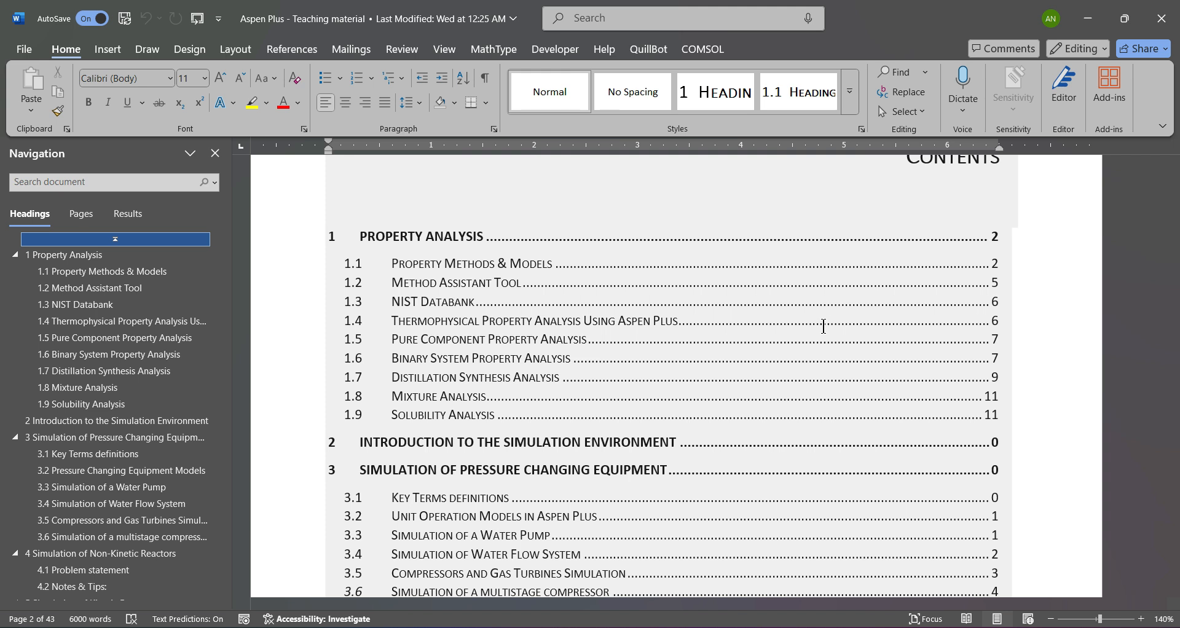
Step: Go to section 3, Simulation of Pressure Changing Equipment, and read through the key term definitions in Table 3-1, down to the cavitation index
scroll(823, 326, down, 1)
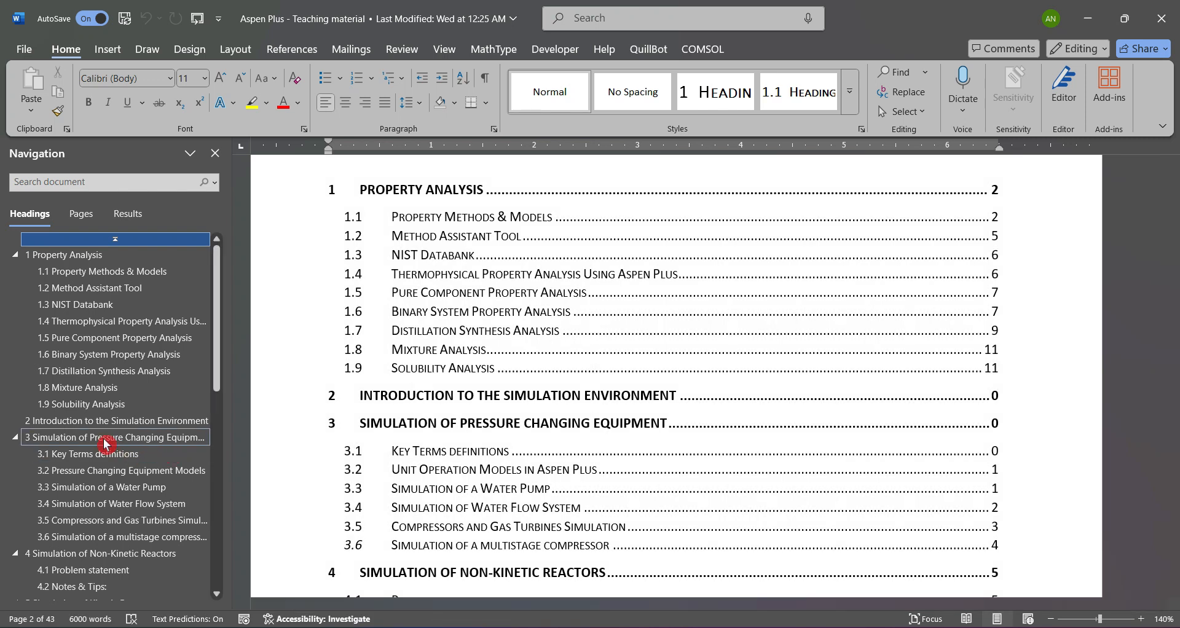
click(105, 441)
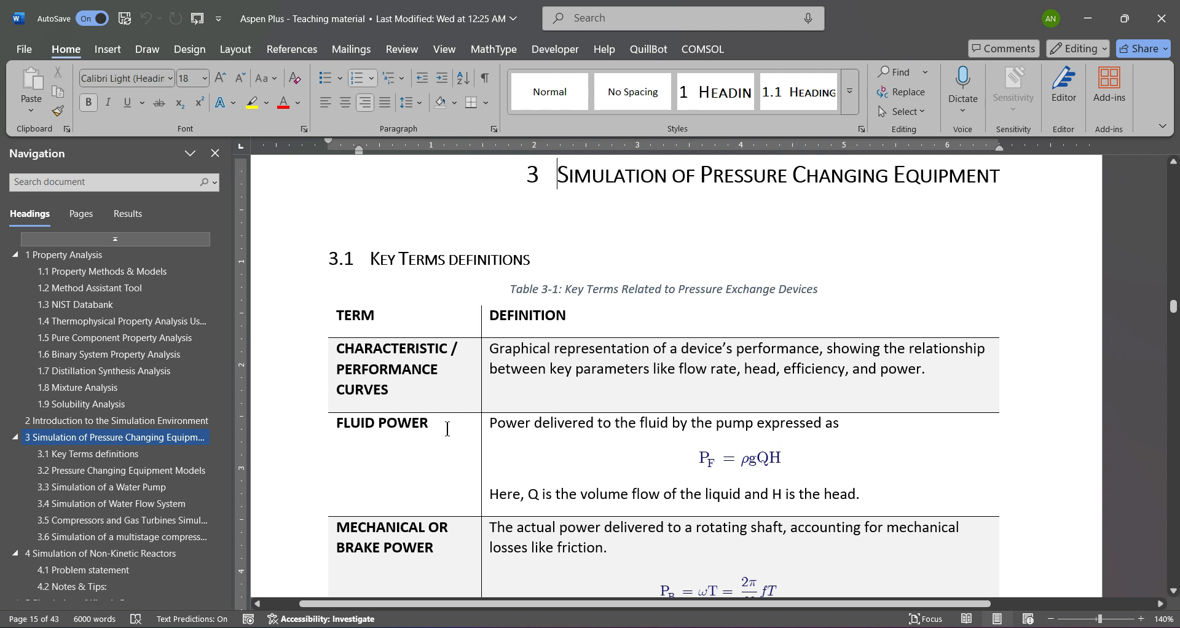
scroll(447, 428, down, 2)
scroll(447, 428, down, 1)
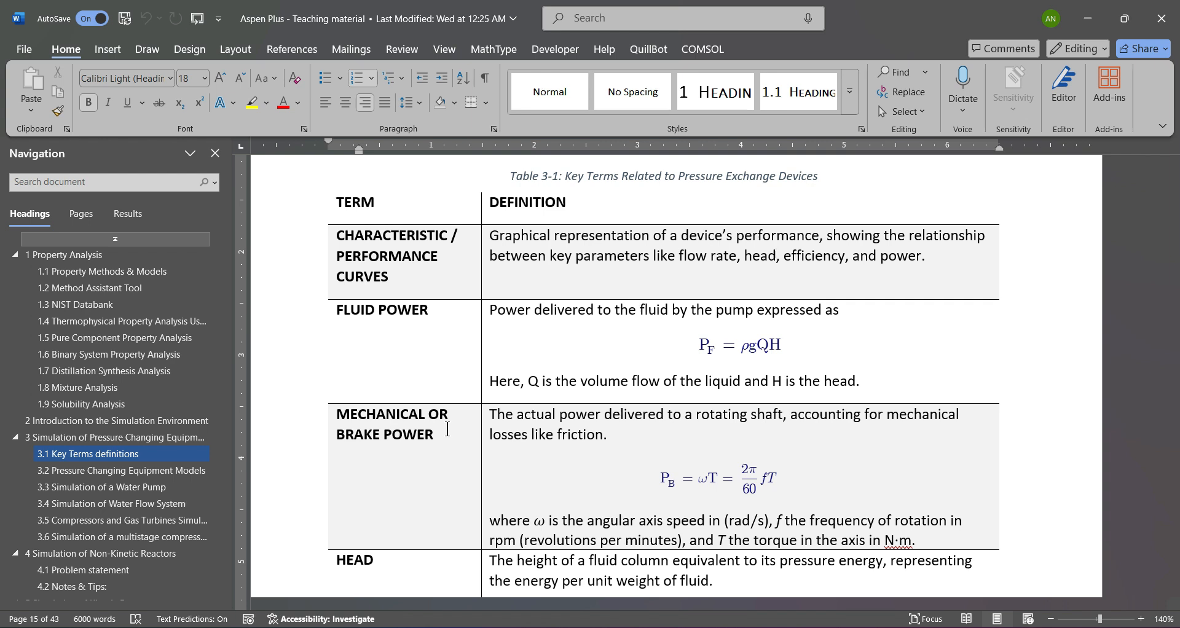
scroll(448, 429, down, 3)
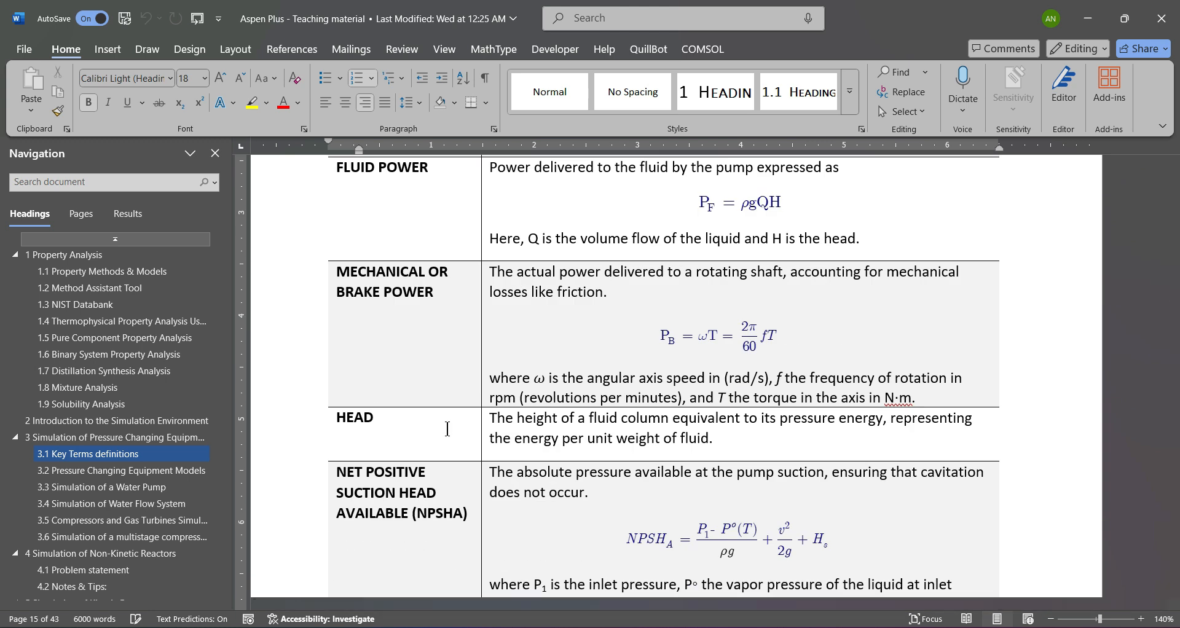
scroll(448, 429, down, 2)
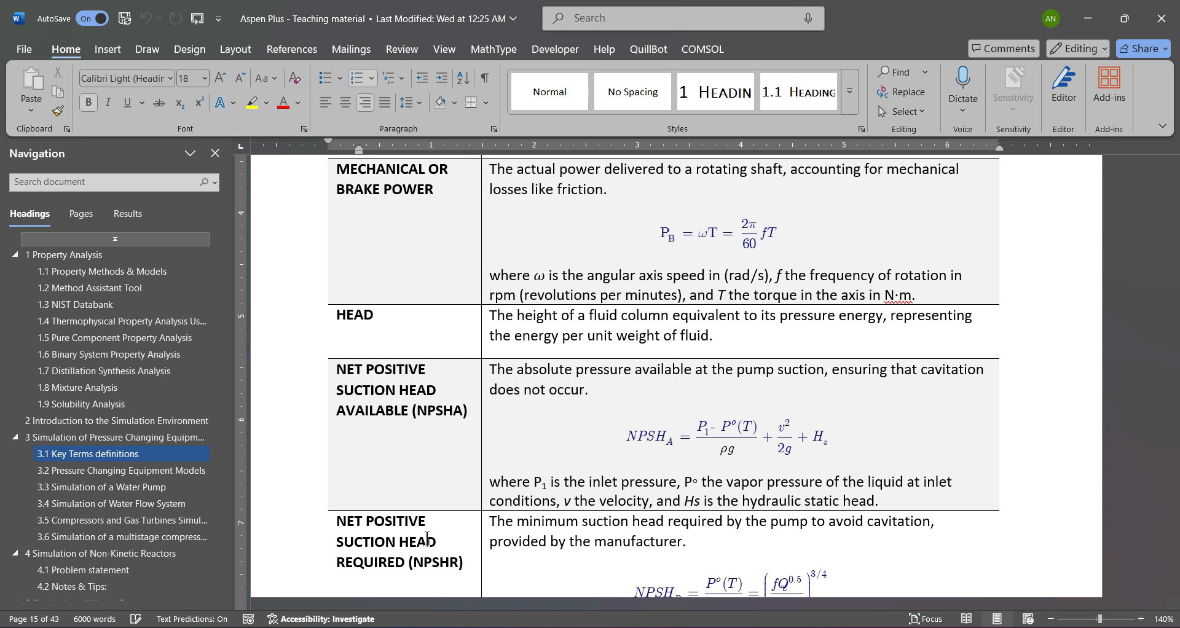
scroll(427, 538, down, 3)
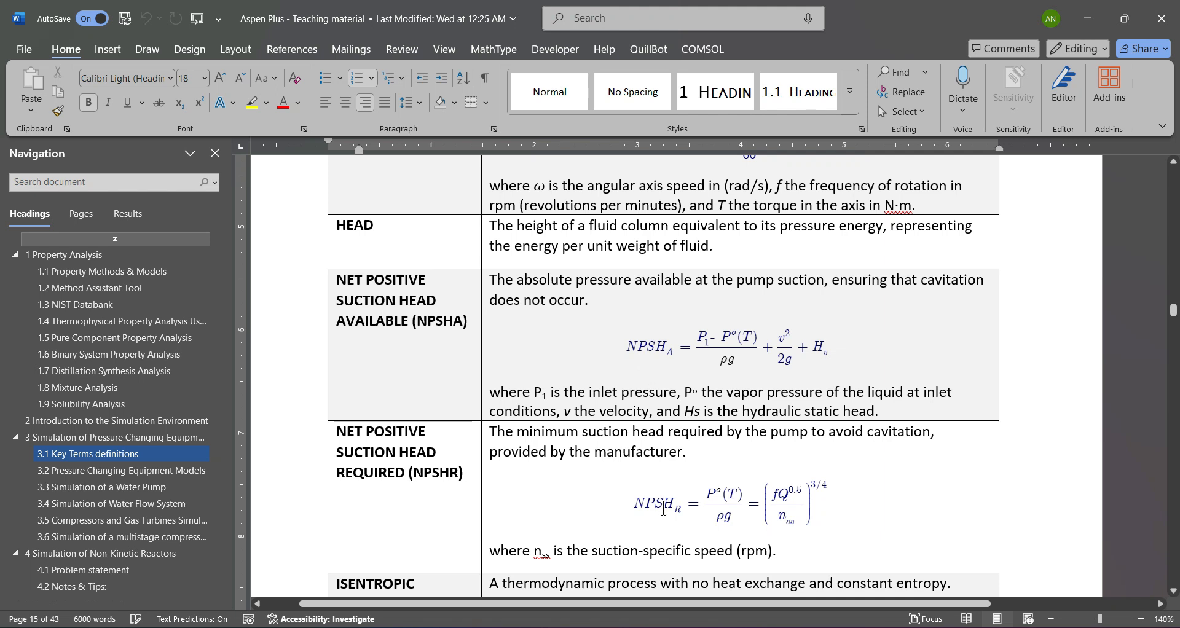
scroll(664, 508, down, 2)
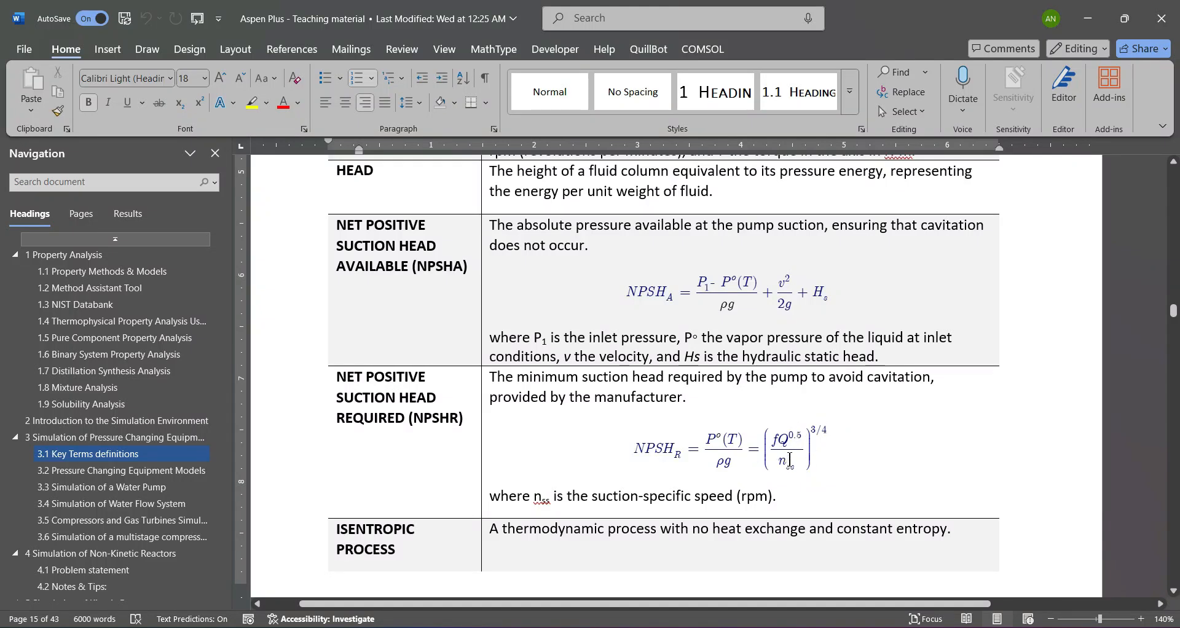
scroll(789, 460, down, 6)
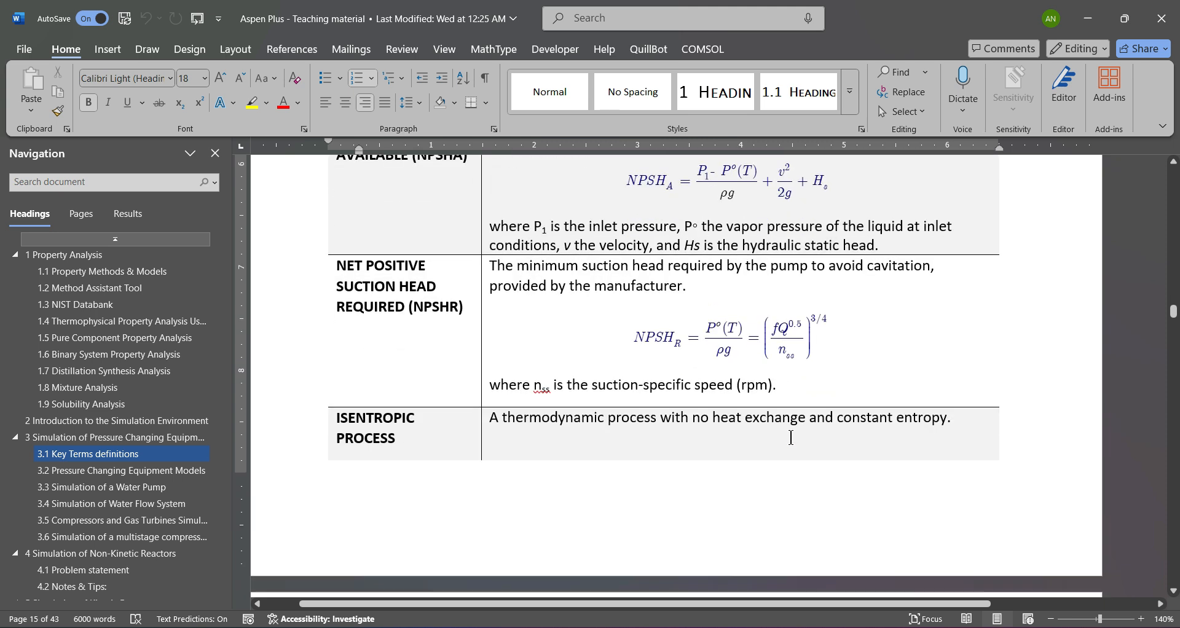
scroll(794, 444, down, 1)
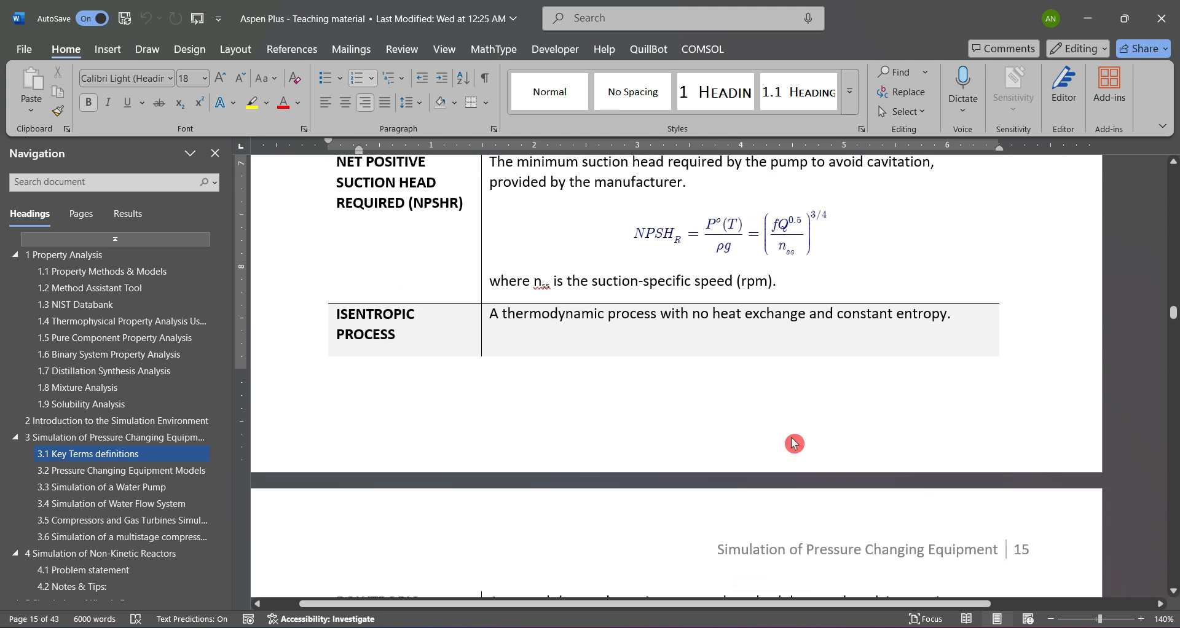
scroll(419, 352, down, 2)
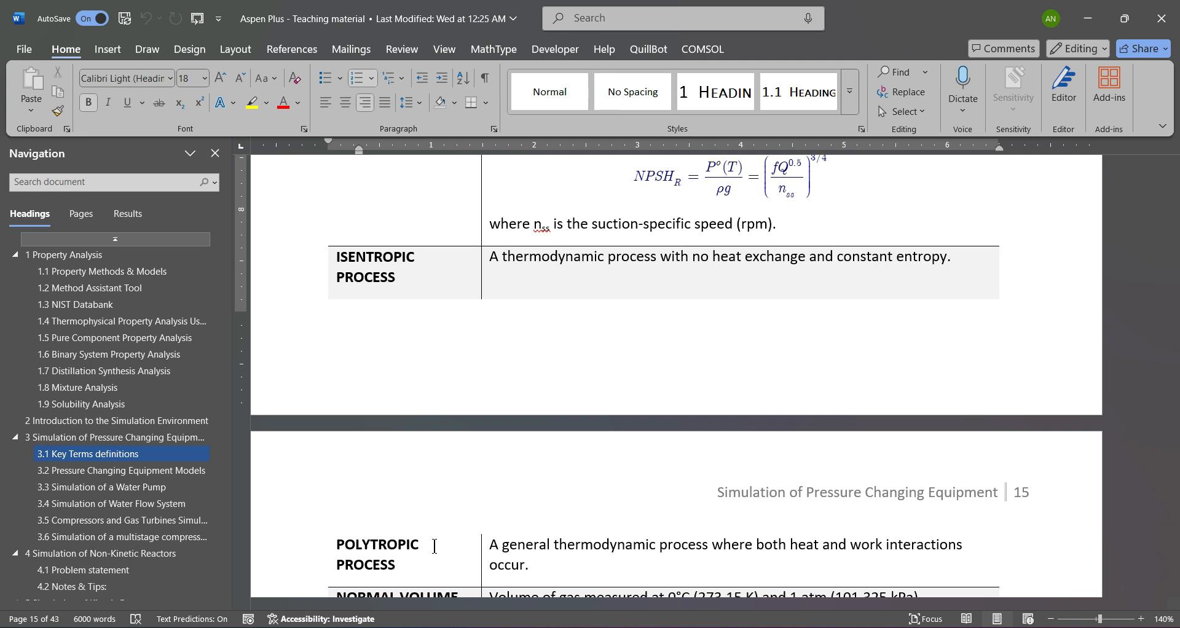
scroll(435, 547, down, 3)
scroll(435, 546, down, 1)
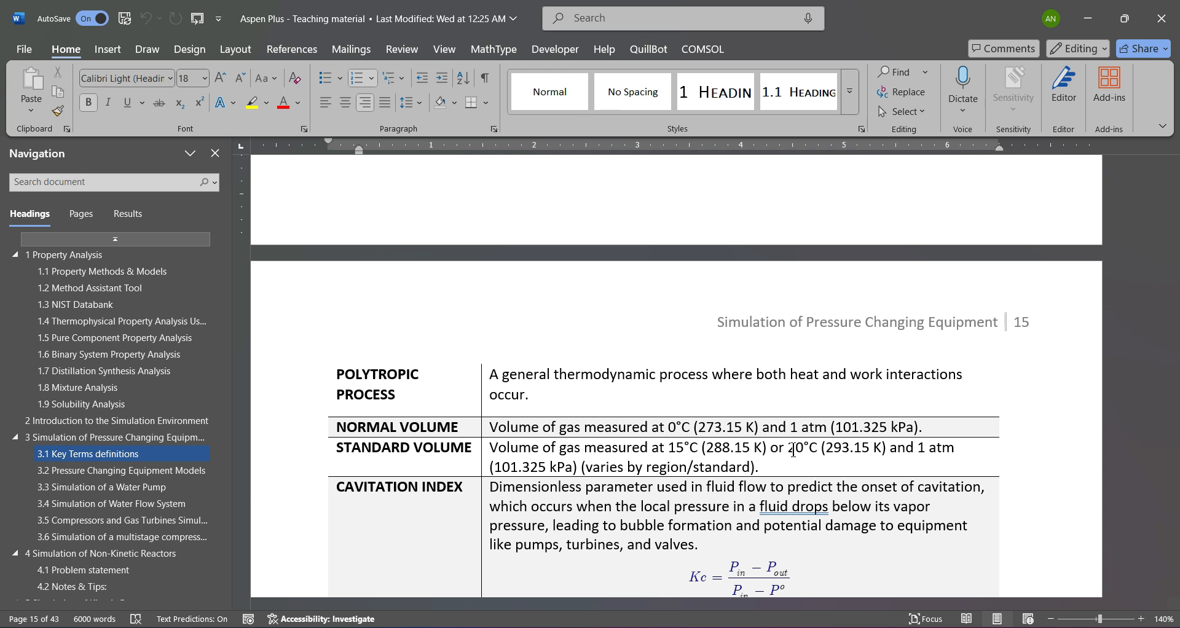
scroll(793, 451, down, 1)
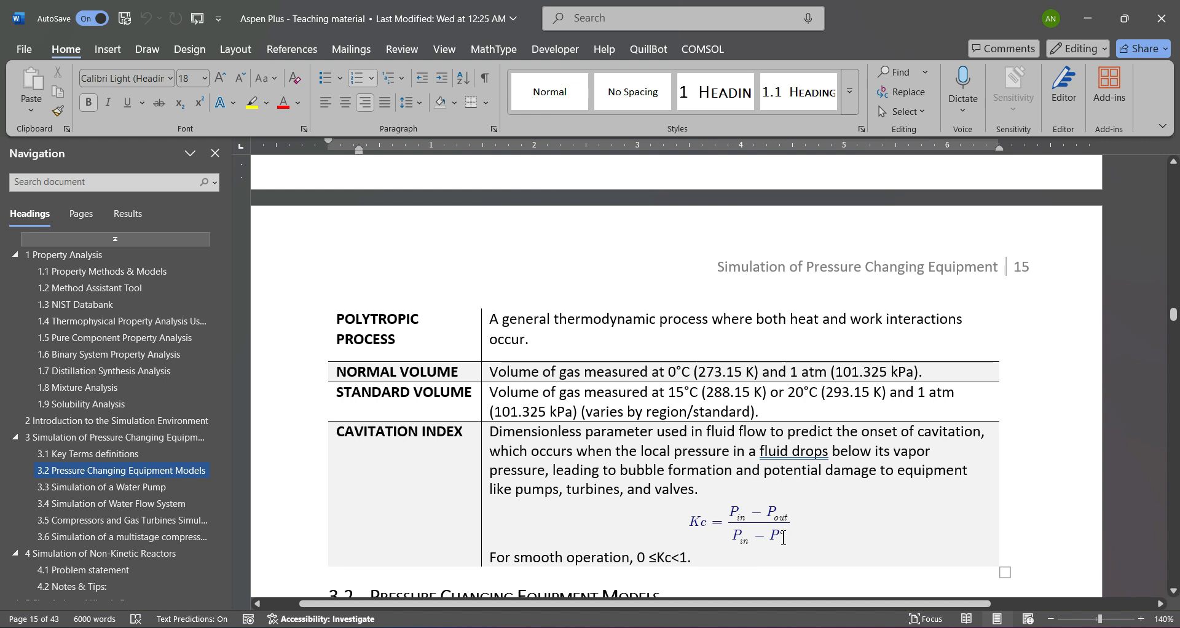
scroll(688, 559, down, 1)
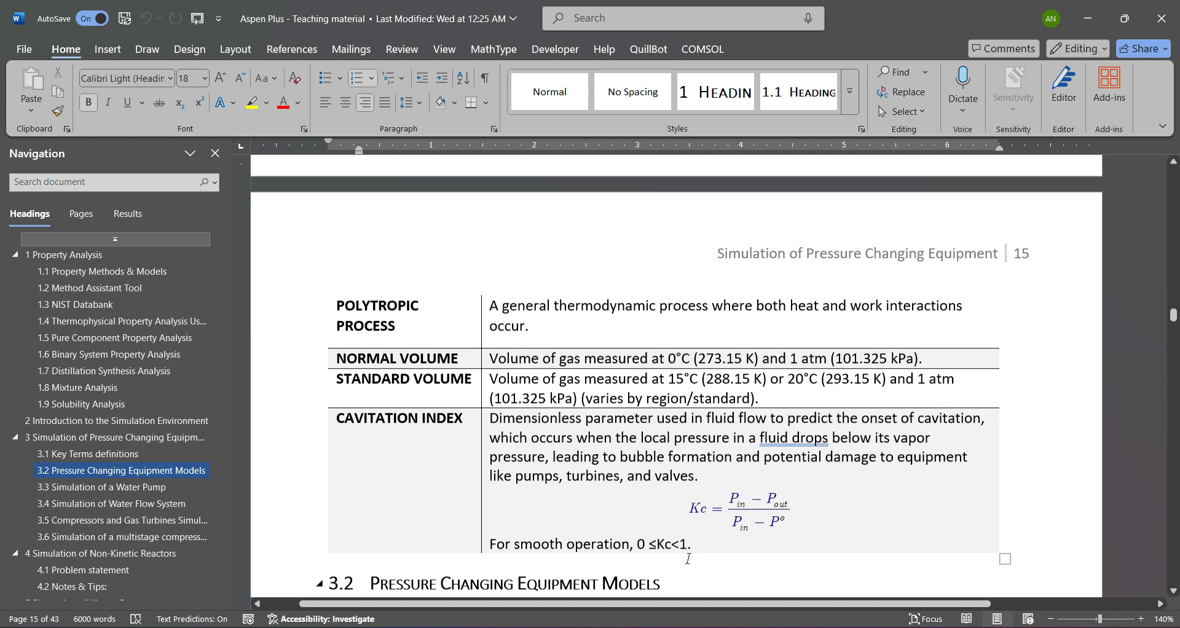
Step: Review Table 3-2 in section 3.2, covering the capabilities of the Pump, Compr, MCompr, Valve, Pipe and Pipeline models
scroll(689, 558, down, 3)
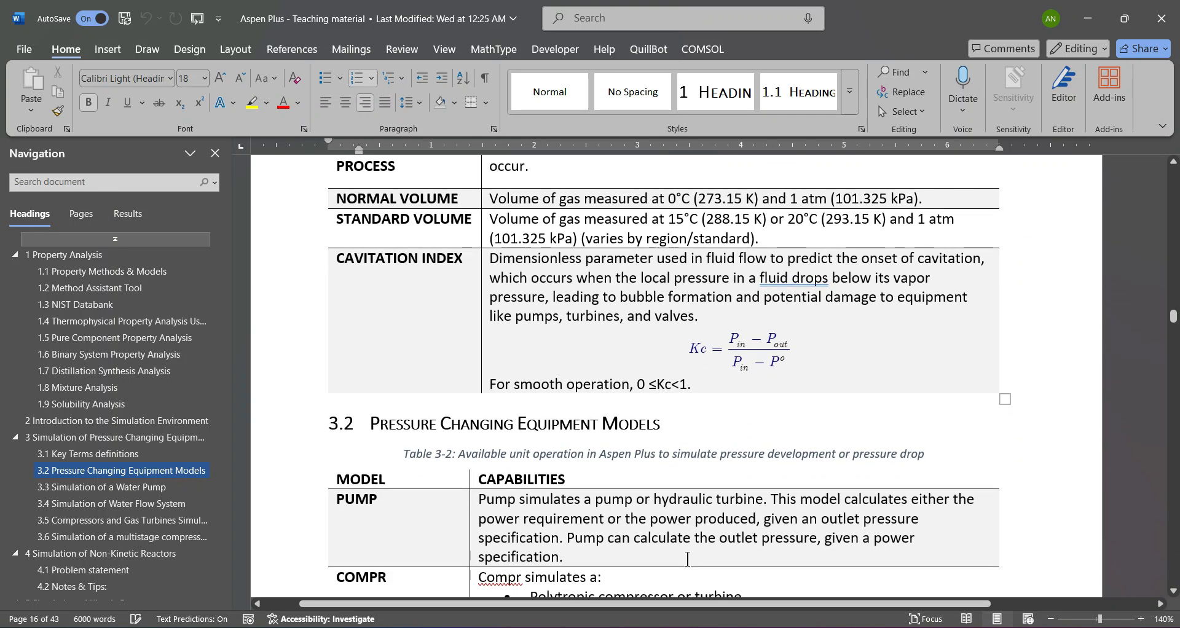
scroll(687, 558, down, 2)
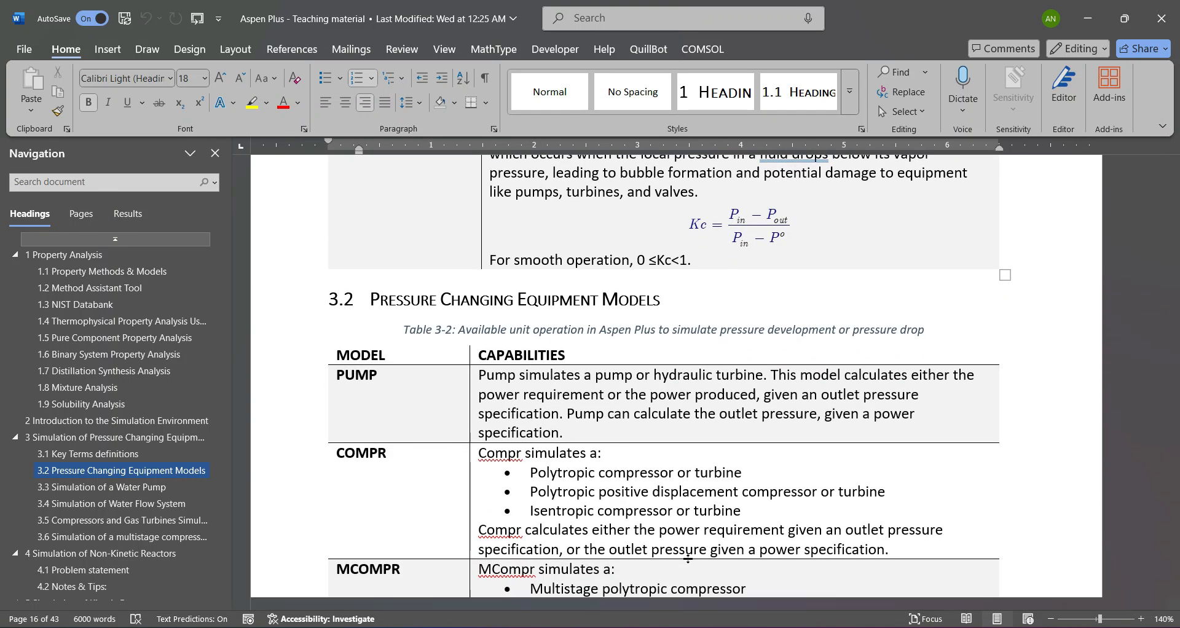
scroll(688, 559, down, 4)
scroll(687, 559, down, 2)
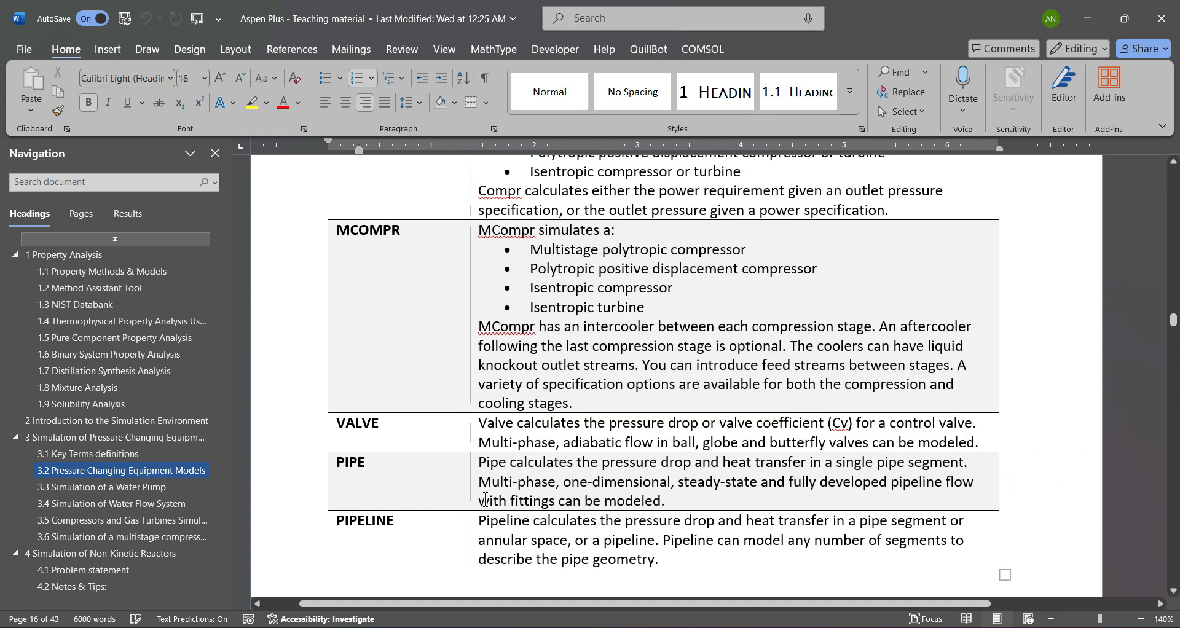
scroll(485, 499, down, 4)
scroll(485, 499, up, 9)
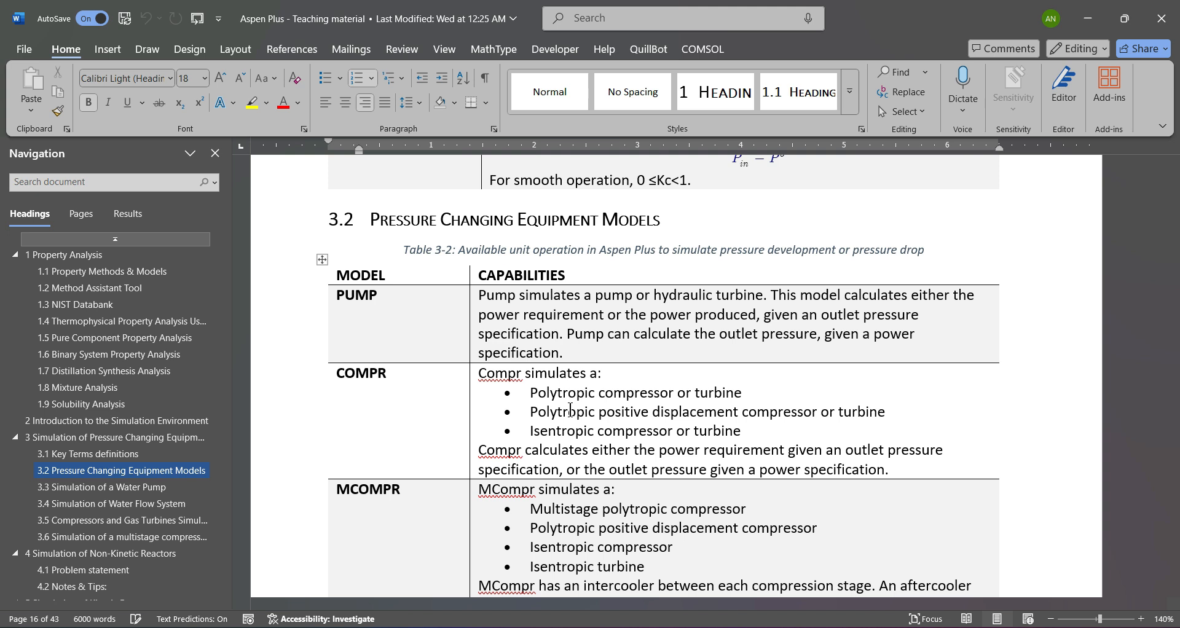
scroll(570, 410, down, 3)
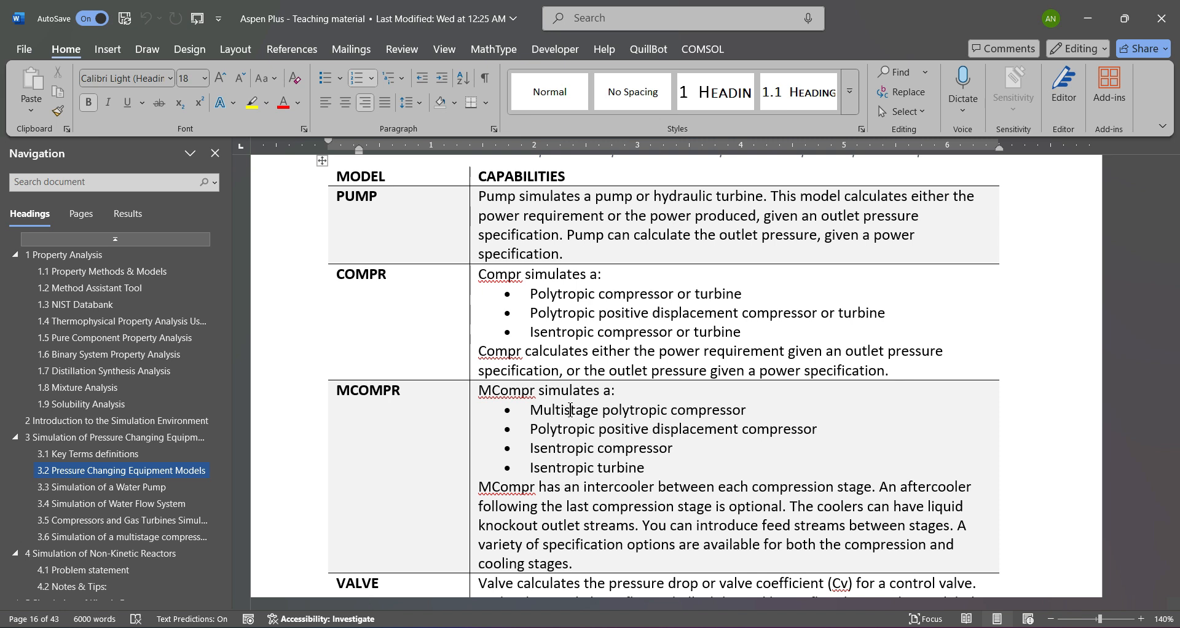
scroll(570, 410, down, 3)
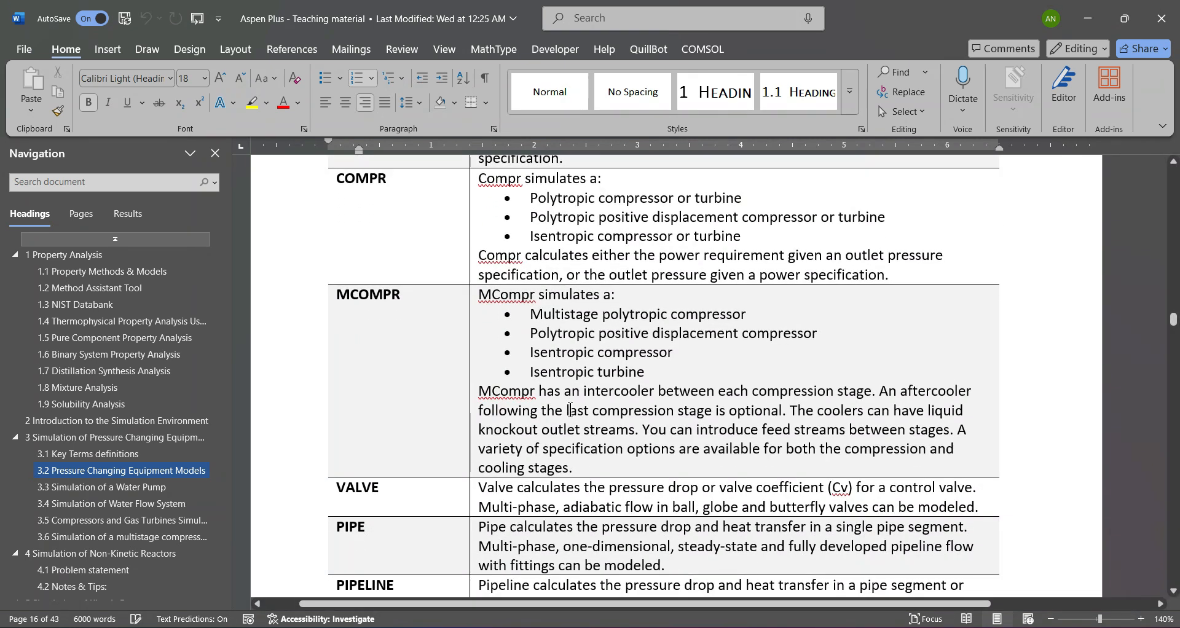
scroll(570, 410, down, 2)
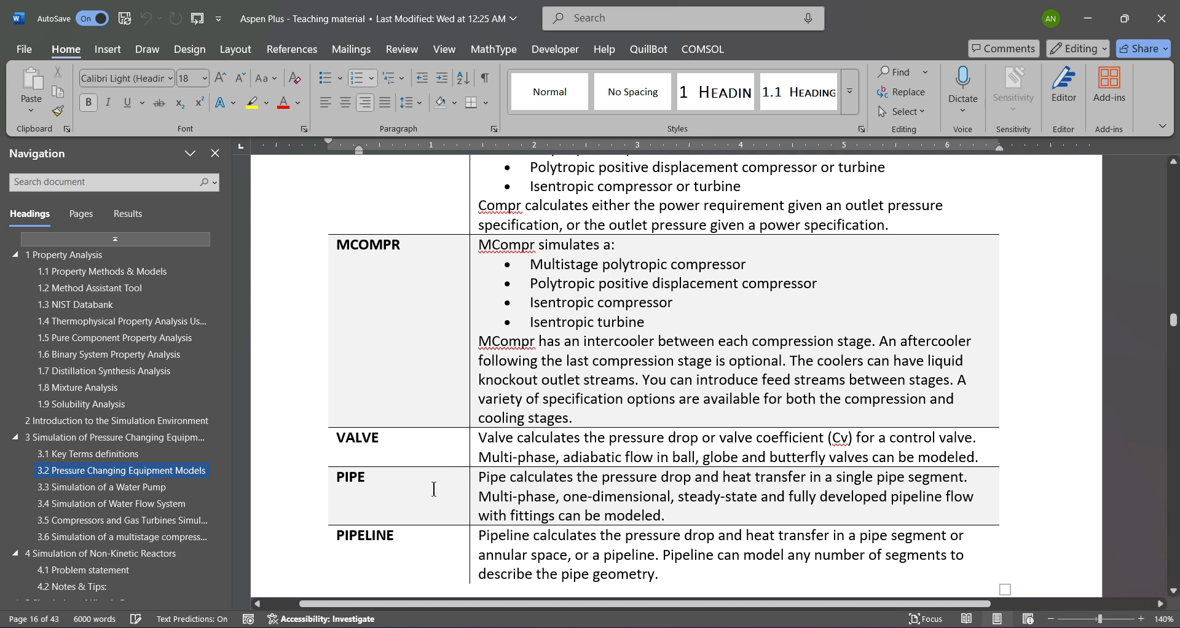
scroll(433, 488, down, 2)
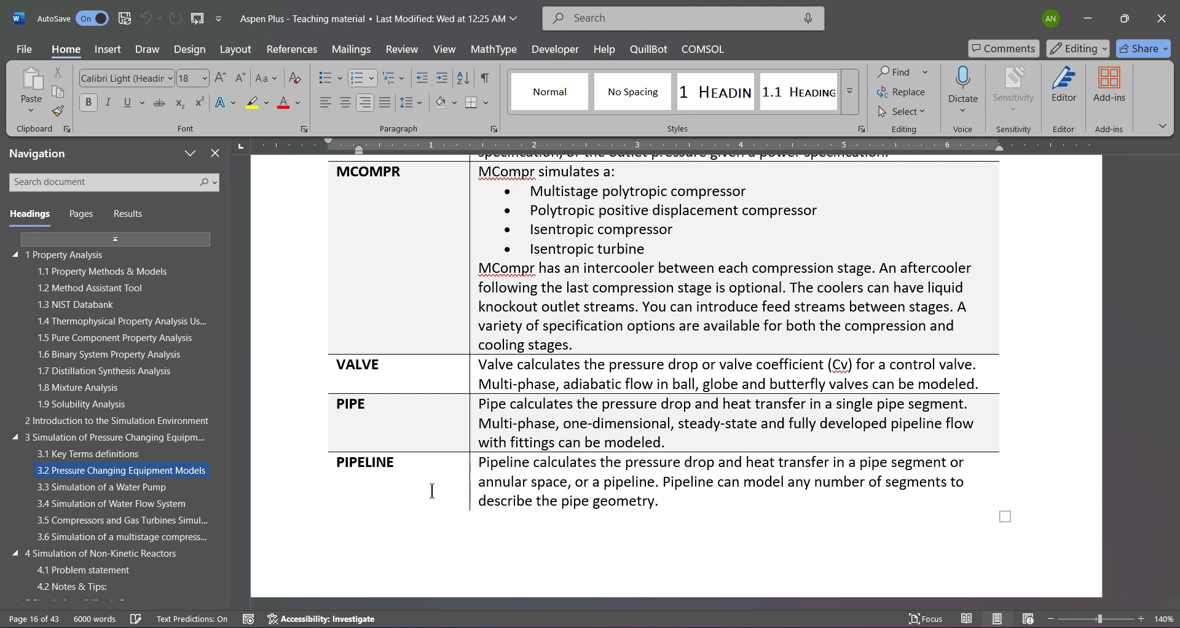
scroll(432, 491, up, 1)
scroll(432, 491, up, 1)
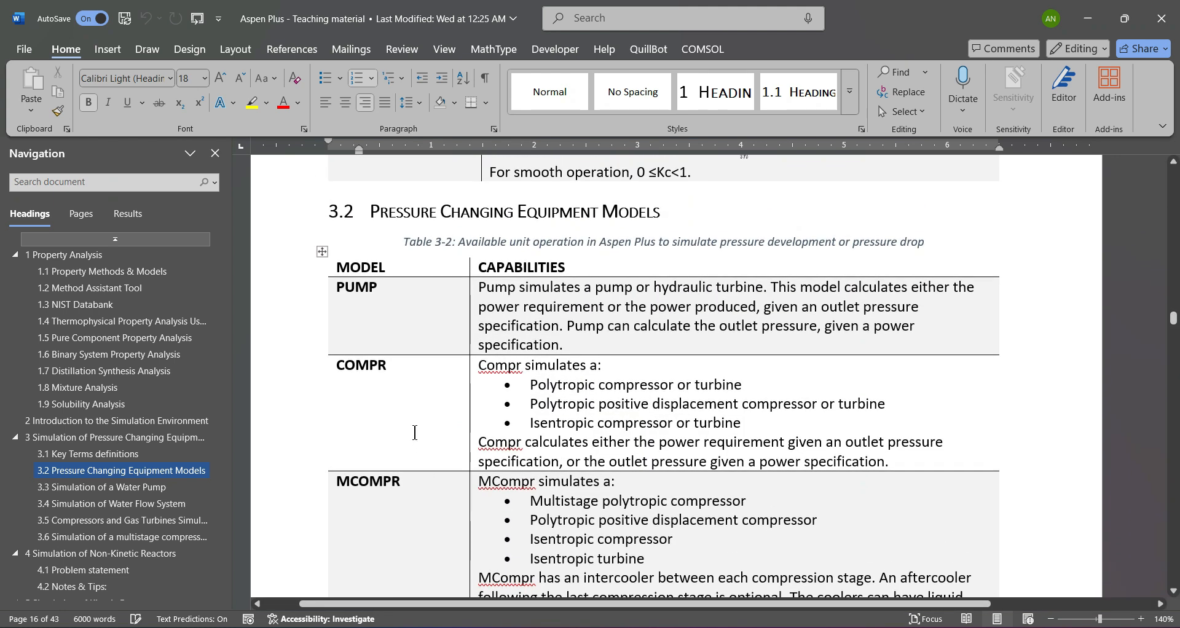
scroll(415, 433, down, 4)
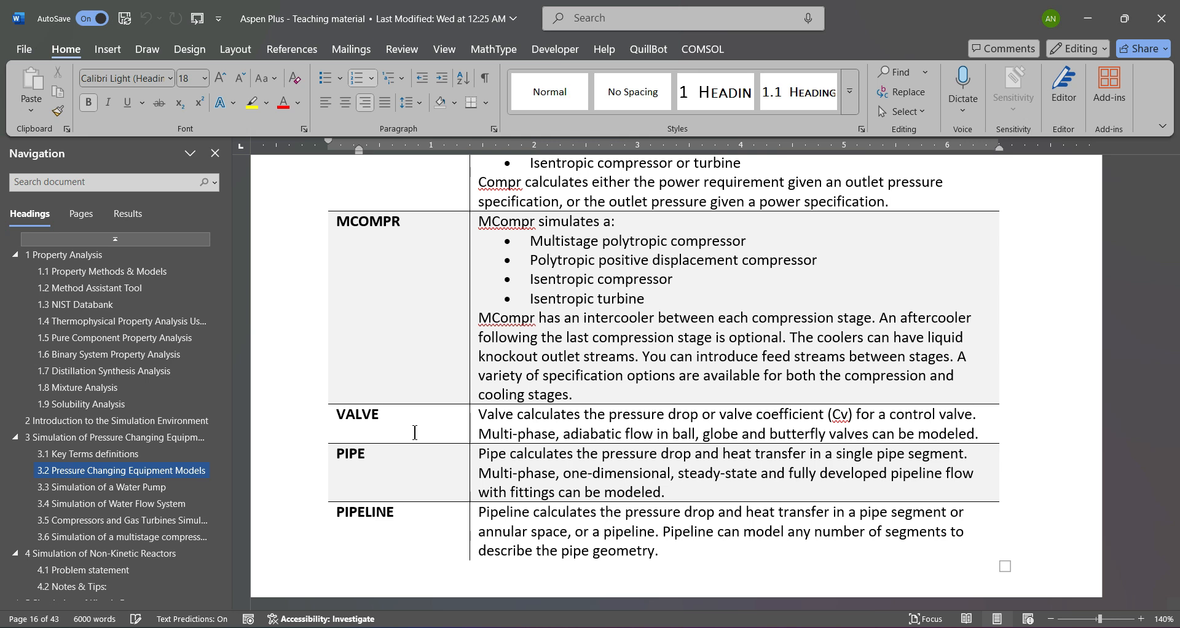
Step: Read the water pump exercise in section 3.3, including parts a to d and the pump performance curve table
scroll(415, 433, down, 10)
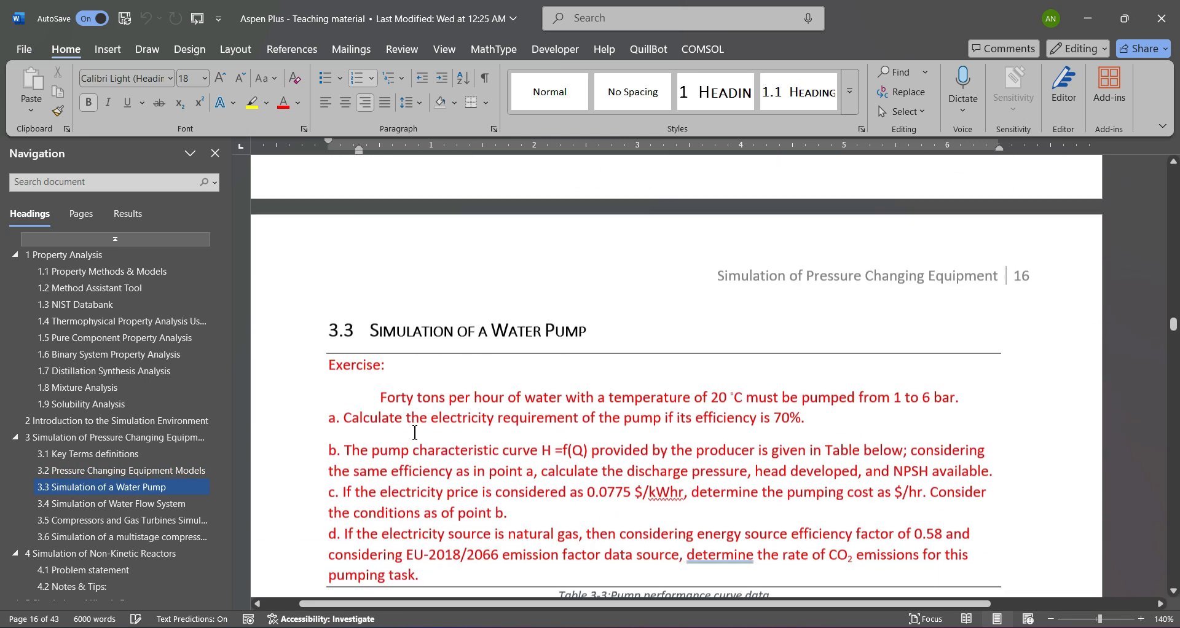
scroll(415, 433, down, 1)
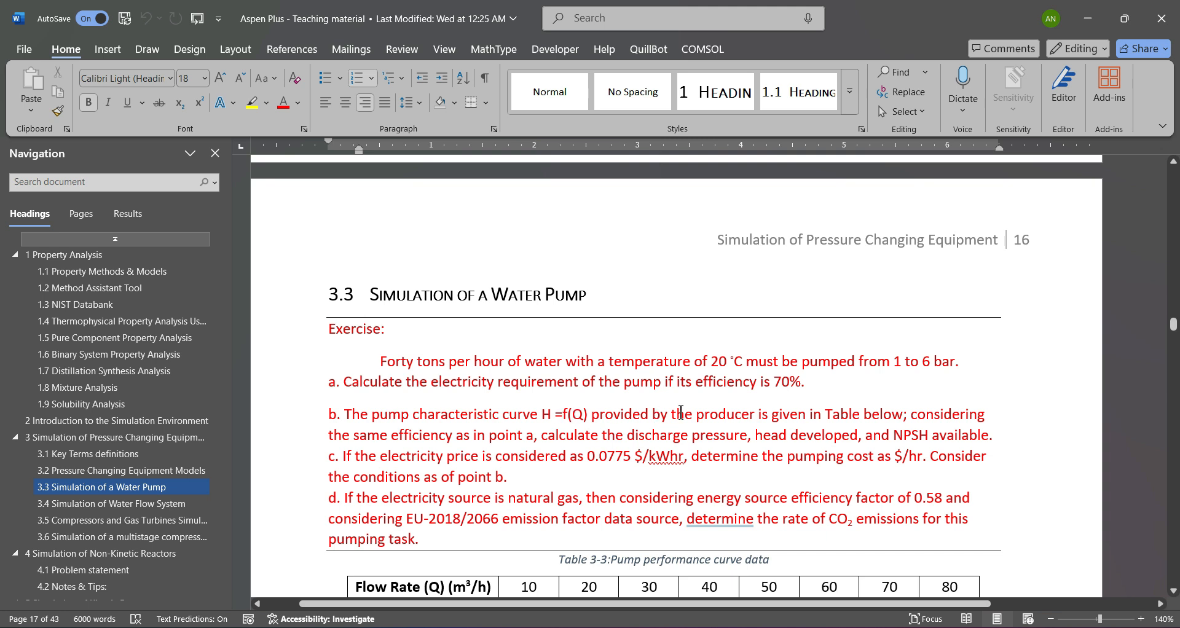
scroll(681, 412, down, 1)
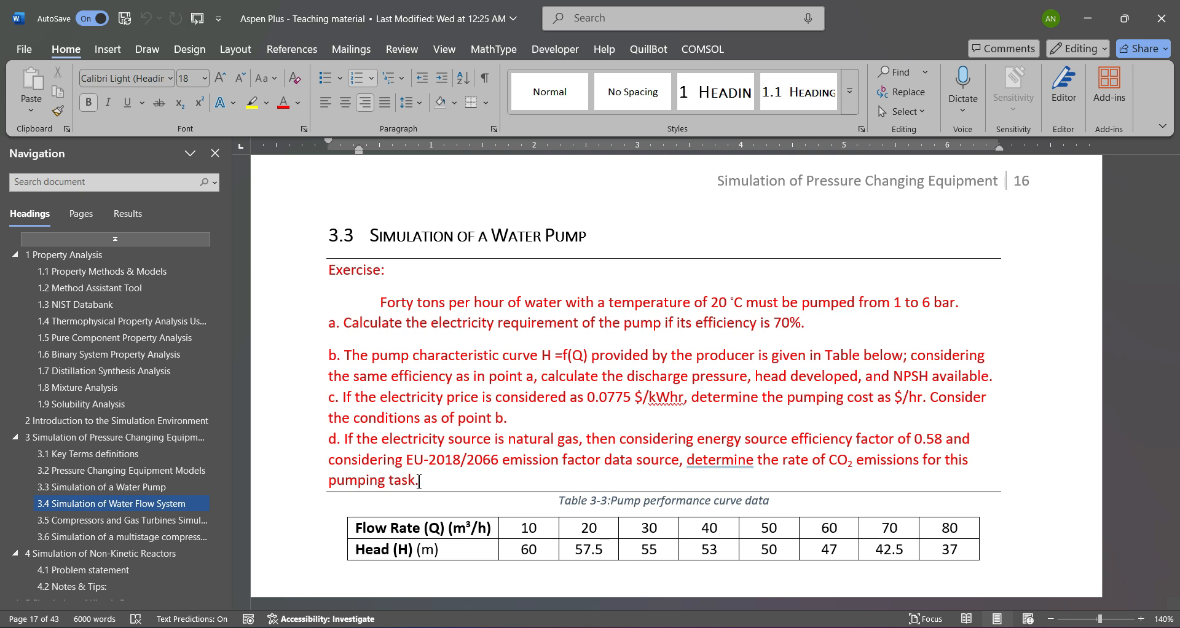
Step: Switch to Aspen Plus, create a new simulation and fill in the first component ID in the component list
key(alt+Tab)
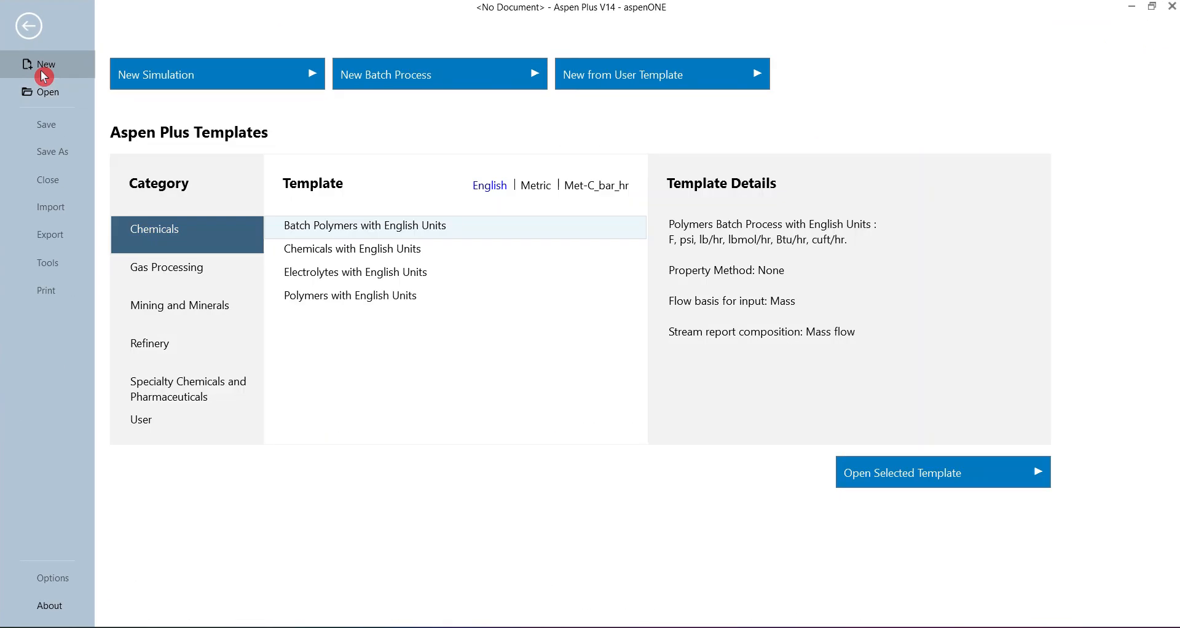
click(187, 78)
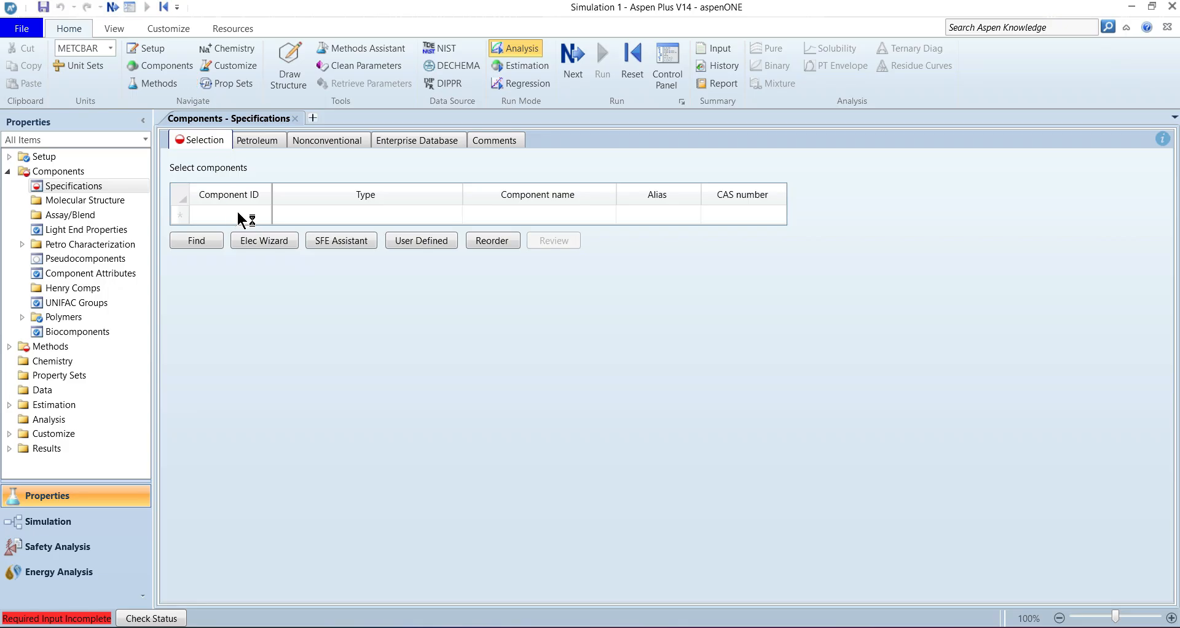
click(239, 217)
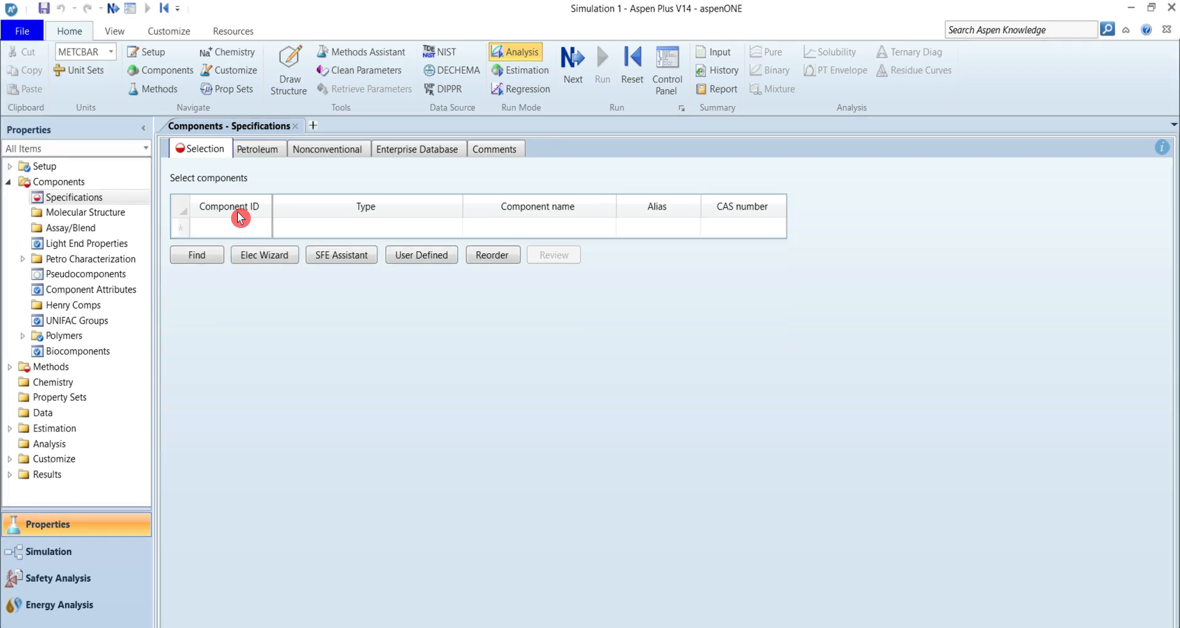
Step: Set the property method filter to WATER and the base method to IAPWS-95 in the method specifications
click(574, 79)
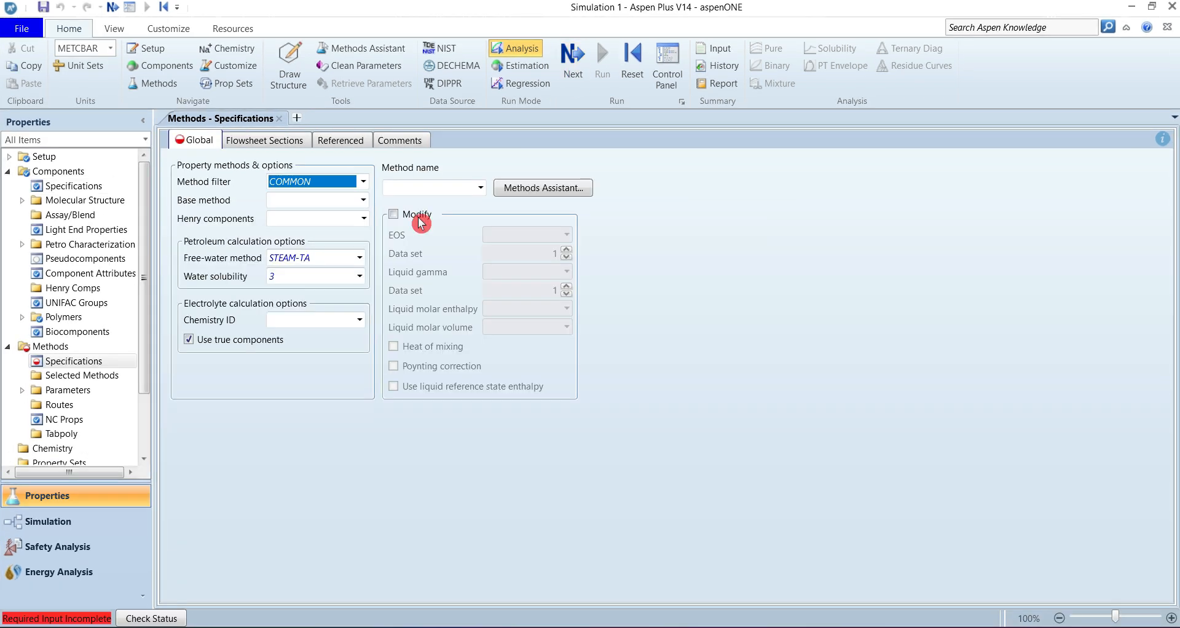
click(364, 182)
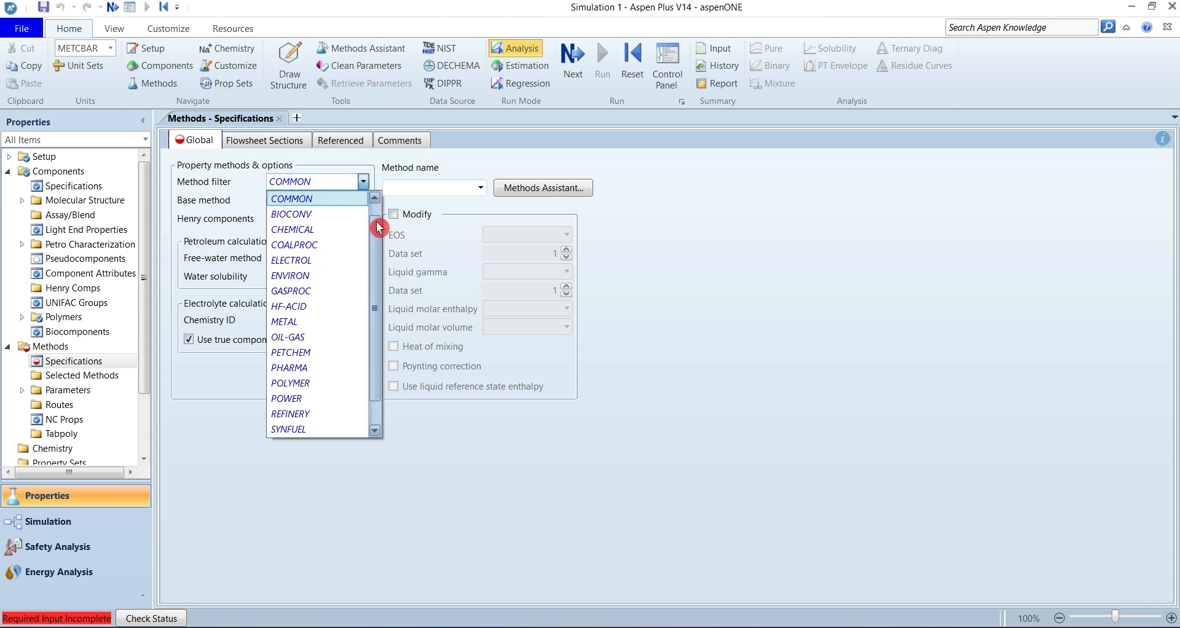
drag(376, 232, 377, 279)
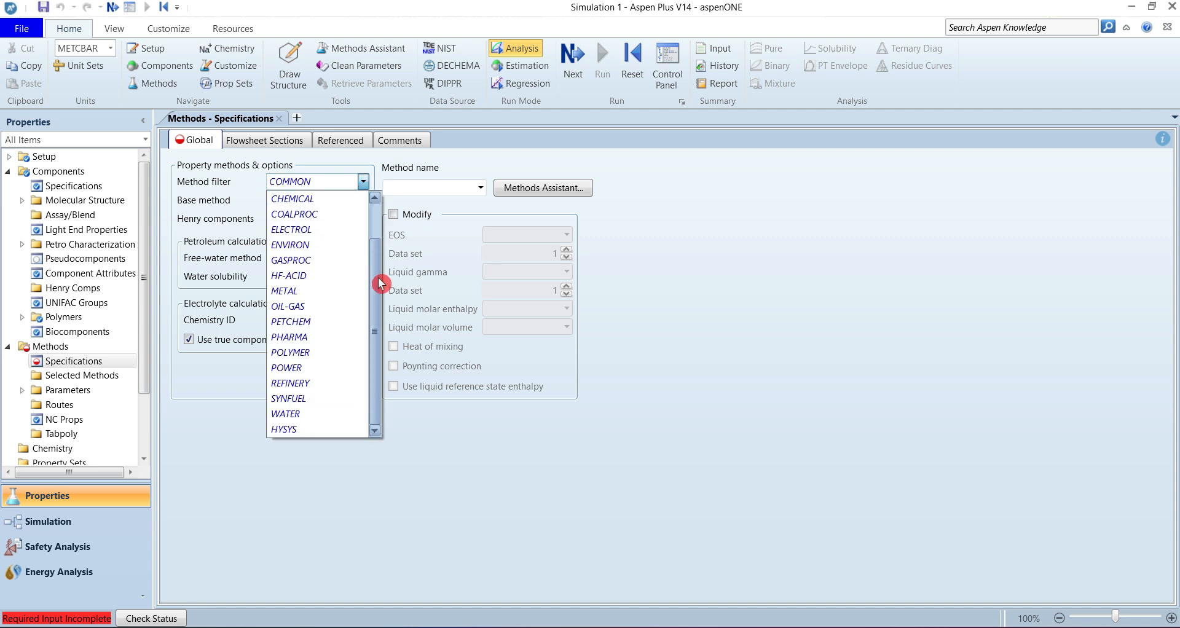
click(301, 414)
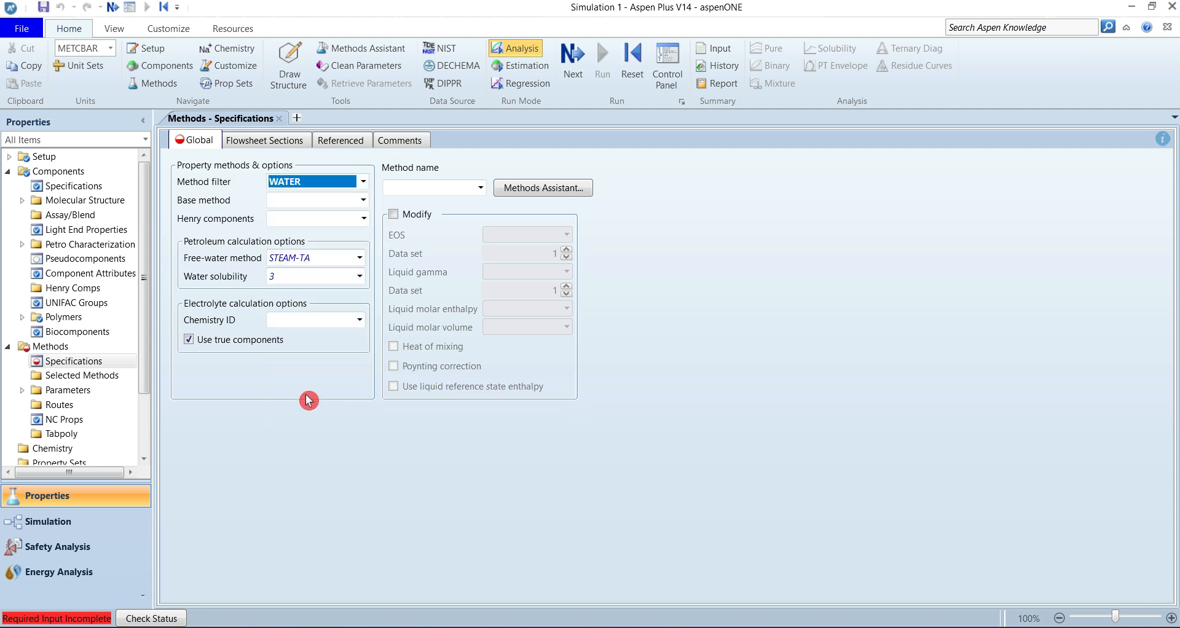
click(363, 200)
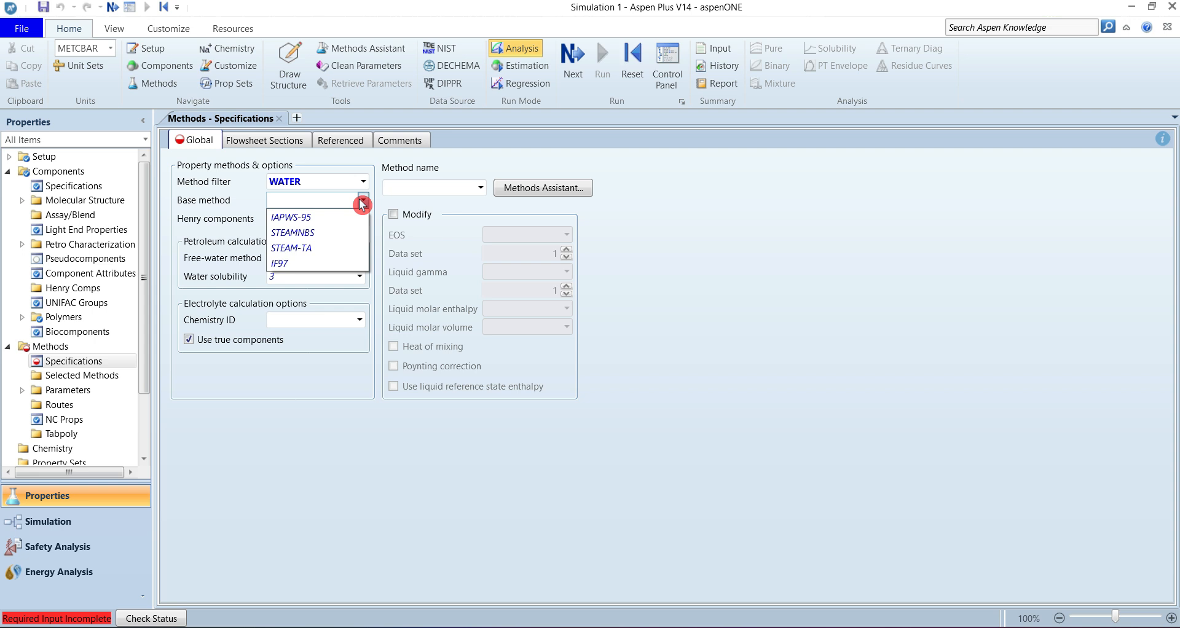
click(322, 218)
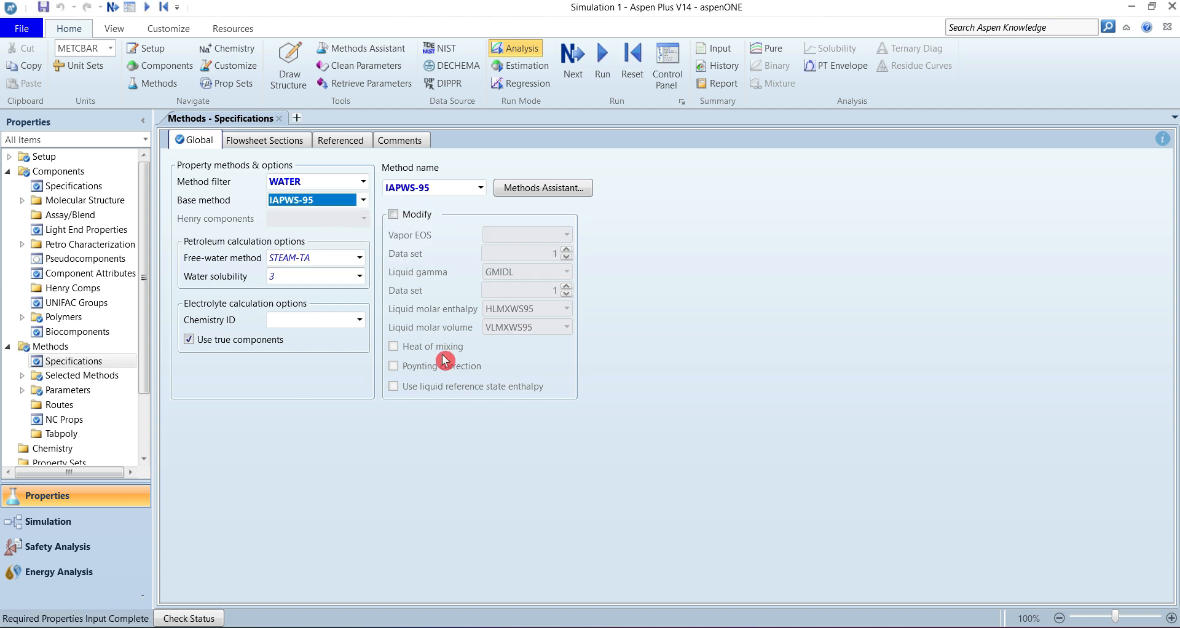
Step: Run the property calculations and place a Pump block named PUMP on the simulation flowsheet
click(603, 60)
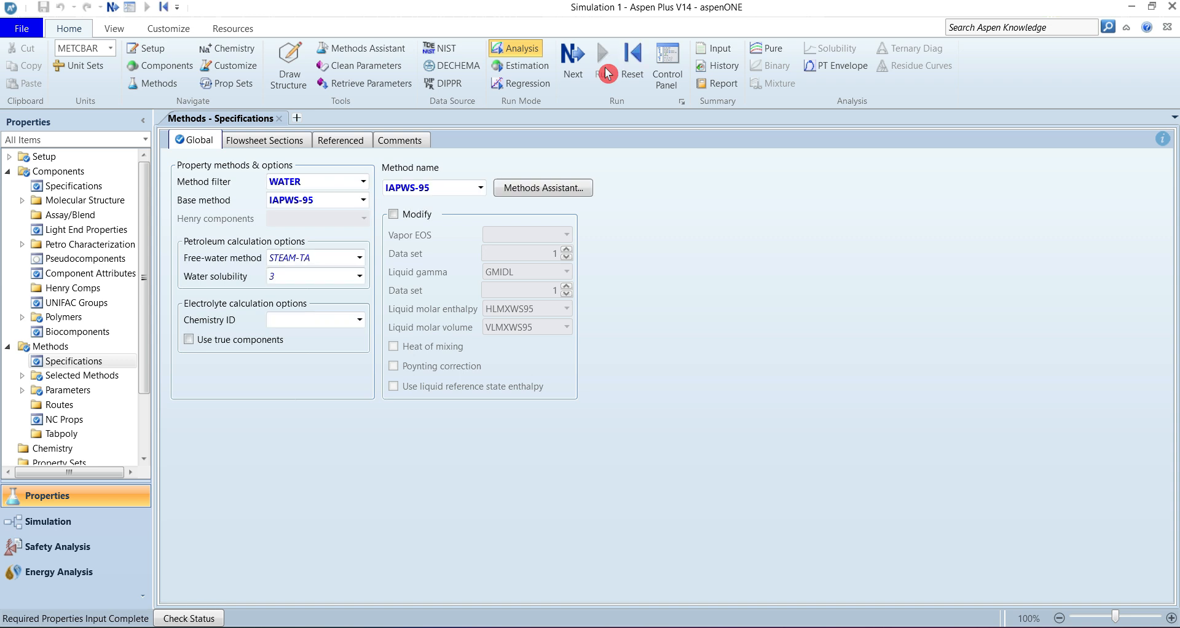
click(59, 524)
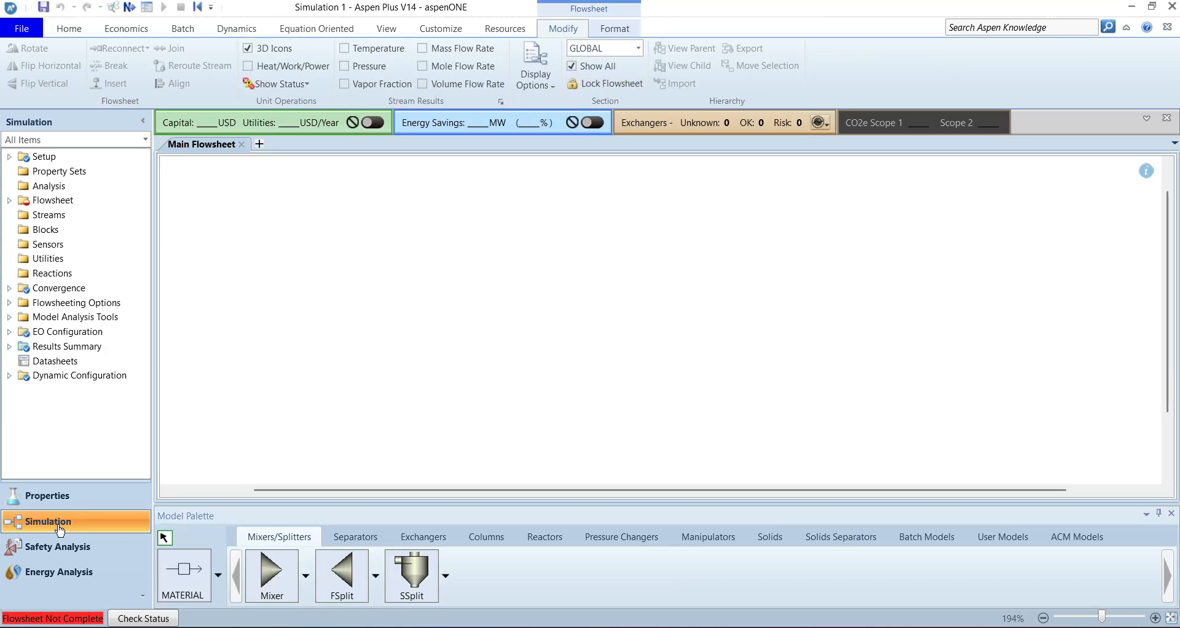
click(618, 543)
click(270, 578)
click(567, 310)
text(PUMP)
key(Return)
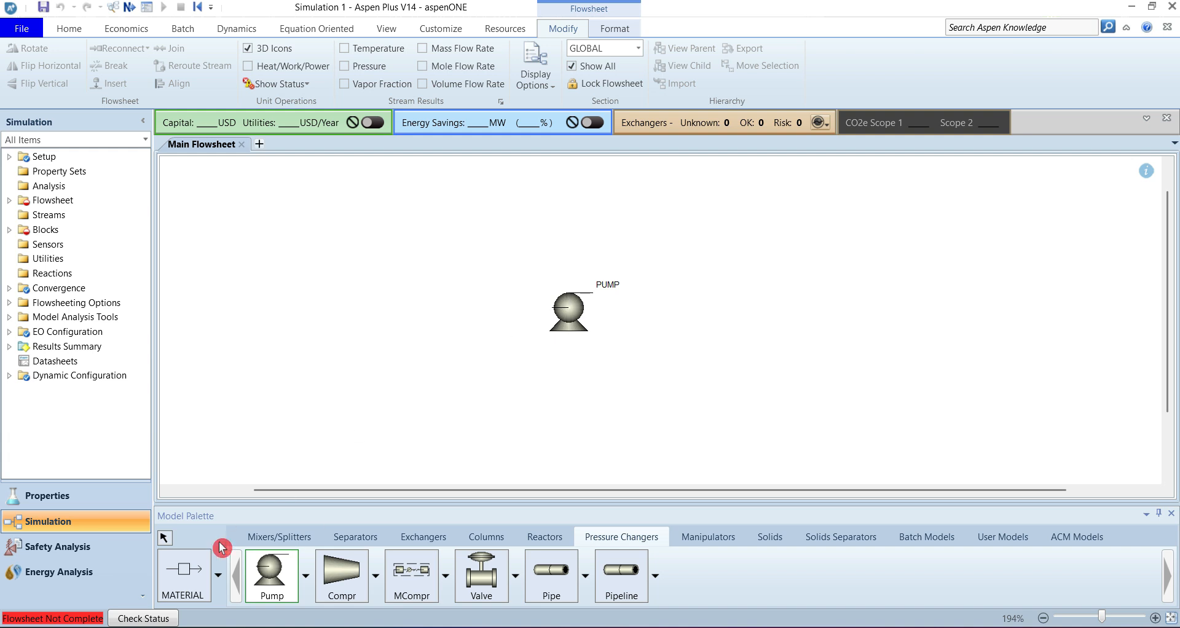
Step: Connect a material stream named INLET to the pump's feed port
click(183, 570)
click(541, 306)
click(395, 319)
text(INLET)
key(Return)
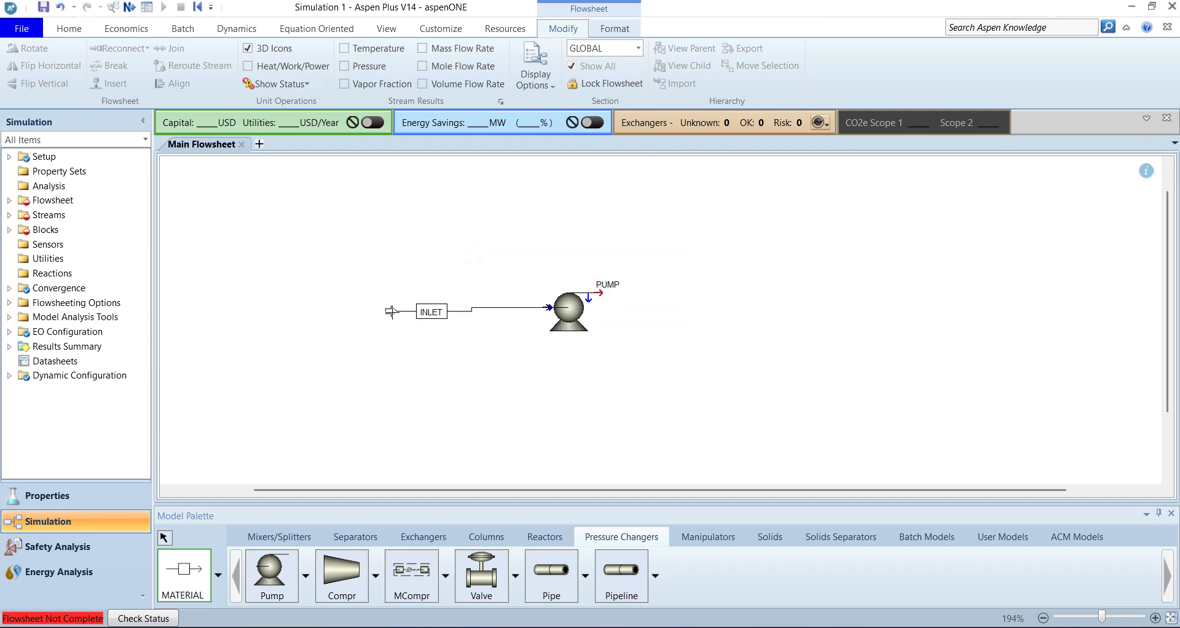
Step: Connect a material stream named DISCHARG to the pump's outlet port and leave stream placement
click(603, 293)
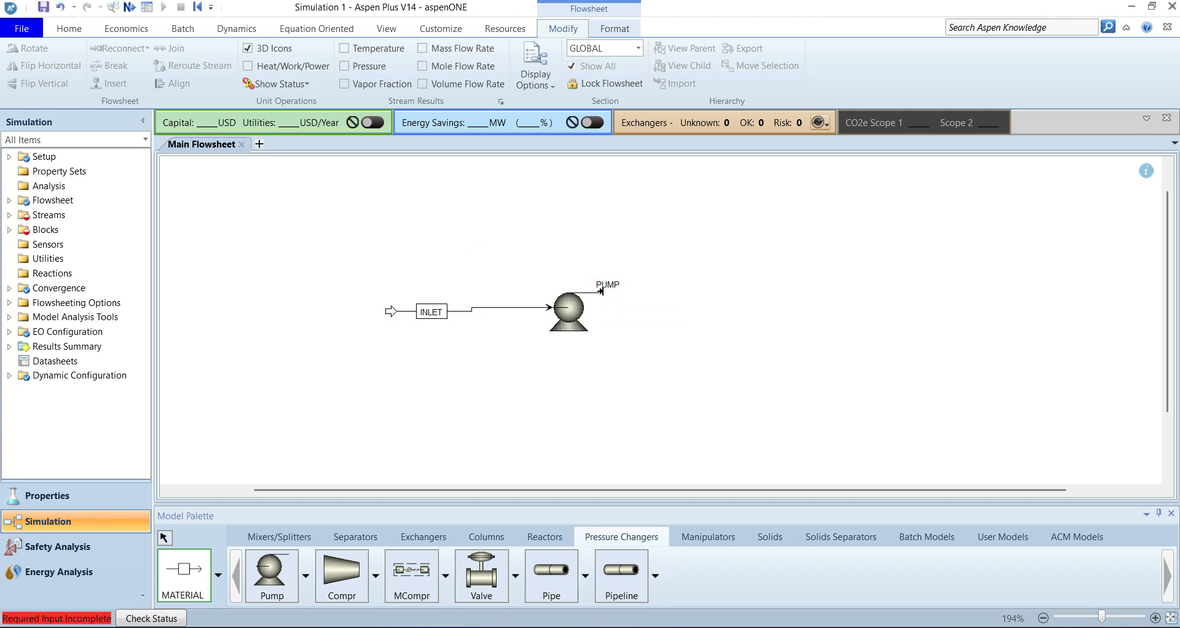
click(779, 287)
text(DISCHARG)
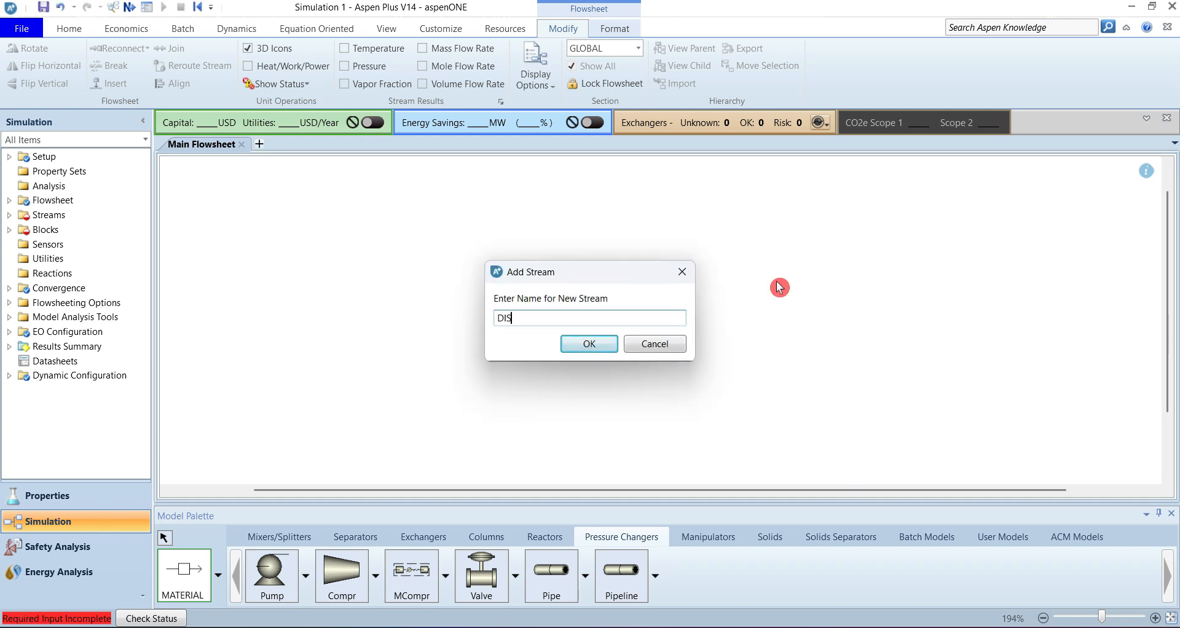
key(Return)
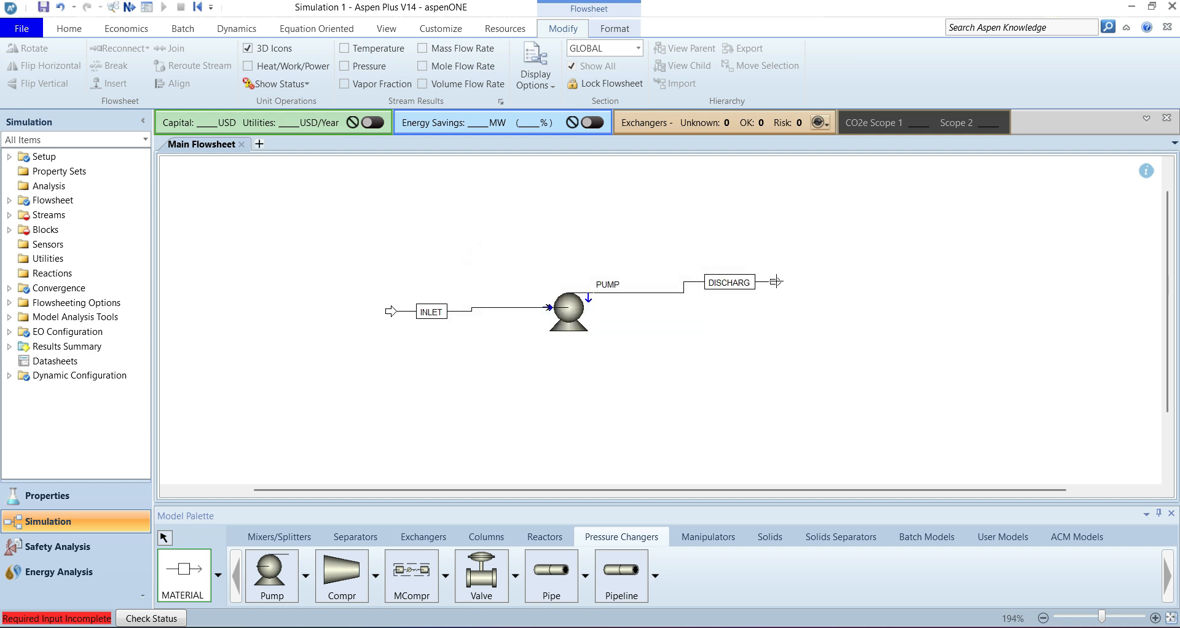
right_click(777, 286)
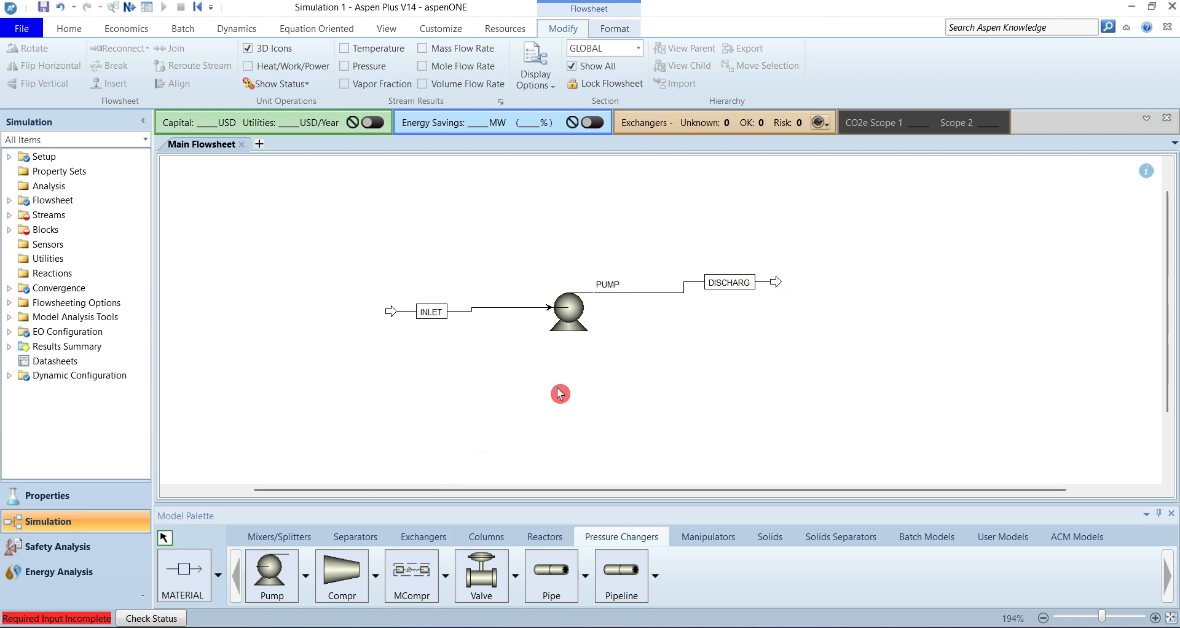
Step: Align all the flowsheet's blocks and streams so the INLET and DISCHARG lines run straight
key(ctrl+a)
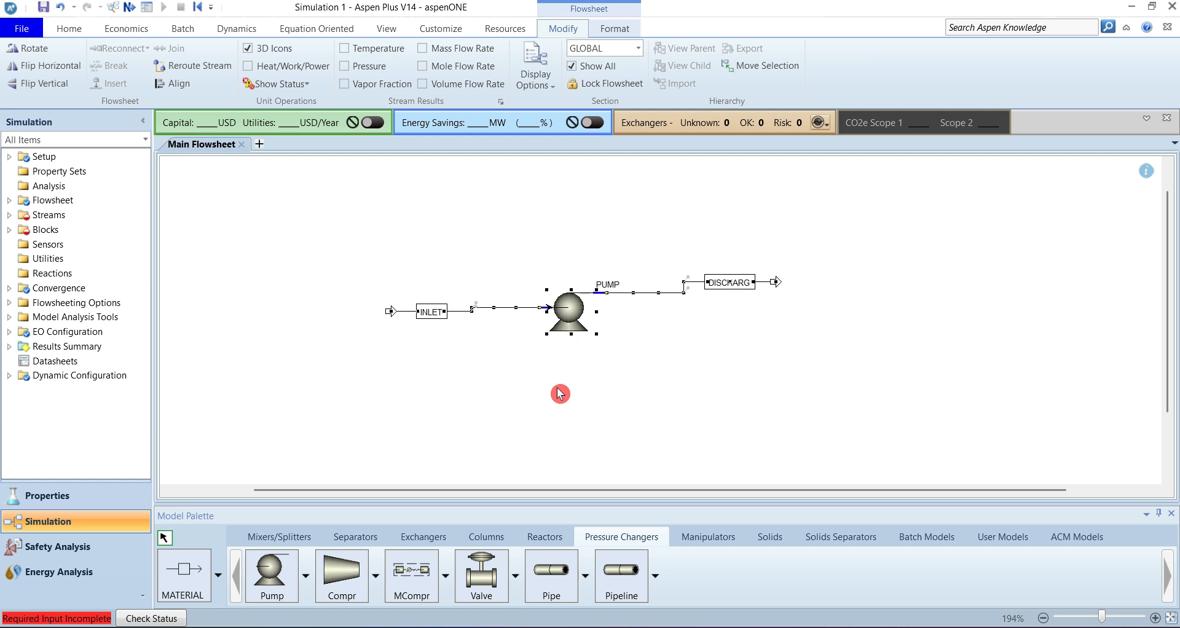
key(ctrl+b)
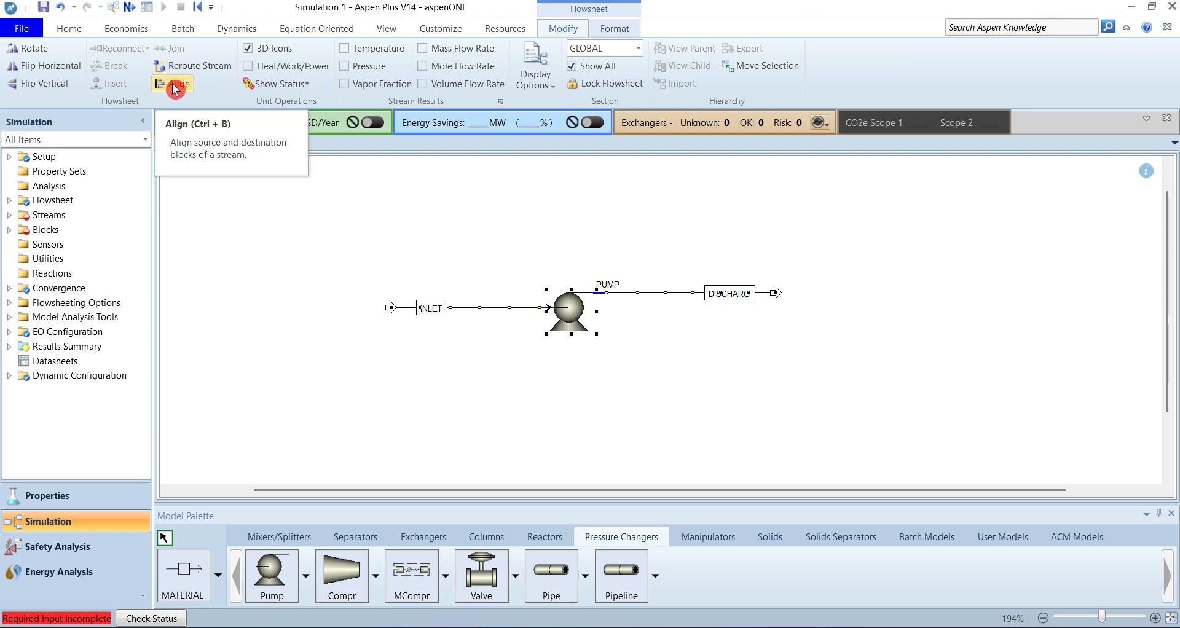
click(533, 398)
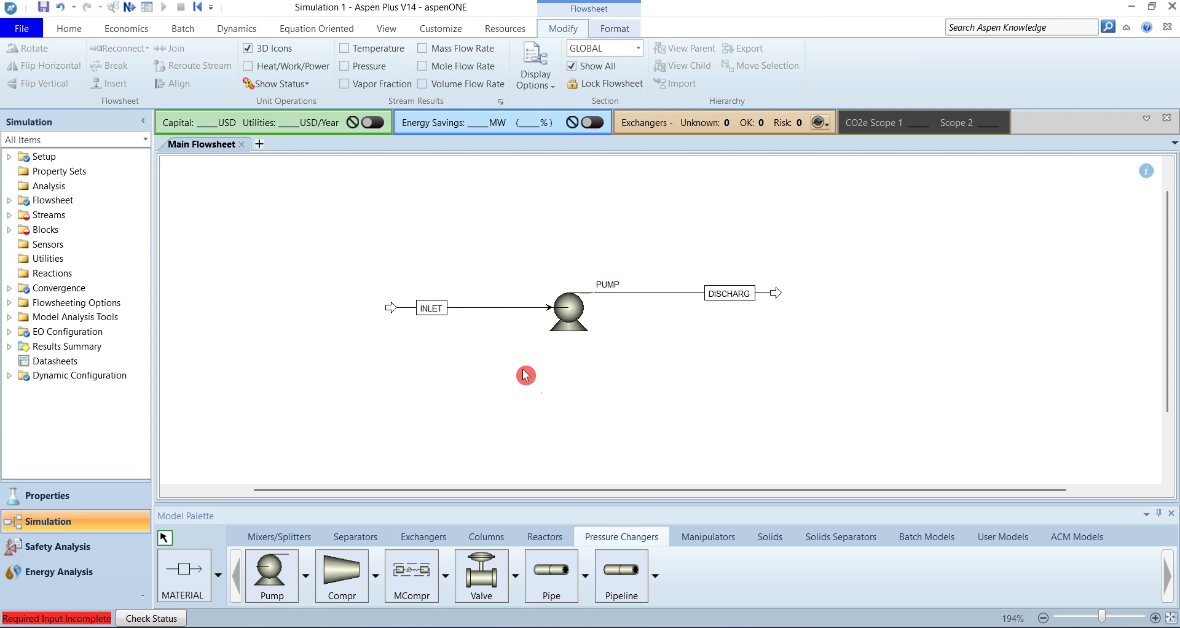
Step: Set the INLET stream's temperature to 20 C and its pressure to 1 atm
double_click(462, 309)
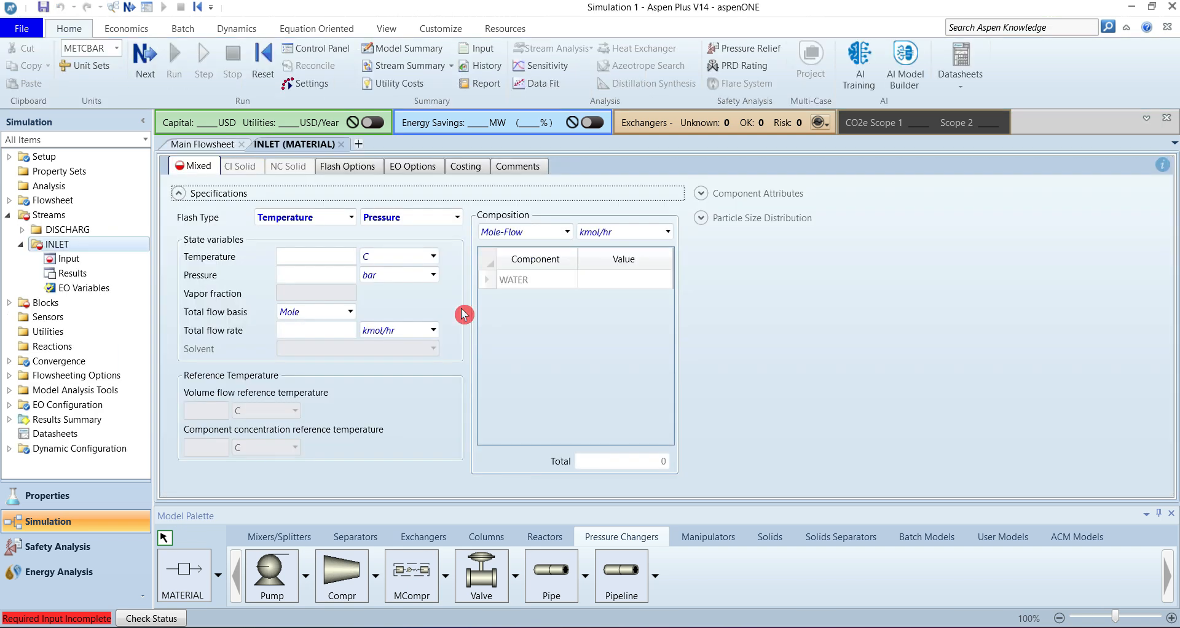
click(313, 256)
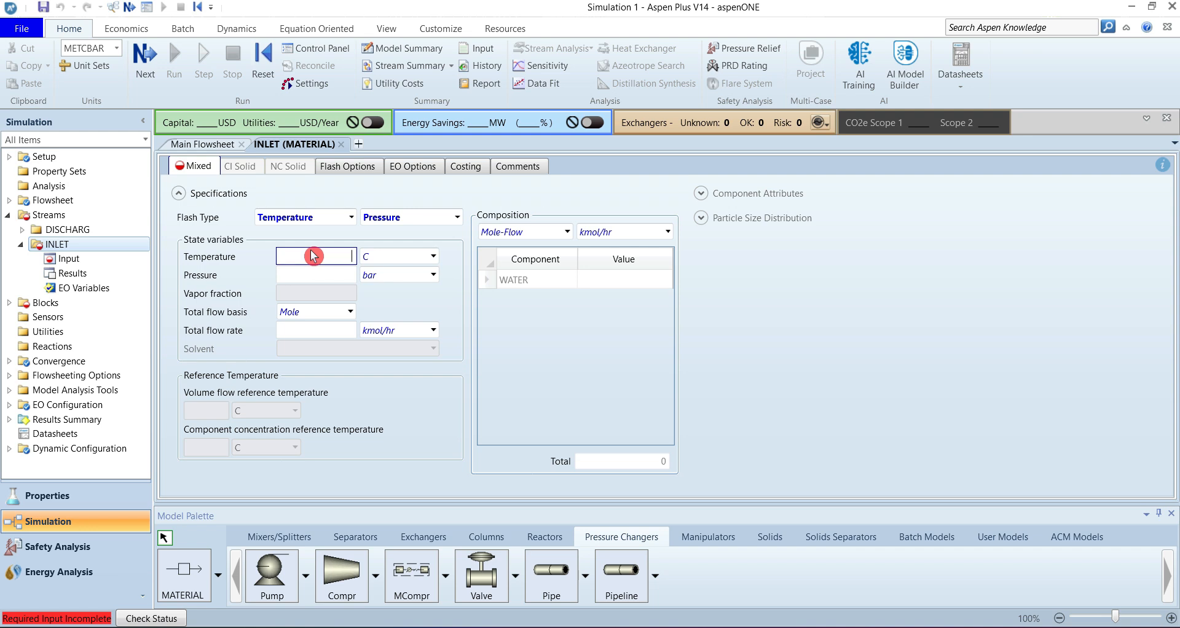
text(20)
click(324, 275)
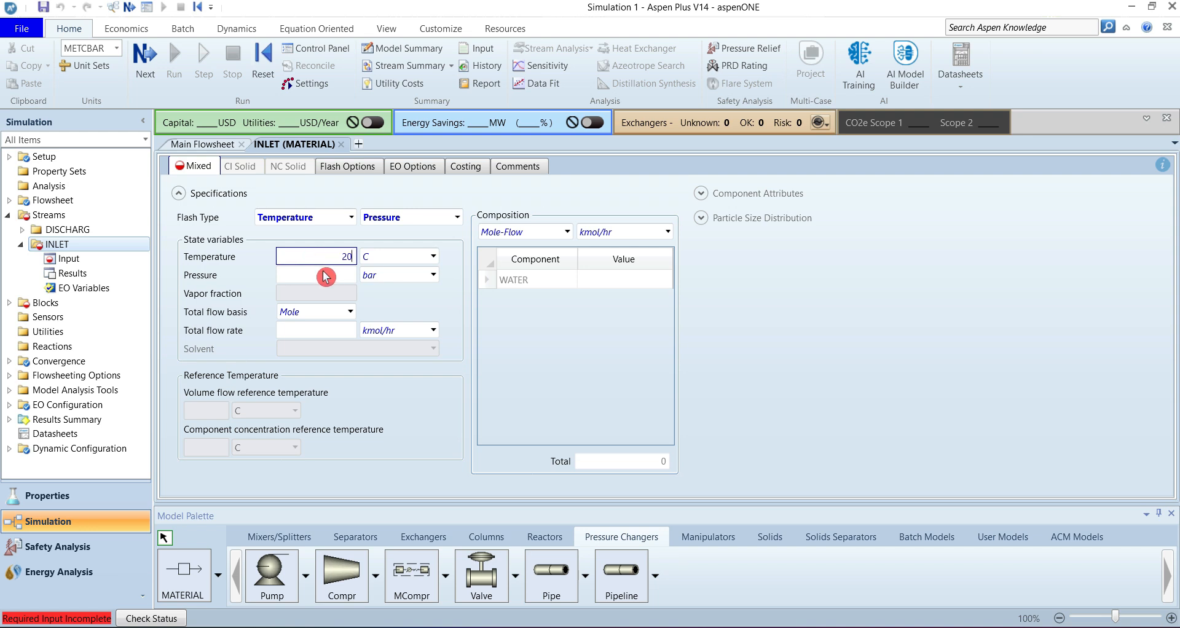
text(1)
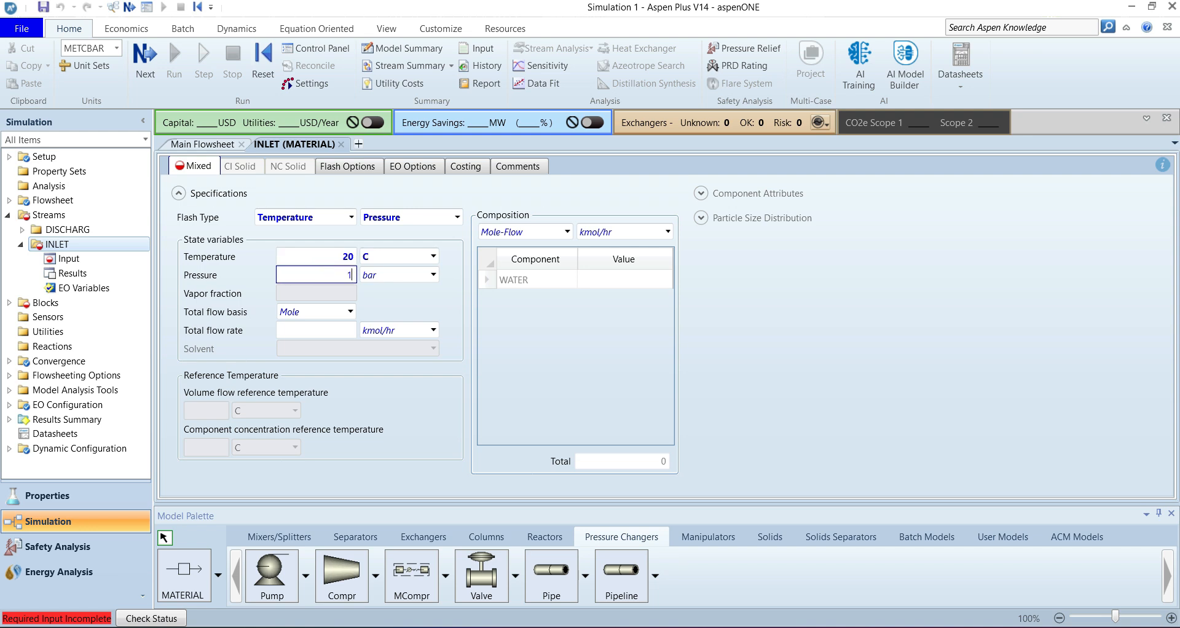
key(Tab)
text(atm)
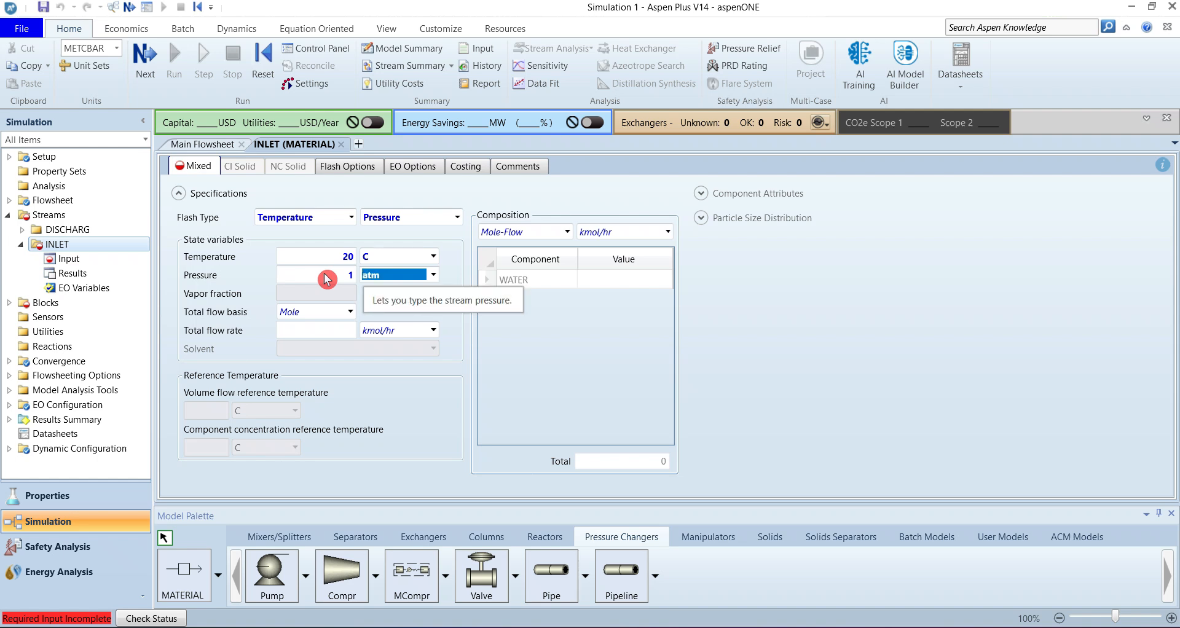
Step: Set the INLET composition basis to Mass-Frac and give WATER a value of 1
click(602, 283)
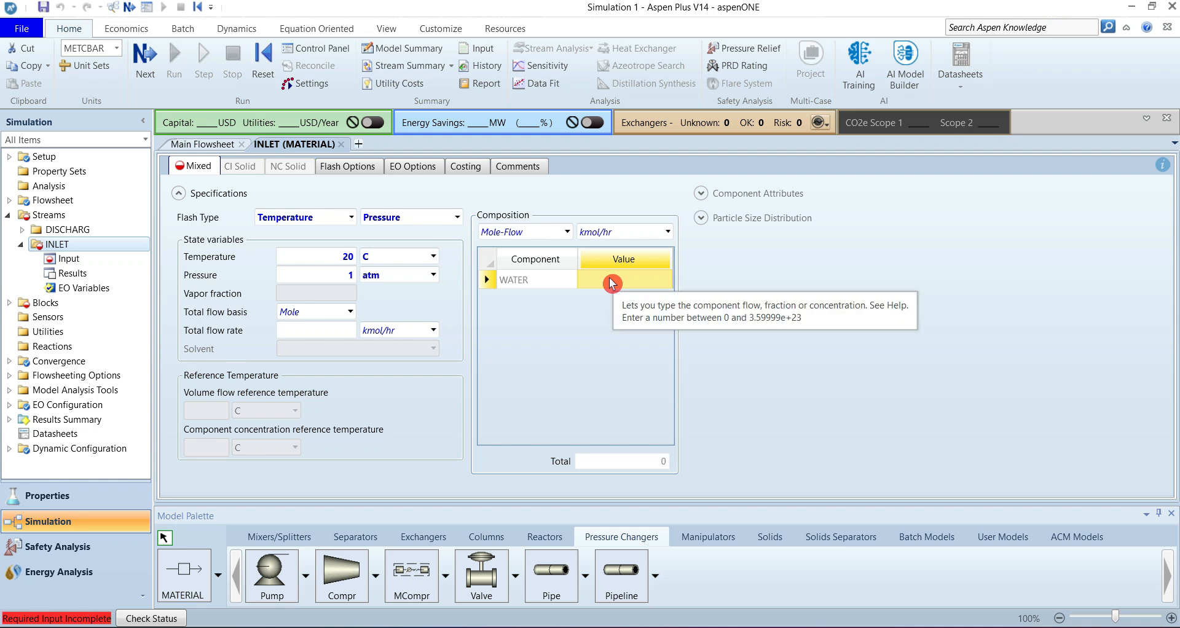
click(559, 233)
click(558, 234)
click(558, 234)
click(521, 296)
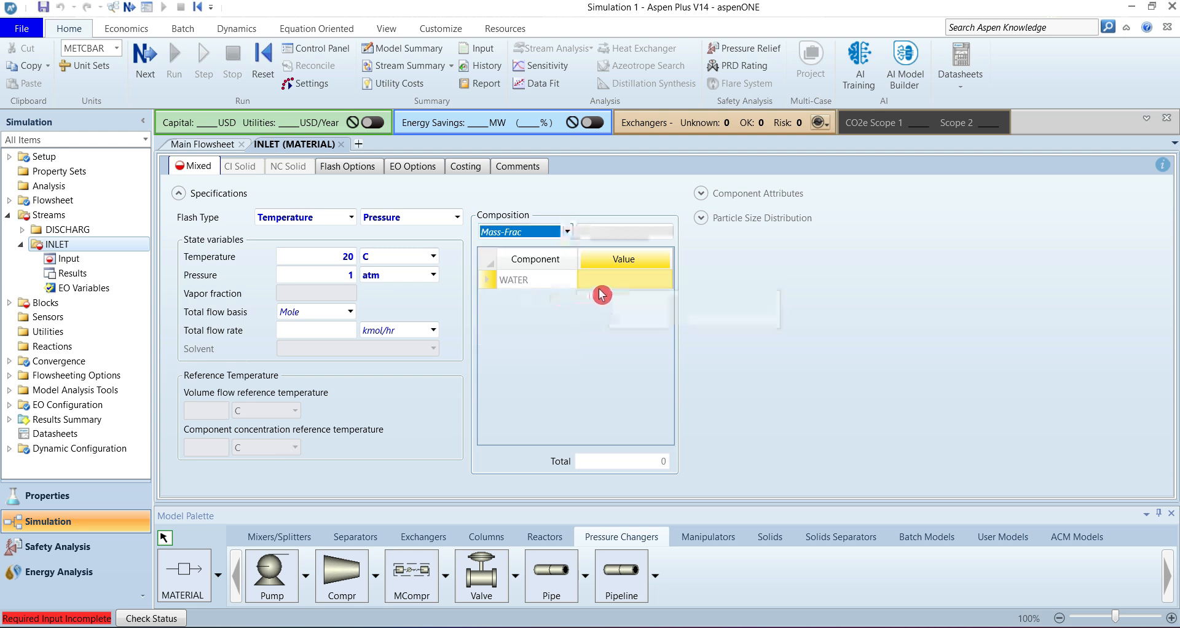
click(618, 281)
text(1)
key(Return)
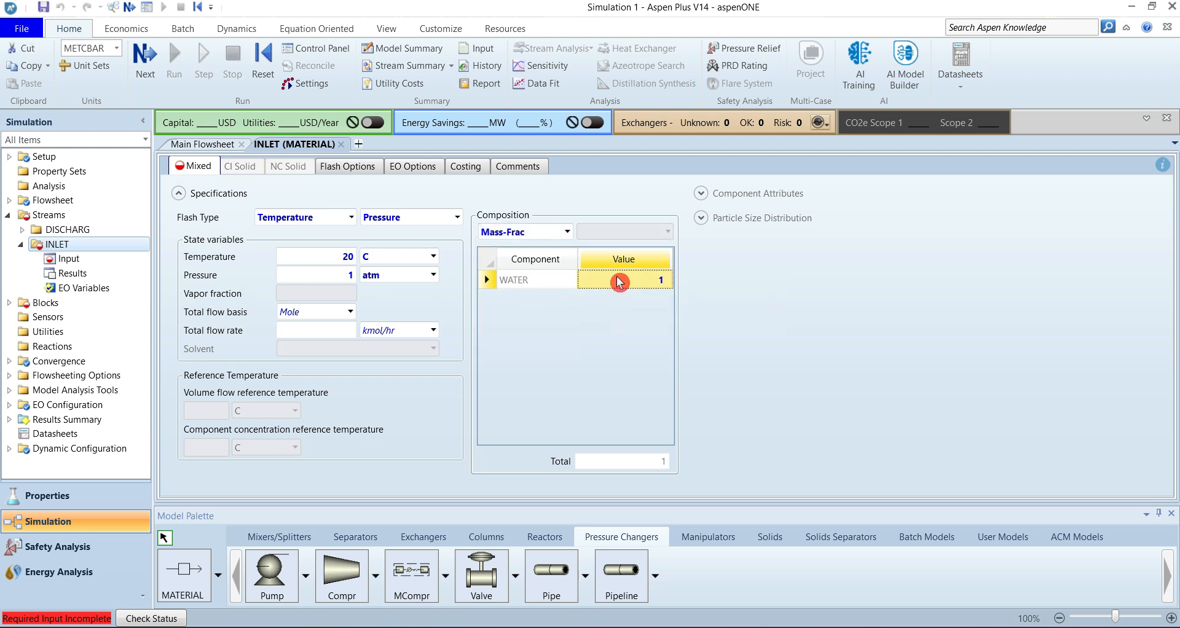
Step: Set the INLET total flow to 40 tons/hr on a Mass basis, checking the flow against the exercise text
click(350, 316)
click(323, 325)
click(325, 328)
text(1)
key(BackSpace)
text(40)
click(371, 334)
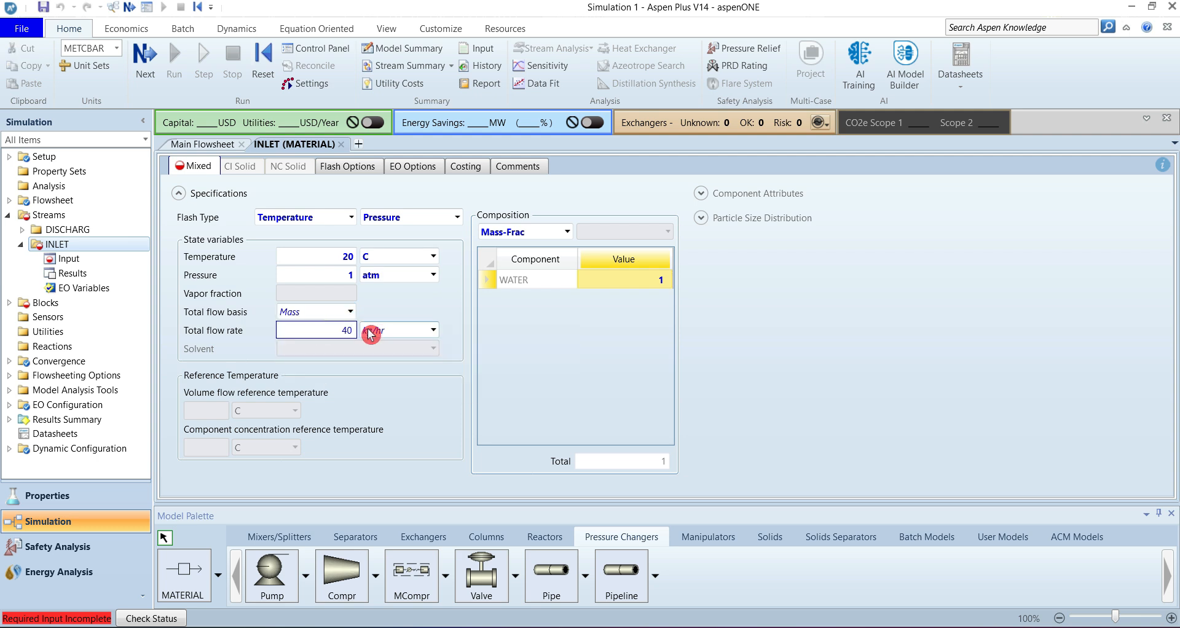
click(820, 627)
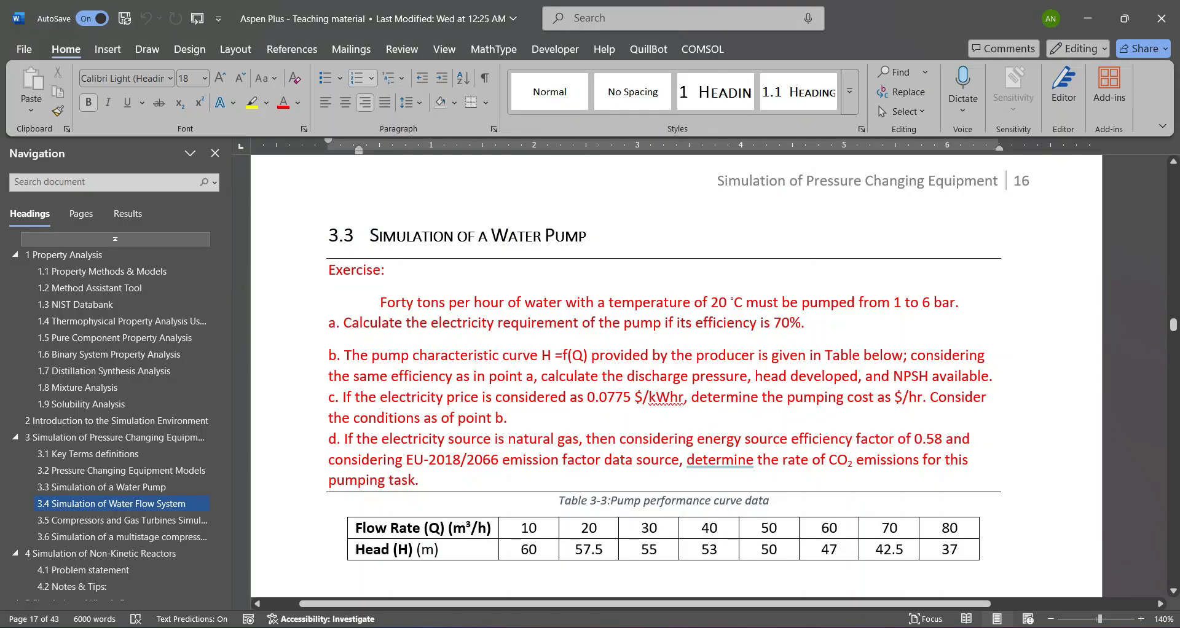
click(820, 627)
click(434, 332)
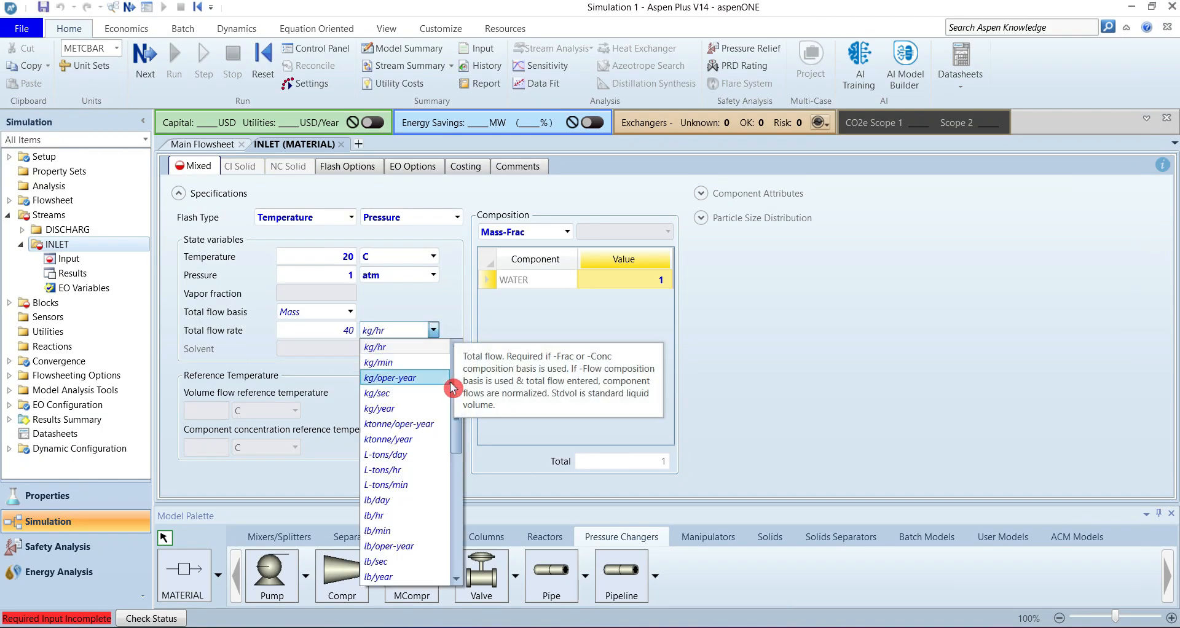
drag(456, 390, 472, 539)
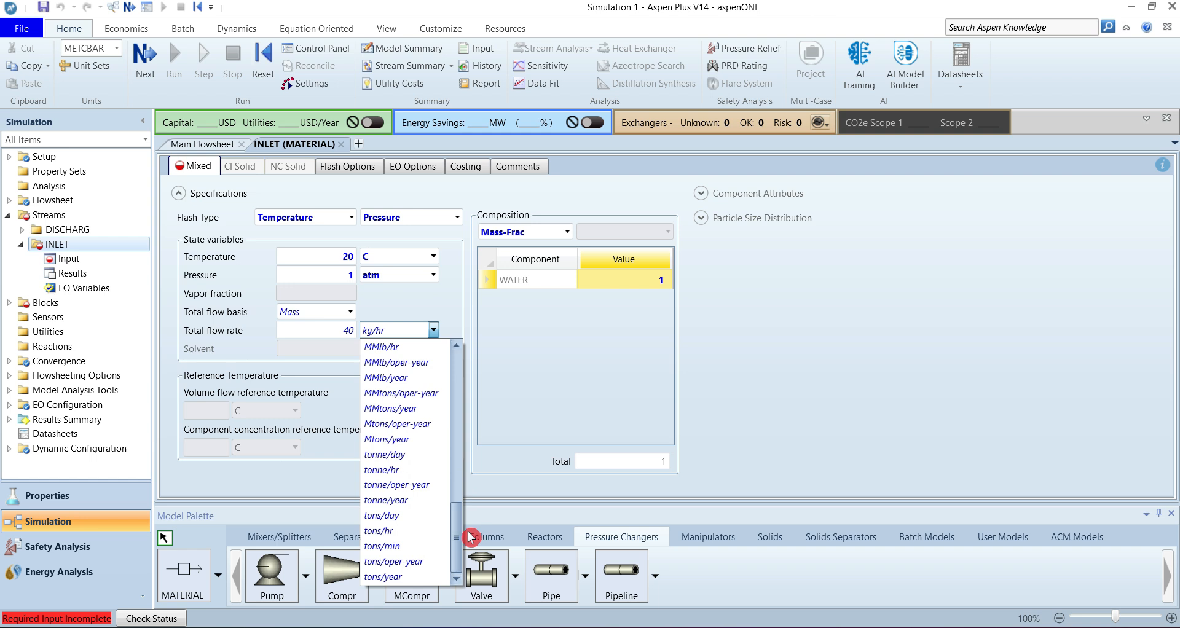
click(391, 535)
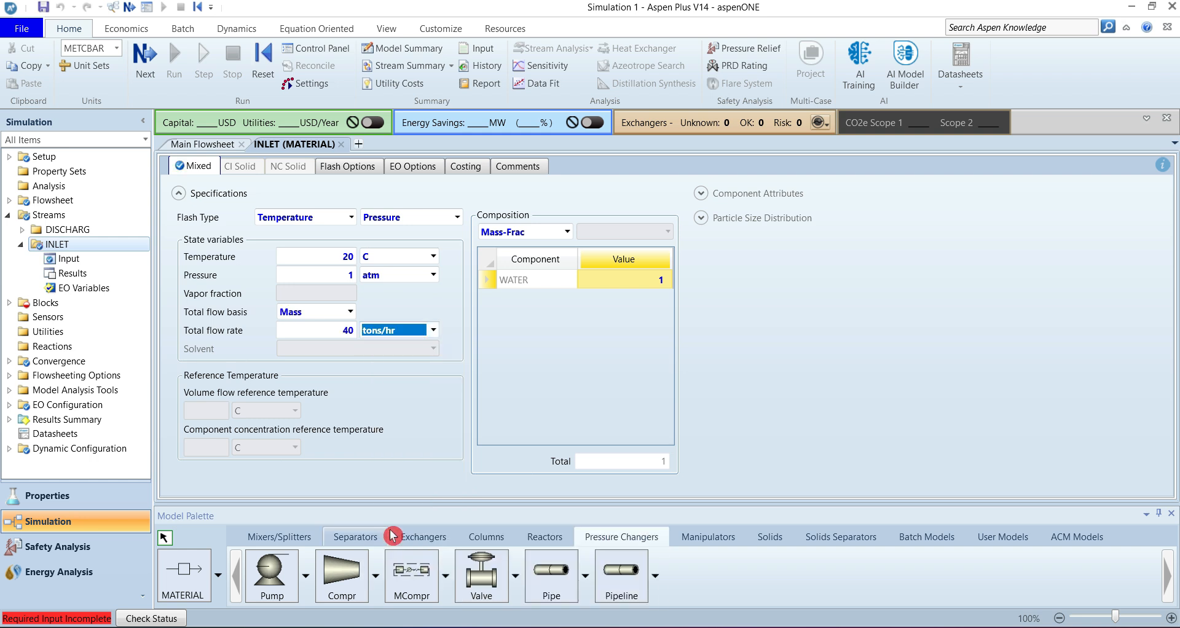
click(515, 394)
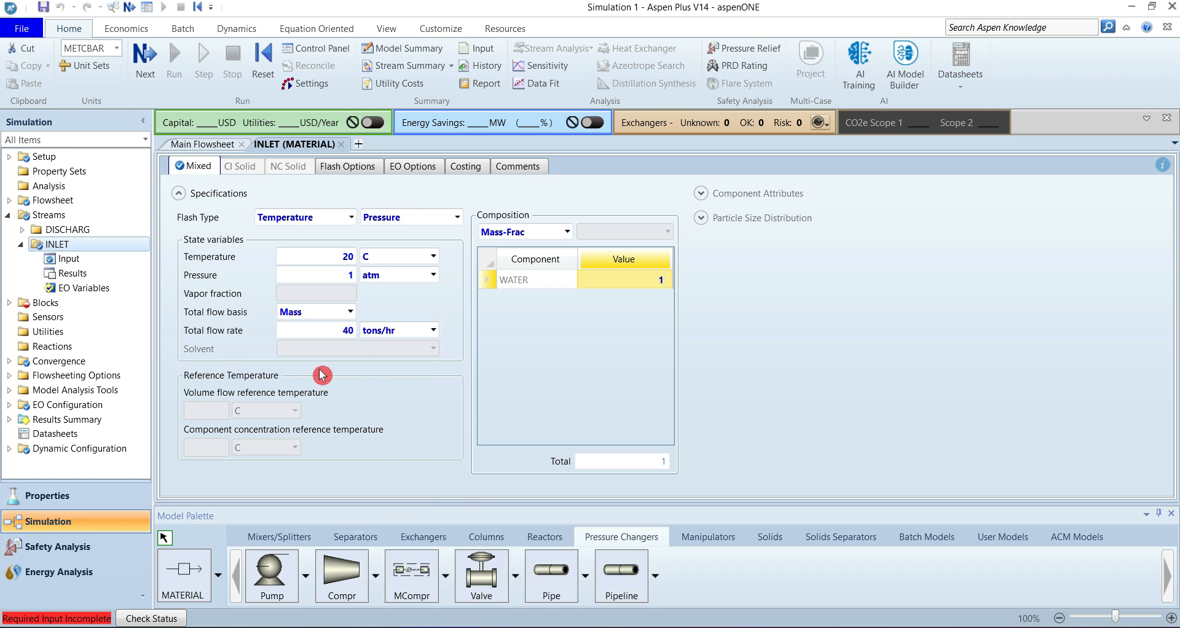
Step: Open the PUMP block's setup and specify a discharge pressure of 6 bar as the outlet specification
click(8, 302)
click(21, 316)
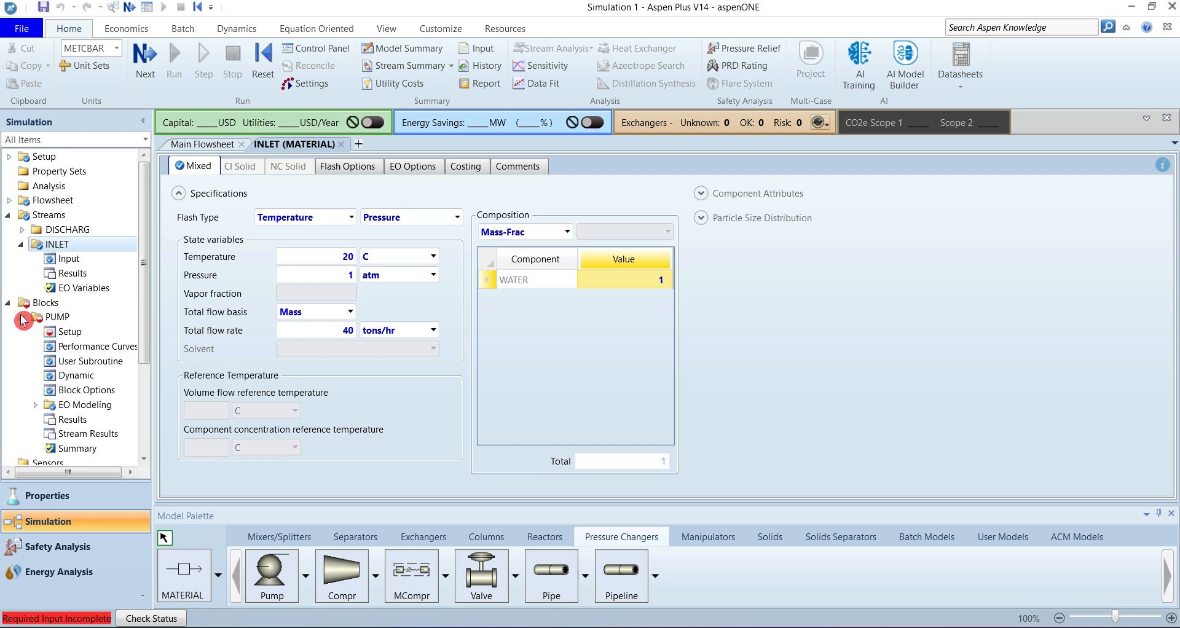
click(72, 331)
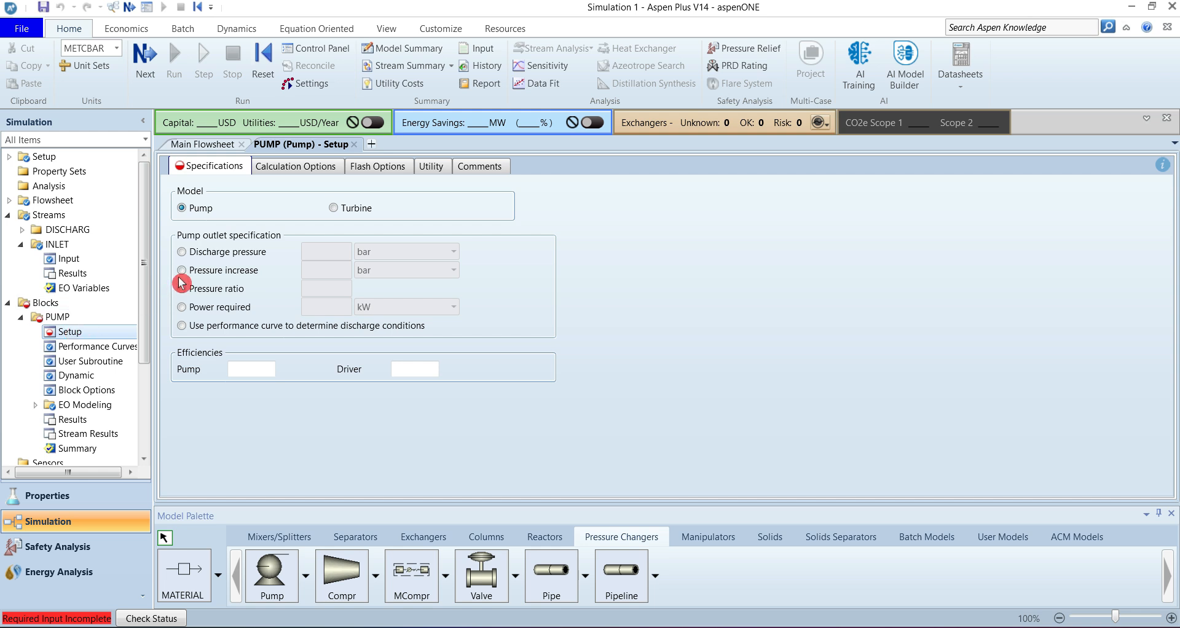
click(182, 252)
click(324, 253)
text(6)
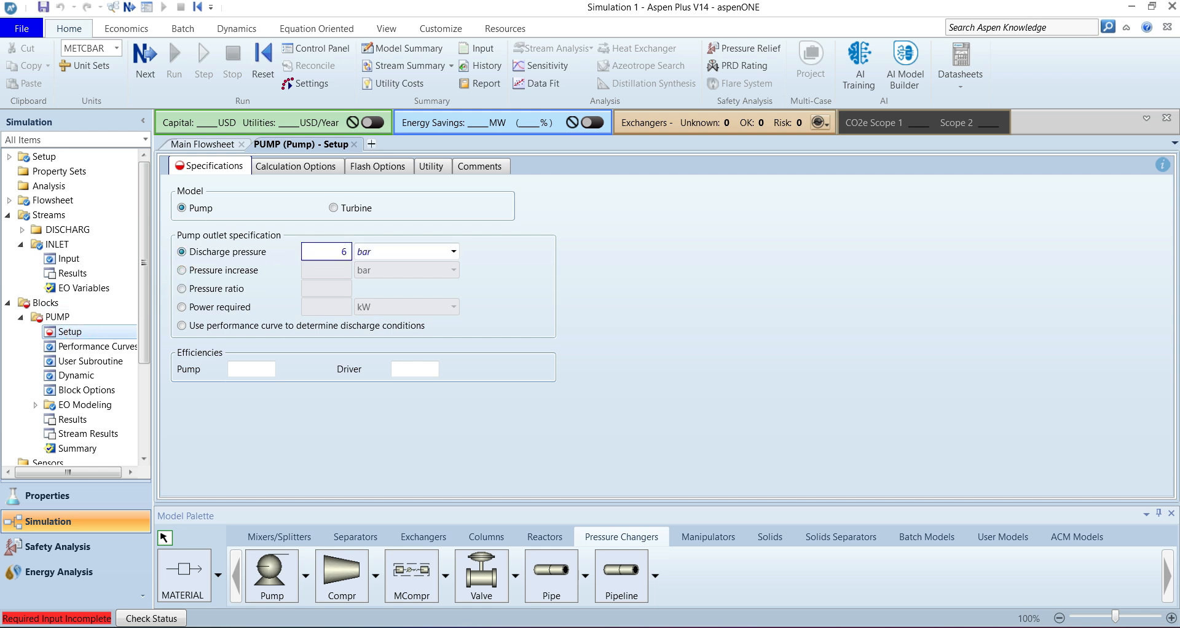
click(584, 298)
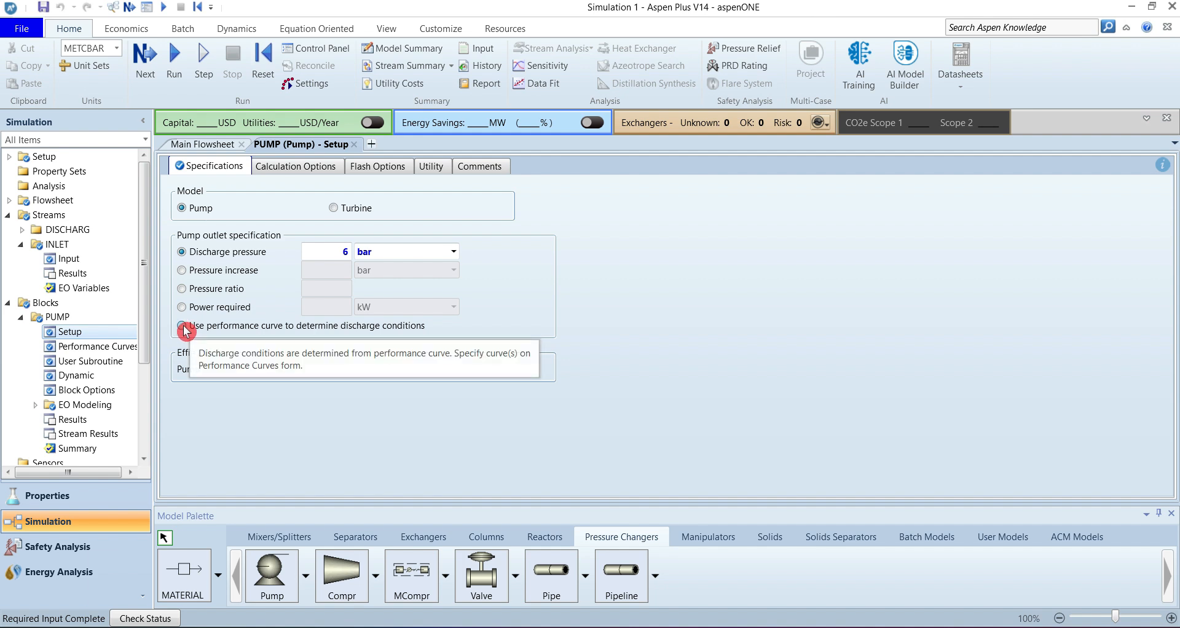
Step: Set the pump efficiency to 0.7 and leave the driver efficiency blank
click(239, 371)
click(289, 424)
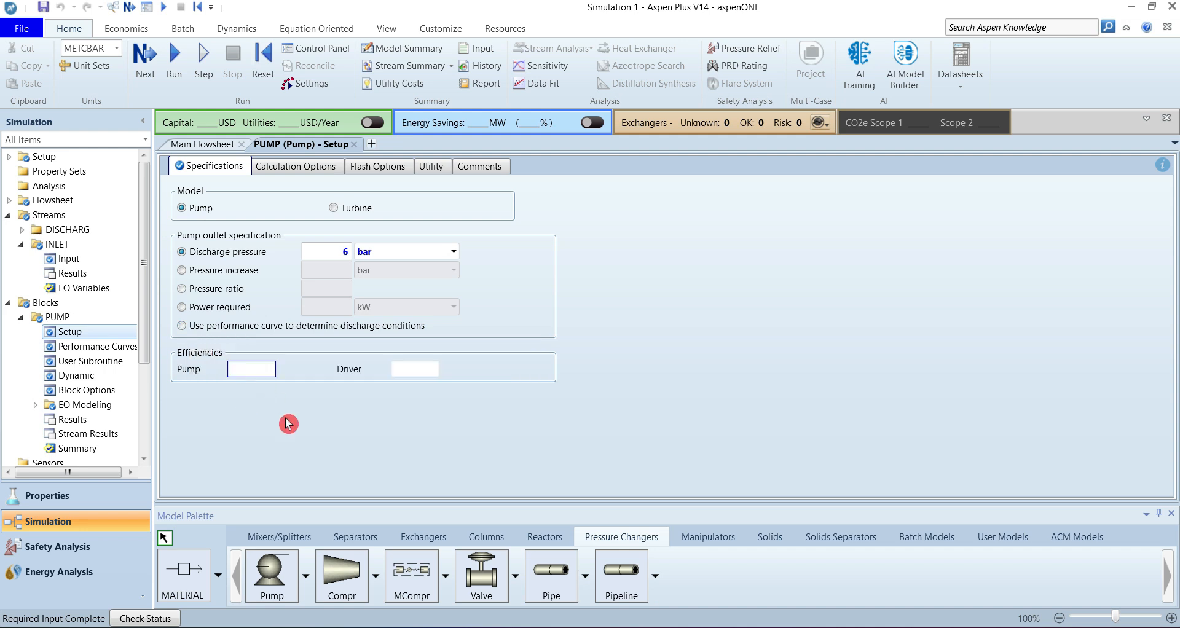
click(250, 368)
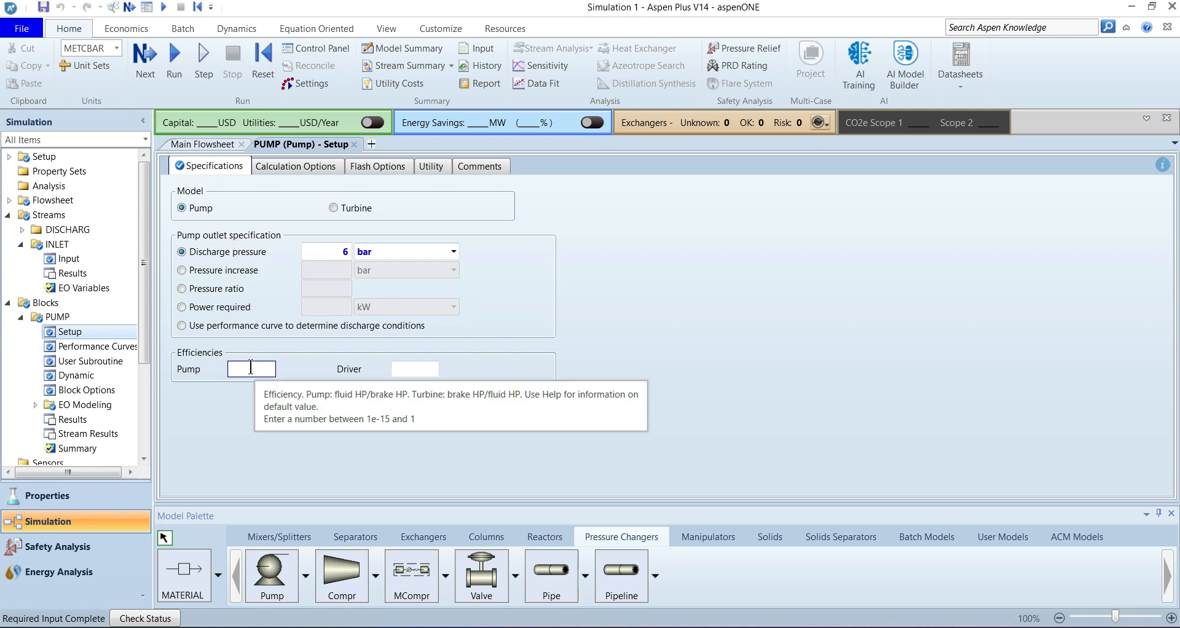
text(0.7)
click(229, 431)
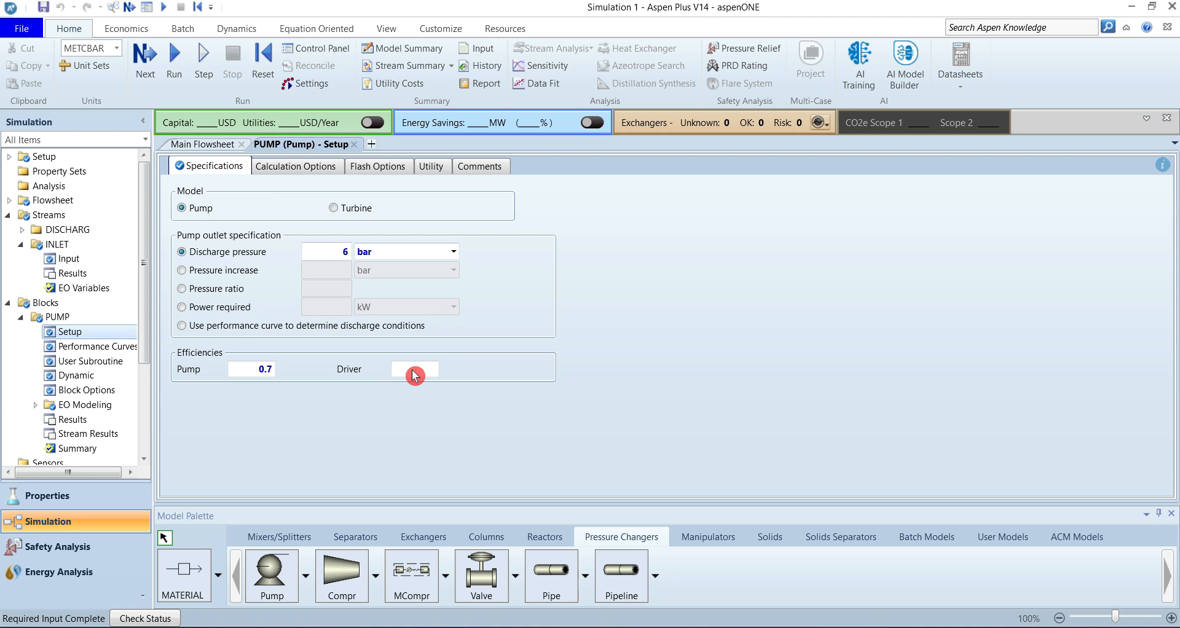
Step: Review the pump's calculation options and flash options, including the choices for valid phases, keeping Liquid-Only
click(314, 167)
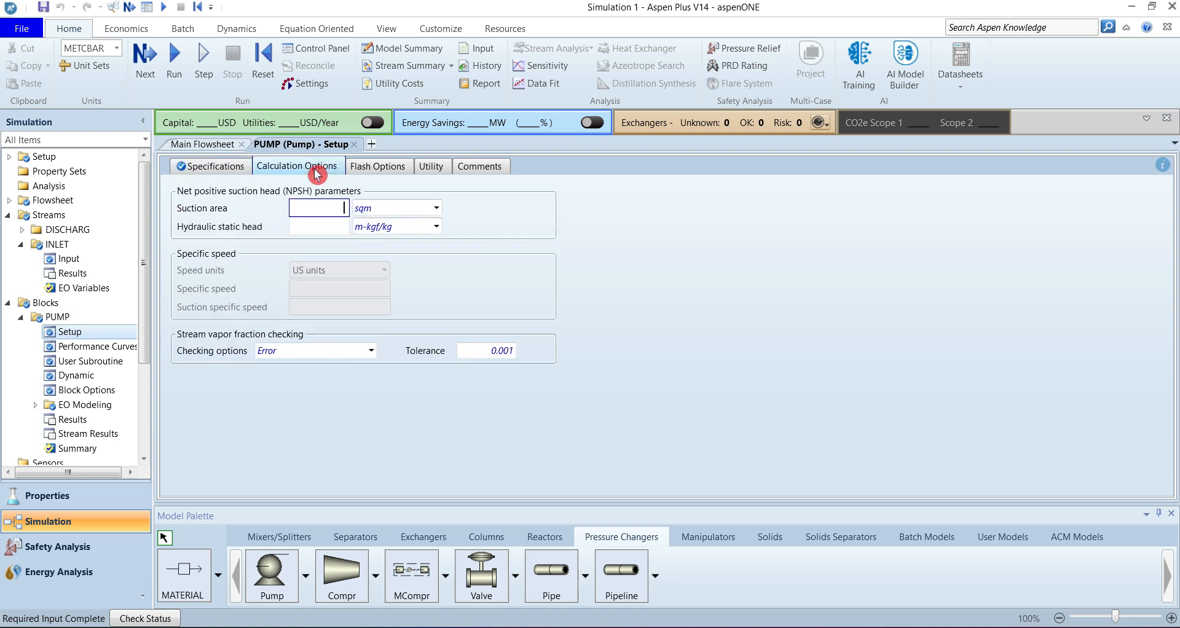
click(389, 171)
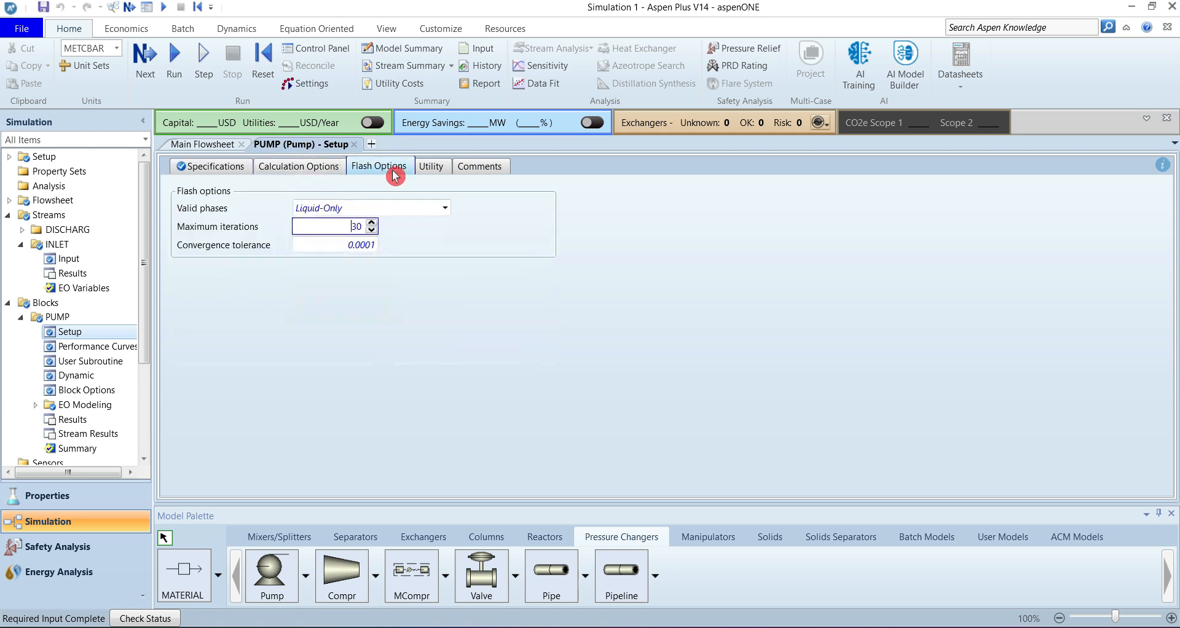
click(429, 211)
click(445, 208)
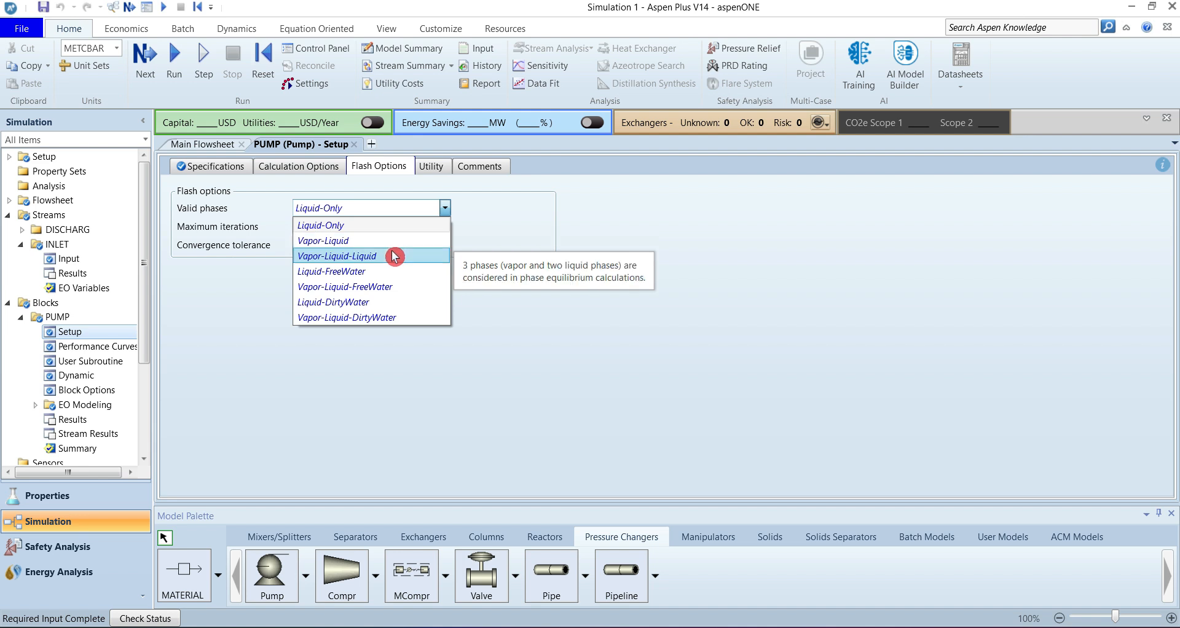
click(505, 221)
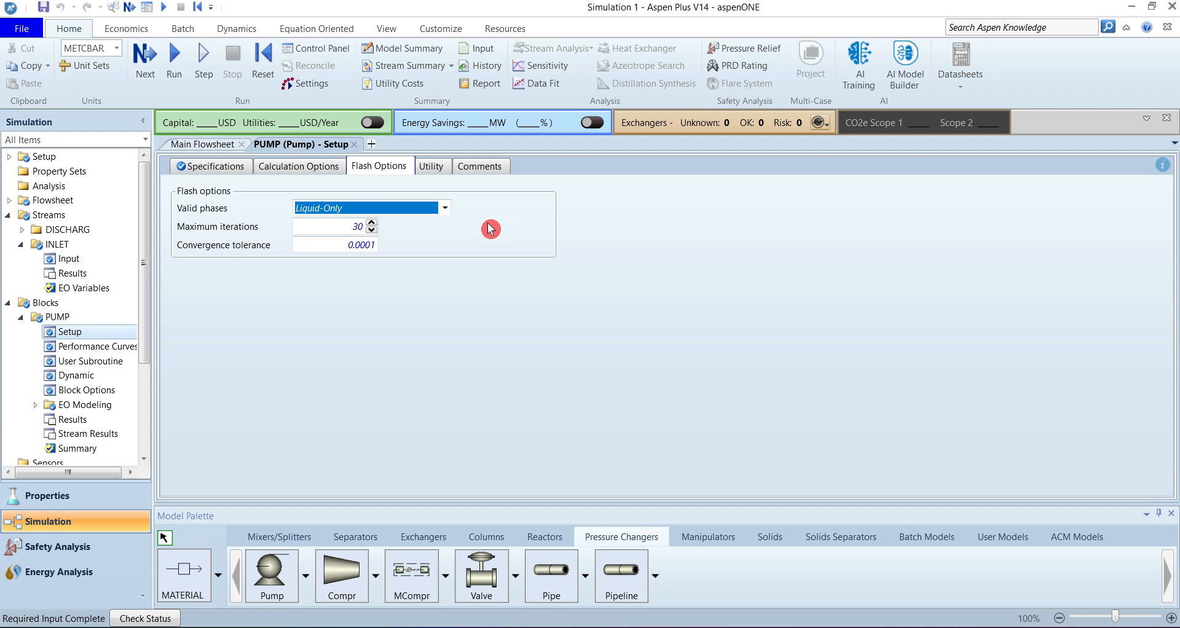
Step: Run the simulation and open the PUMP block's results summary to read the electricity requirement
click(318, 332)
click(172, 56)
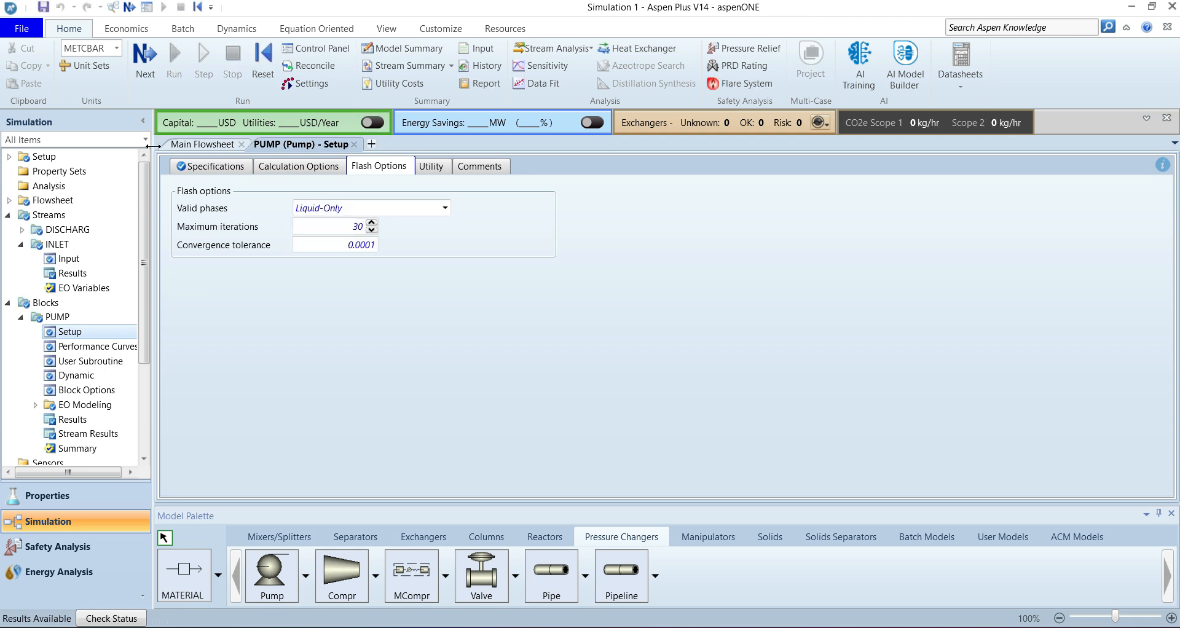
drag(148, 239, 150, 279)
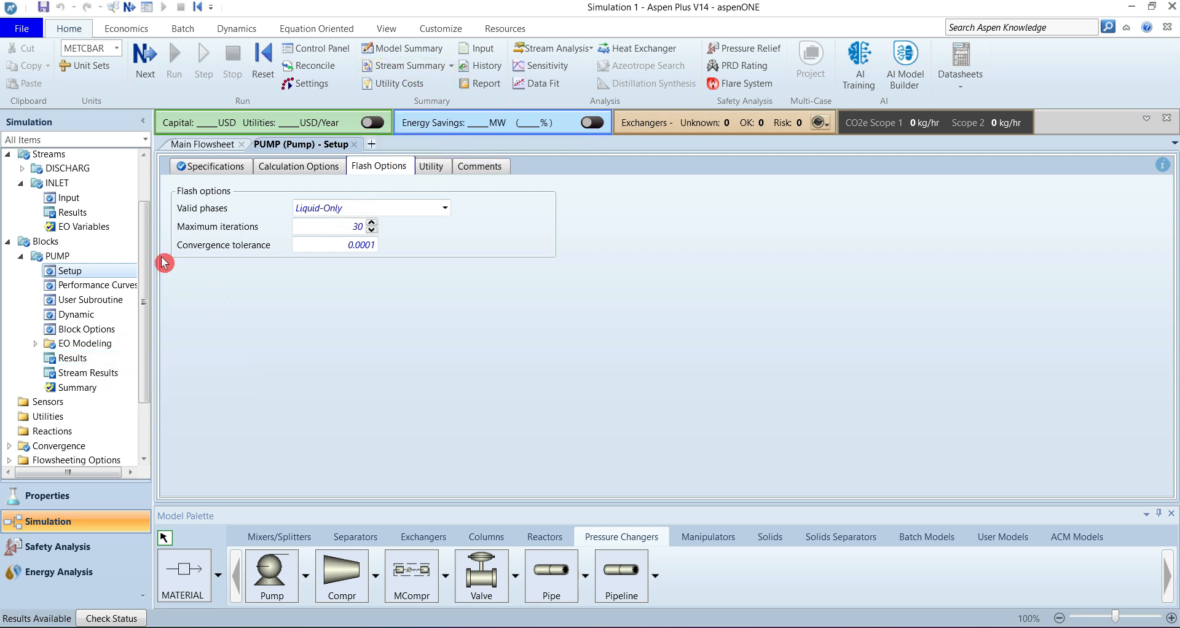
click(73, 358)
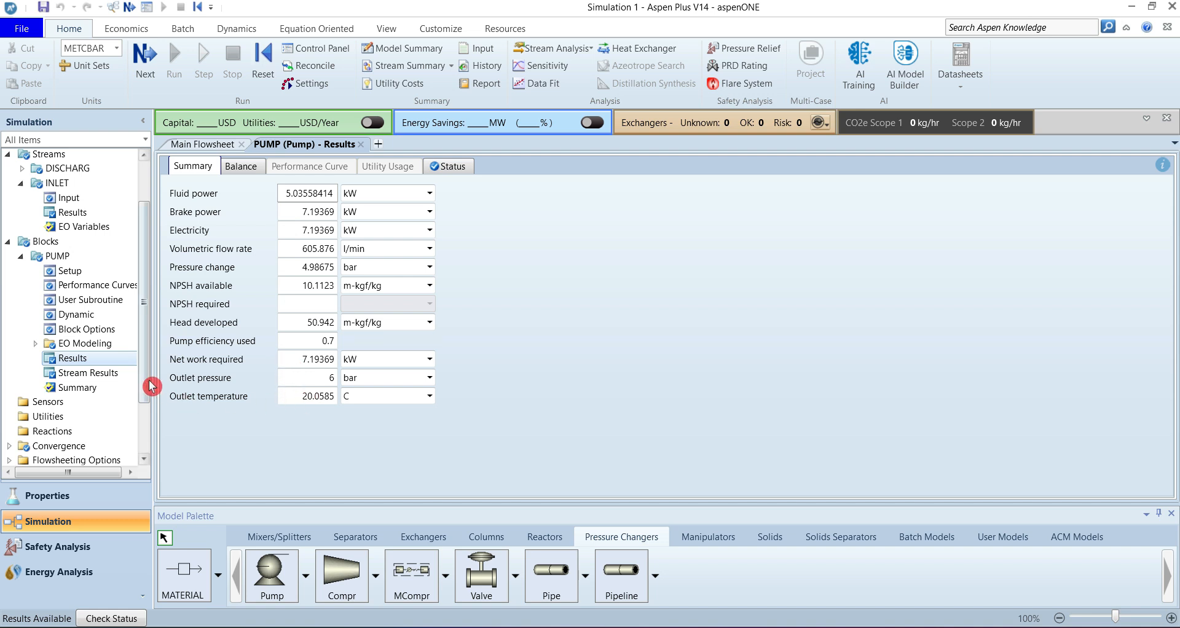
Step: Open the PUMP block's stream results and examine the source, destination and stream class of INLET and DISCHARG
click(89, 373)
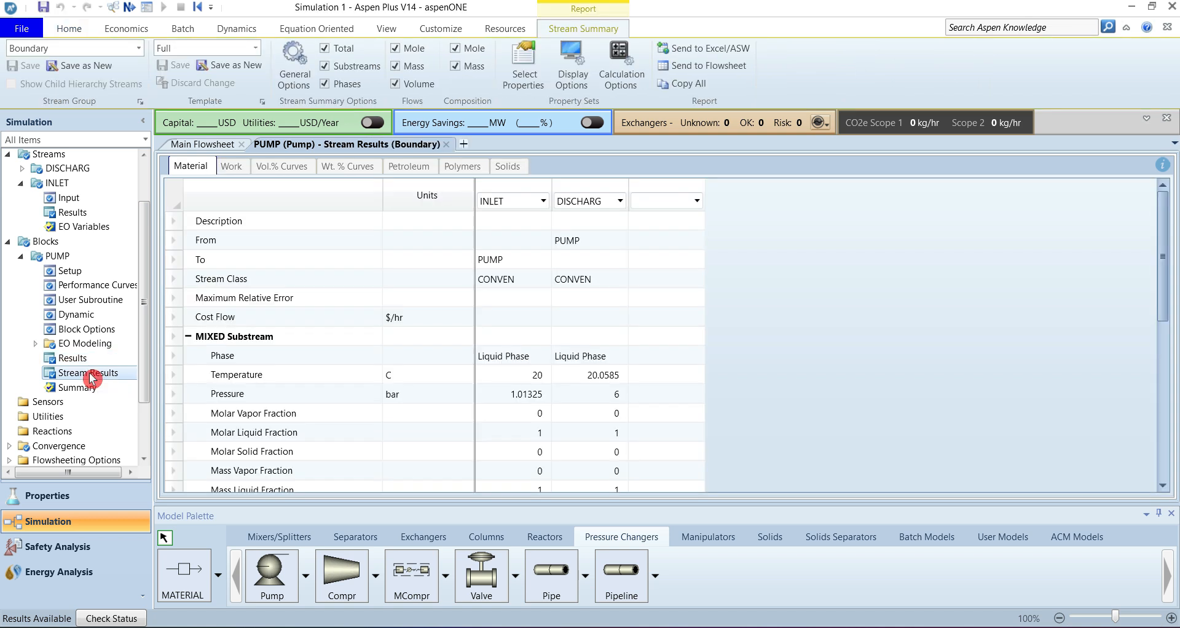
click(67, 29)
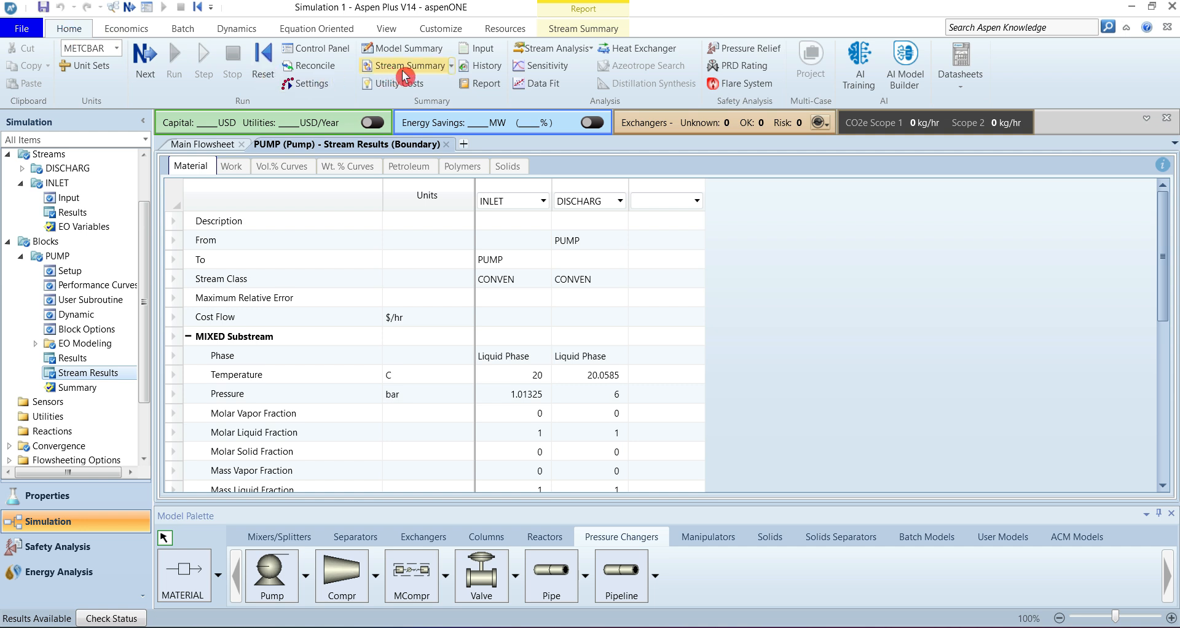
click(449, 74)
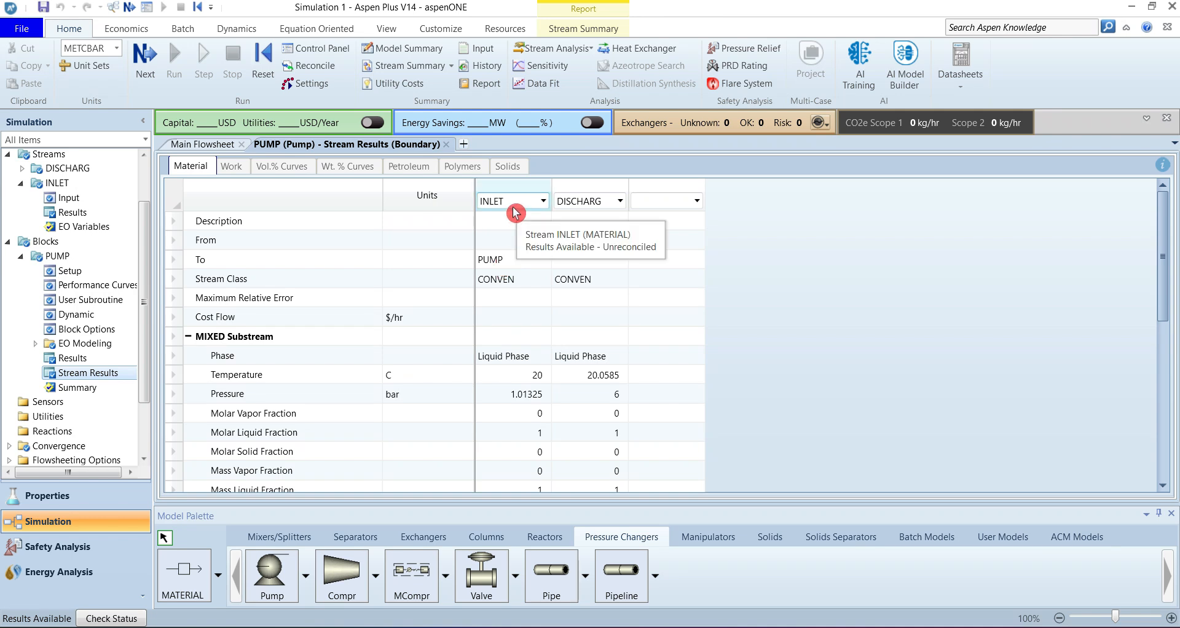
click(509, 261)
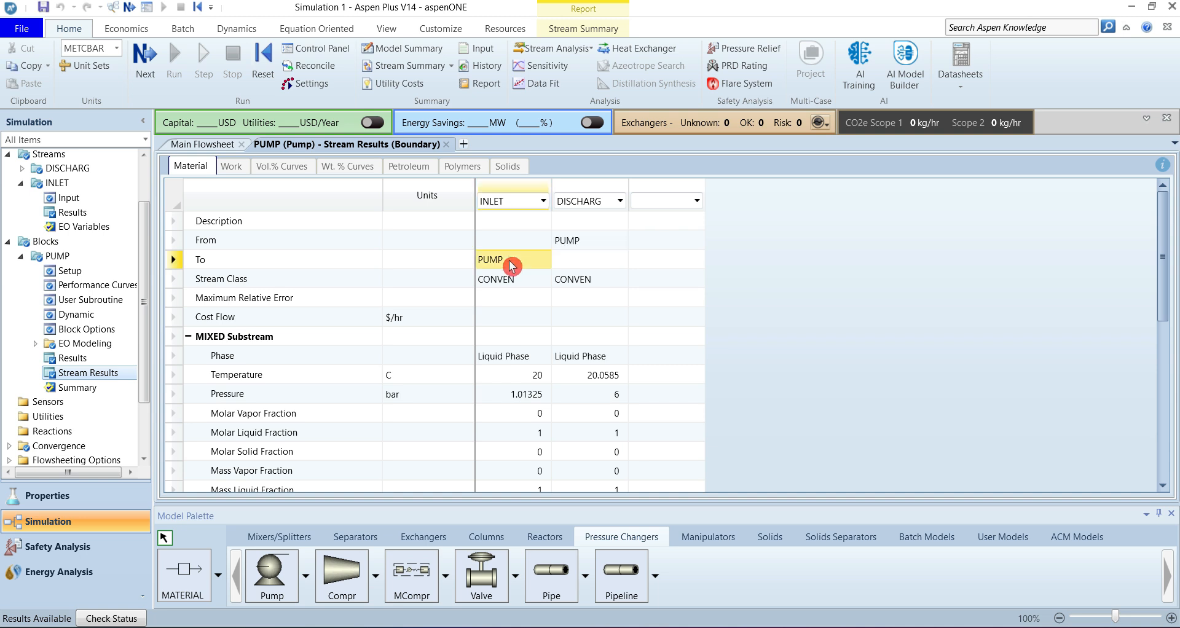
click(592, 242)
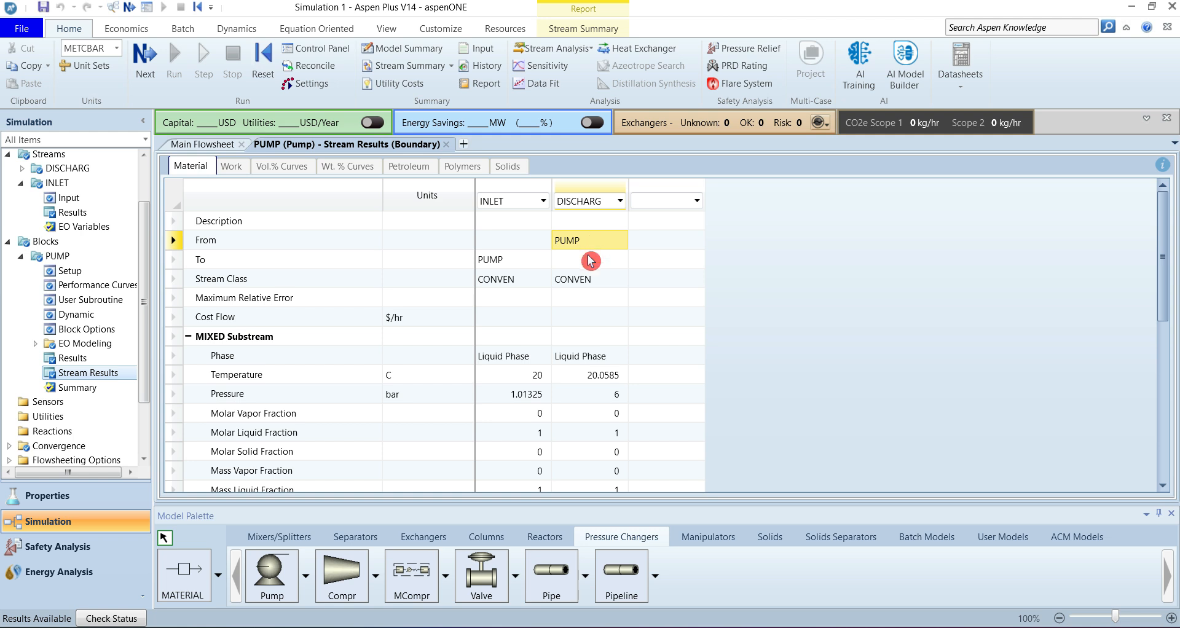
click(590, 263)
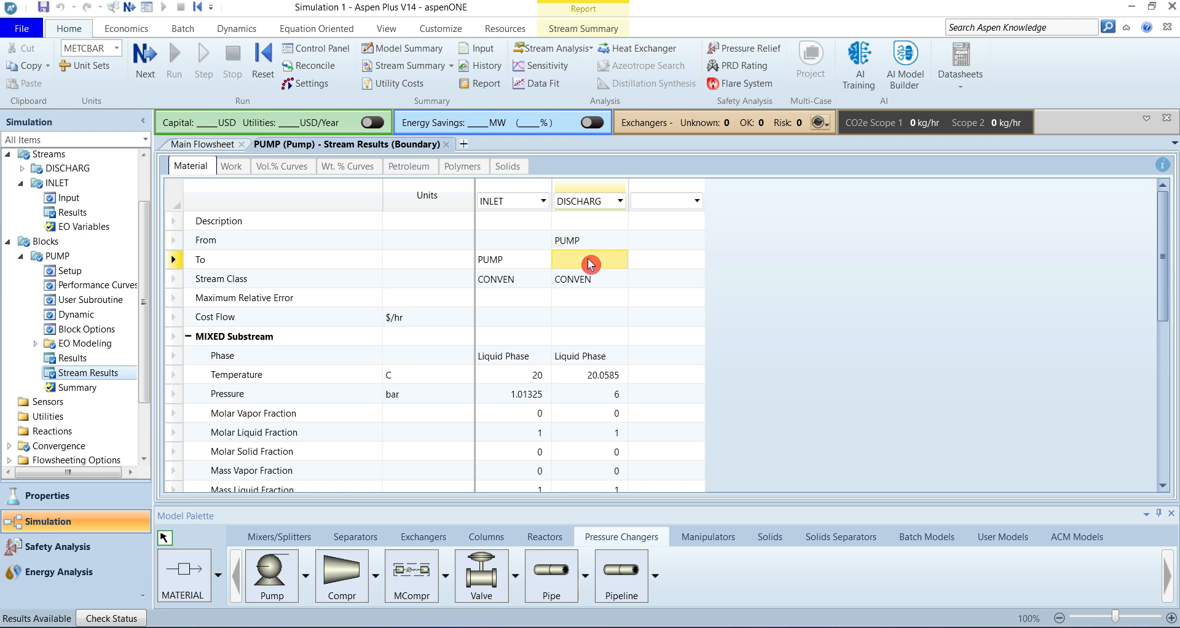
click(462, 283)
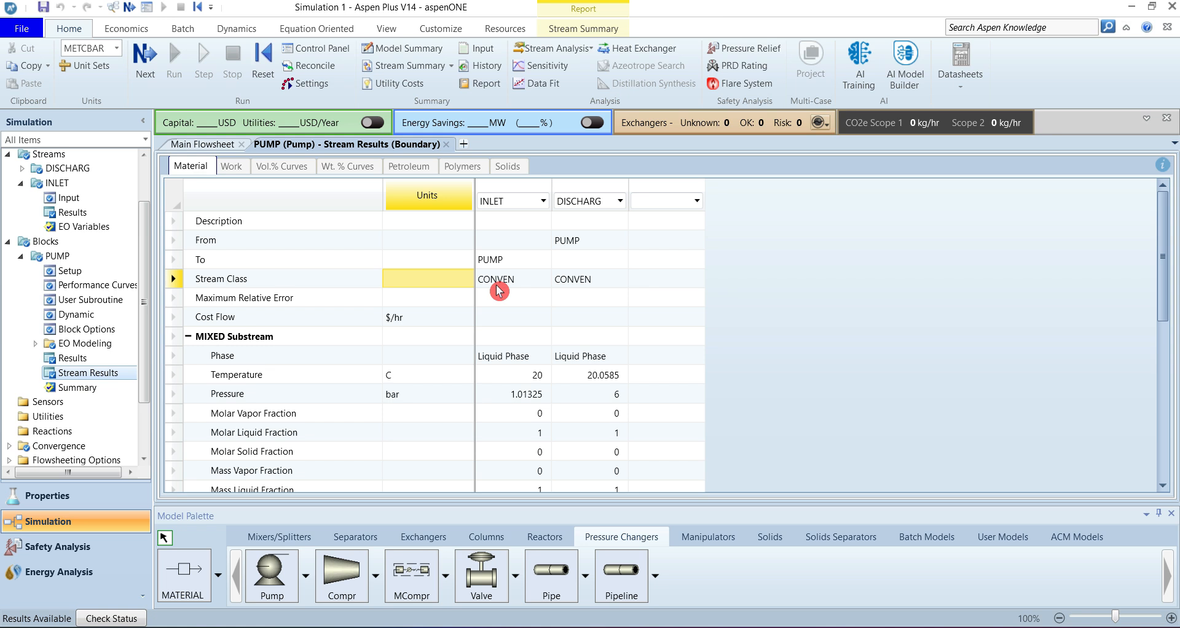
Step: Examine the phase, temperature, pressure and molar liquid fraction of both streams in the MIXED substream results
scroll(498, 289, down, 5)
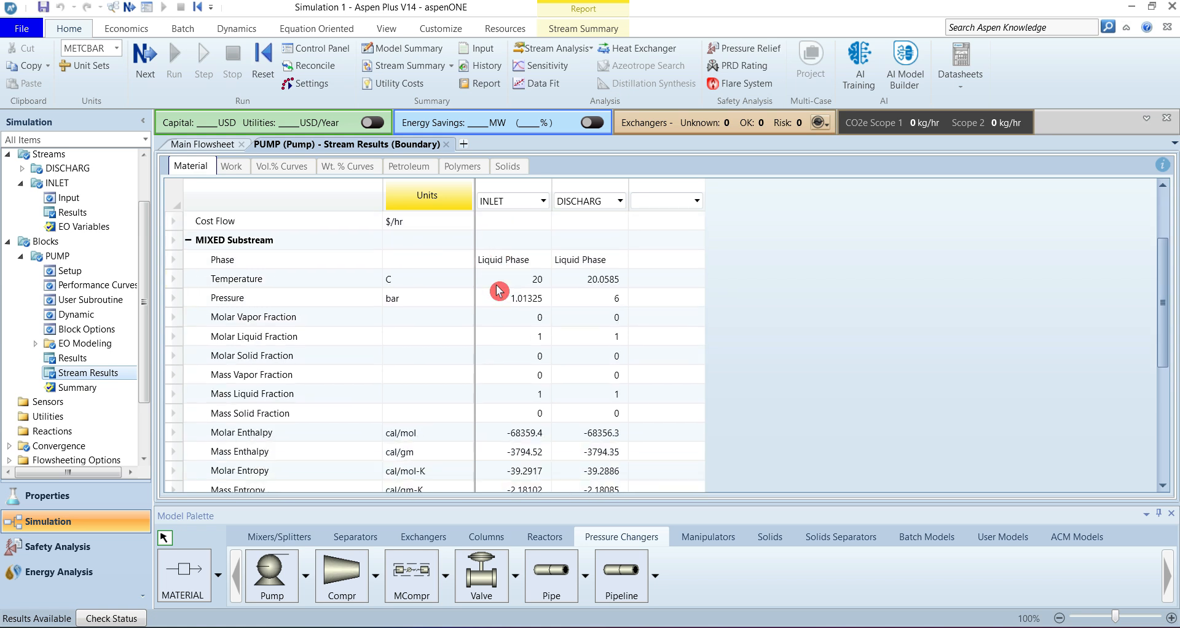
scroll(499, 290, down, 1)
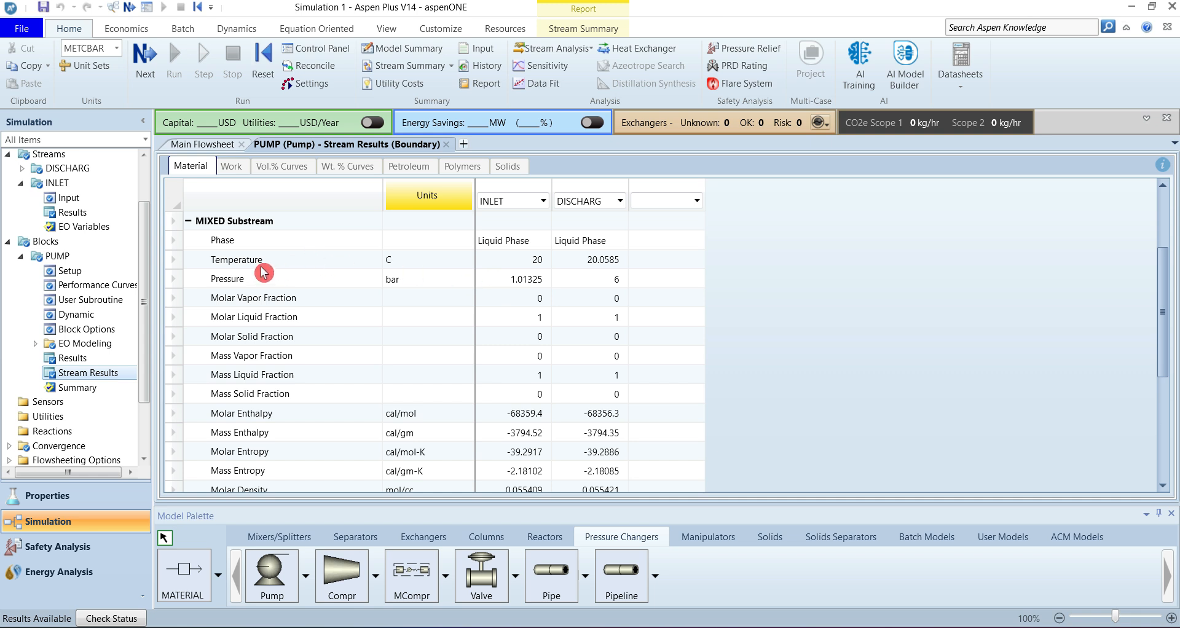
click(173, 243)
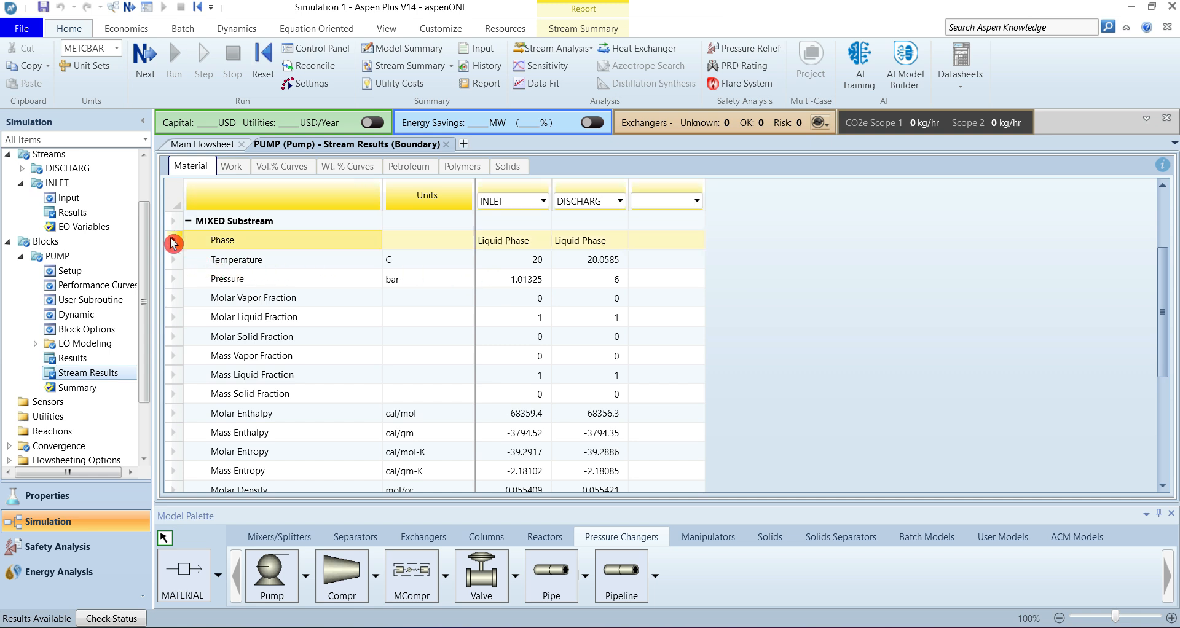
click(173, 263)
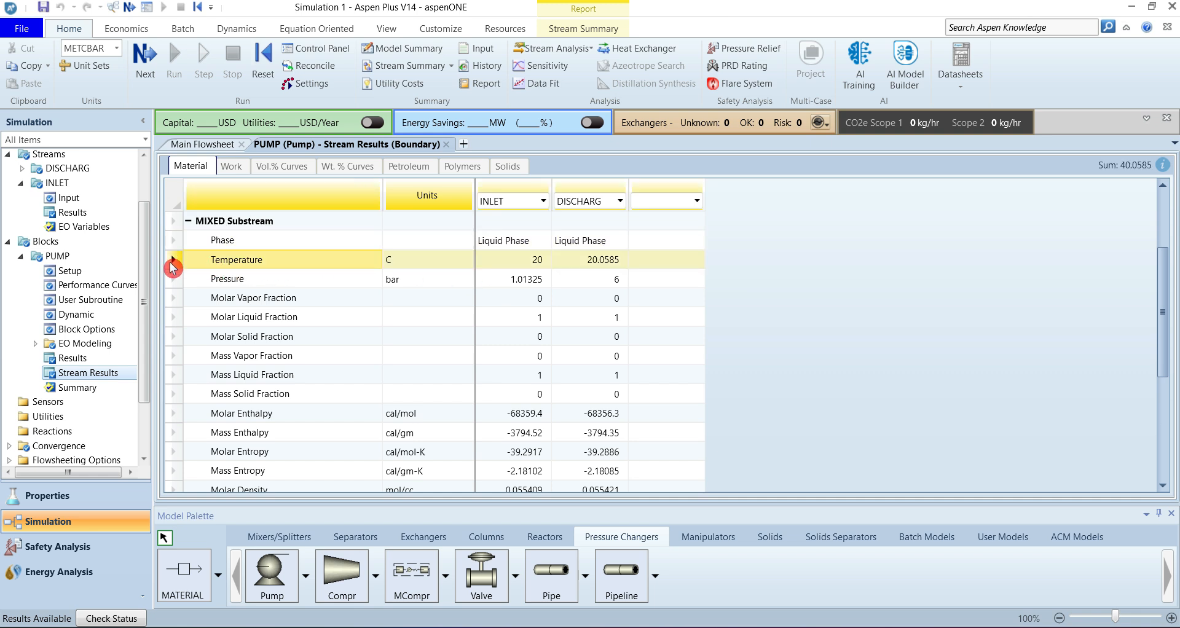
click(176, 282)
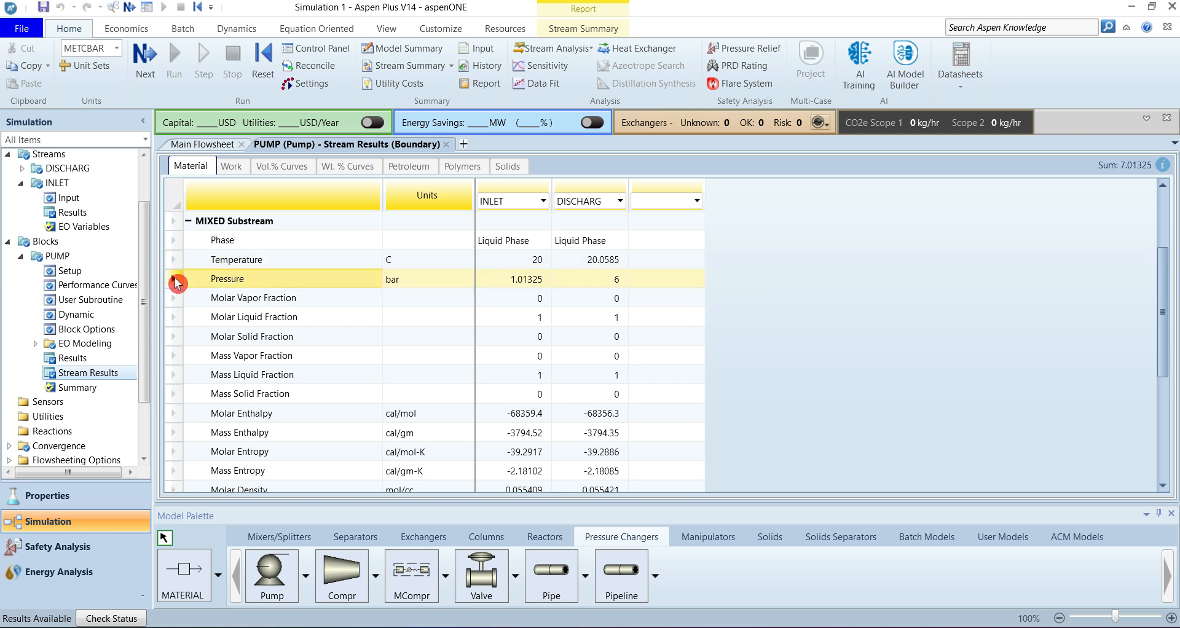
click(176, 318)
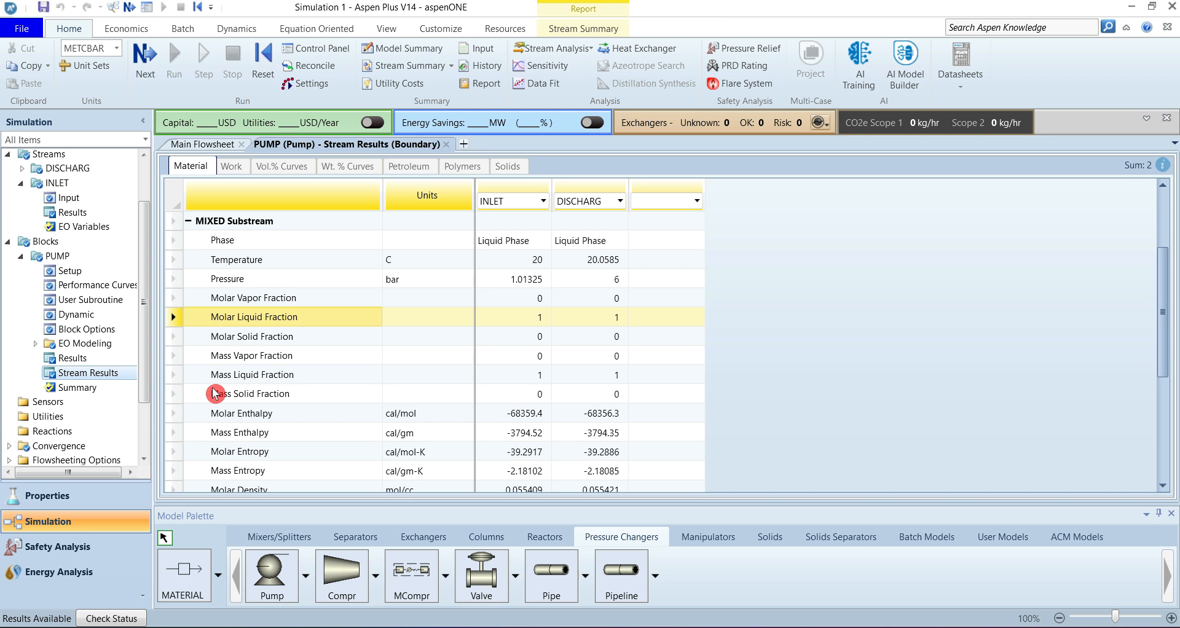
Step: Examine the molar enthalpy, molar entropy, molar density, average MW and enthalpy flow of both streams
scroll(215, 394, down, 3)
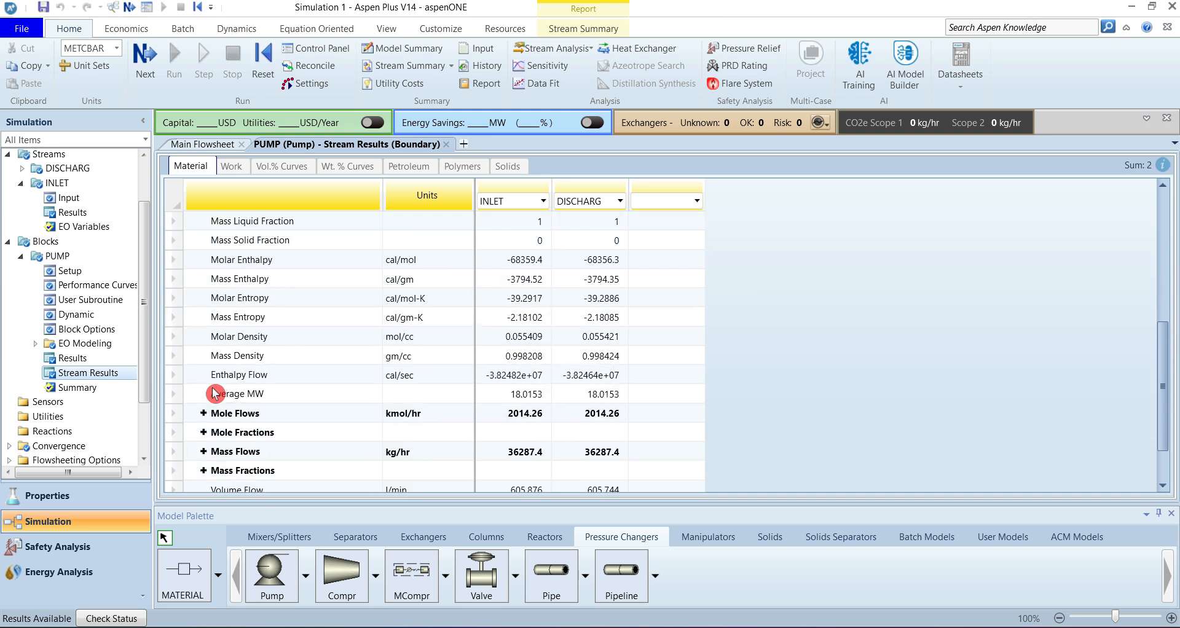
click(177, 262)
click(177, 300)
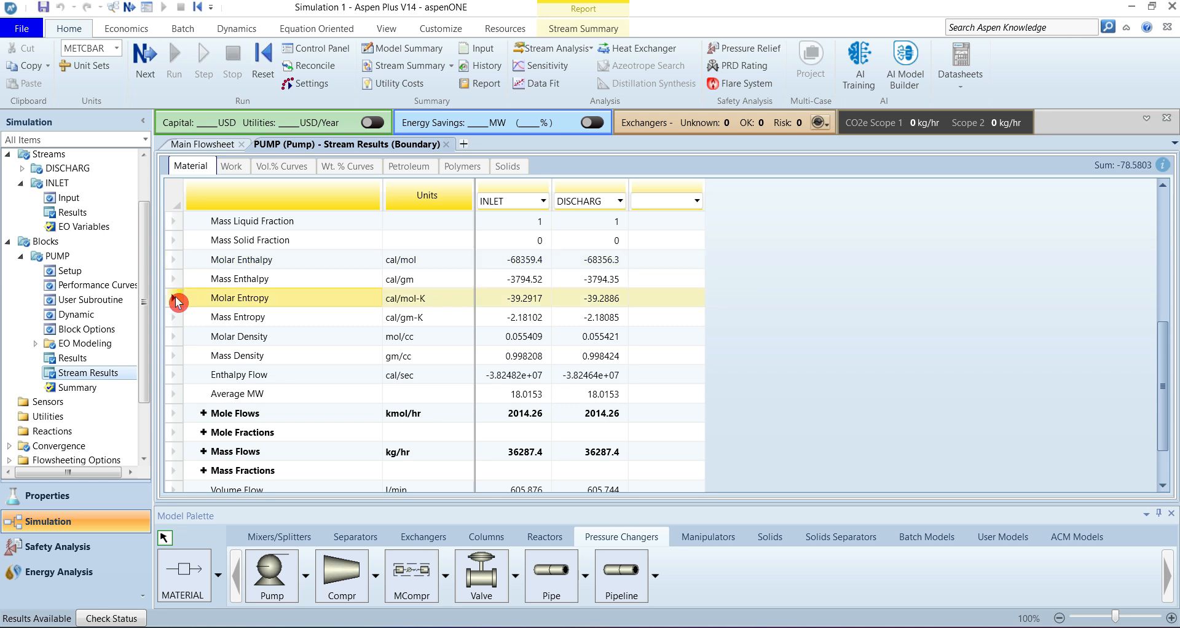
click(180, 336)
click(178, 393)
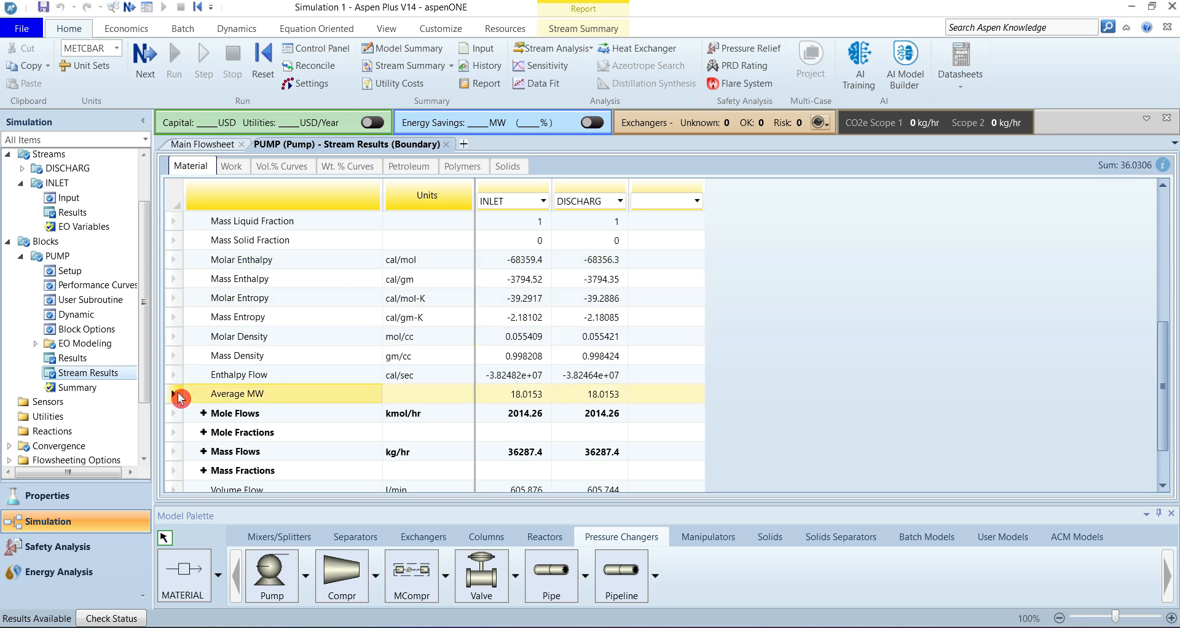
click(175, 376)
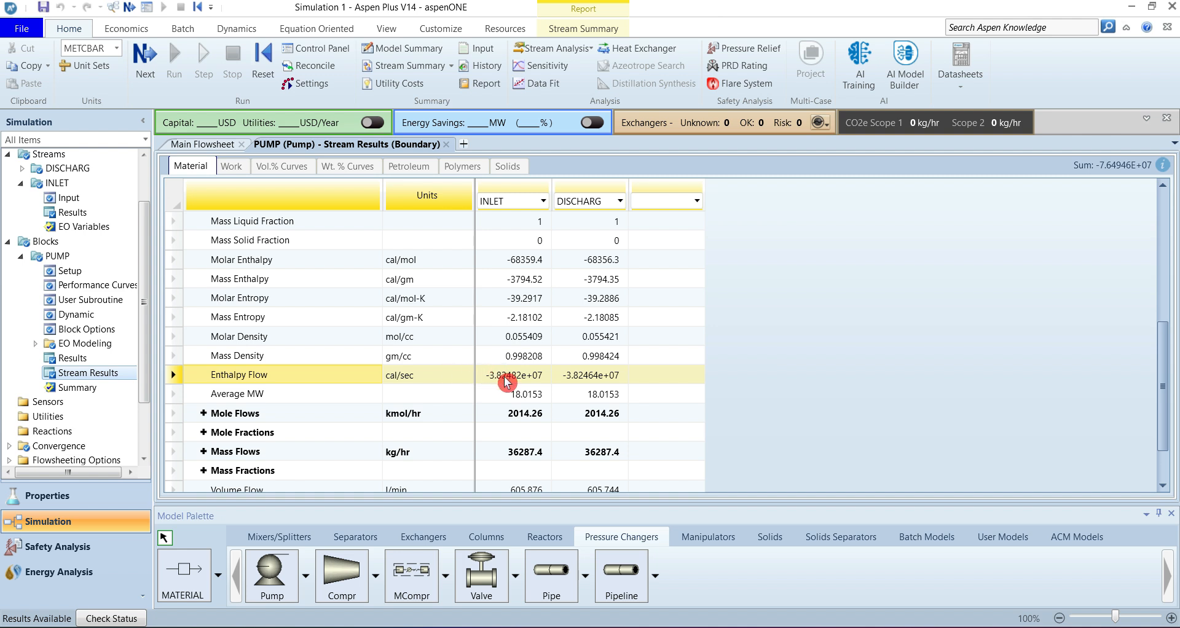
Step: Expand the mole flows and mole fractions of both streams and examine the WATER entries and the volume flow
click(203, 414)
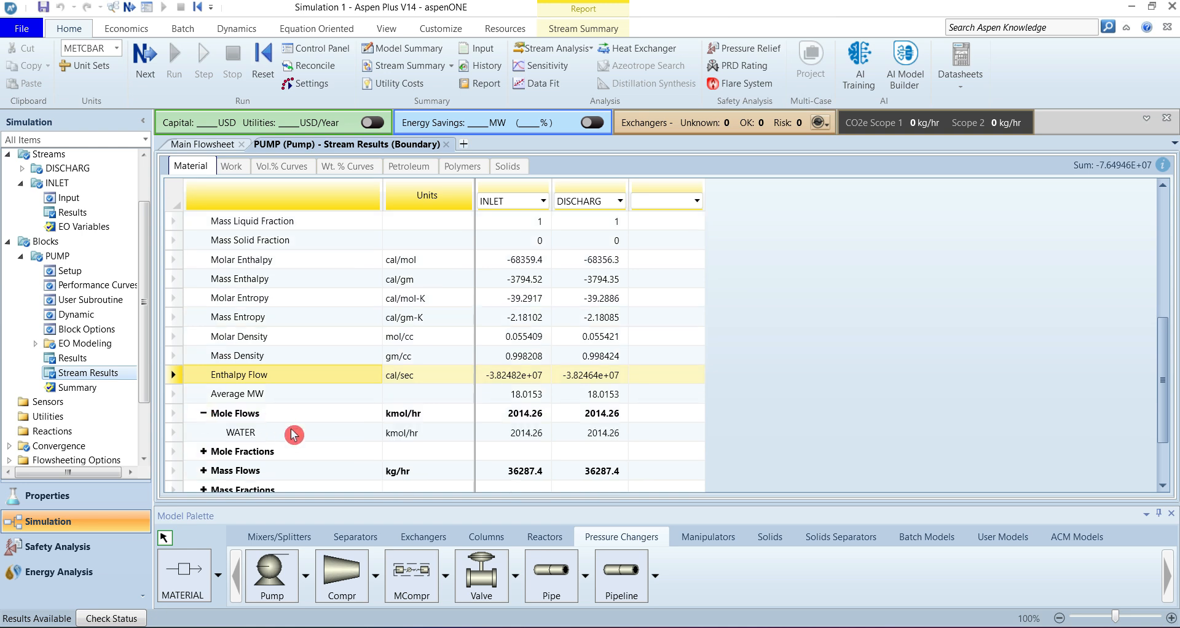
scroll(294, 434, down, 1)
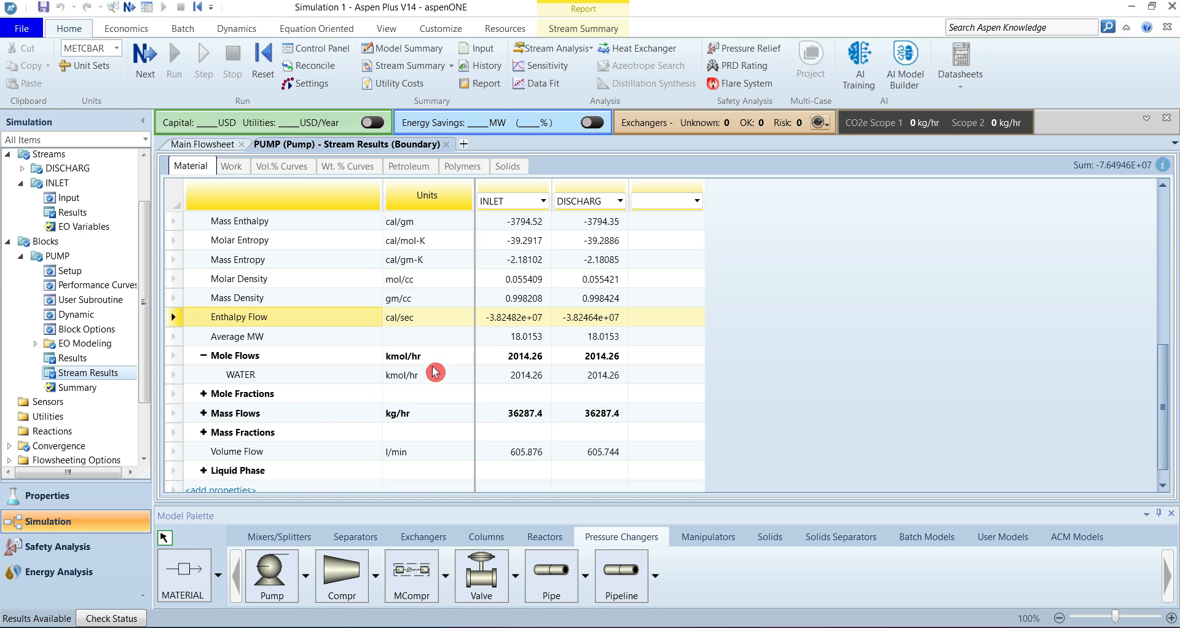
click(521, 375)
click(206, 400)
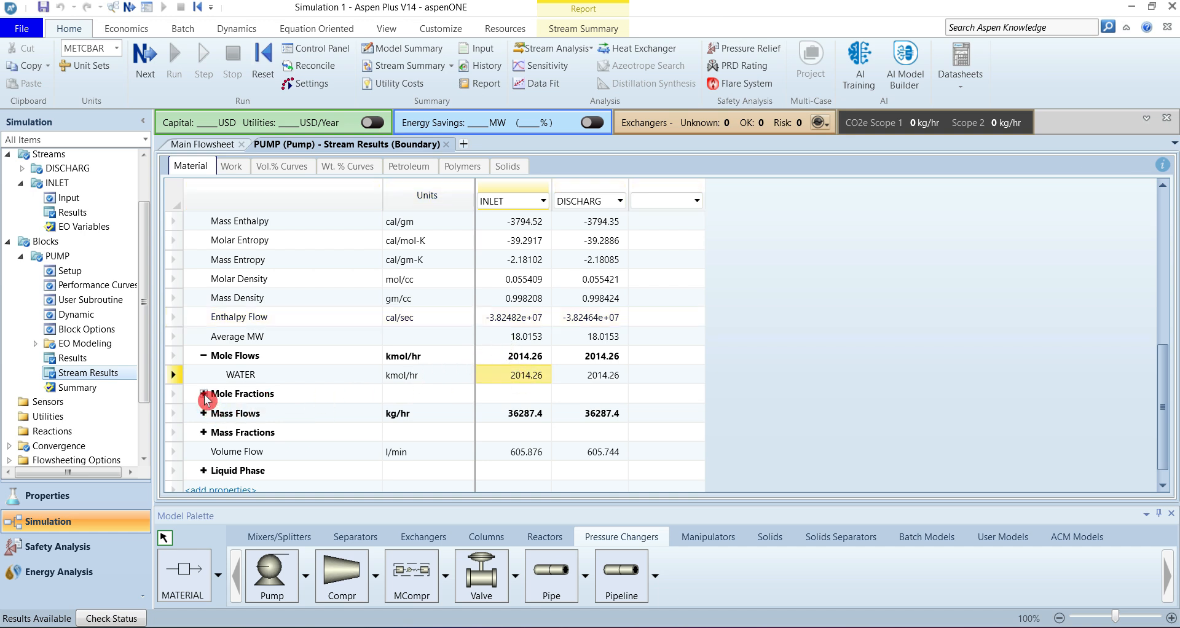
scroll(206, 399, down, 1)
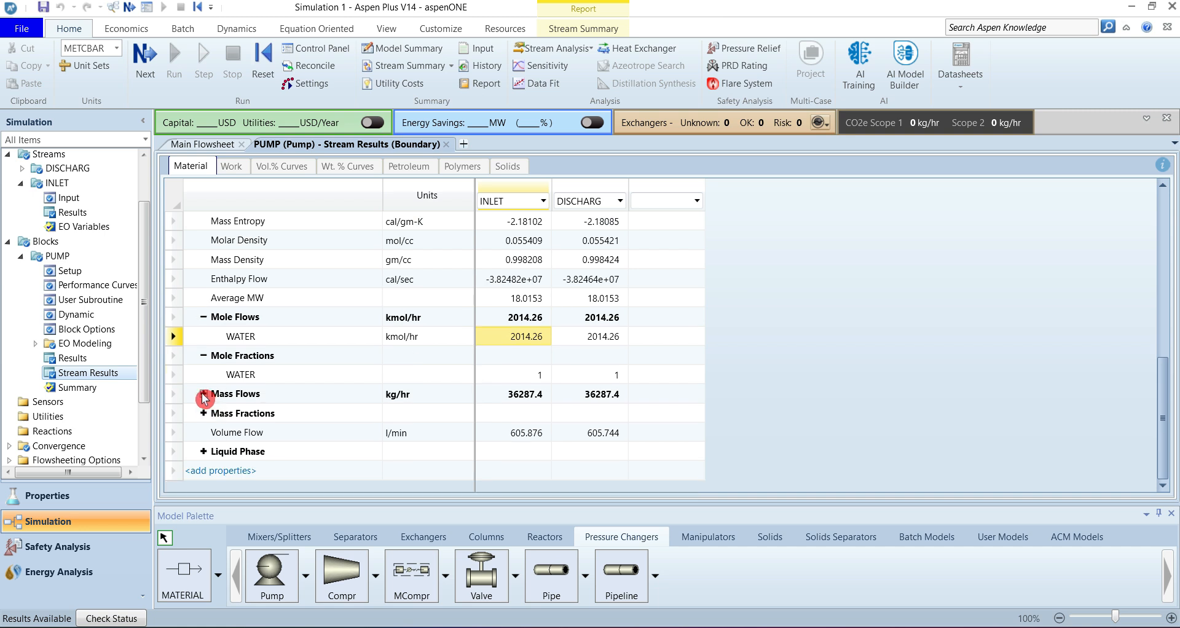
click(209, 413)
click(242, 437)
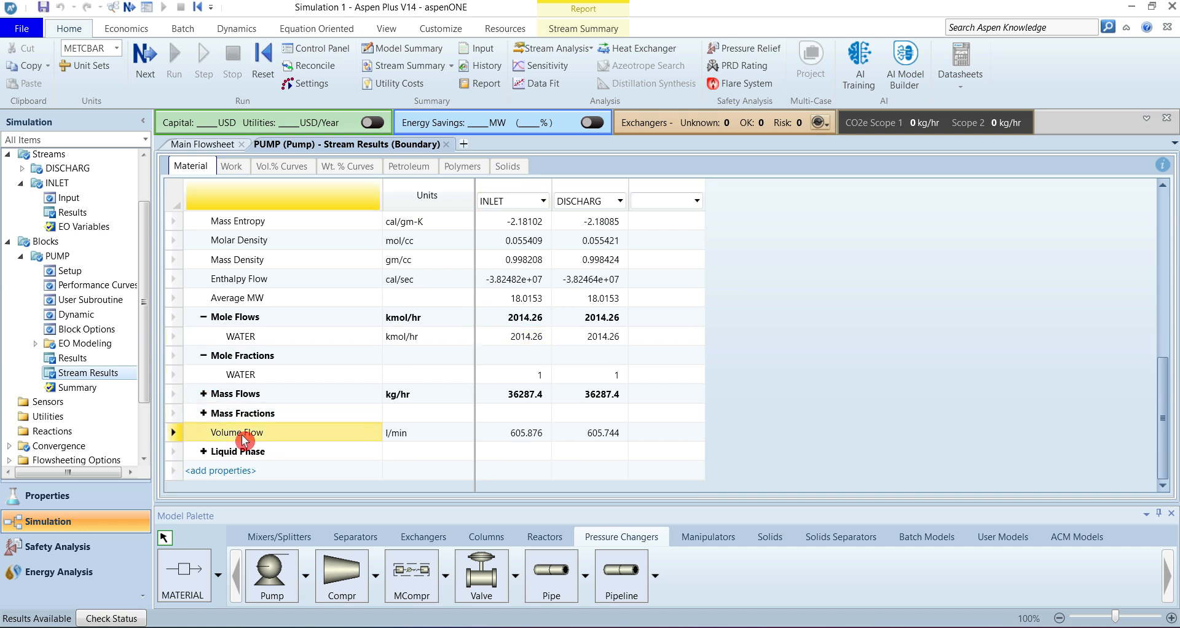
Step: Expand the Liquid Phase results of both streams and review all listed properties through the volume flow
click(204, 452)
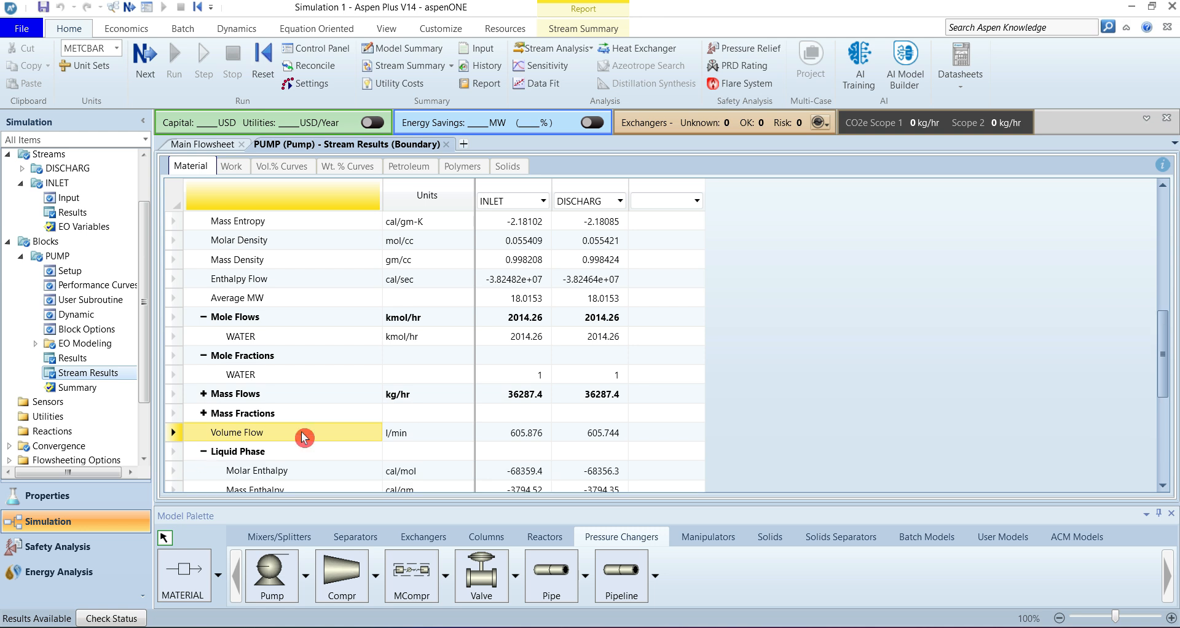
scroll(304, 438, down, 1)
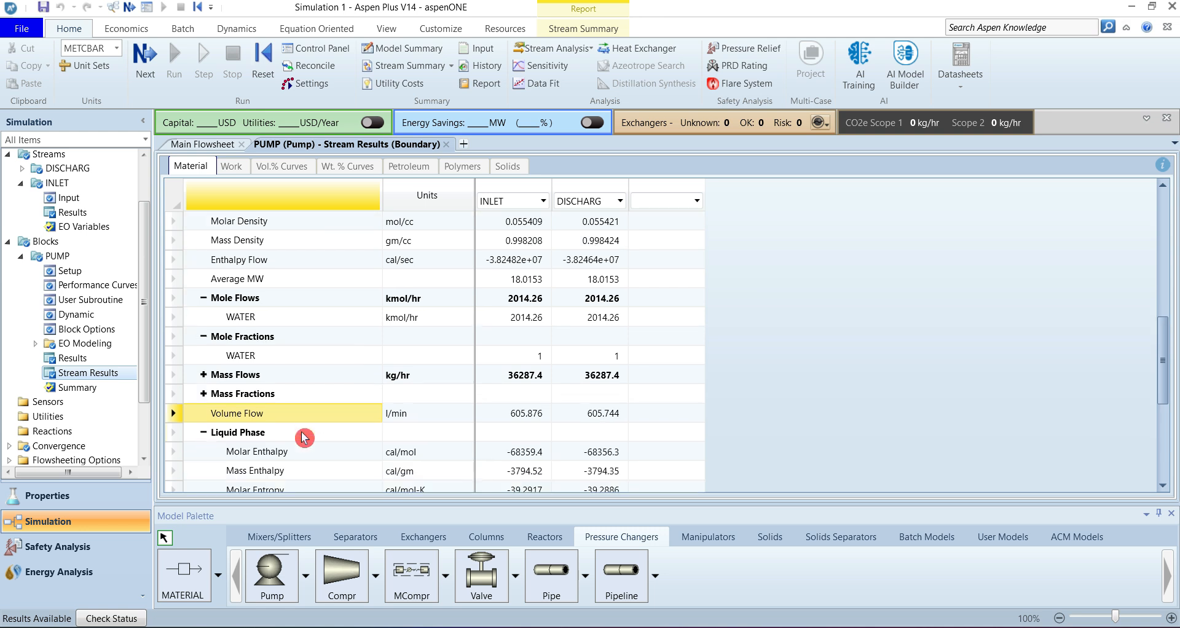
scroll(304, 437, down, 4)
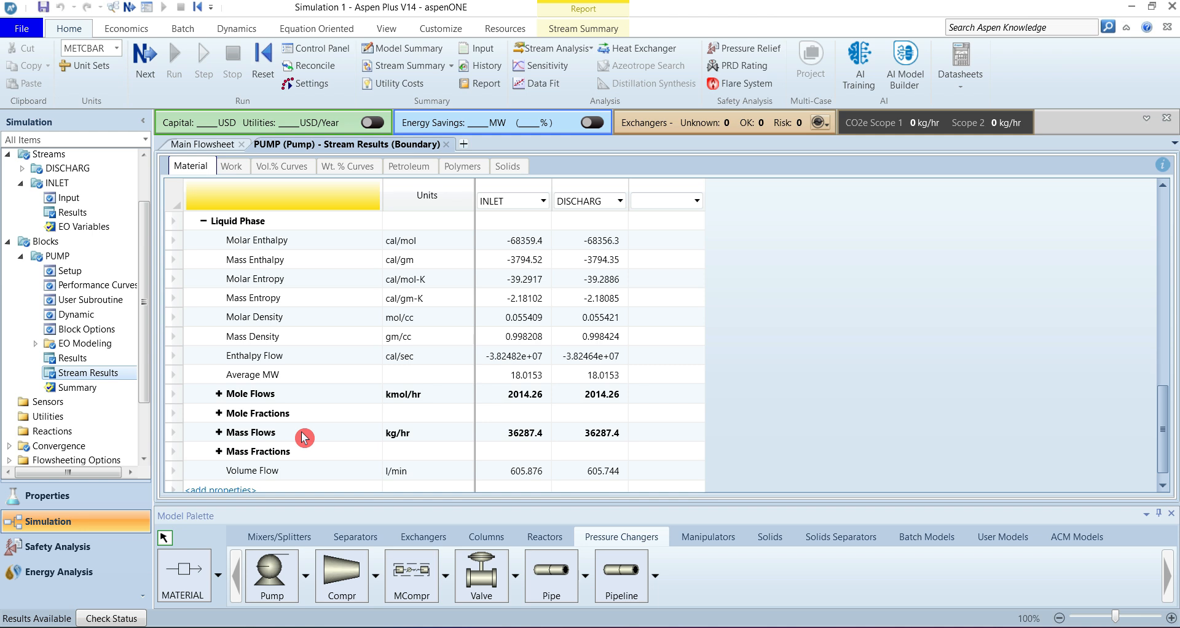
scroll(304, 437, down, 1)
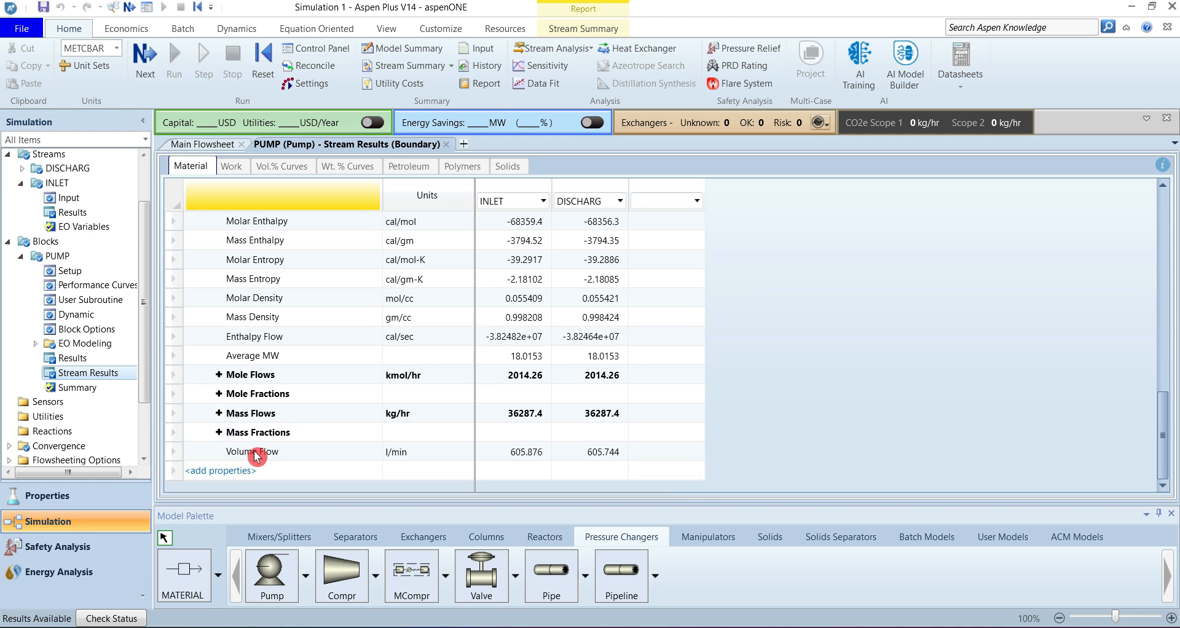
Step: Open the property selection for adding stream result properties and search it for viscosity
click(223, 472)
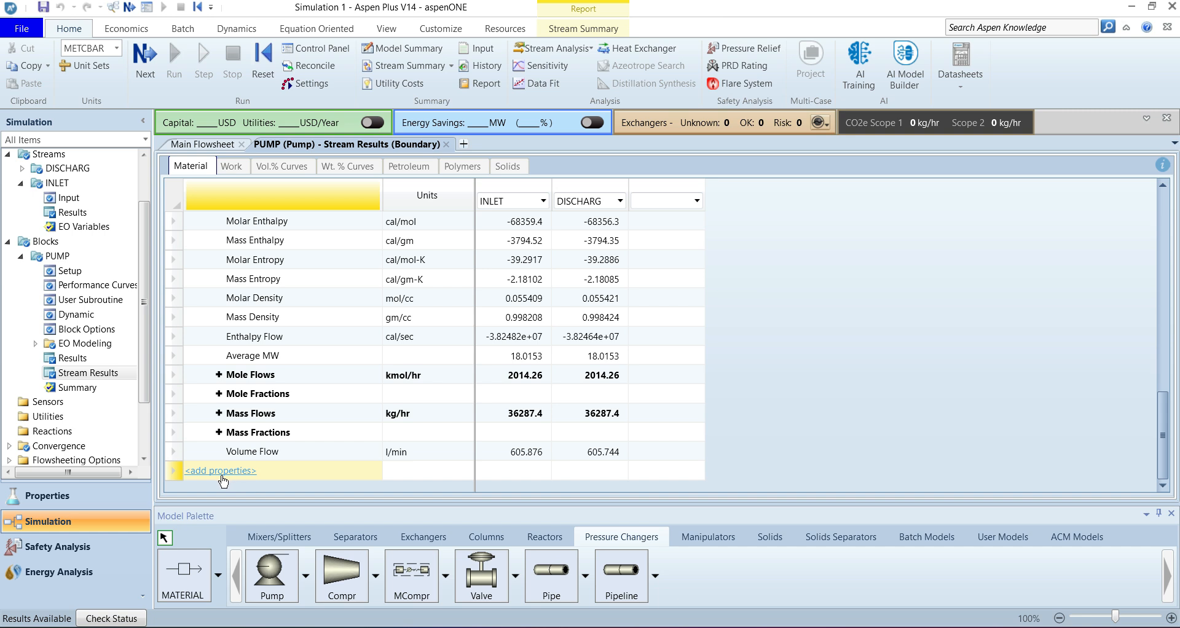
click(222, 473)
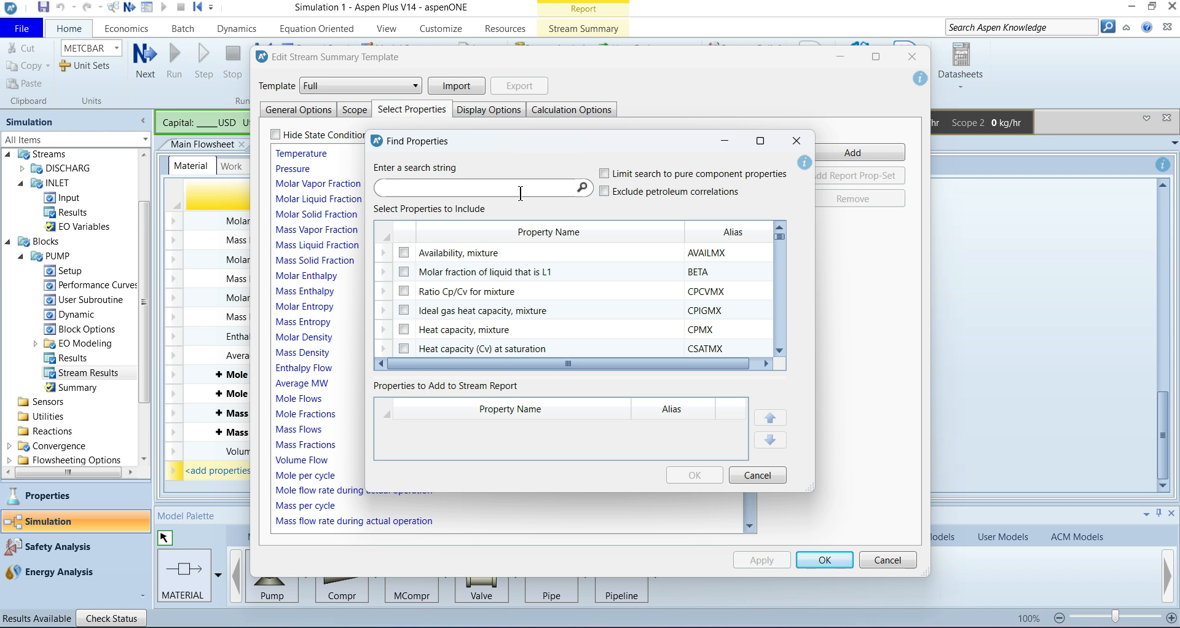
text(visocity)
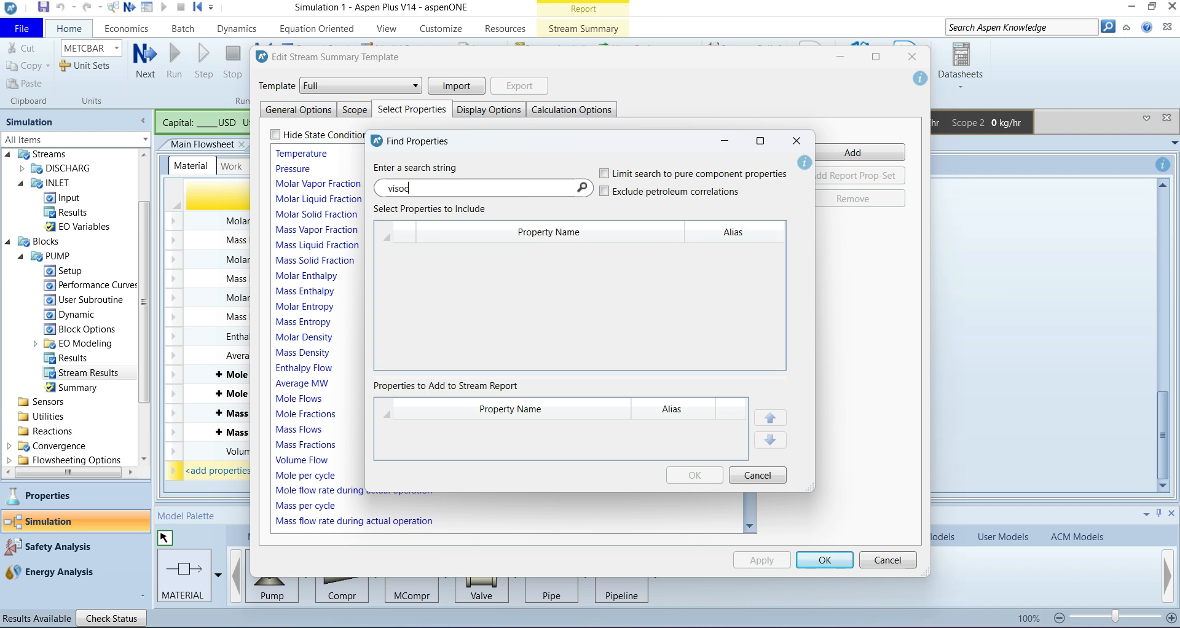
key(BackSpace)
key(BackSpace)
key(BackSpace)
key(BackSpace)
key(BackSpace)
text(cosity)
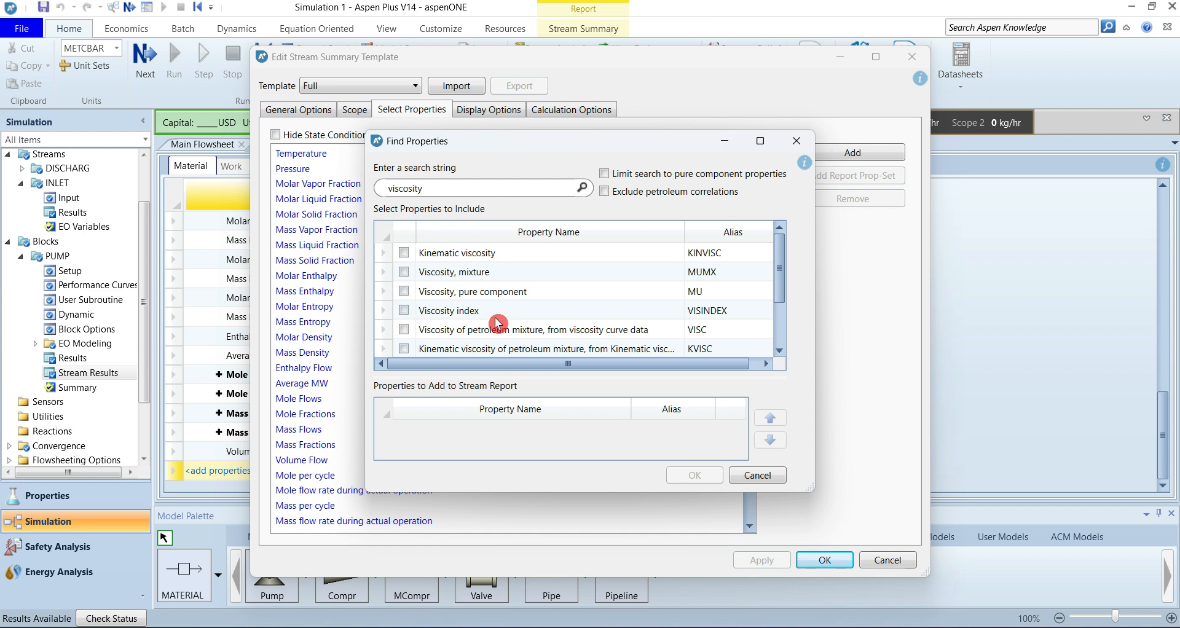
Step: Add "Viscosity, pure component" to the stream report properties and accept the edited stream summary template
scroll(498, 322, down, 1)
scroll(498, 322, up, 1)
click(404, 291)
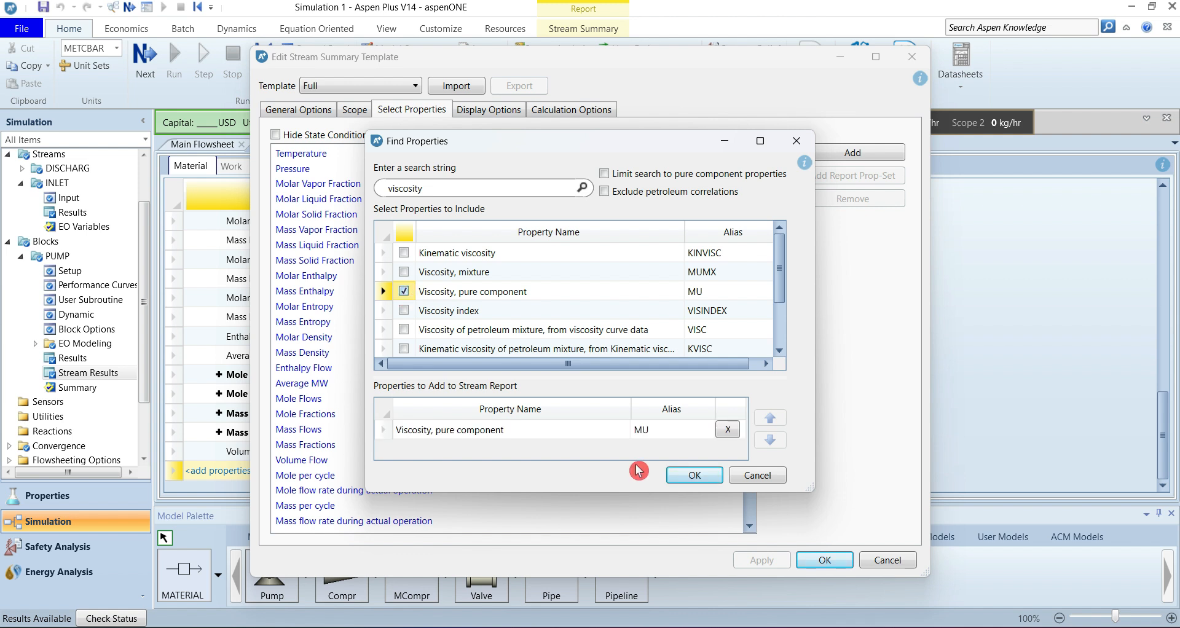
click(694, 475)
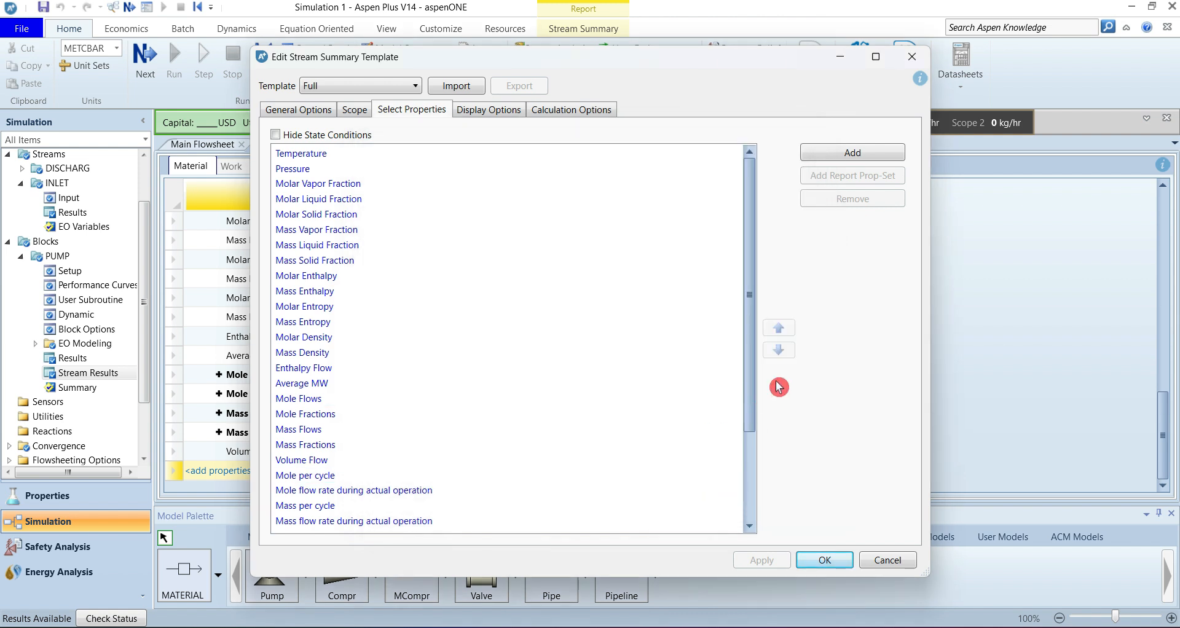
drag(751, 385, 765, 492)
drag(453, 526, 361, 284)
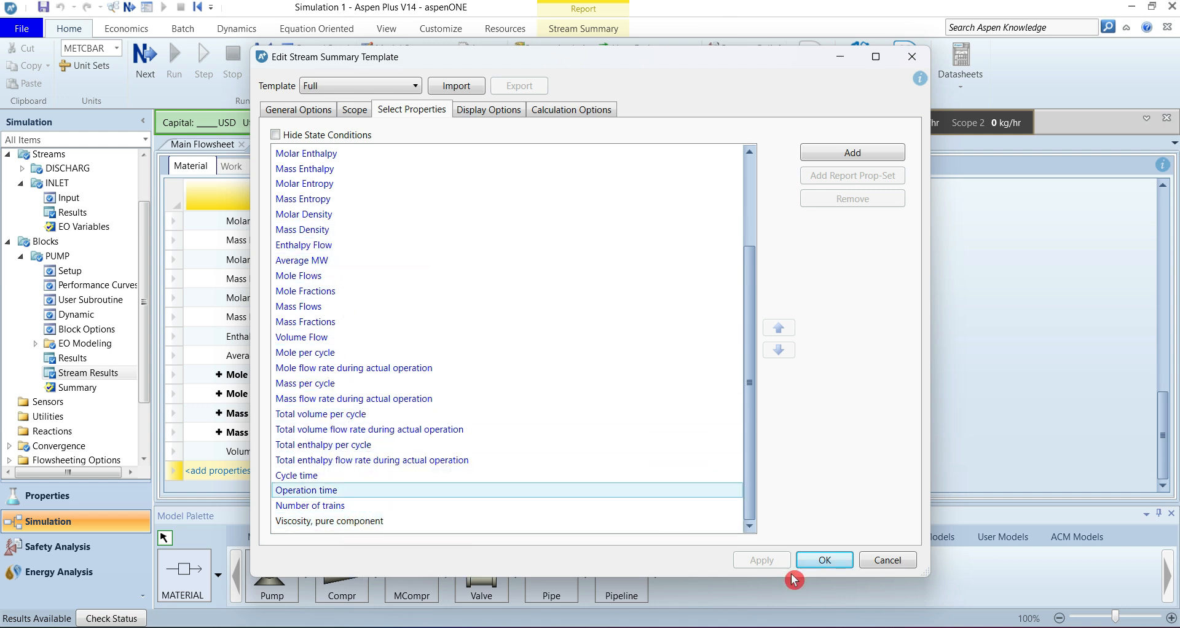
click(826, 559)
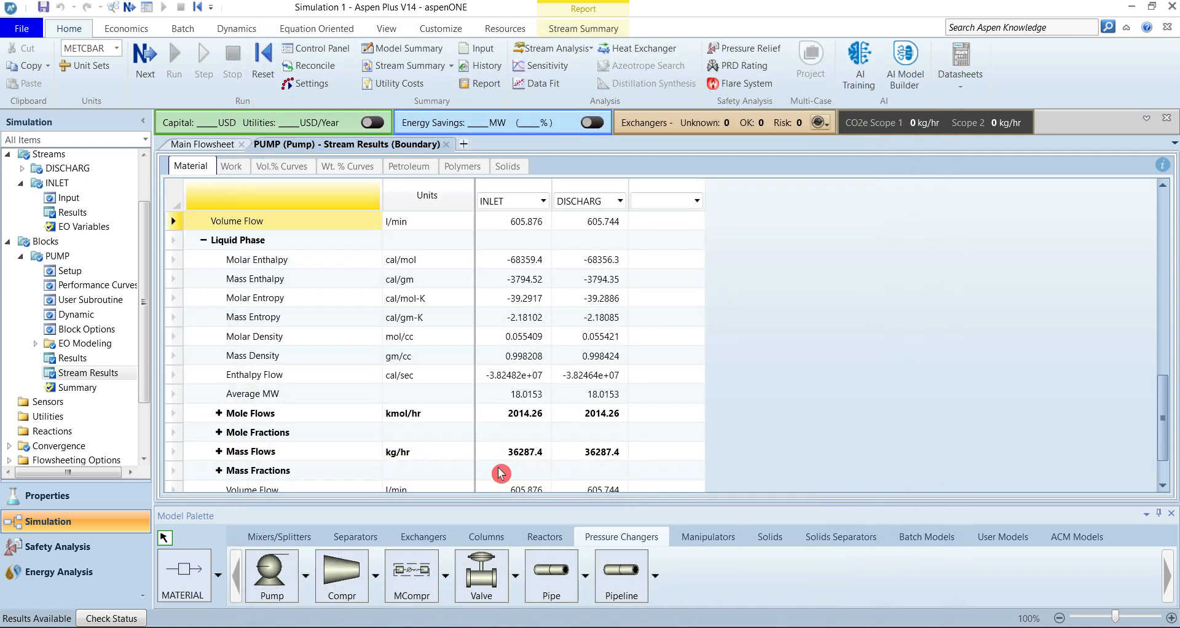
Step: Expand the pure component viscosity in the Liquid Phase results and examine the WATER value for the INLET and DISCHARG streams
scroll(500, 473, down, 1)
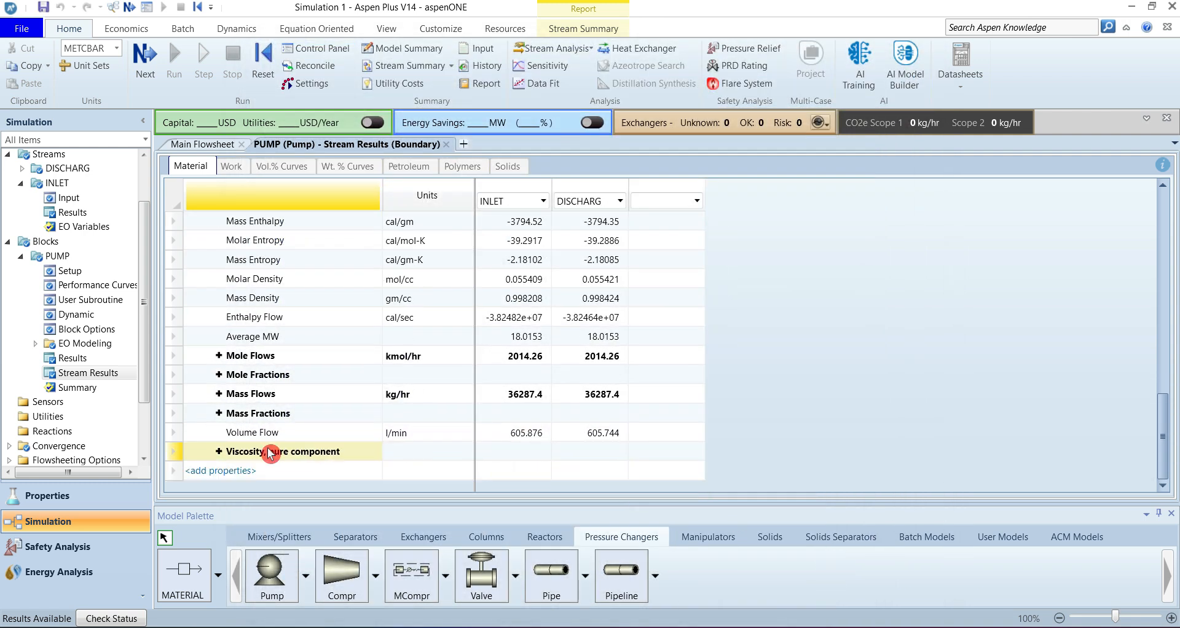
click(218, 453)
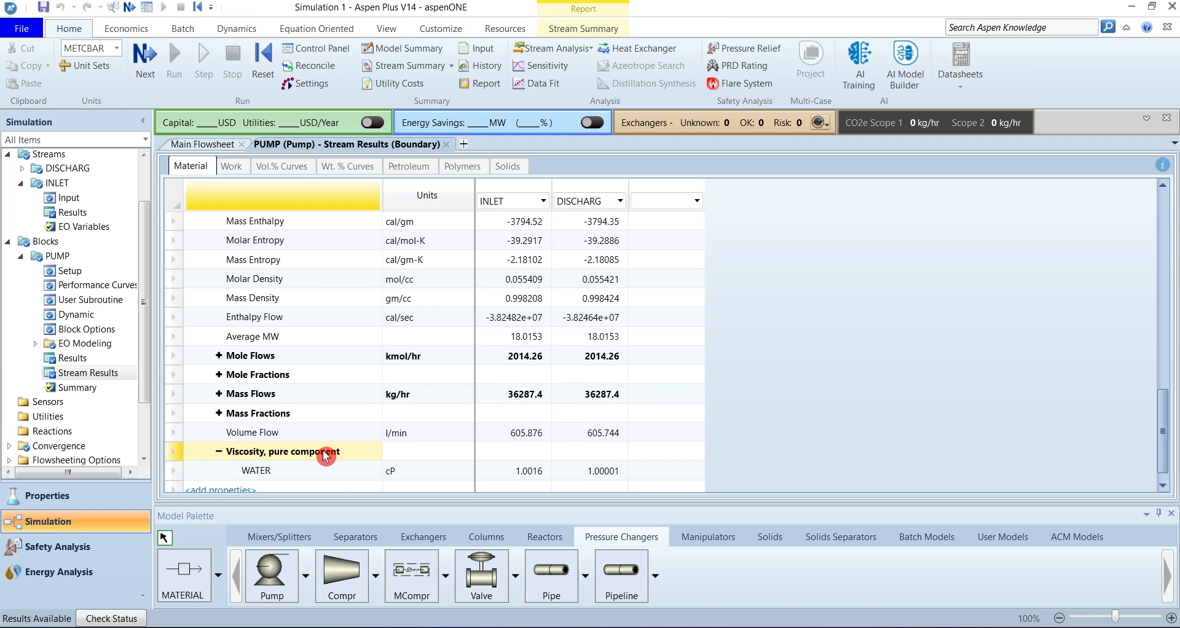
scroll(325, 456, down, 1)
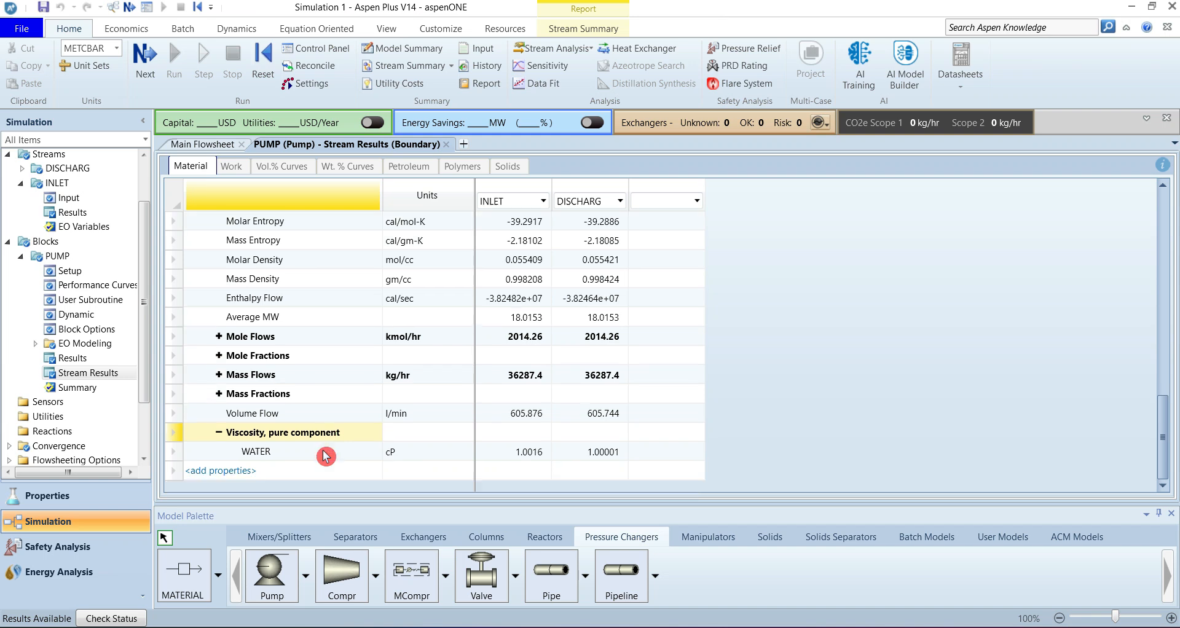
click(513, 453)
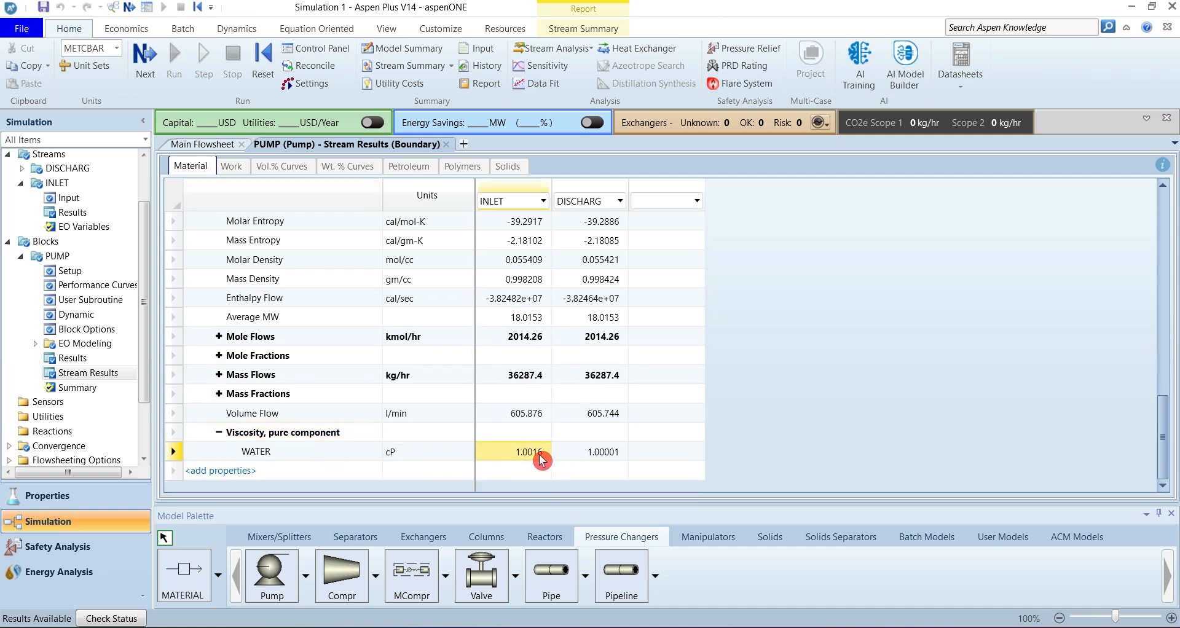
click(616, 456)
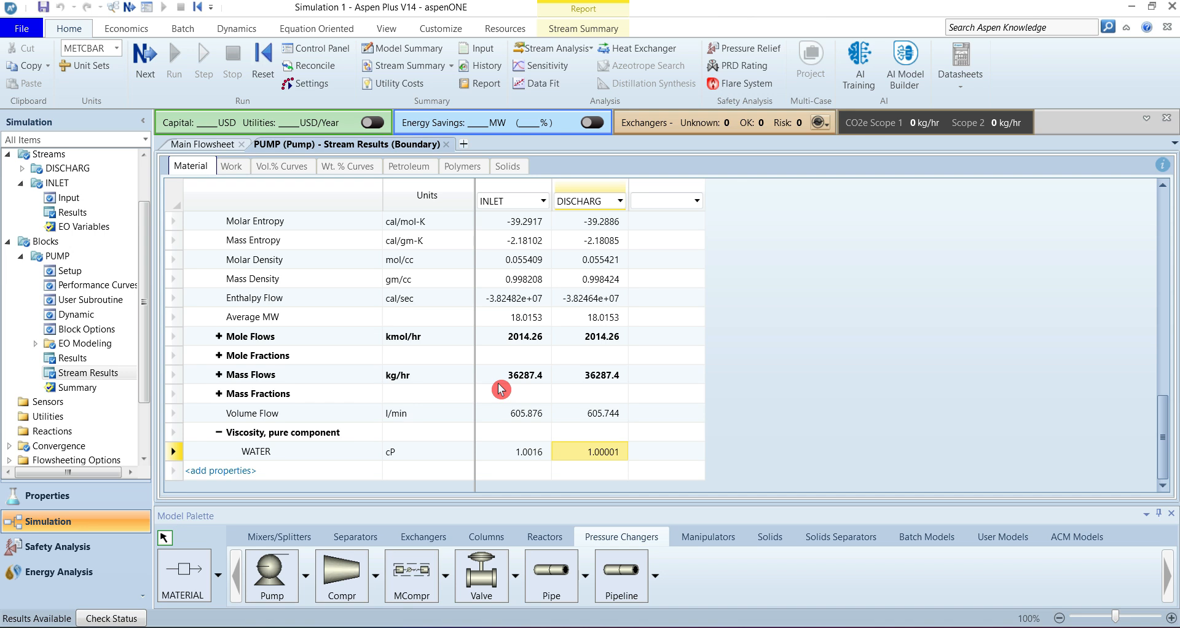
Step: Show the main flowsheet and place the Word exercise document beside Aspen Plus in a narrower window, with the section 3.3 curve table in view
click(208, 145)
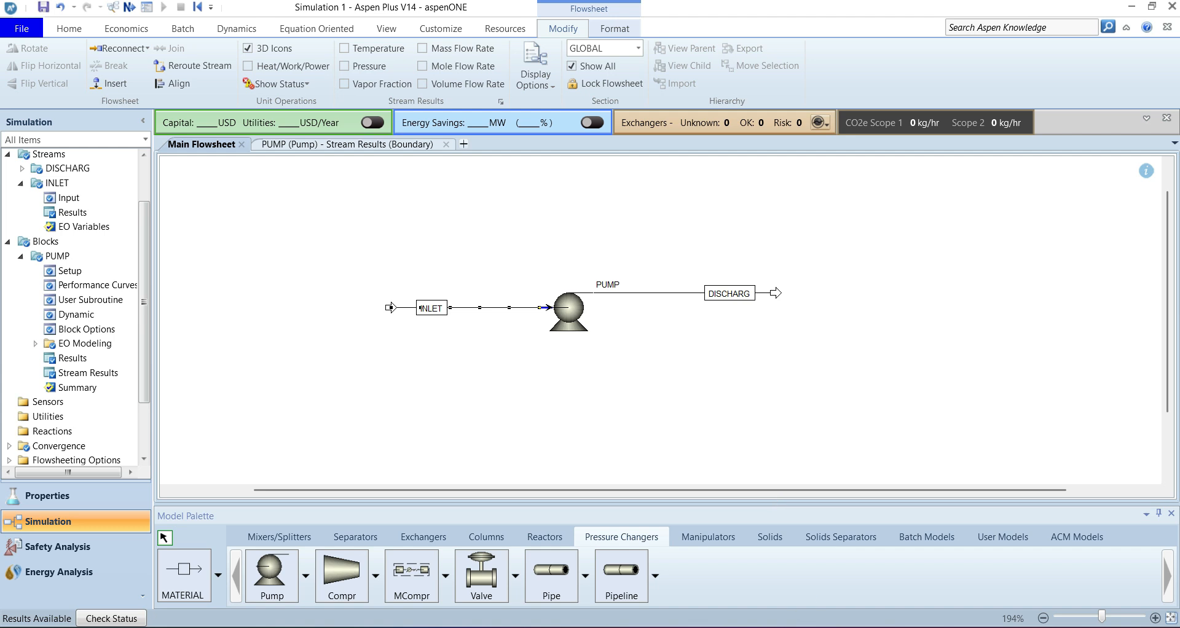
click(811, 566)
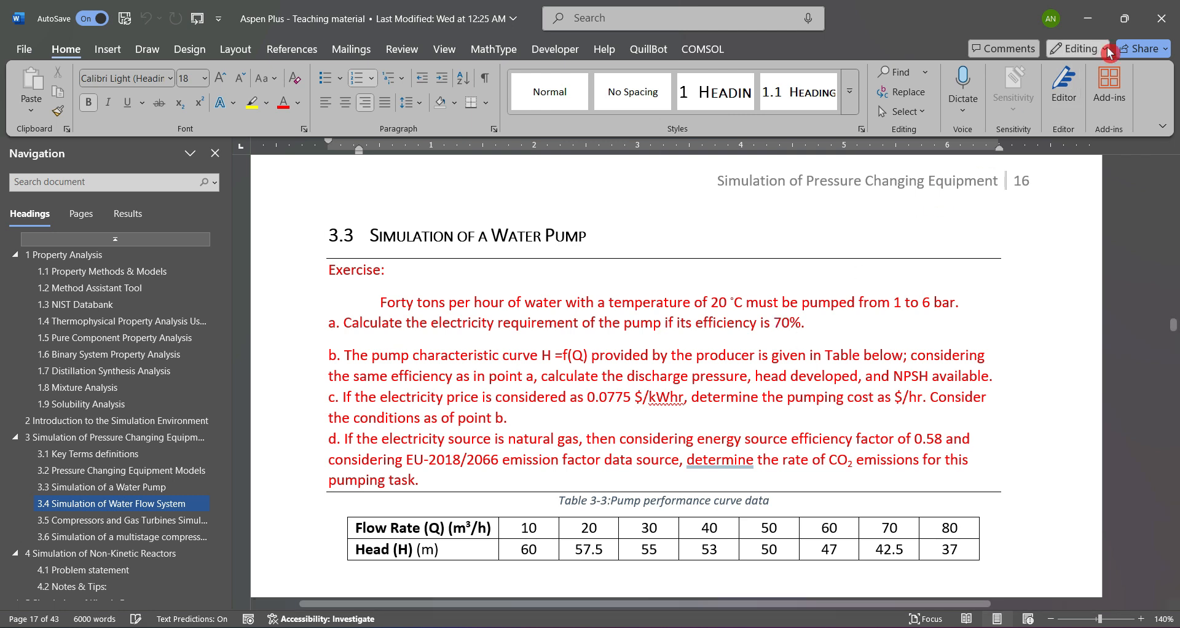
mouse_move(1129, 24)
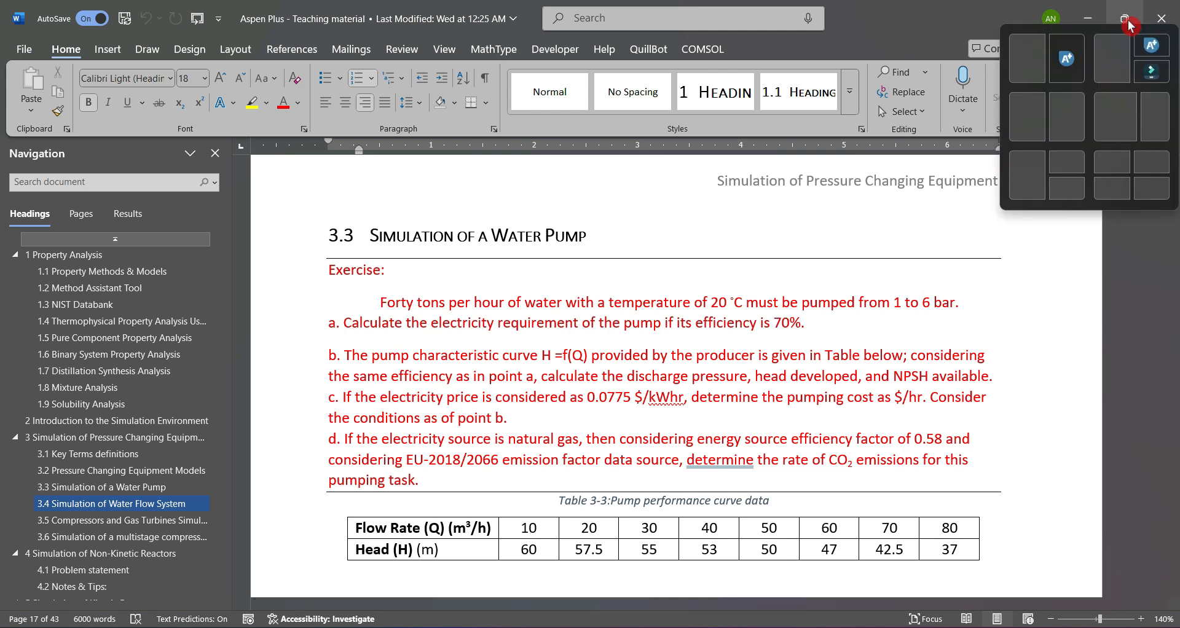
click(1039, 65)
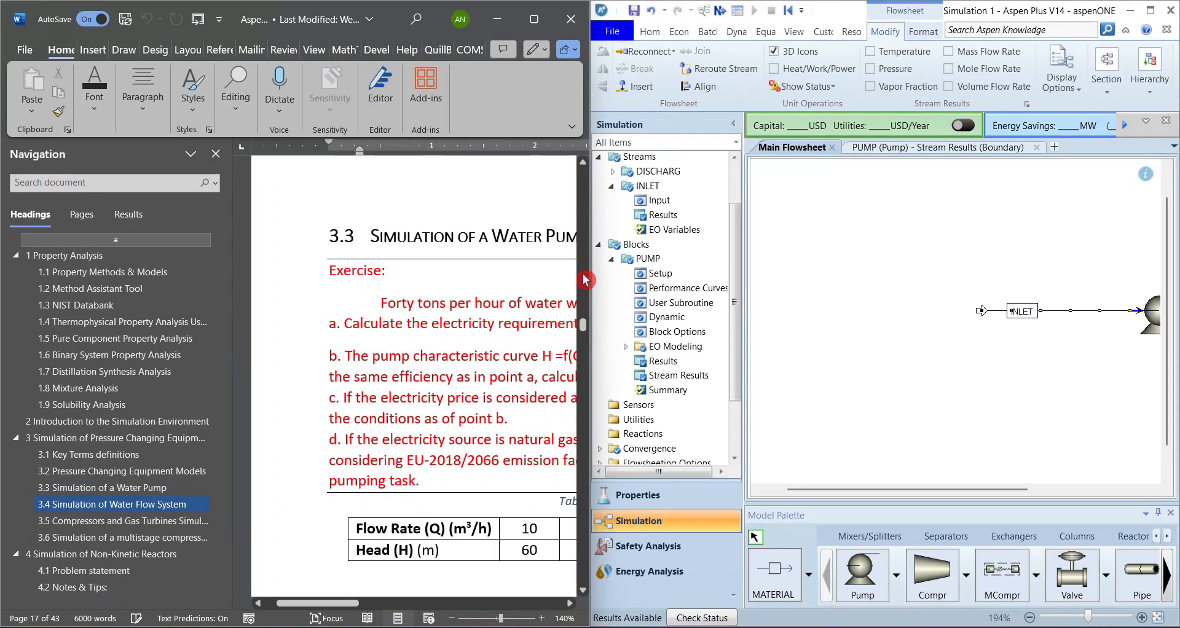
drag(587, 258, 462, 277)
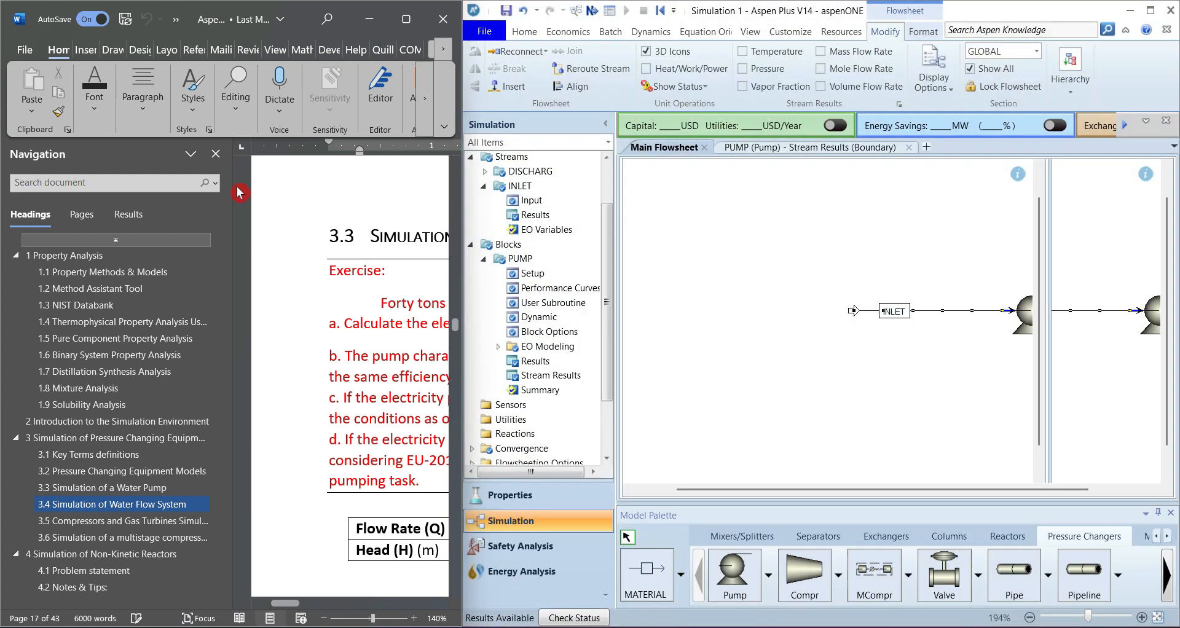
scroll(342, 403, down, 3)
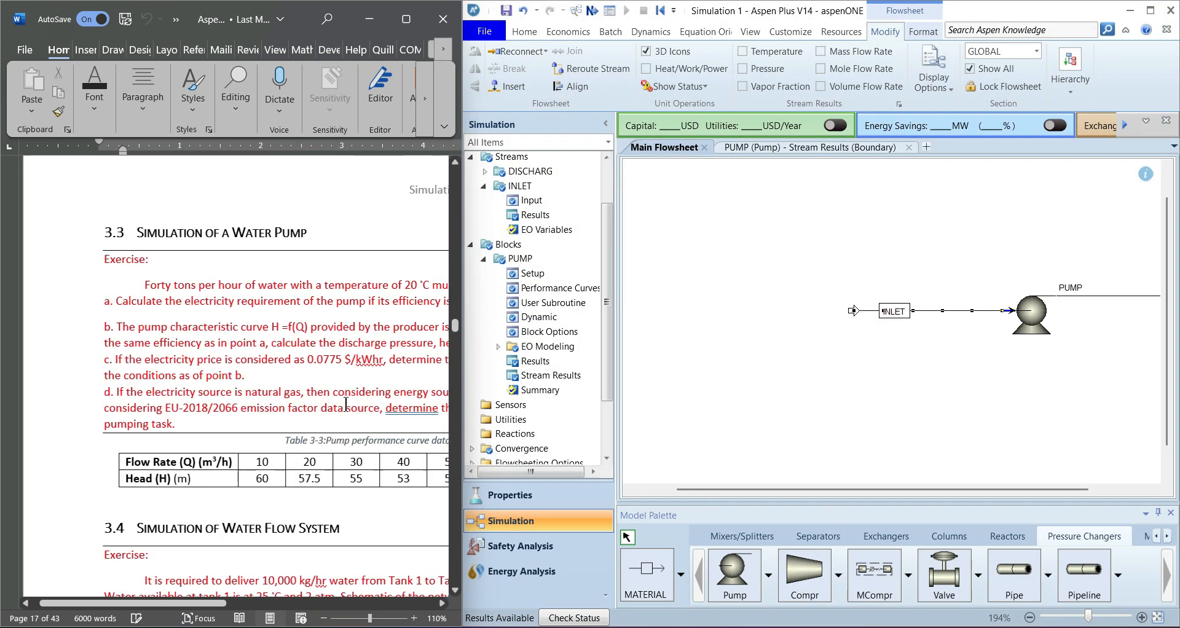
scroll(346, 403, right, 3)
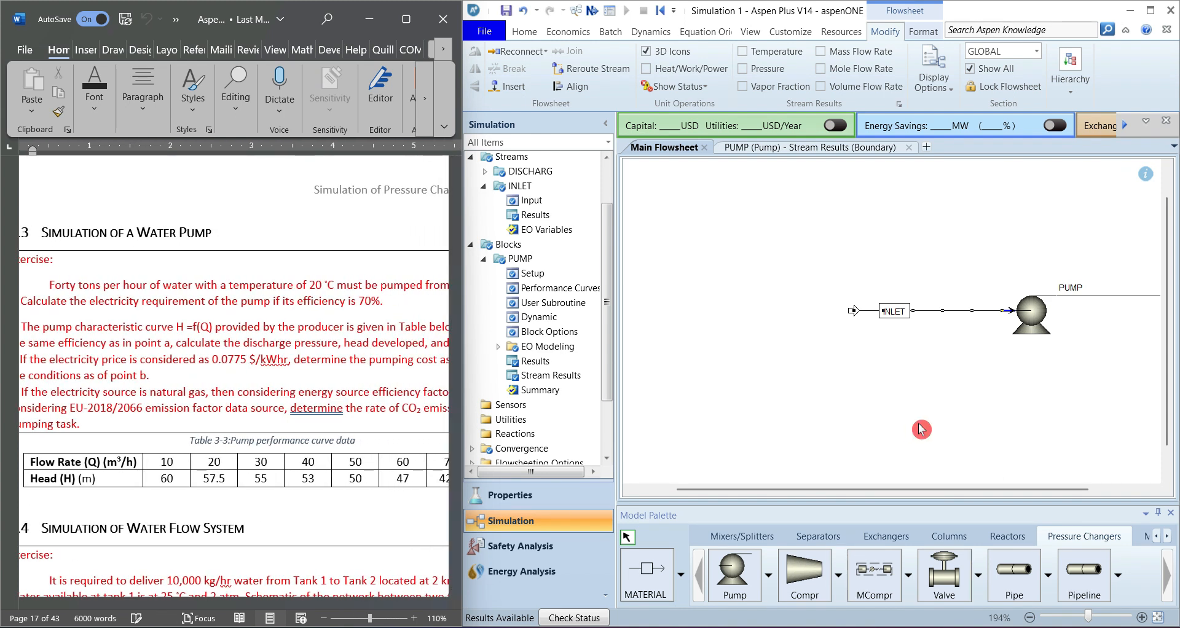
drag(945, 489, 1004, 490)
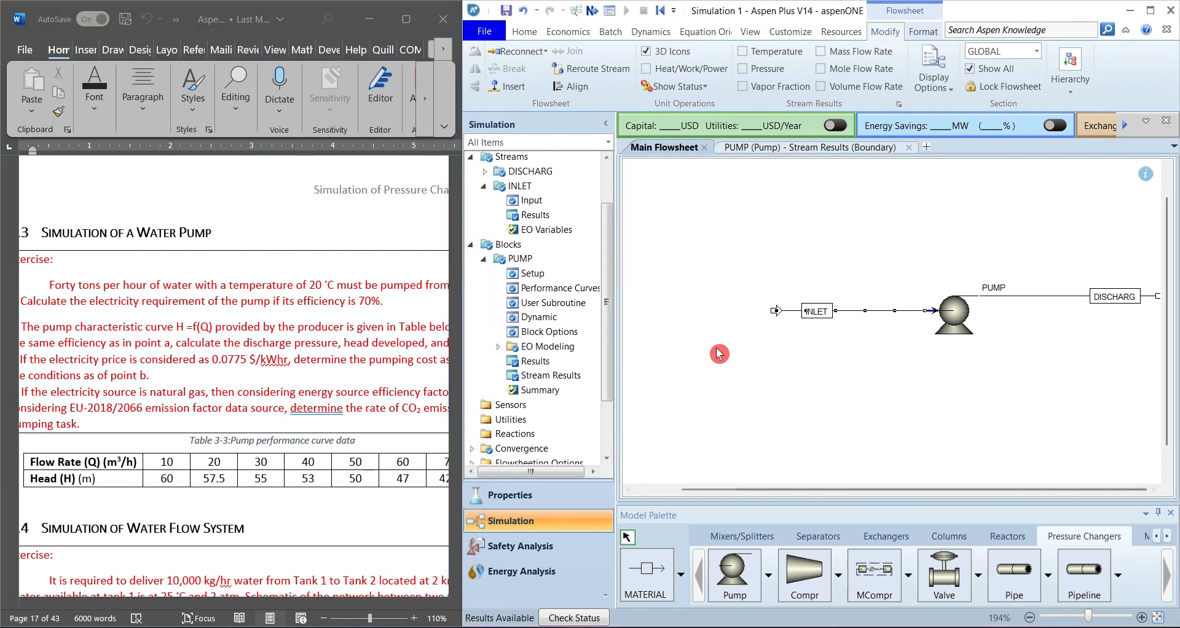
Step: Have PUMP use a performance curve for its discharge conditions, with Vol-Flow as flow variable and a single curve at operating speed
double_click(536, 274)
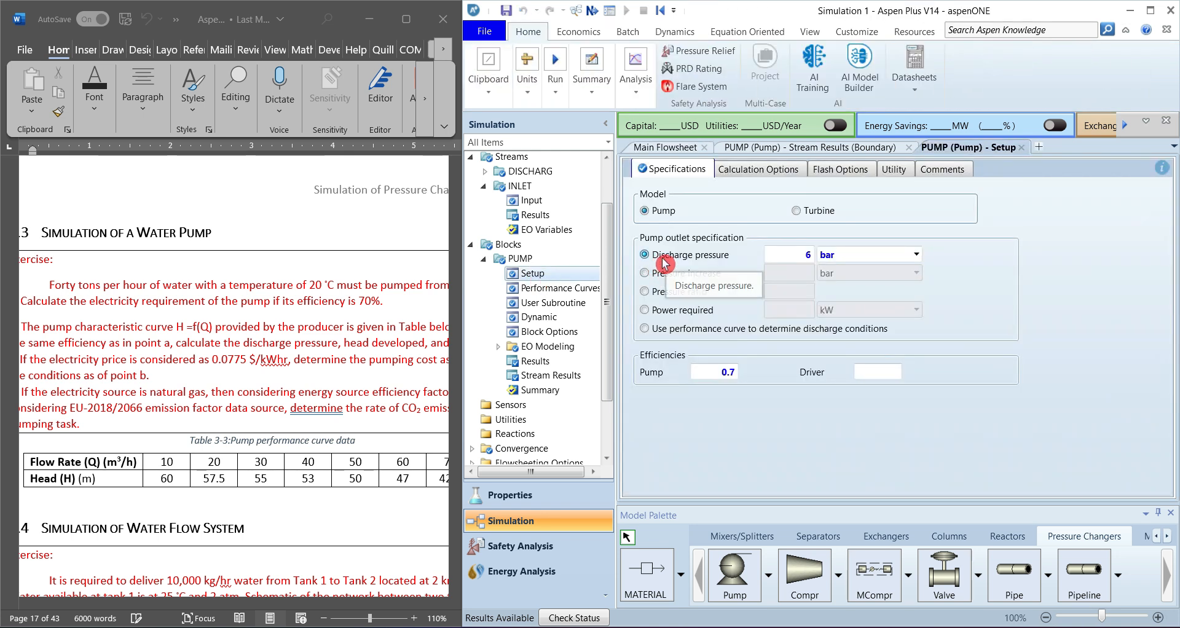
click(645, 329)
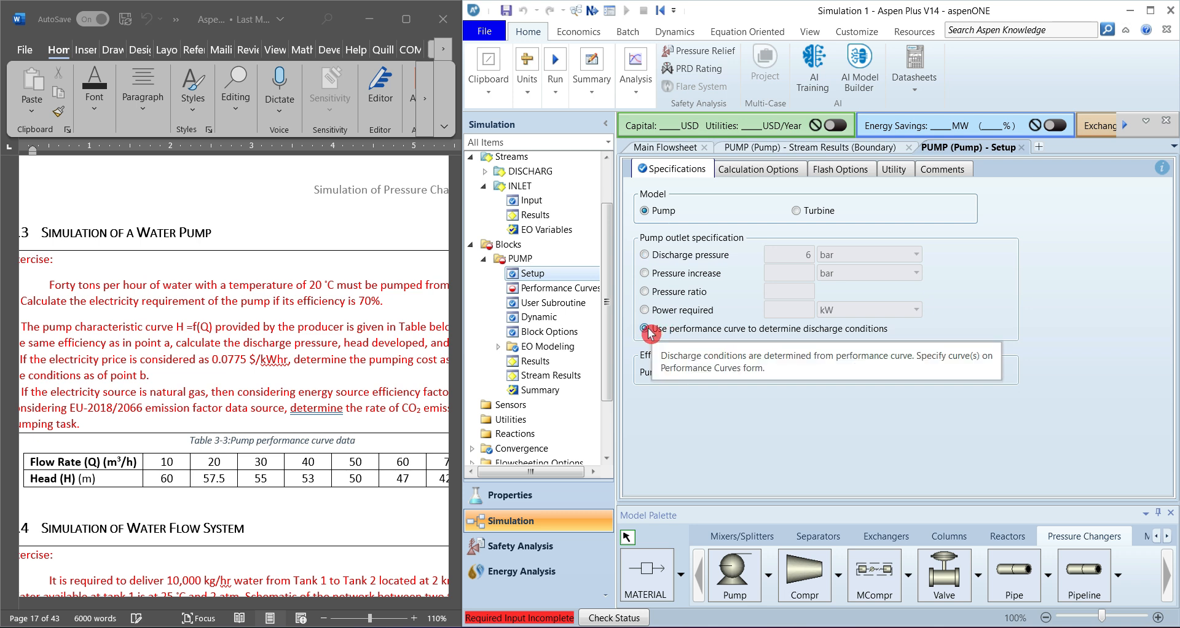
click(547, 288)
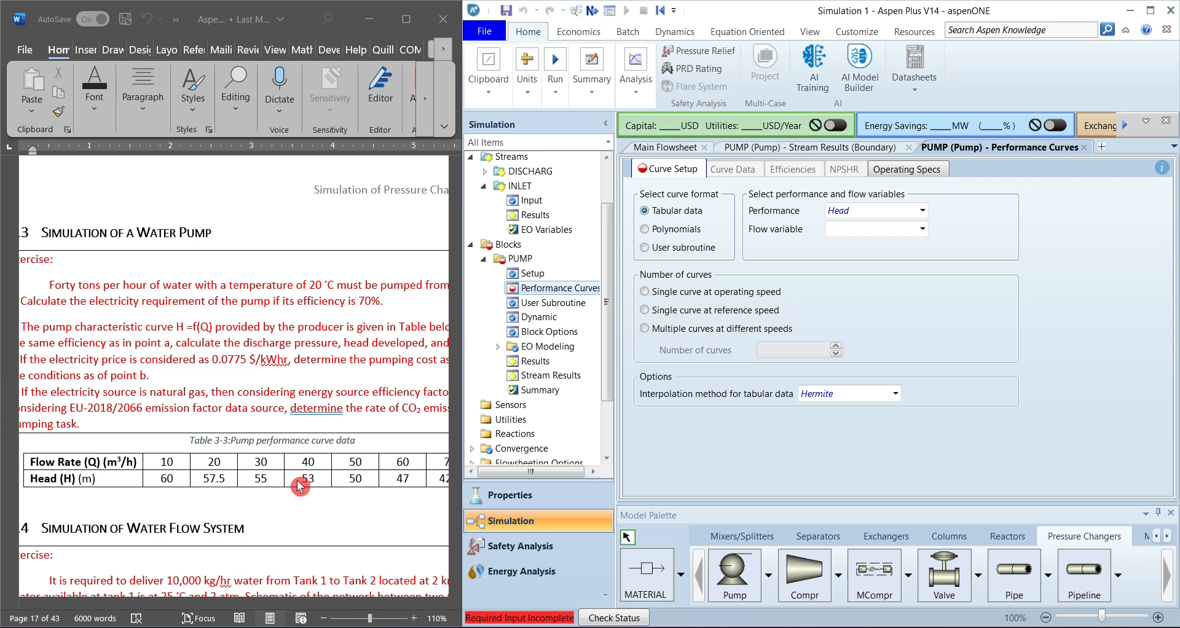
click(922, 229)
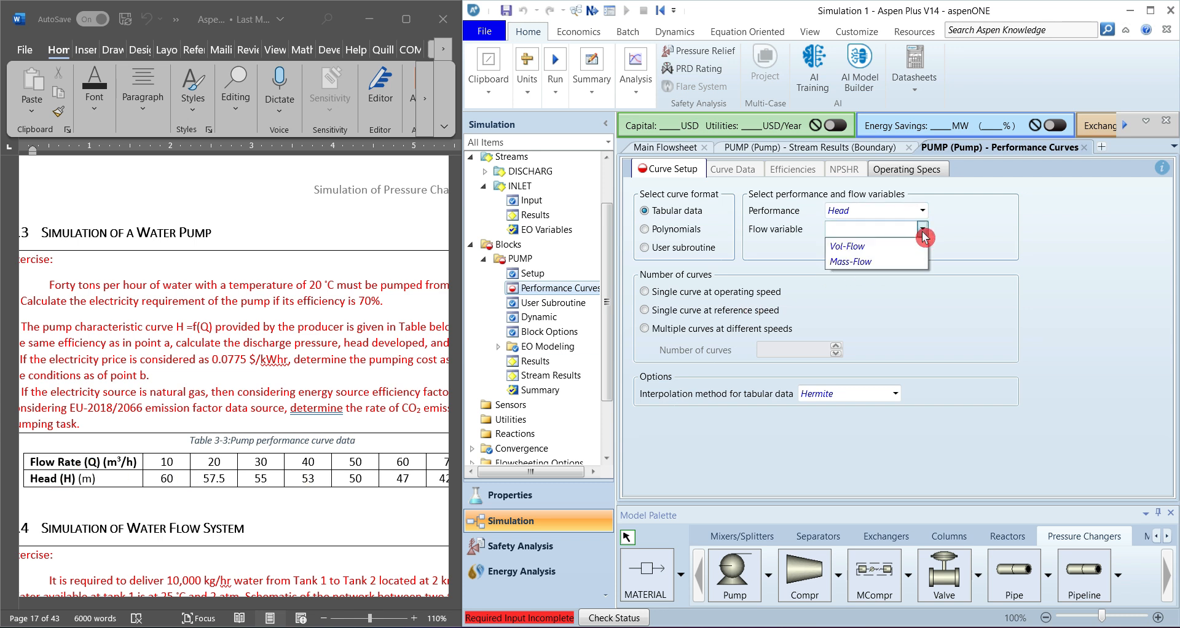
click(874, 250)
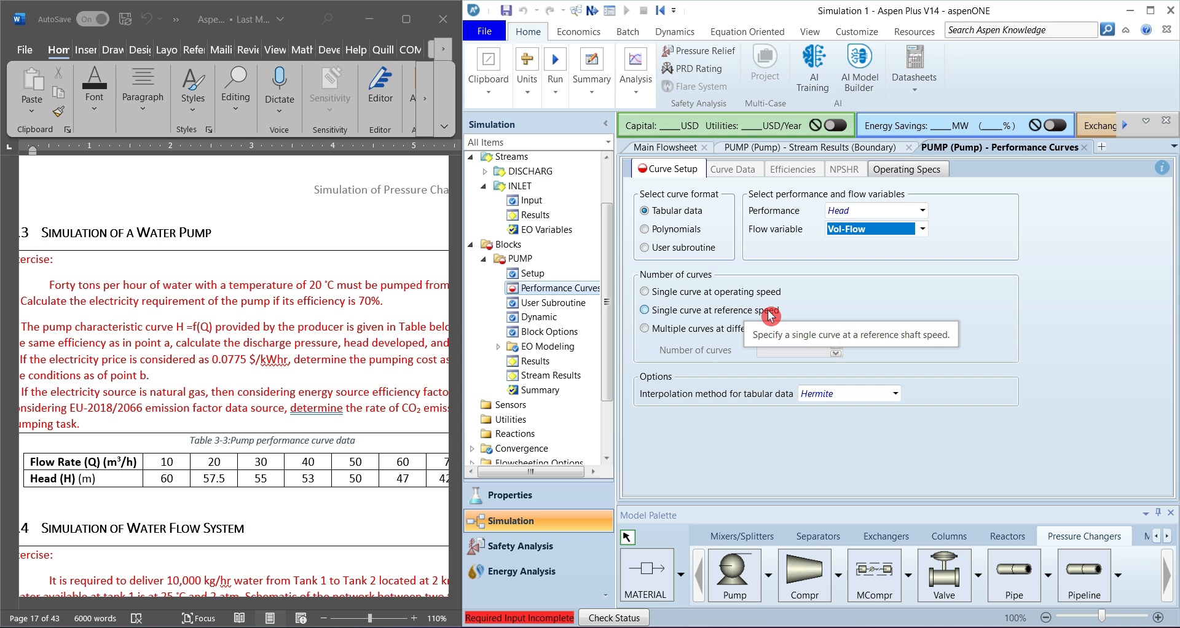
click(645, 293)
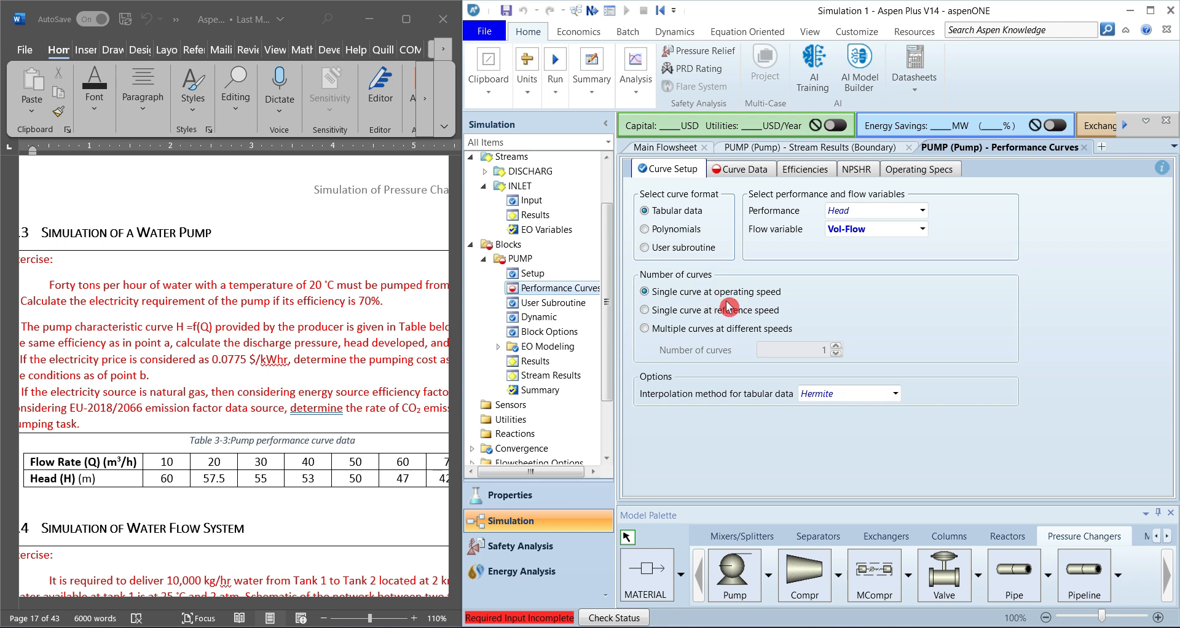
Step: Set the units of the performance curve data to meter for head and cum/hr for flow
click(740, 170)
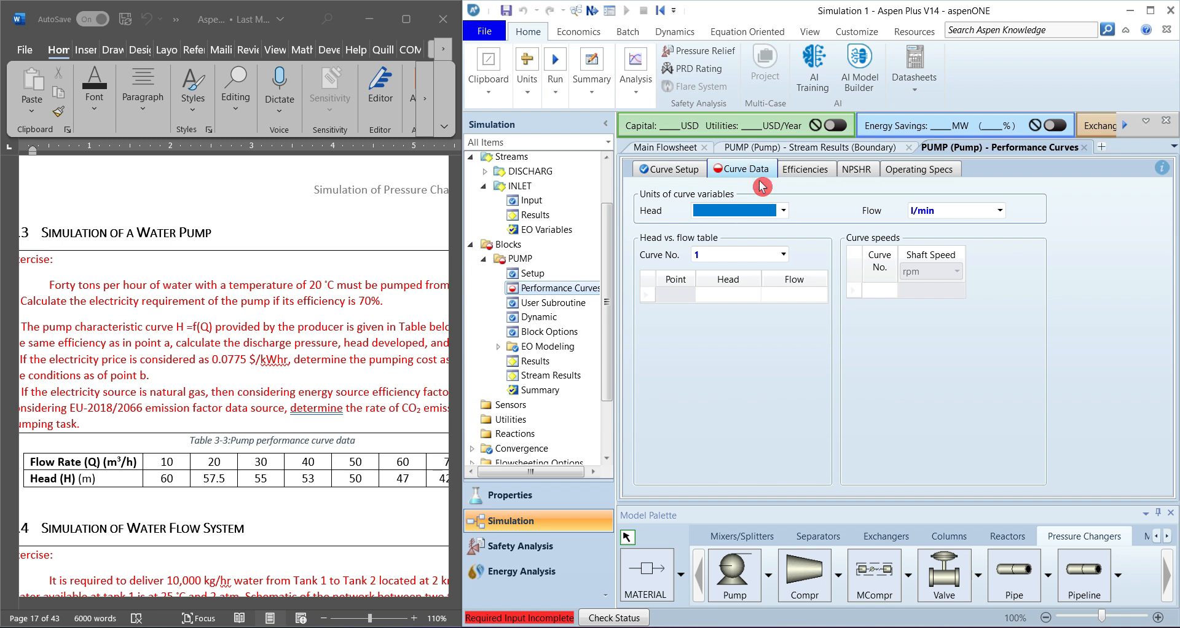
click(783, 211)
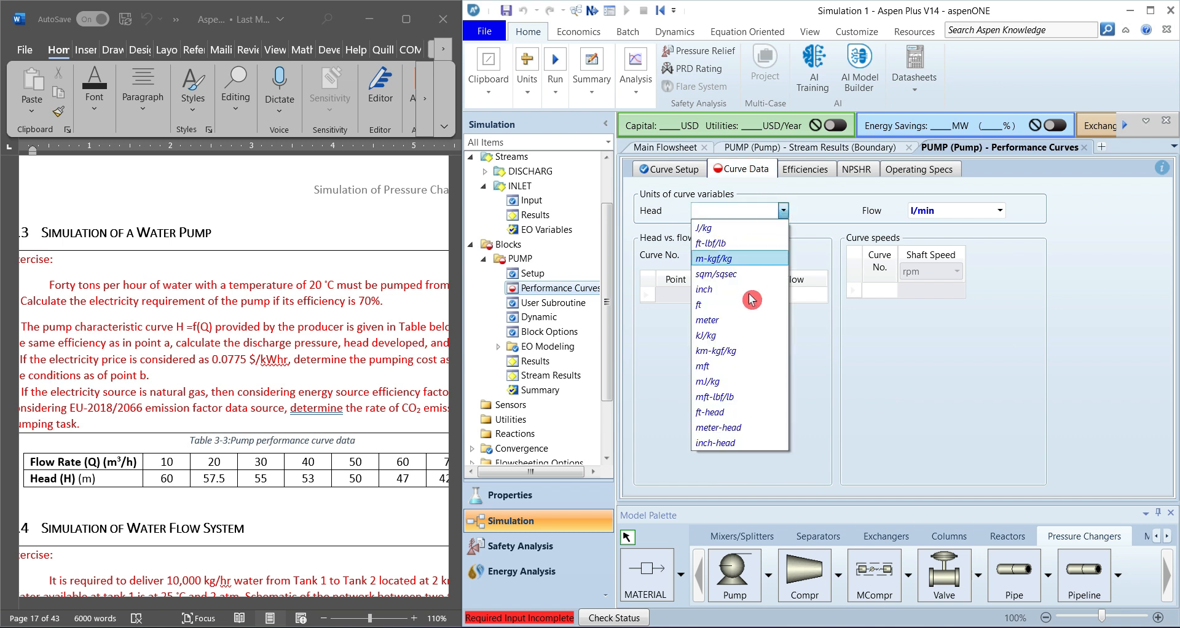
click(724, 321)
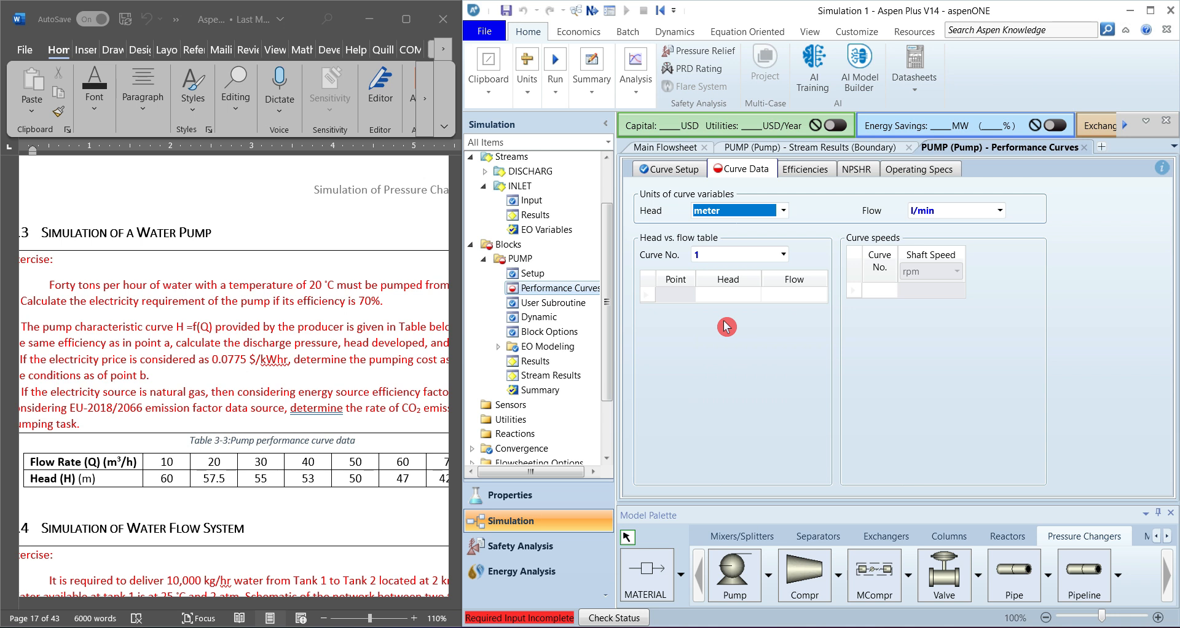
click(999, 210)
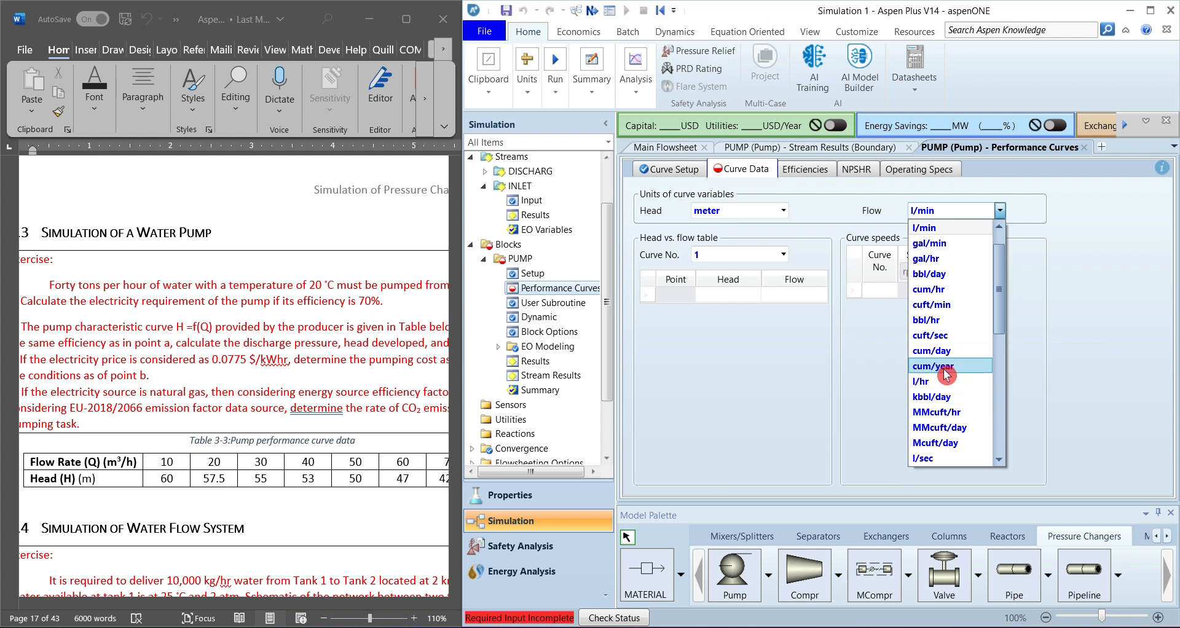
click(945, 290)
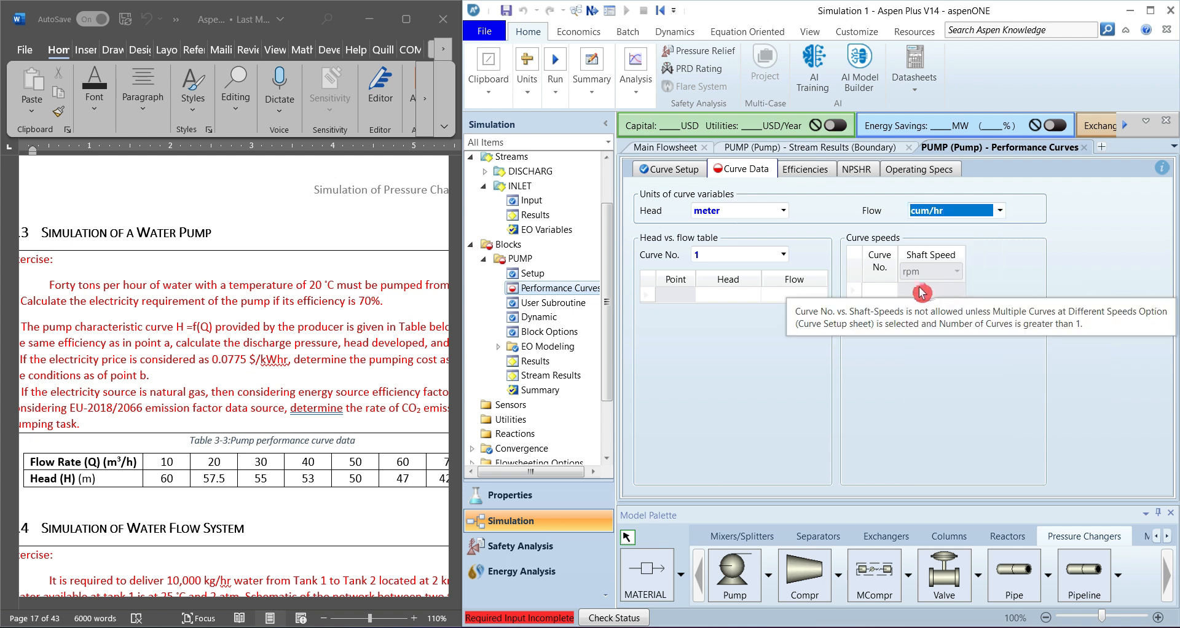
Step: Enter the head values 60, 57.5, 55, 53, 50, 47, 42.5 and 37 from the exercise table as the points of curve 1
click(733, 298)
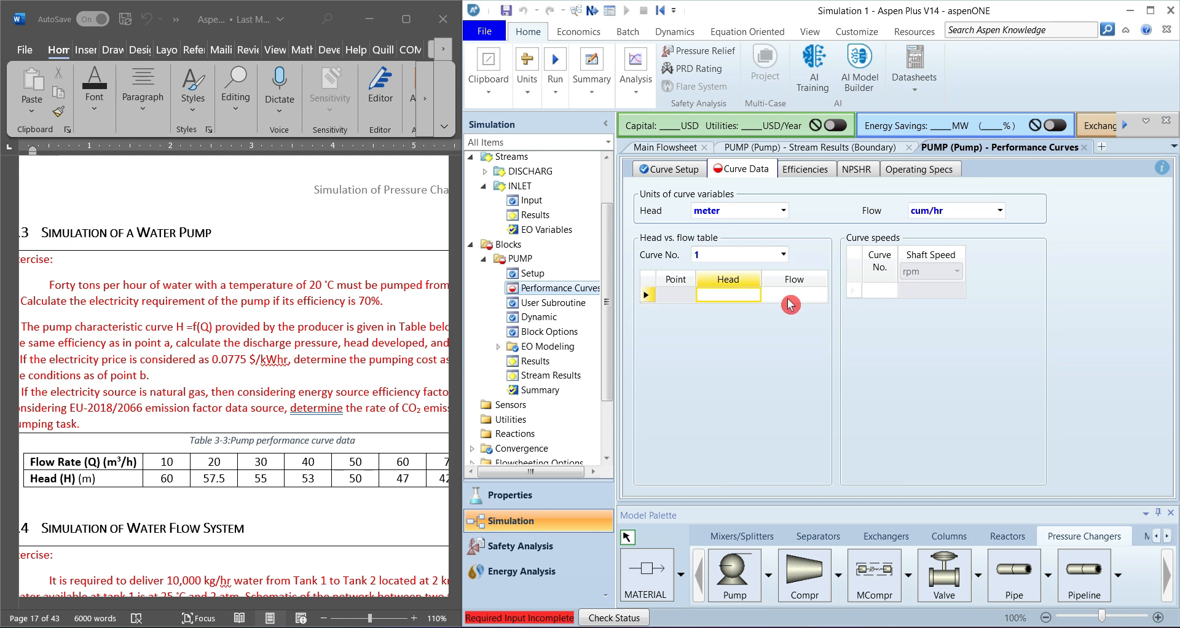
text(60)
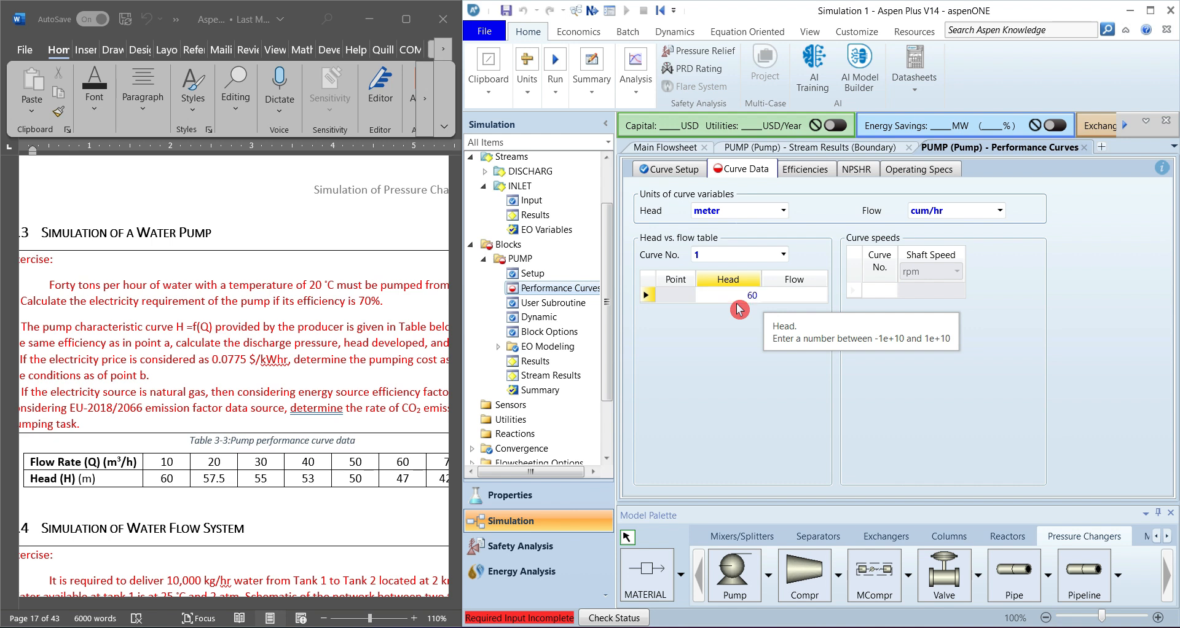
key(Return)
text(57)
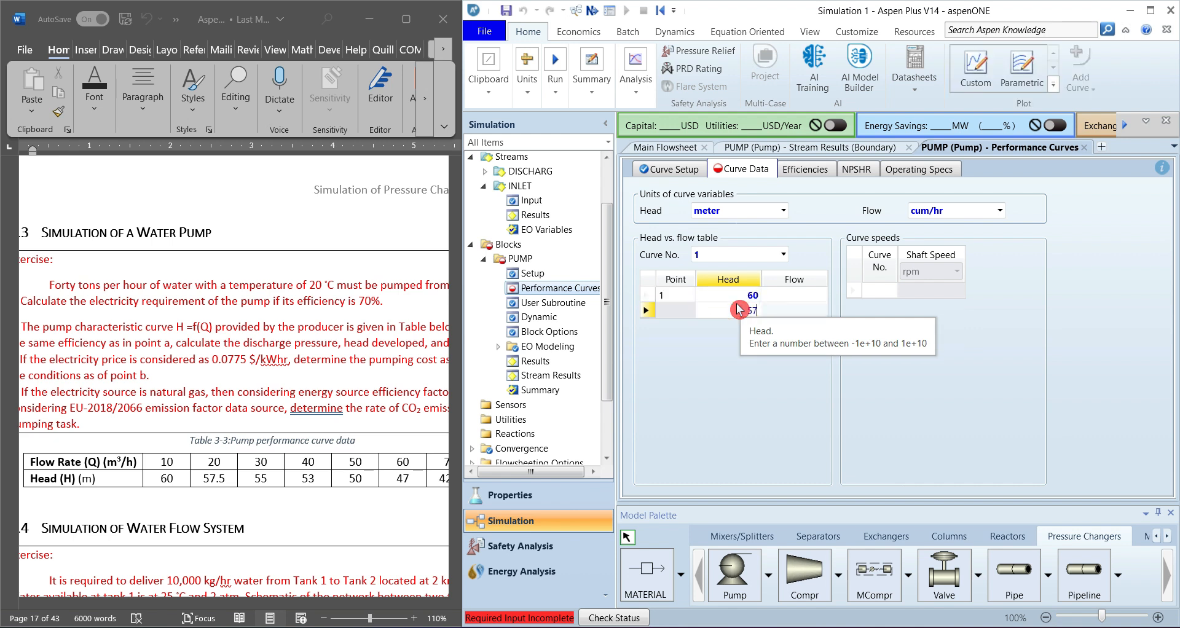
text(.5)
key(Return)
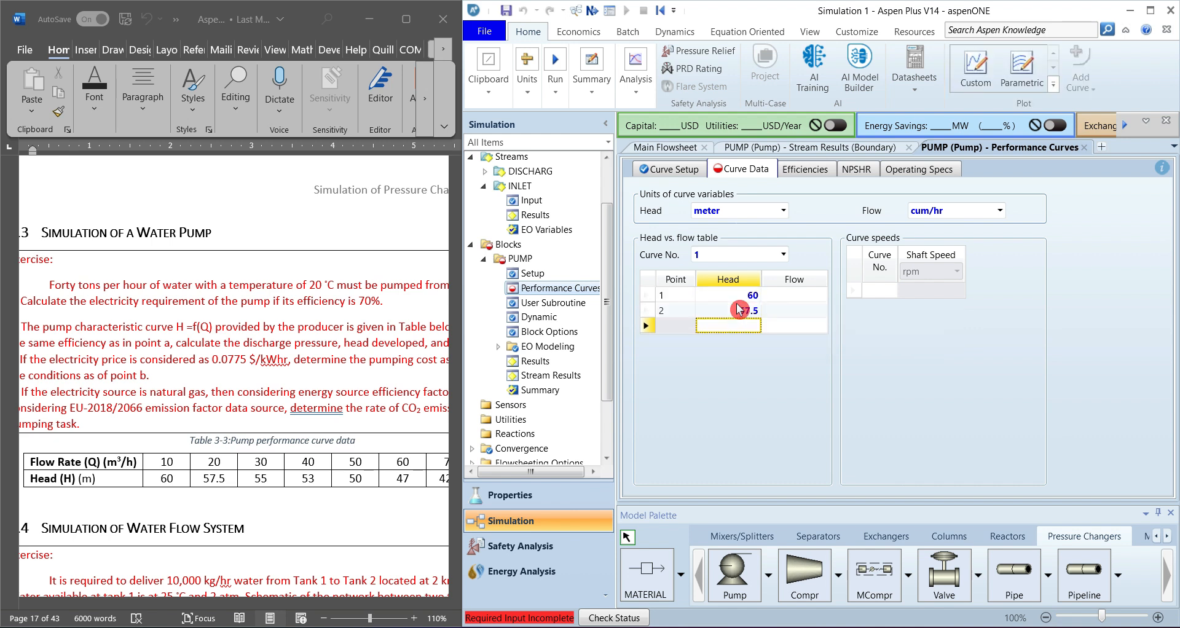
text(55)
key(Return)
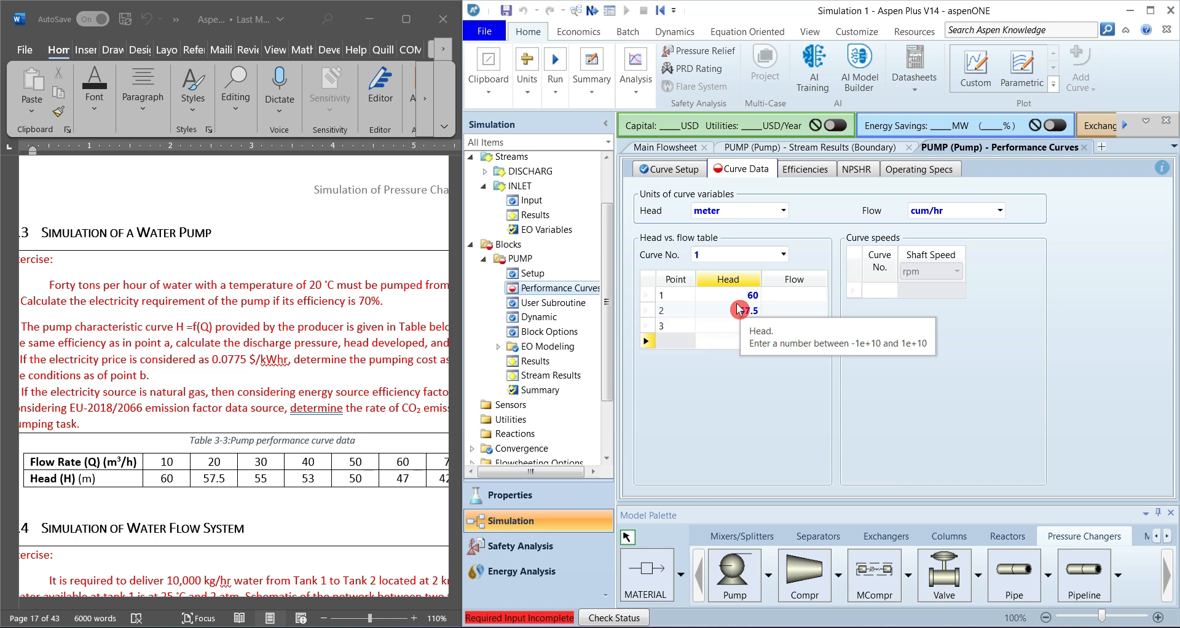
text(53)
key(Return)
text(50)
key(Return)
text(47)
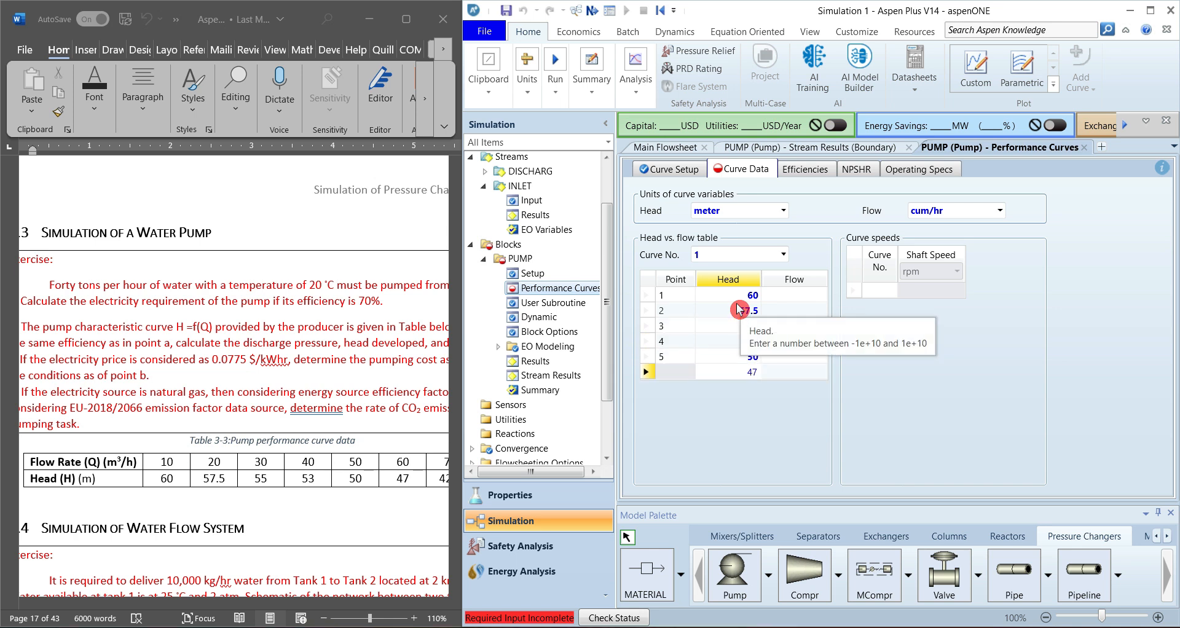
key(Return)
click(310, 524)
scroll(309, 524, right, 3)
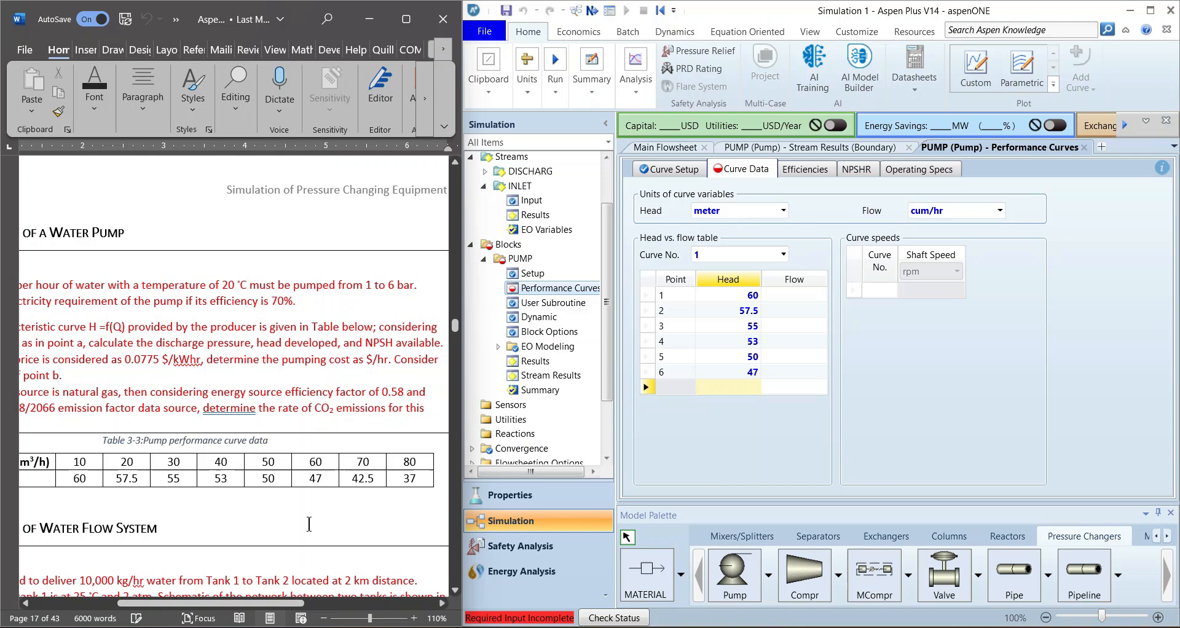
click(741, 393)
text(42.5)
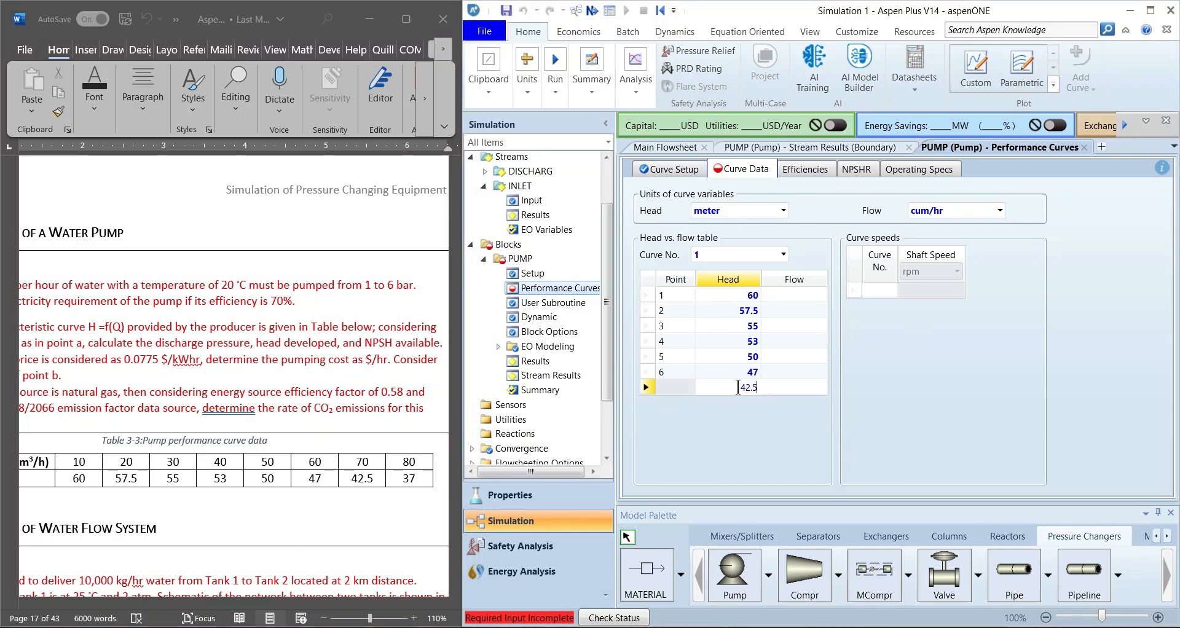
key(Return)
text(37)
key(Return)
Step: Enter the matching flow values 10, 20, 30, 40, 50, 60, 70 and 80 for the eight curve points
click(799, 296)
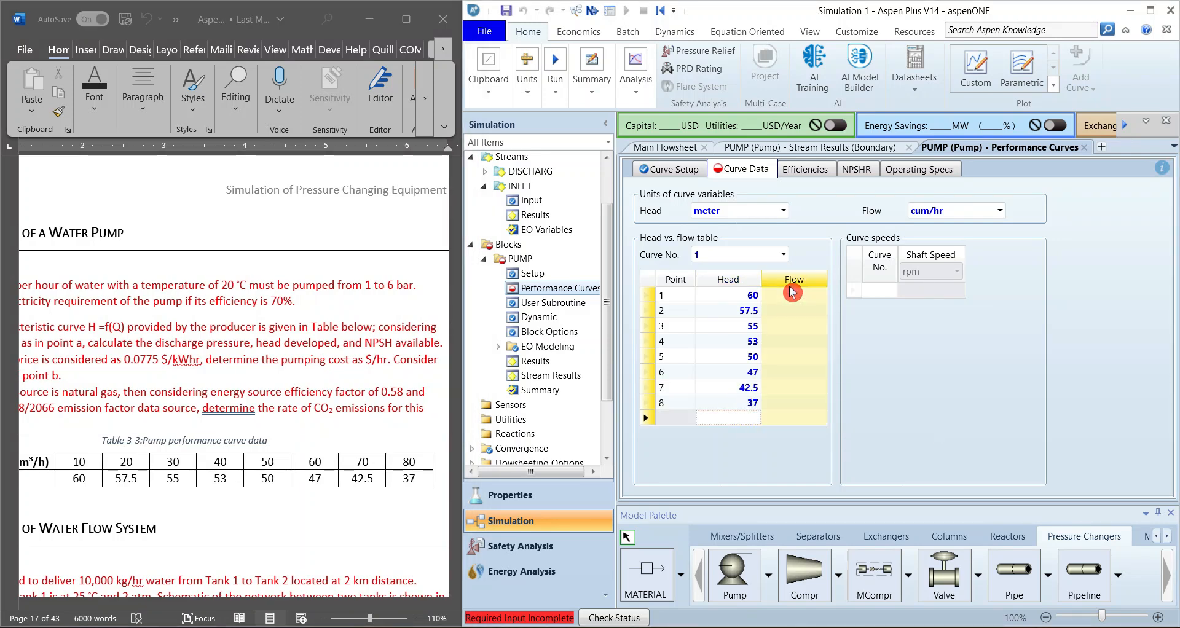
text(10)
key(Return)
text(20)
key(Return)
text(30)
key(Return)
text(40)
key(Return)
text(50)
key(Return)
text(60)
key(Return)
text(70)
key(Return)
text(80)
key(Return)
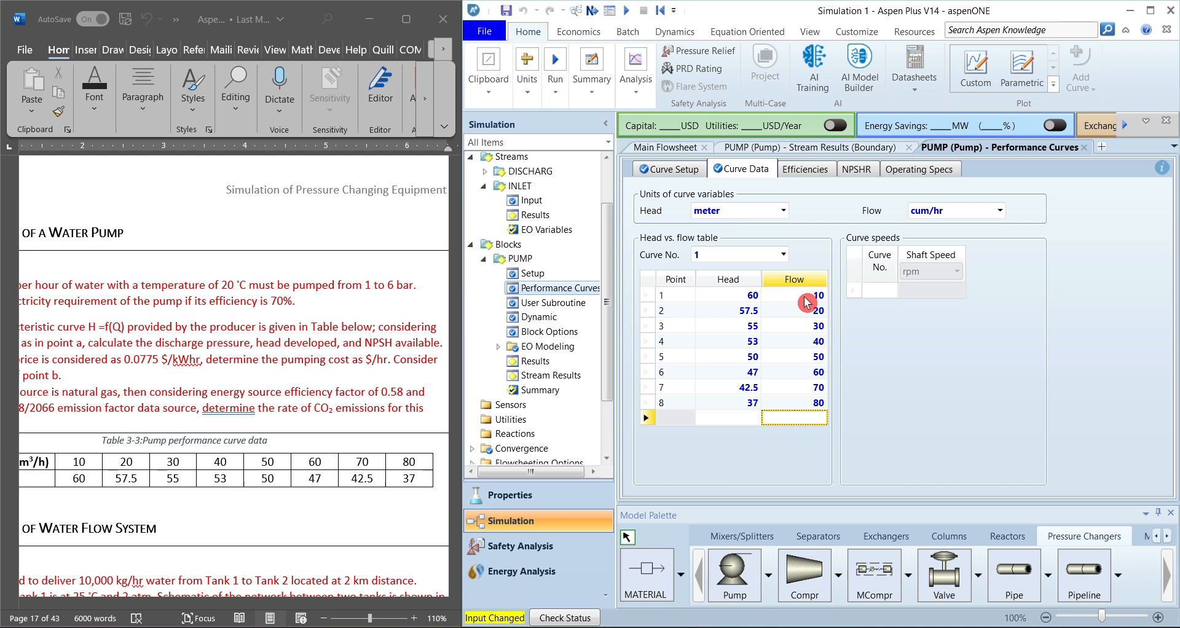
Step: Maximize the Aspen Plus window and run the simulation with the performance curve while showing PUMP's results
click(1150, 10)
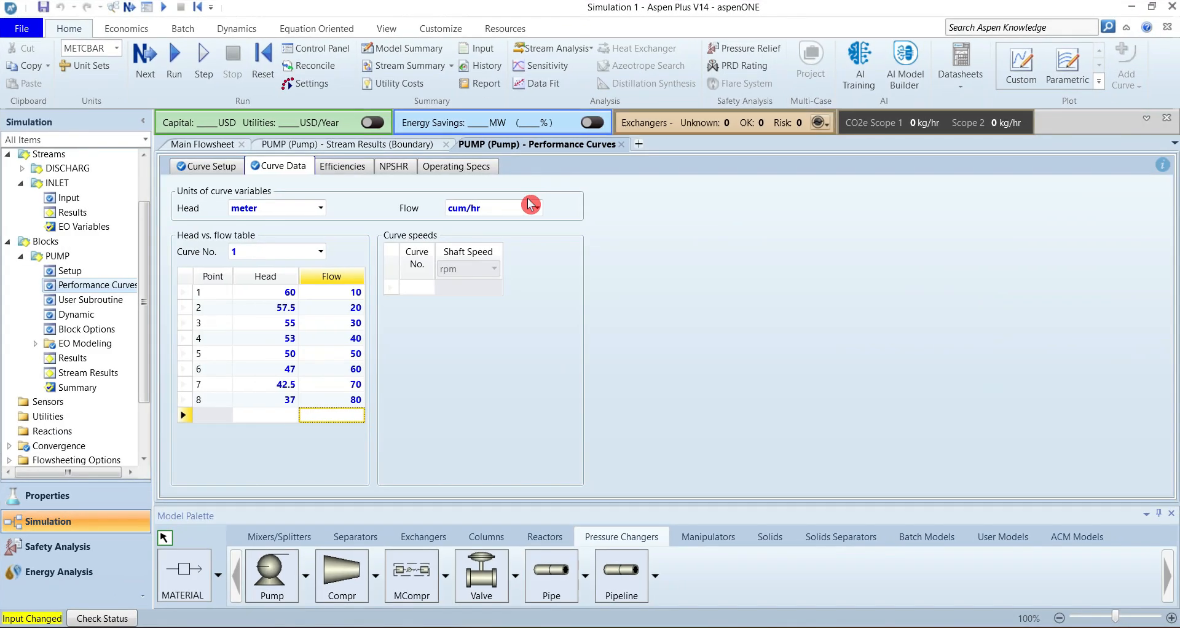
click(75, 358)
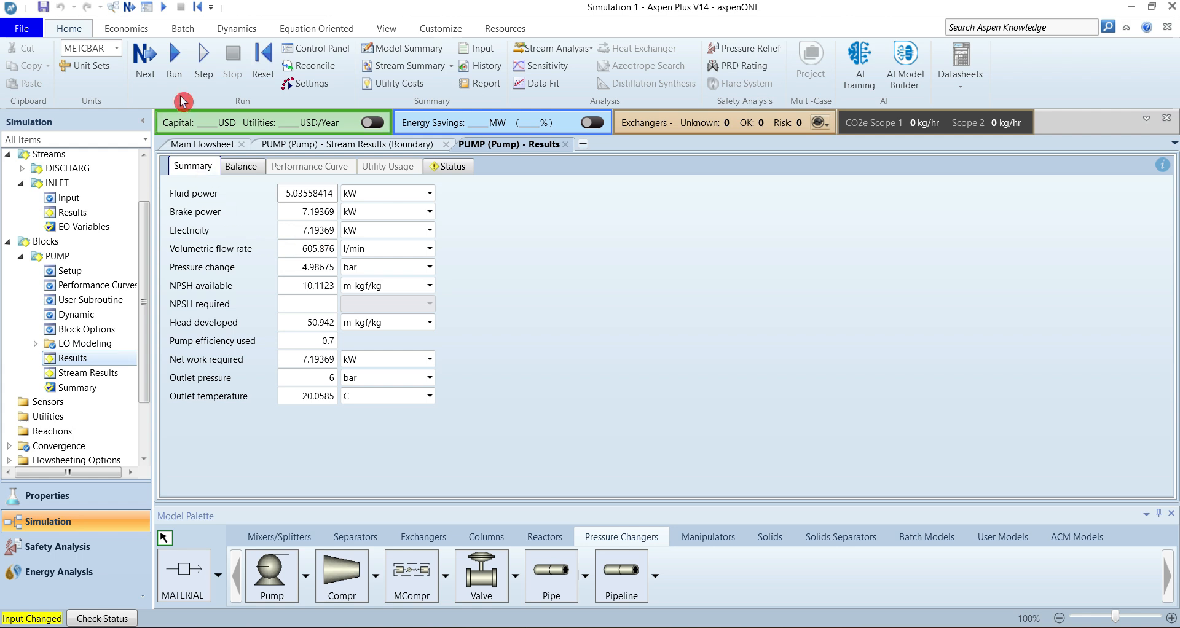
click(174, 59)
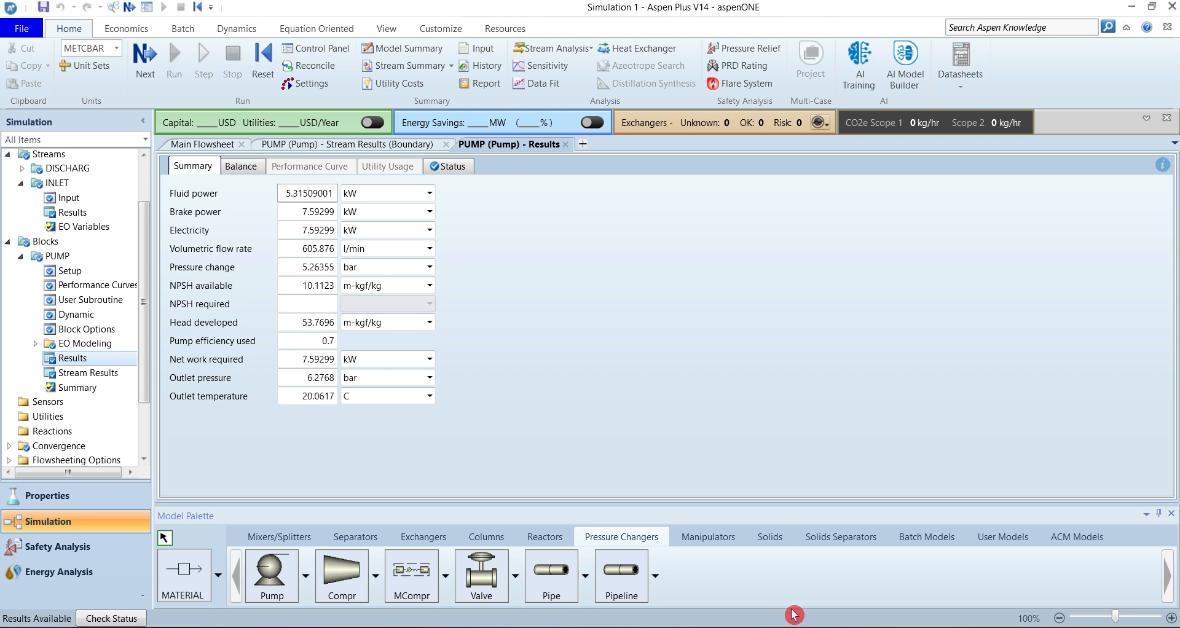
Step: Switch to the Word exercise, maximize it to read the remaining parts of section 3.3, and return to Aspen Plus
click(797, 627)
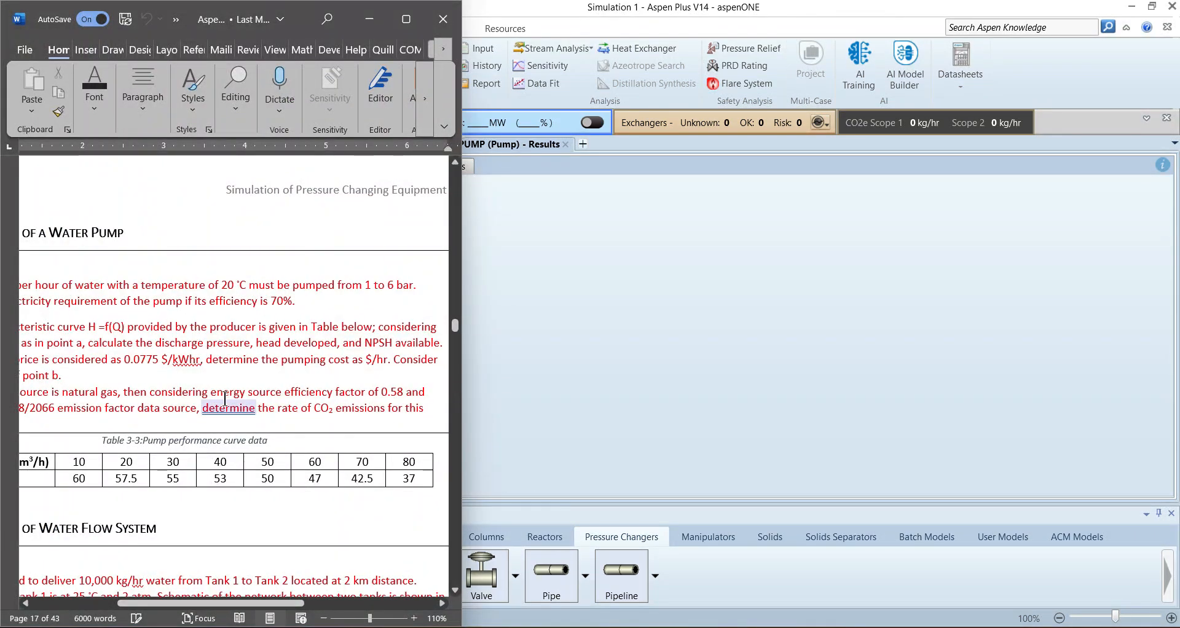
click(406, 24)
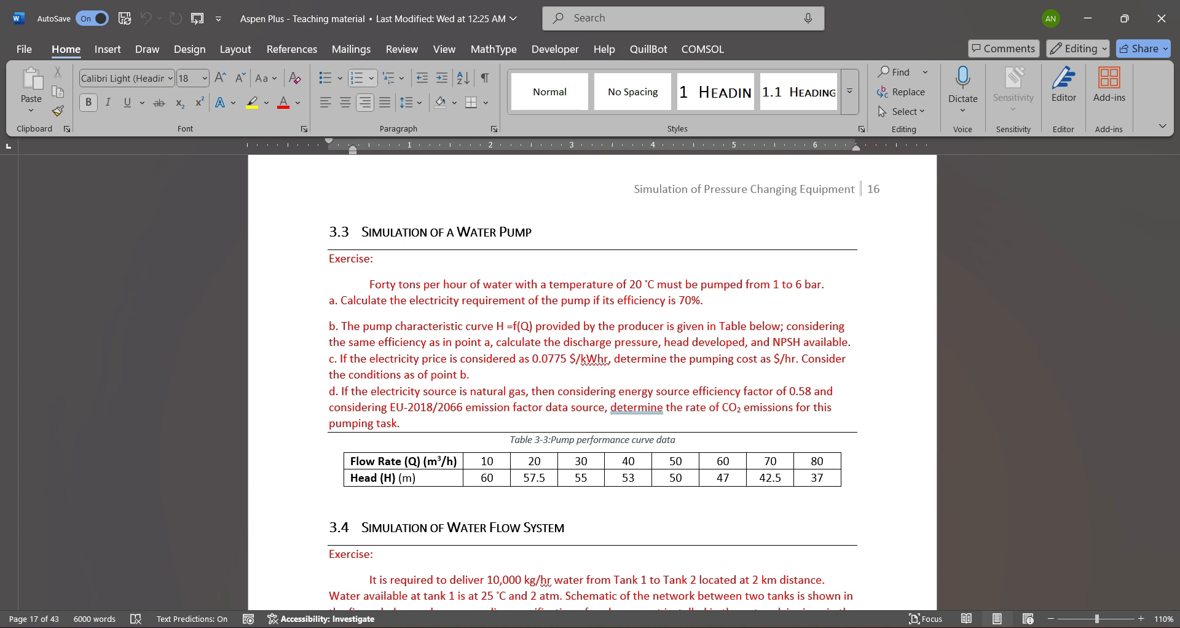
key(alt+Tab)
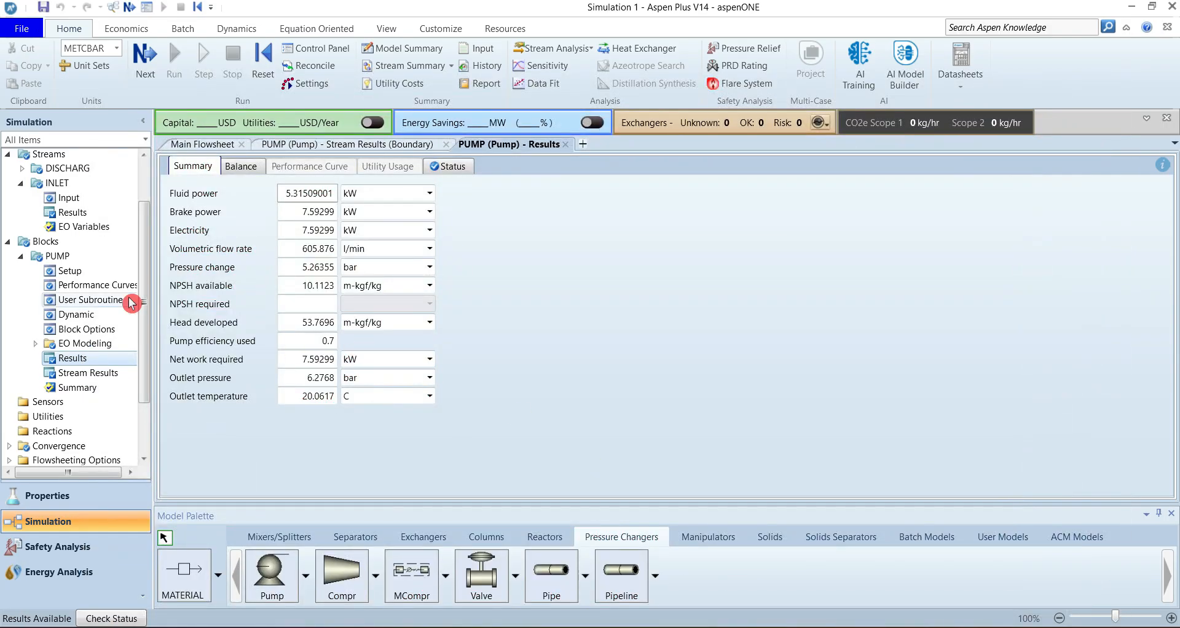
Step: Create a new utility named ELECT, copied from Electricity, and assign it to the PUMP block
click(70, 271)
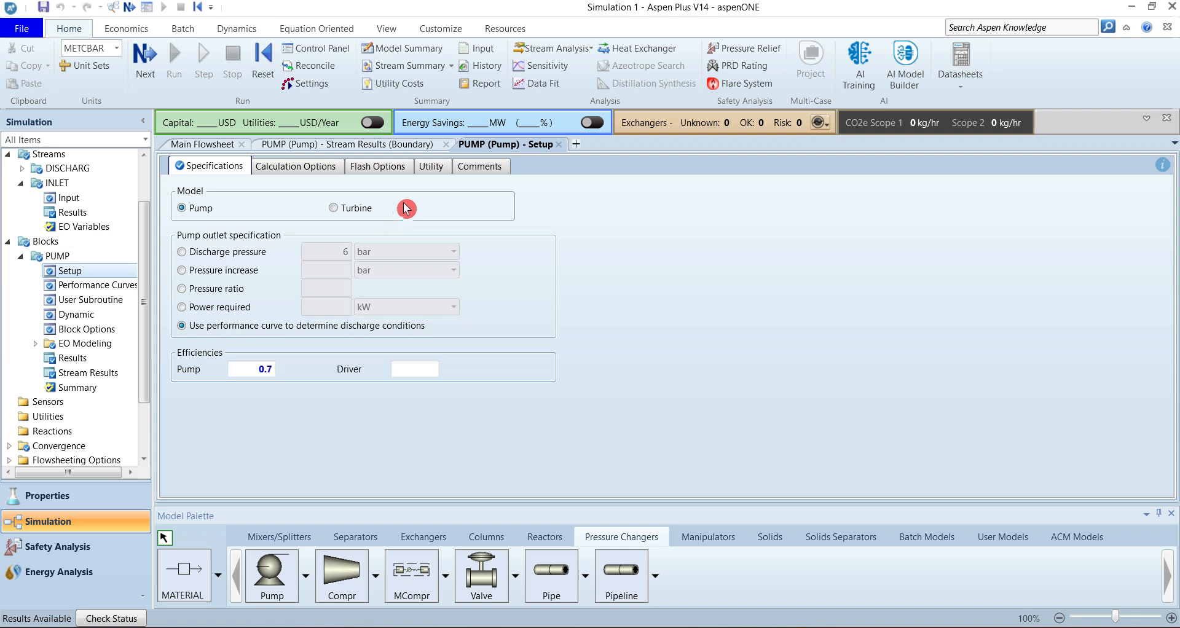
click(438, 174)
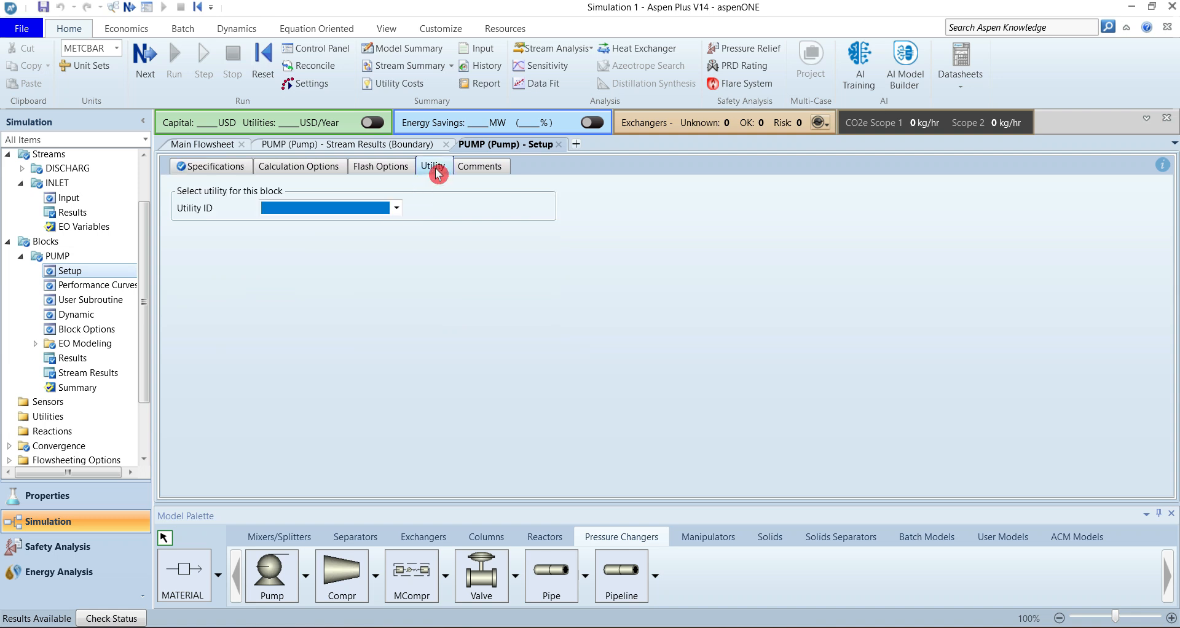
click(396, 208)
click(343, 234)
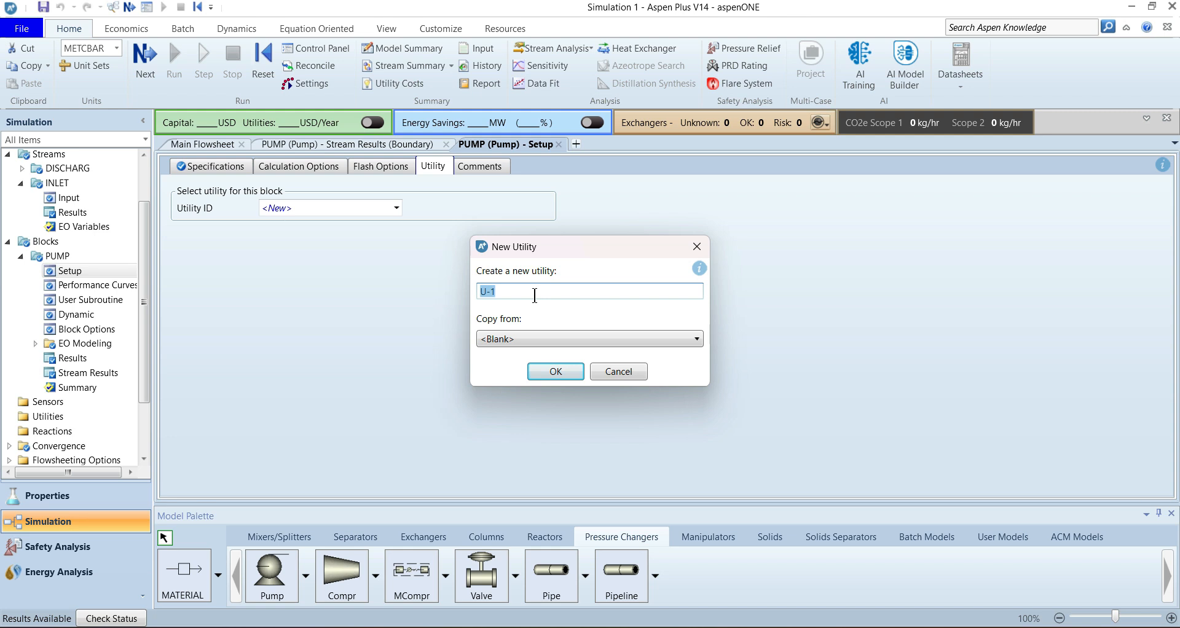
text(LEC)
key(BackSpace)
key(BackSpace)
key(BackSpace)
text(E)
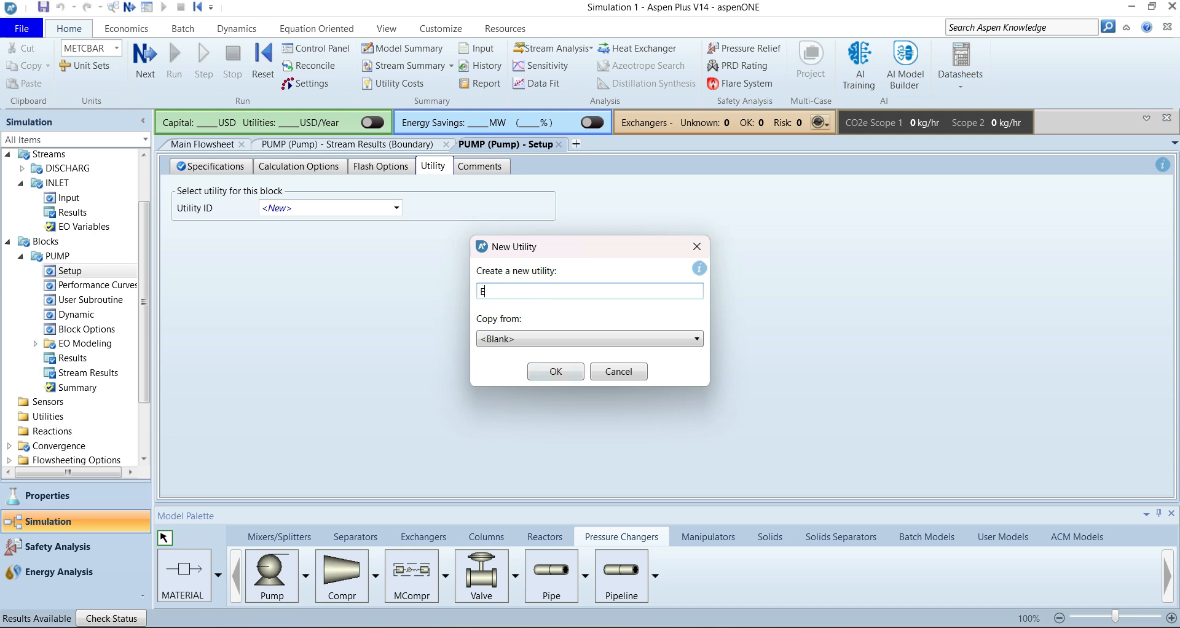
text(LECT)
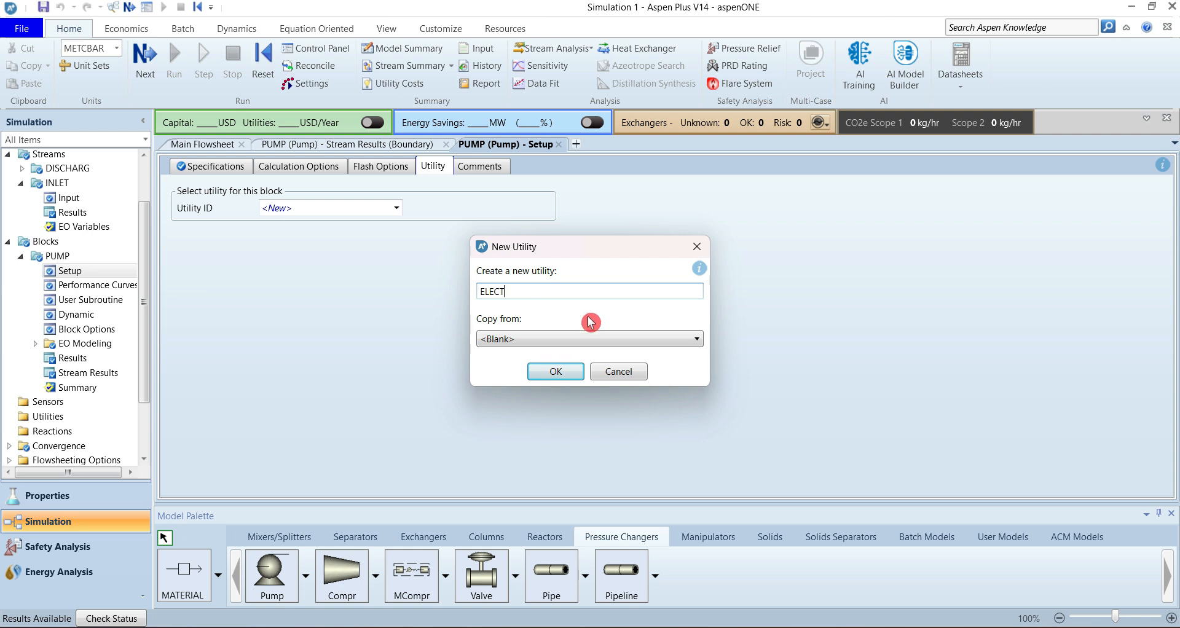
click(625, 340)
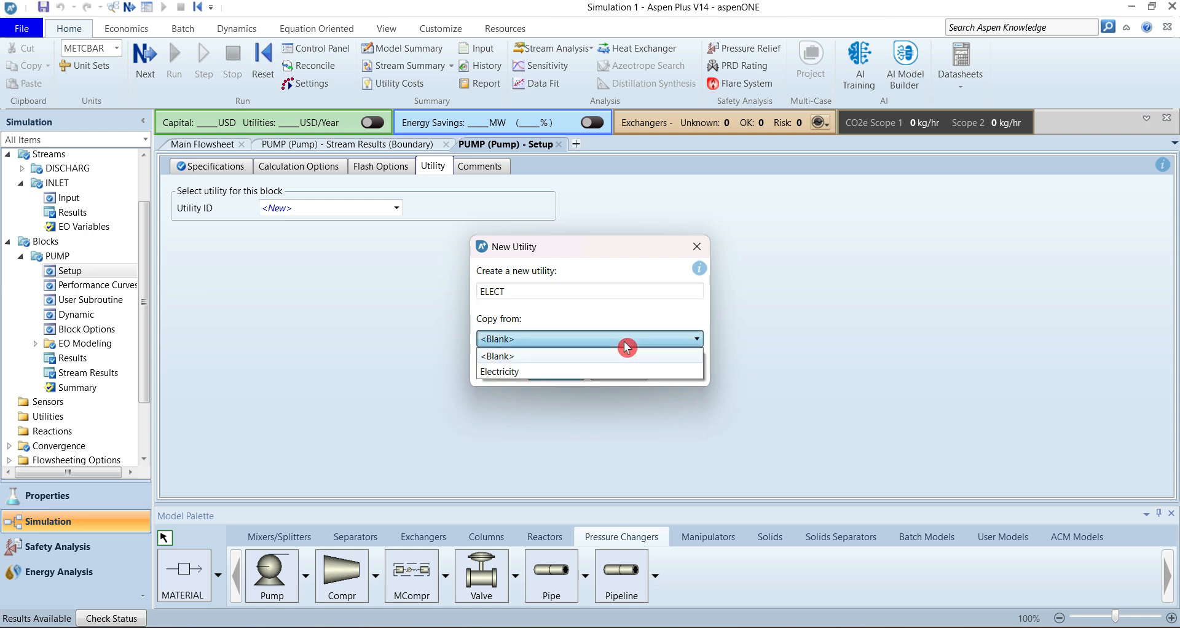
click(543, 370)
click(561, 372)
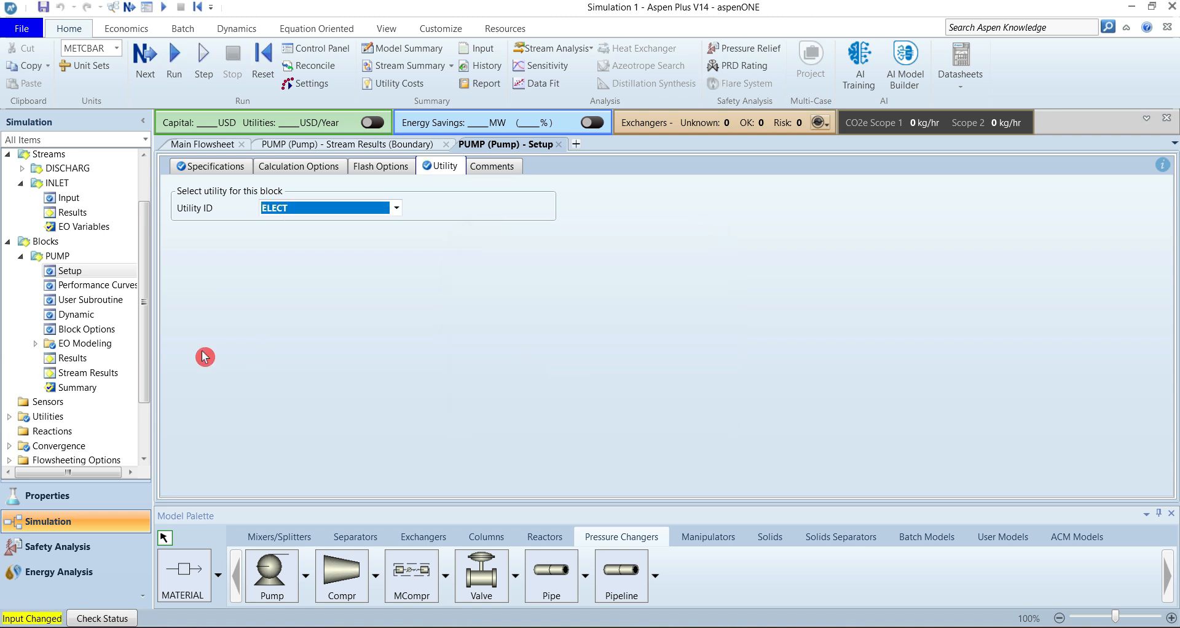
Step: Open the input of the ELECT utility and check its utility type and purchase price
scroll(151, 404, down, 1)
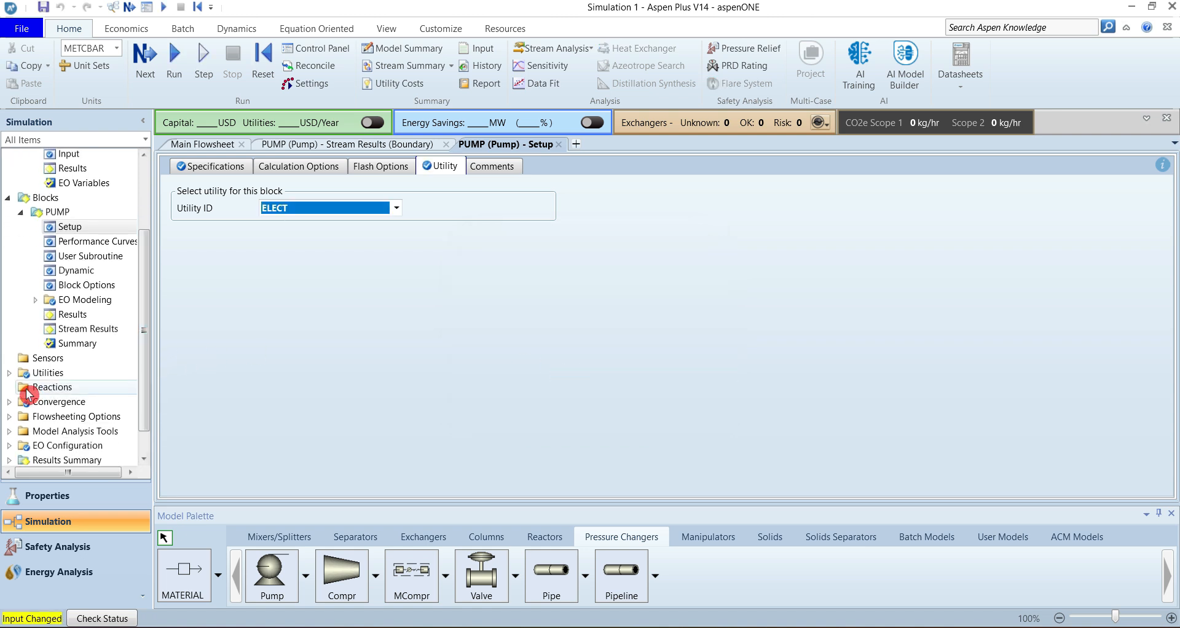
click(8, 372)
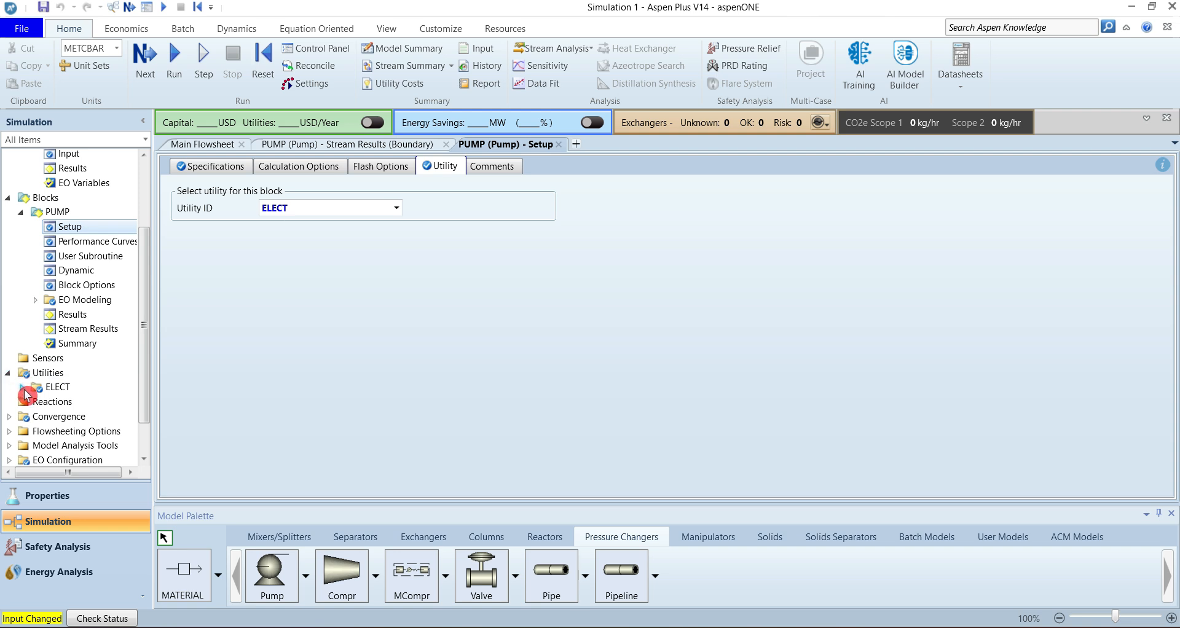
click(23, 387)
click(72, 403)
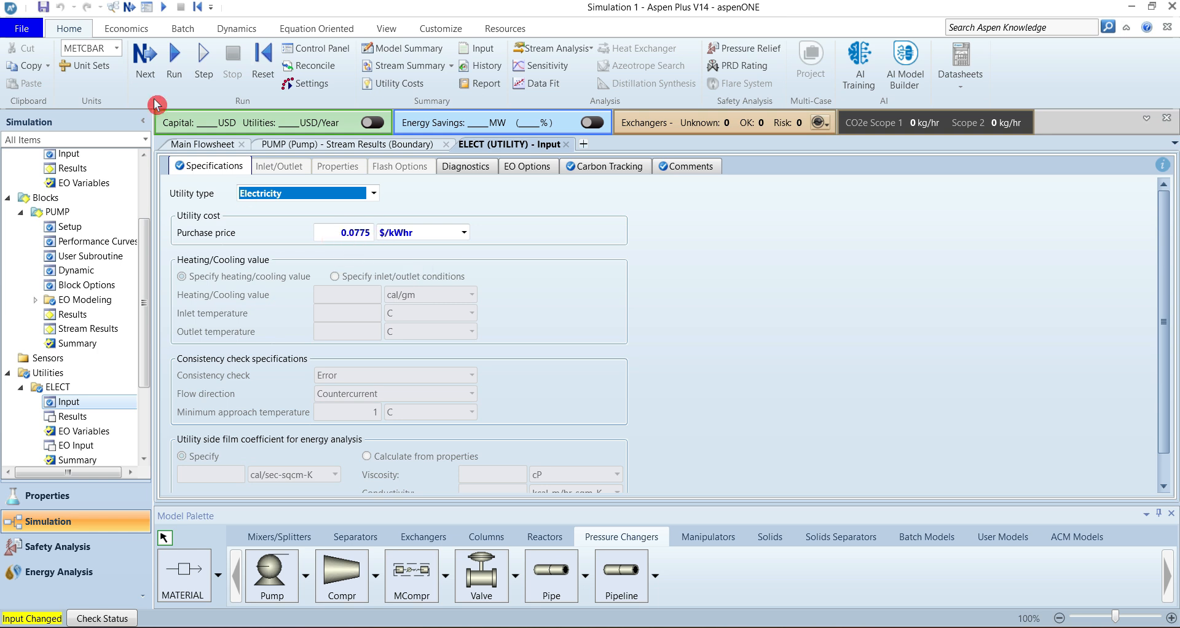
Step: Run the simulation and examine PUMP's usage, cost and CO2 emission rate in the ELECT results, with duty shown in kW
click(174, 61)
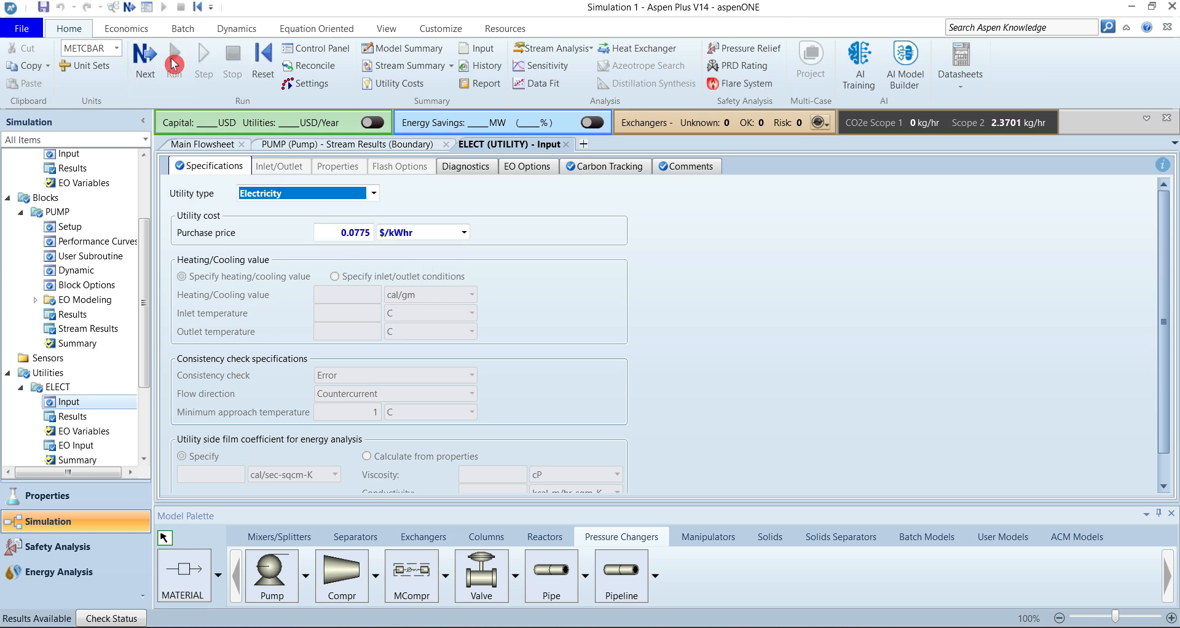
click(74, 416)
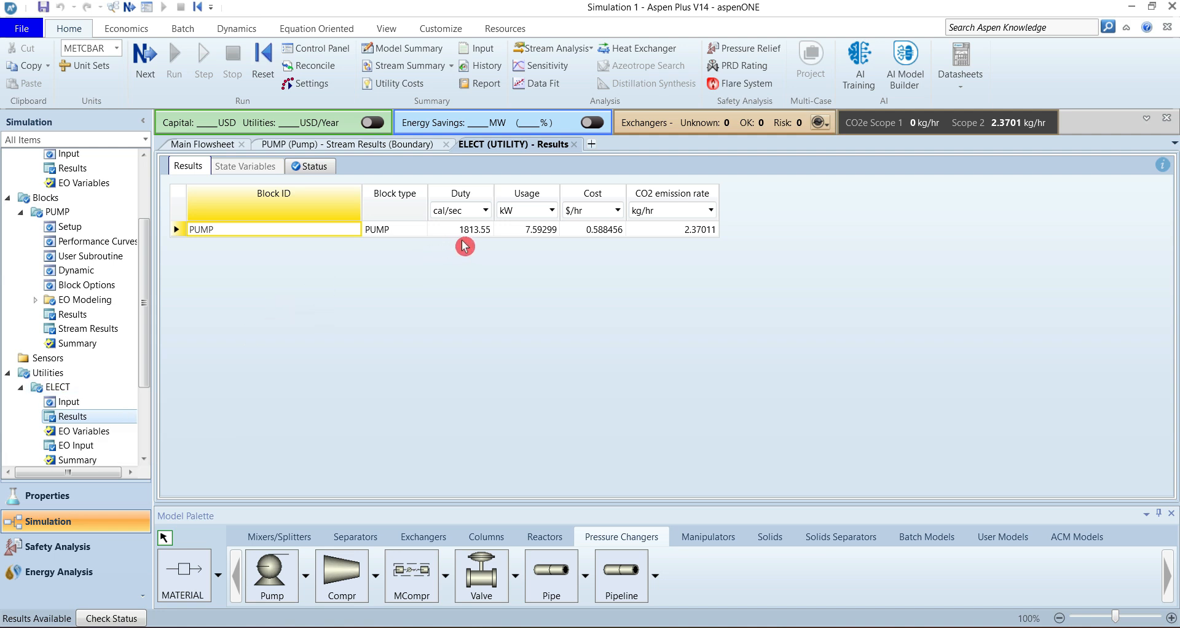
click(479, 230)
click(485, 210)
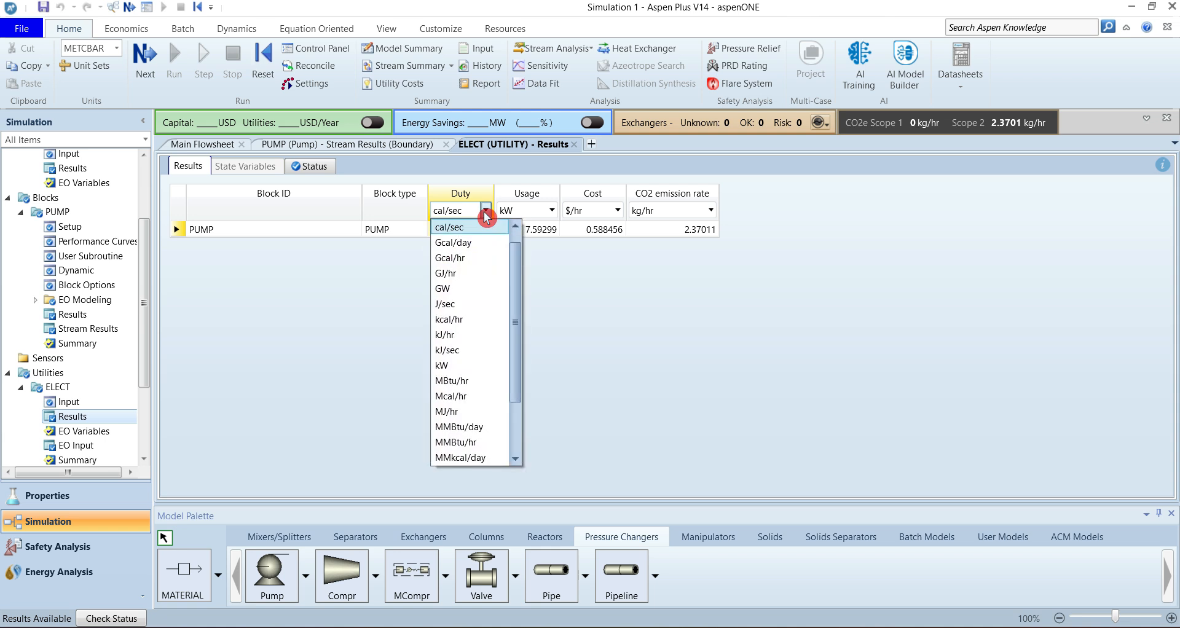
click(453, 366)
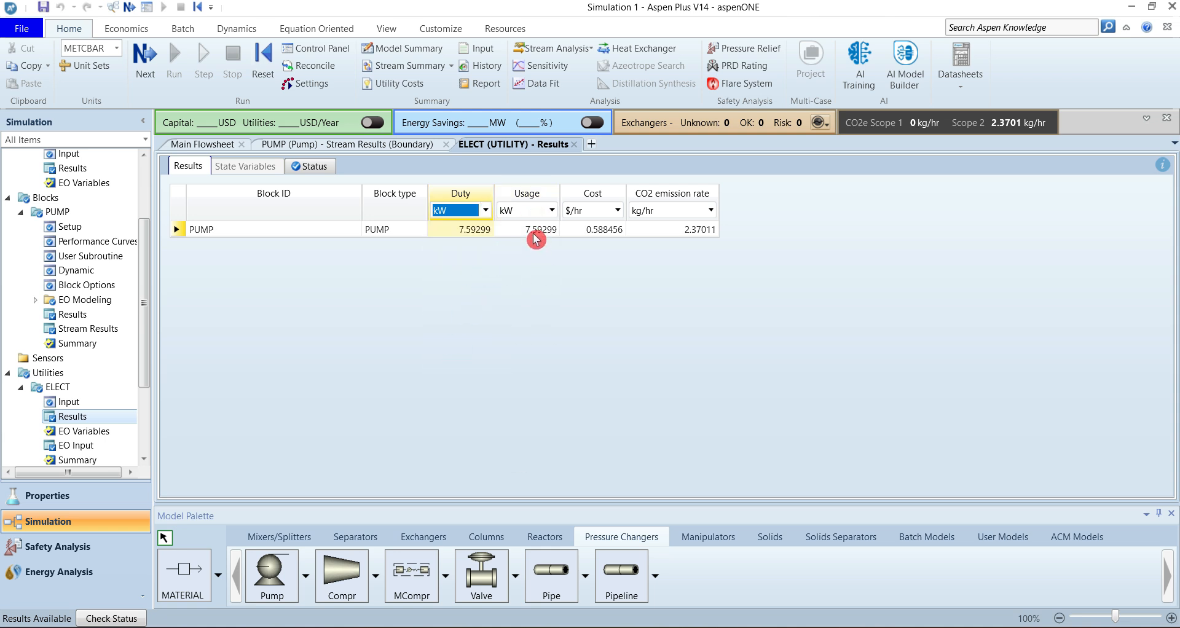
click(605, 231)
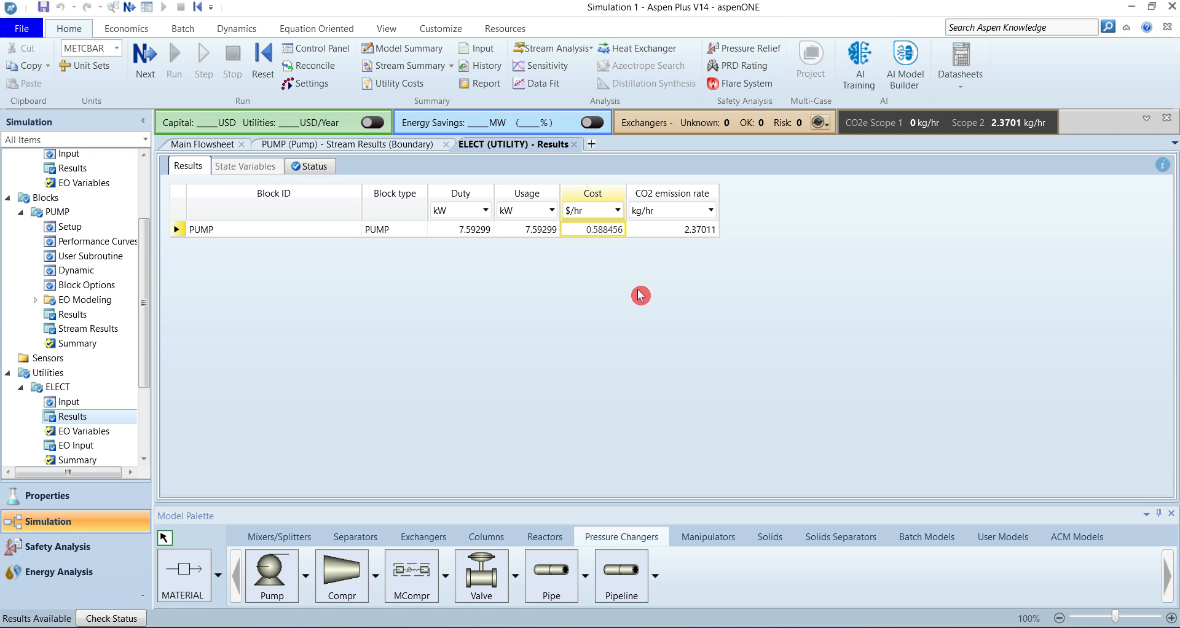
click(684, 233)
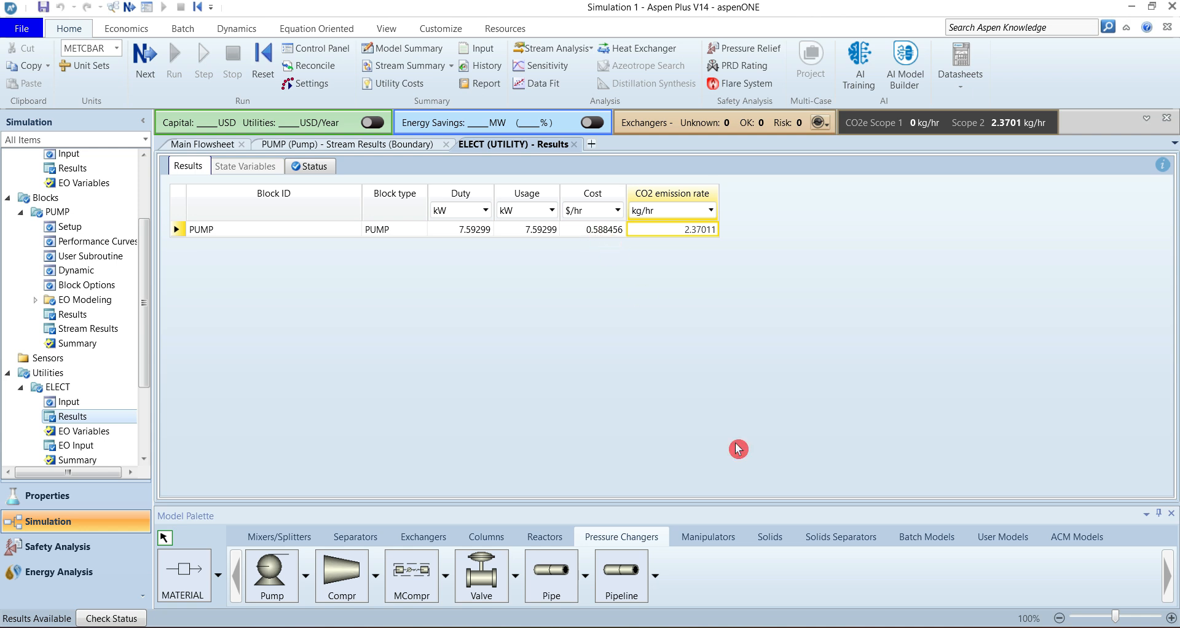
Step: In the ELECT utility's carbon tracking input, set the CO2 emission factor data source to EU-2018/2066 and the ultimate fuel source to Natural_gas
click(810, 627)
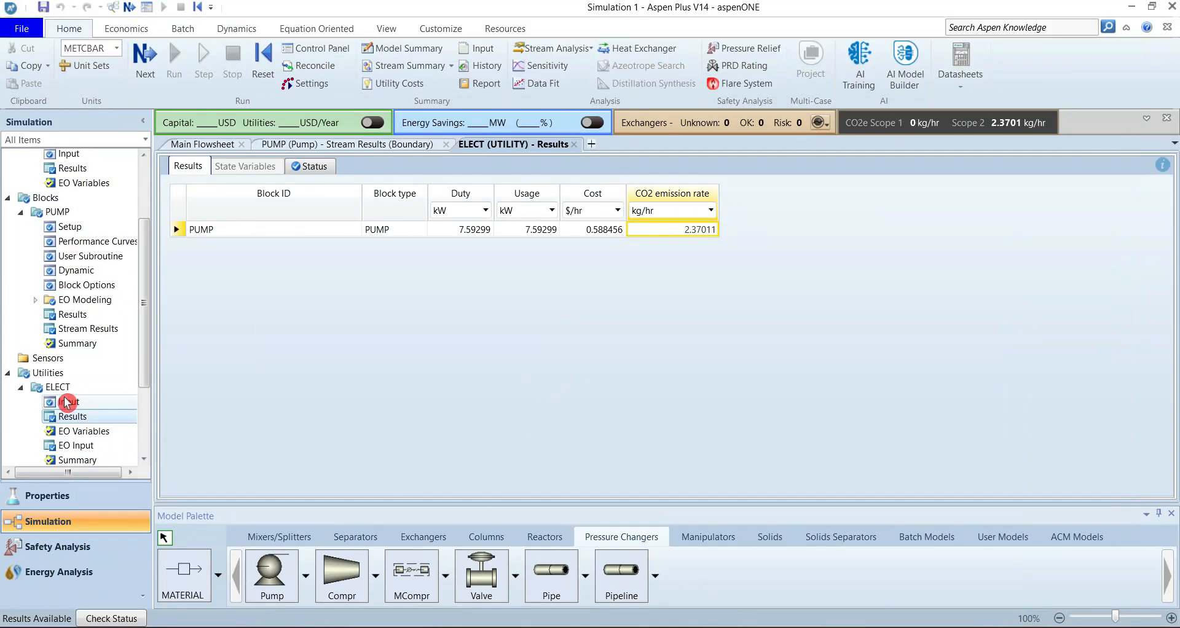
click(67, 402)
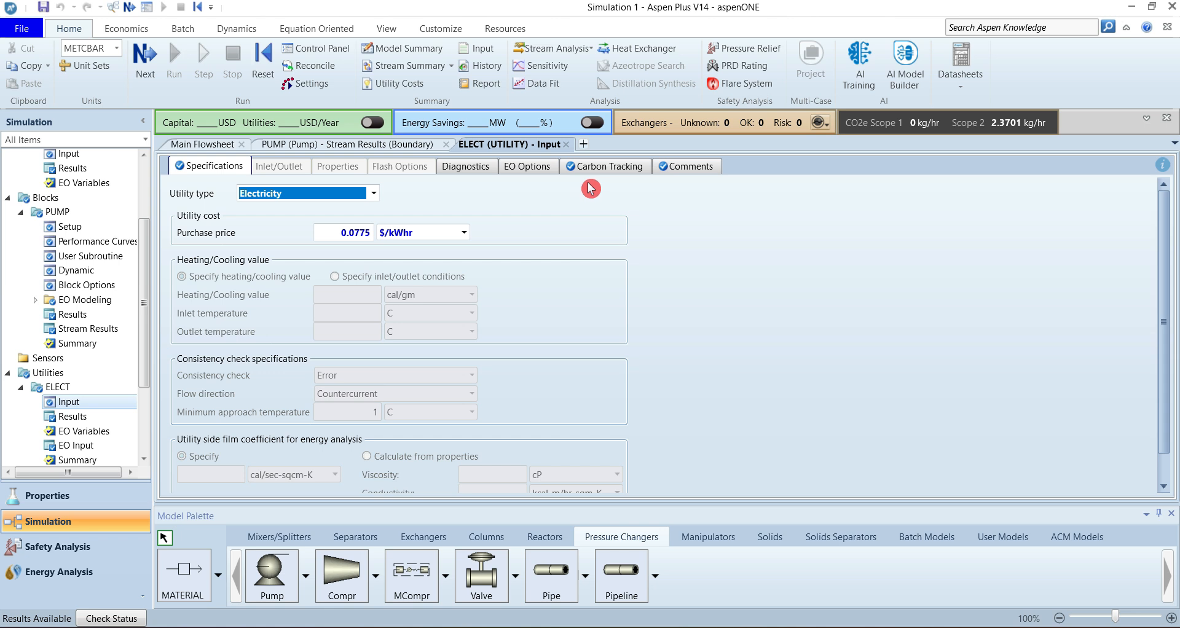
click(612, 171)
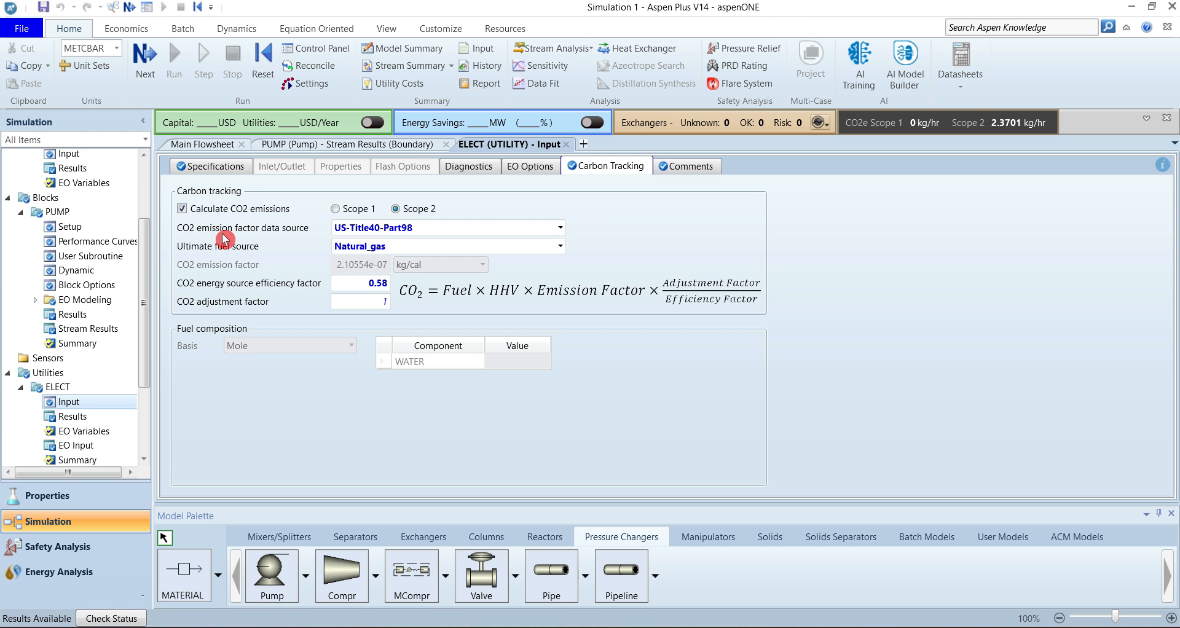
click(559, 229)
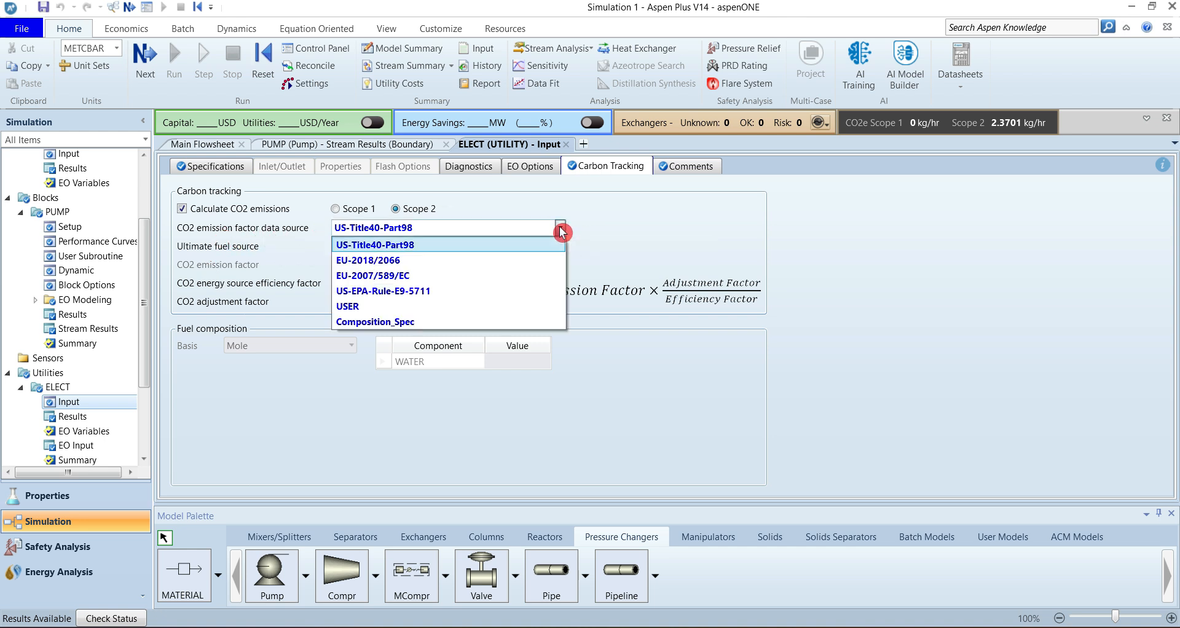
click(421, 268)
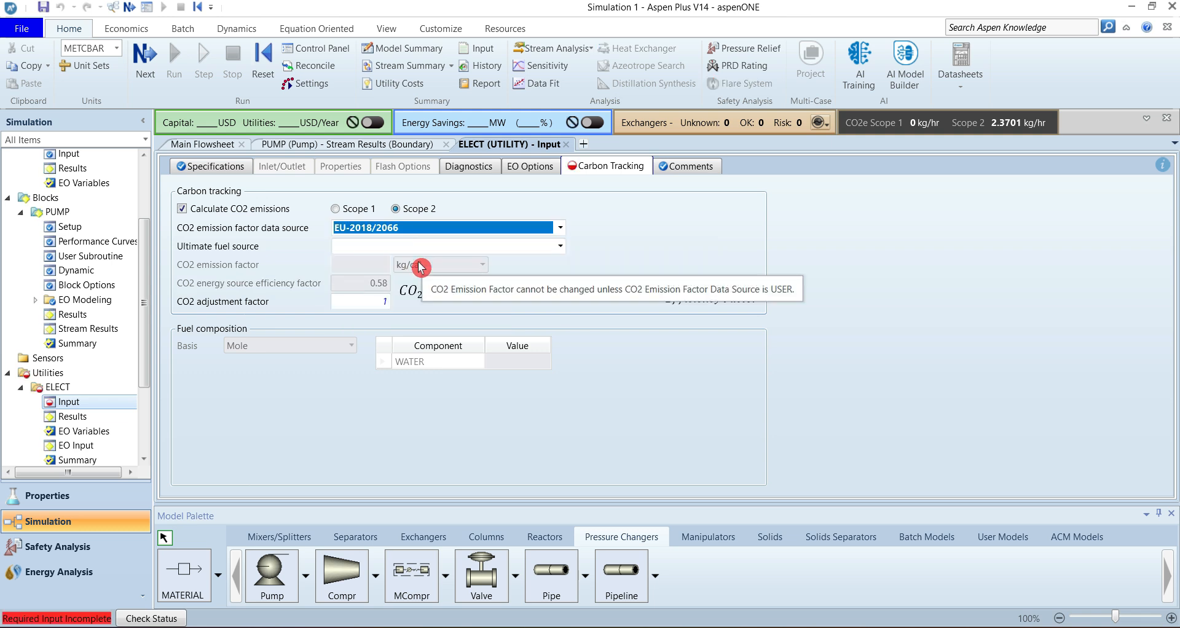
click(560, 247)
drag(559, 311, 563, 401)
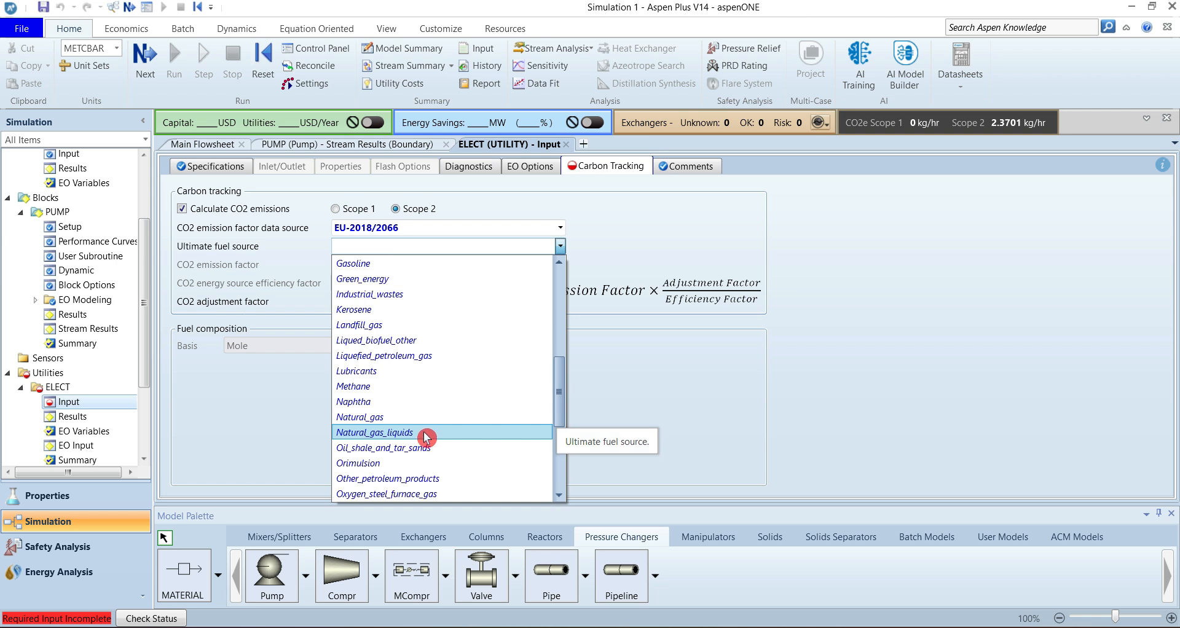
click(396, 417)
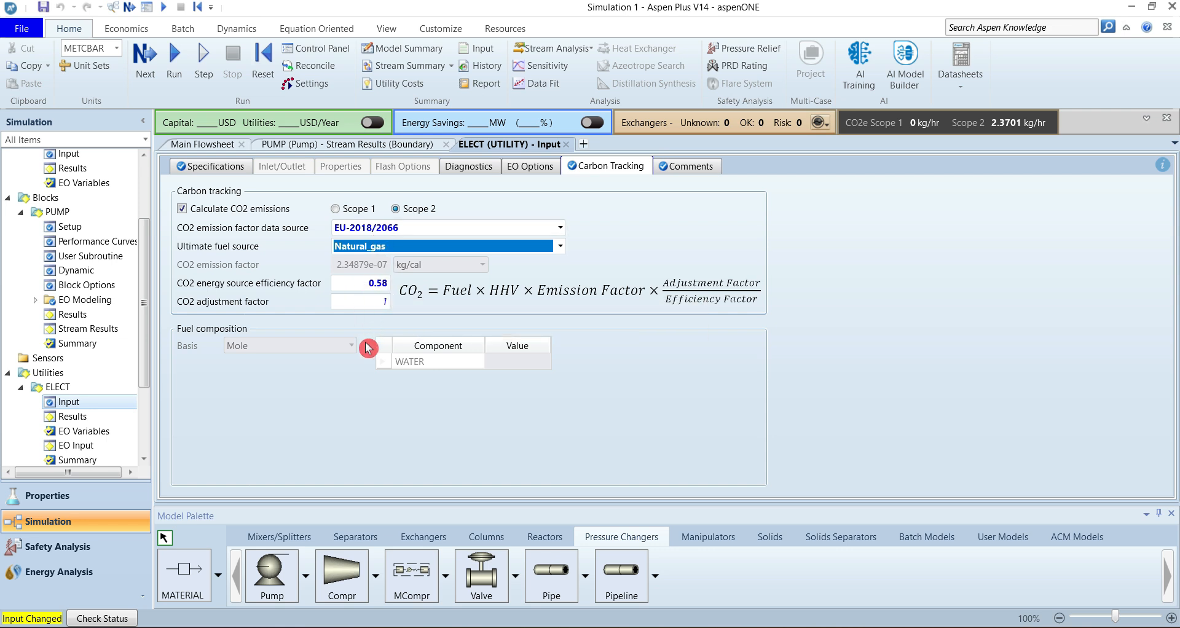
click(343, 387)
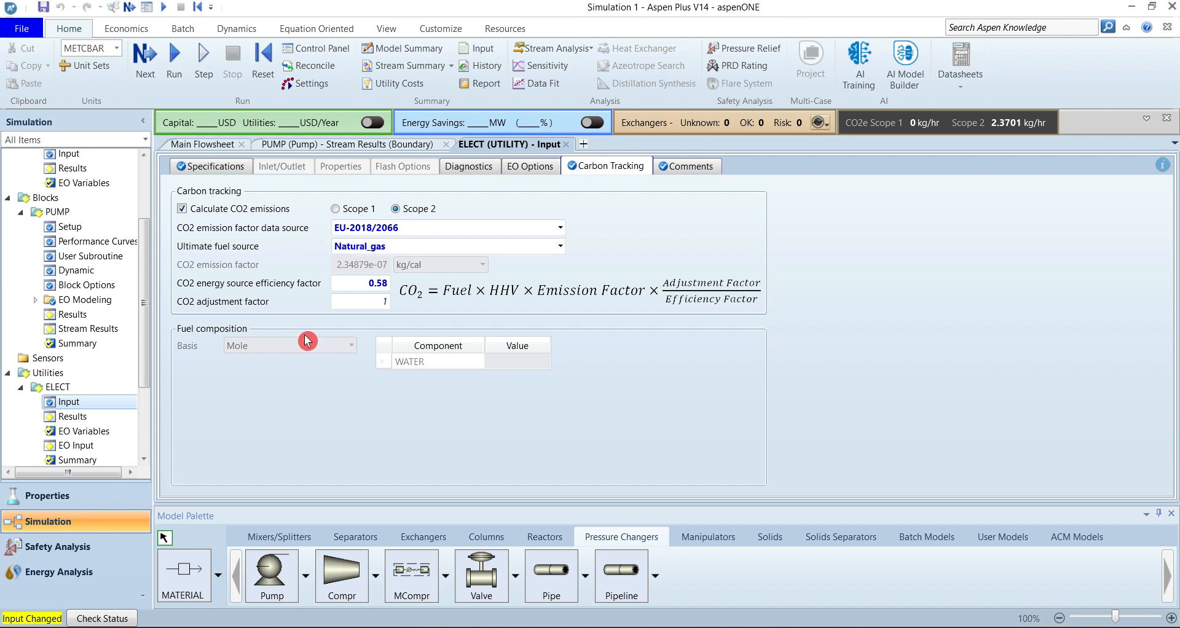
Step: Rerun the simulation and check PUMP's CO2 emission rate in the ELECT utility results
click(177, 71)
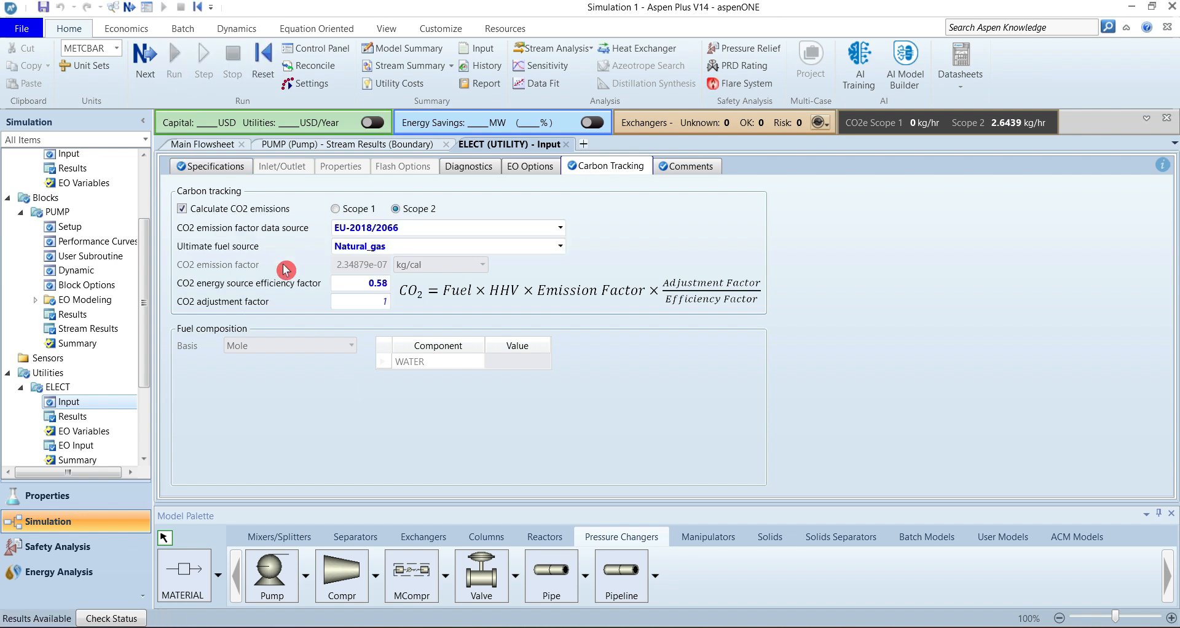
click(85, 417)
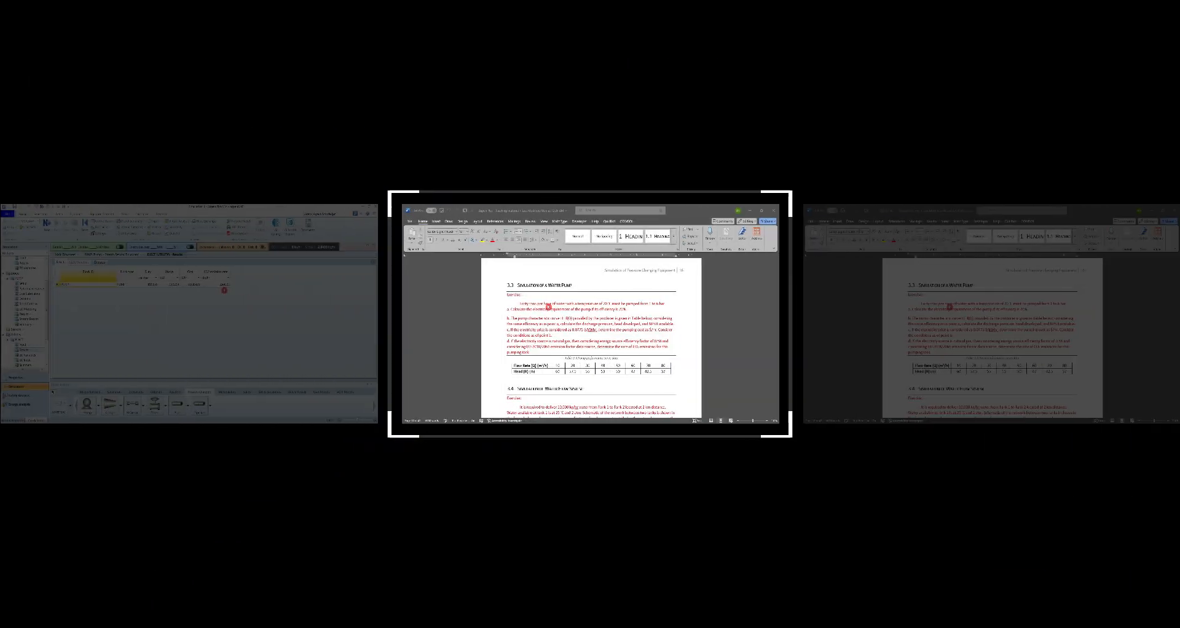
Step: Switch to the Word exercise, read section 3.4, and tile Word and Aspen Plus side by side with more width for Aspen Plus
scroll(460, 294, down, 4)
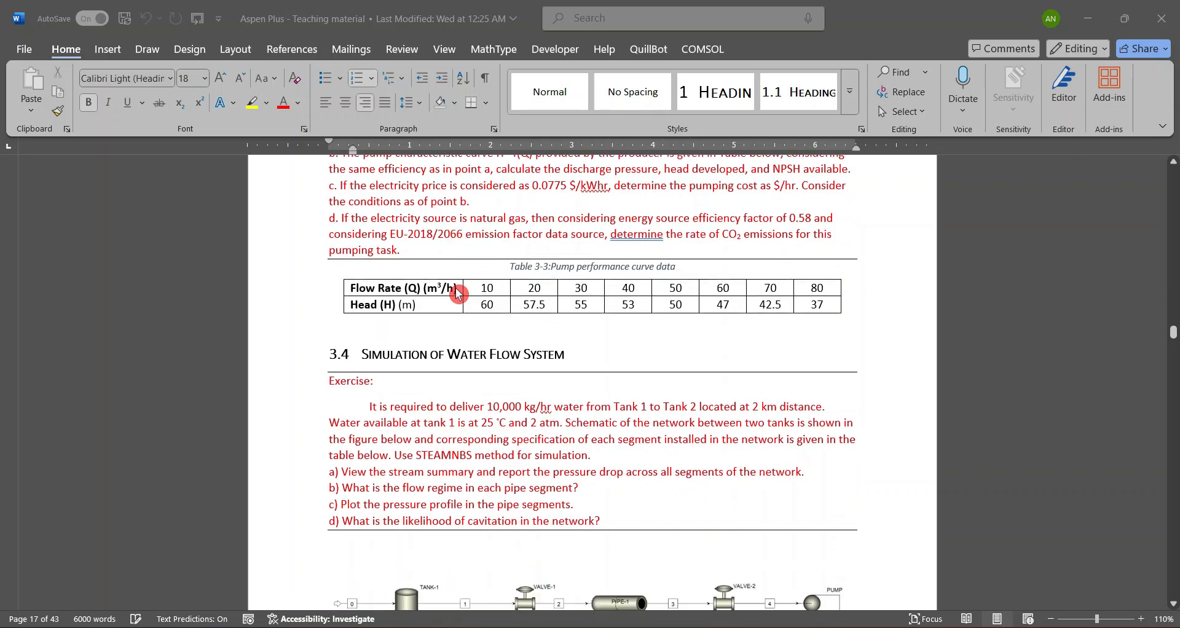
scroll(458, 294, down, 3)
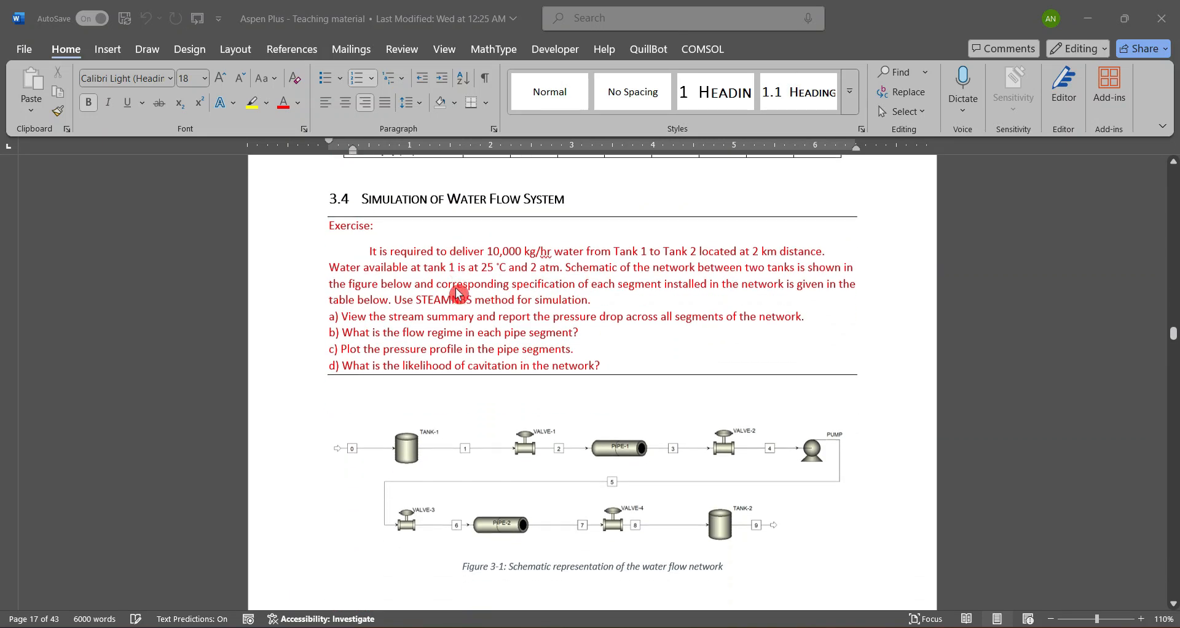
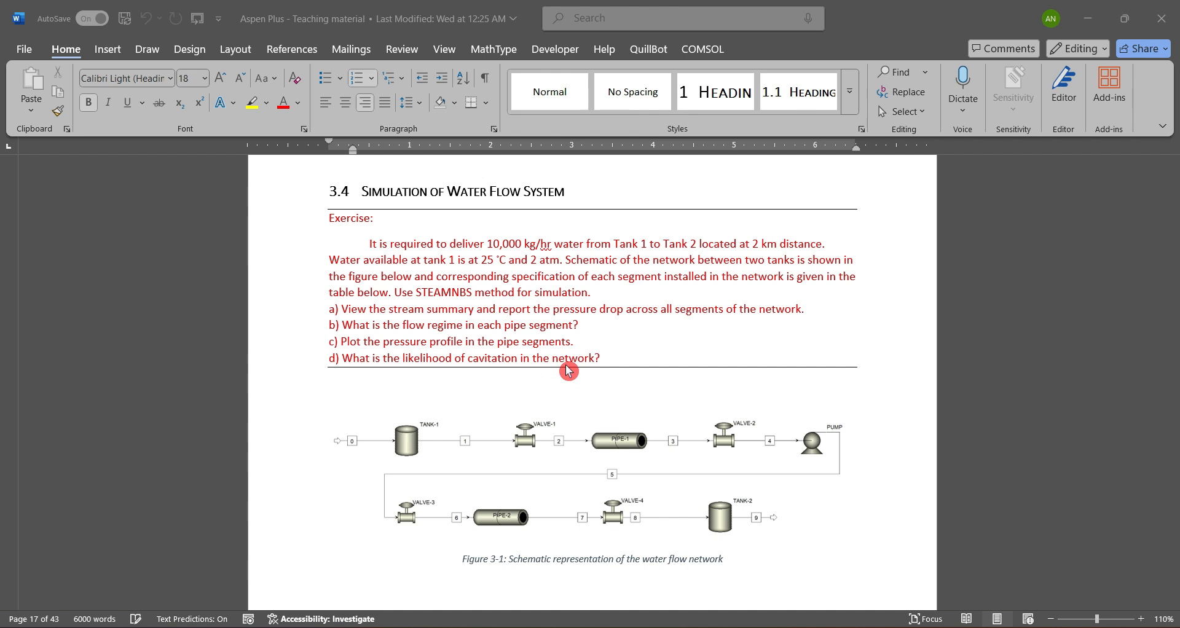
mouse_move(1129, 23)
click(1039, 71)
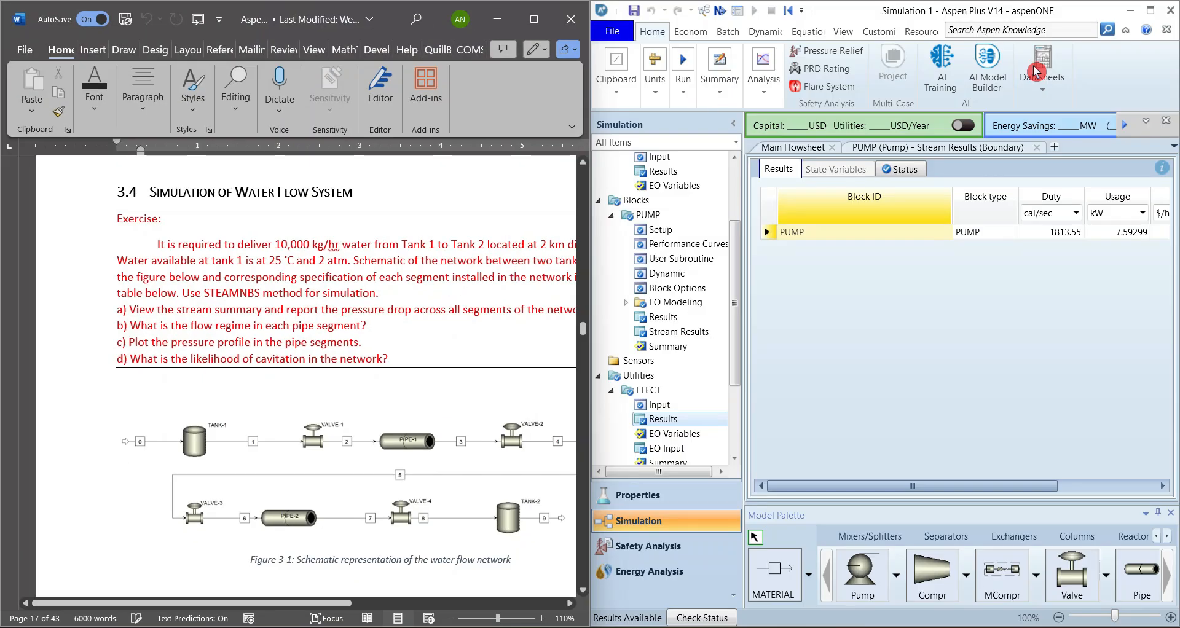
click(797, 232)
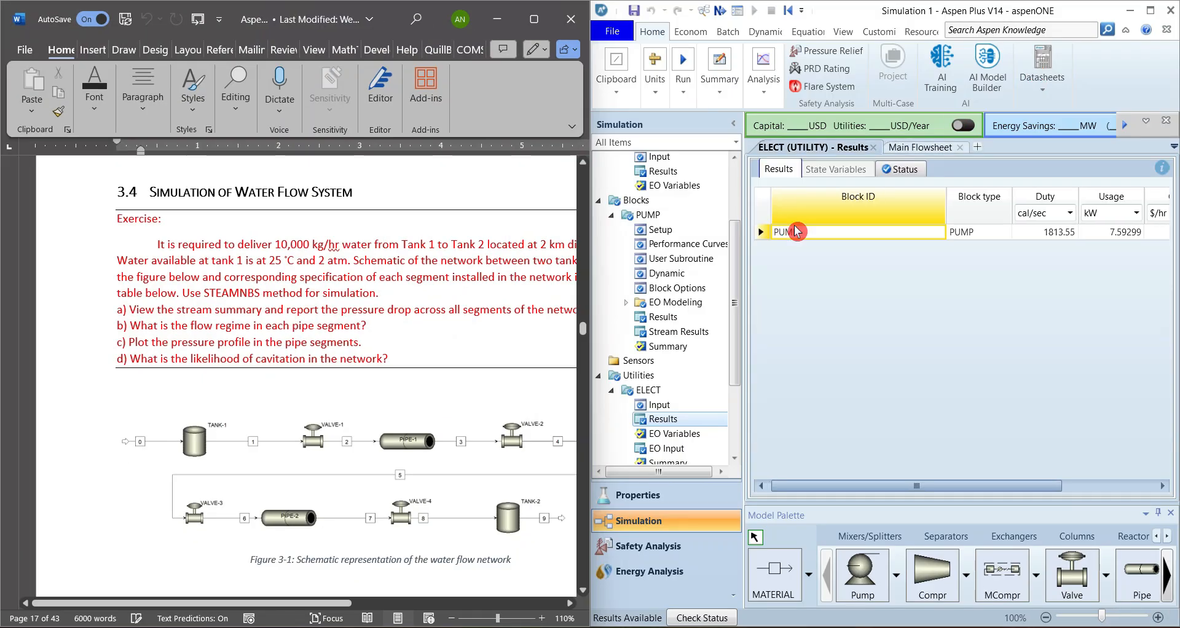
drag(588, 319, 400, 319)
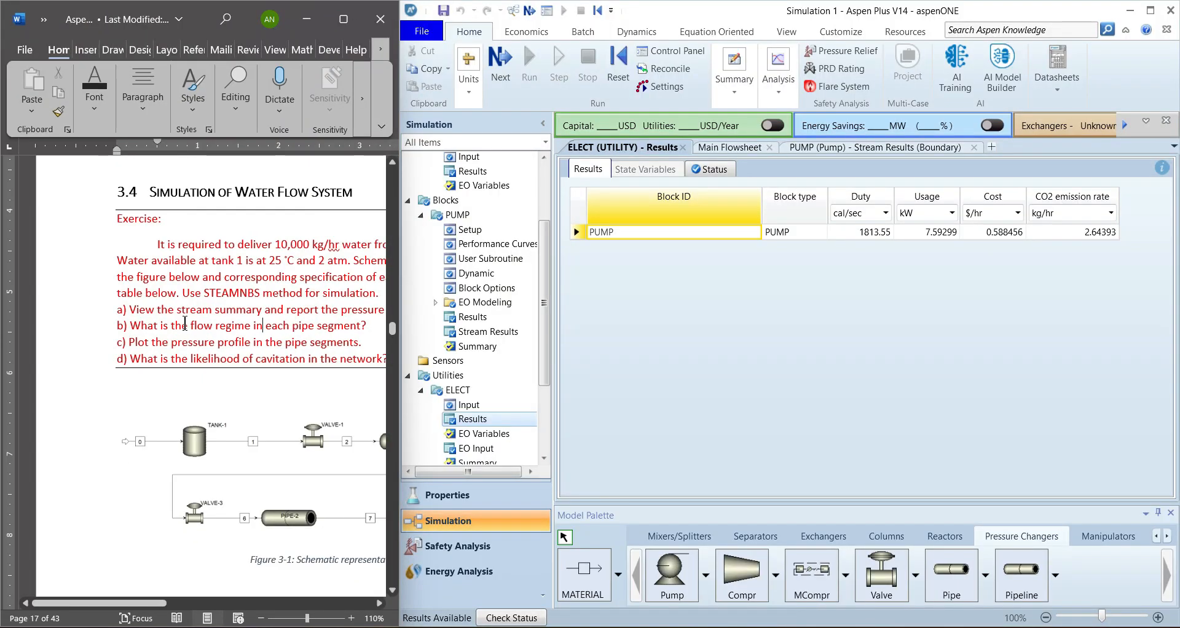
Step: Zoom the Word document out to 80% and read the pipe network segment specifications in Table 3-4
ctrl+scroll(185, 323, down, 3)
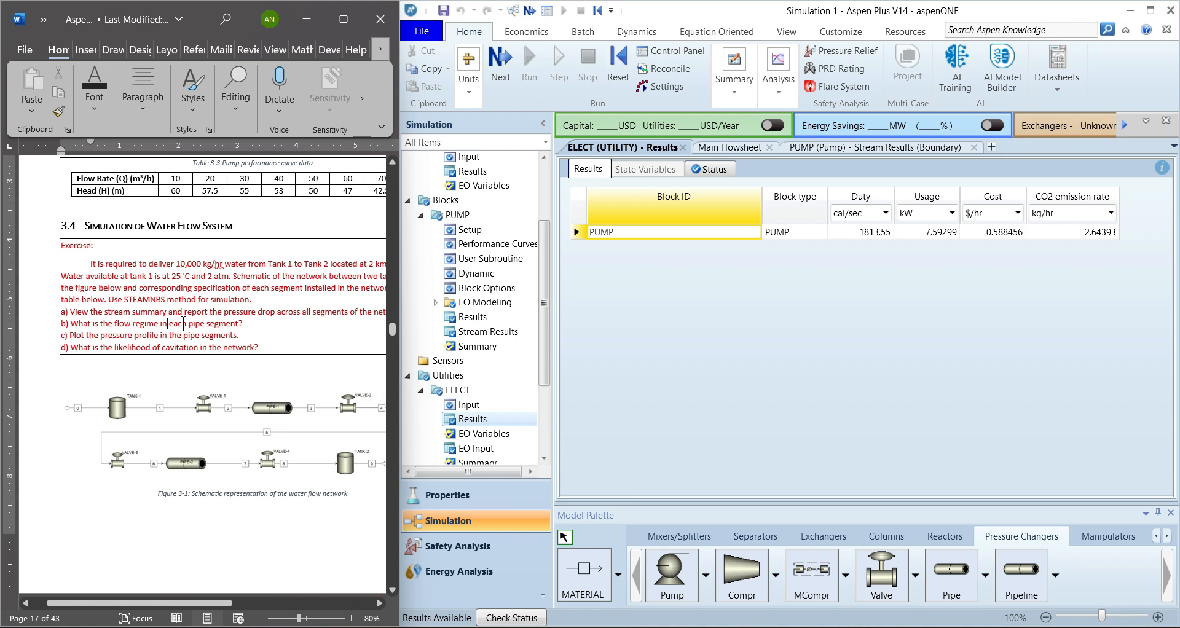
scroll(183, 323, down, 5)
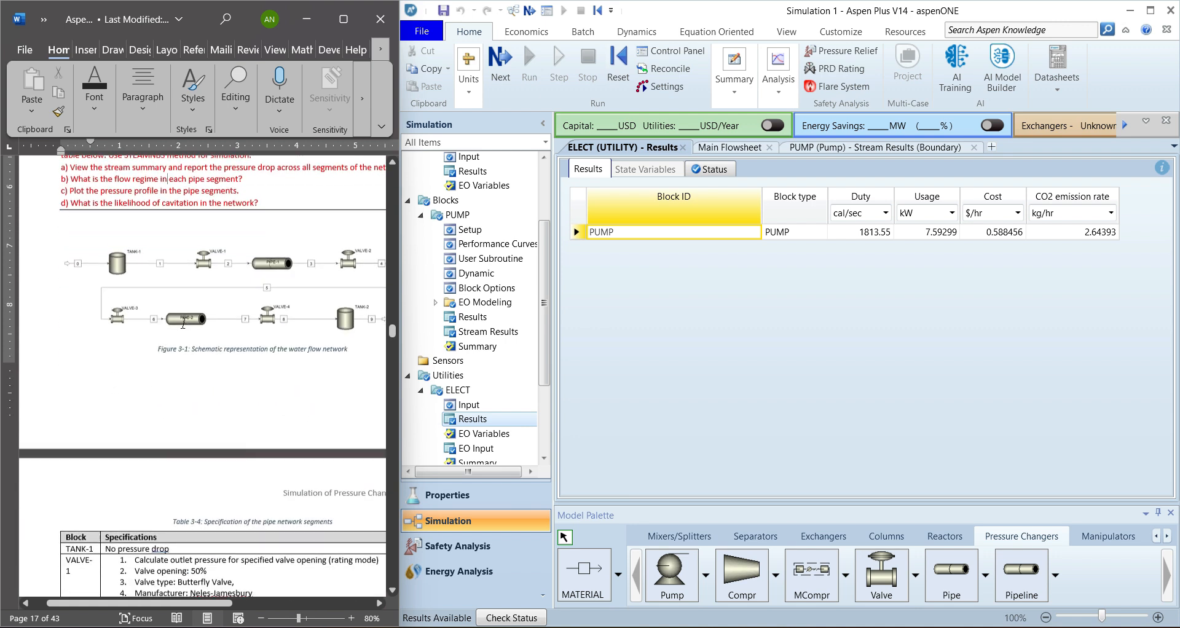
scroll(183, 324, down, 5)
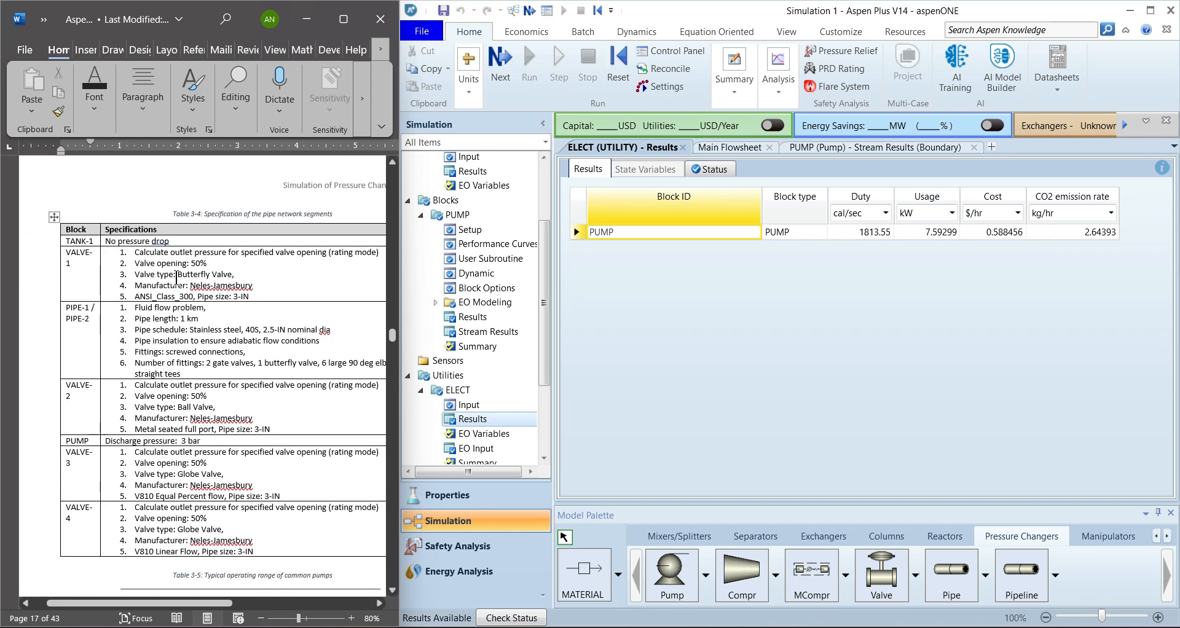
scroll(307, 455, right, 2)
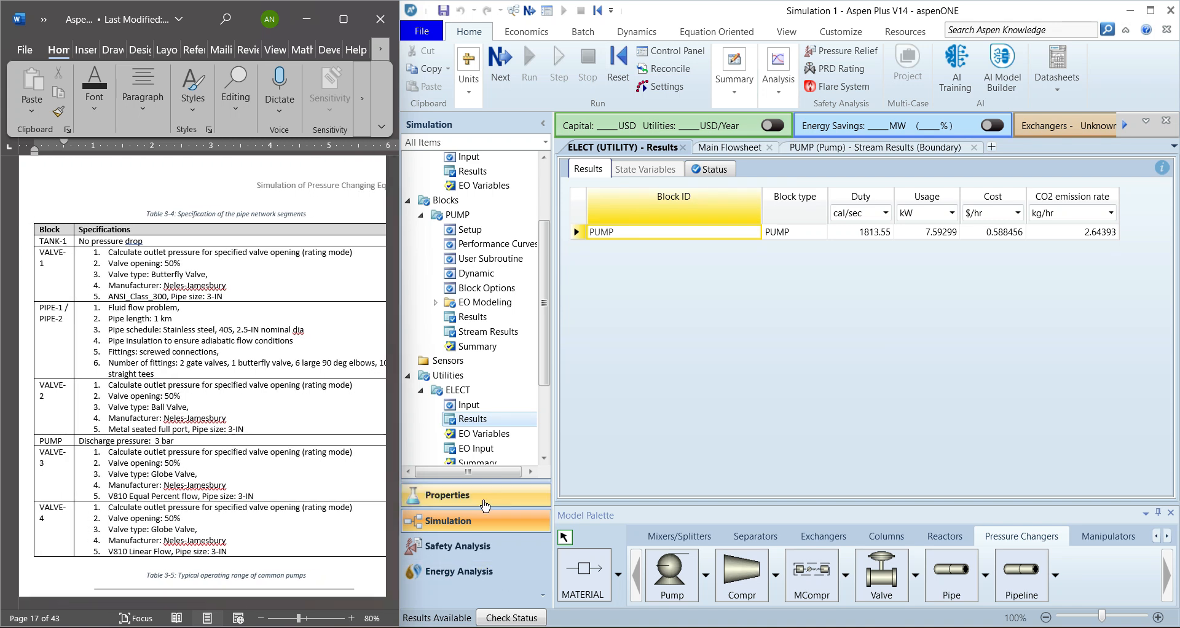
Step: In the Aspen Plus properties environment, set the base property method to STEAMNBS and run the property calculations
click(463, 502)
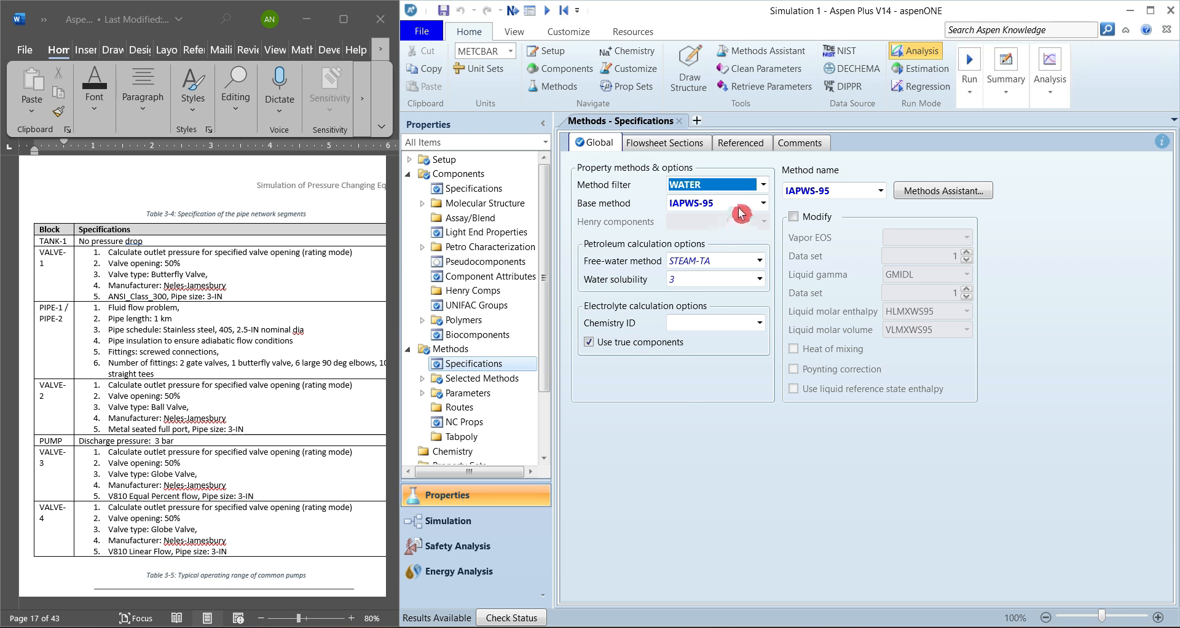
click(763, 204)
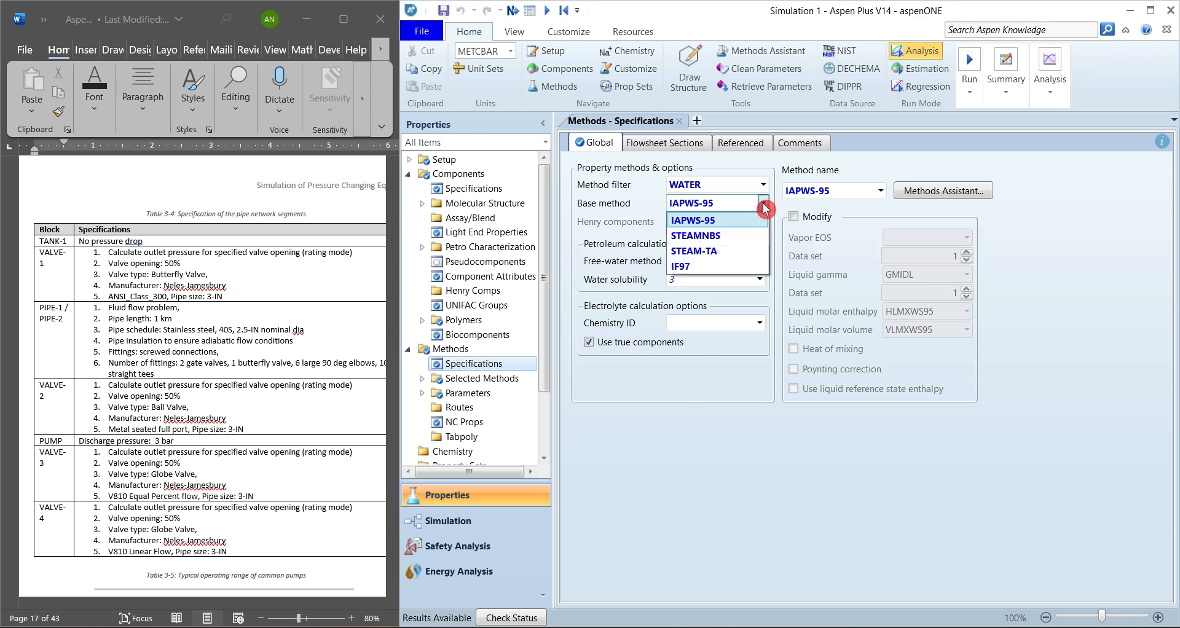
click(721, 236)
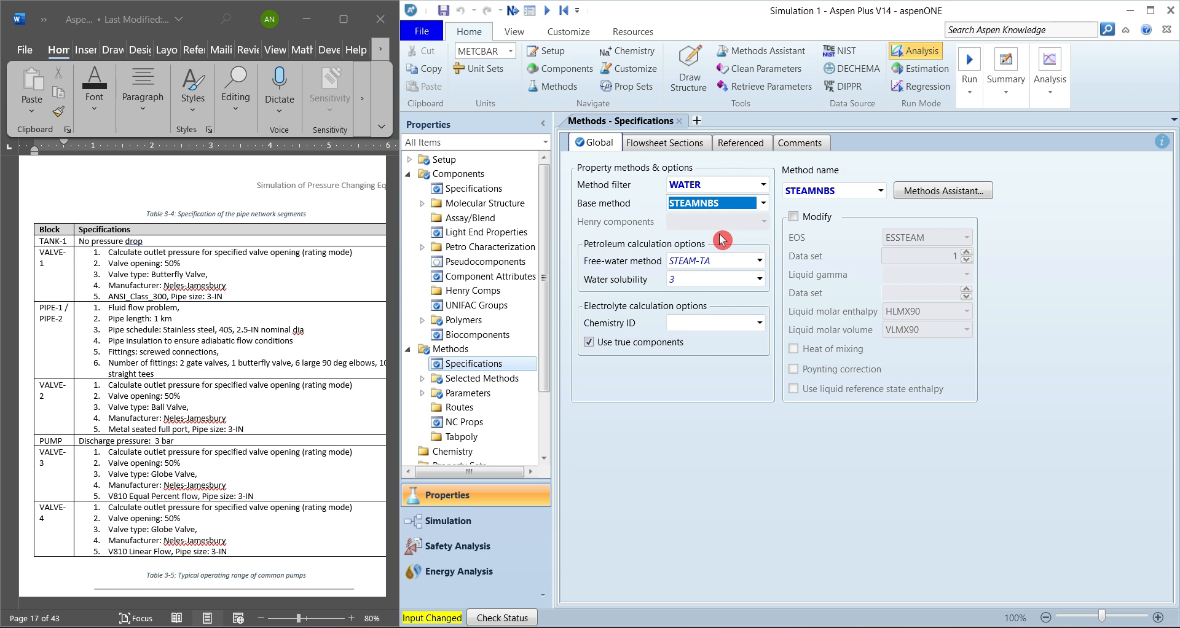
click(546, 11)
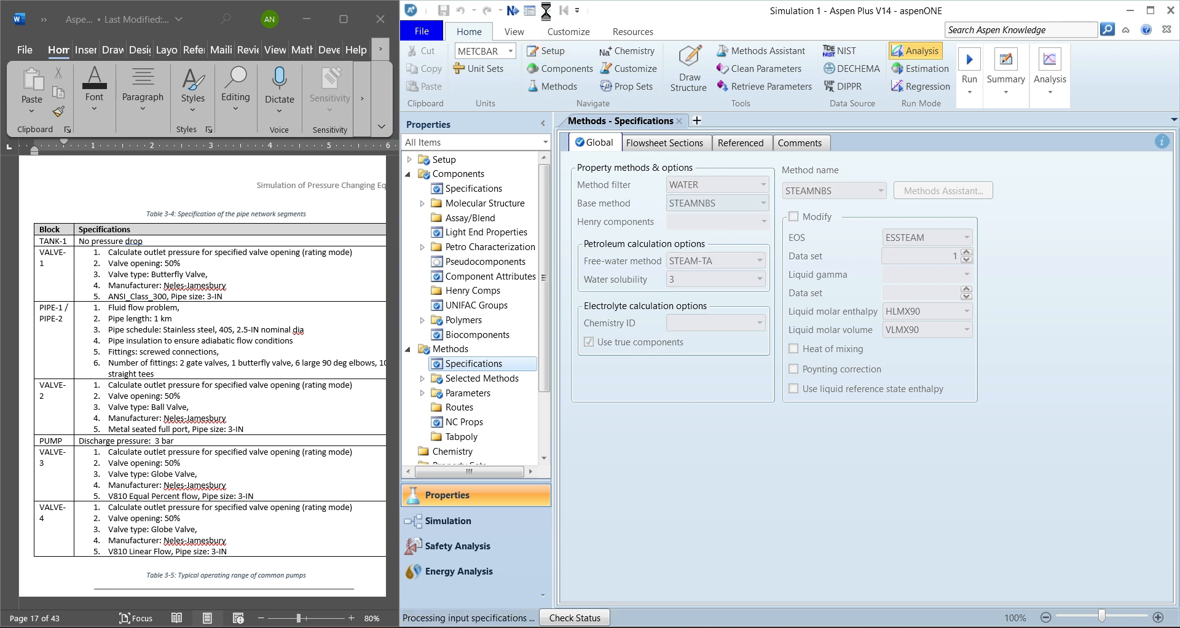
Step: Return to the simulation environment, close the ELECT and PUMP results, and delete the entire pump flowsheet with its streams
click(469, 515)
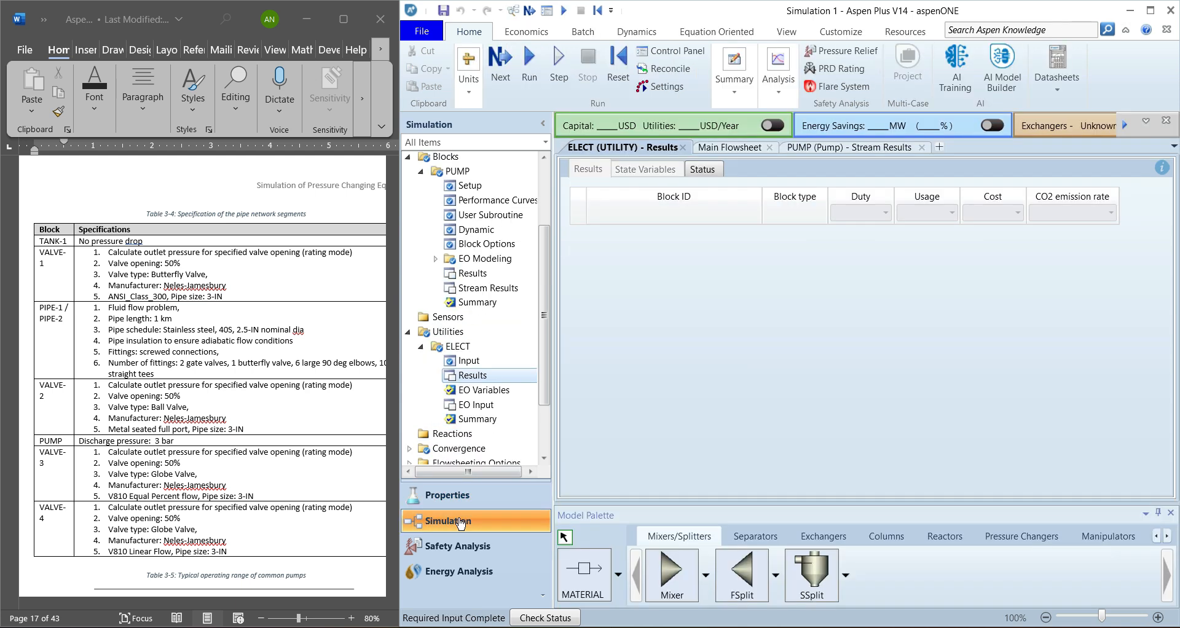
click(683, 148)
click(793, 147)
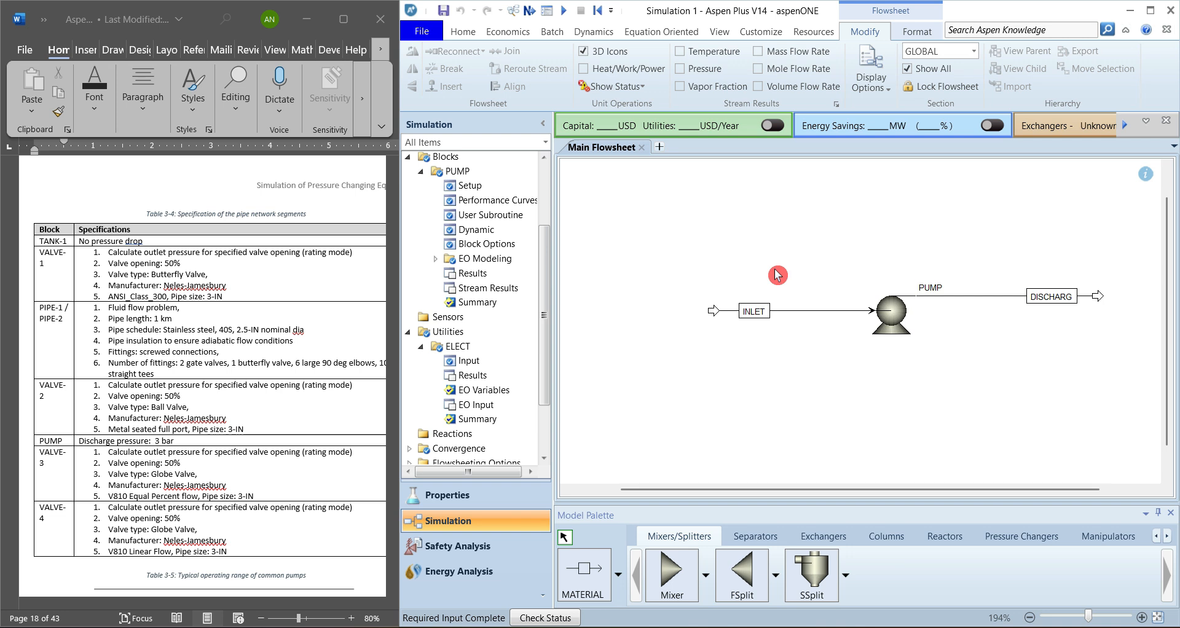
scroll(778, 274, down, 5)
drag(774, 263, 1030, 355)
key(Delete)
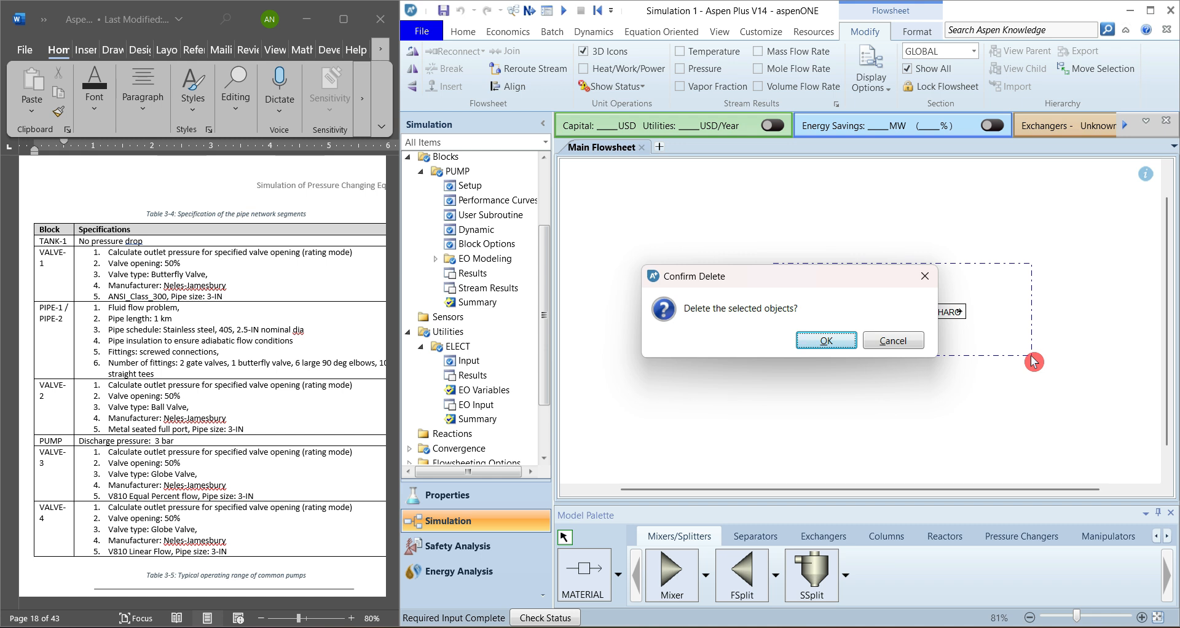
key(Return)
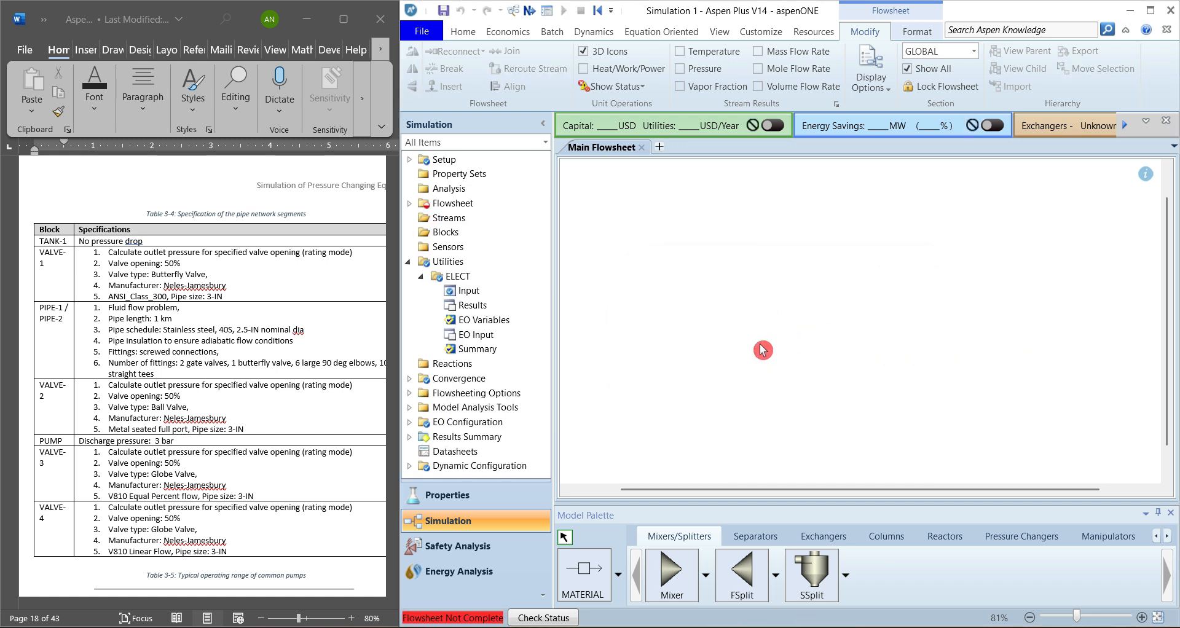
Step: Following Figure 3-1 in Word, add a Mixer block with the tank icon to the empty flowsheet and name it TANK1
scroll(316, 329, up, 5)
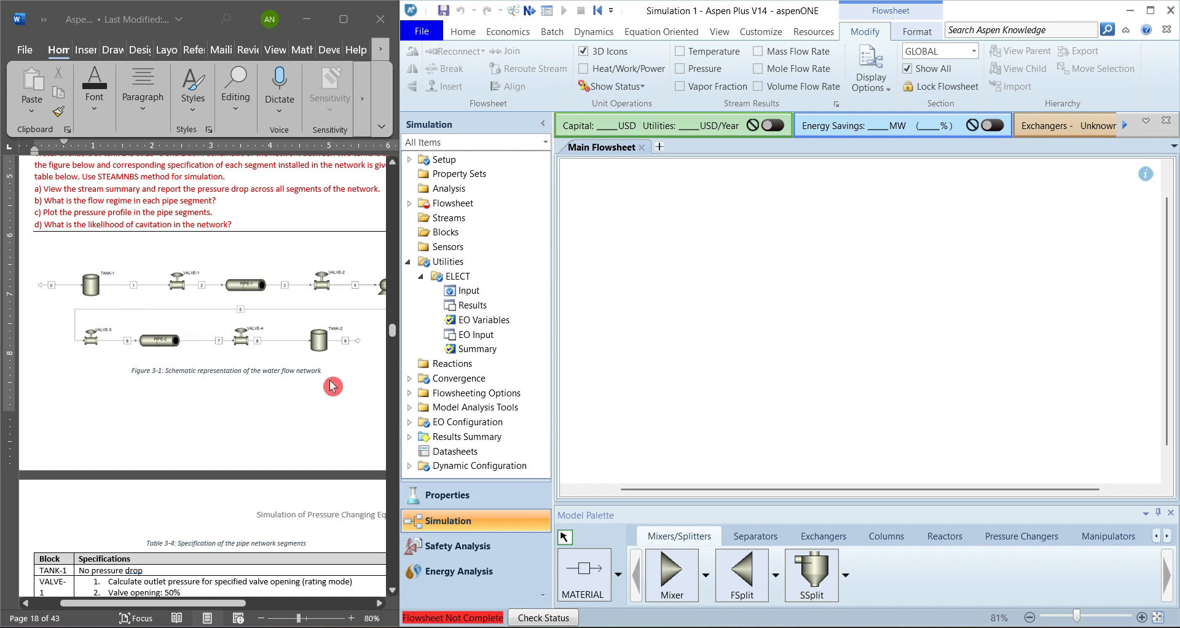
scroll(332, 386, right, 3)
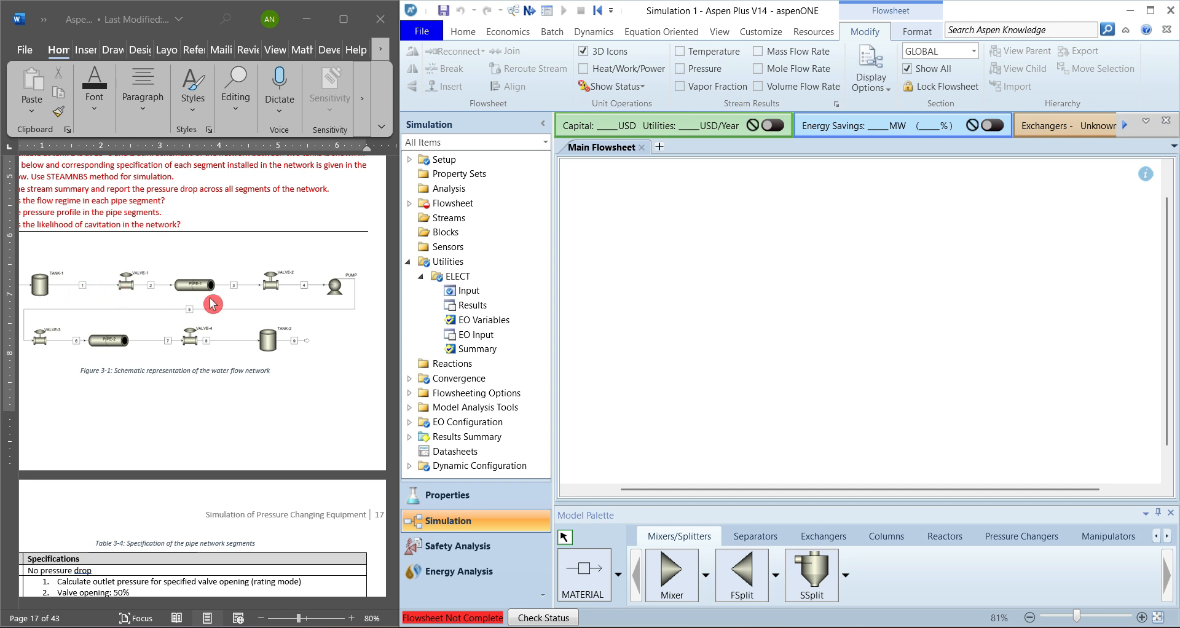
click(708, 578)
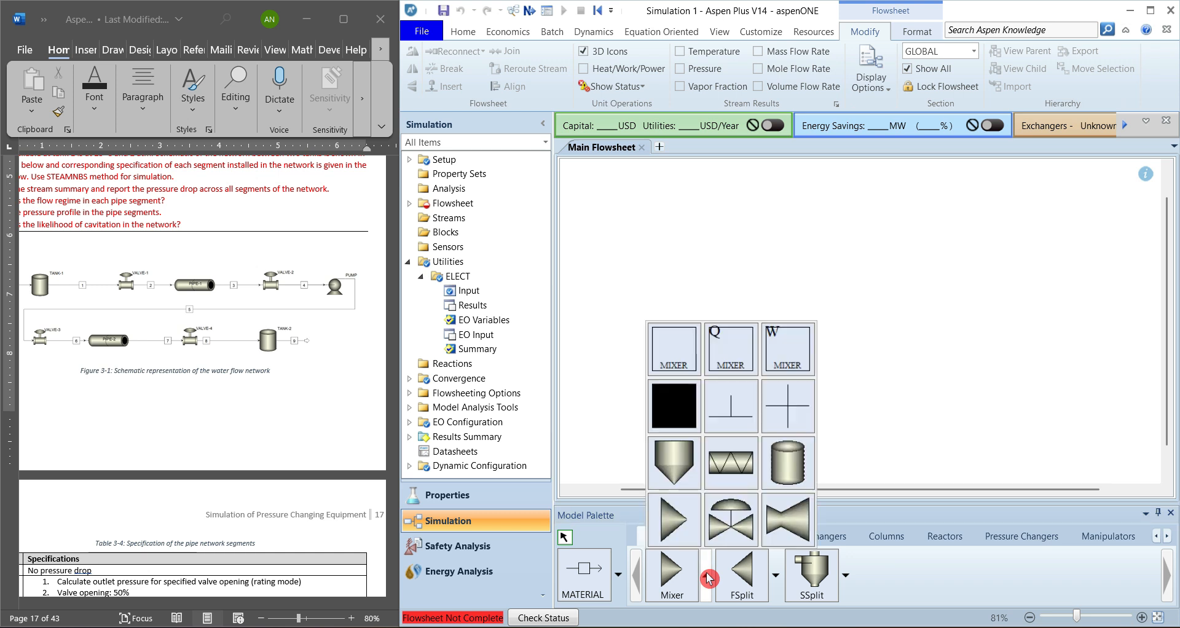
click(791, 471)
click(617, 263)
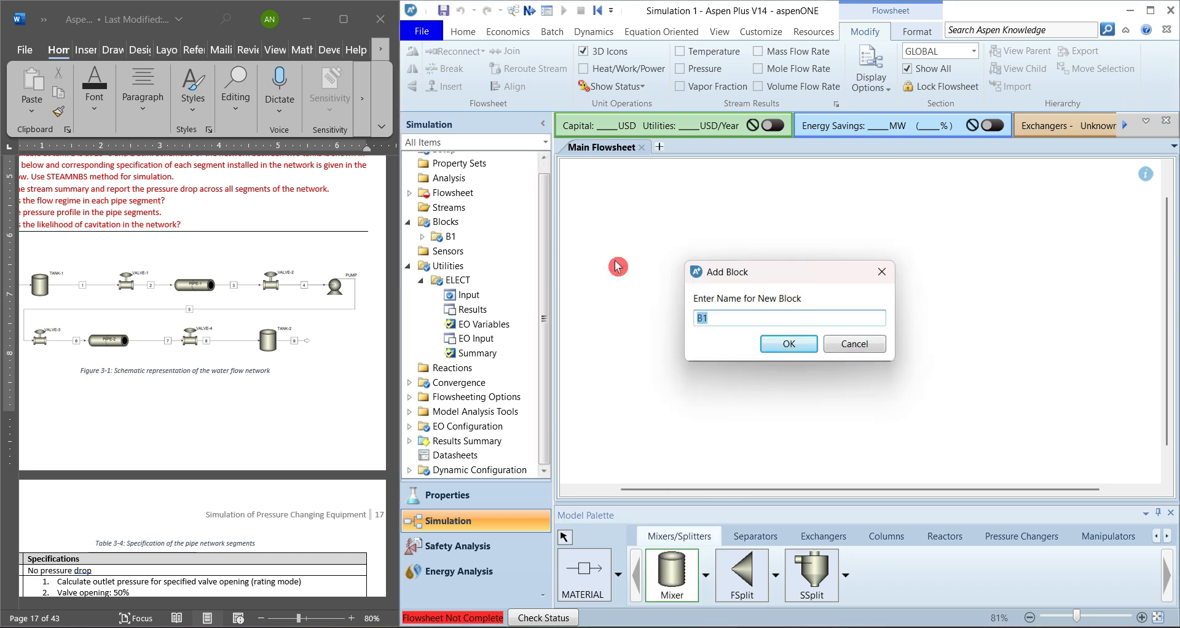
text(TANK1)
key(Return)
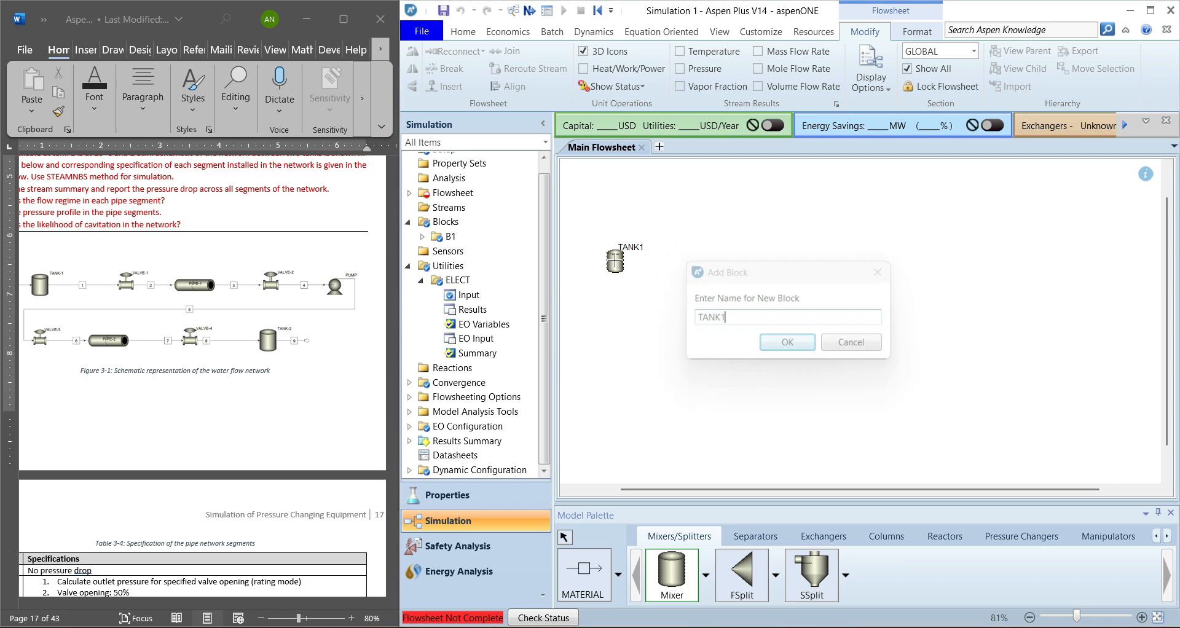
Step: Add a Valve block after TANK1 in the upper row of the flowsheet and name it VALVE1
click(1022, 536)
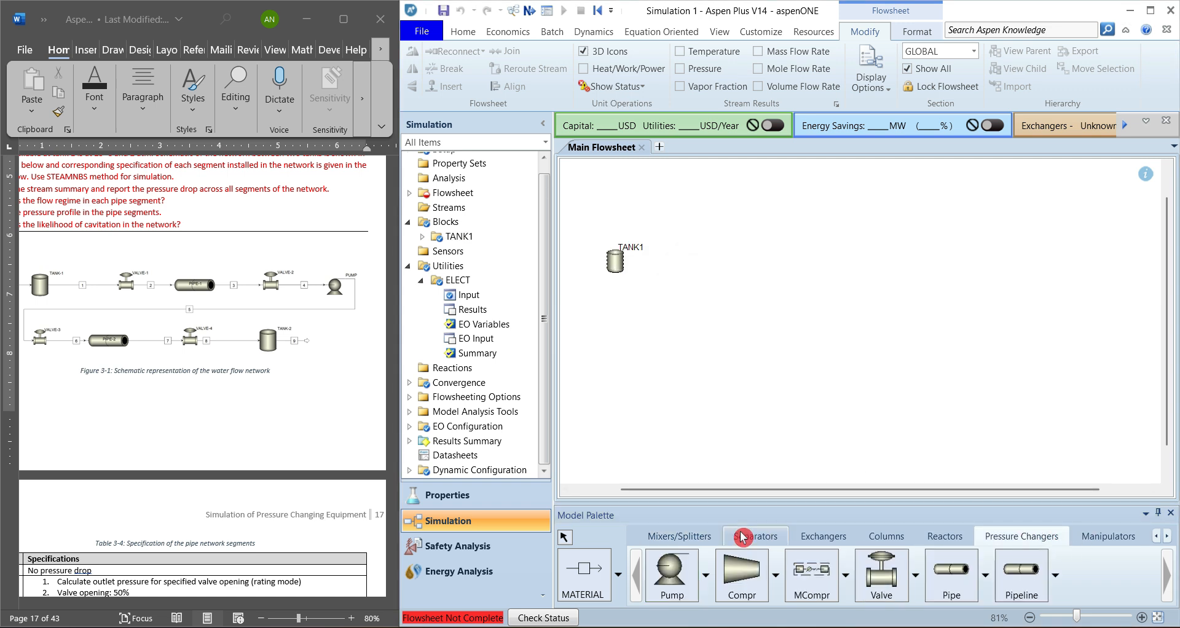
click(885, 584)
click(743, 267)
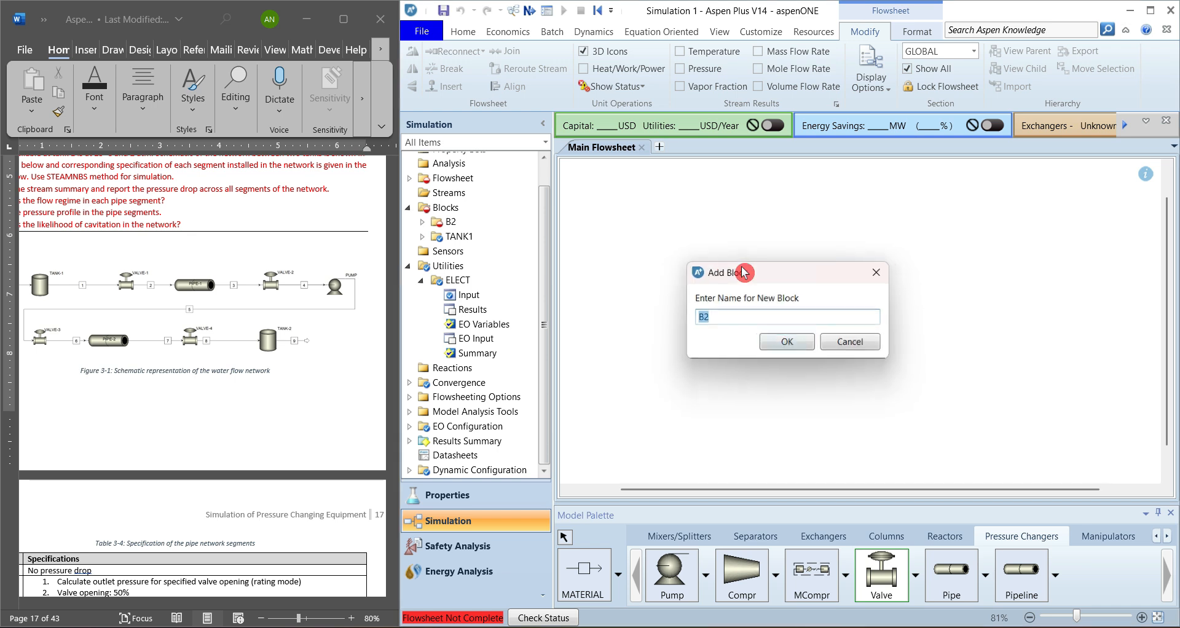
text(VALVE)
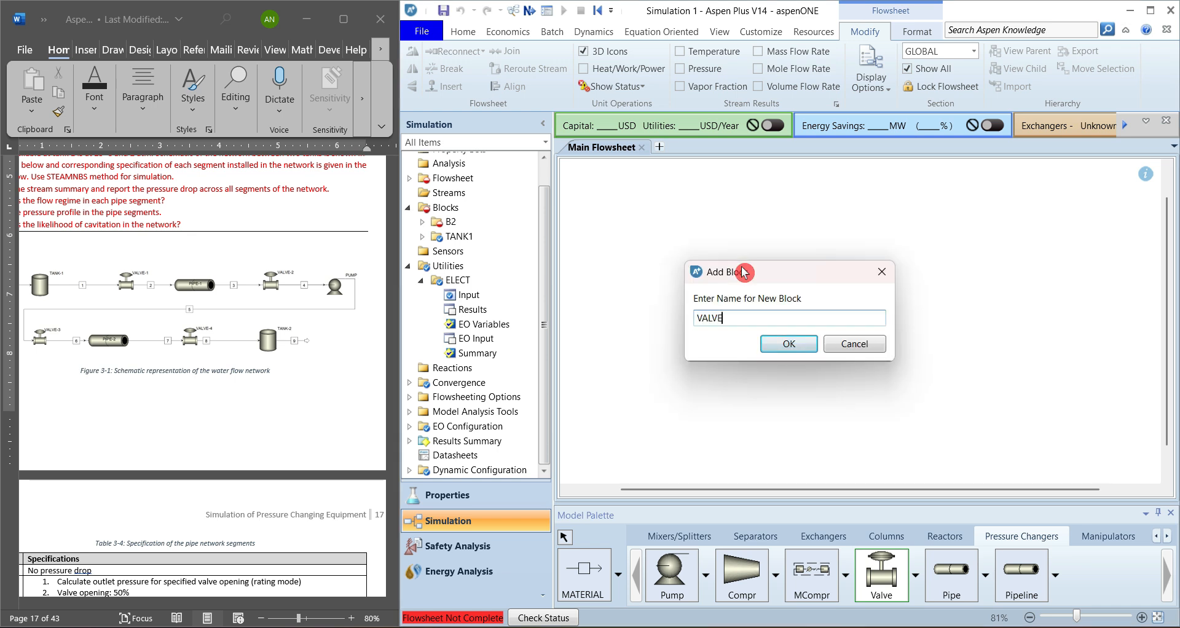
text(1)
key(Return)
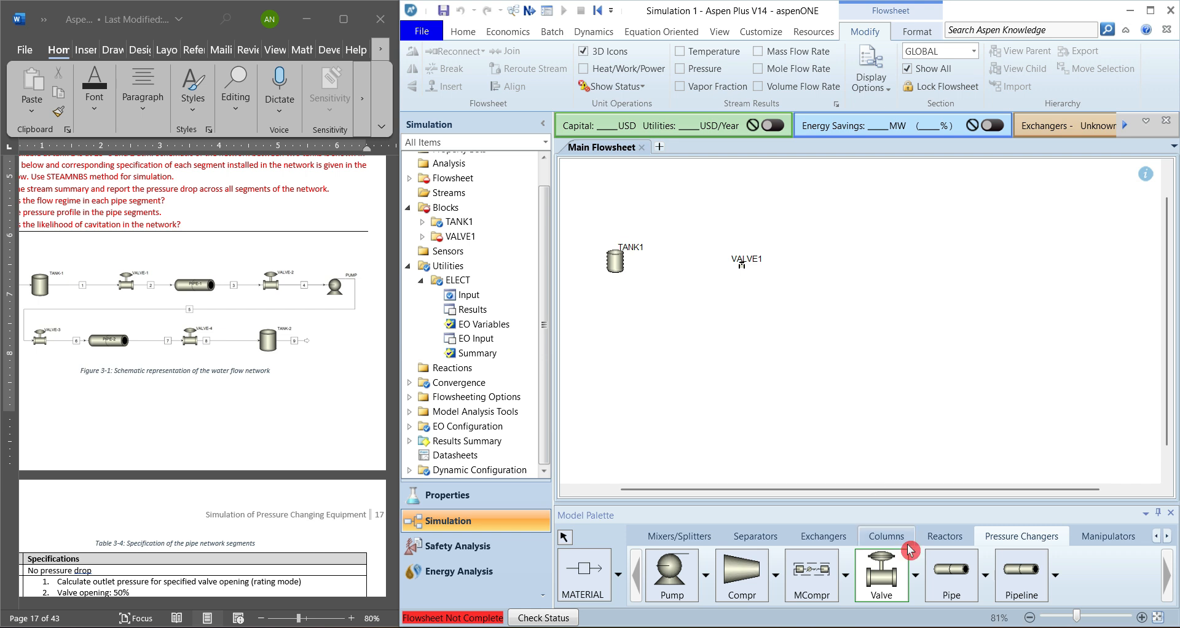
Step: Add three more Valve blocks: VALVE2 in the upper row, and VALVE3 and VALVE4 in a lower row
click(936, 264)
text(VALVE2)
key(Return)
click(655, 381)
text(VALVE3)
key(Return)
click(891, 401)
text(VALVE4)
key(Return)
Step: Add a second Mixer block with the tank icon at the end of the lower row and name it TANK2
click(679, 535)
click(672, 574)
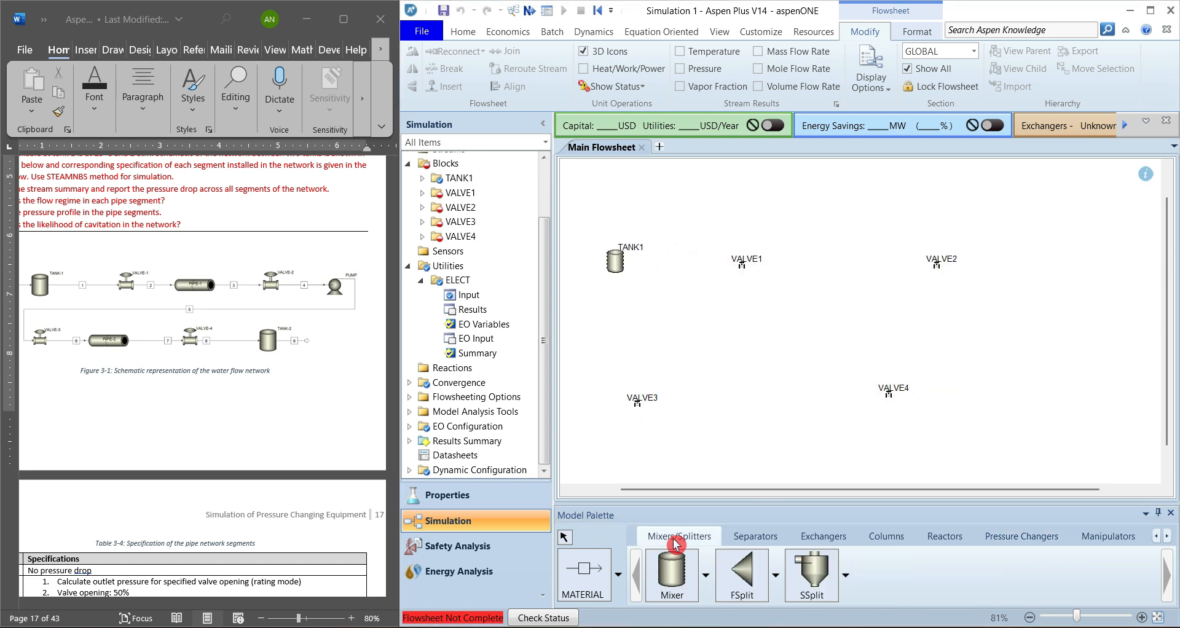
click(1073, 386)
text(TANK2)
key(Return)
Step: Add Pipe blocks named PIPE1 between VALVE1 and VALVE2 and PIPE2 between VALVE3 and VALVE4
click(1022, 536)
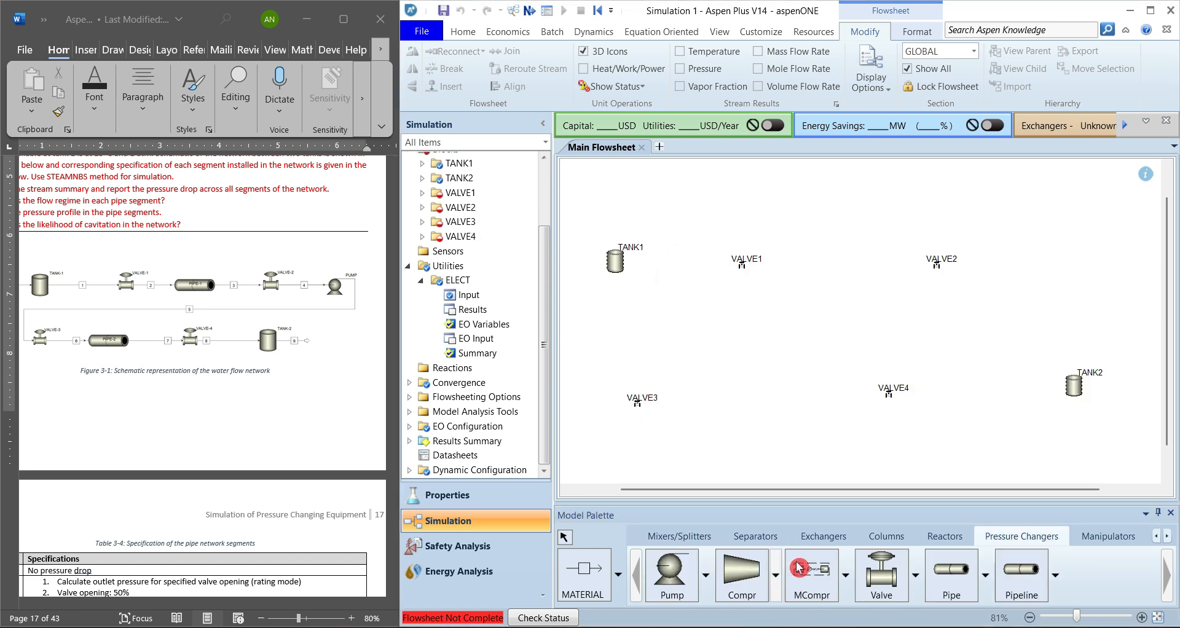
click(951, 575)
click(854, 261)
text(PIPE2)
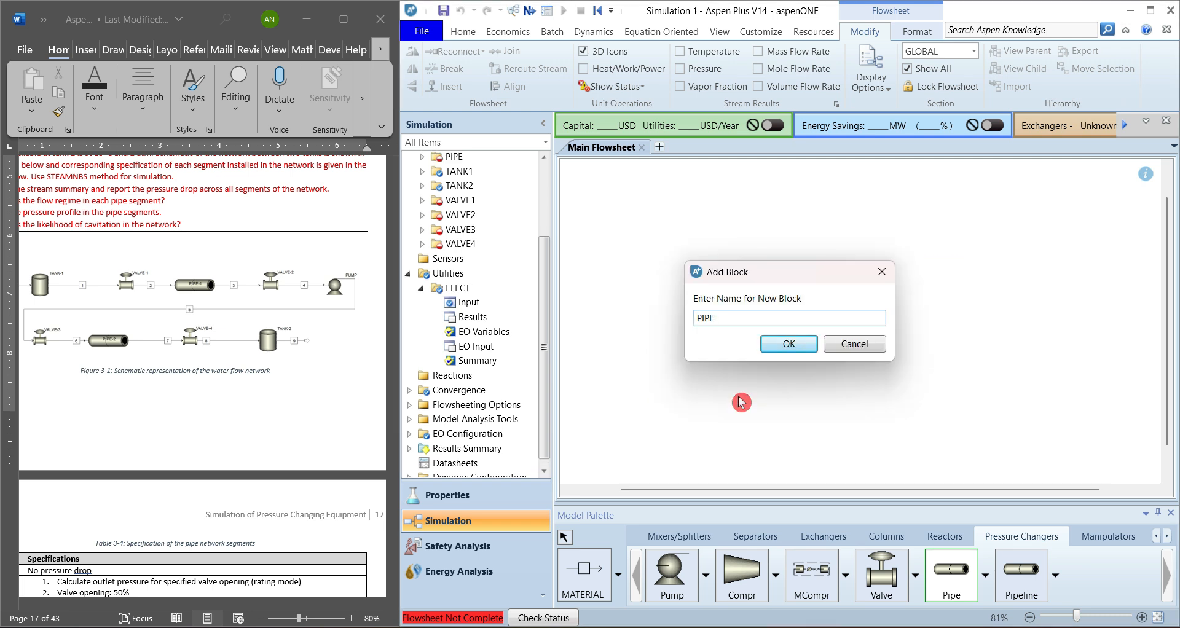
key(Return)
Step: Add a Pump block at the end of the upper row, after VALVE2, and name it PUMP
click(672, 575)
click(1088, 266)
text(PUMP)
key(Return)
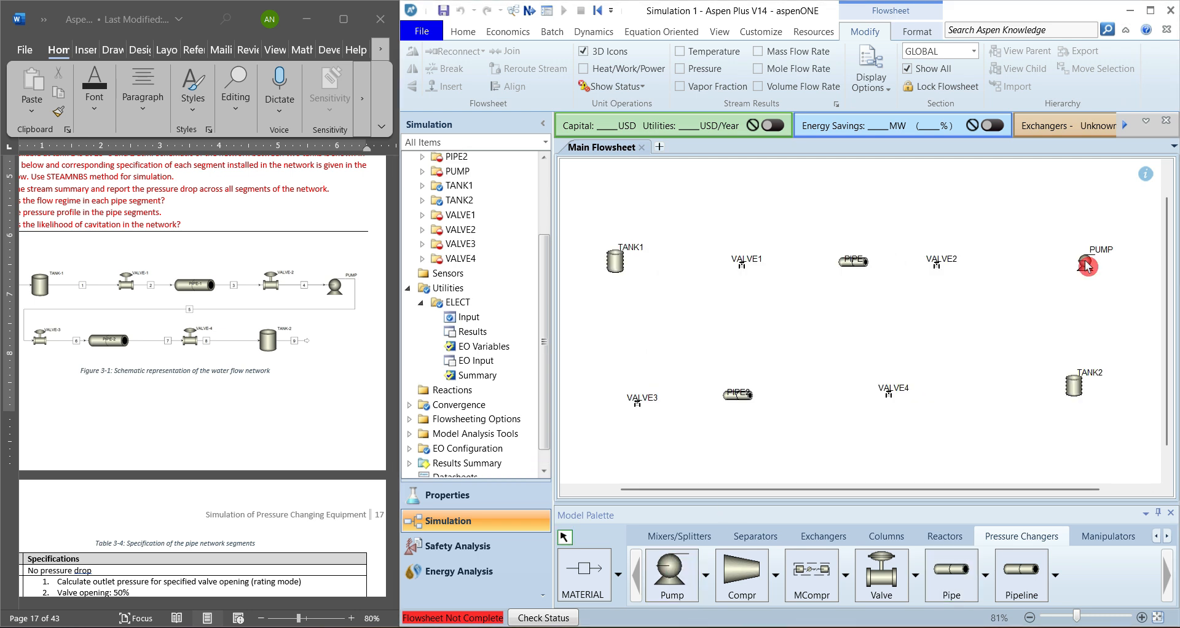
Step: Draw a material feed stream into TANK1 and name it 0
click(584, 575)
click(602, 261)
click(572, 263)
text(0)
key(Return)
Step: Connect TANK1, VALVE1, PIPE1, VALVE2 and PUMP in sequence with material streams 1 to 4
click(628, 261)
click(732, 266)
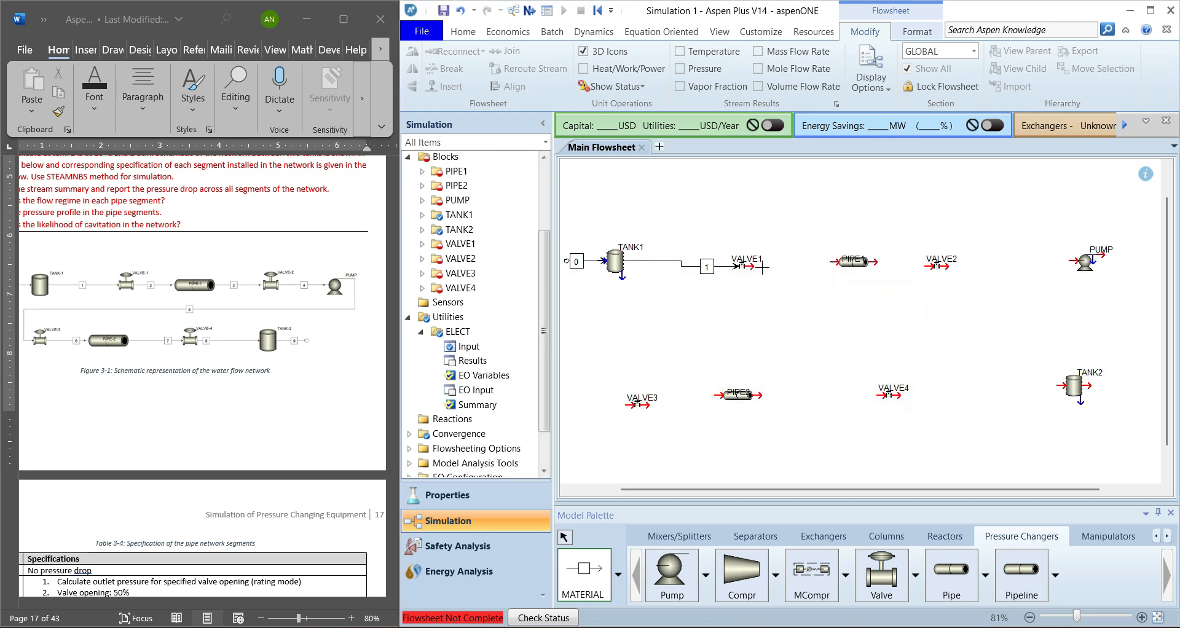
click(744, 265)
click(836, 262)
click(868, 262)
click(930, 266)
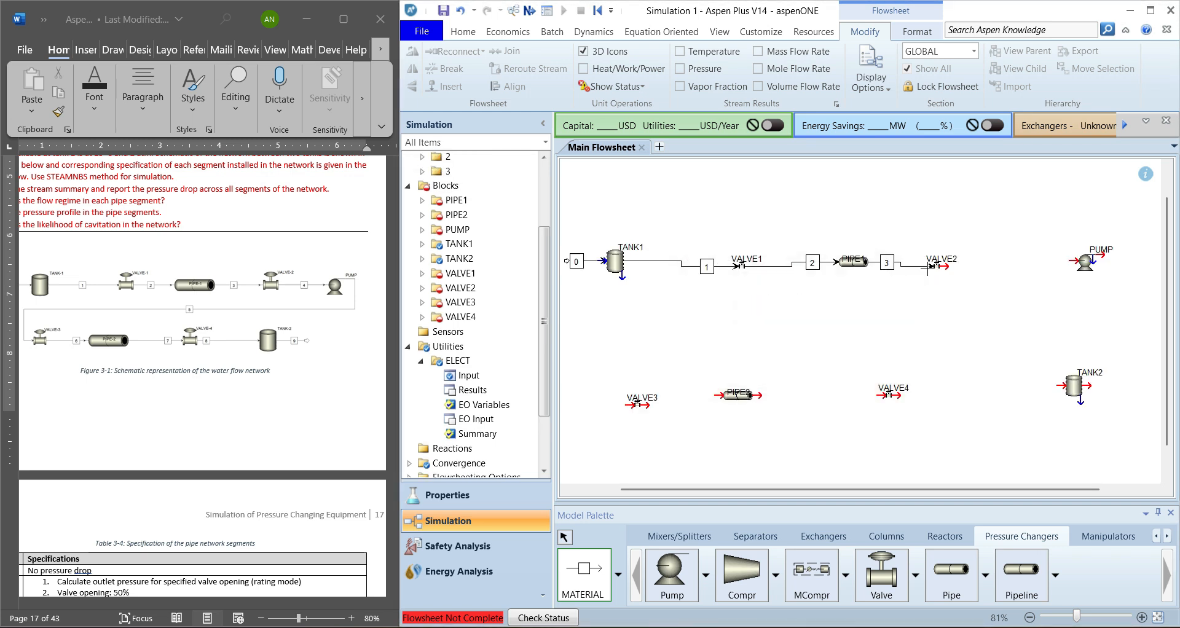
click(938, 266)
click(1075, 261)
key(Return)
Step: Connect PUMP, VALVE3, PIPE2, VALVE4 and TANK2 in sequence with material streams 5 to 8
click(1102, 254)
click(628, 405)
key(Return)
click(639, 404)
click(719, 396)
key(Return)
click(759, 395)
click(880, 396)
key(Return)
click(899, 396)
click(1058, 386)
key(Return)
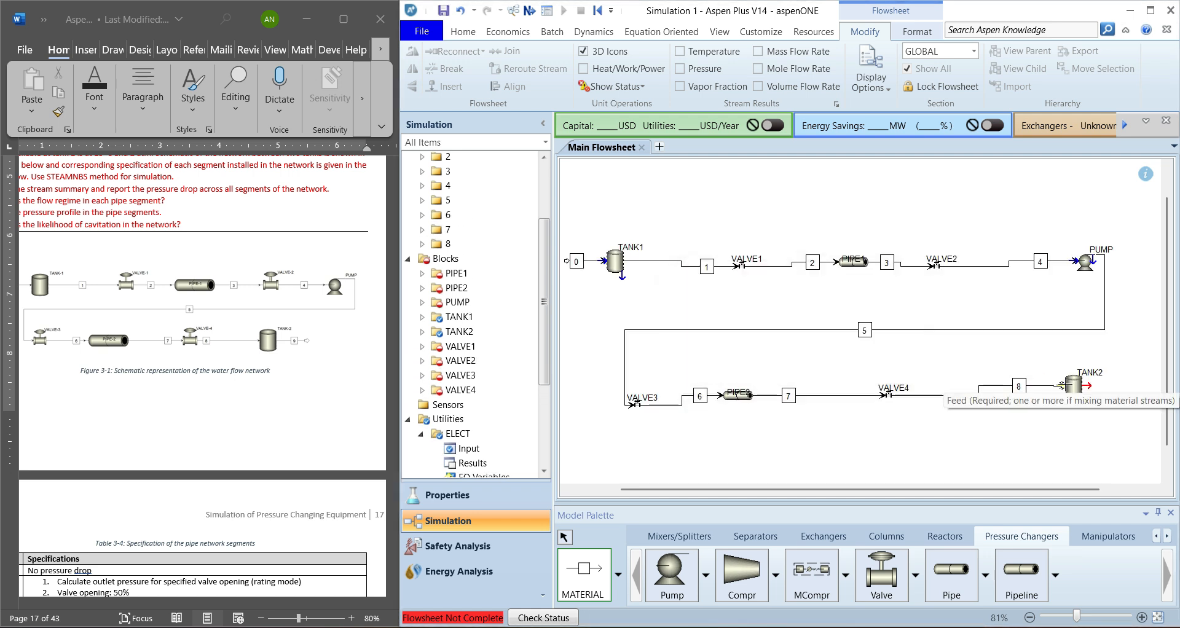
Step: Draw material product stream 9 out of TANK2 and finish placing streams
click(1080, 400)
click(1137, 385)
key(Return)
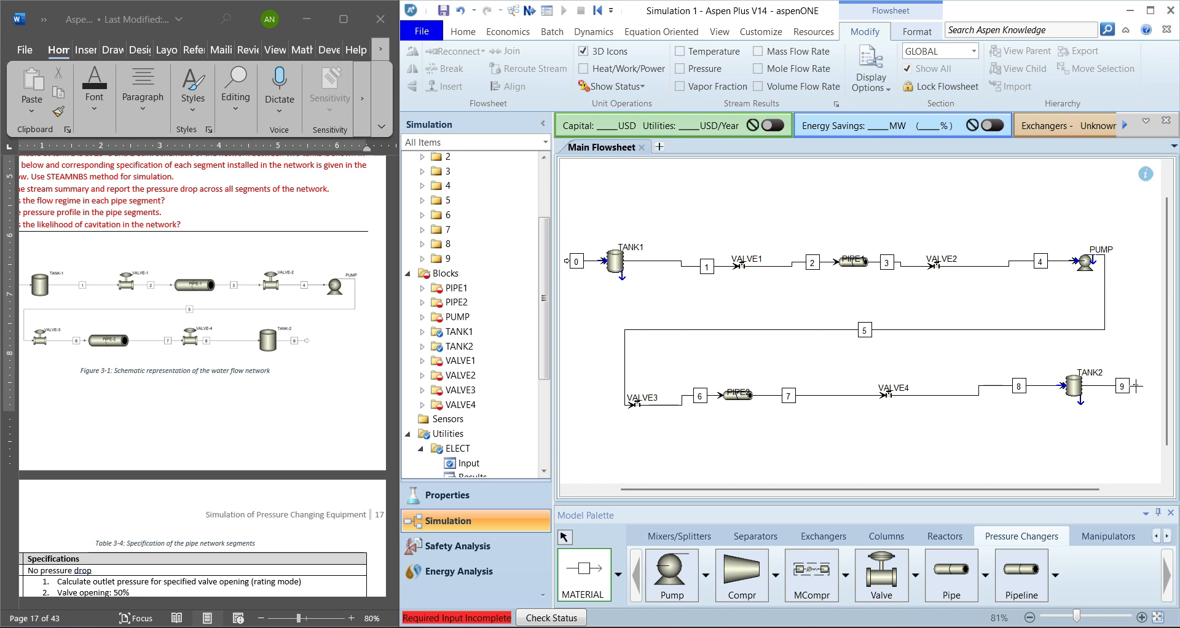
right_click(1138, 392)
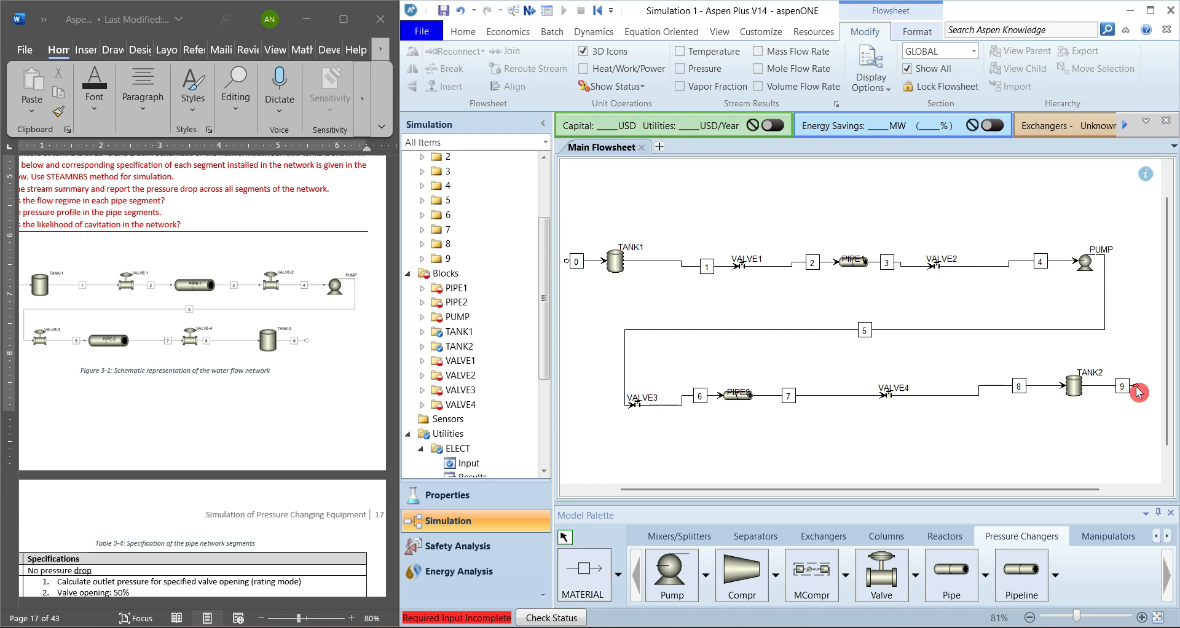
Step: Select the whole flowsheet and align its blocks and streams
click(1022, 453)
key(ctrl+a)
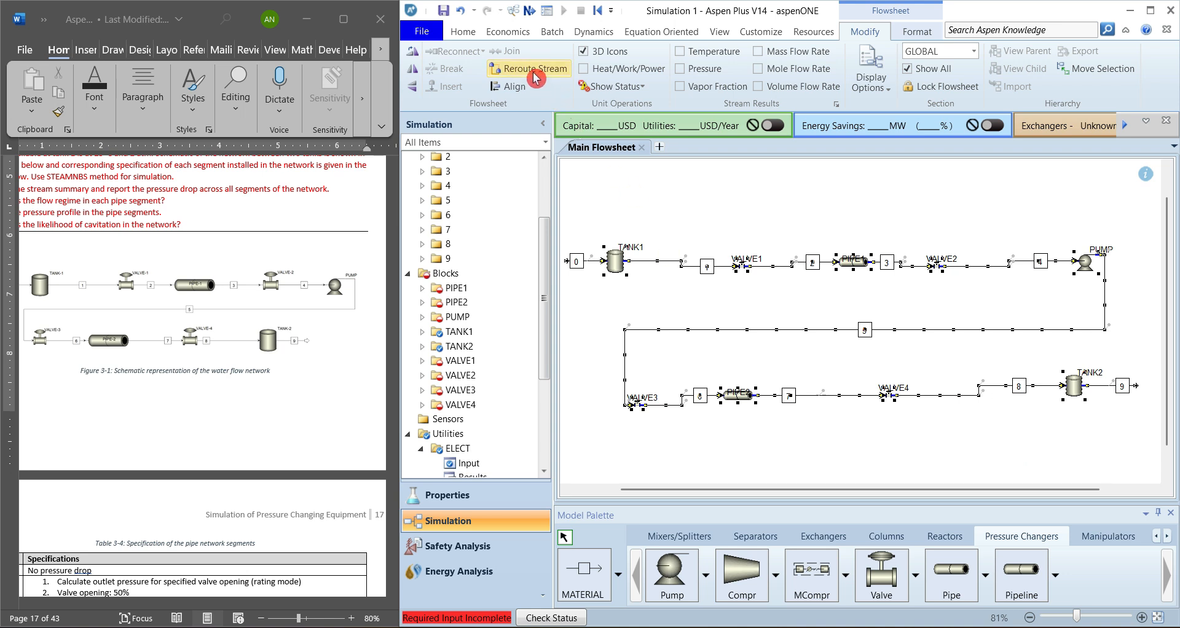
click(514, 88)
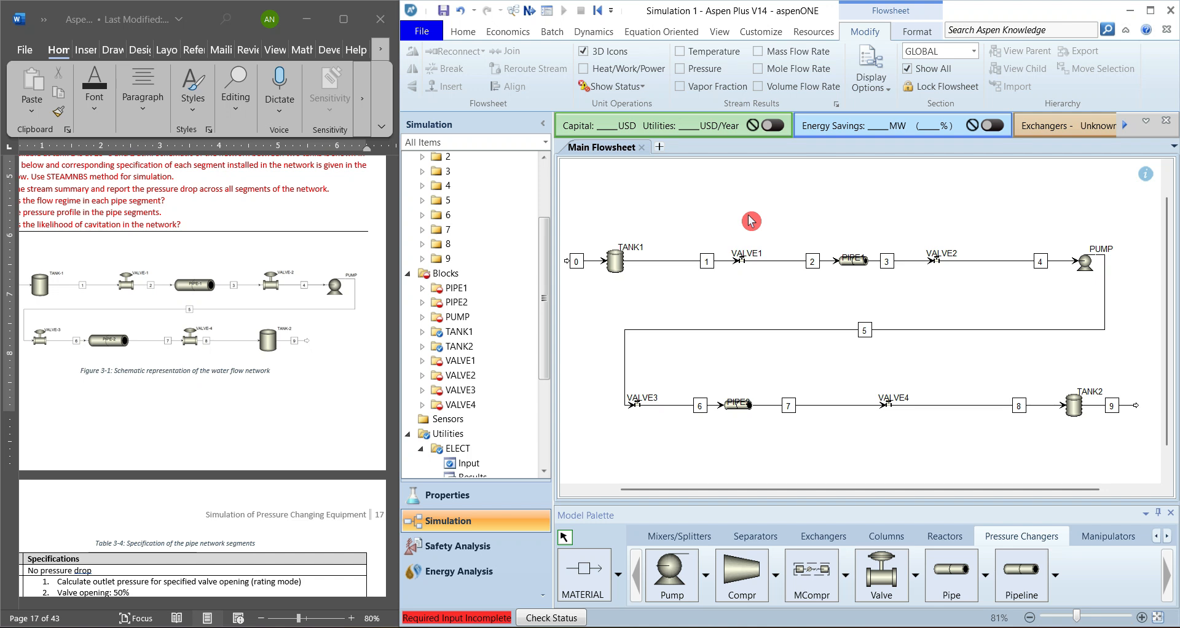
Step: Following the exercise text in Word, set feed stream 0 to a temperature of 25 C and a pressure of 2 atm
scroll(236, 345, up, 3)
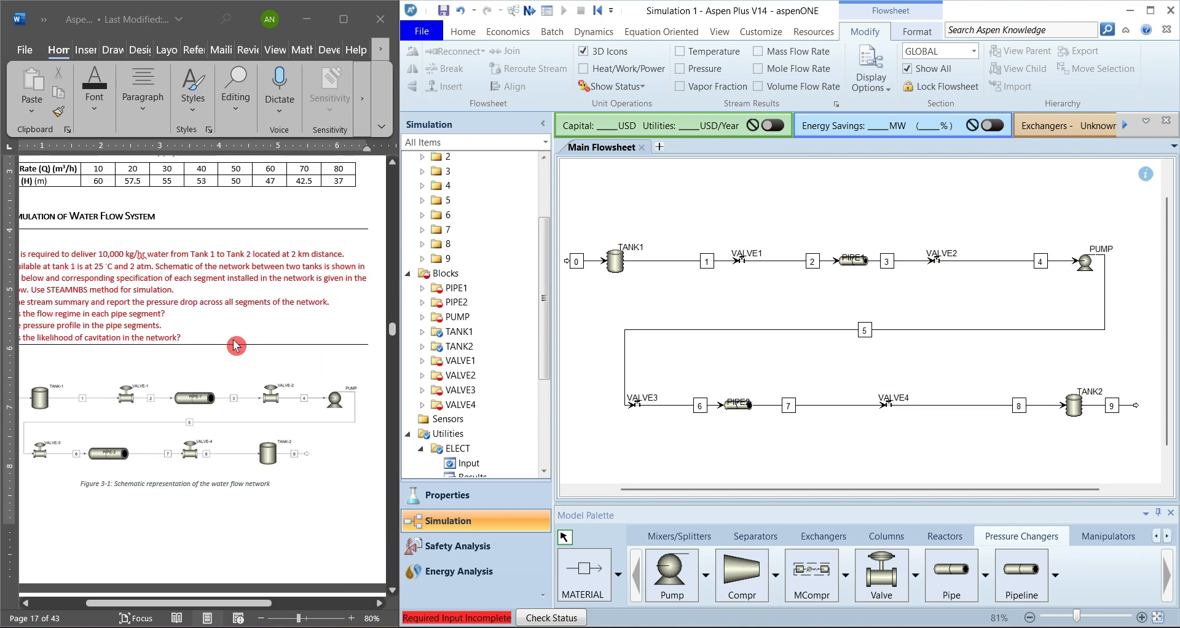
scroll(236, 346, left, 2)
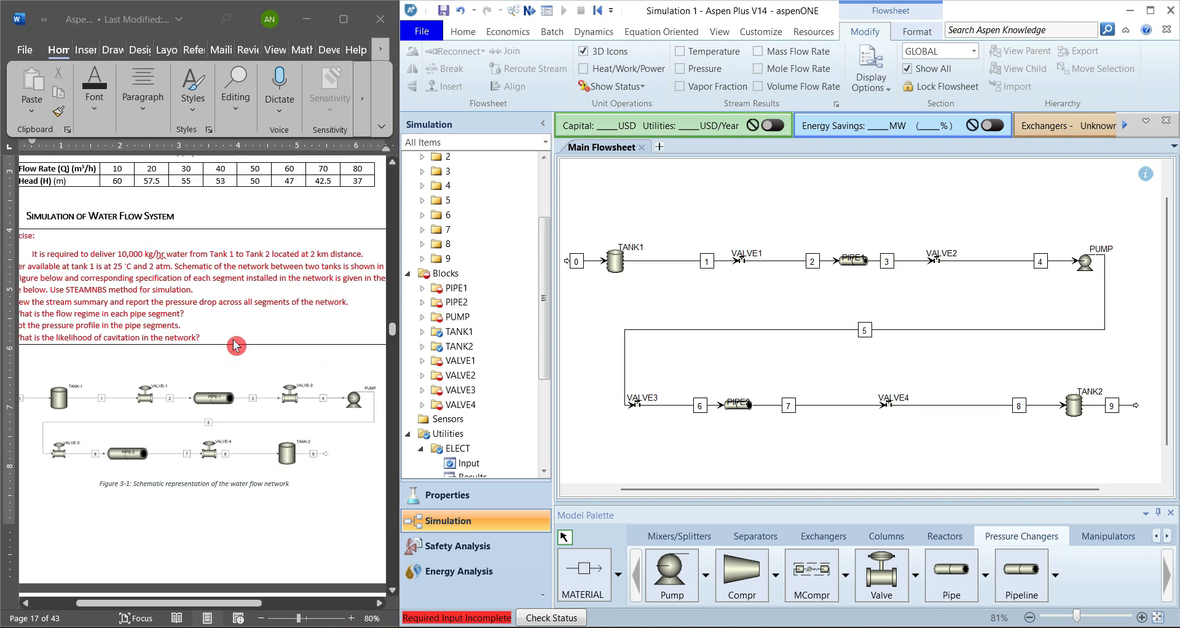
click(590, 259)
double_click(596, 258)
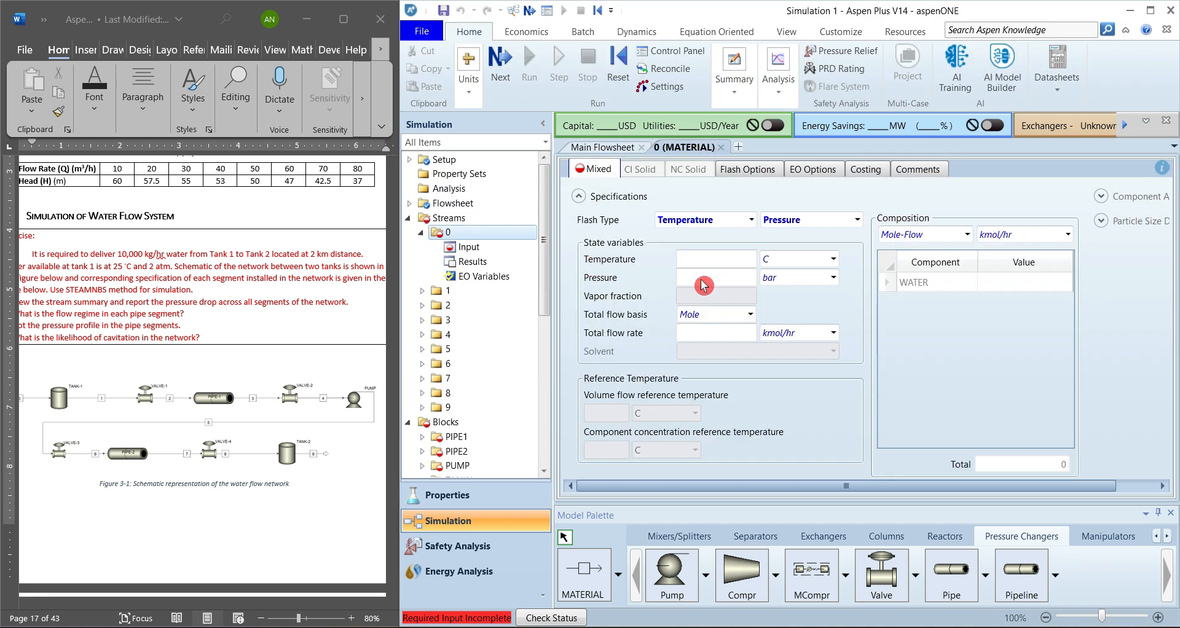
click(728, 259)
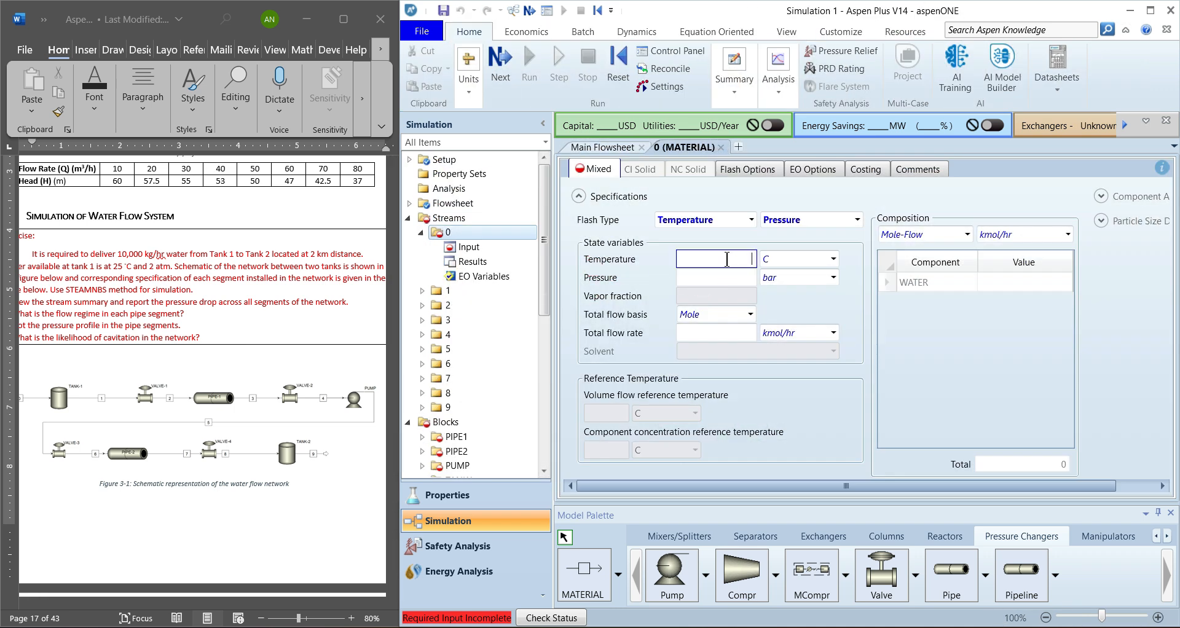
click(722, 280)
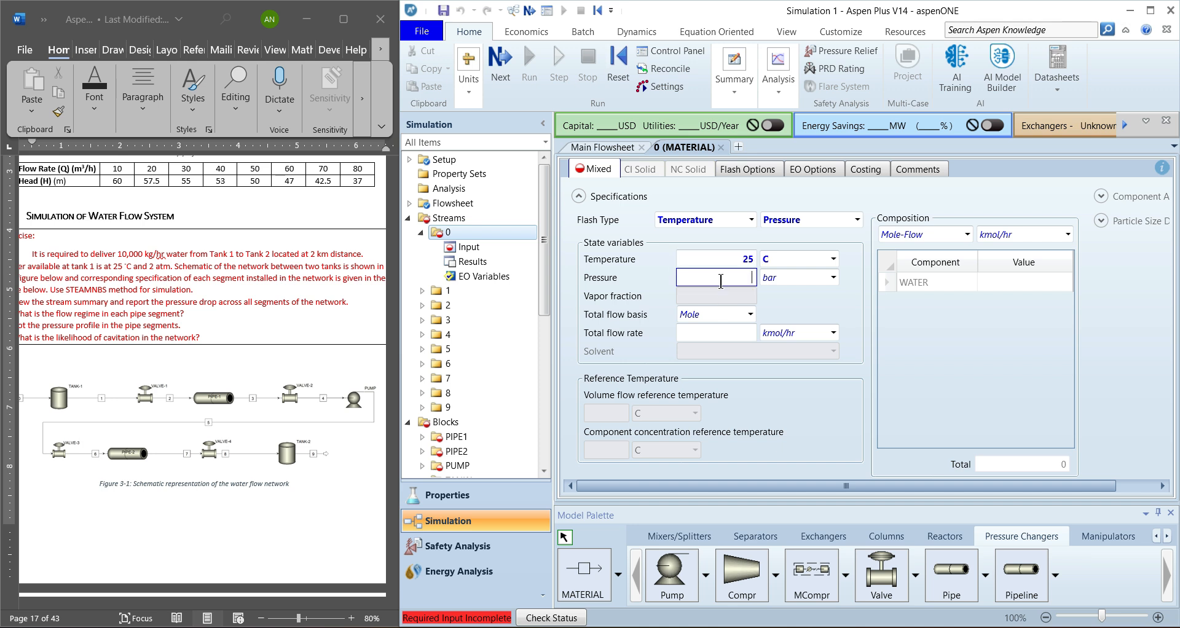
click(797, 280)
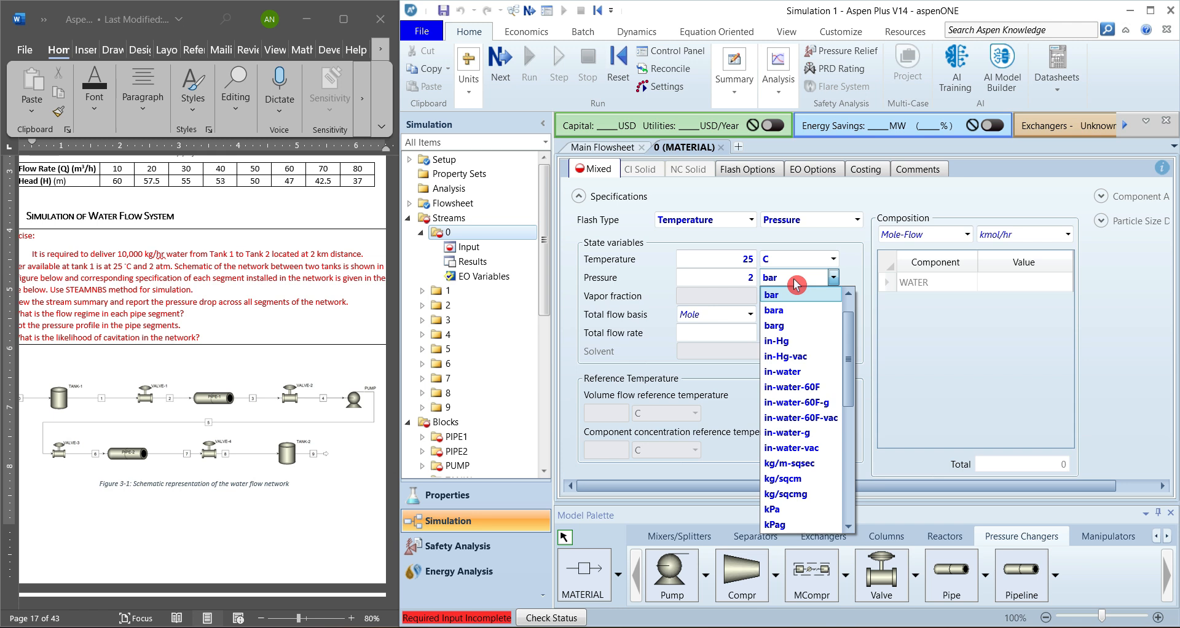
scroll(795, 284, up, 1)
click(792, 291)
Step: Specify stream 0's composition as Mole-Frac with a WATER value of 1
click(968, 239)
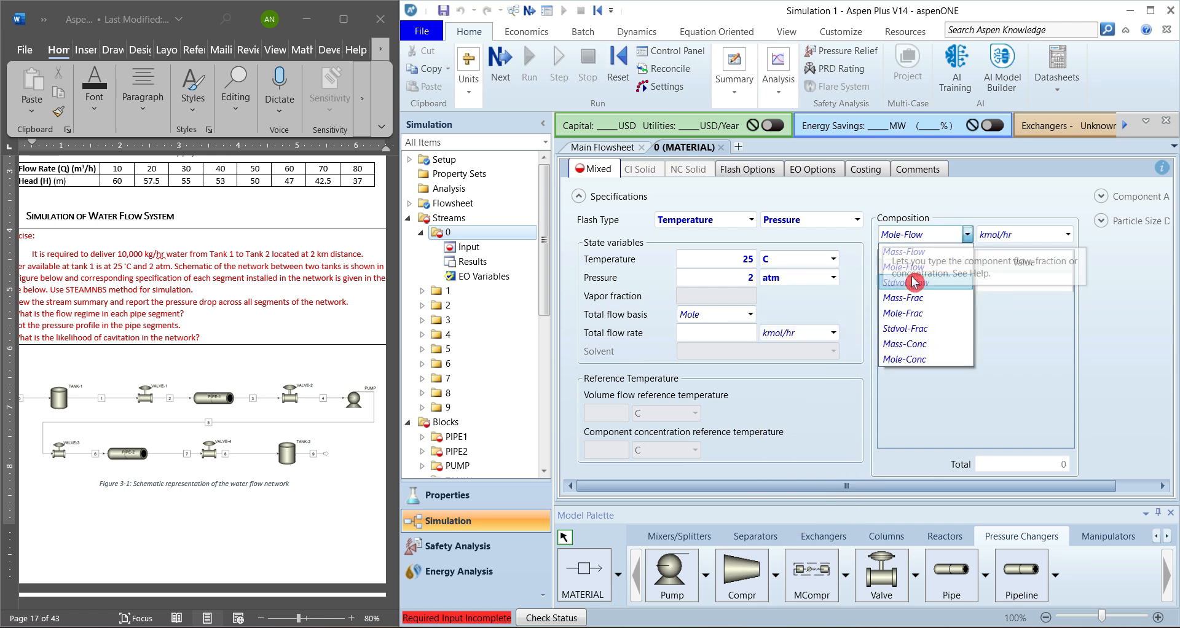
click(914, 313)
click(1028, 290)
text(1)
key(Return)
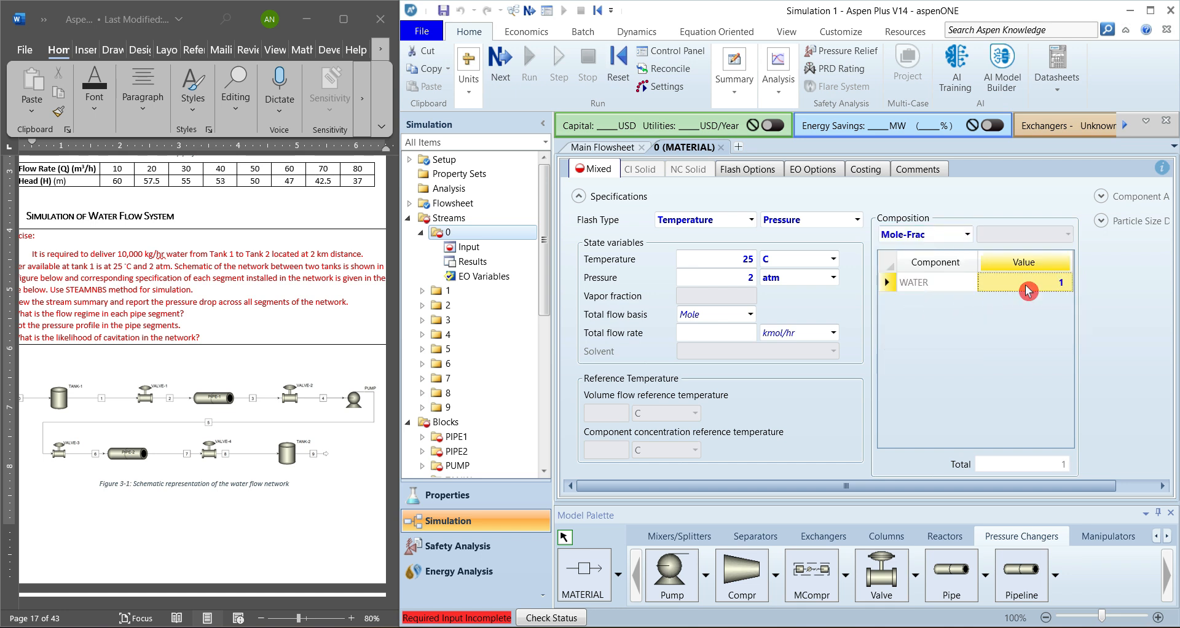
Step: Set stream 0's total flow to a mass basis of 10000 kg/hr and close its input form
click(725, 314)
click(701, 344)
click(721, 332)
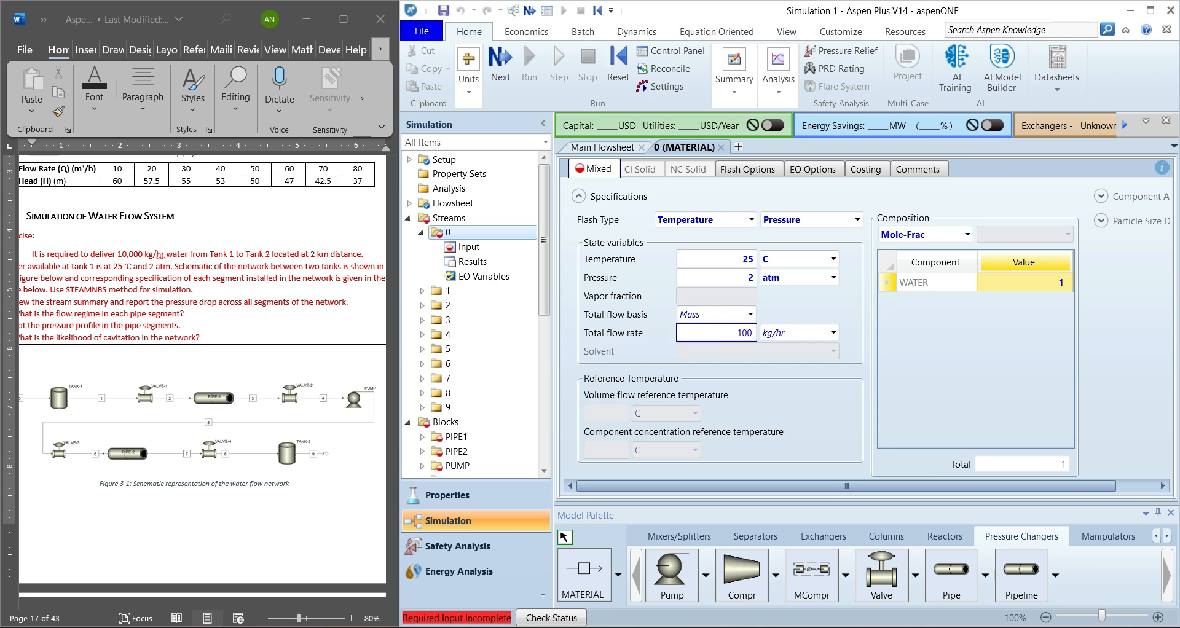
click(818, 389)
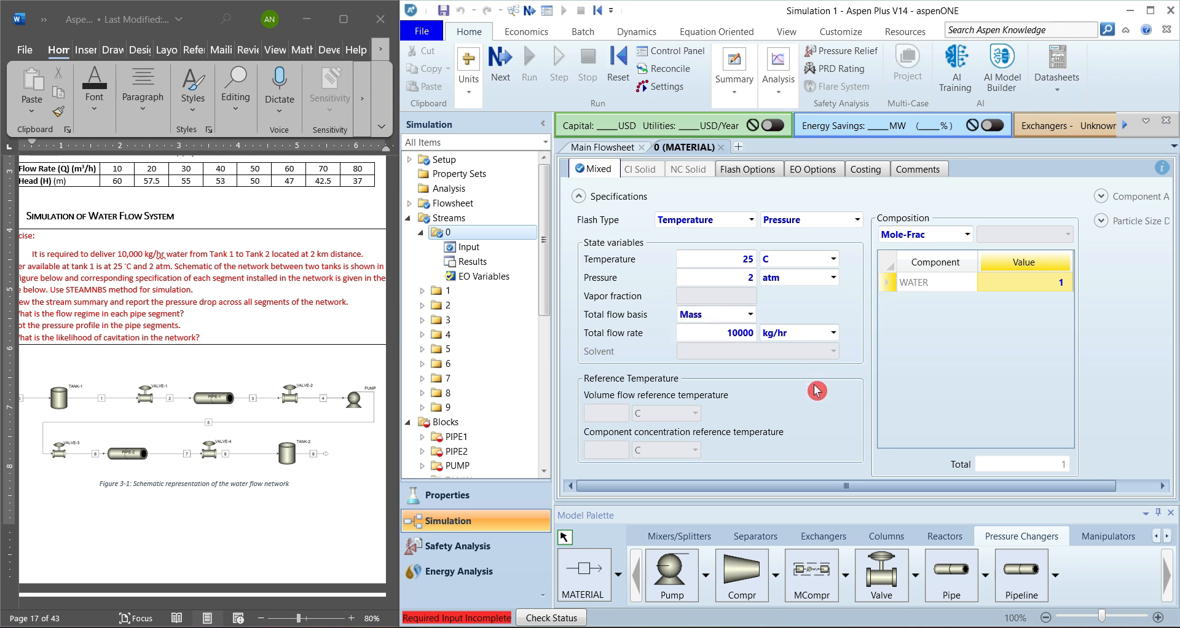
click(721, 148)
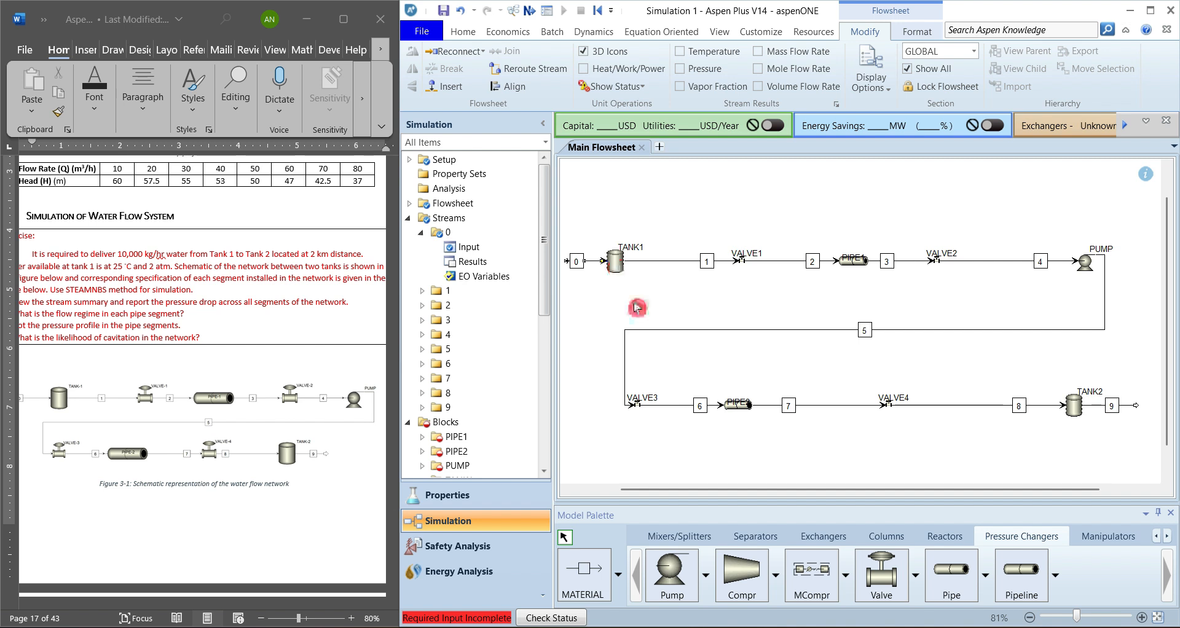
Step: Consult the VALVE-1 specifications in Table 3-4 of the Word document and close the stream 1 form
double_click(740, 263)
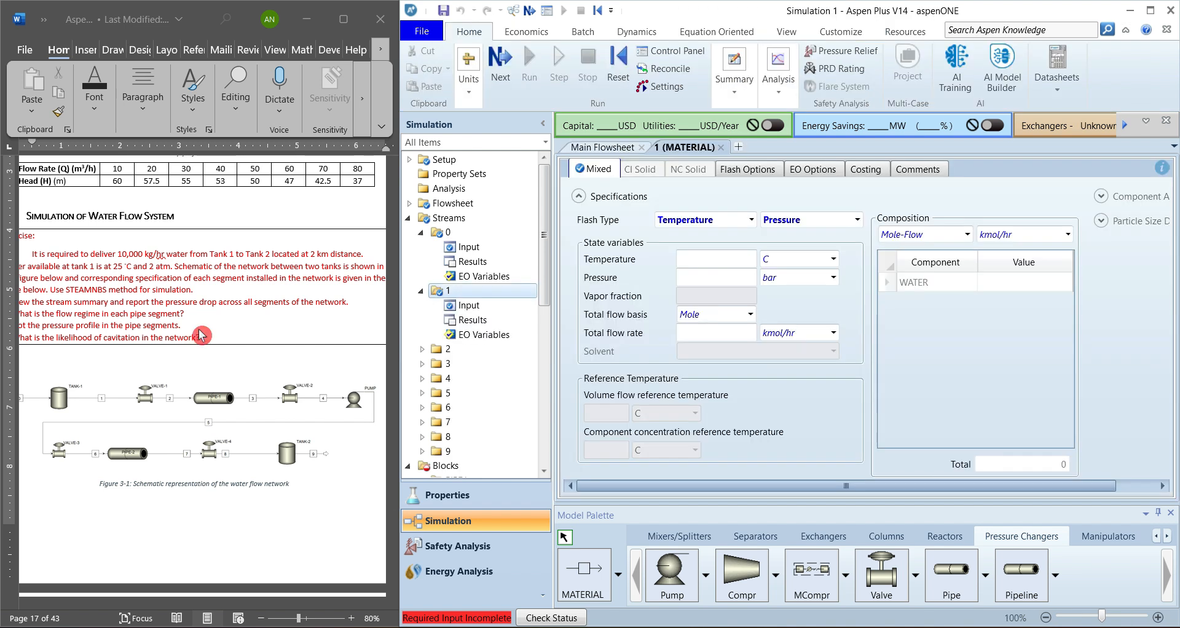
scroll(202, 334, down, 12)
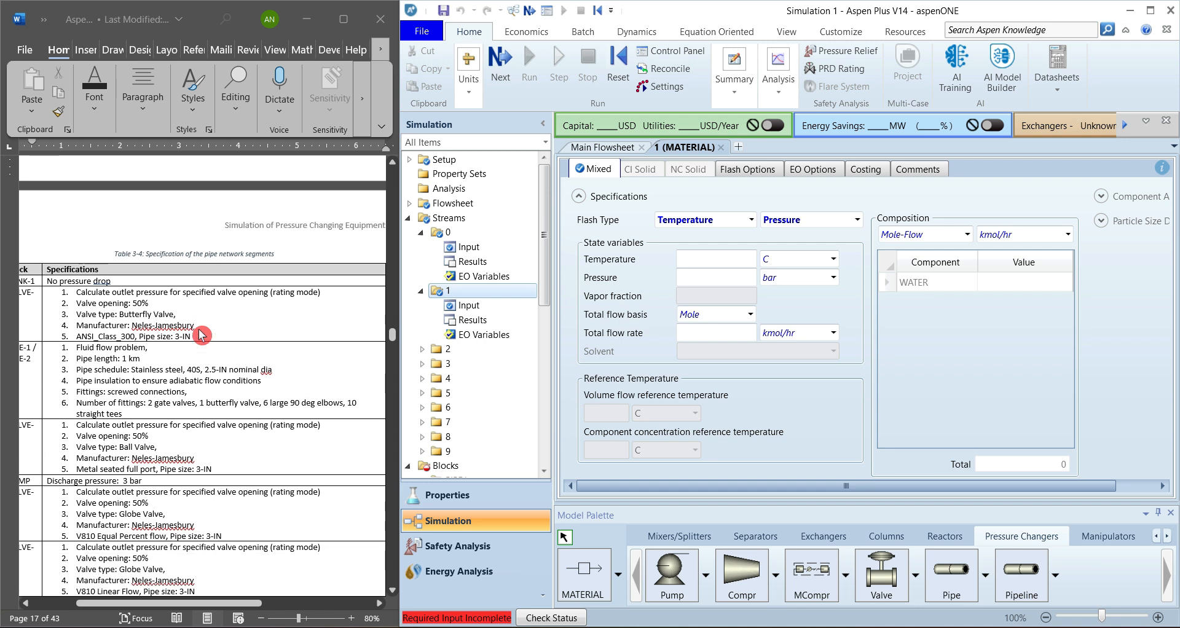
scroll(202, 335, up, 1)
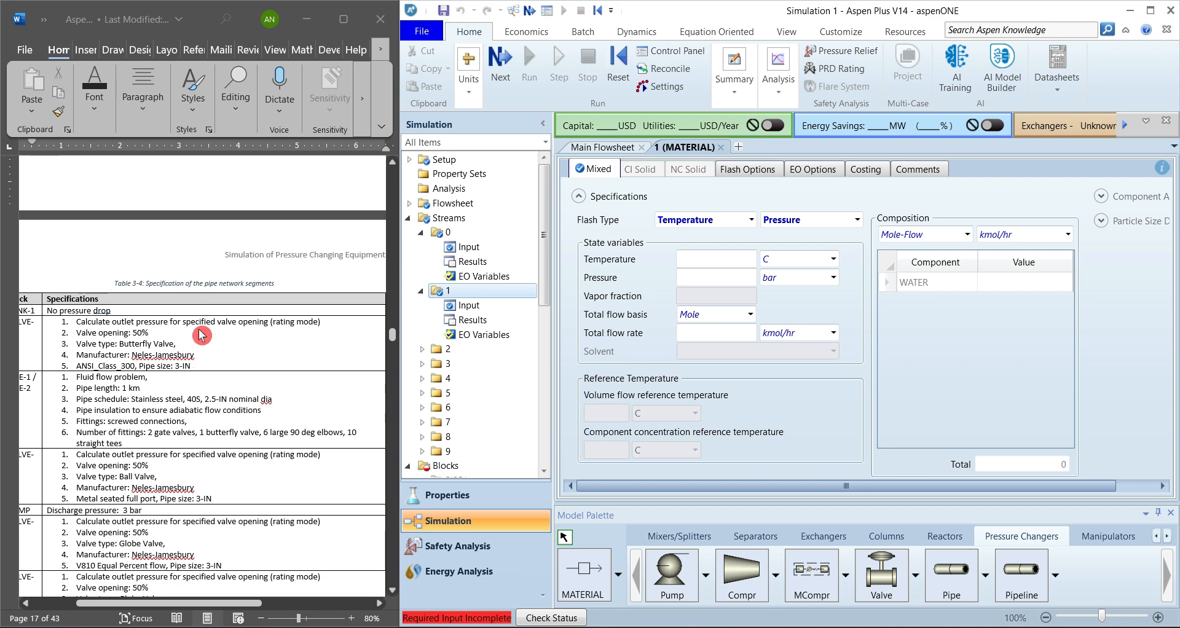
scroll(201, 335, left, 1)
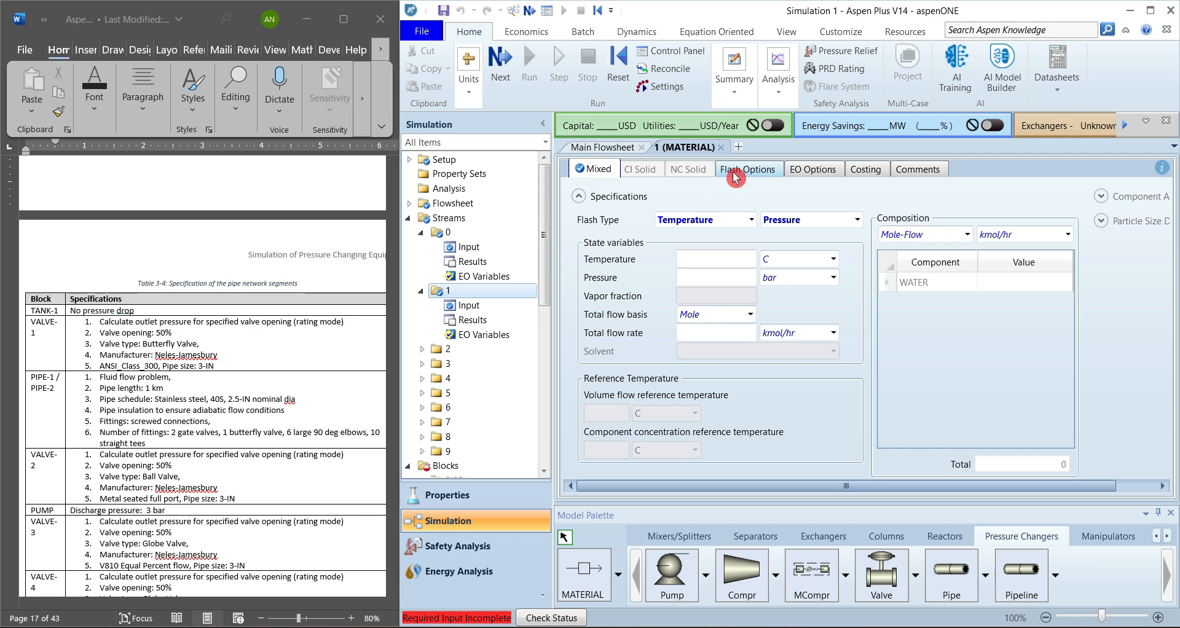
click(721, 146)
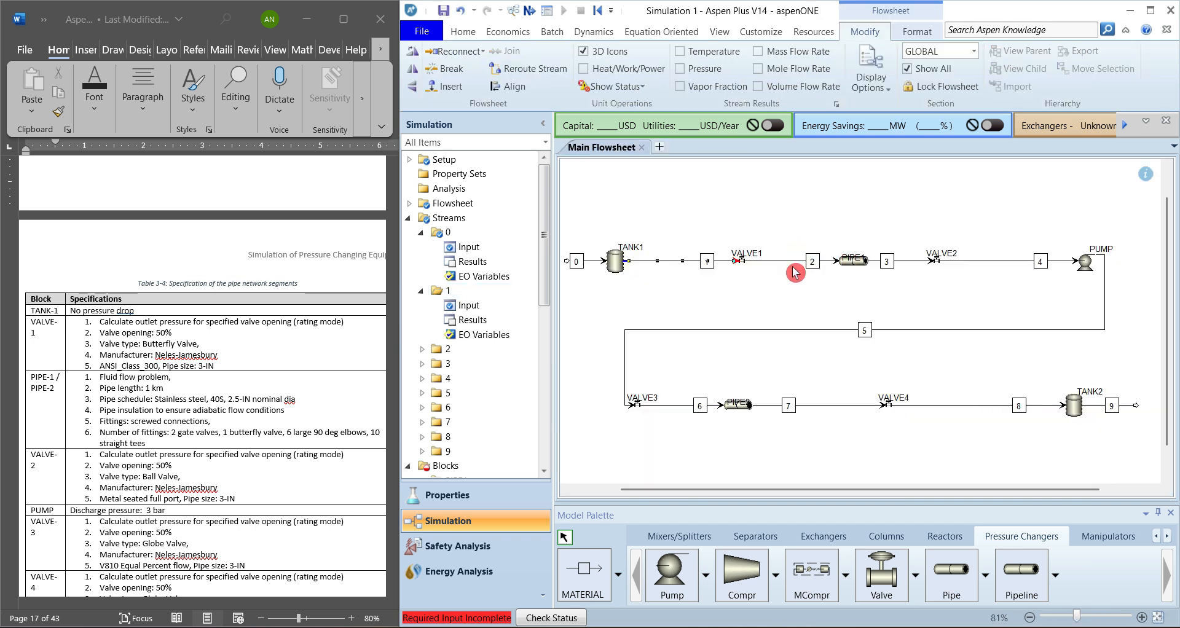
Step: Open the VALVE1 block and set its calculation type to Calculate outlet pressure for specified valve (rating)
click(742, 262)
double_click(742, 262)
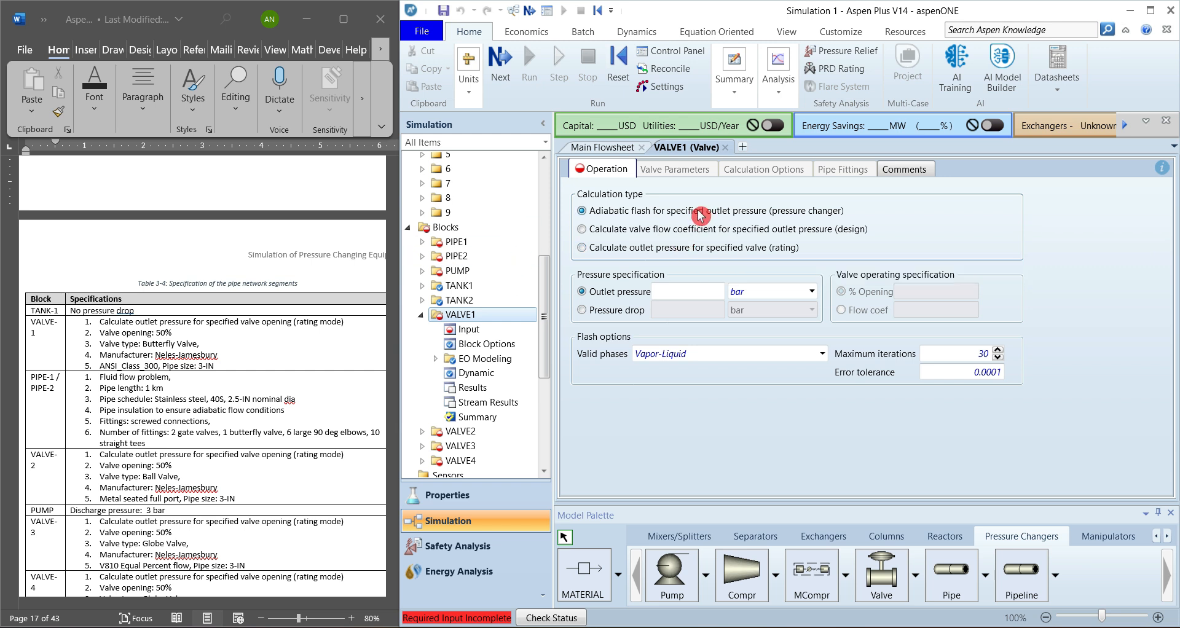
click(609, 147)
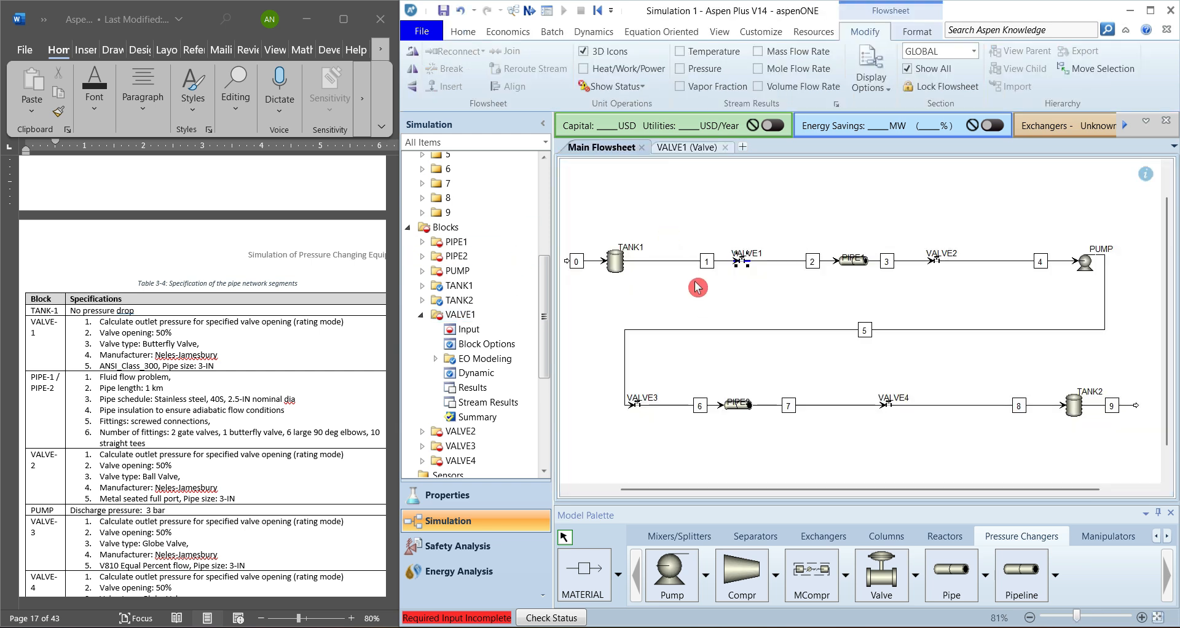
click(691, 147)
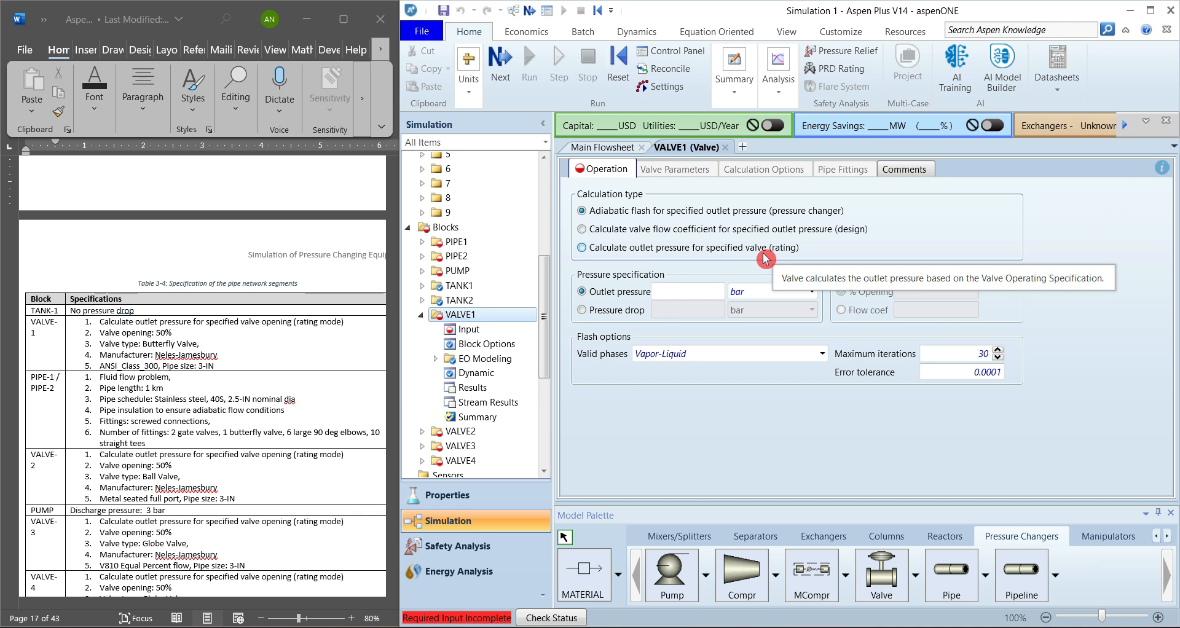
click(581, 247)
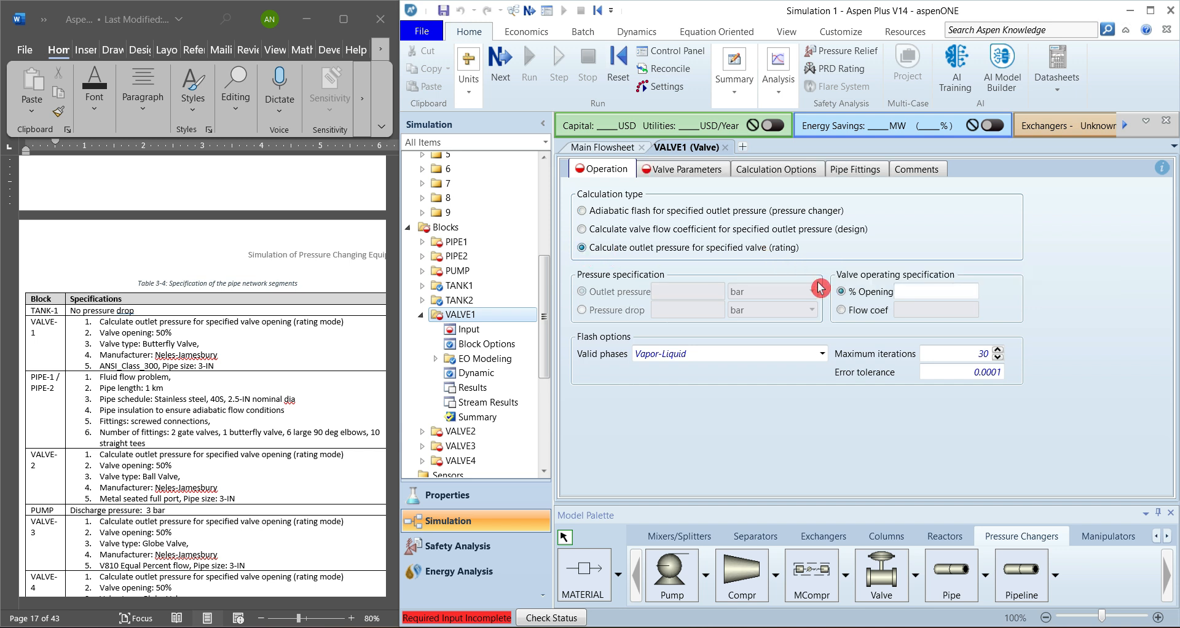
Step: Set VALVE1's valve opening to 50%
click(935, 292)
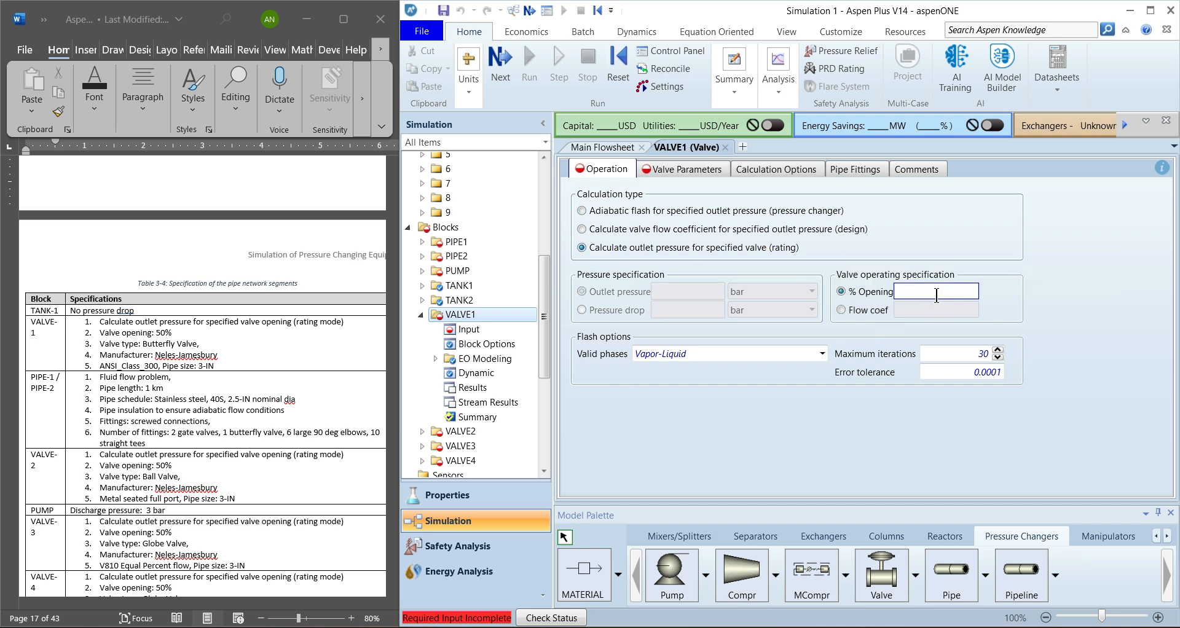
click(1013, 327)
mouse_move(936, 316)
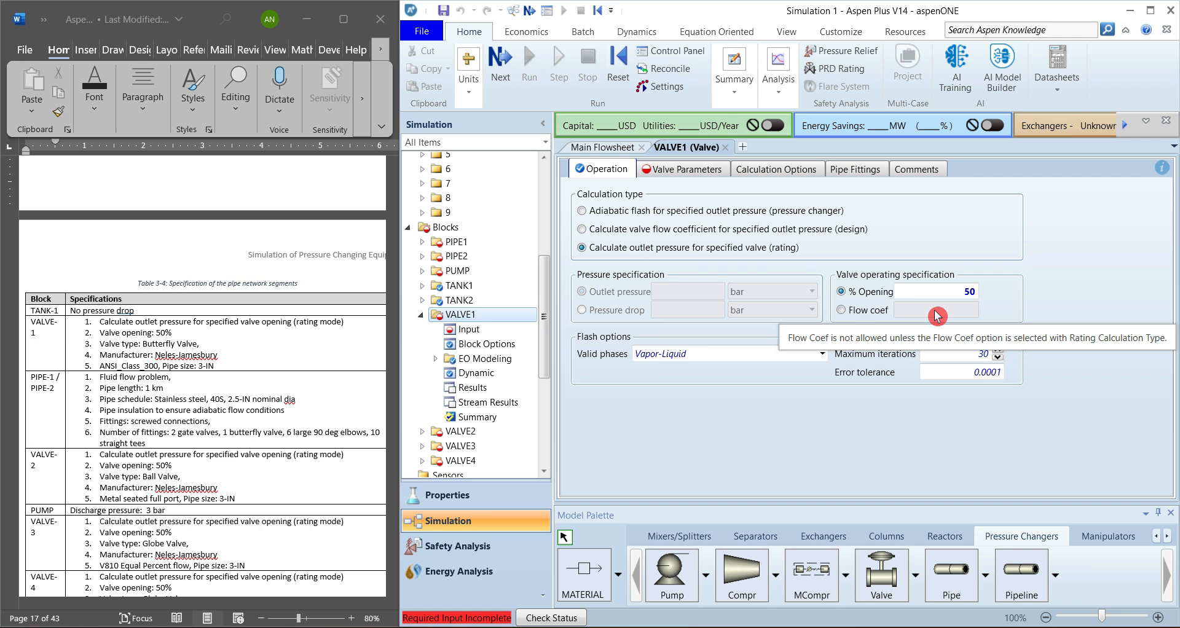
Step: Specify VALVE1's library valve as Butterfly, manufacturer Neles-Jamesbury, series Ansi_Class_300, size 3-IN, and close its form
click(686, 176)
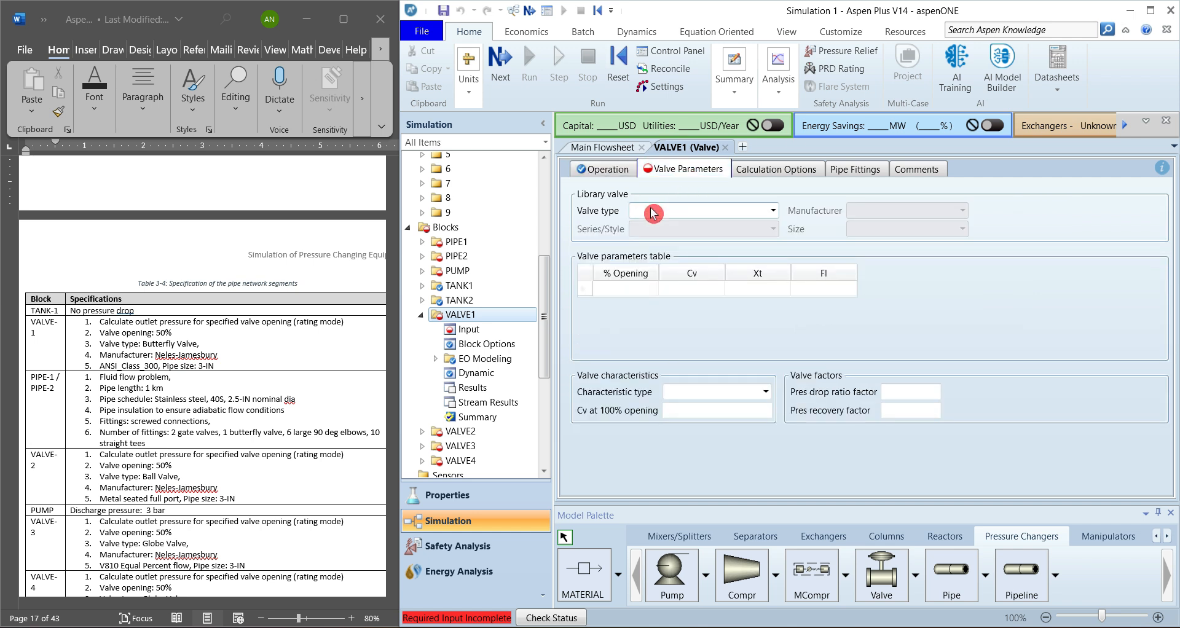
click(774, 214)
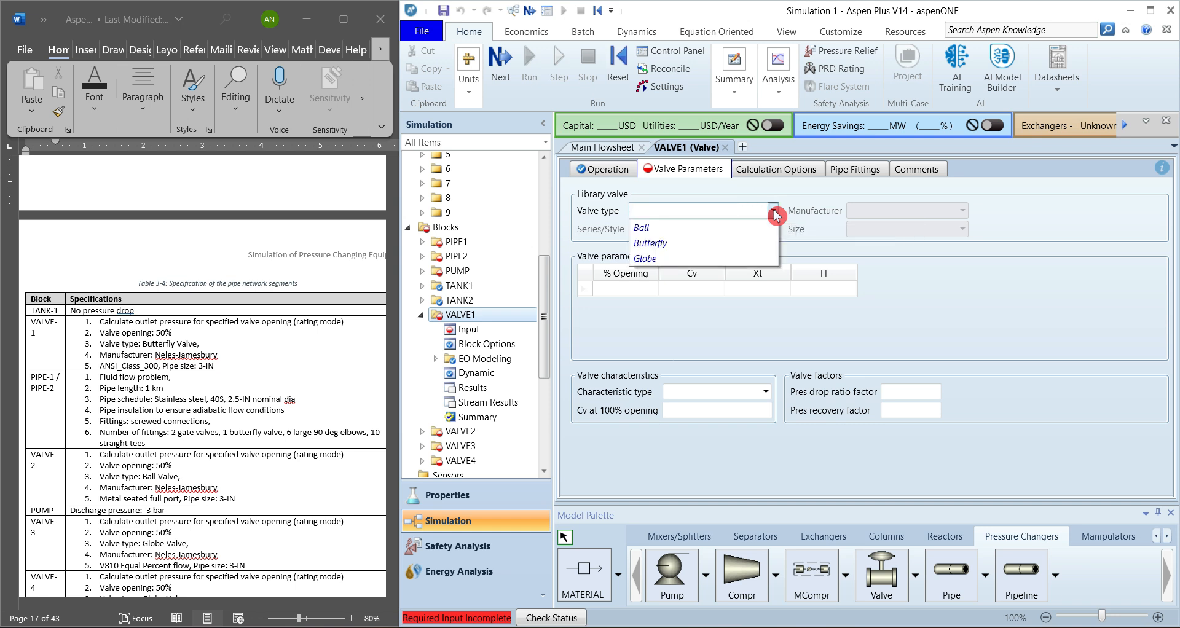
click(676, 249)
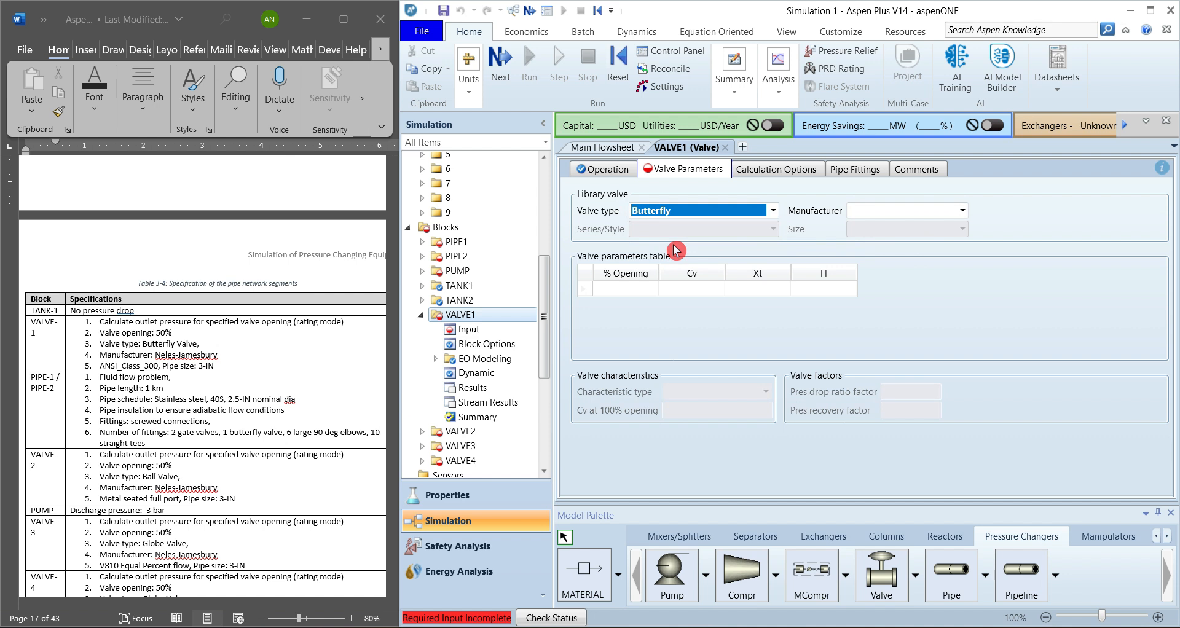
click(962, 211)
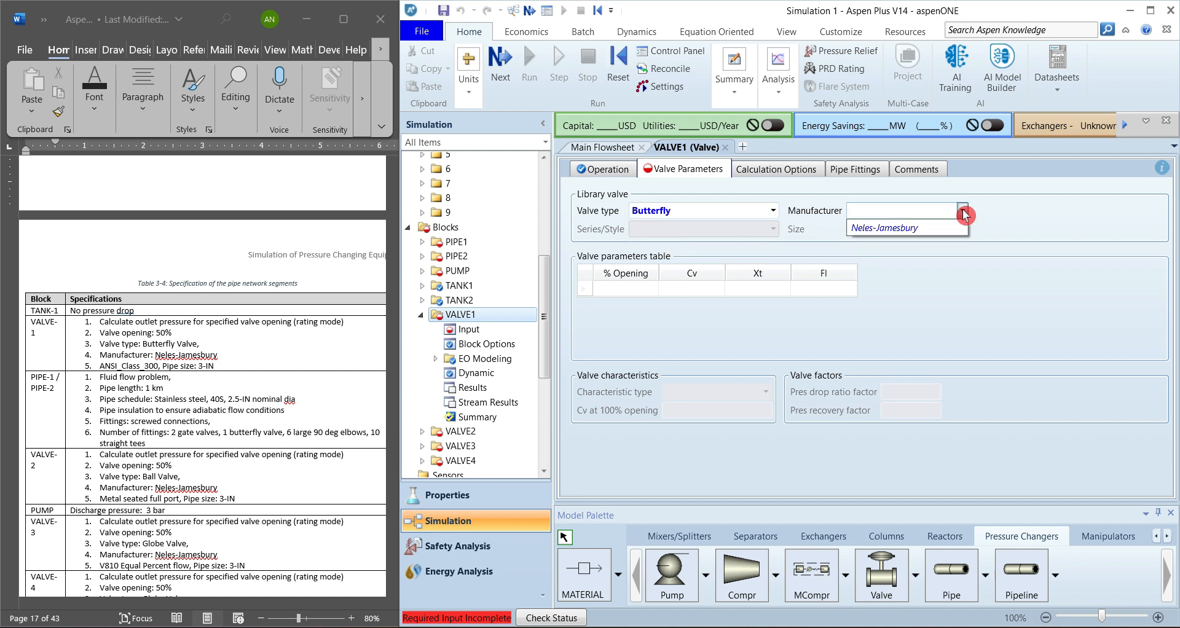
click(904, 228)
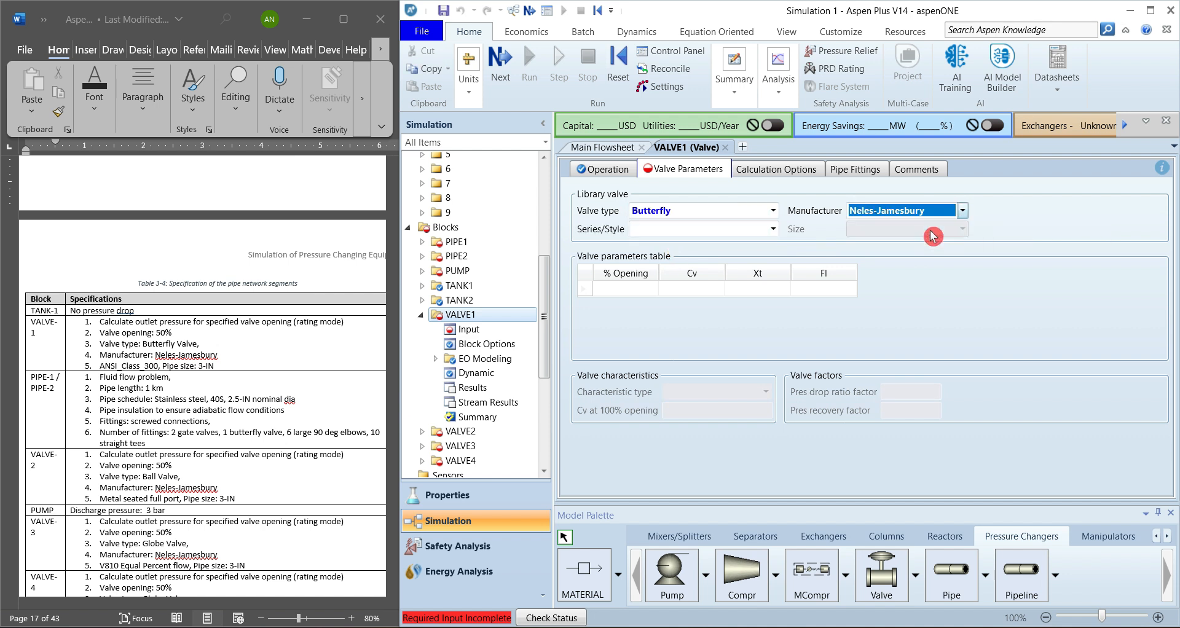
click(770, 231)
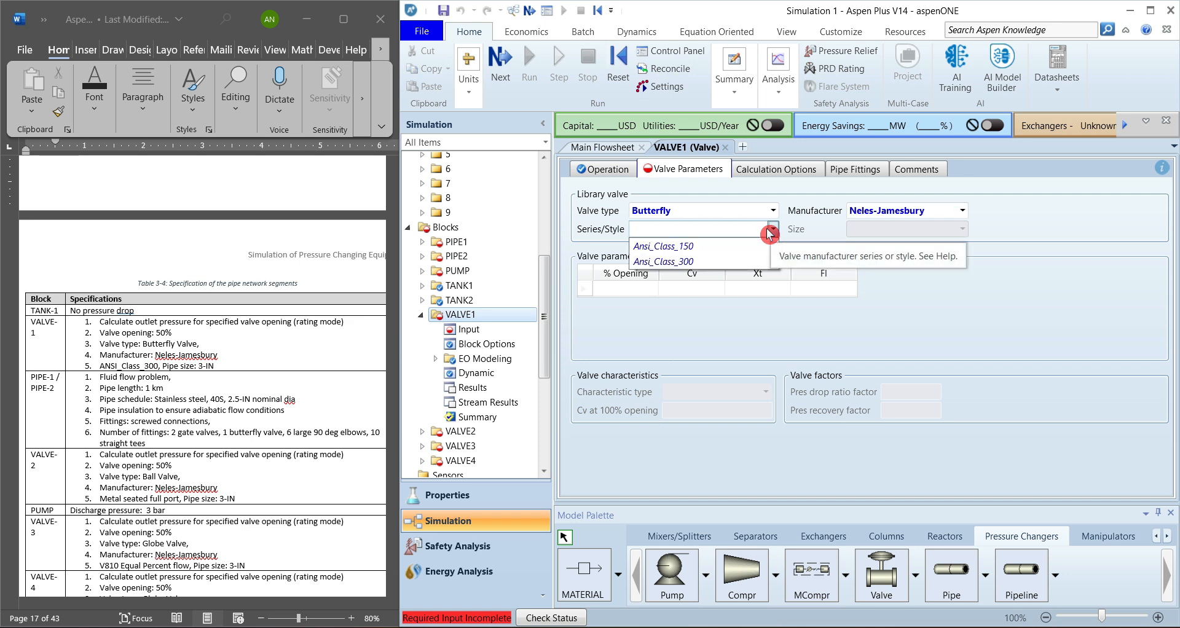
click(702, 262)
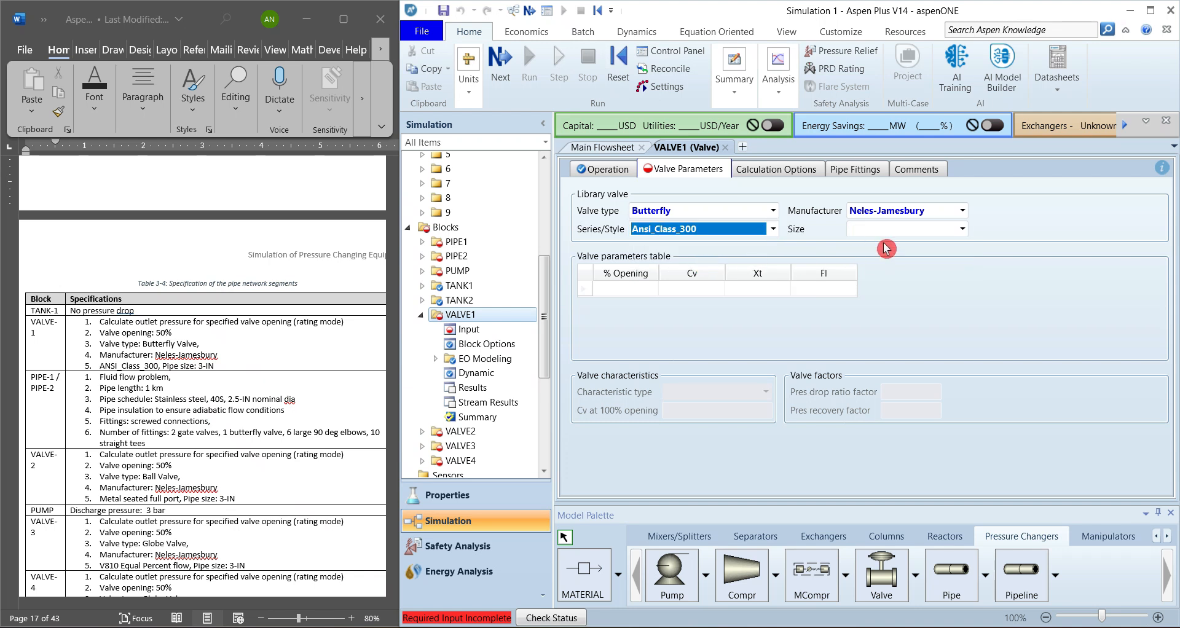
click(963, 229)
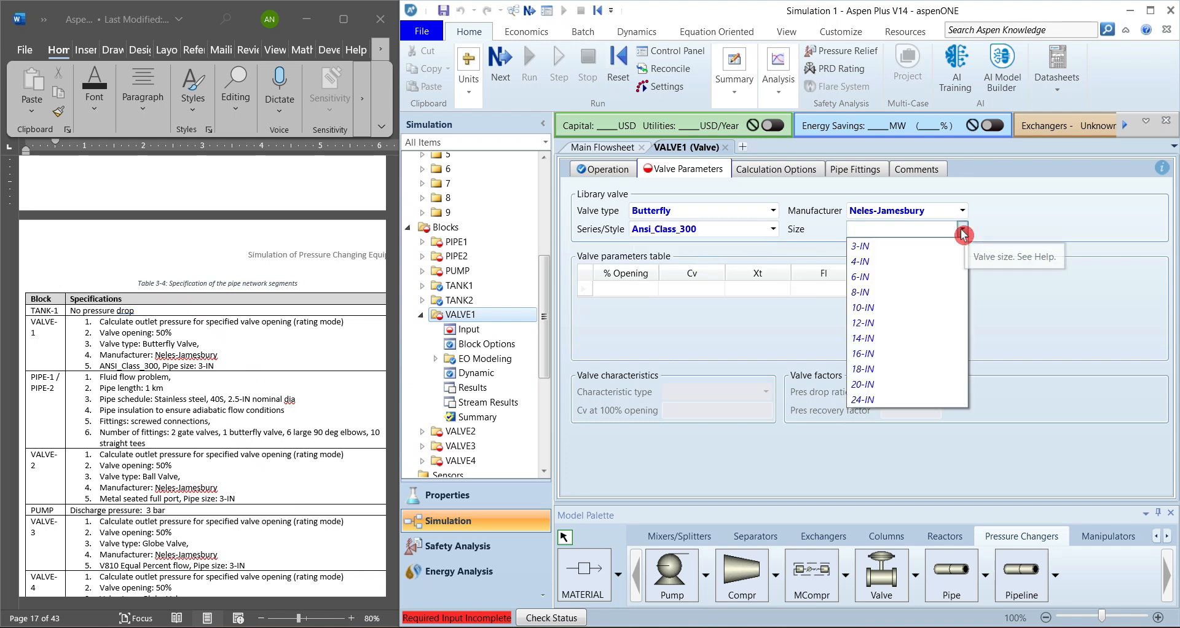
click(872, 248)
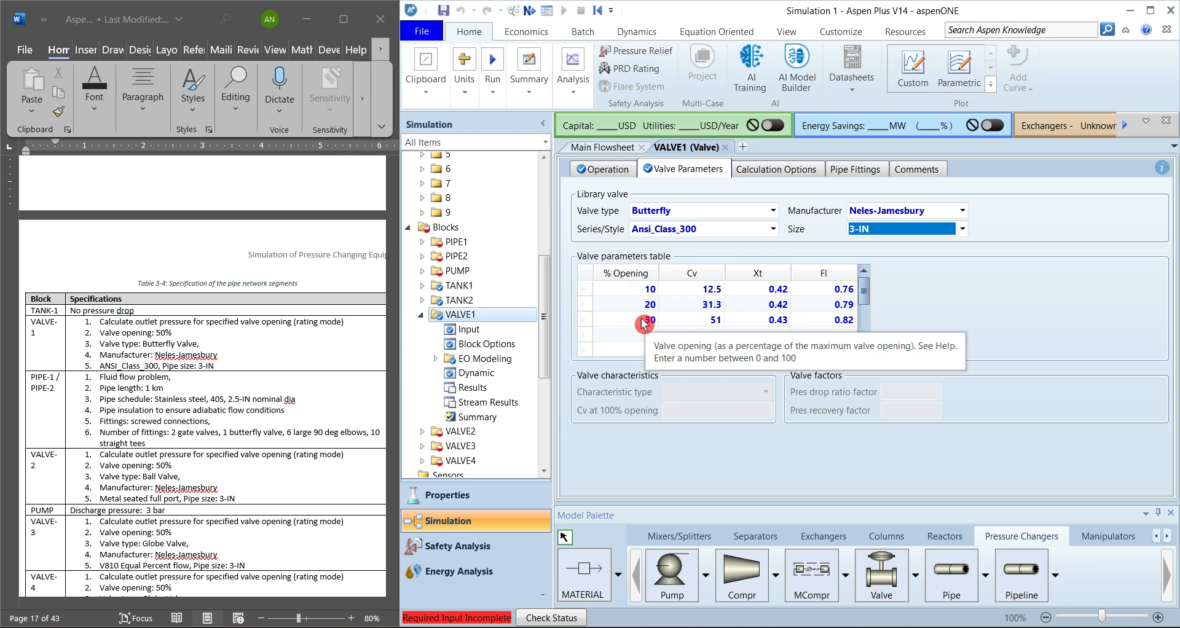
click(726, 147)
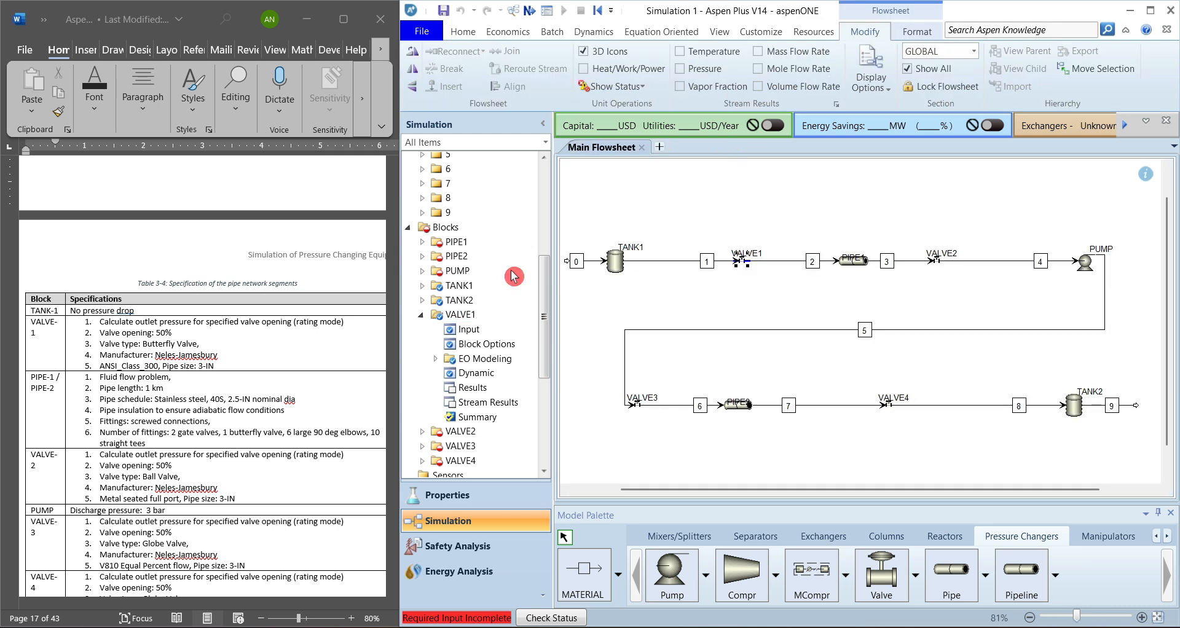
Step: Open the VALVE2 input and set it to Calculate outlet pressure for specified valve (rating) with a 50% opening
click(421, 315)
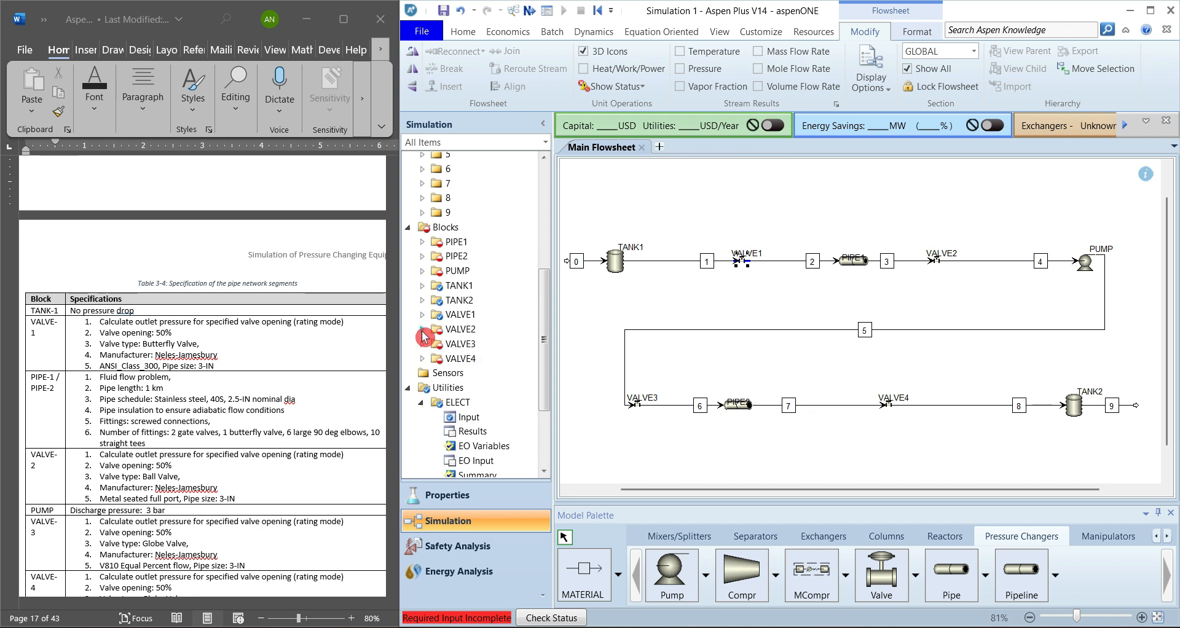
click(422, 329)
double_click(471, 343)
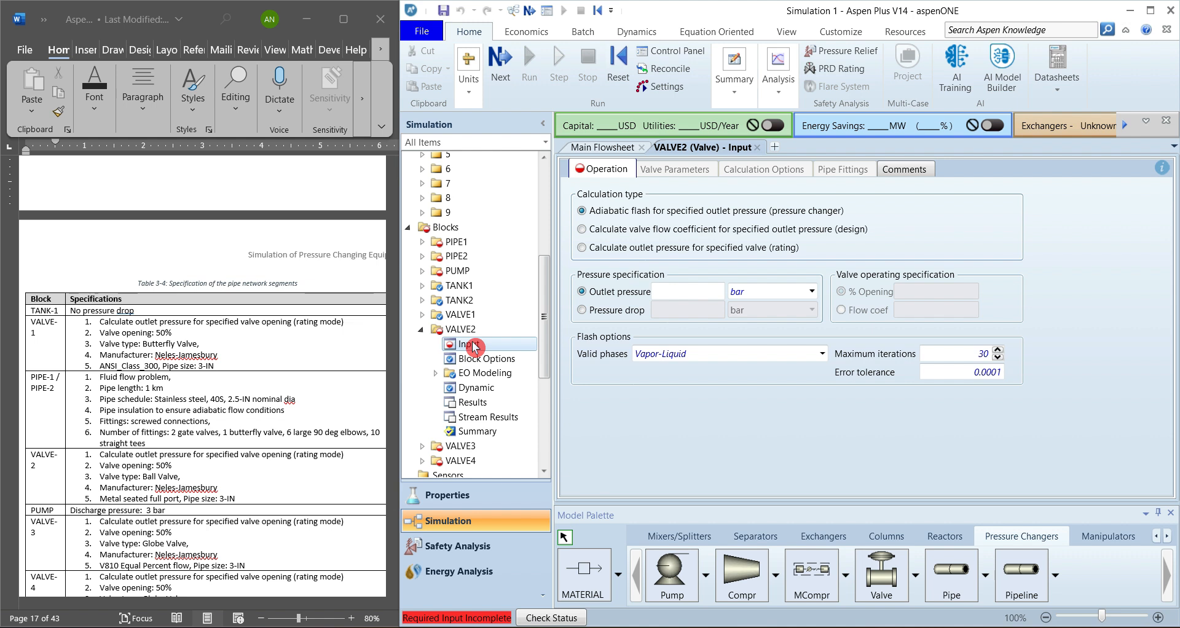
click(582, 248)
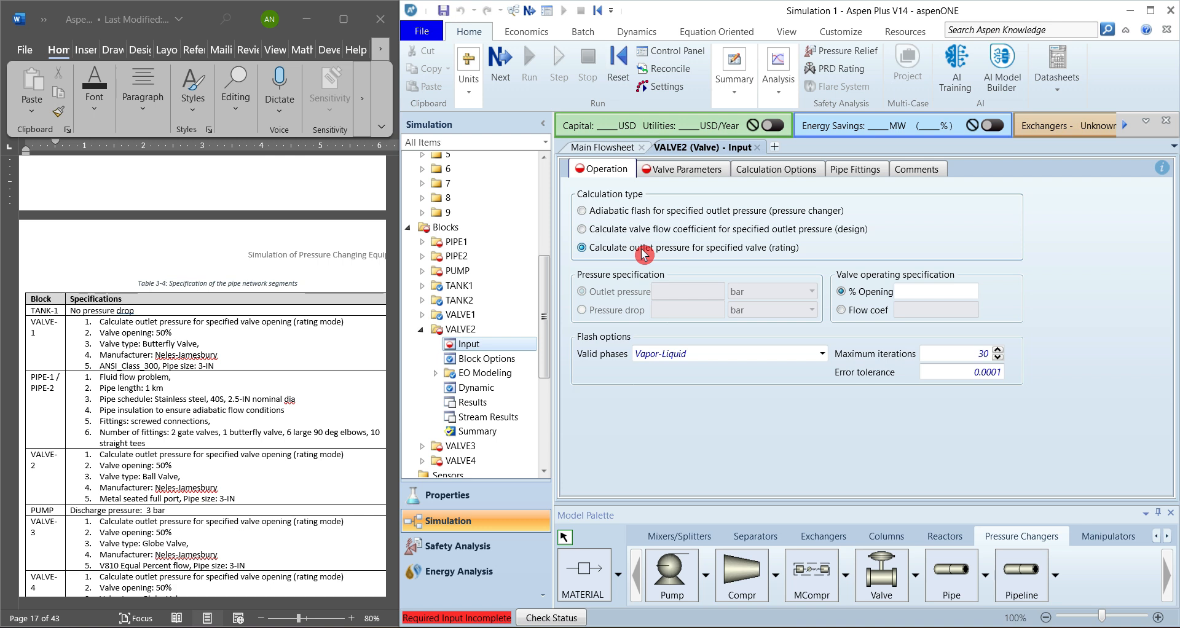
click(927, 291)
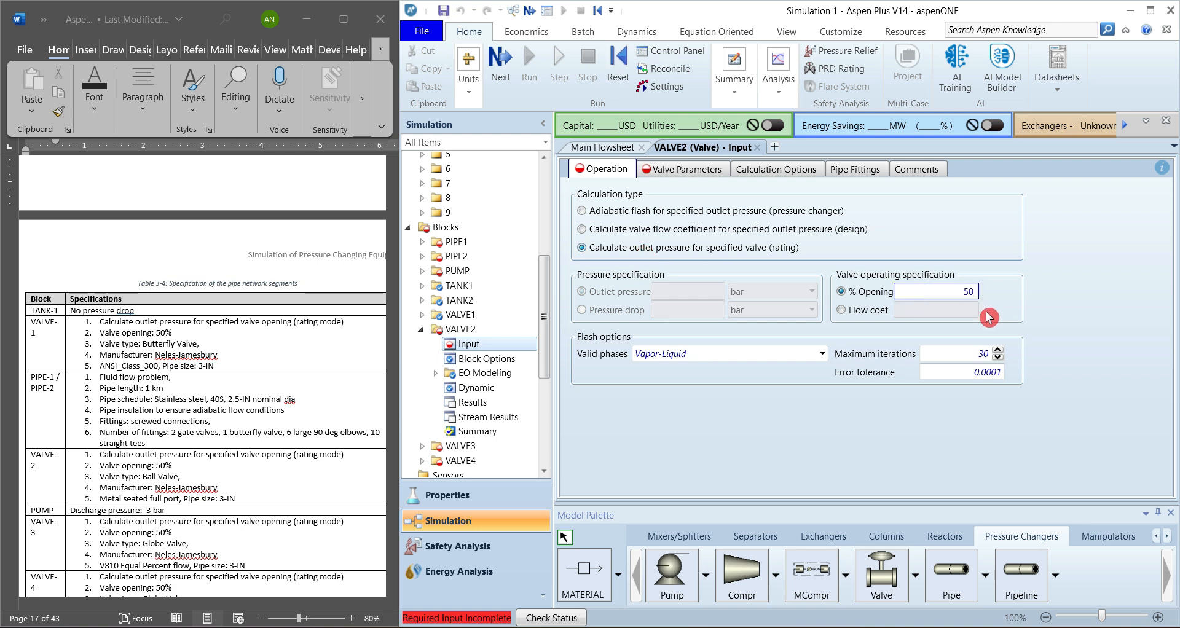
Step: Specify VALVE2's library valve as Ball, manufacturer Neles-Jamesbury, series Metal_Seated_Full_Port, size 3-IN, and close its form
click(680, 172)
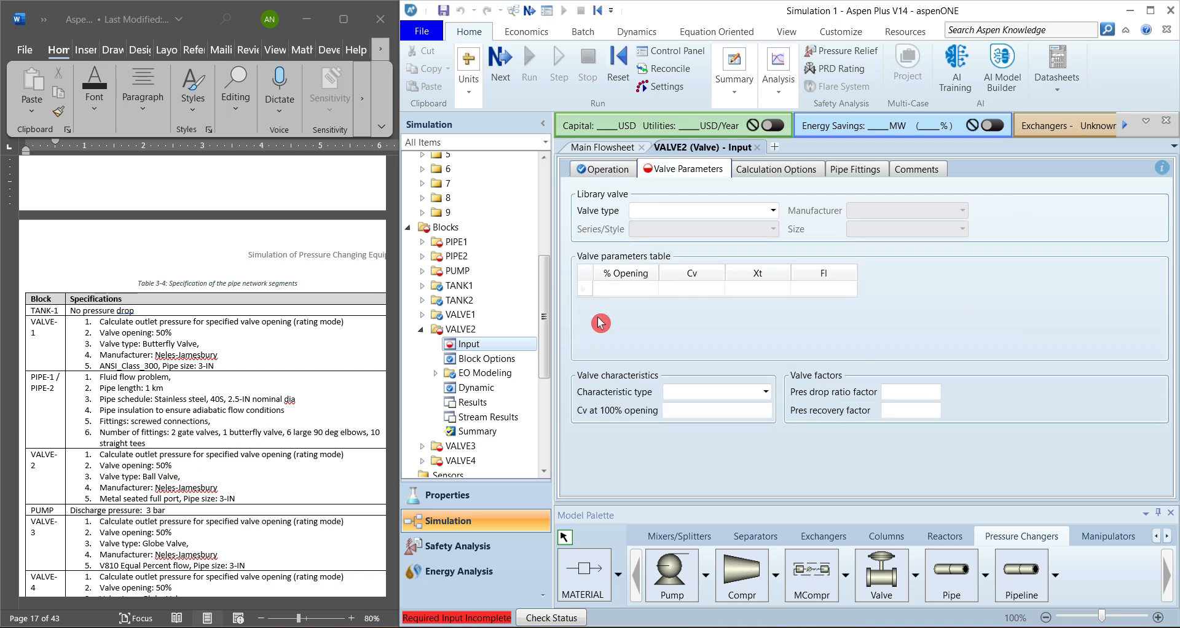
click(772, 210)
click(709, 231)
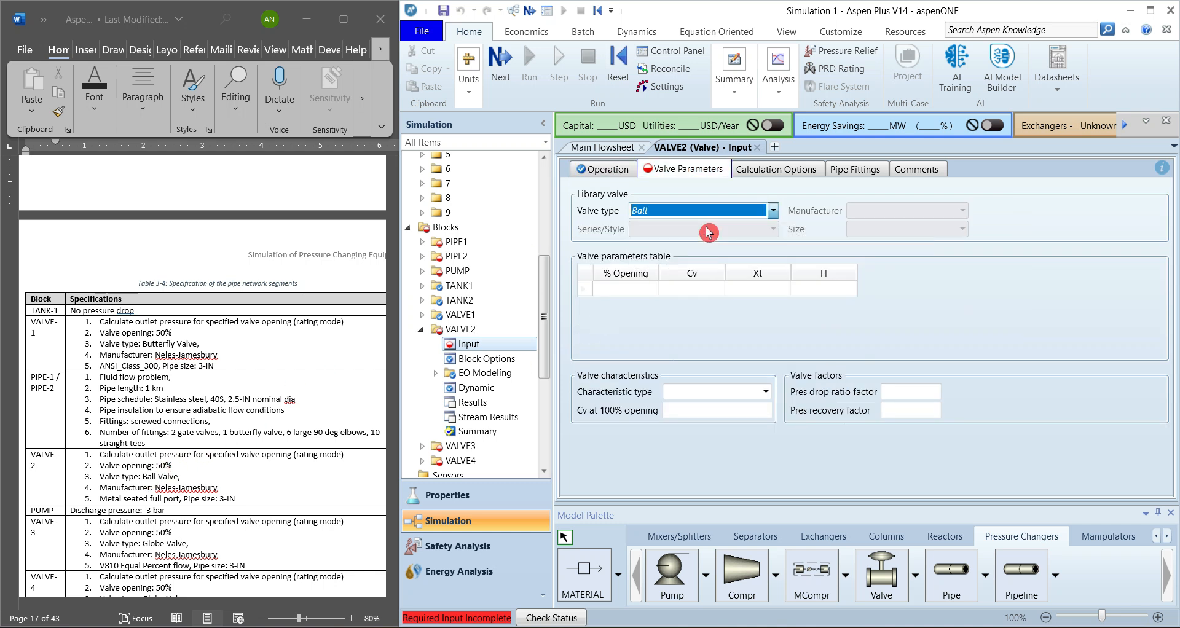
click(954, 212)
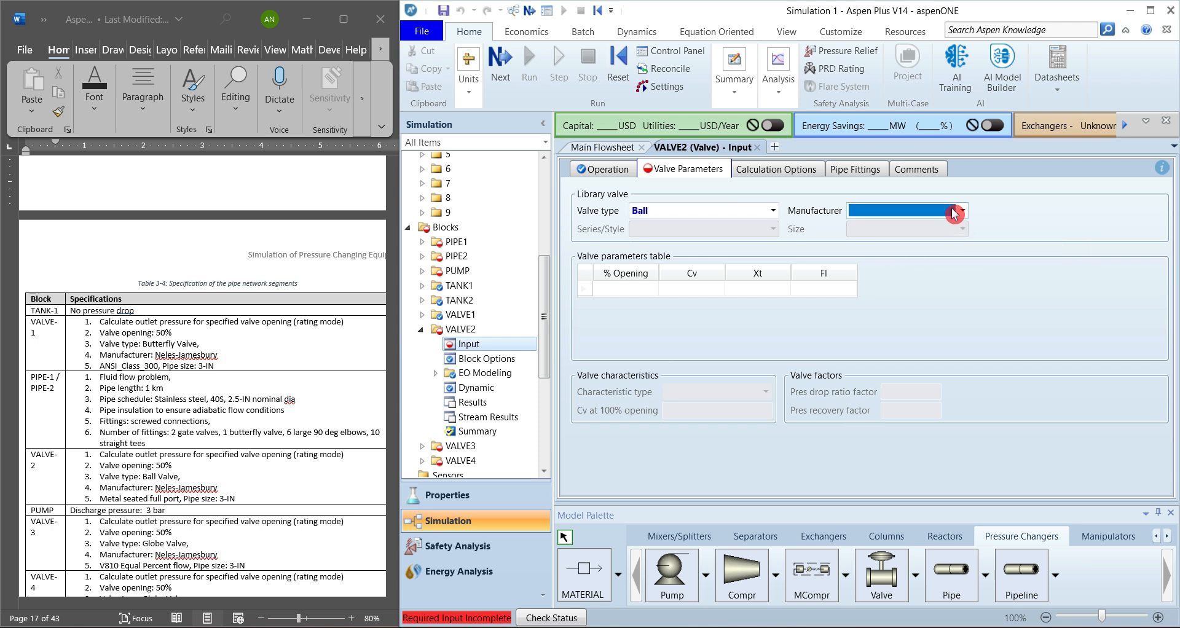
click(953, 212)
click(911, 232)
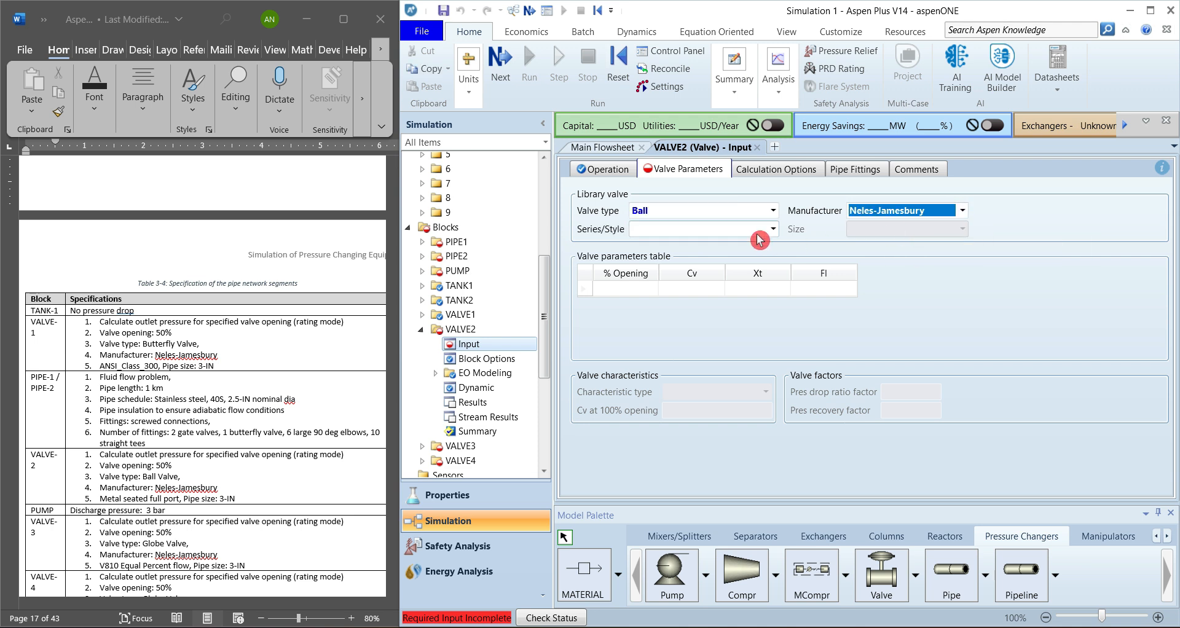
click(773, 230)
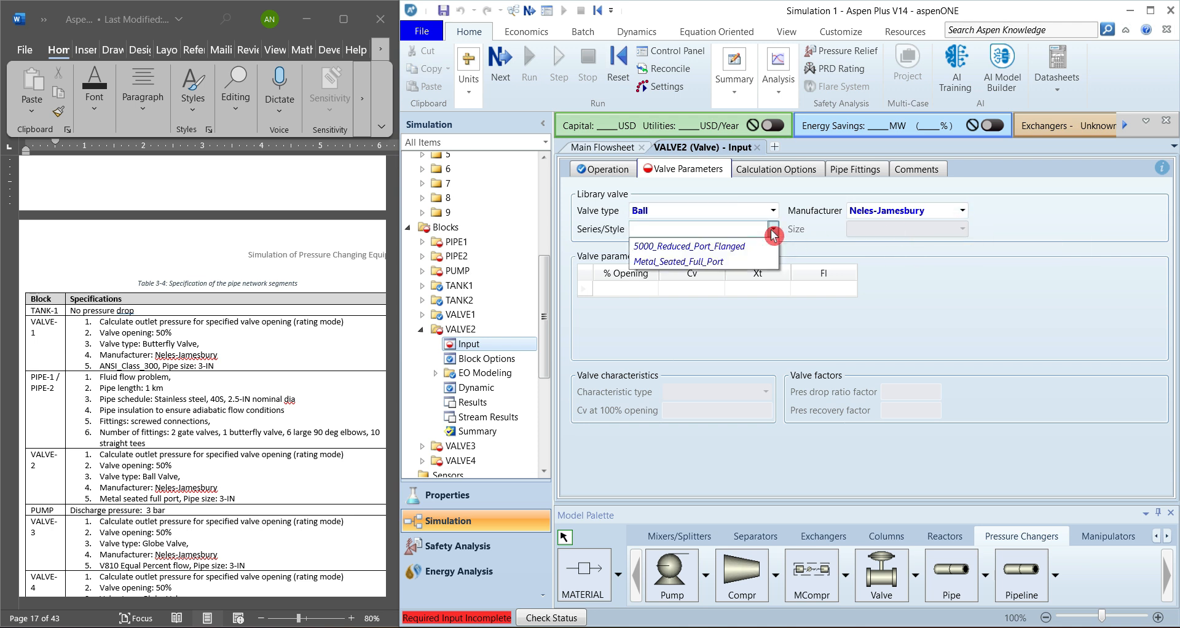
click(725, 261)
click(907, 234)
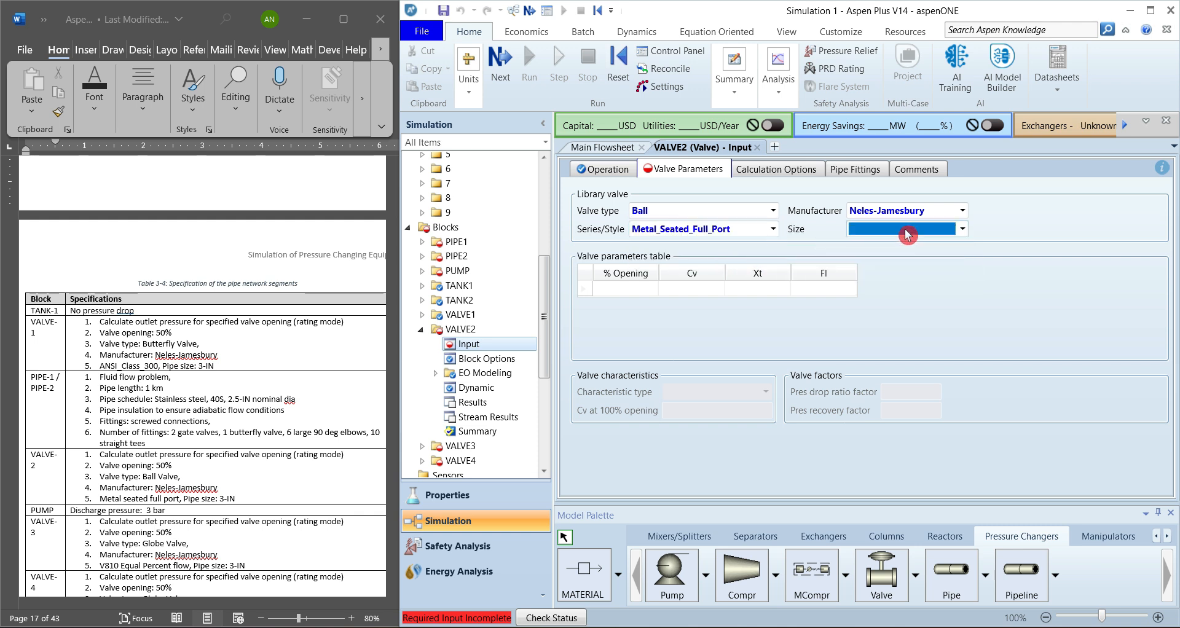
click(868, 293)
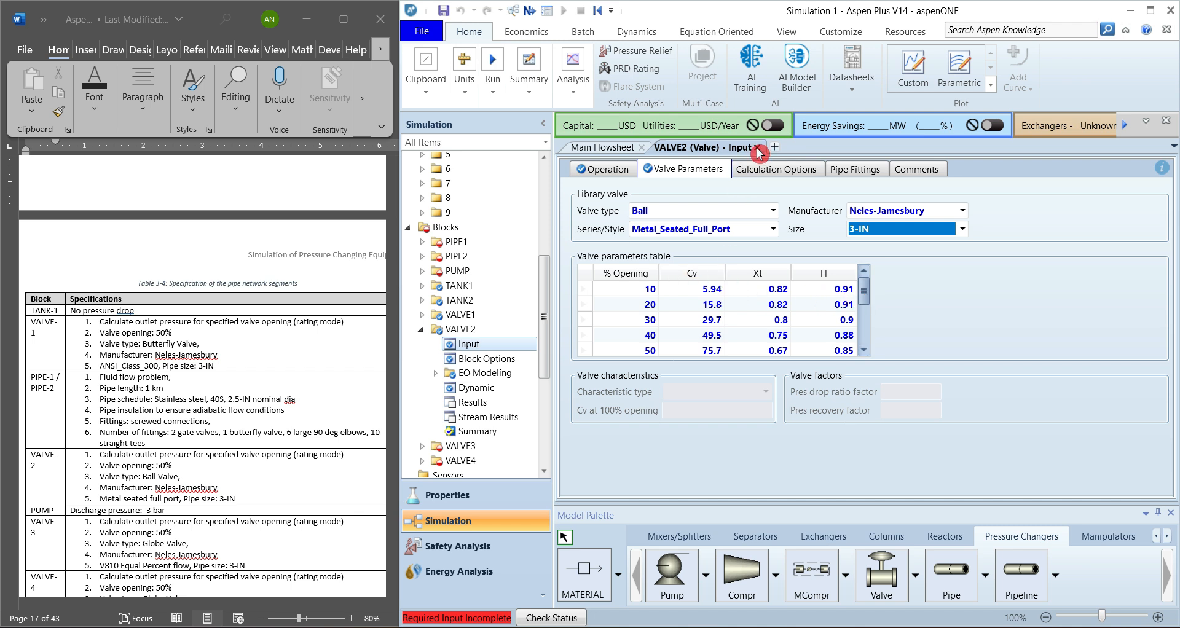
click(758, 147)
Step: Open the VALVE3 input and set it to Calculate outlet pressure for specified valve (rating) with a 50% opening
click(421, 331)
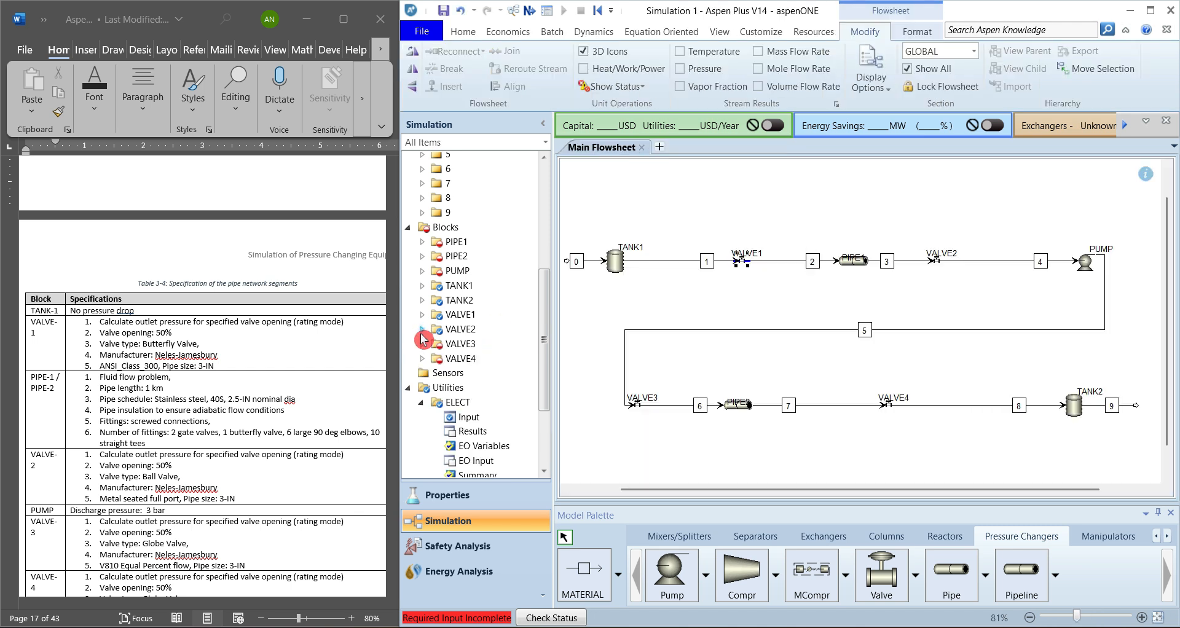
click(422, 345)
click(470, 358)
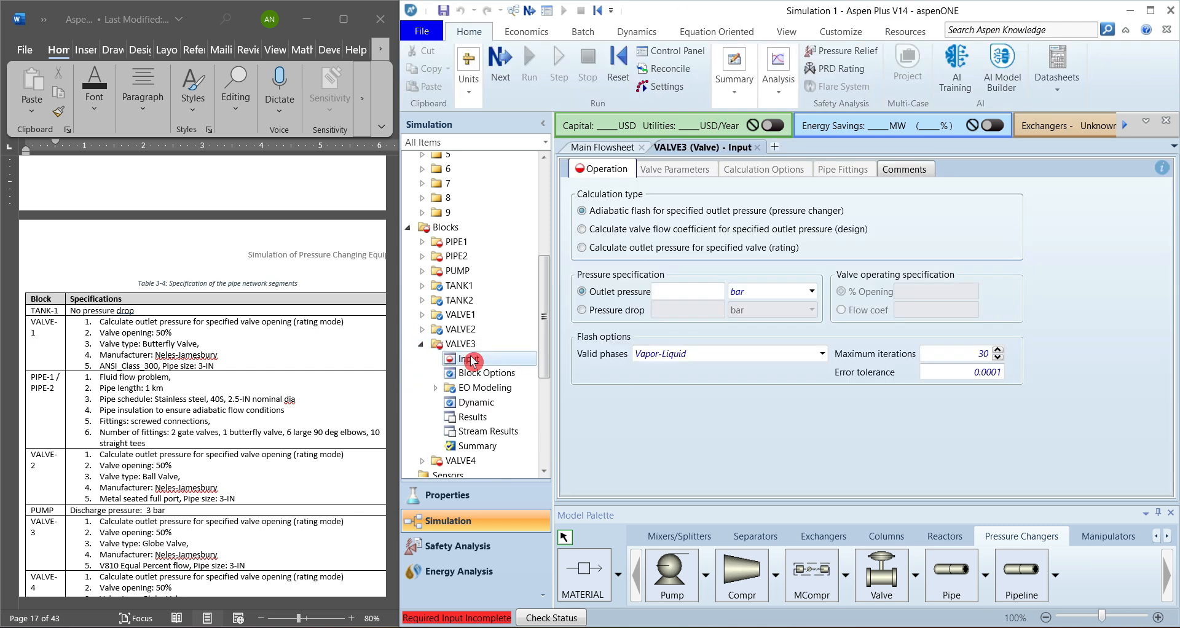
click(611, 250)
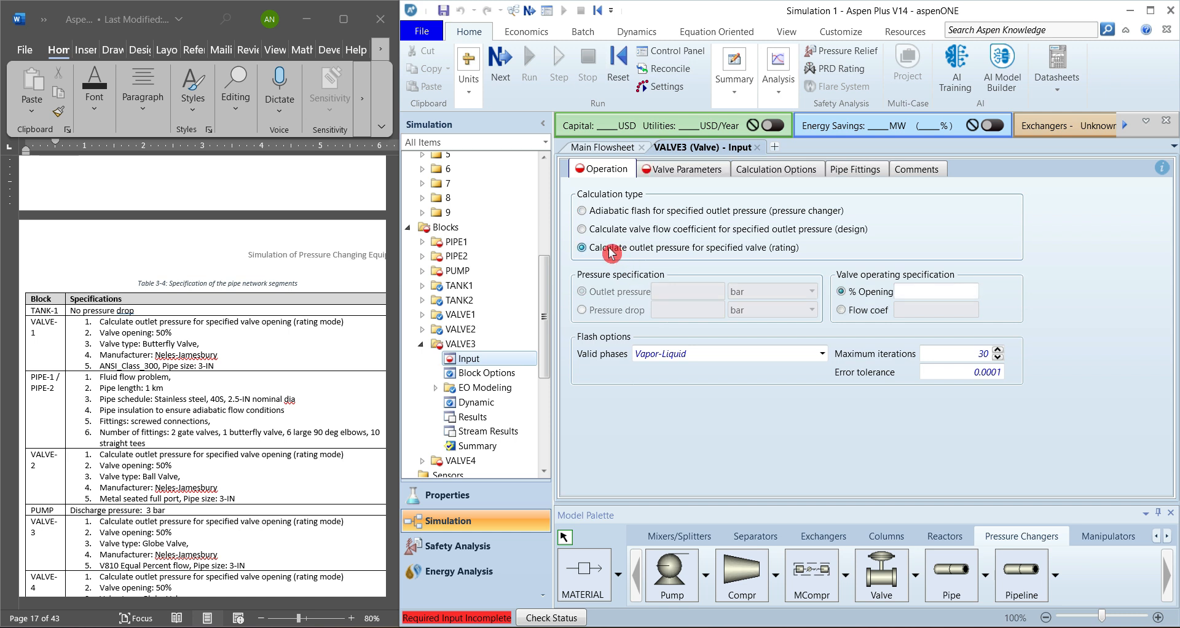
click(919, 292)
text(50)
click(1021, 305)
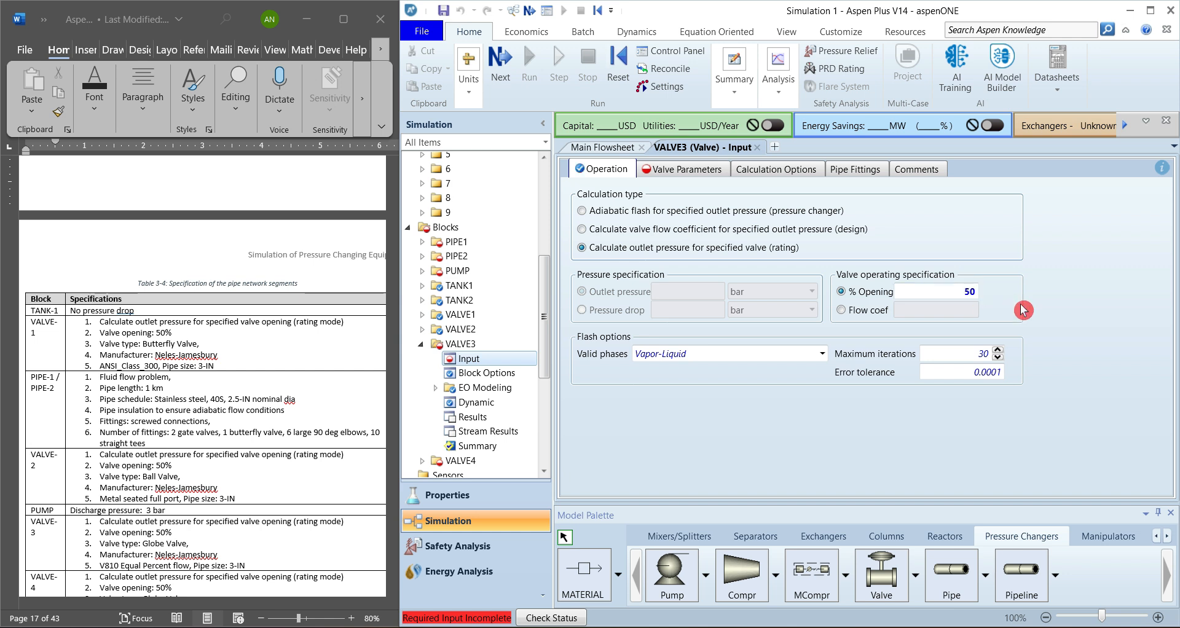
Step: Specify VALVE3's library valve as Globe, manufacturer Neles-Jamesbury, series V810_Equal_Percent_Flow, size 3-IN, and close its form
click(694, 175)
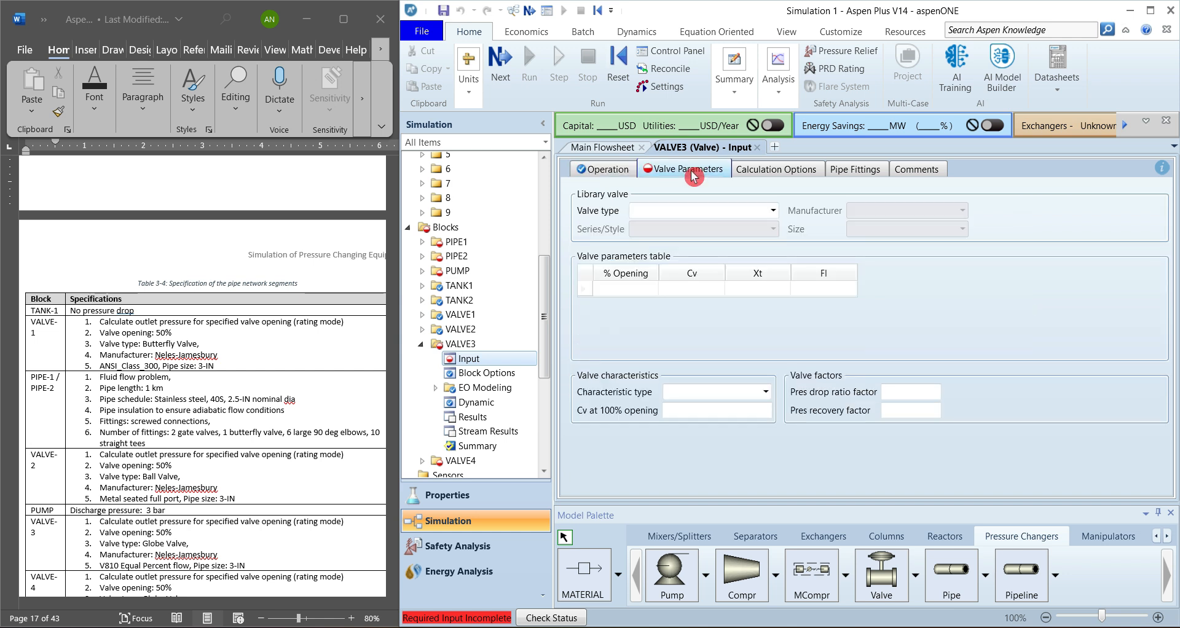
click(773, 211)
click(692, 258)
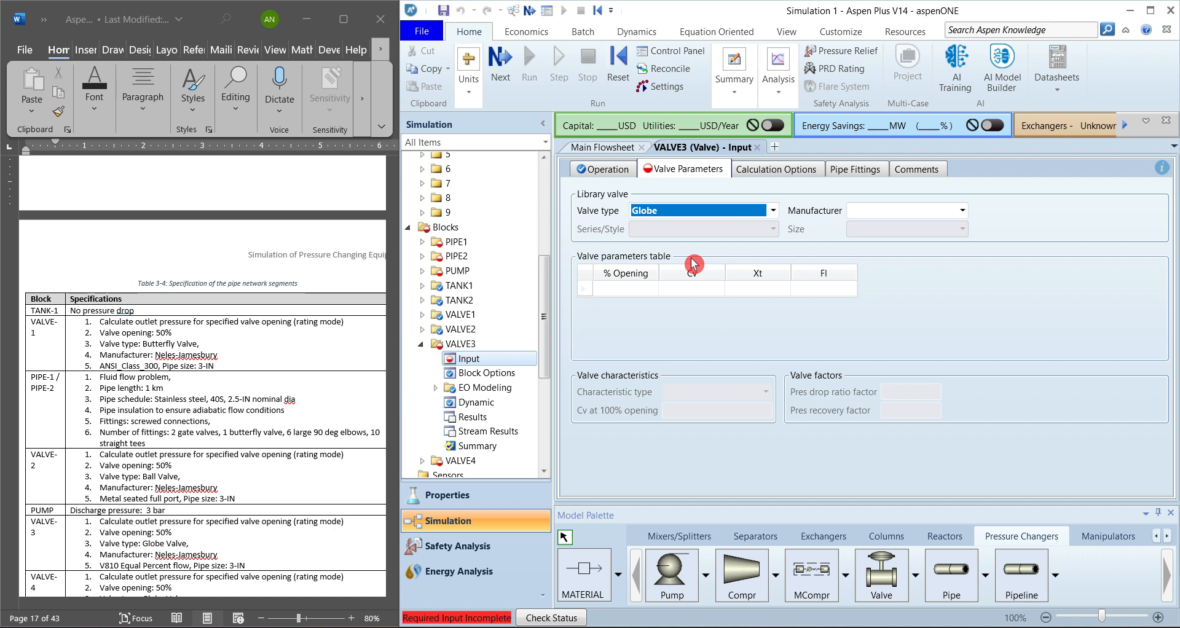
click(882, 212)
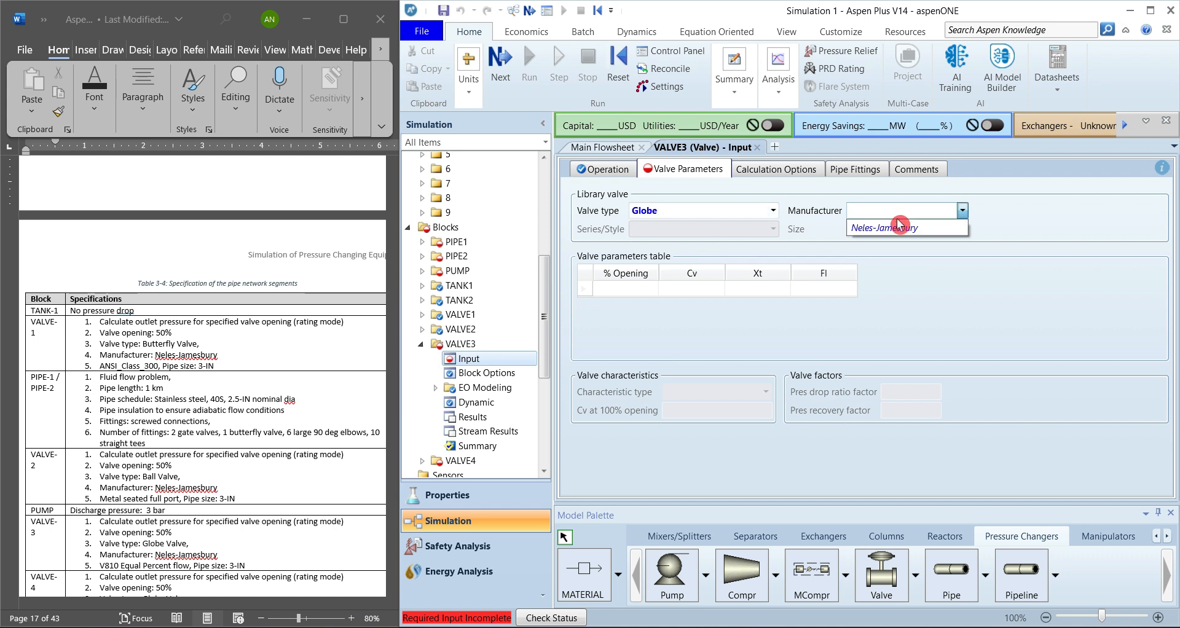
click(889, 230)
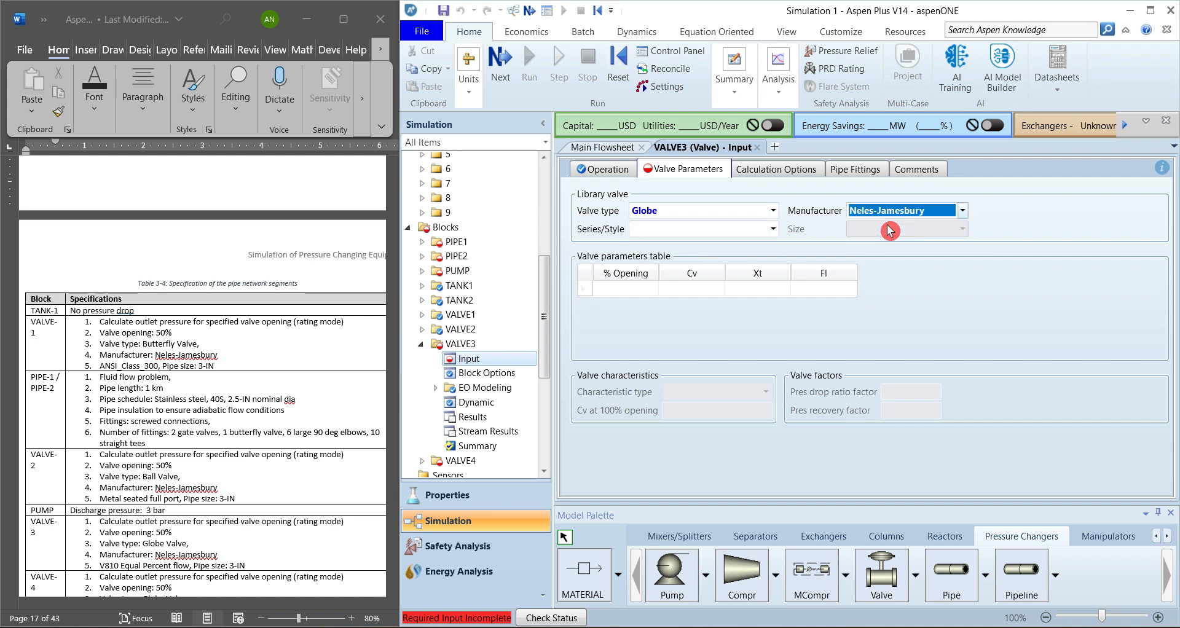
click(772, 231)
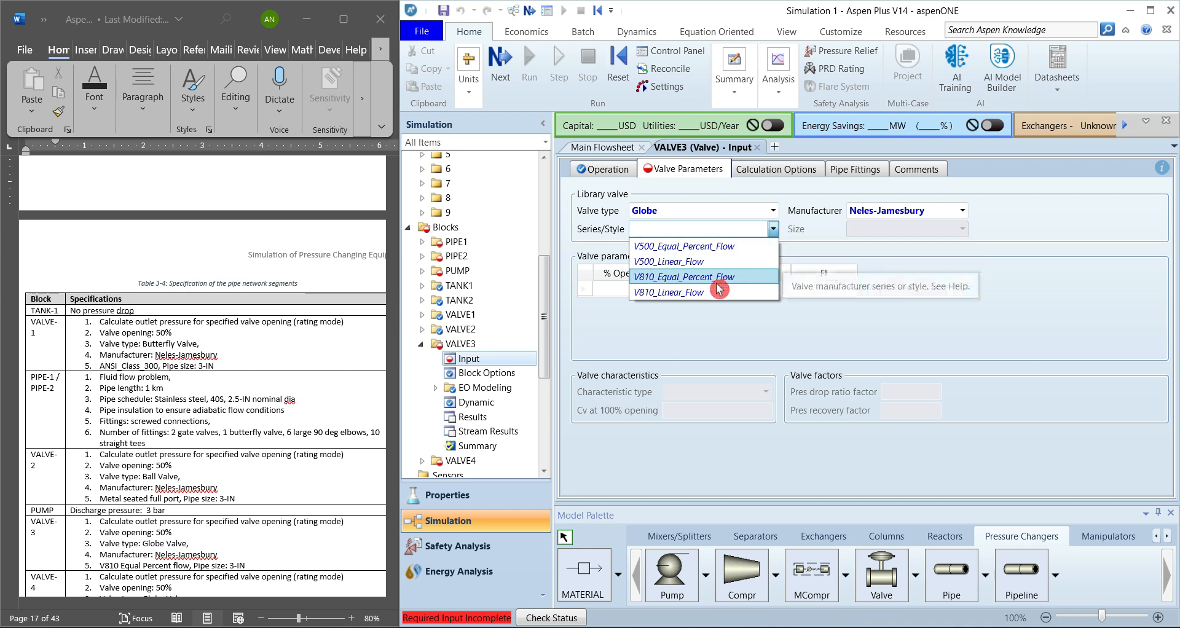
click(755, 292)
click(753, 231)
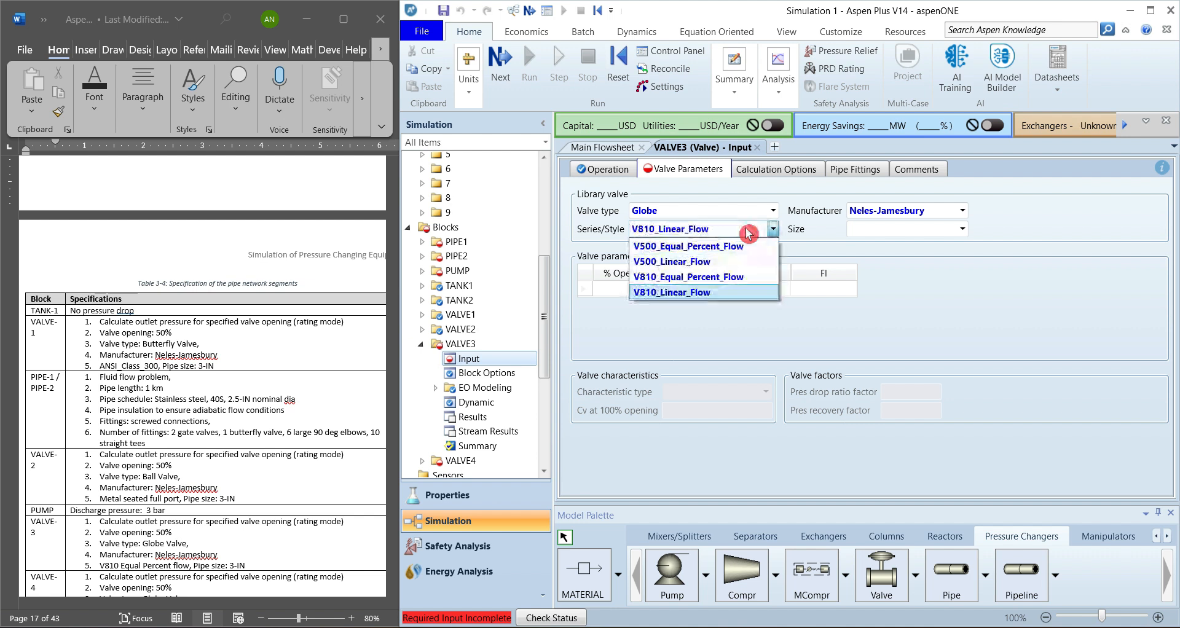
click(688, 280)
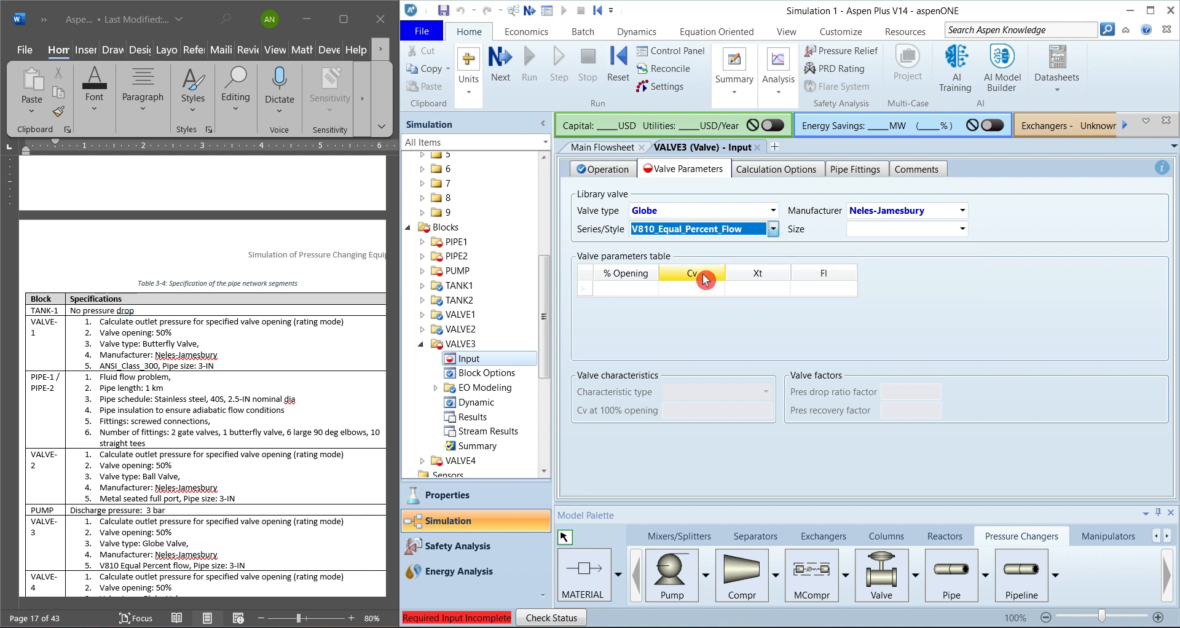
click(927, 232)
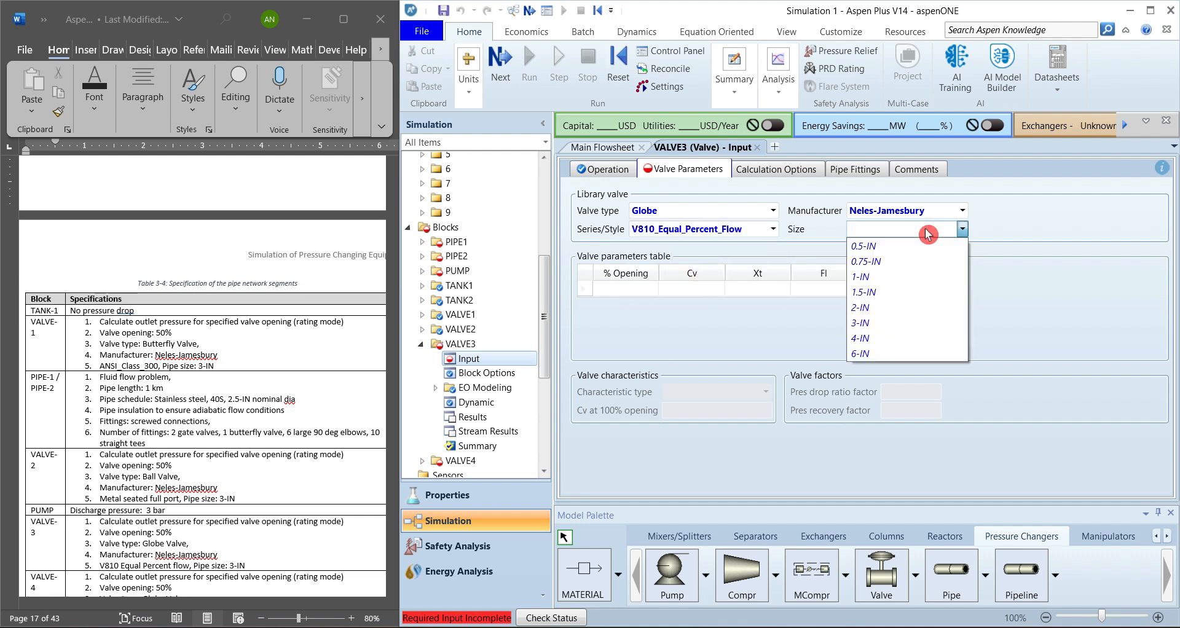
click(872, 323)
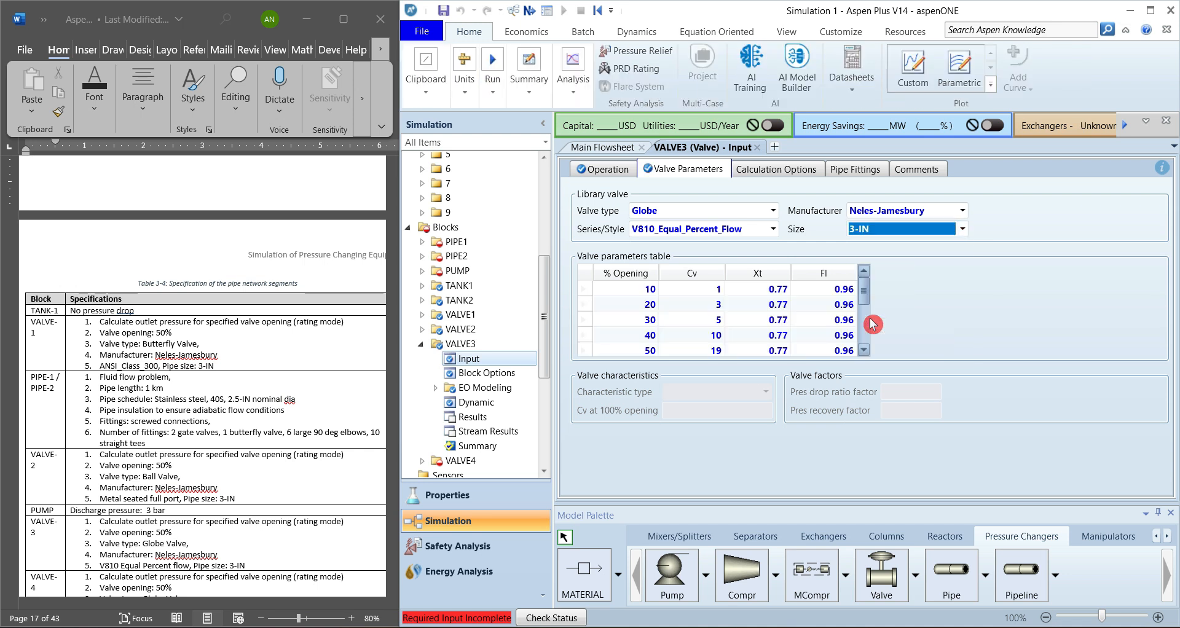
click(759, 148)
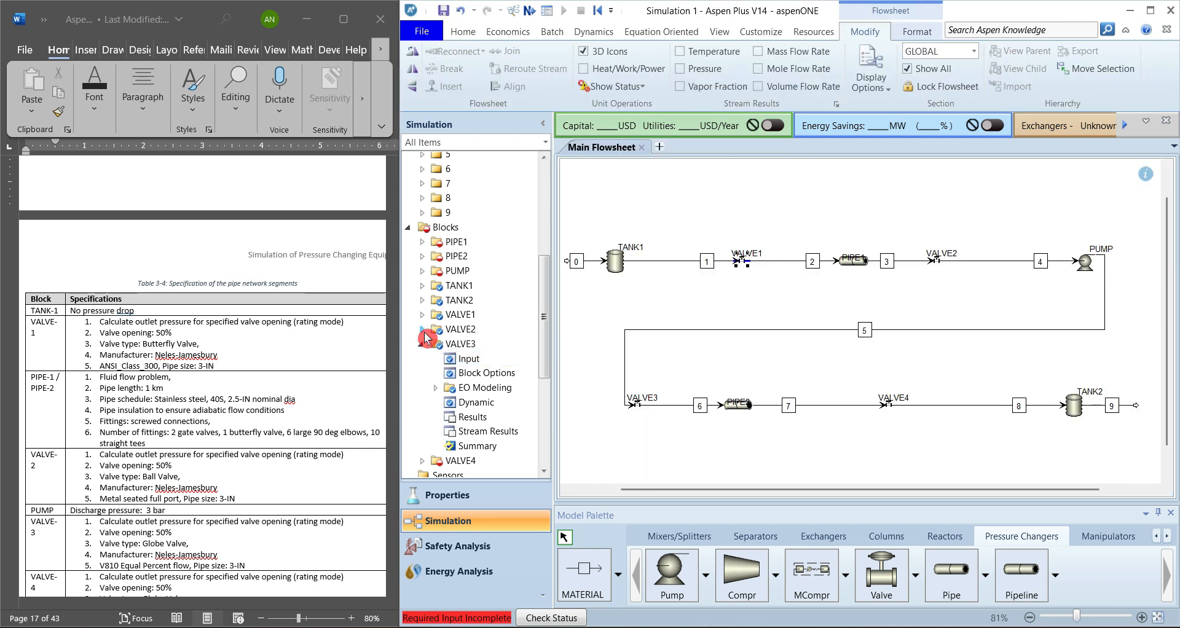
Step: Open the VALVE4 input and set it to Calculate outlet pressure for specified valve (rating) with a 50% opening
click(421, 343)
click(422, 359)
click(479, 373)
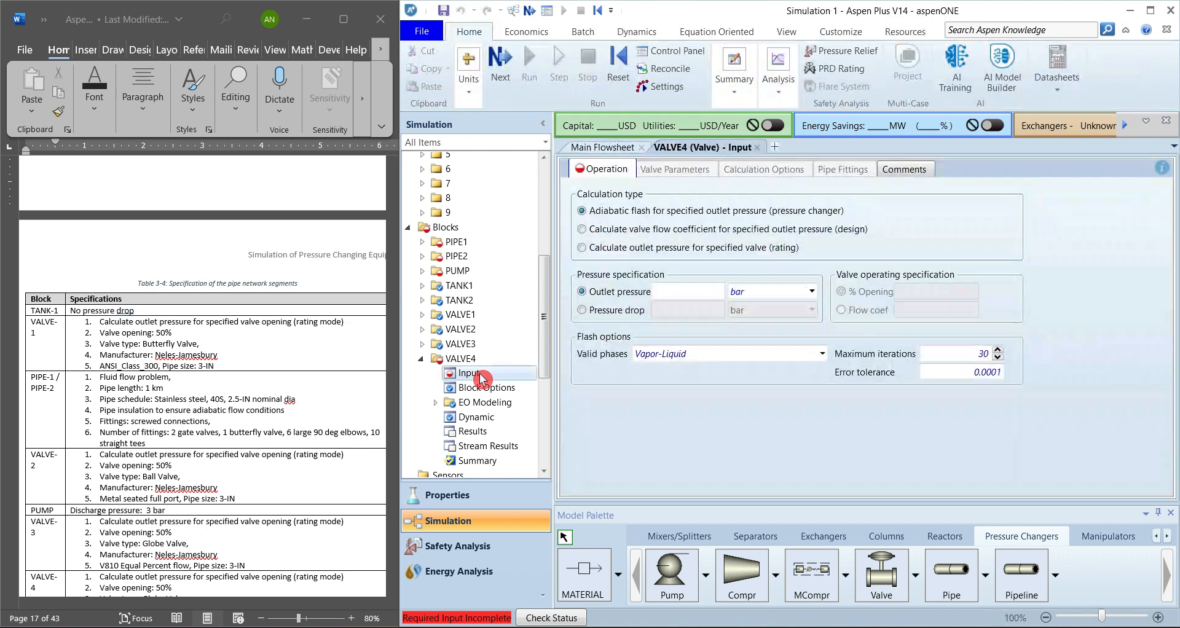
click(621, 250)
click(930, 292)
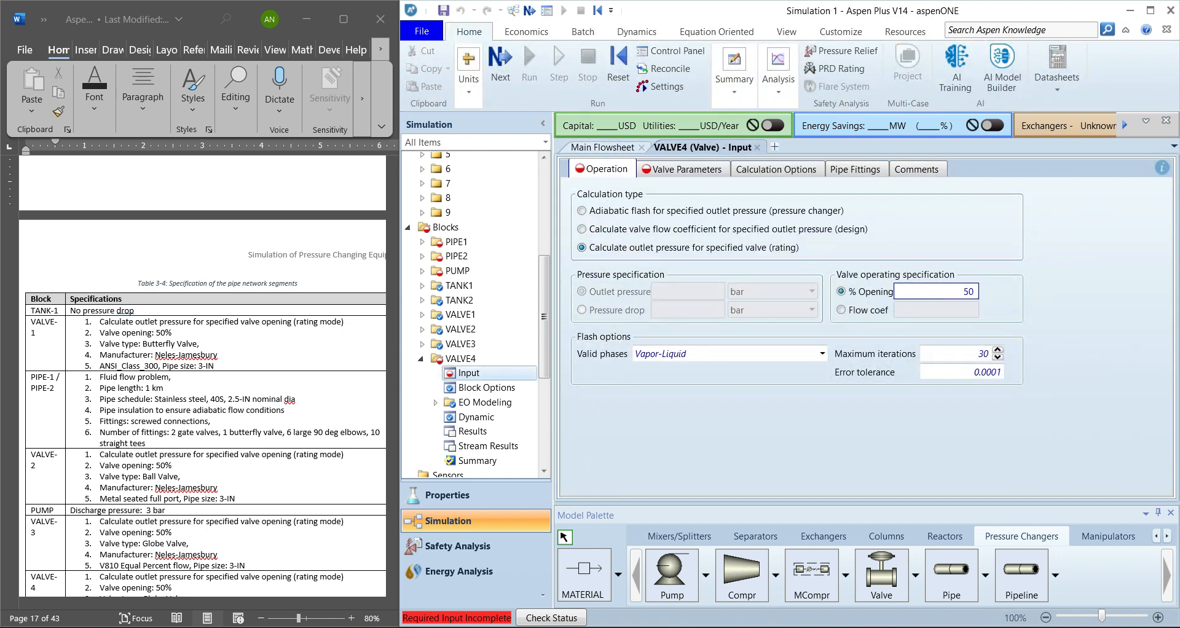
click(1054, 294)
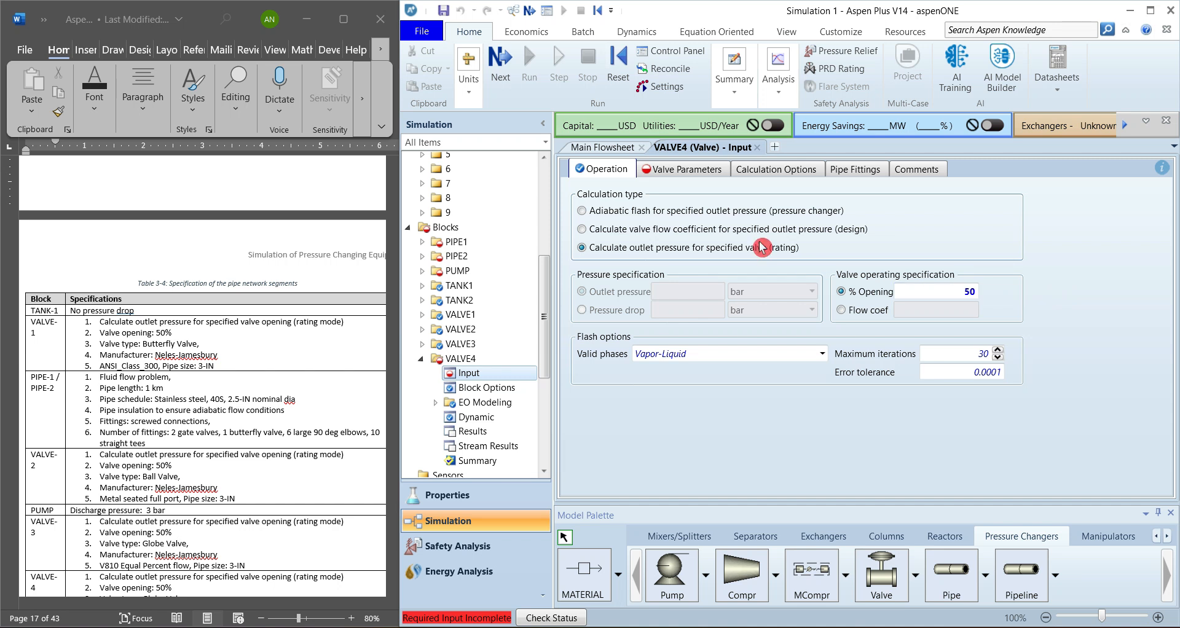
Step: Specify VALVE4's library valve as Globe, manufacturer Neles-Jamesbury, series V810_Linear_Flow, size 3-IN, and close its form
click(686, 173)
scroll(258, 501, down, 1)
scroll(256, 508, down, 3)
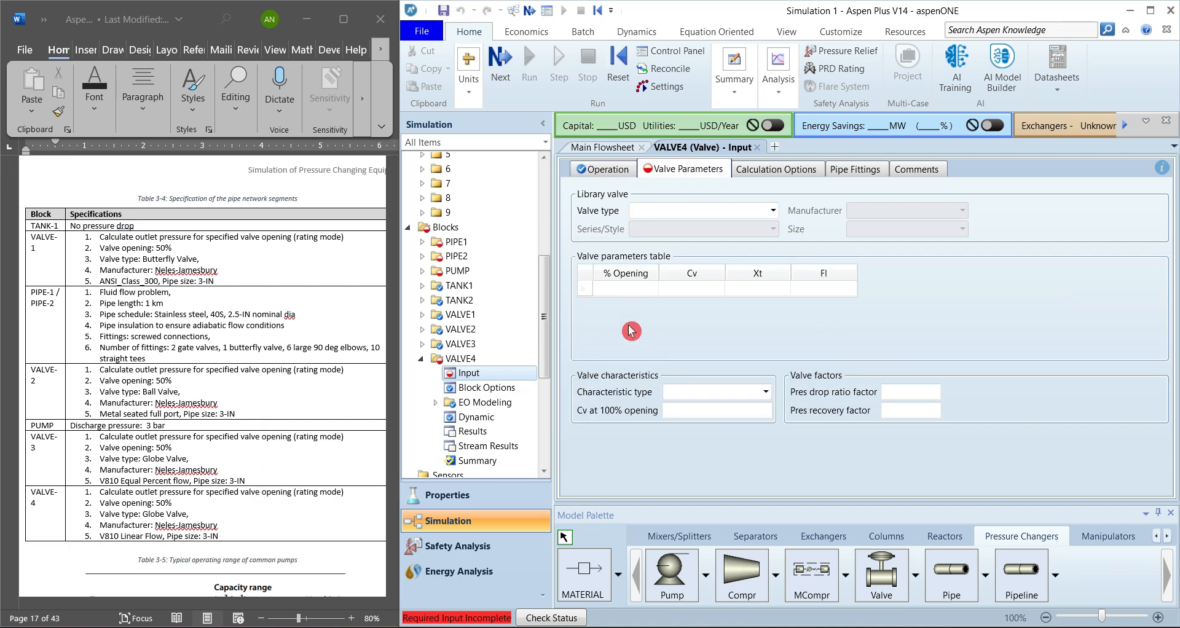
click(773, 210)
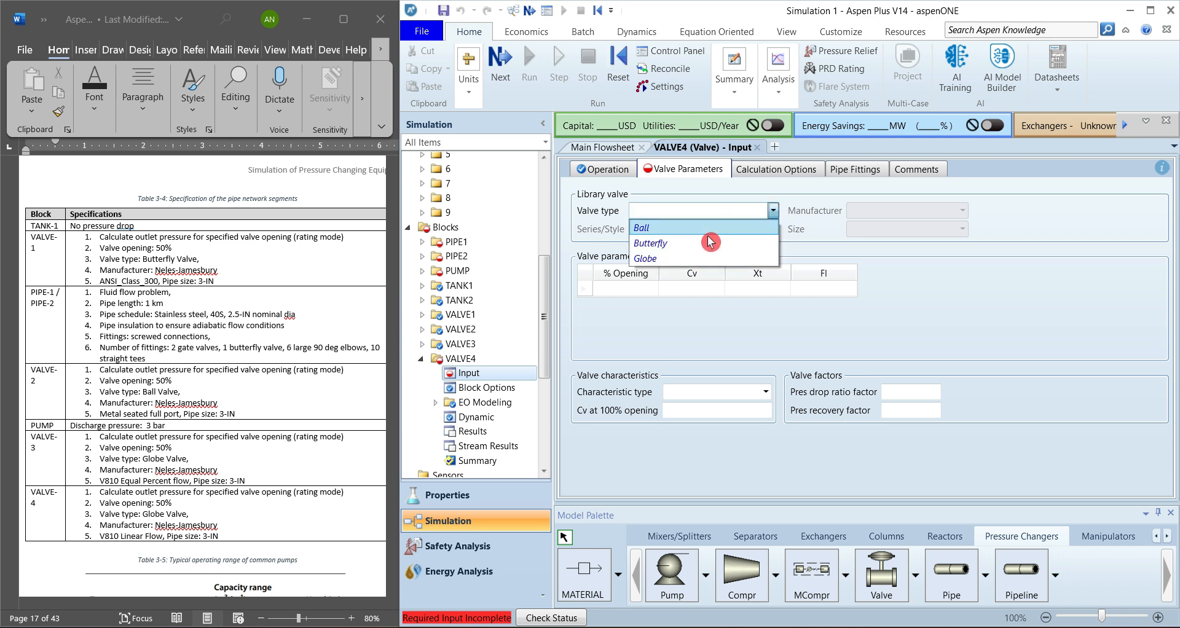
click(682, 258)
click(885, 210)
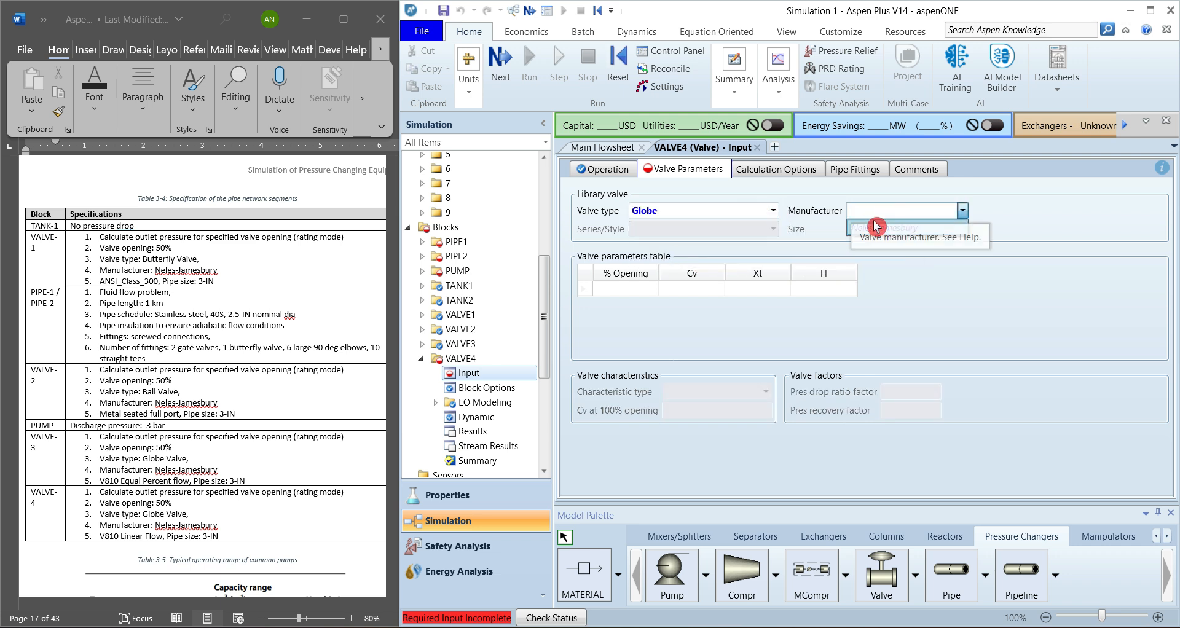
click(873, 227)
click(774, 229)
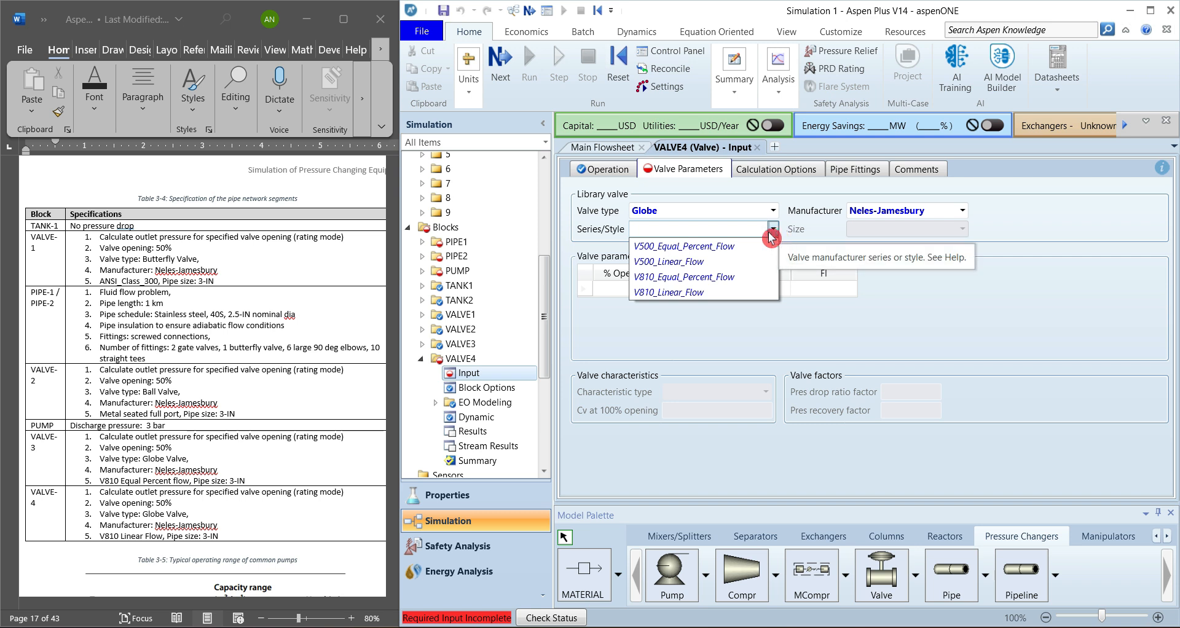
click(684, 293)
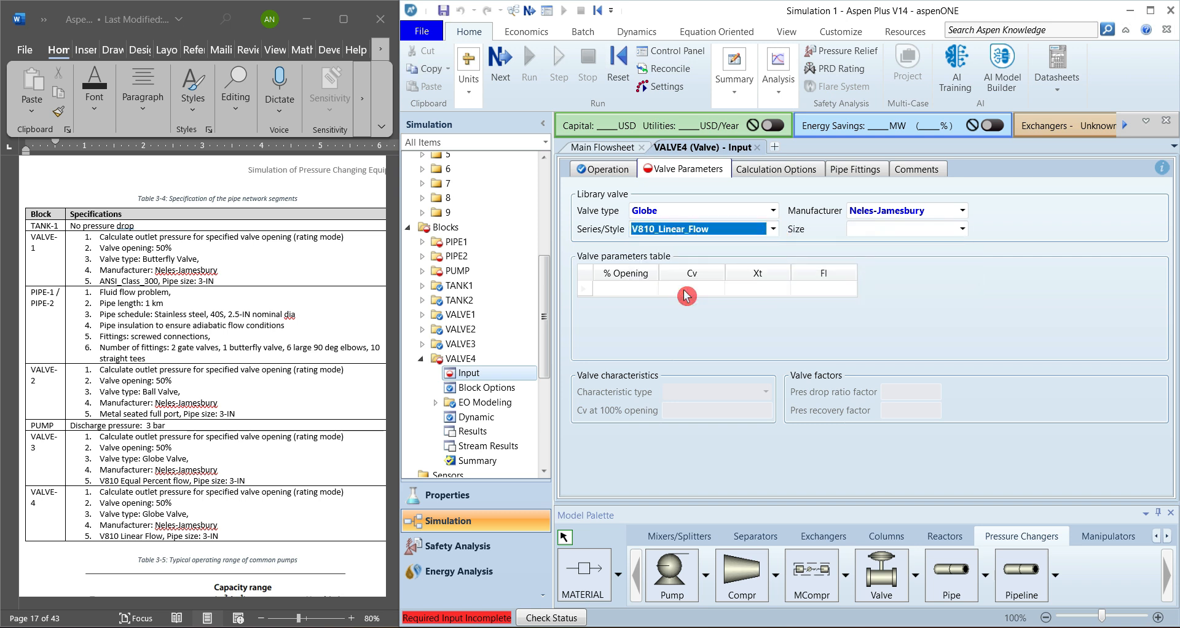
click(961, 229)
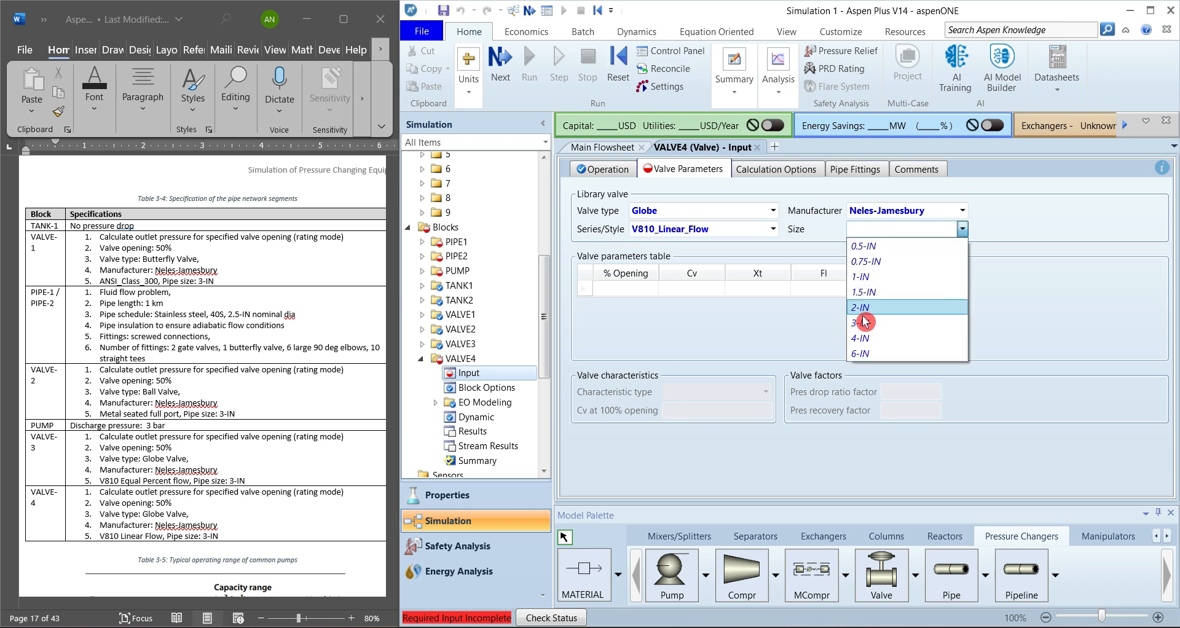
click(929, 323)
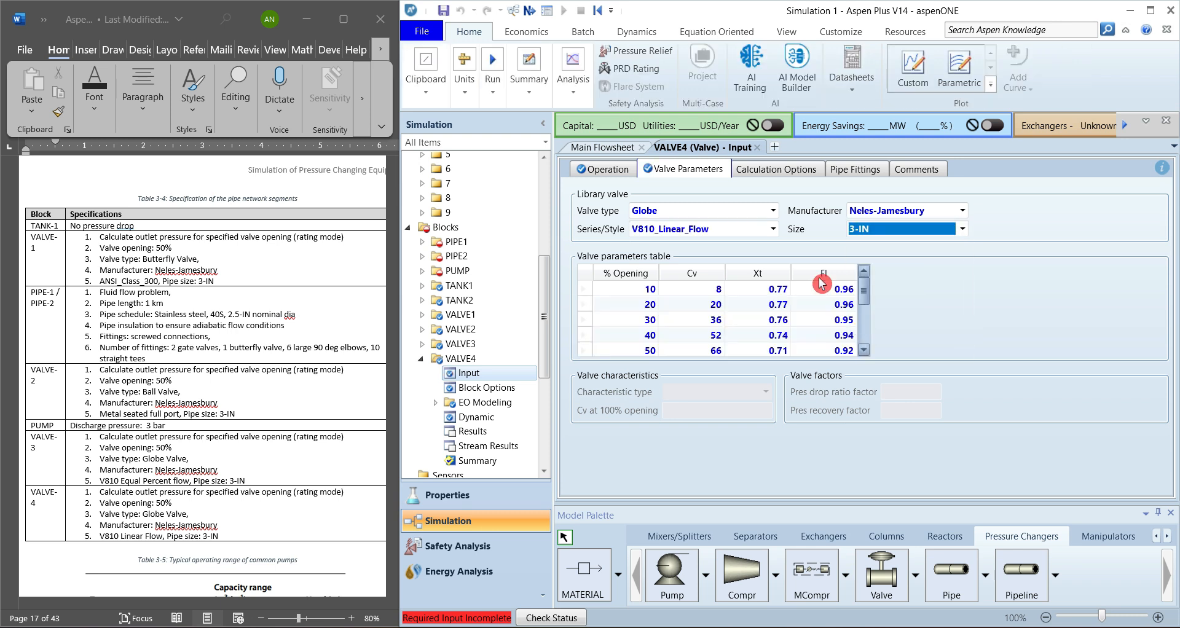
click(758, 148)
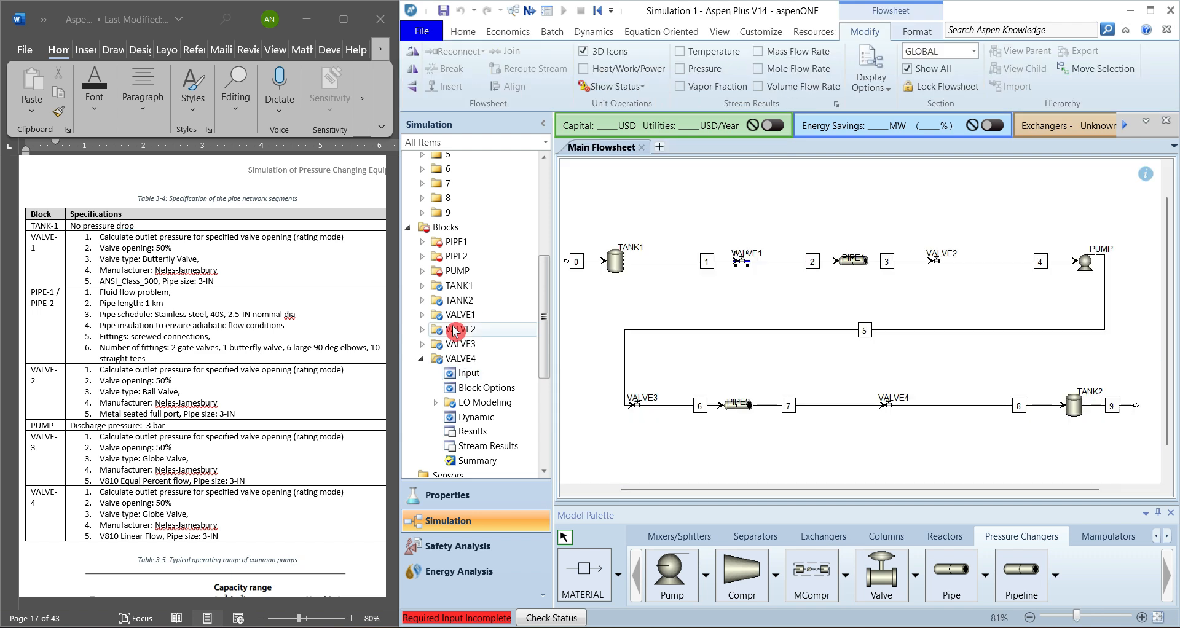
Step: Open the PIPE1 setup and set the pipe length to 1 km
click(422, 360)
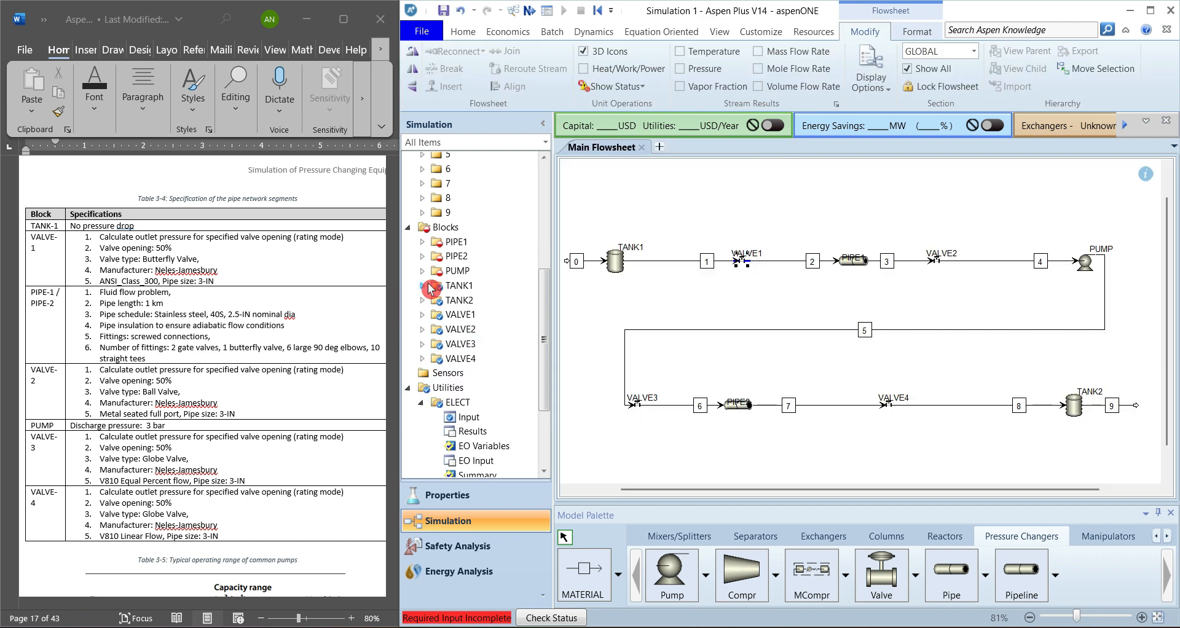
click(422, 242)
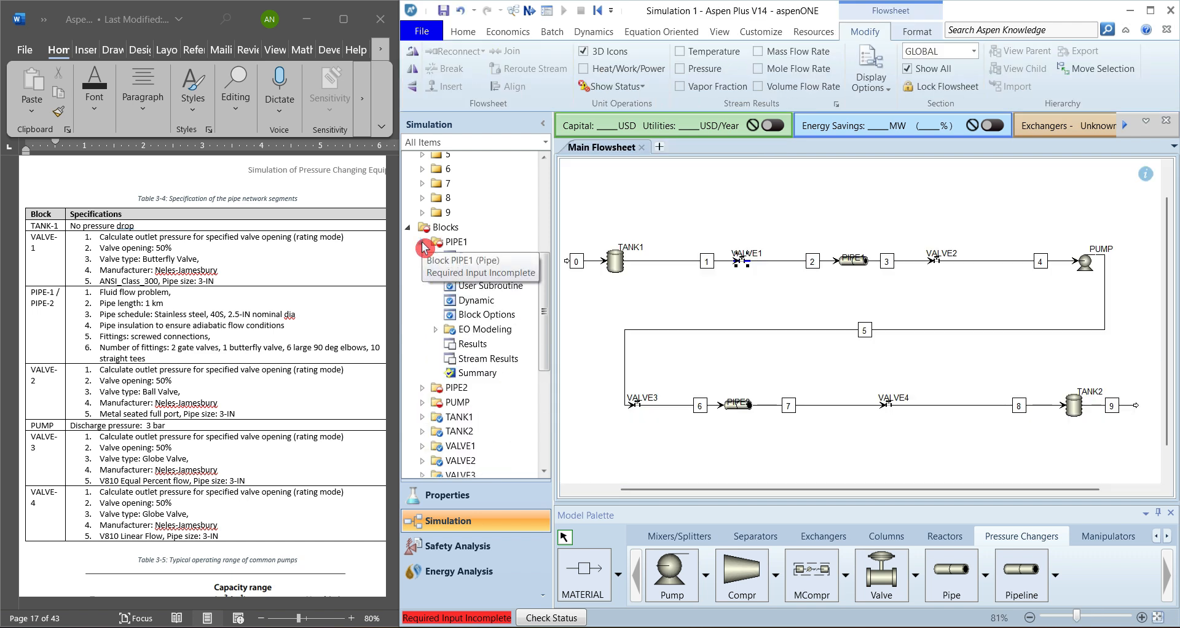
click(480, 256)
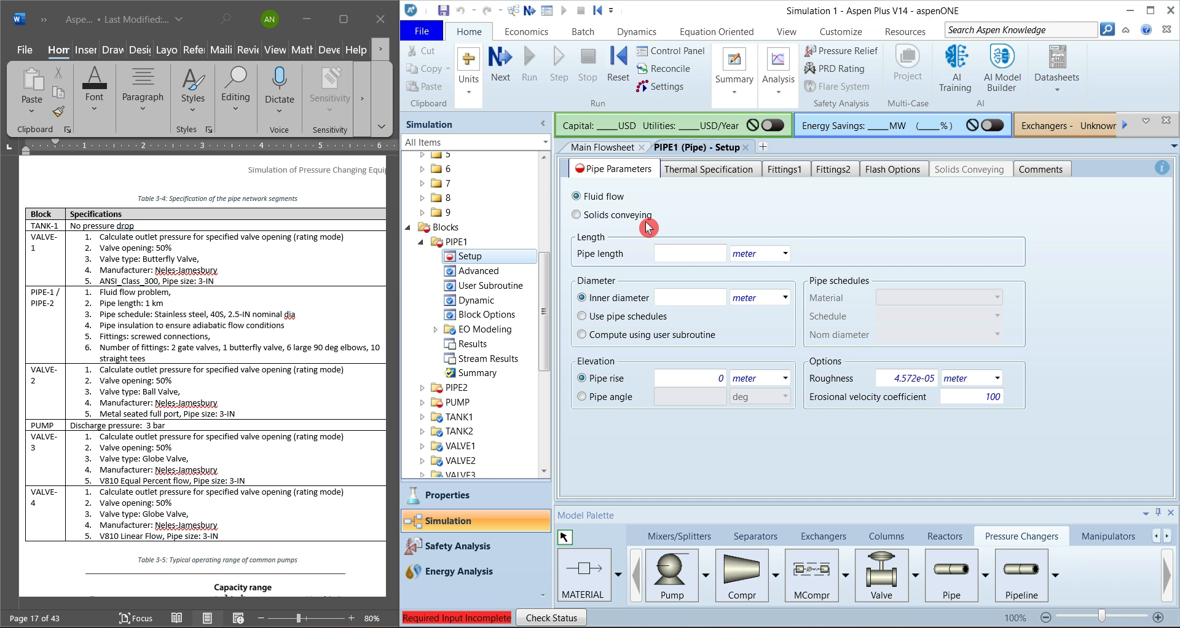
click(677, 257)
click(677, 257)
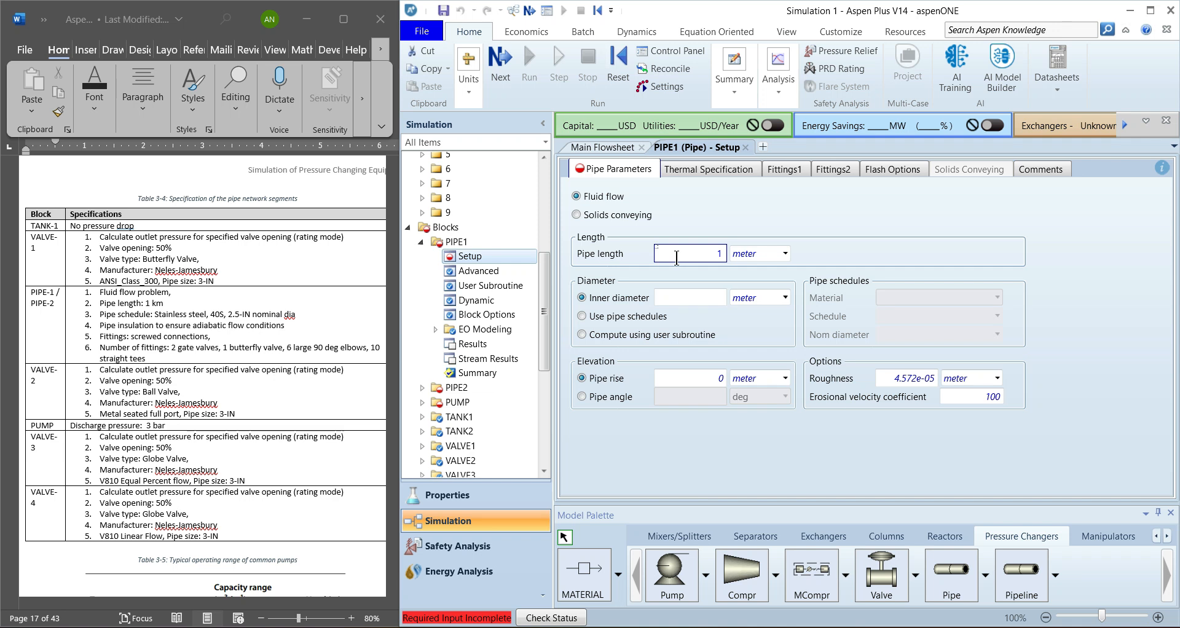
text(1)
key(Tab)
key(Return)
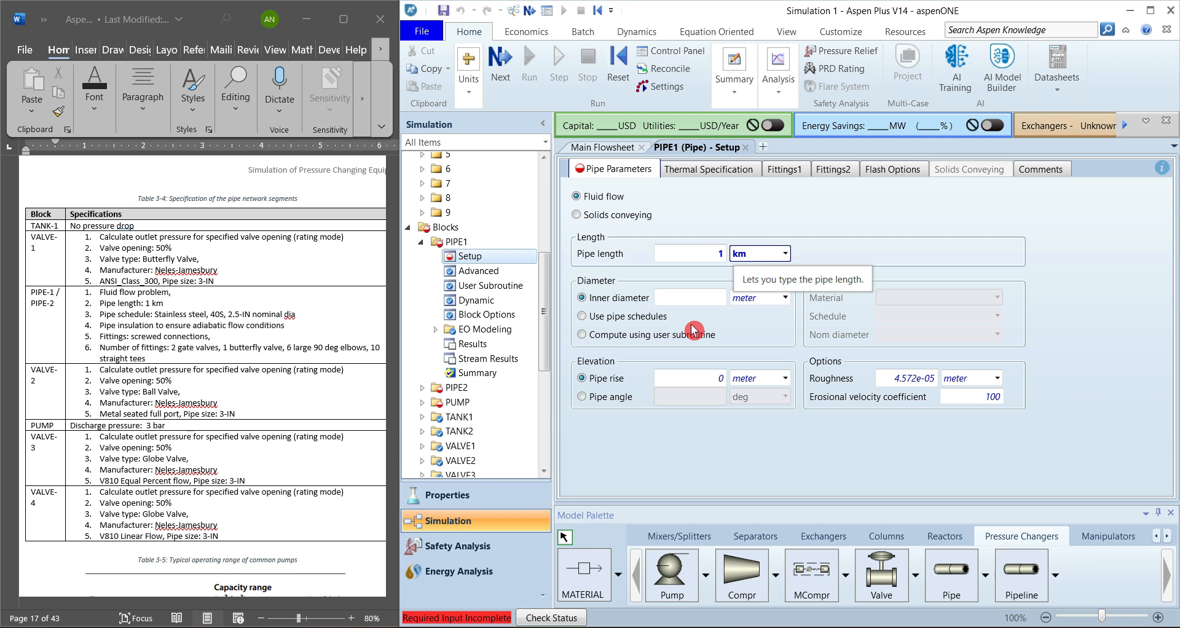
Step: Define PIPE1's diameter from pipe schedules with material STAINLESS, schedule 40S and nominal diameter 2.5-IN
click(582, 317)
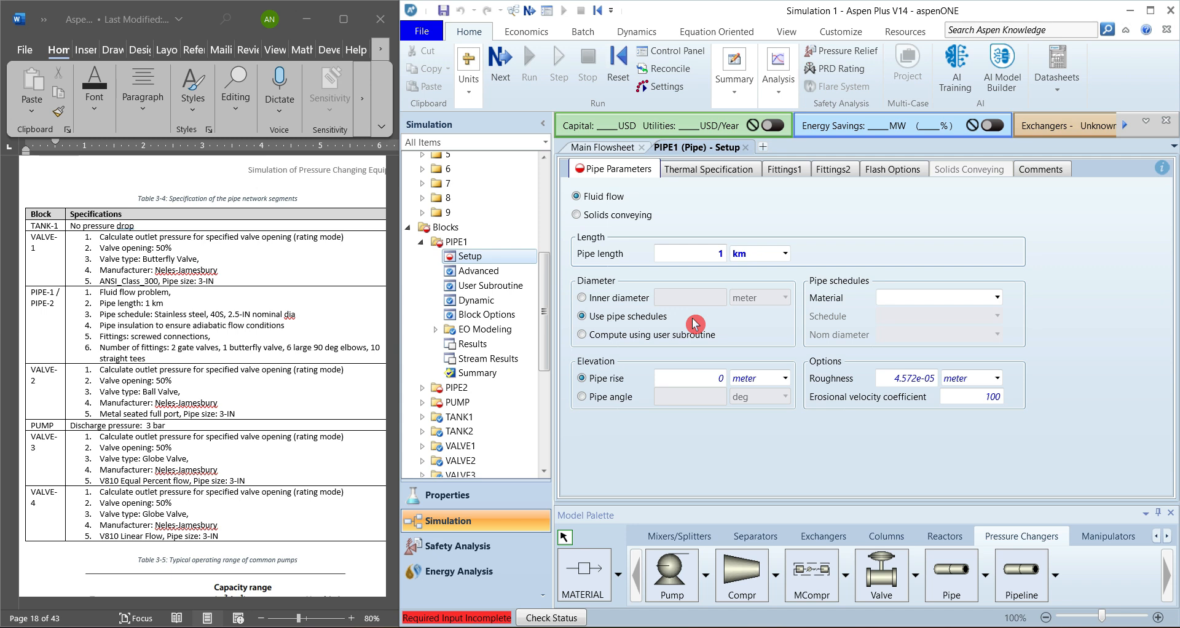
click(997, 299)
click(984, 329)
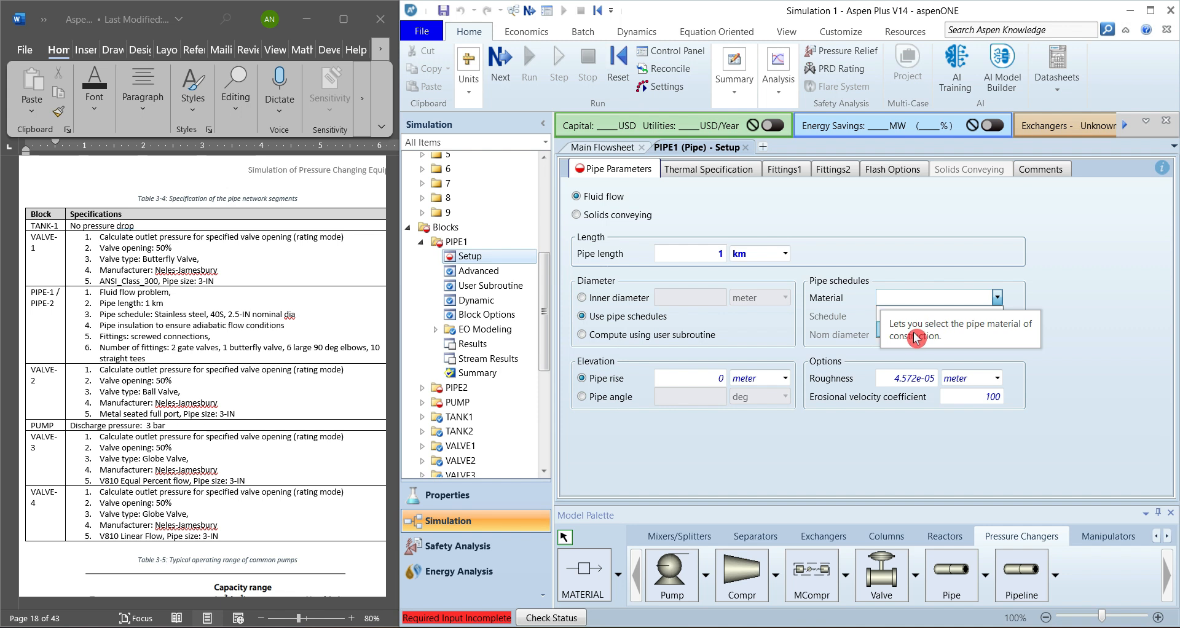
click(946, 320)
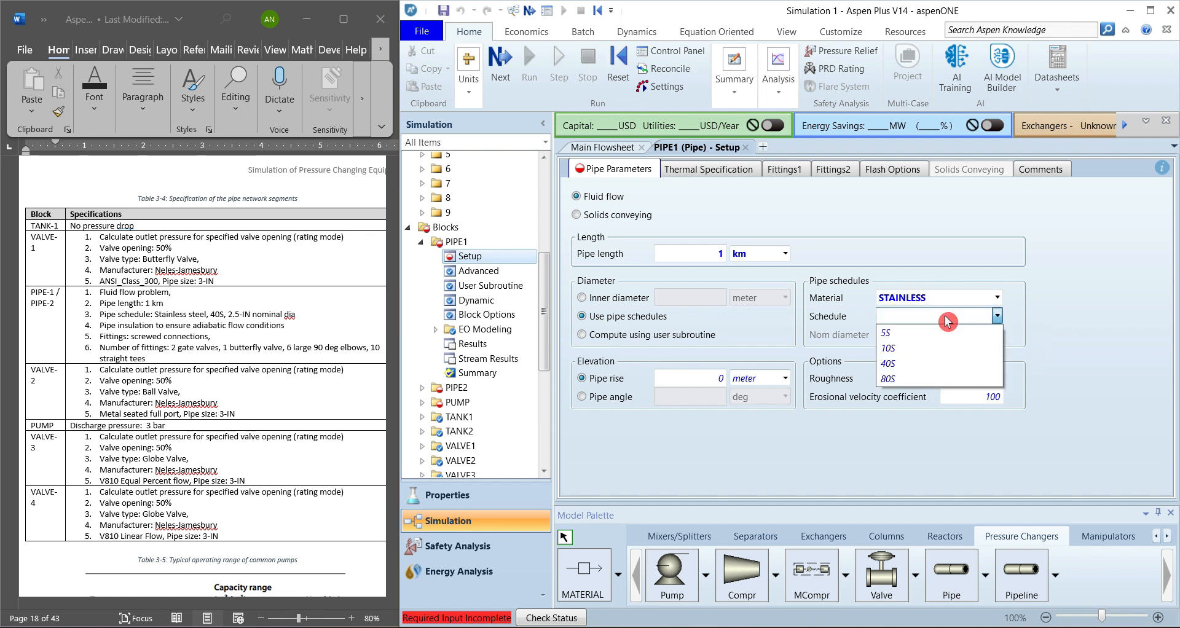
click(897, 370)
click(981, 337)
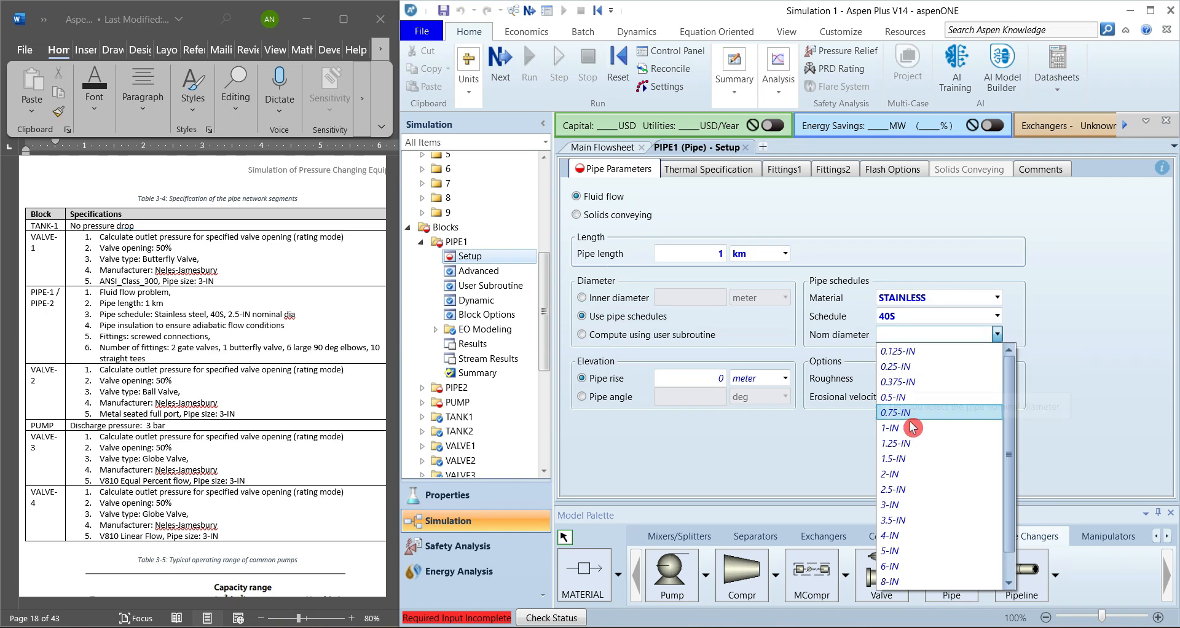
click(901, 491)
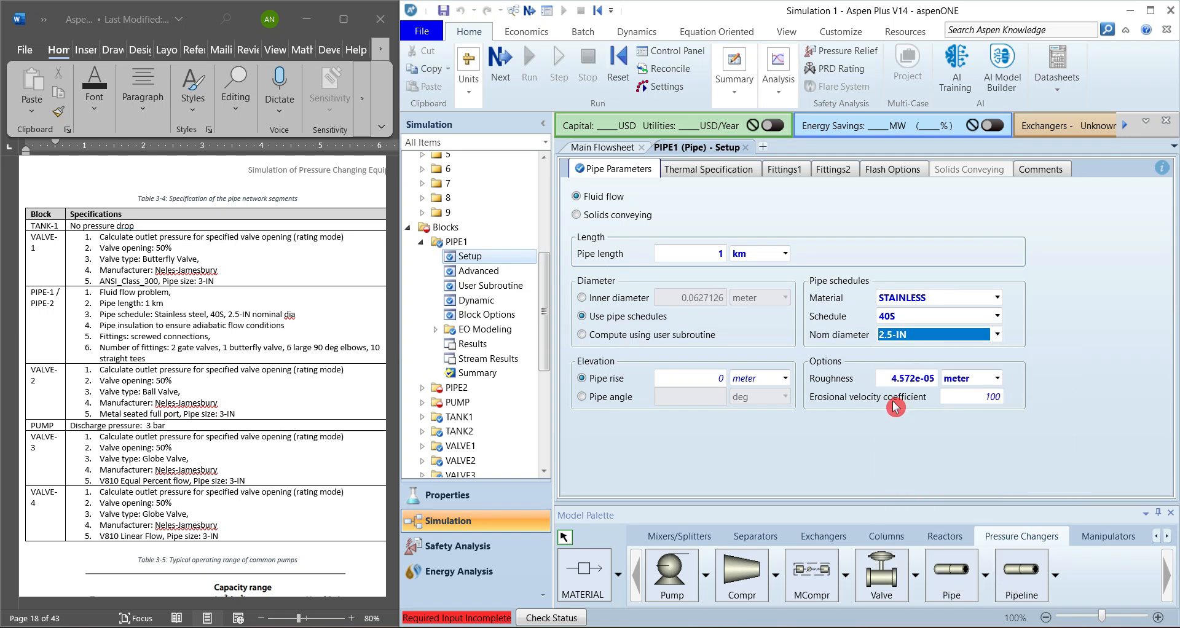
mouse_move(895, 407)
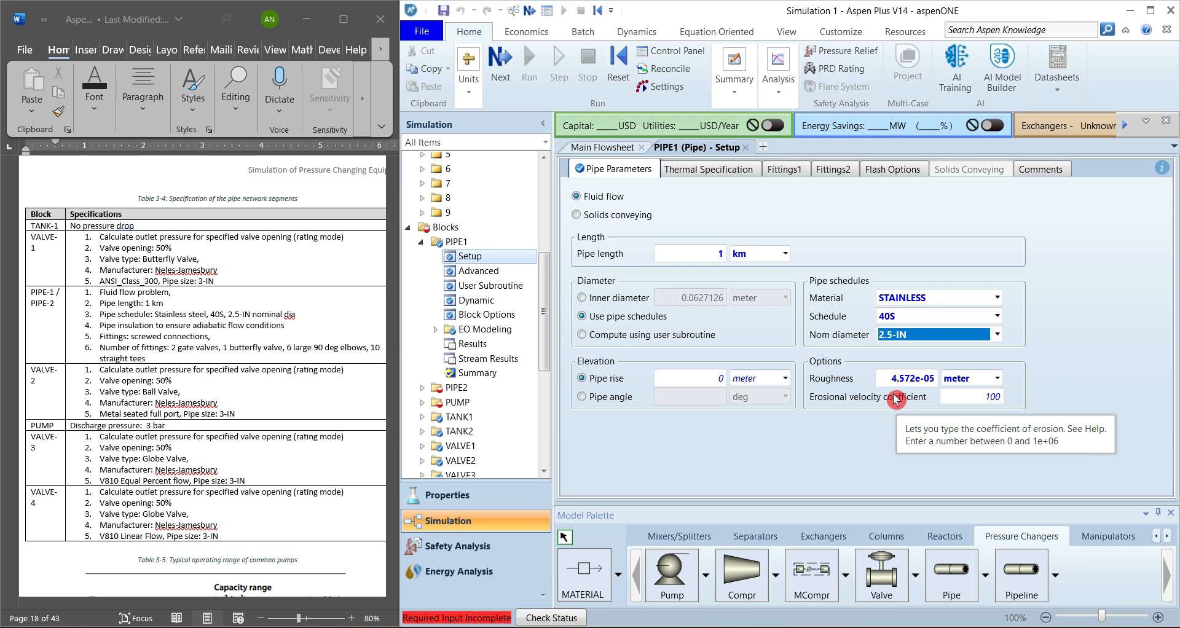
mouse_move(891, 382)
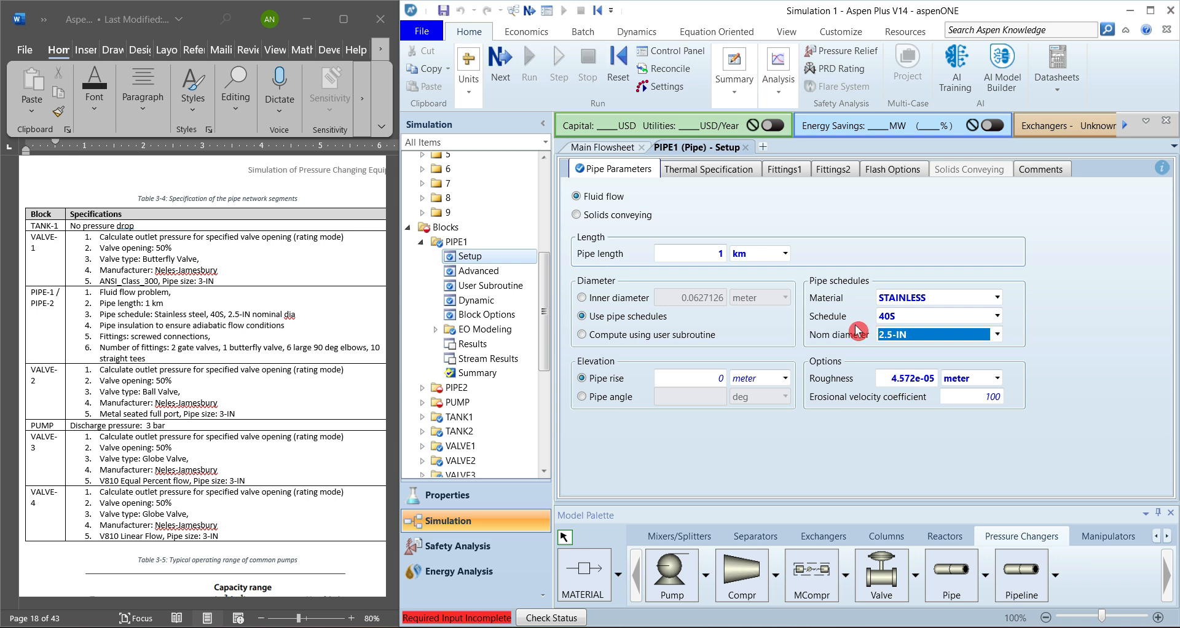
Step: Set PIPE1's thermal specification type to Adiabatic (zero duty)
click(699, 176)
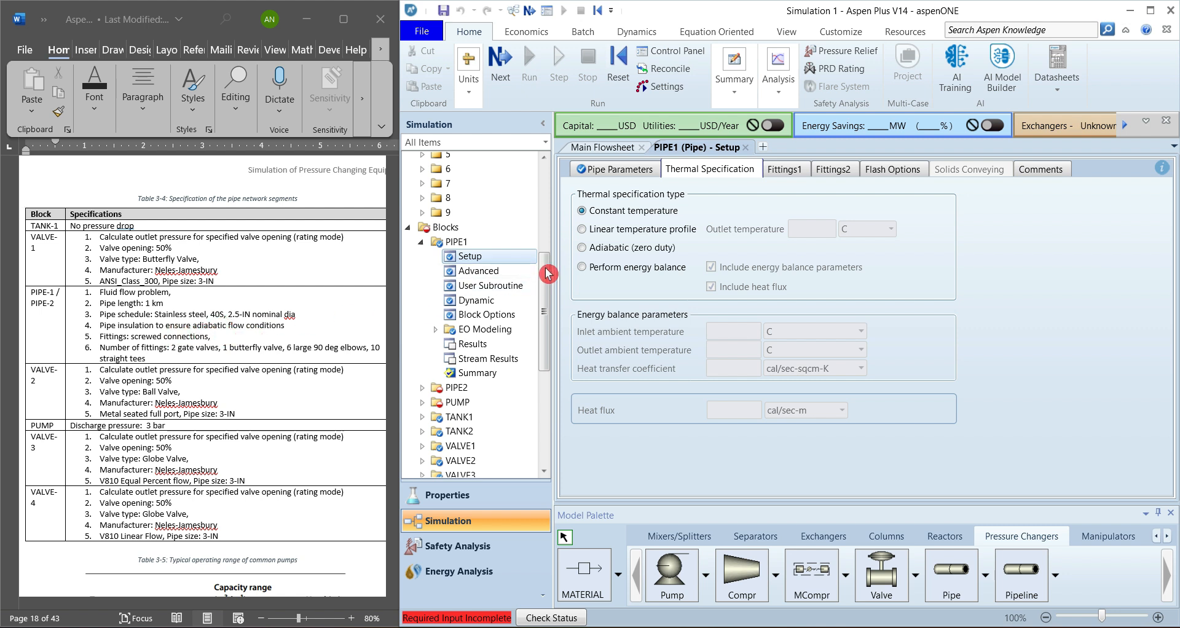
click(584, 248)
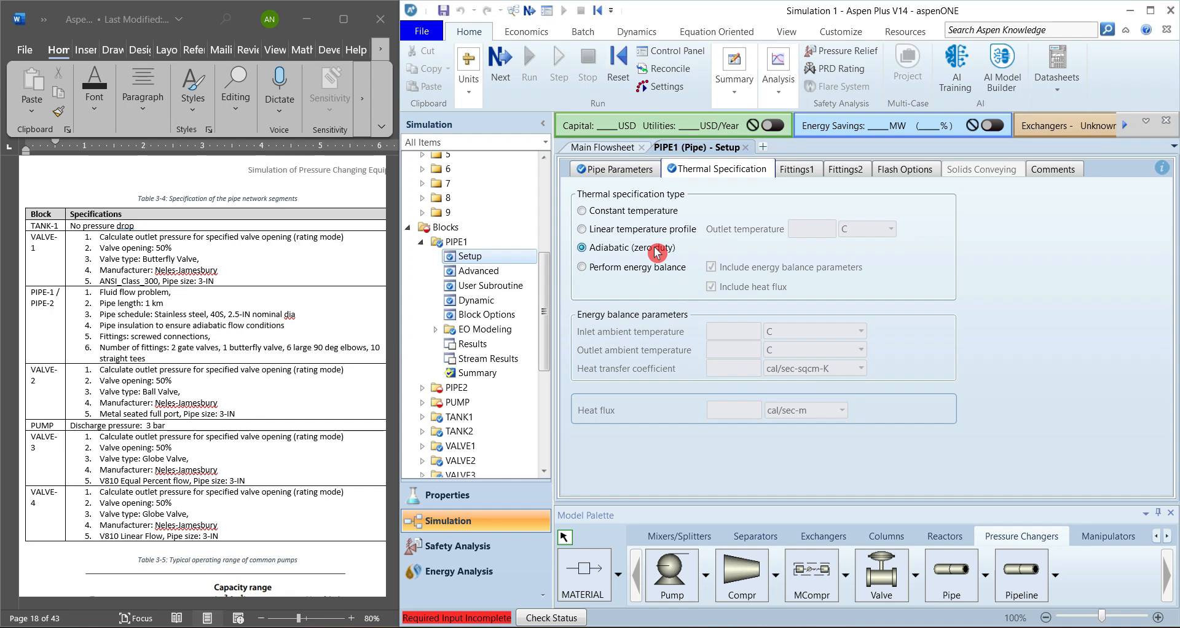
Step: Set PIPE1's fittings to screwed connections with 2 gate valves, 1 butterfly valve, 6 large 90 deg. elbows and 10 straight tees, and close its form
click(803, 172)
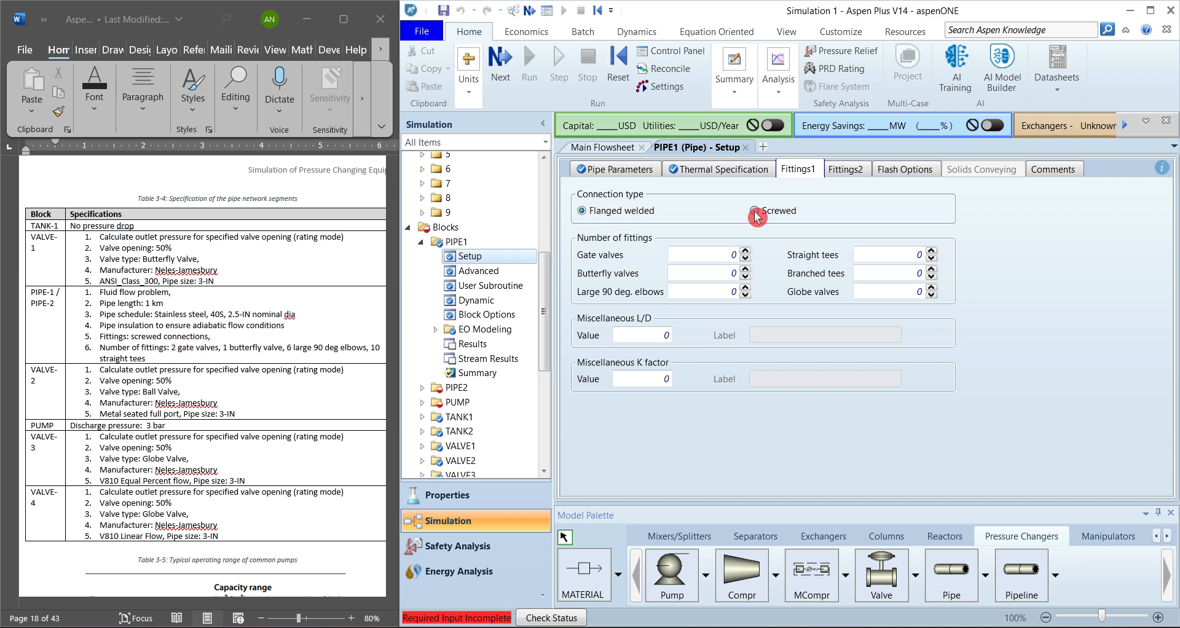
click(713, 255)
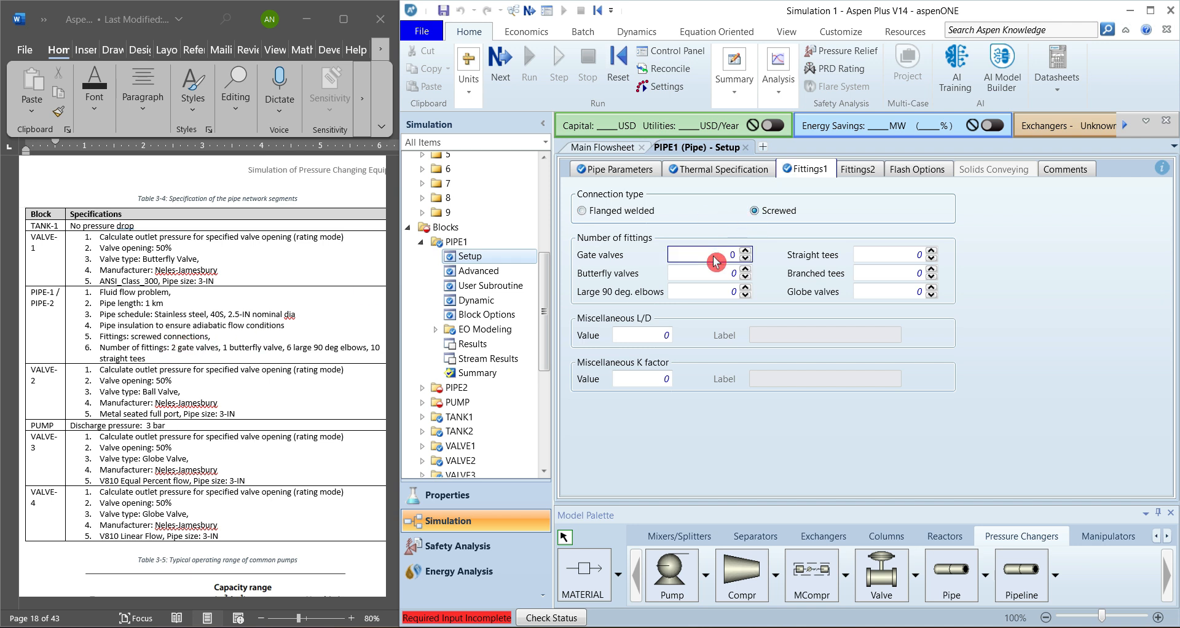
text(2)
key(Tab)
text(1)
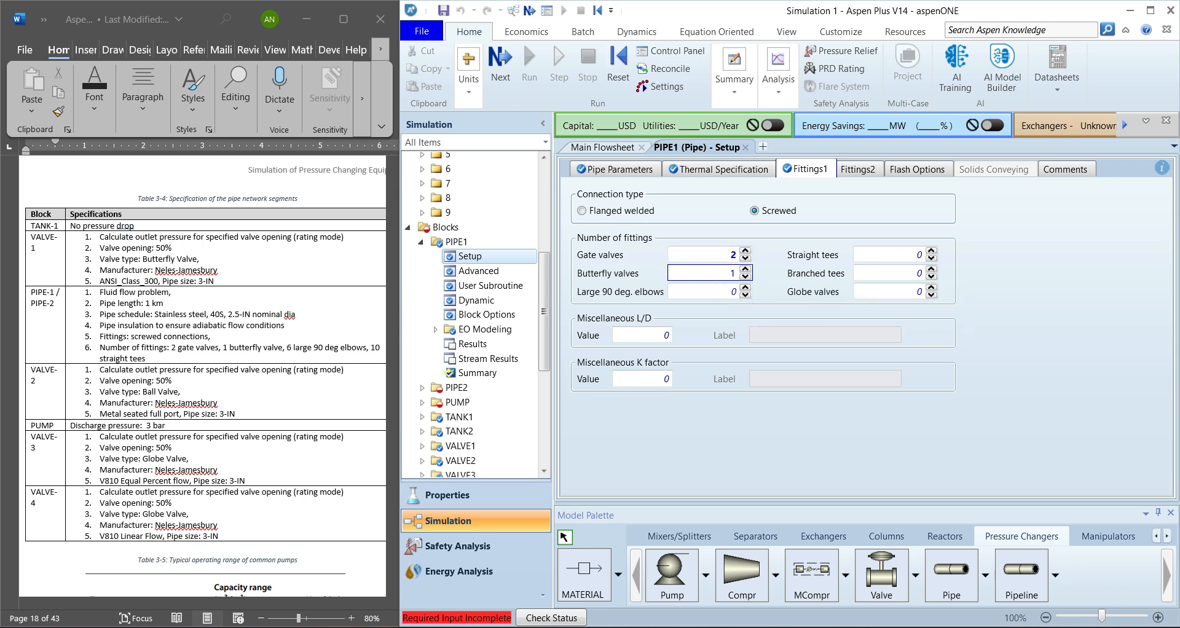
click(713, 290)
text(6)
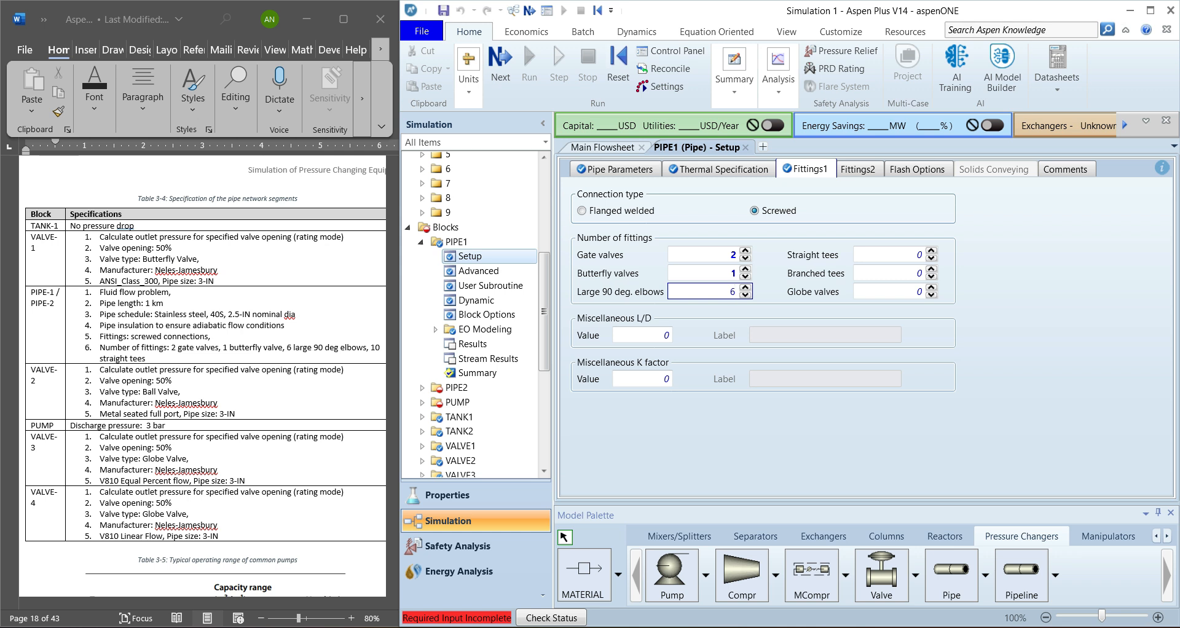
click(890, 253)
text(10)
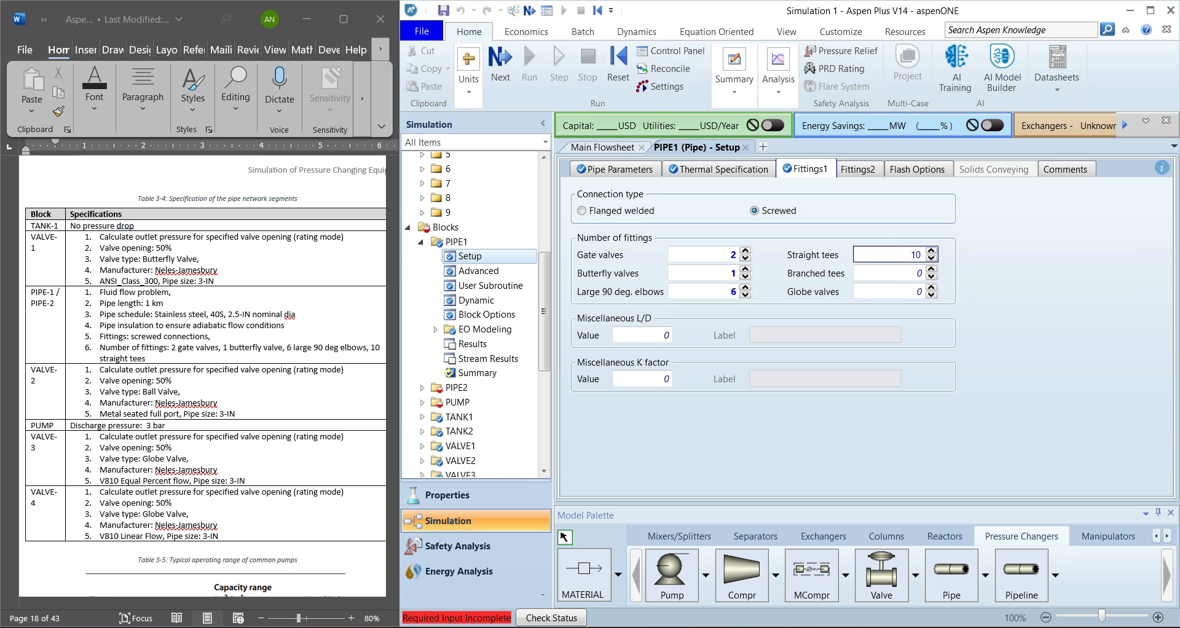
click(939, 343)
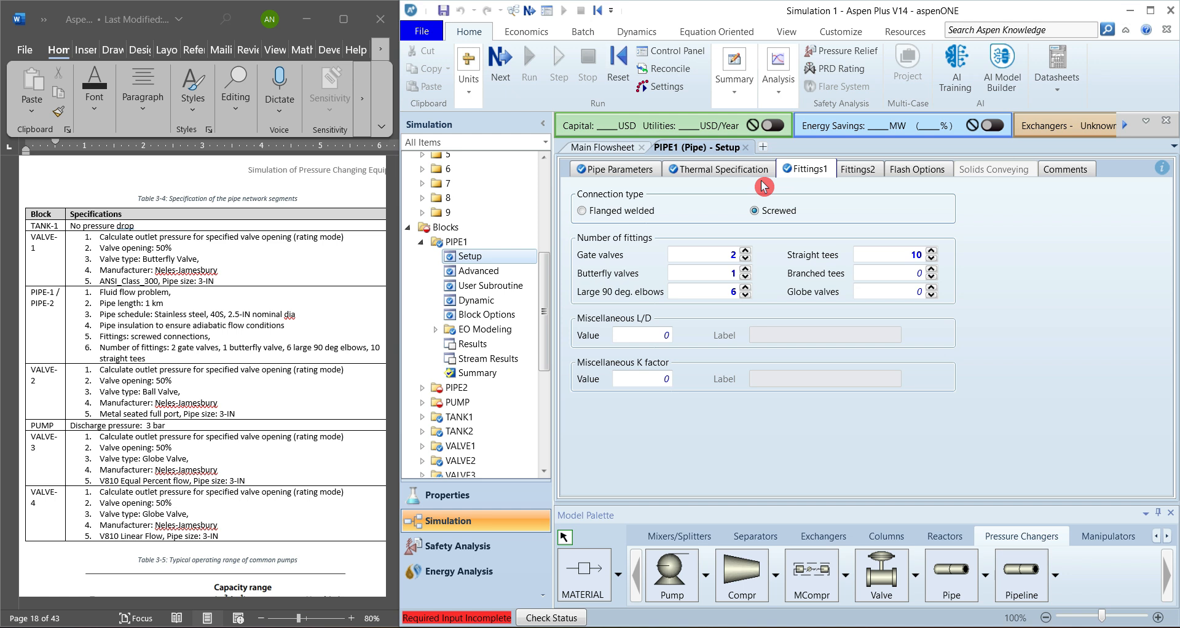
click(746, 147)
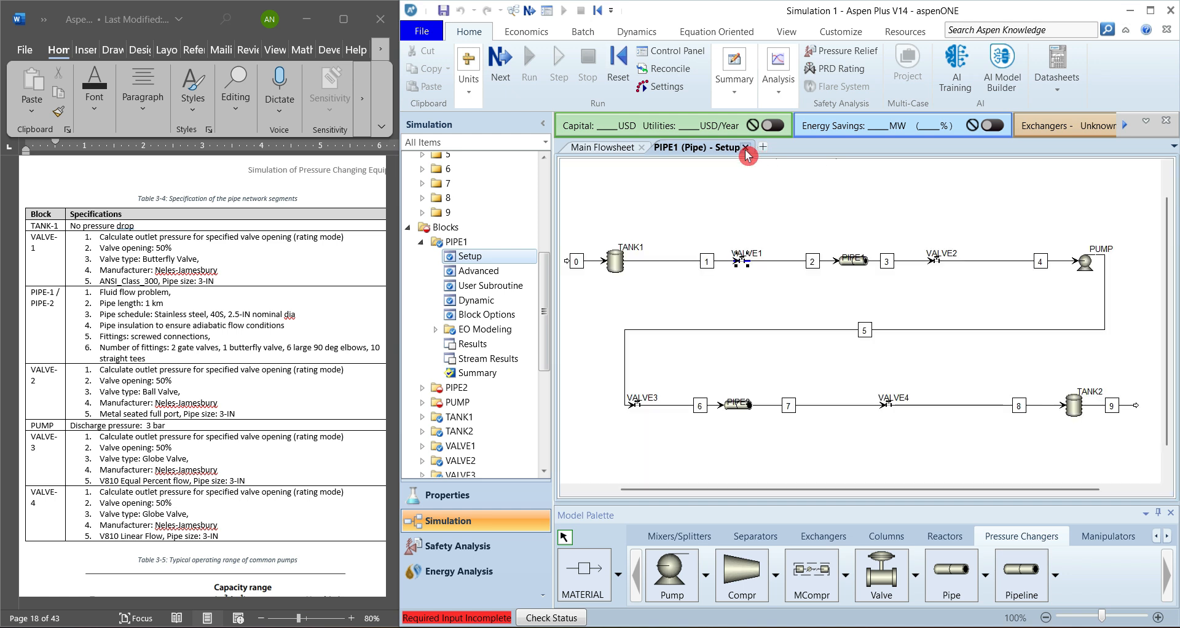
Step: Open the PIPE2 setup and set the pipe length to 1 km
click(421, 242)
click(421, 256)
double_click(462, 272)
click(689, 253)
key(Tab)
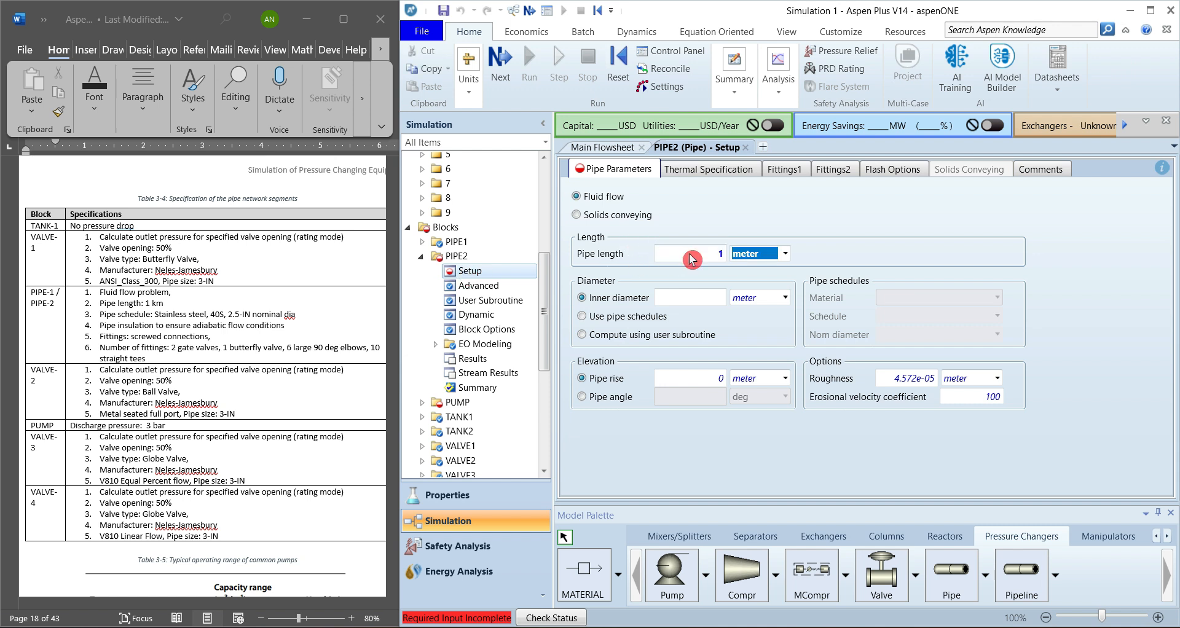
Step: Define PIPE2's diameter from pipe schedules with STAINLESS, 40S and 2.5-IN, and set its thermal specification type to Adiabatic (zero duty)
click(624, 319)
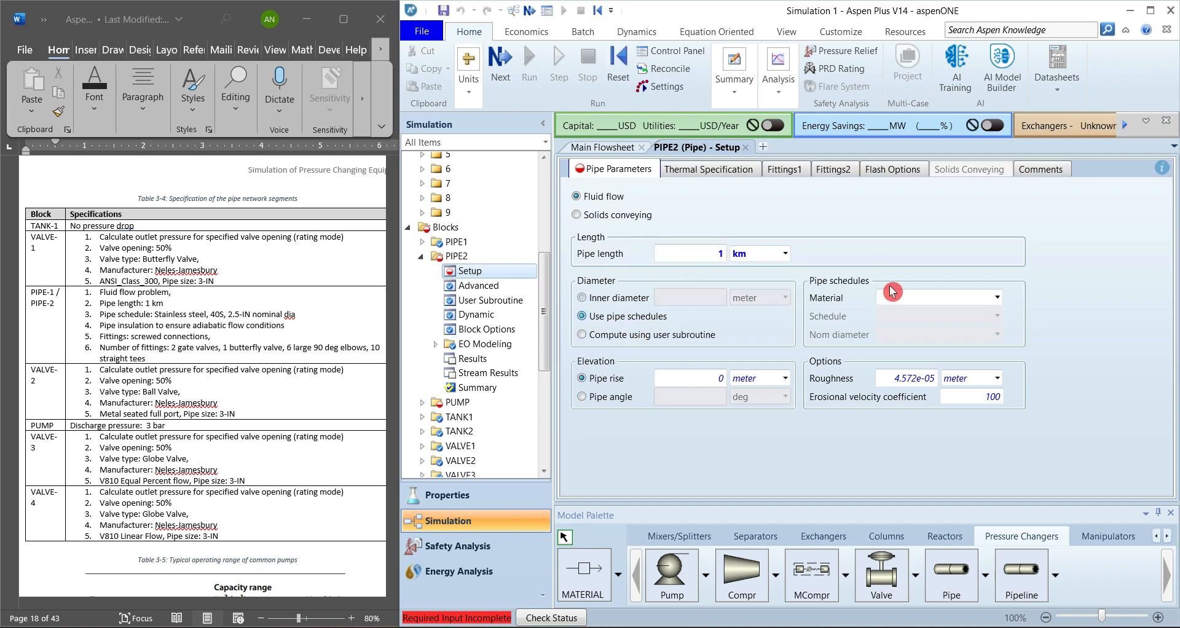
click(923, 303)
click(928, 327)
click(931, 322)
click(931, 322)
click(901, 362)
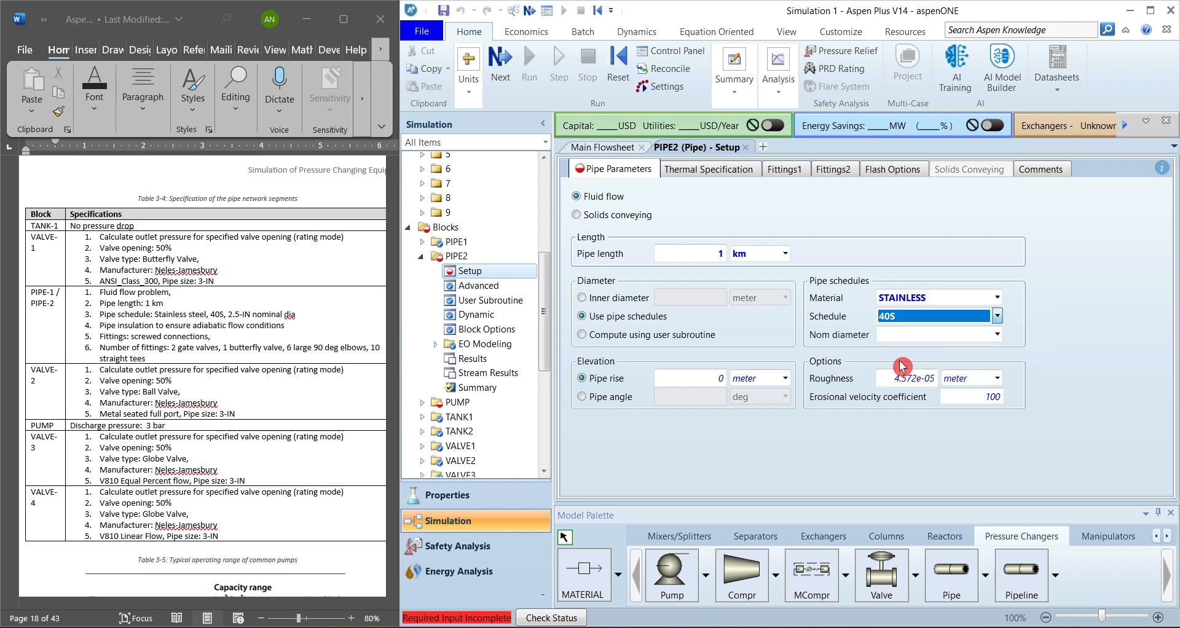
click(944, 338)
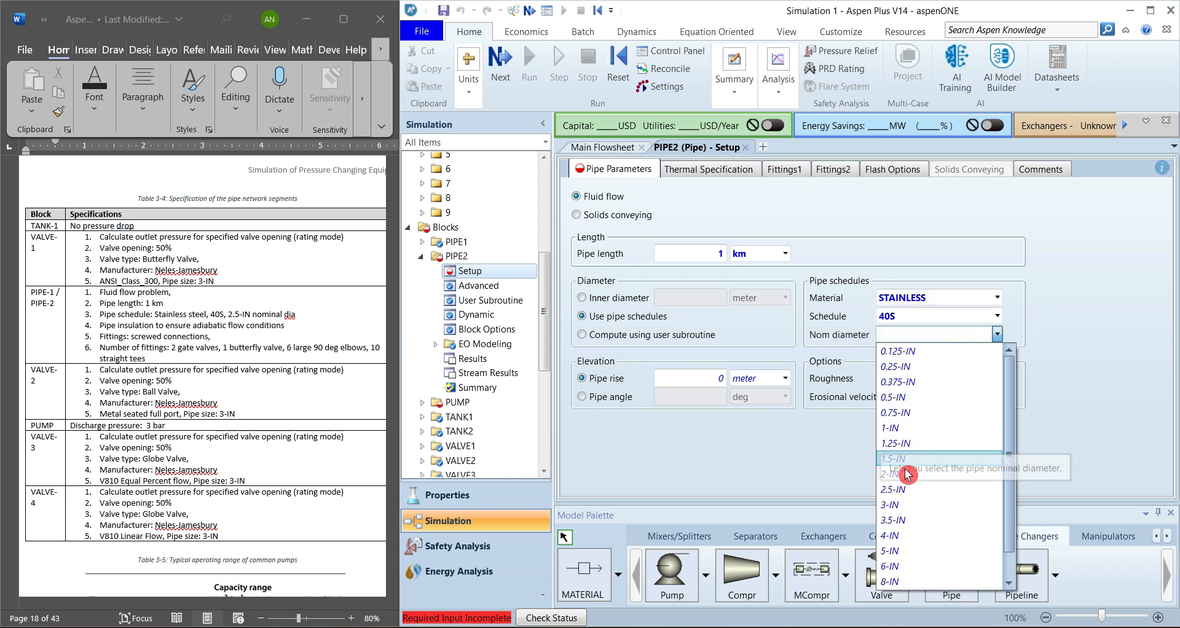
click(899, 495)
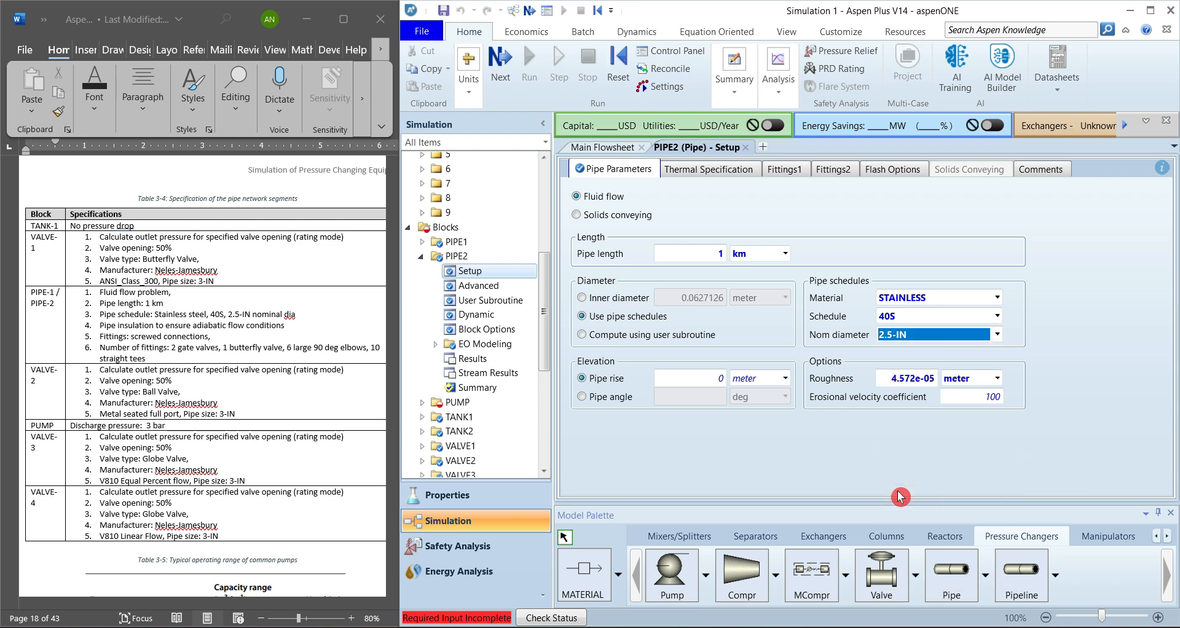
click(719, 172)
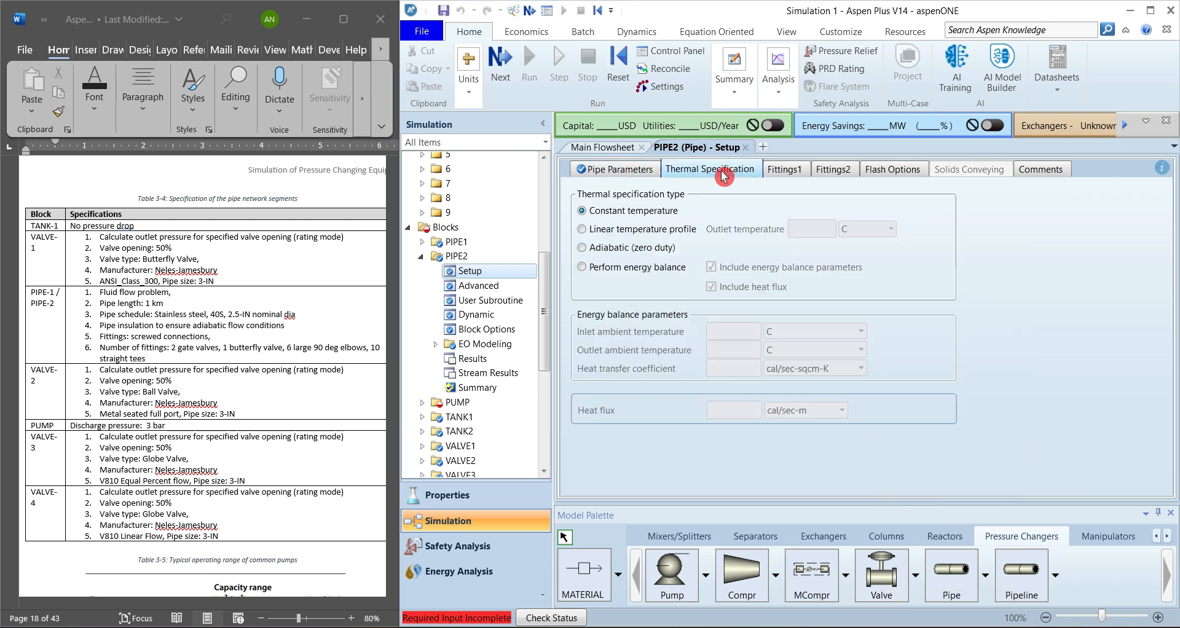
click(611, 250)
Step: Enter PIPE2's fittings as 2 gate valves, 1 butterfly valve, 6 large 90 deg. elbows and 10 straight tees, and close its form
click(799, 171)
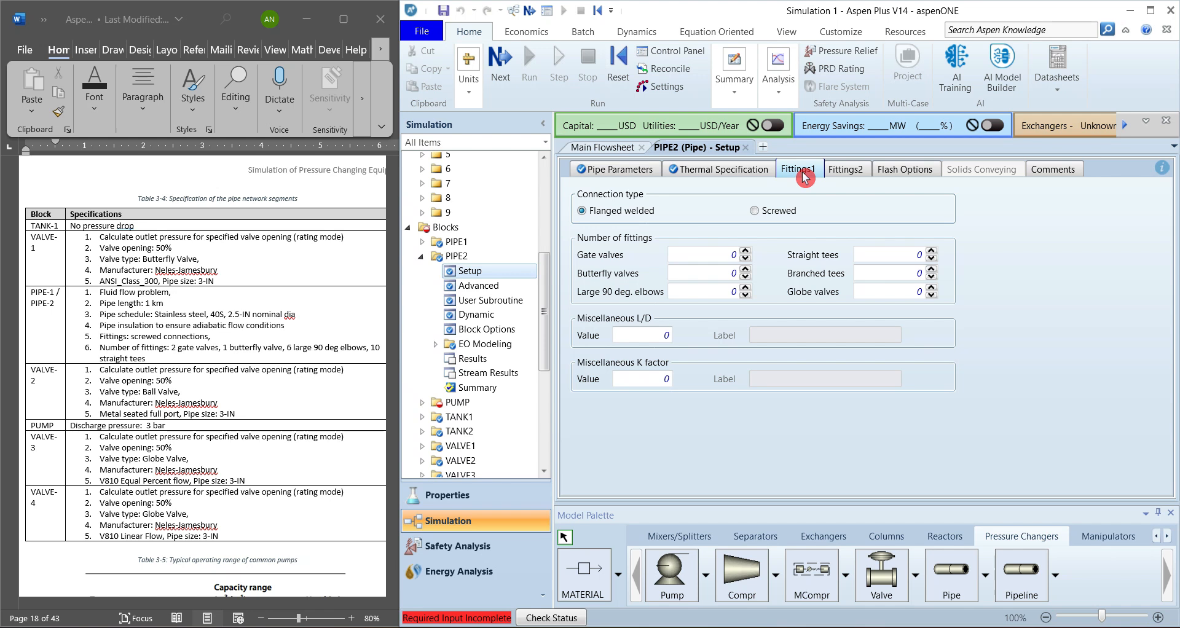
click(727, 256)
text(2)
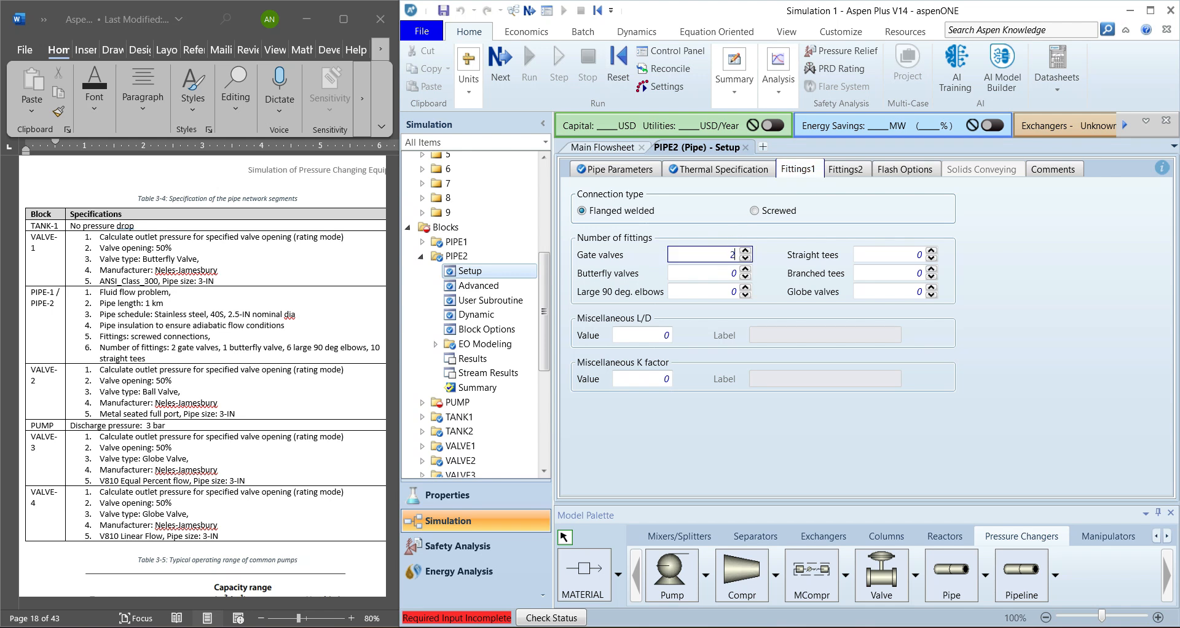
click(712, 273)
text(1)
click(717, 293)
text(6)
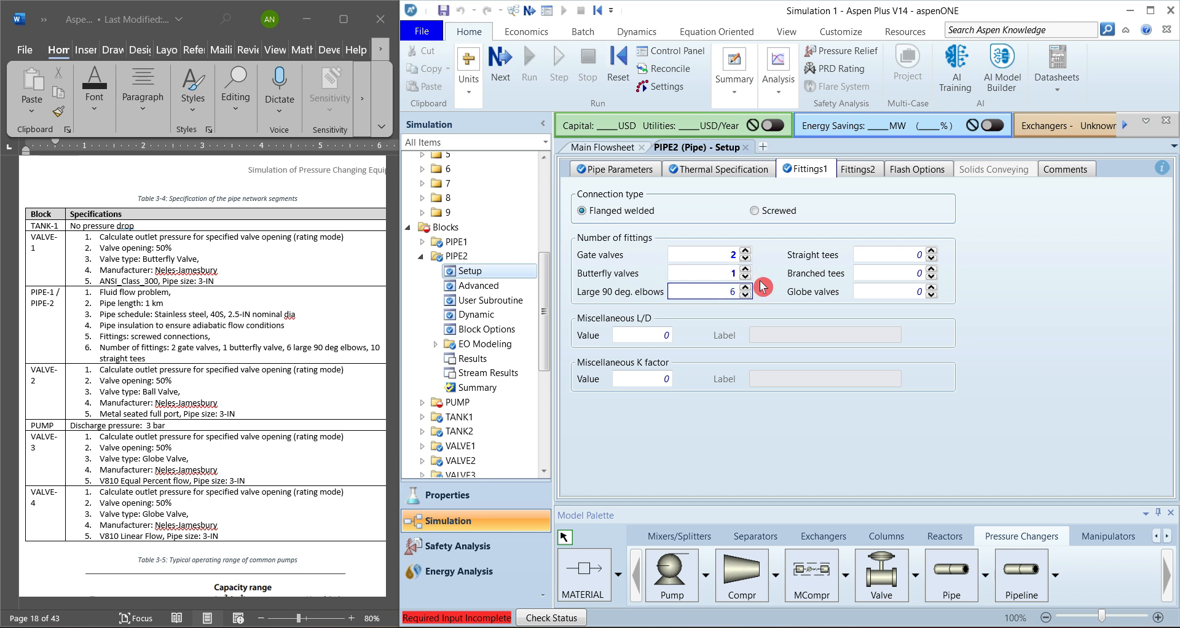
click(887, 256)
text(10)
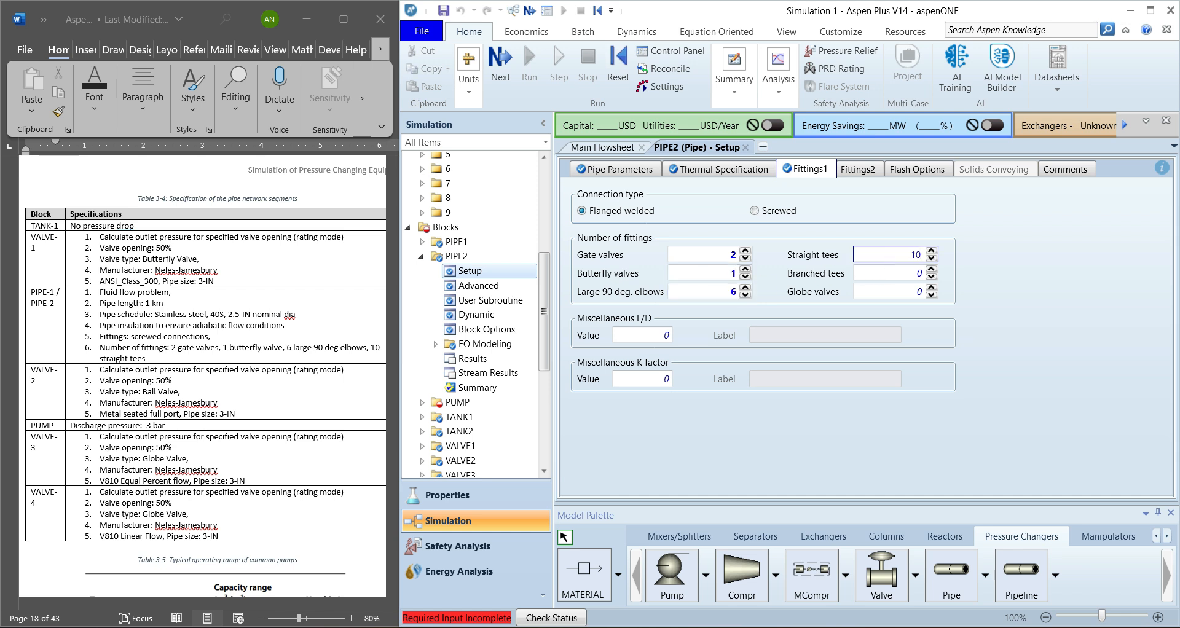
click(872, 349)
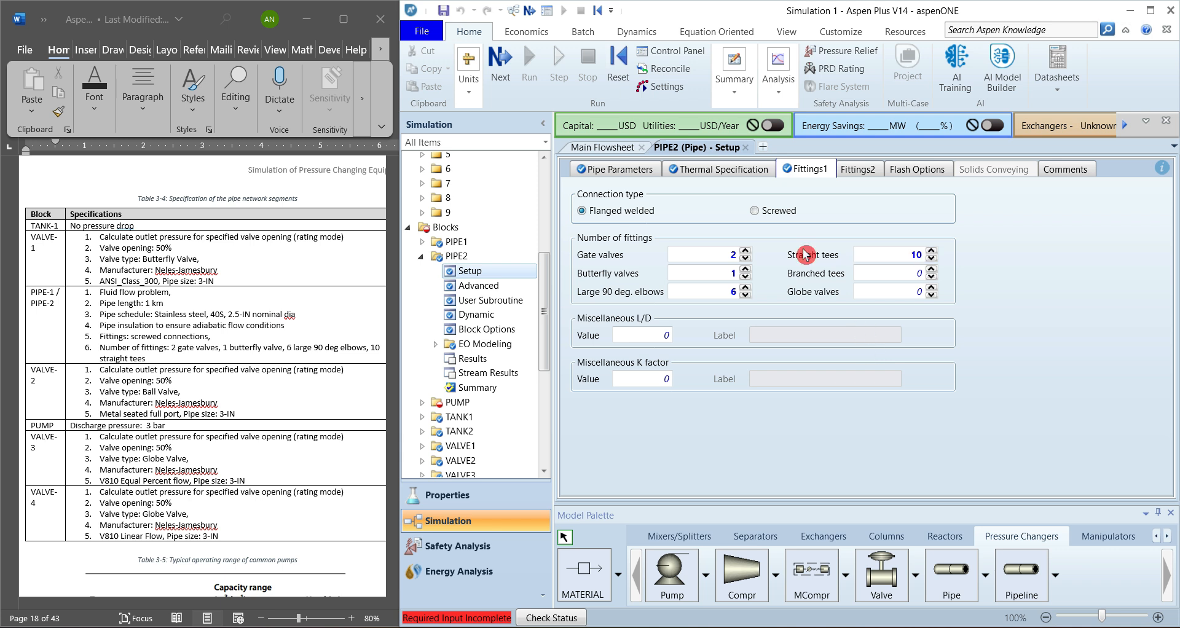
click(746, 148)
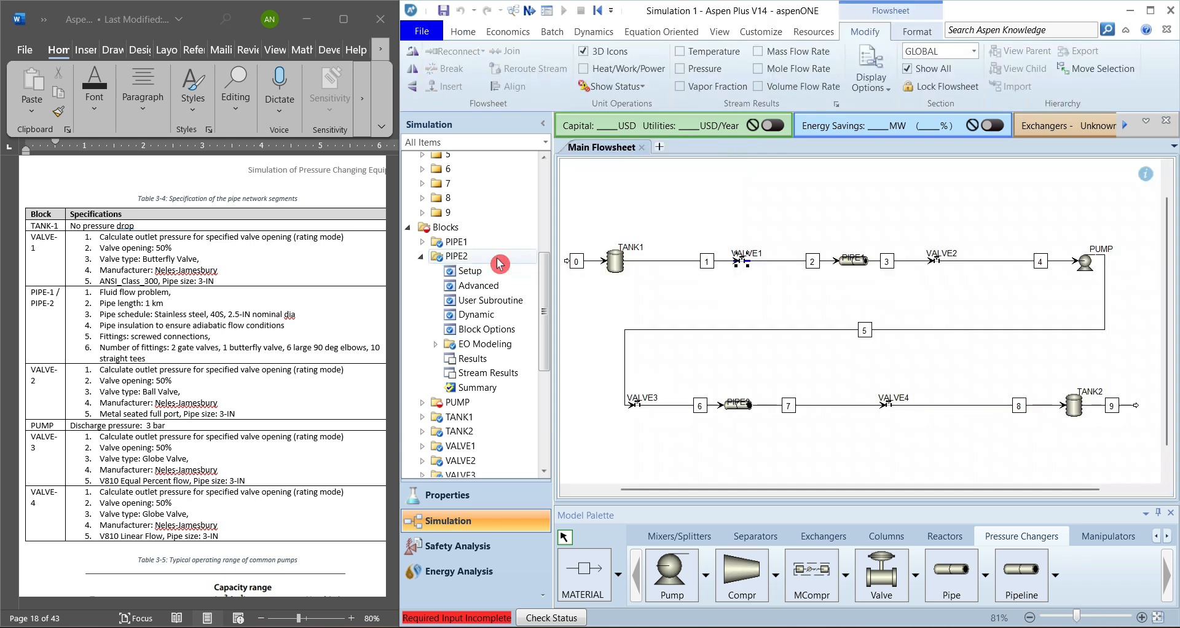
Step: Open the PUMP setup, specify a discharge pressure of 3 bar, and close its form
click(420, 257)
click(421, 270)
click(470, 286)
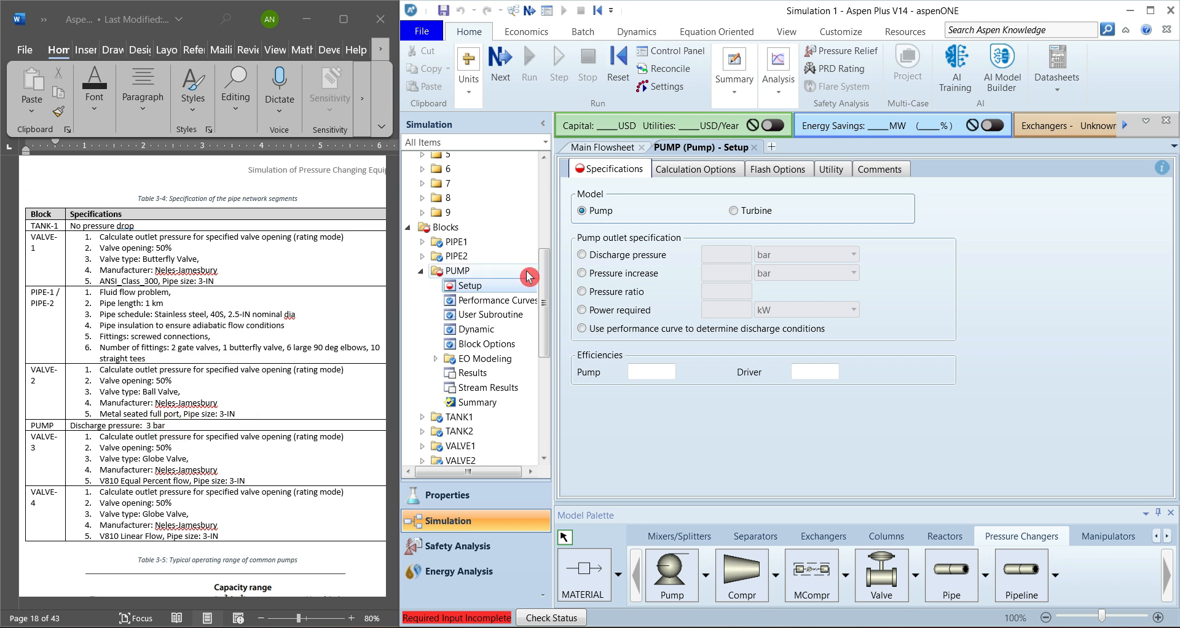
click(600, 258)
click(721, 253)
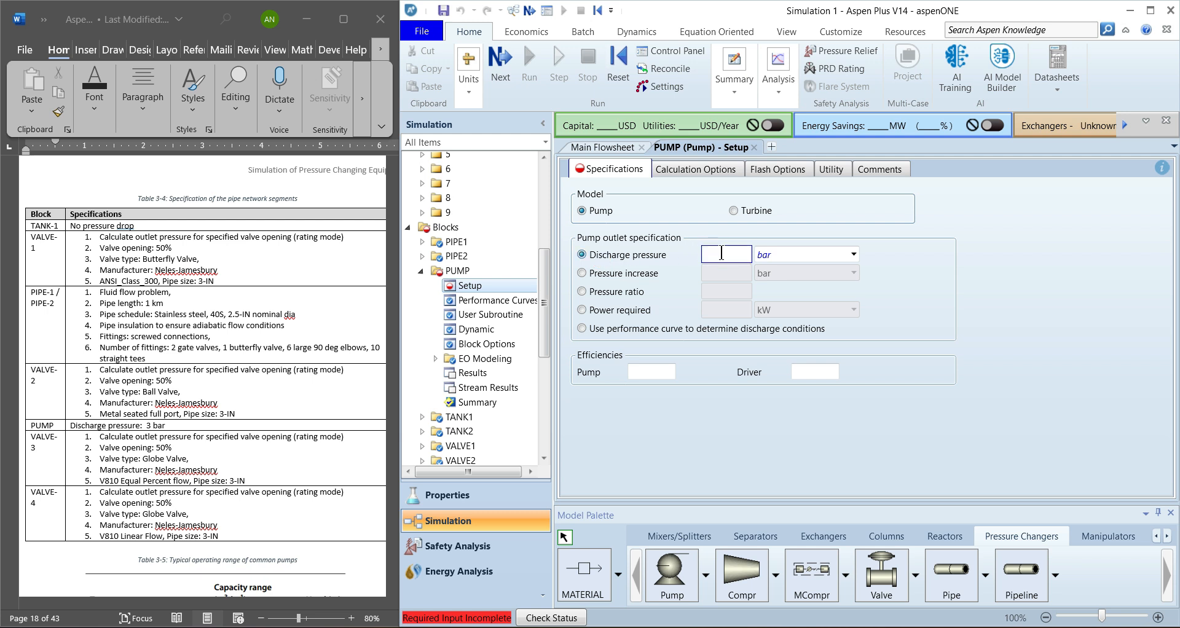
text(3)
click(915, 302)
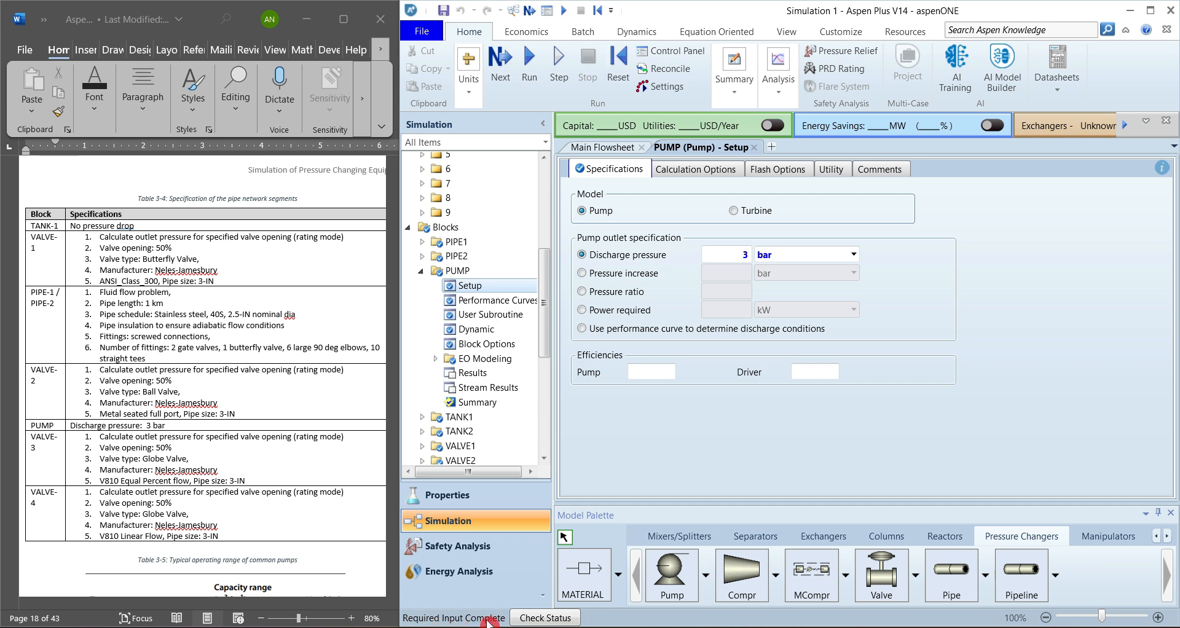
click(755, 148)
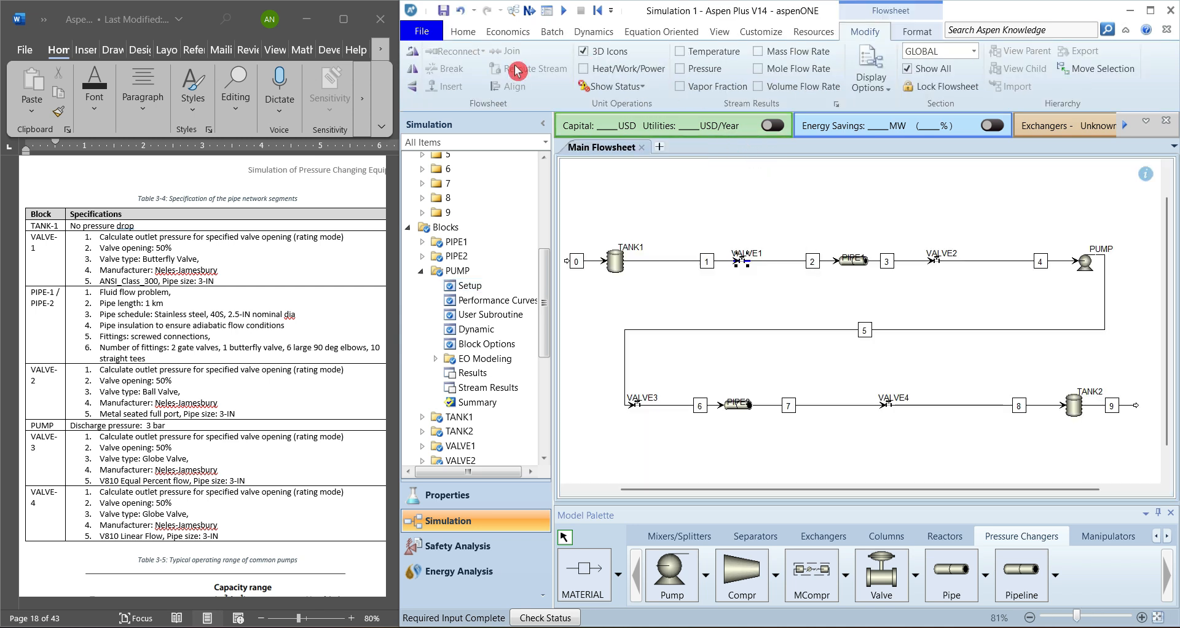
Step: Open the Control Panel, widen the block sequence pane, and run the simulation after stepping through its first block
click(462, 34)
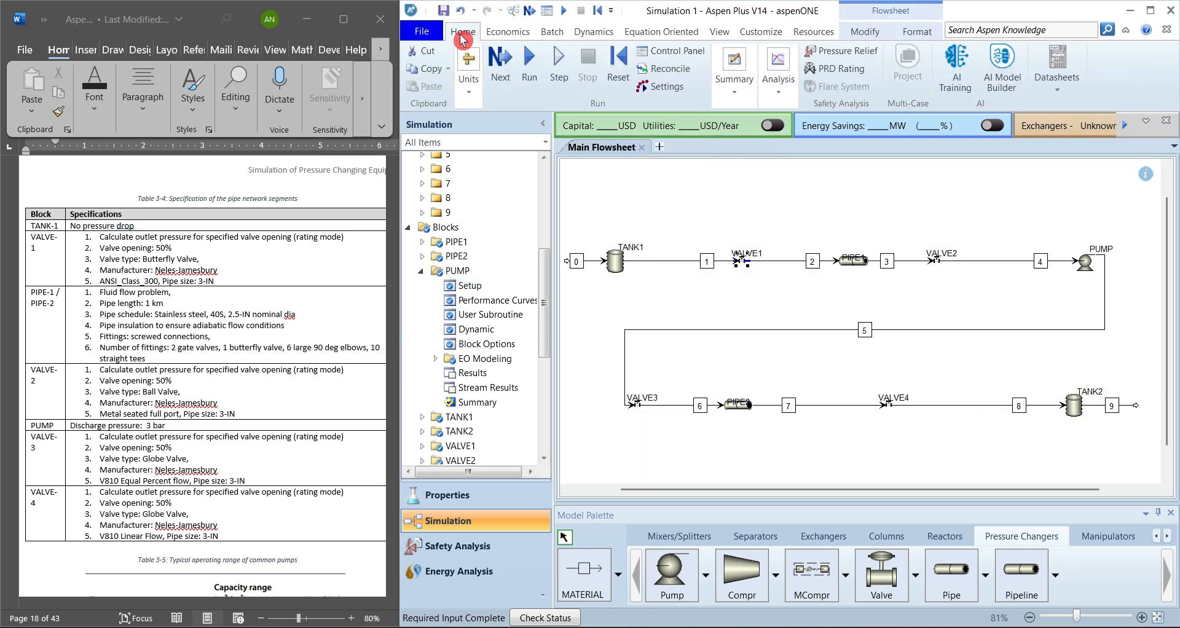
click(675, 52)
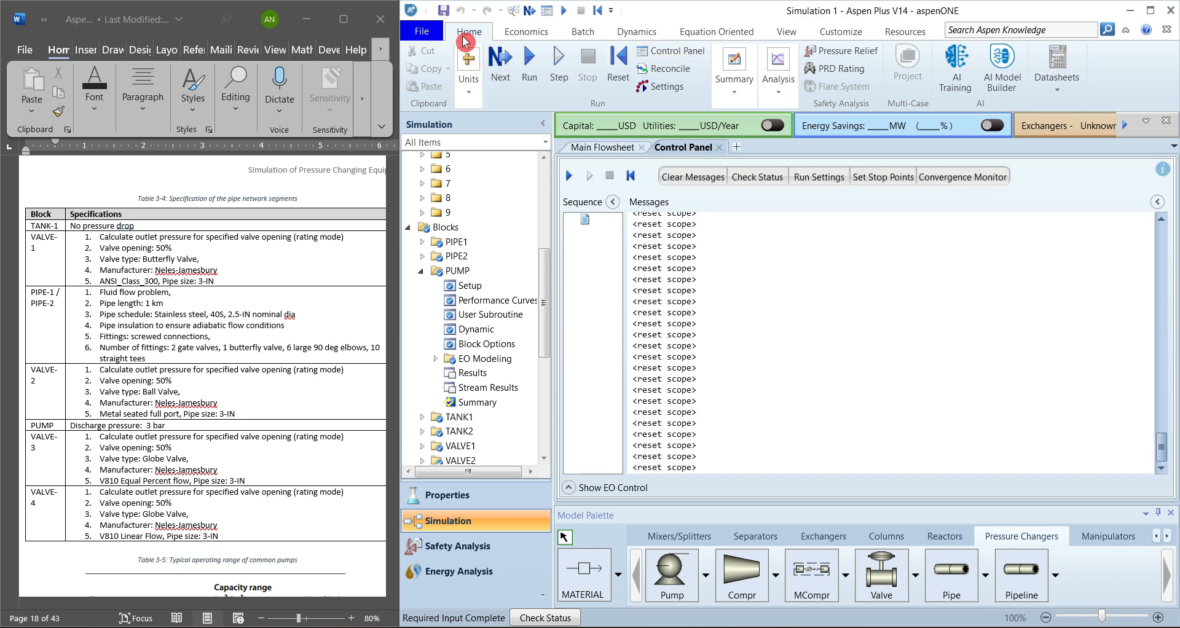
drag(622, 253, 674, 261)
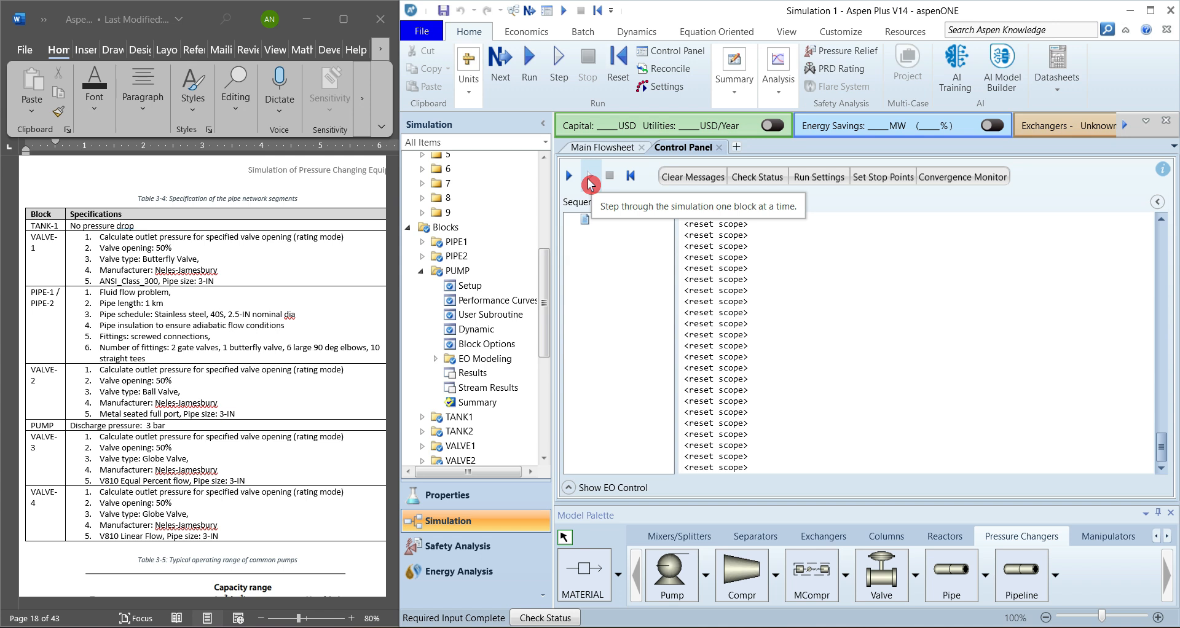
click(563, 70)
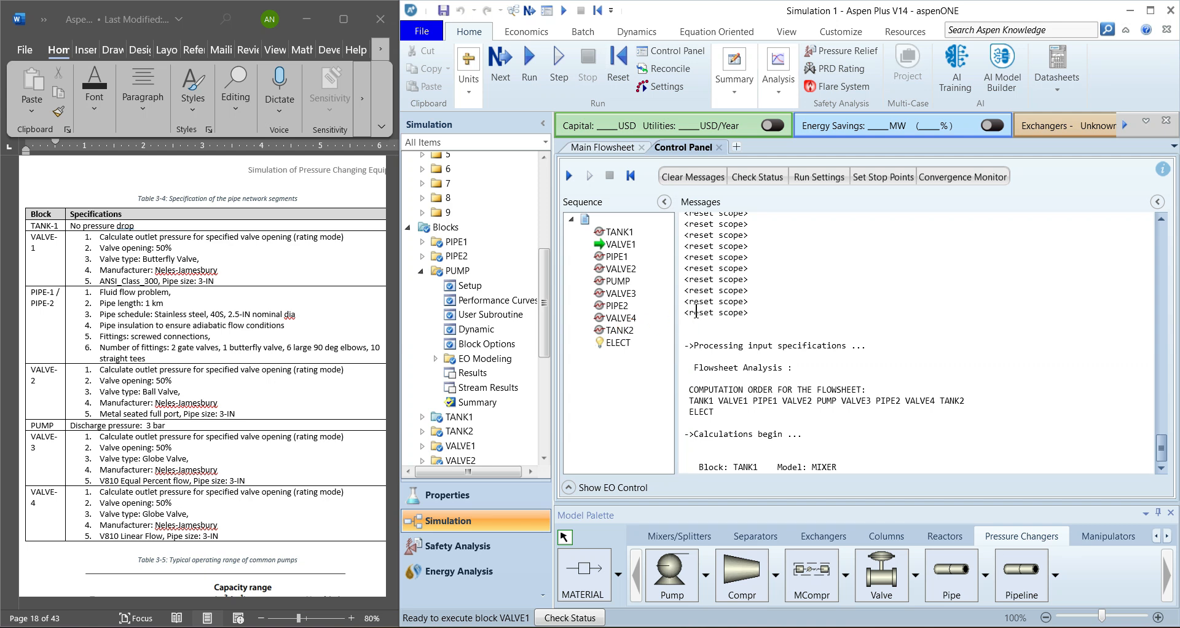
click(528, 63)
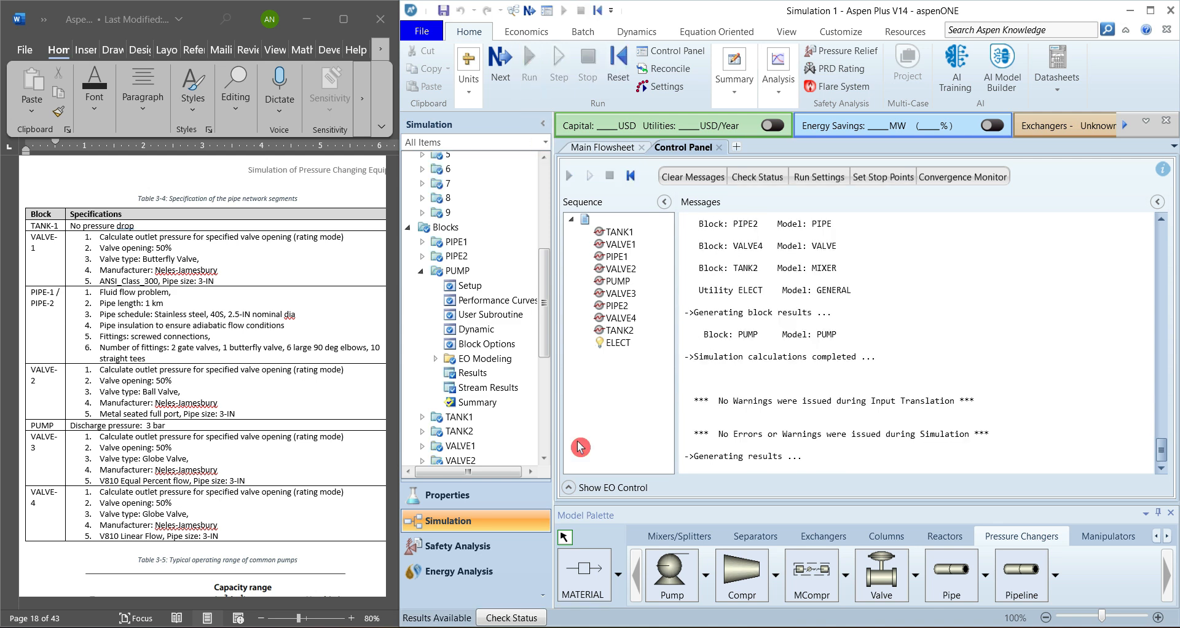
click(425, 618)
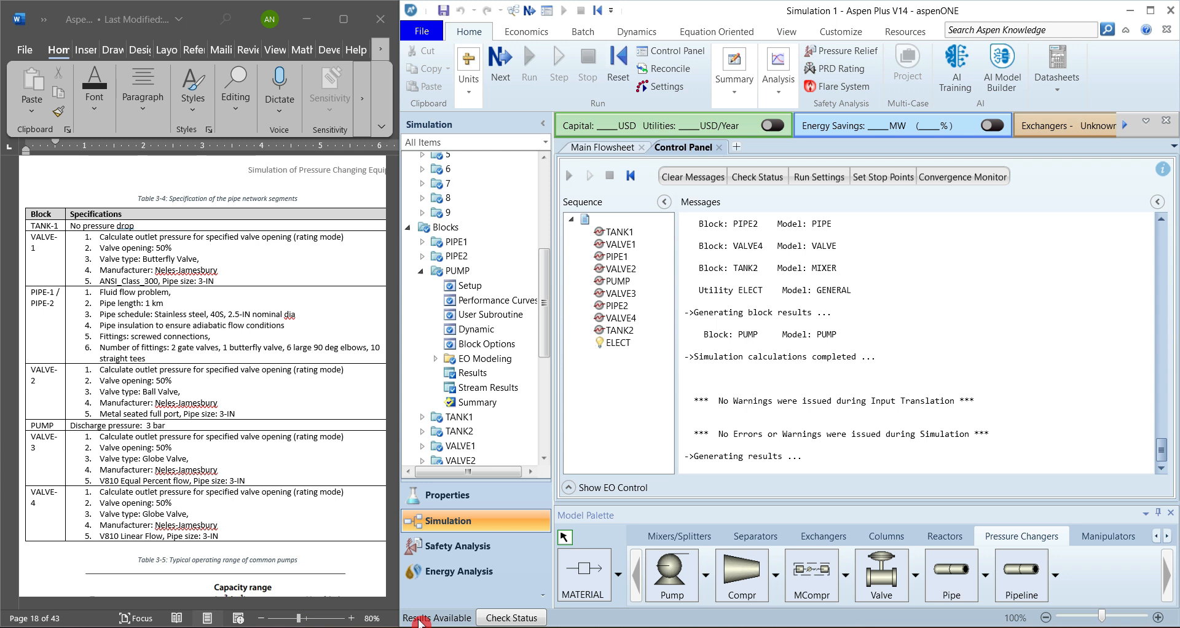
Step: Switch to the Word document, maximize it and bring up the section 3.4 exercise questions for reading
click(355, 372)
scroll(227, 336, up, 4)
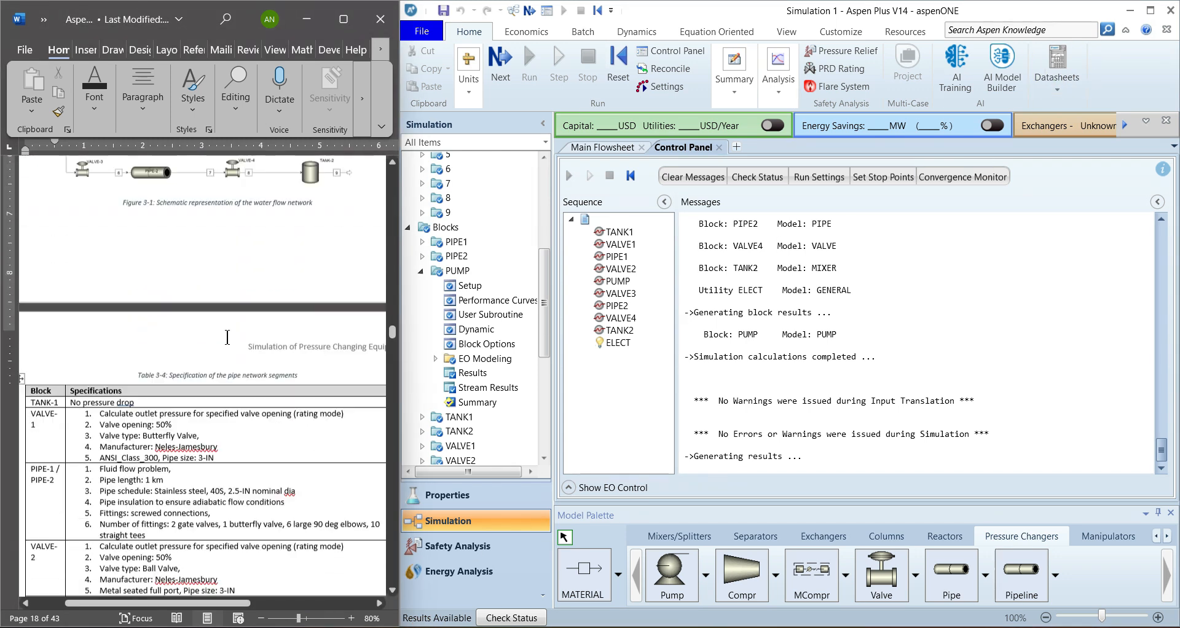
scroll(234, 326, up, 12)
click(382, 144)
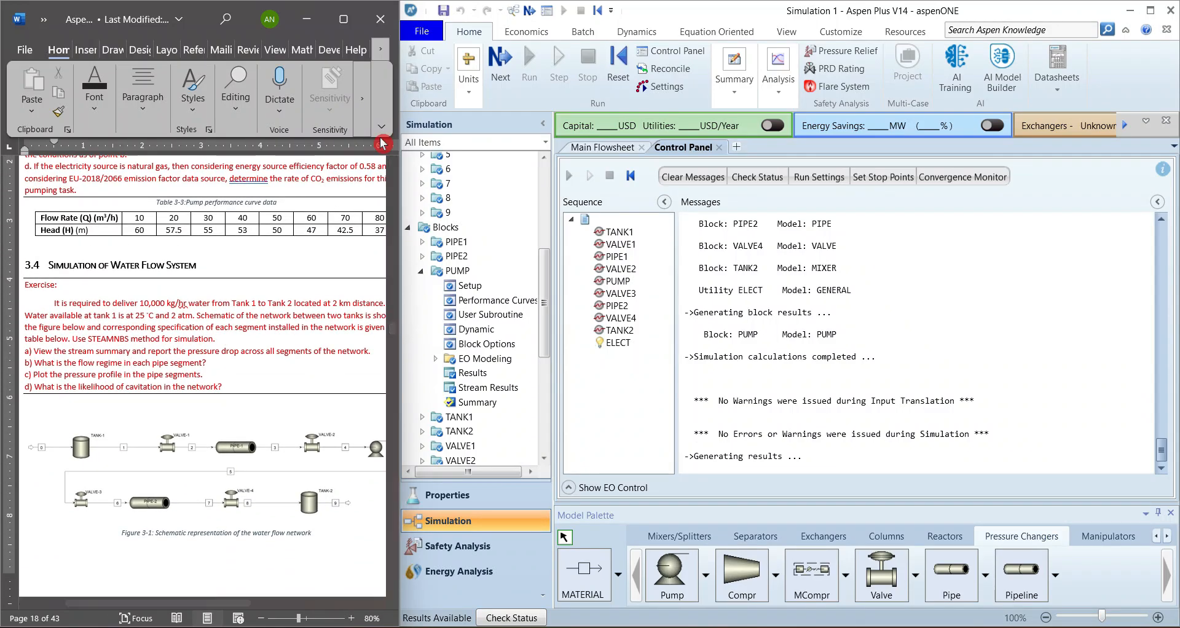
click(344, 19)
scroll(401, 346, up, 4)
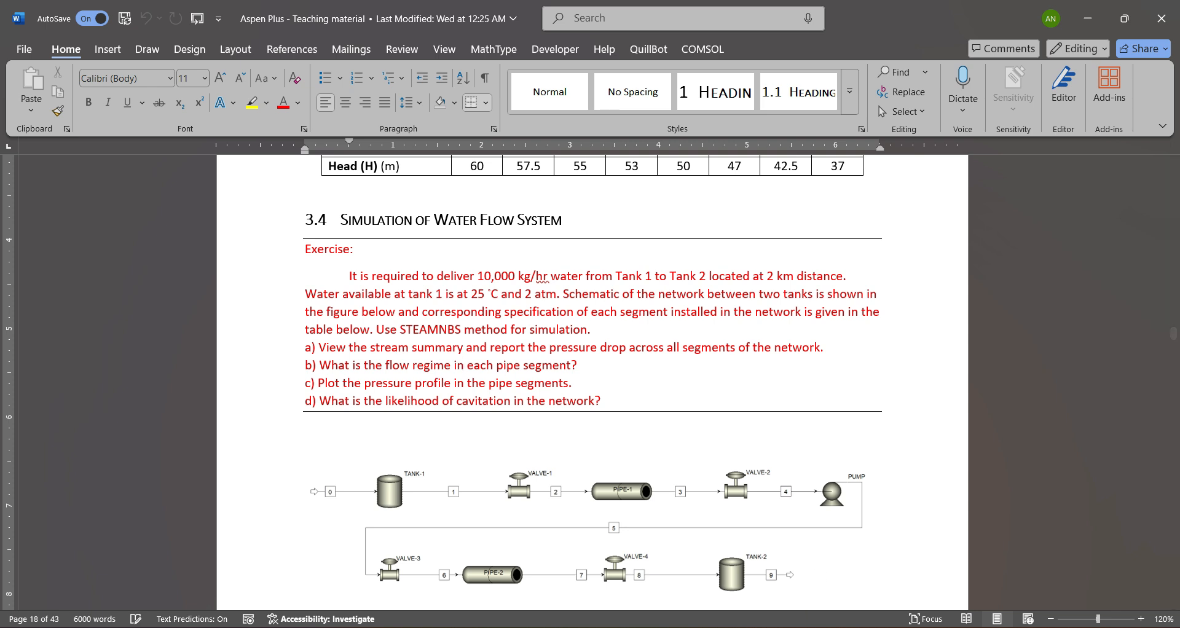
Step: Switch to Aspen Plus, maximize its window, and display the stream summary for the boundary streams
key(alt+Tab)
click(1022, 94)
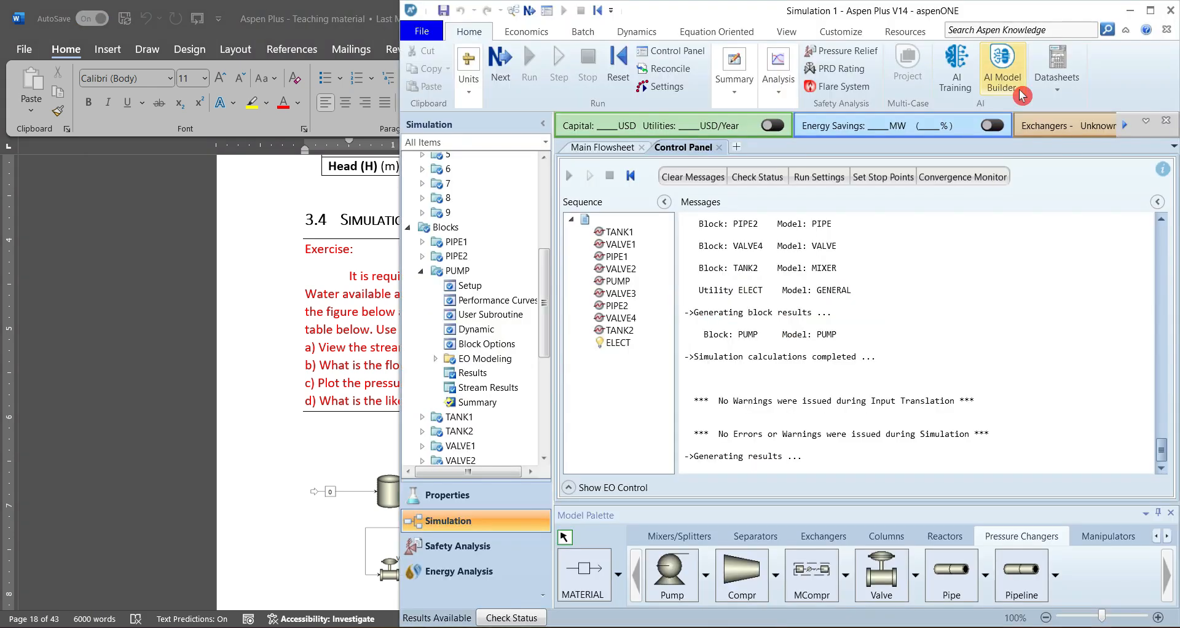
click(1151, 11)
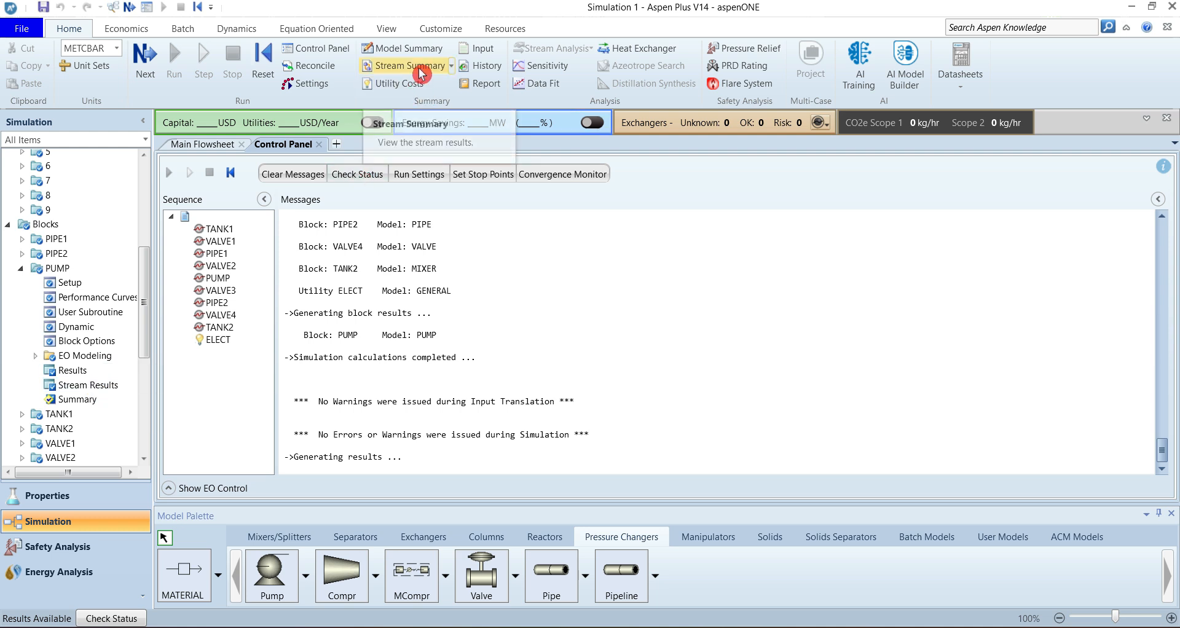
click(453, 66)
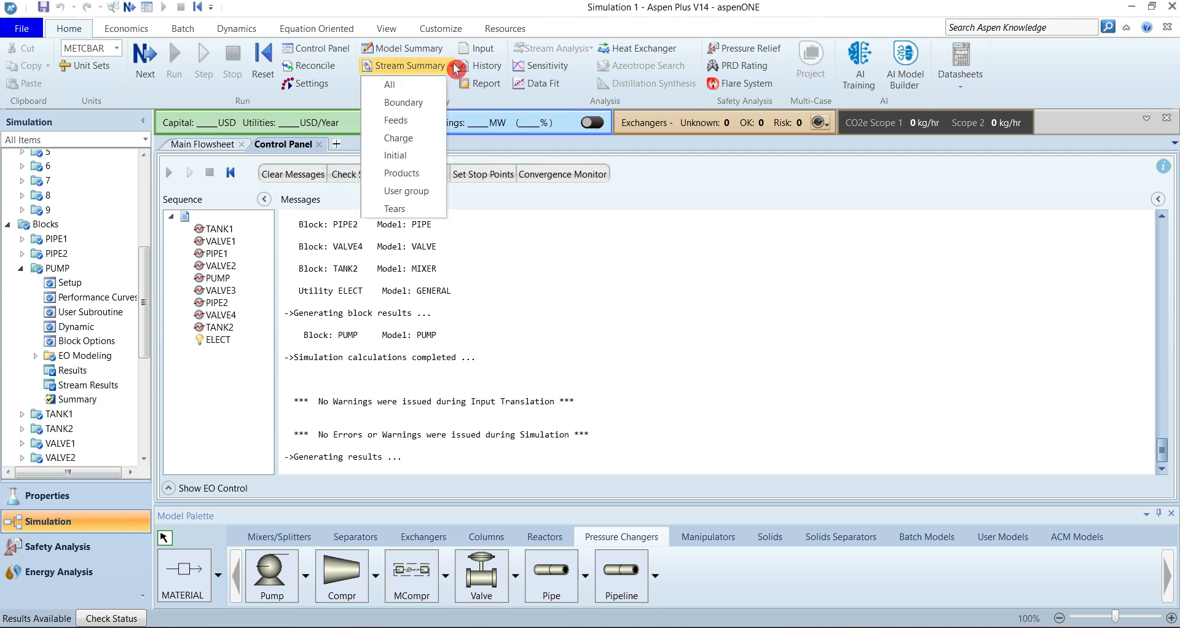
click(415, 105)
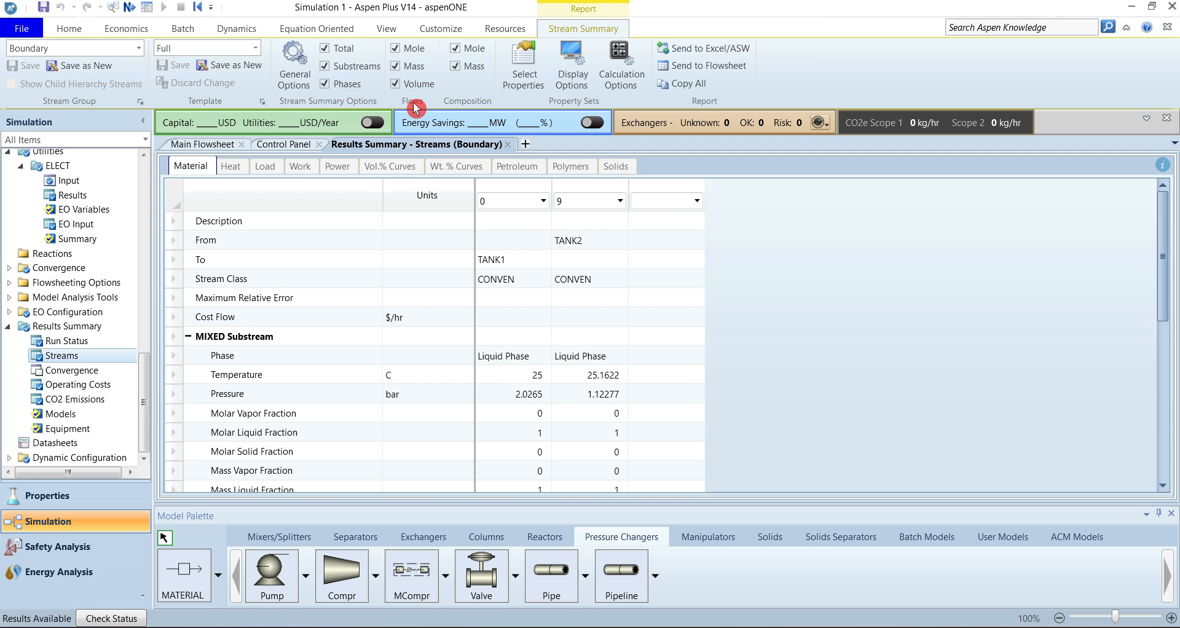
Step: Change the stream summary to show only the feed streams
click(69, 28)
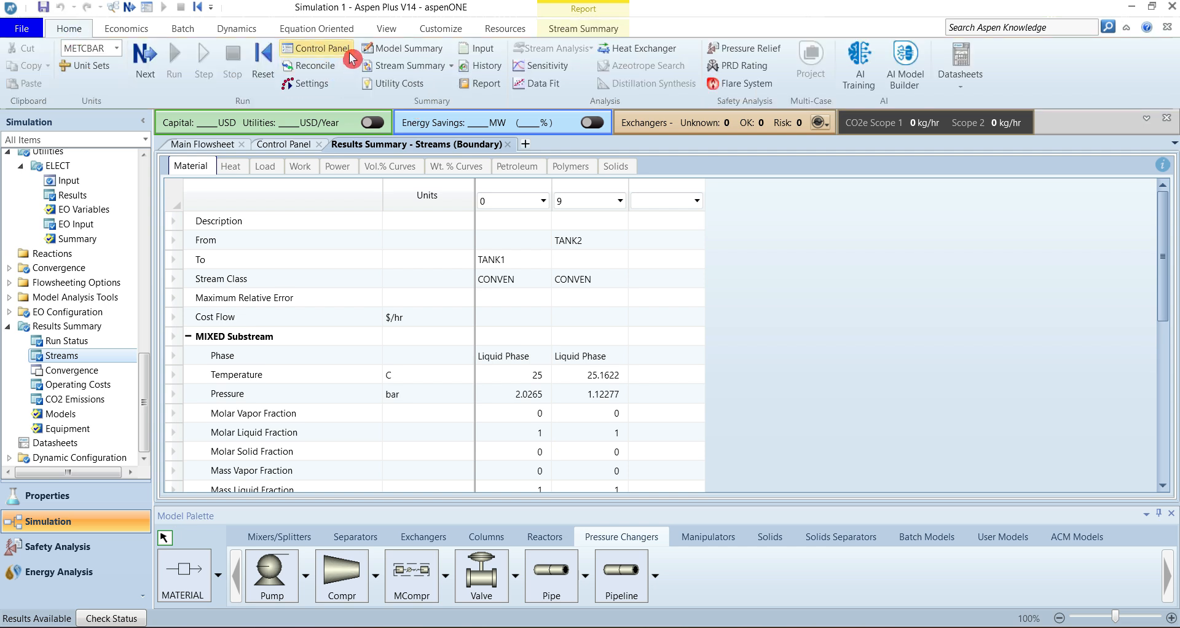
click(583, 29)
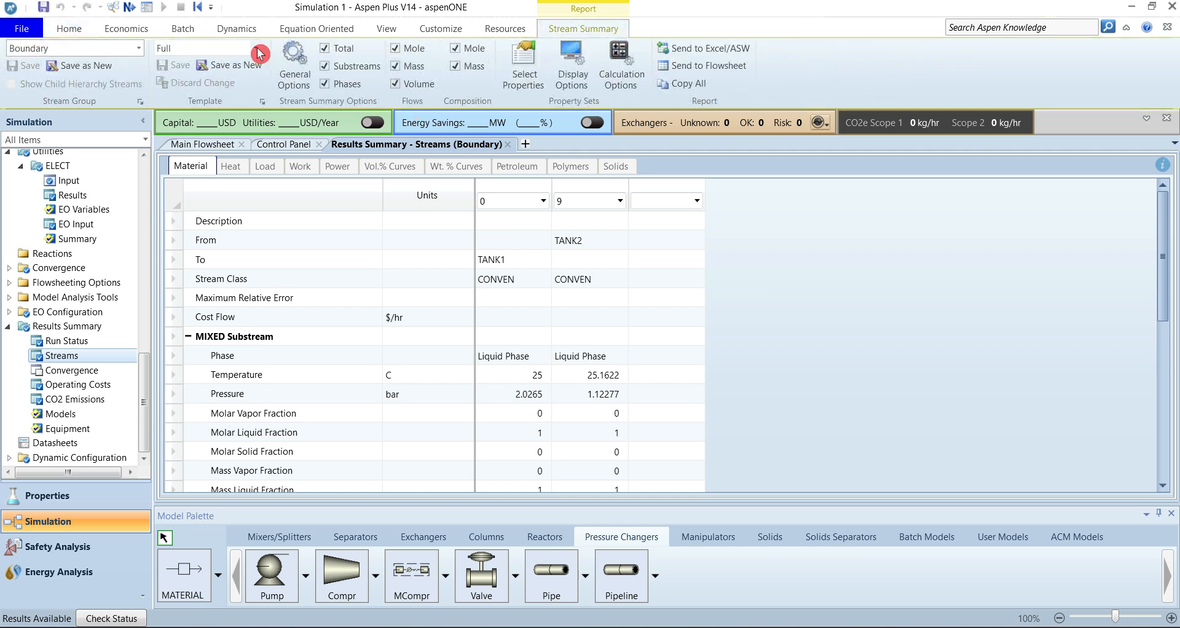
click(71, 29)
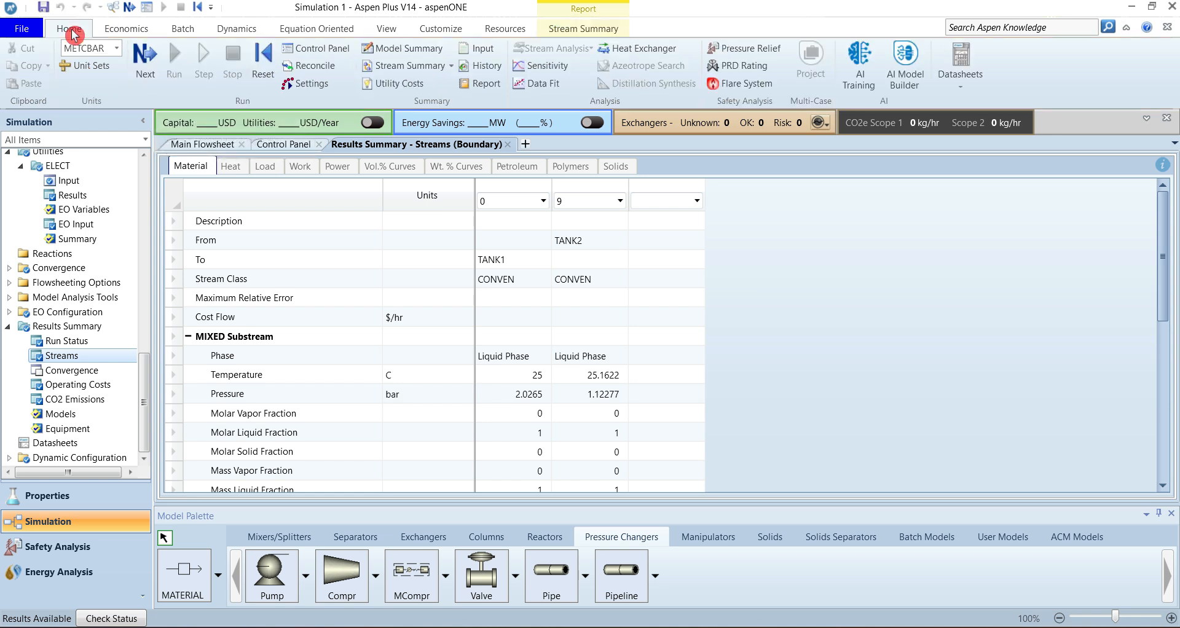
click(452, 68)
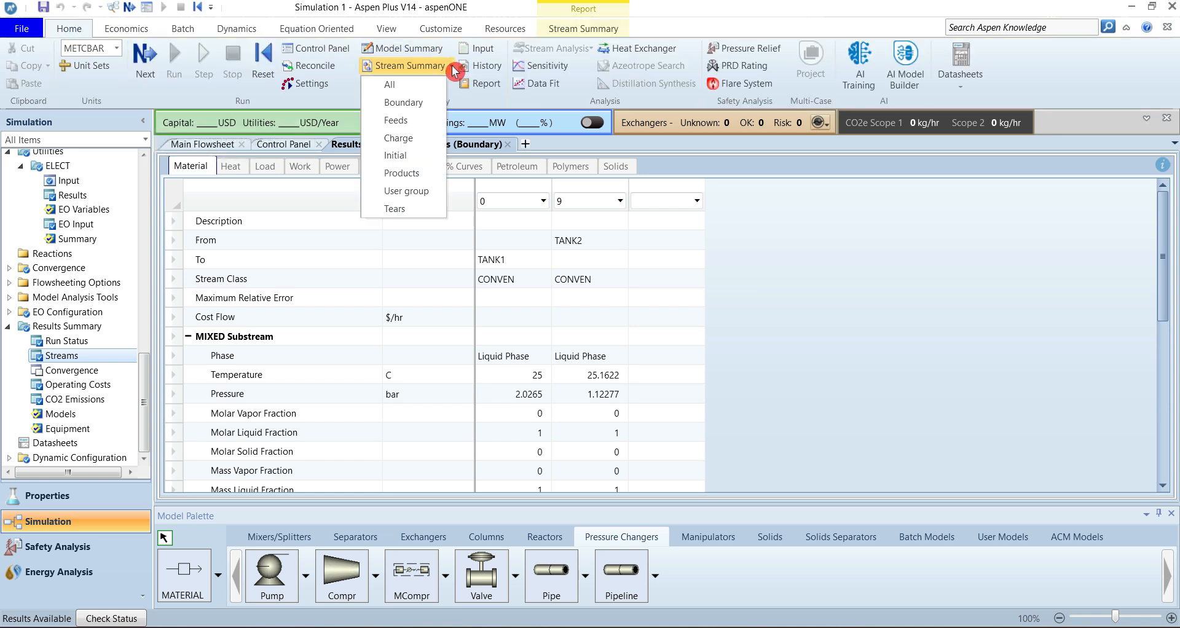
click(404, 125)
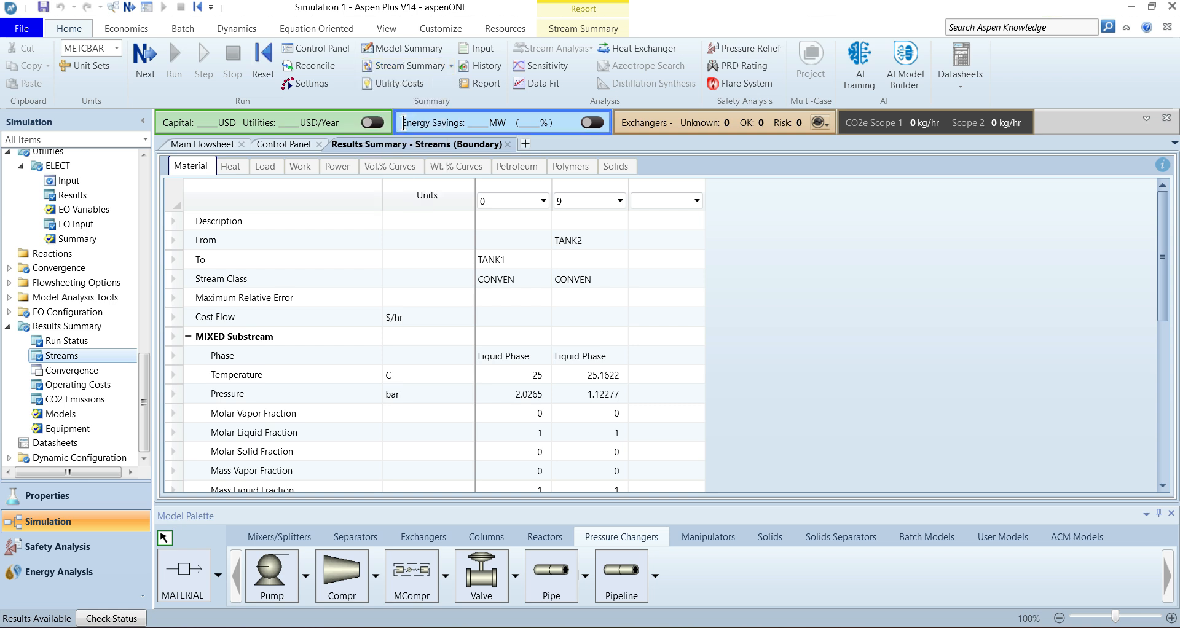
click(538, 258)
click(531, 297)
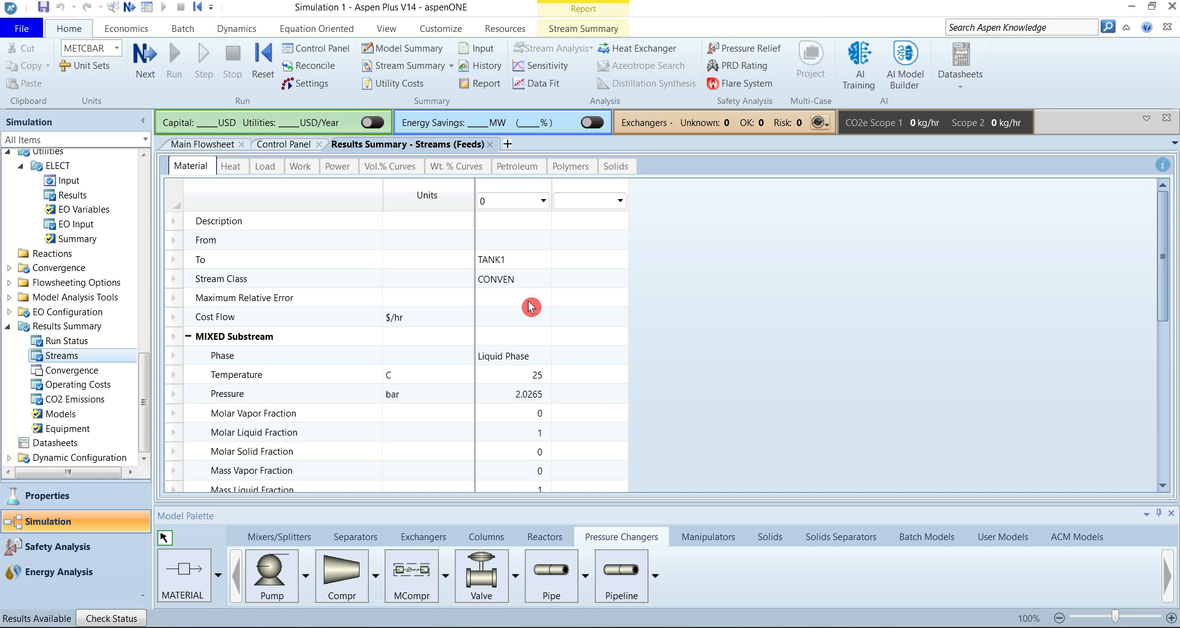
Step: Display the stream summary for all streams and collapse the navigation pane to widen the results table
click(451, 67)
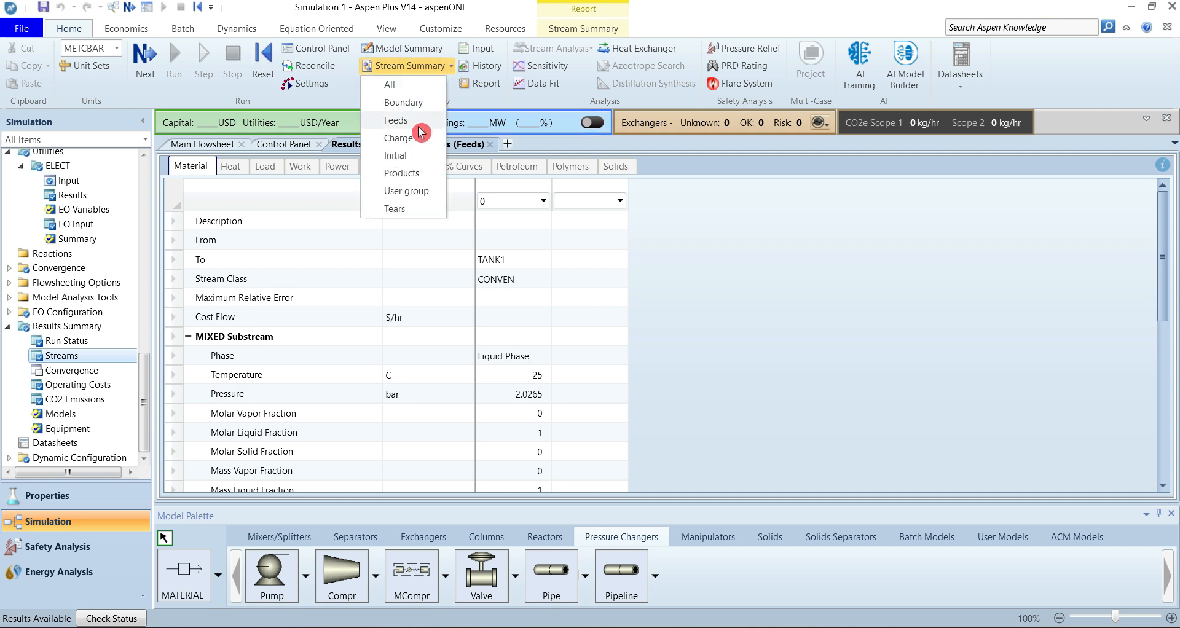
click(402, 86)
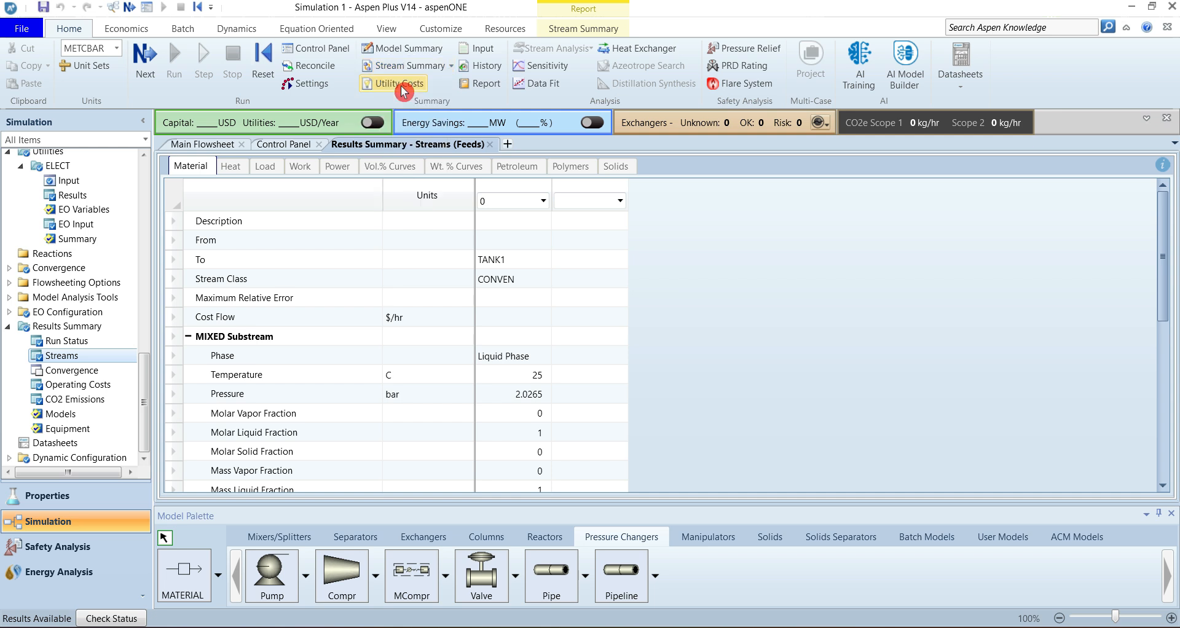
click(142, 121)
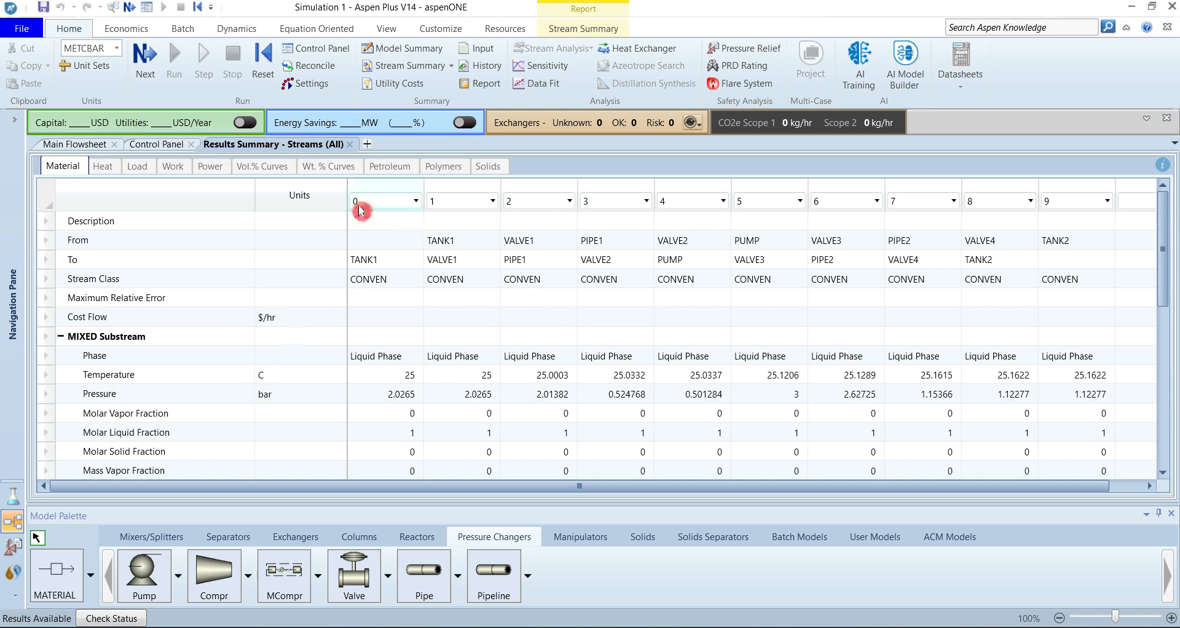
Step: Examine the phase, temperature, pressure and liquid fraction rows, and the remaining properties down to the end of the stream table
click(49, 376)
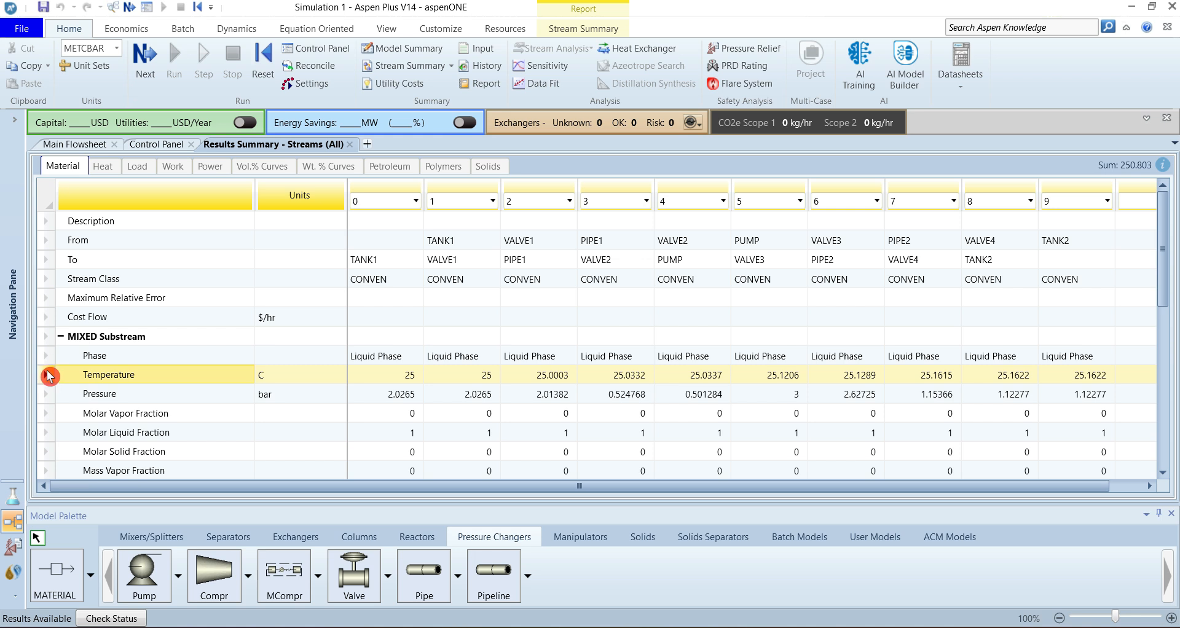
click(47, 360)
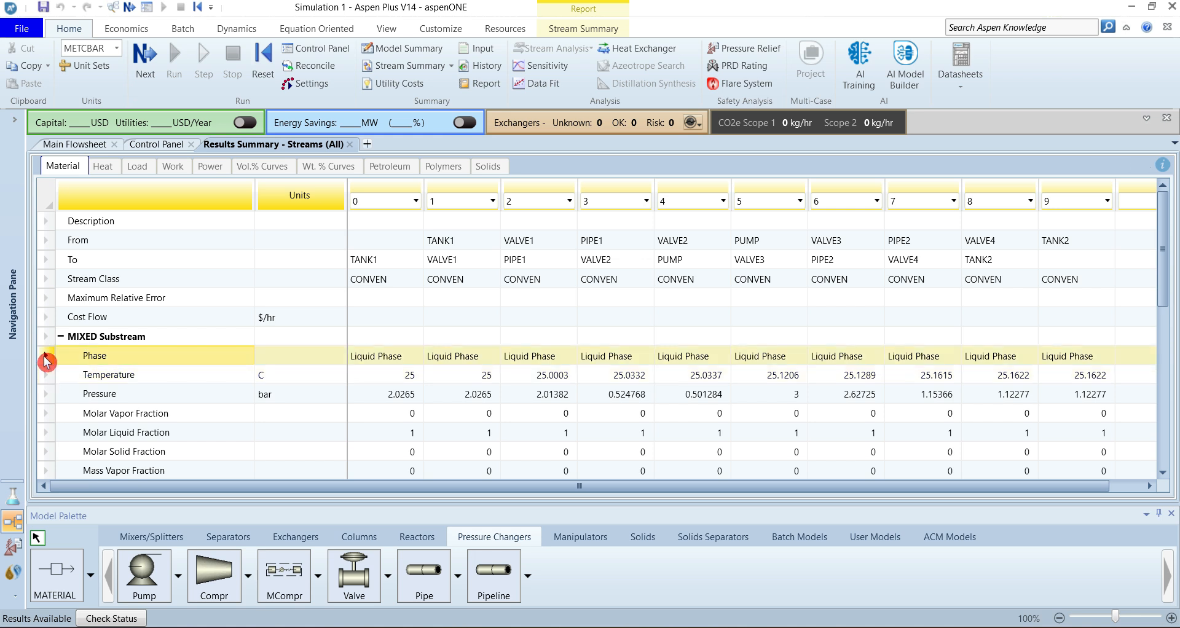
click(49, 396)
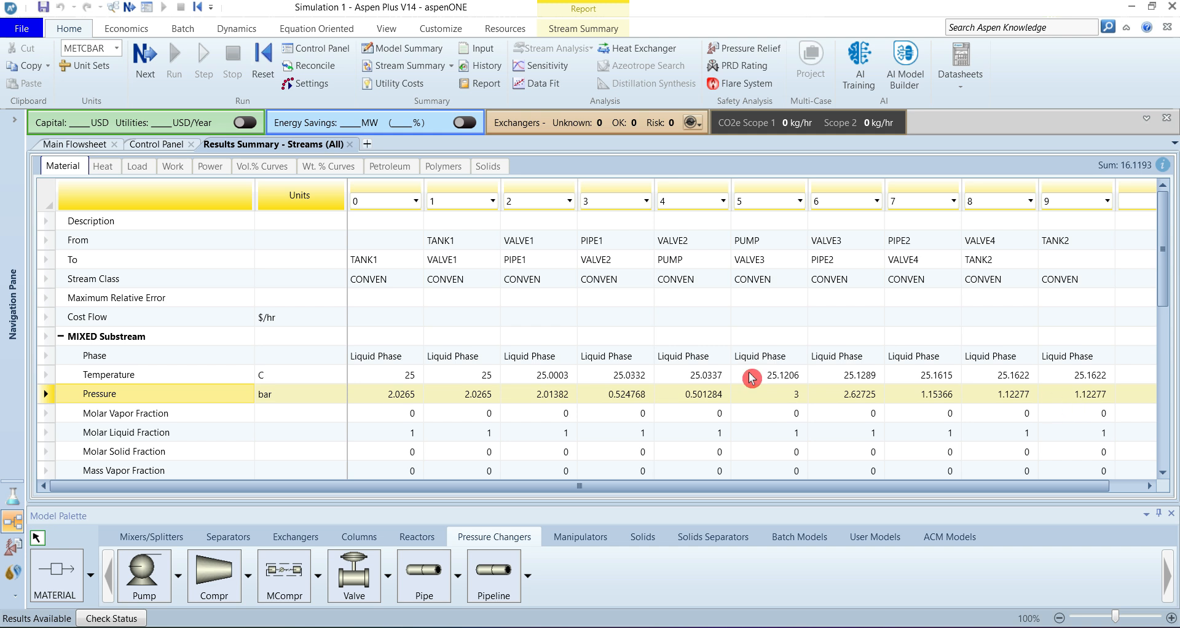
click(47, 433)
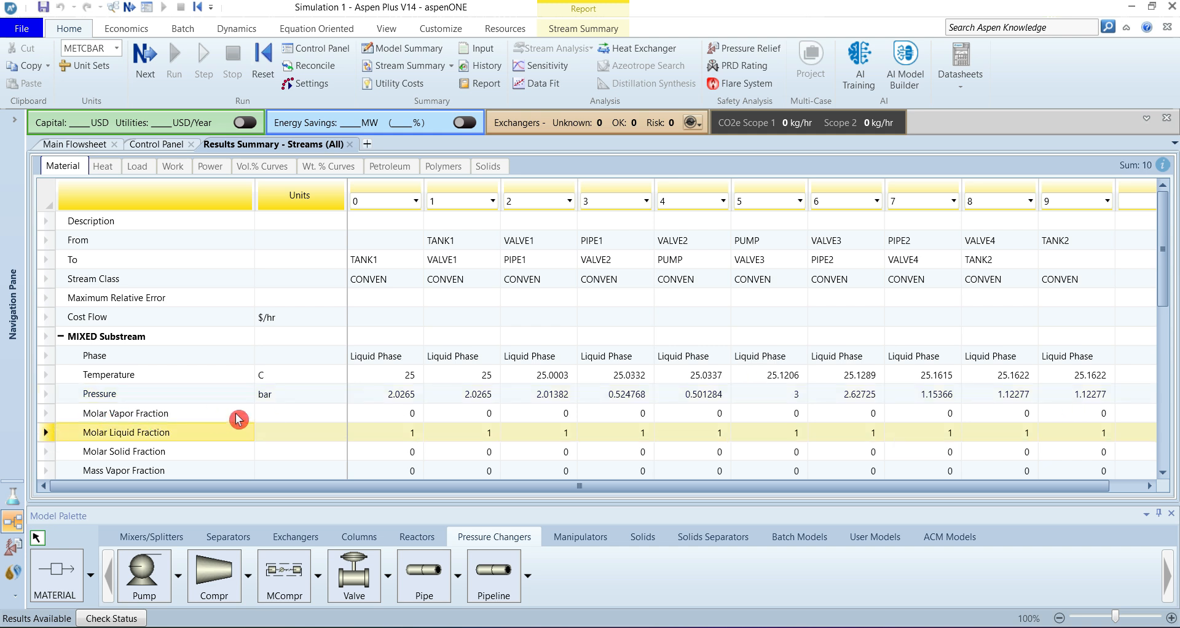
scroll(238, 419, down, 3)
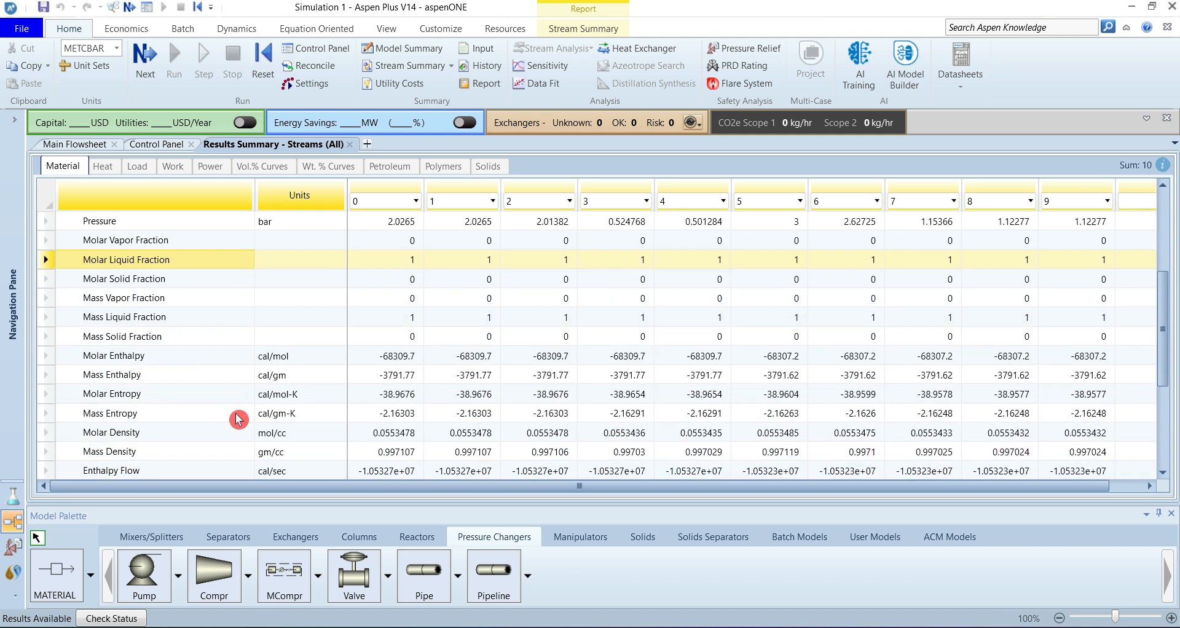
scroll(238, 419, down, 2)
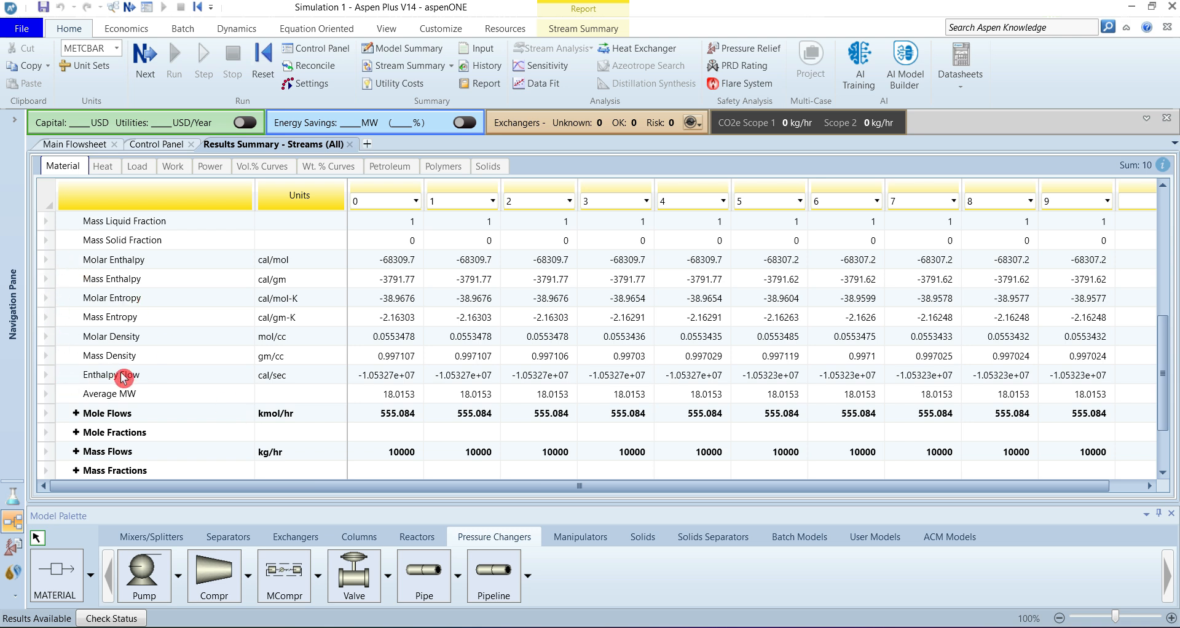
scroll(123, 376, down, 2)
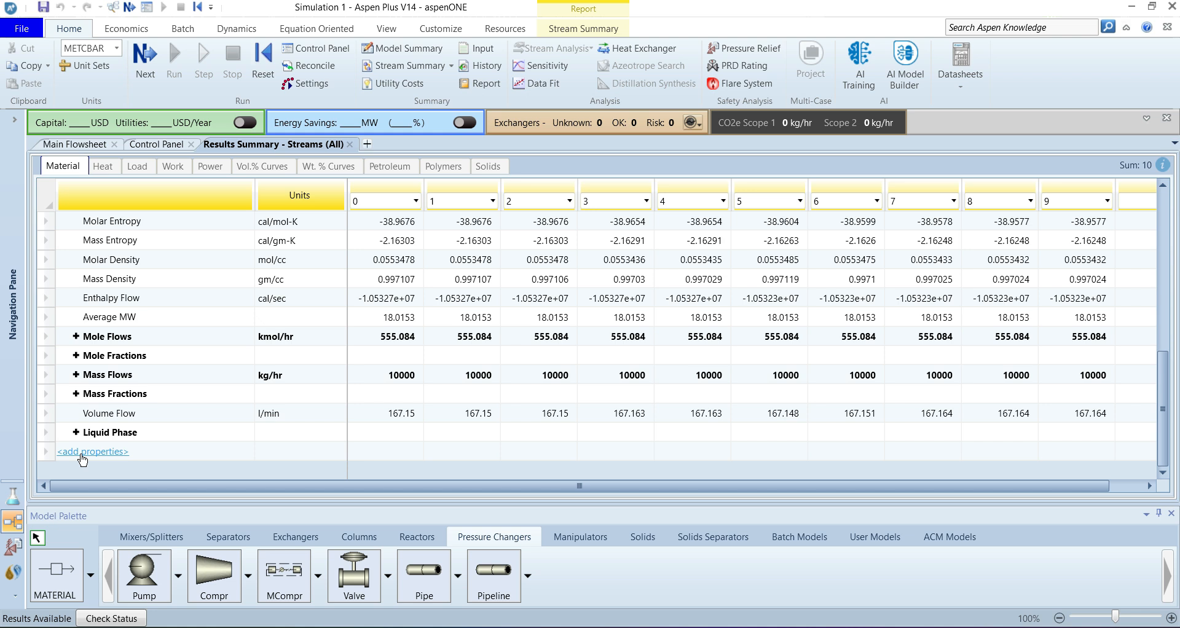
scroll(229, 369, up, 4)
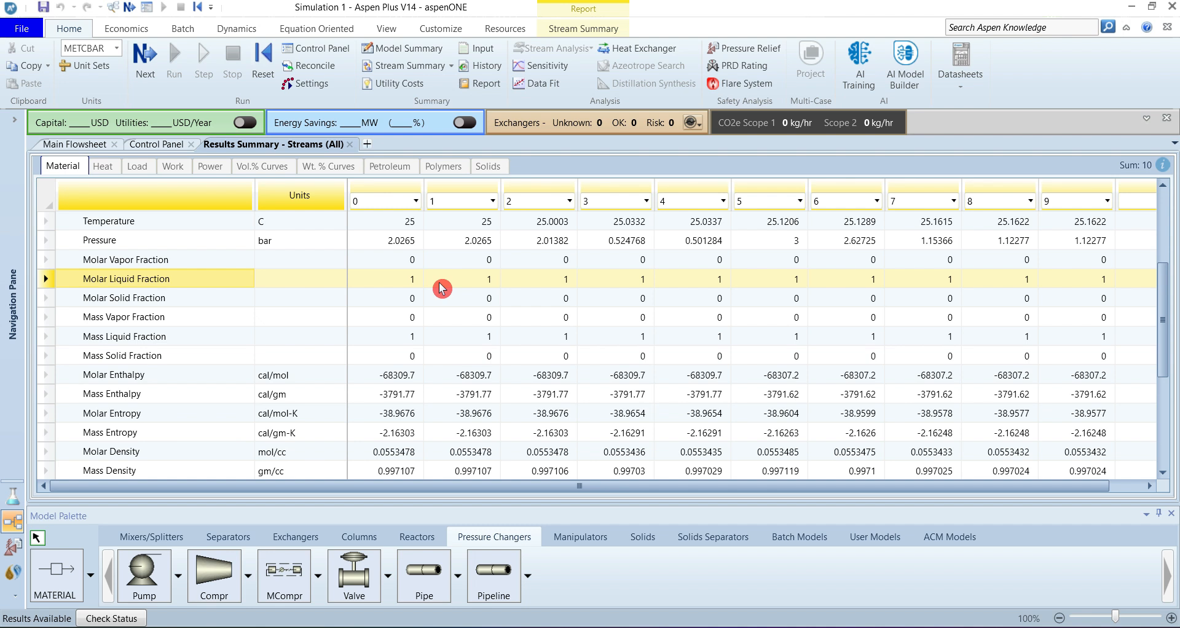
scroll(442, 289, down, 4)
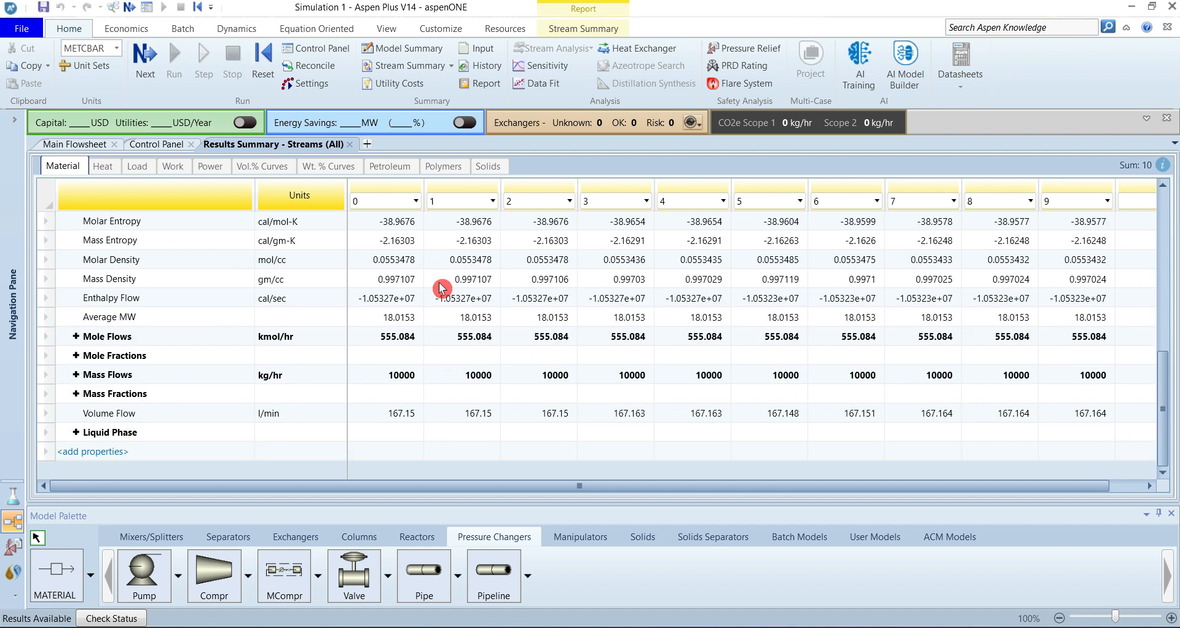
Step: Add the property Liquid vapor pressure (bubble point pressure), alias PL, to the stream summary template
click(91, 458)
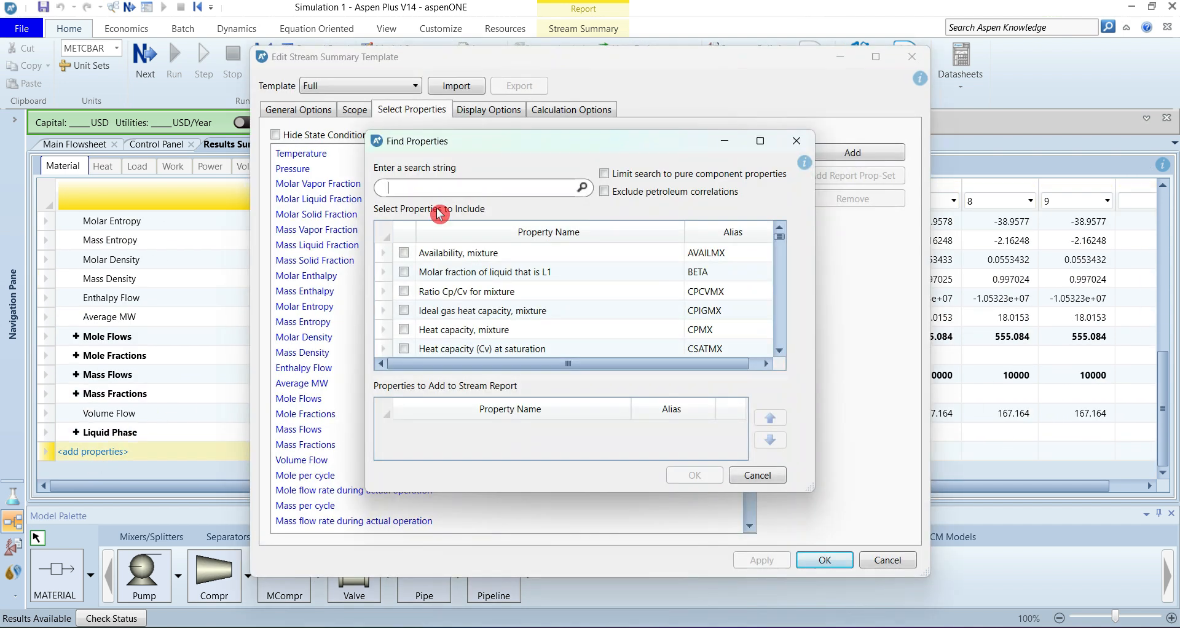
text(vapor pre)
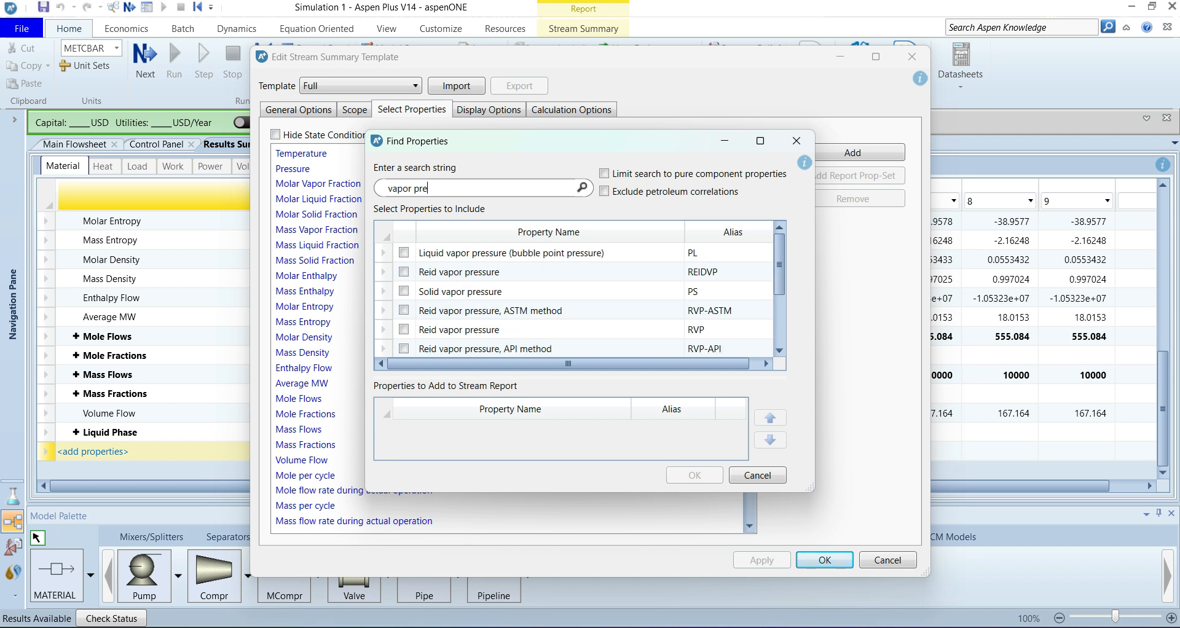
click(404, 253)
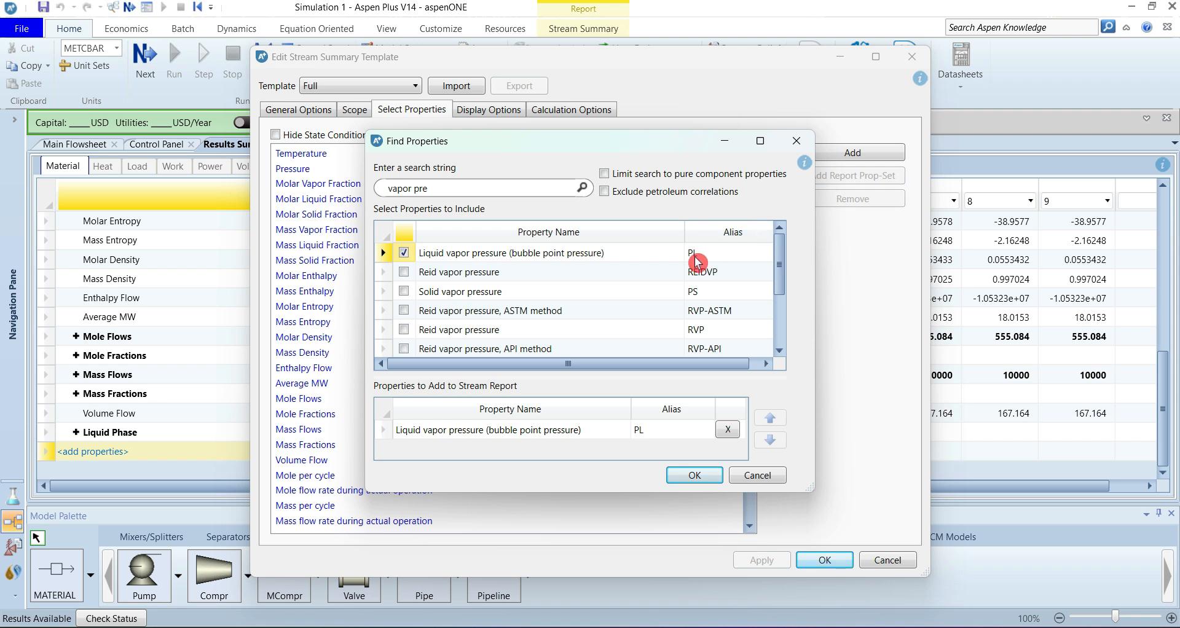
click(696, 477)
scroll(756, 423, down, 2)
scroll(756, 423, down, 2)
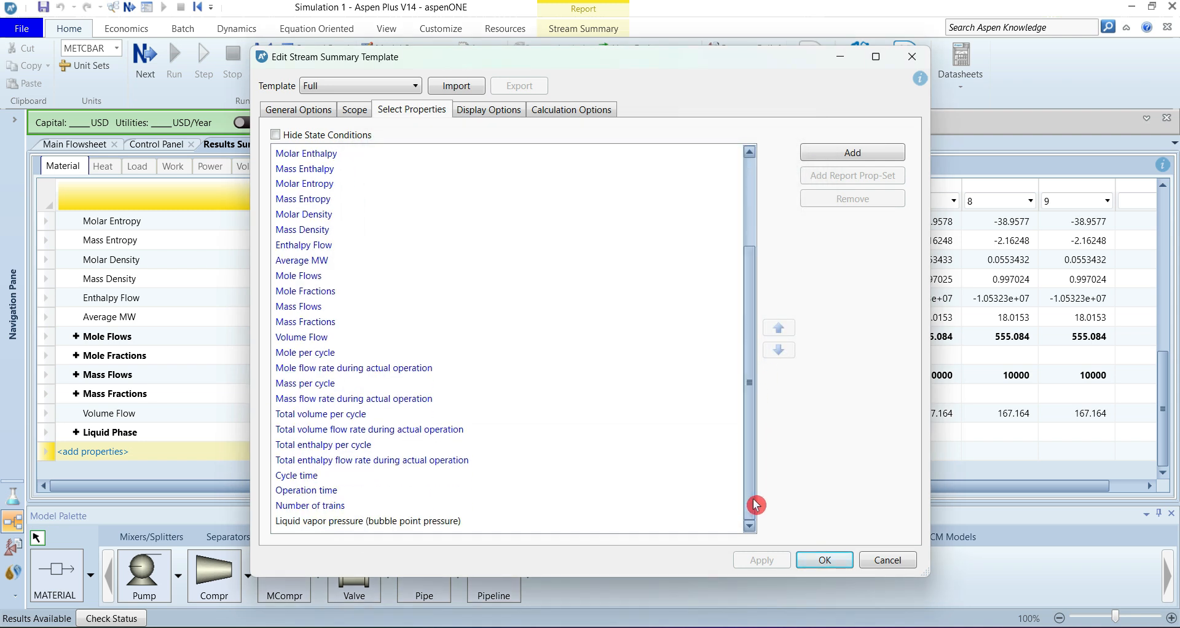
click(824, 560)
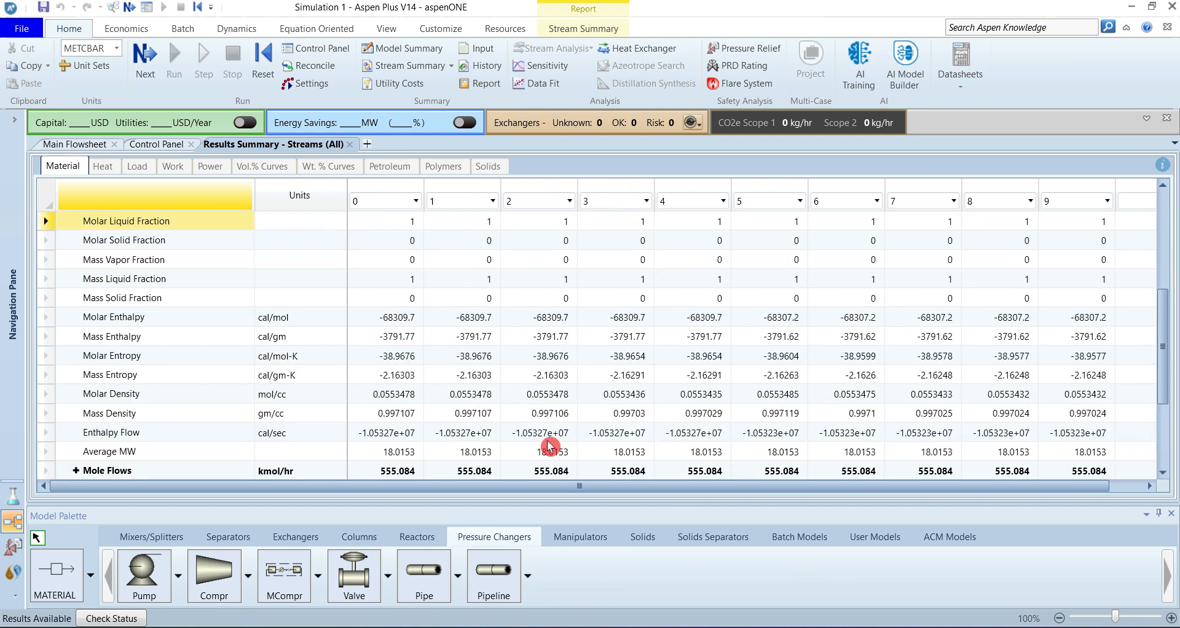
Step: Expand the Liquid Phase section and its liquid vapor pressure entry, and select the WATER row
scroll(547, 443, down, 5)
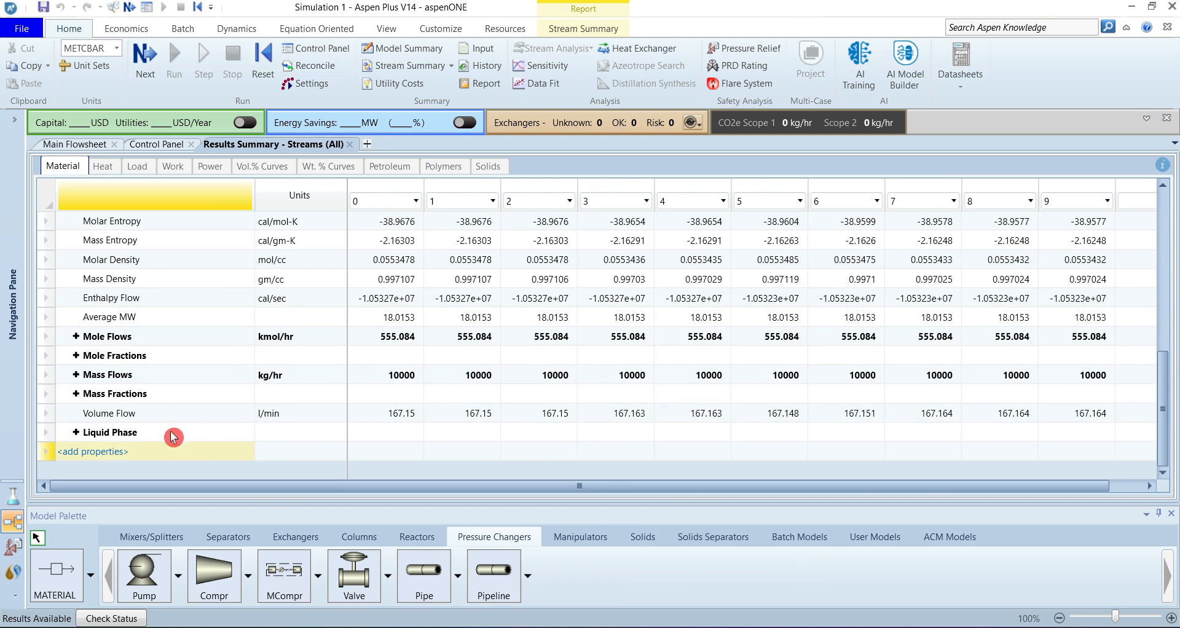
click(77, 433)
scroll(230, 426, down, 5)
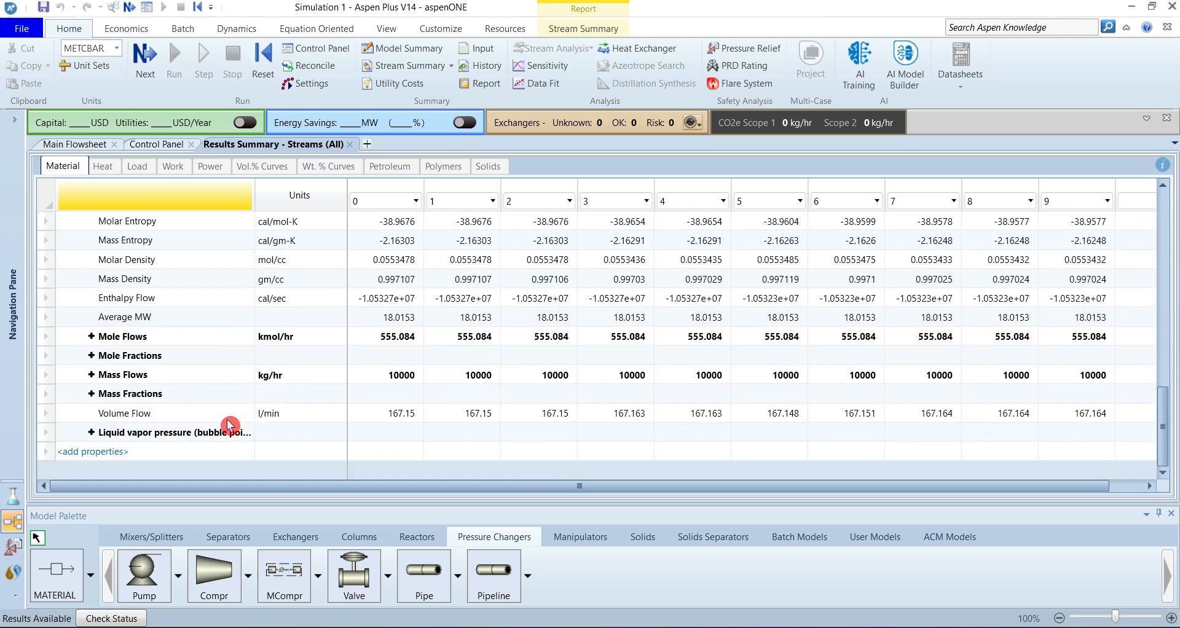
click(91, 432)
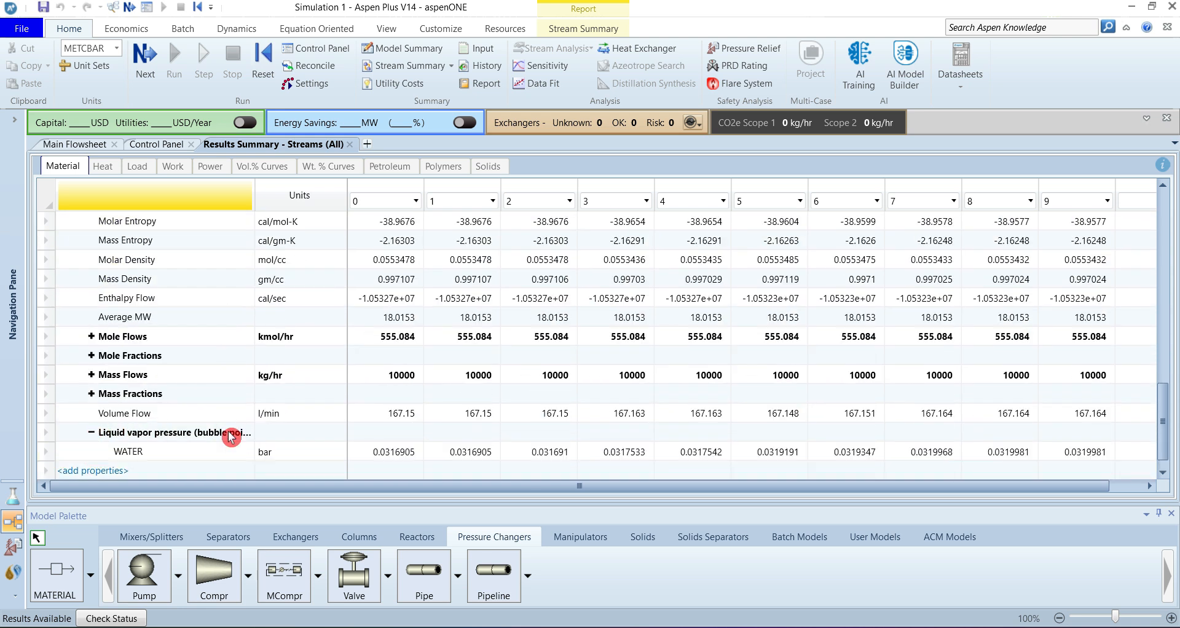
click(52, 452)
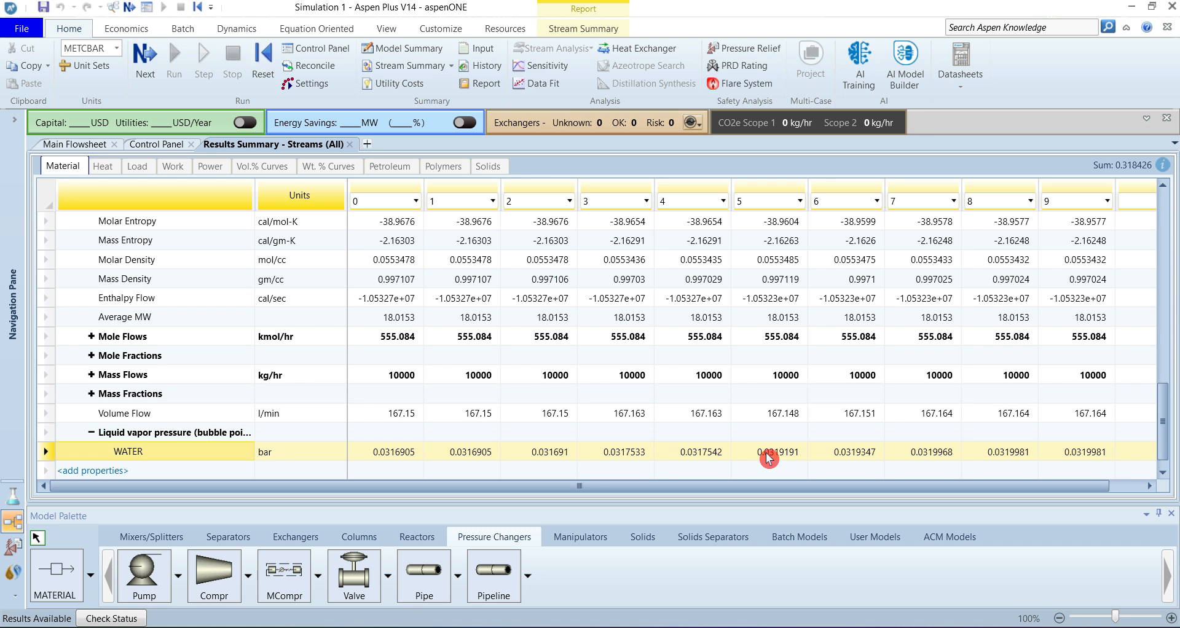
Step: Compare the stream pressures with water's vapor pressures for cavitation, and check the exercise questions in Word before returning to Aspen Plus
scroll(768, 458, up, 4)
scroll(768, 458, up, 5)
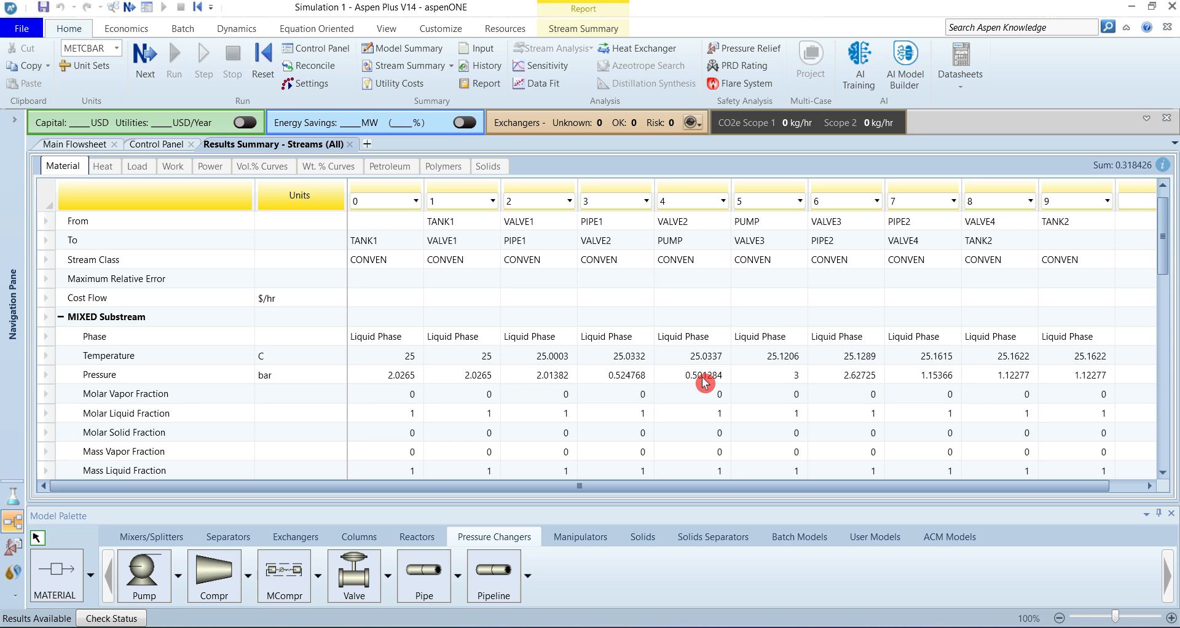
scroll(705, 382, down, 9)
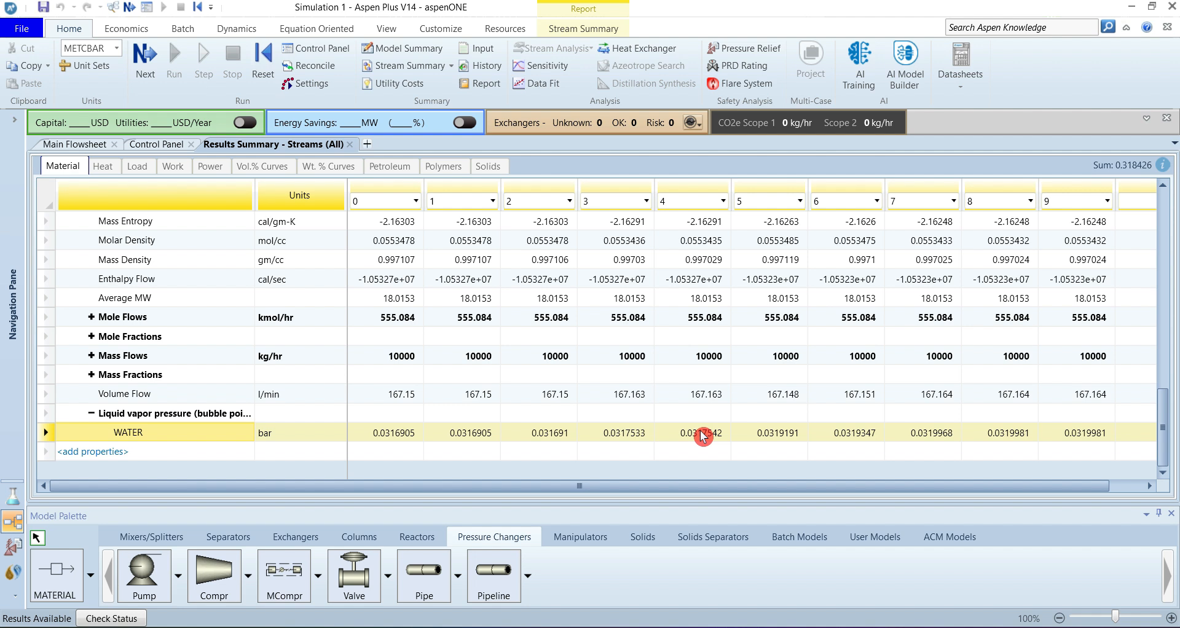
key(alt+Tab)
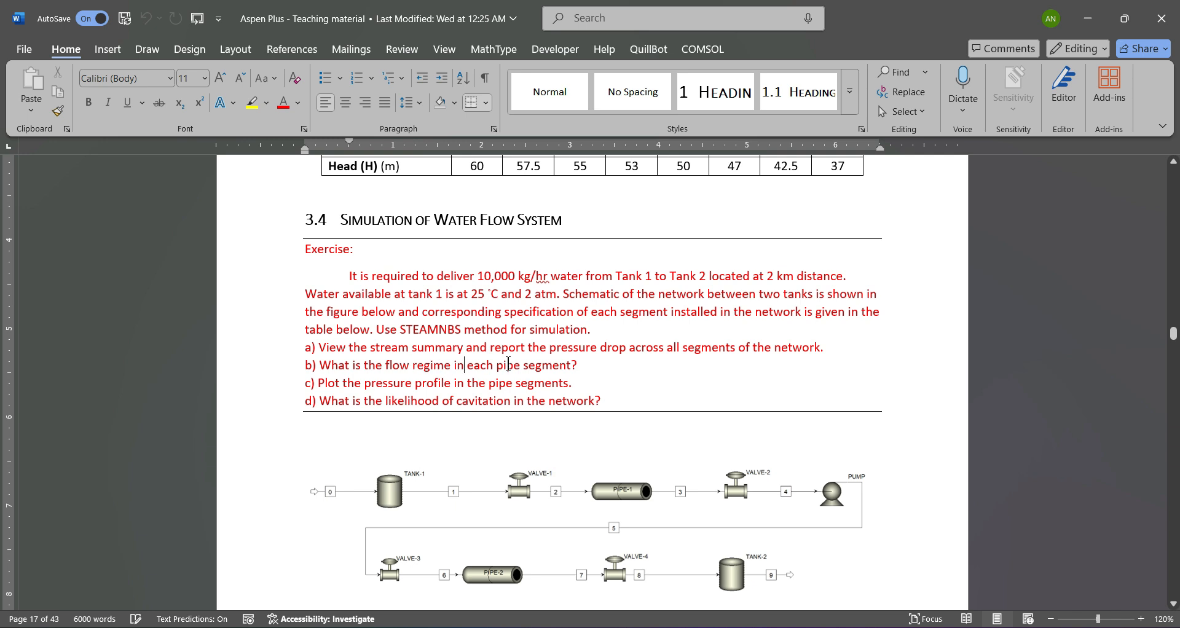
click(752, 627)
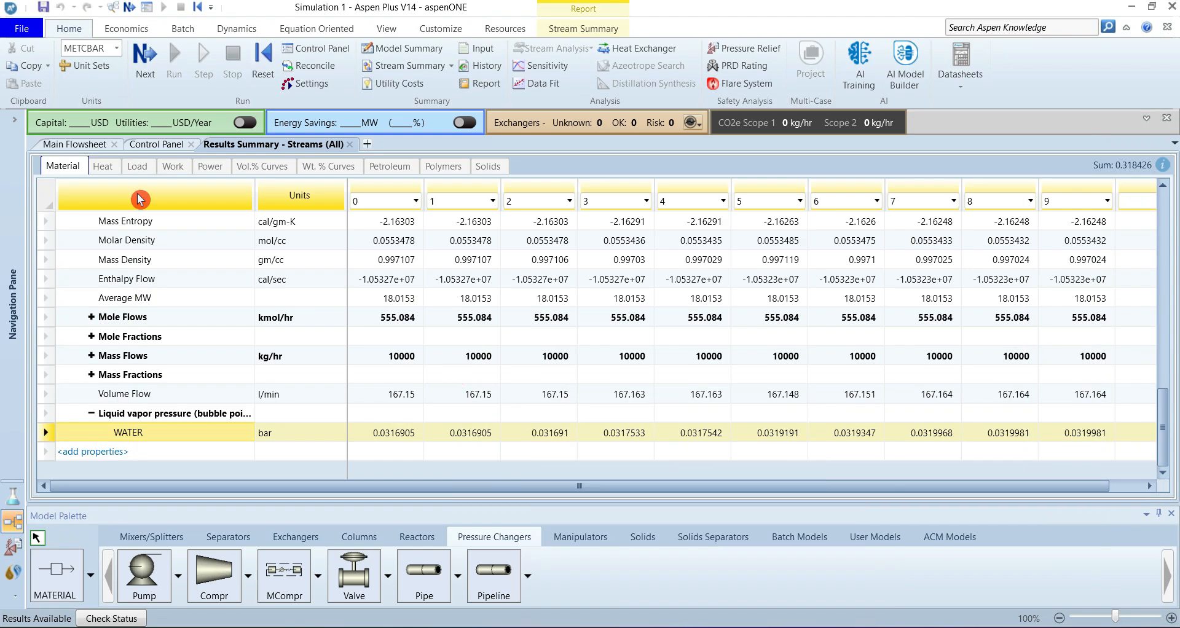
Step: Open the results of block PIPE1, leaving the stream summary without saving its modified template
click(14, 119)
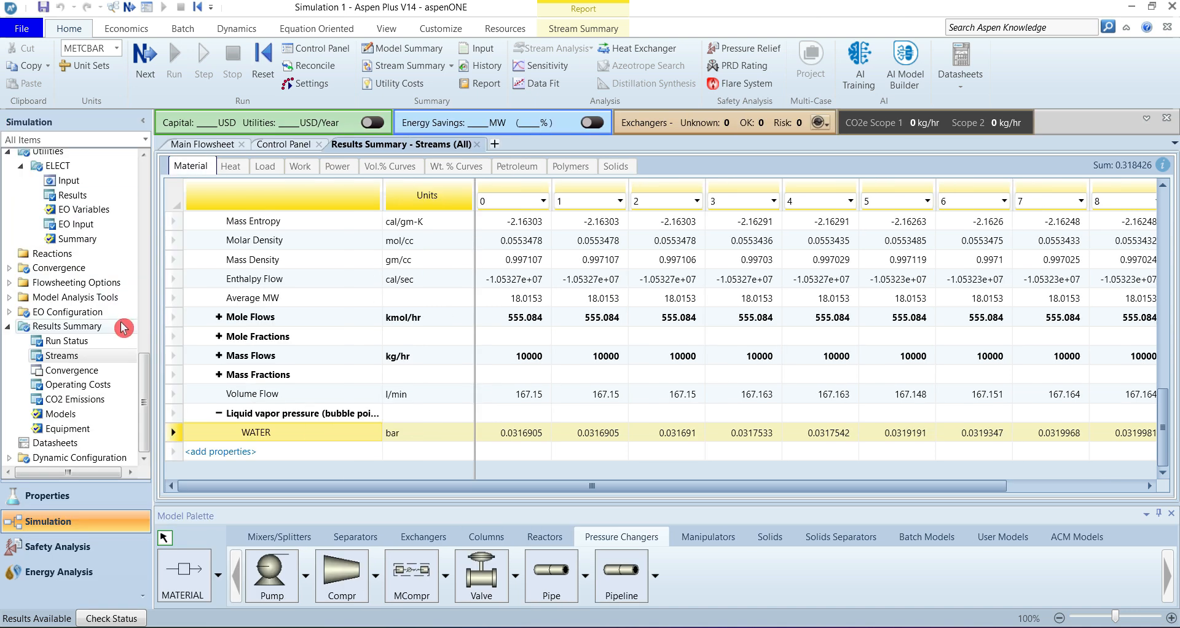
drag(143, 375, 147, 250)
click(21, 289)
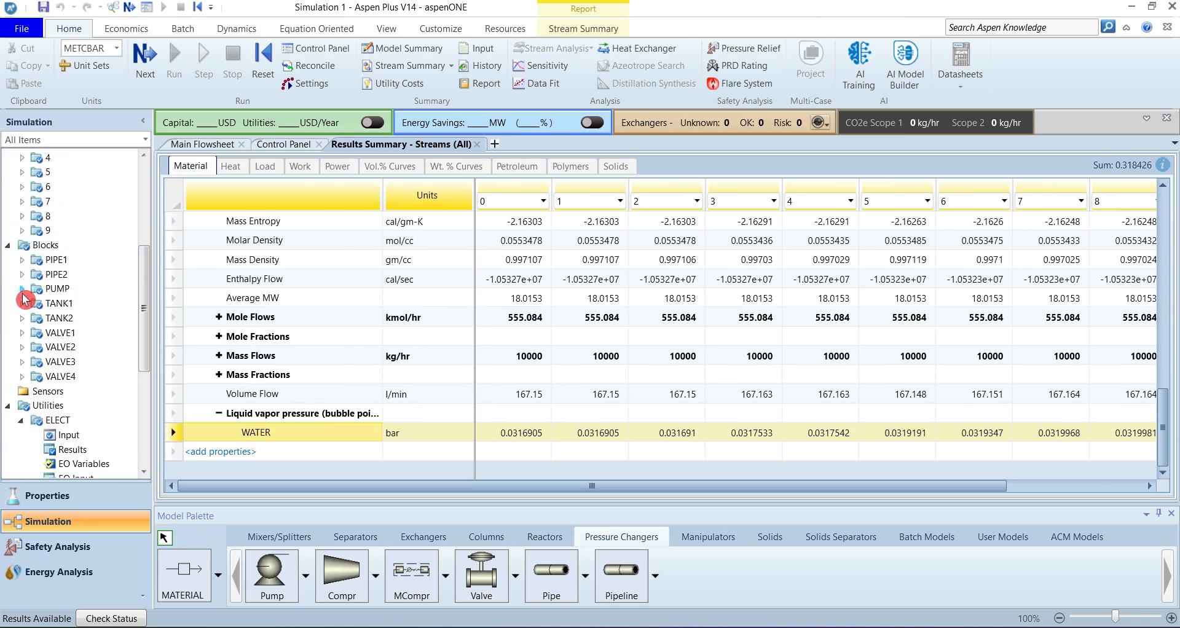
click(22, 260)
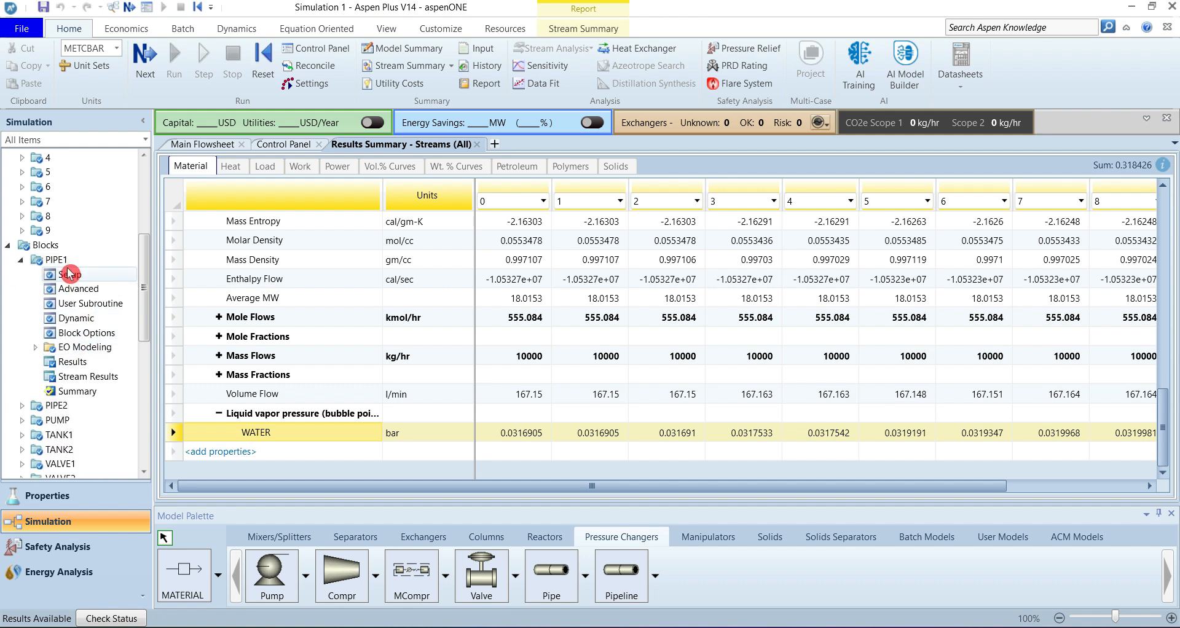
click(86, 362)
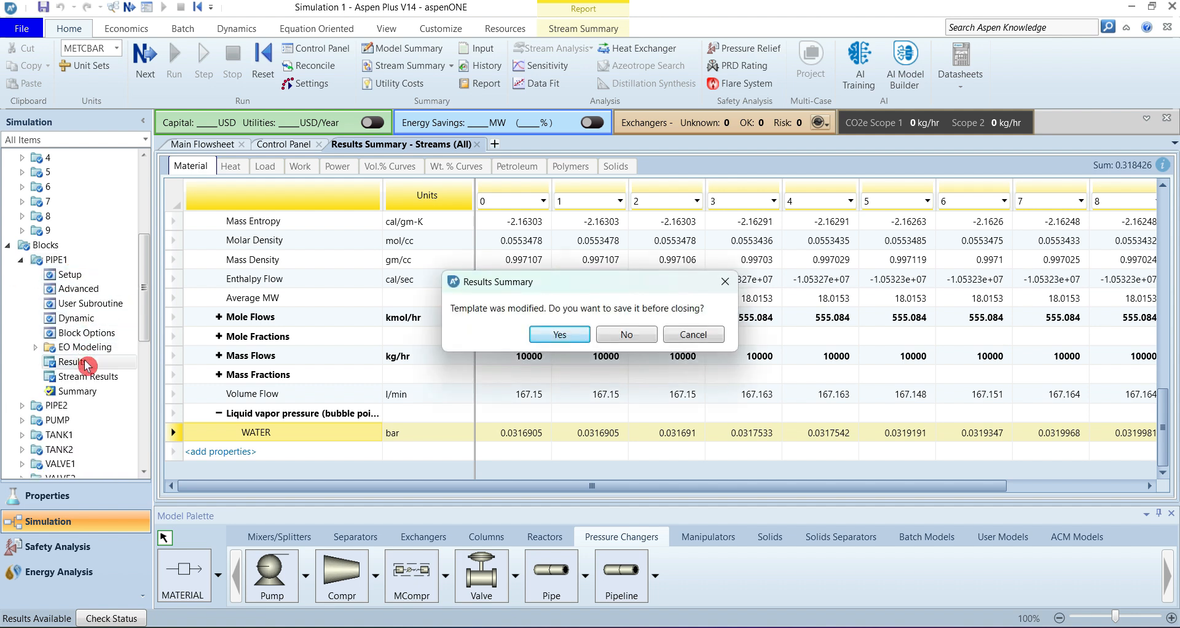
click(627, 338)
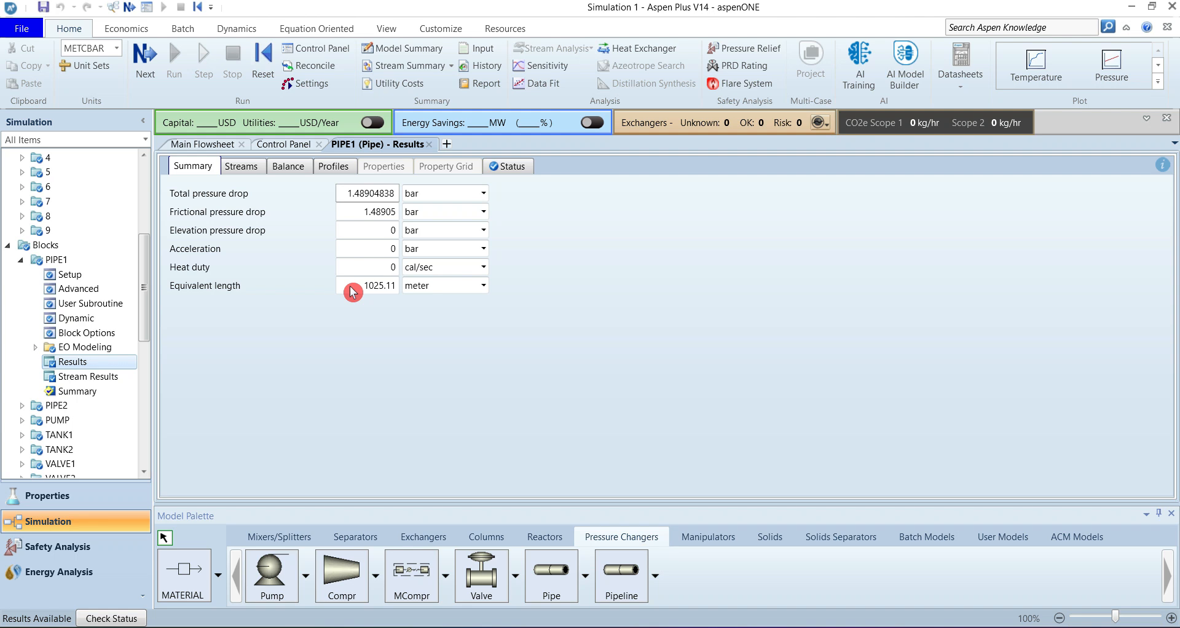
Step: Check PIPE1's inlet and outlet stream conditions and flow regime, then its balance, and open the fluid flow profiles
click(245, 171)
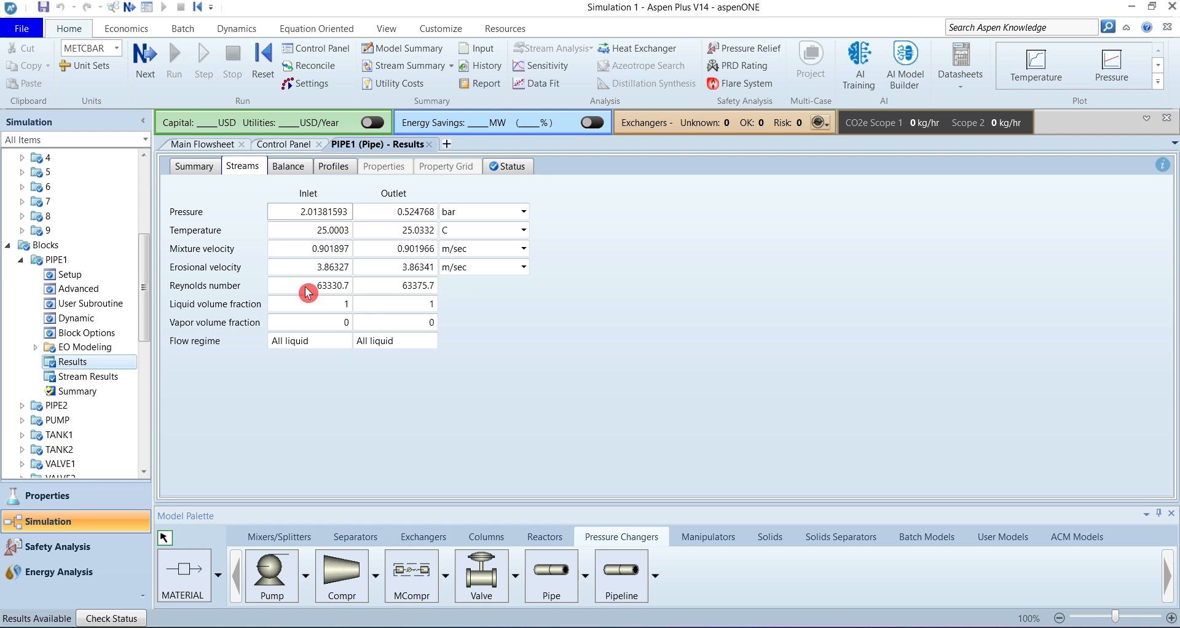
click(289, 165)
click(340, 169)
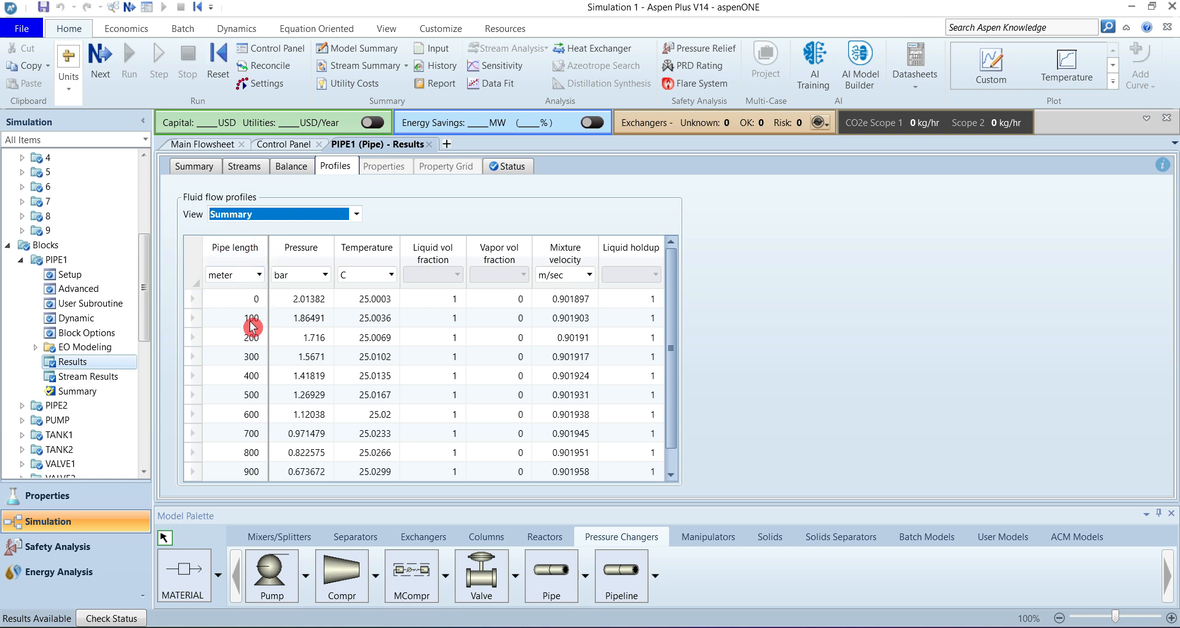
Step: Review the pressure and pipe length columns of PIPE1's profiles and plot the pressure profile along the pipe
click(306, 259)
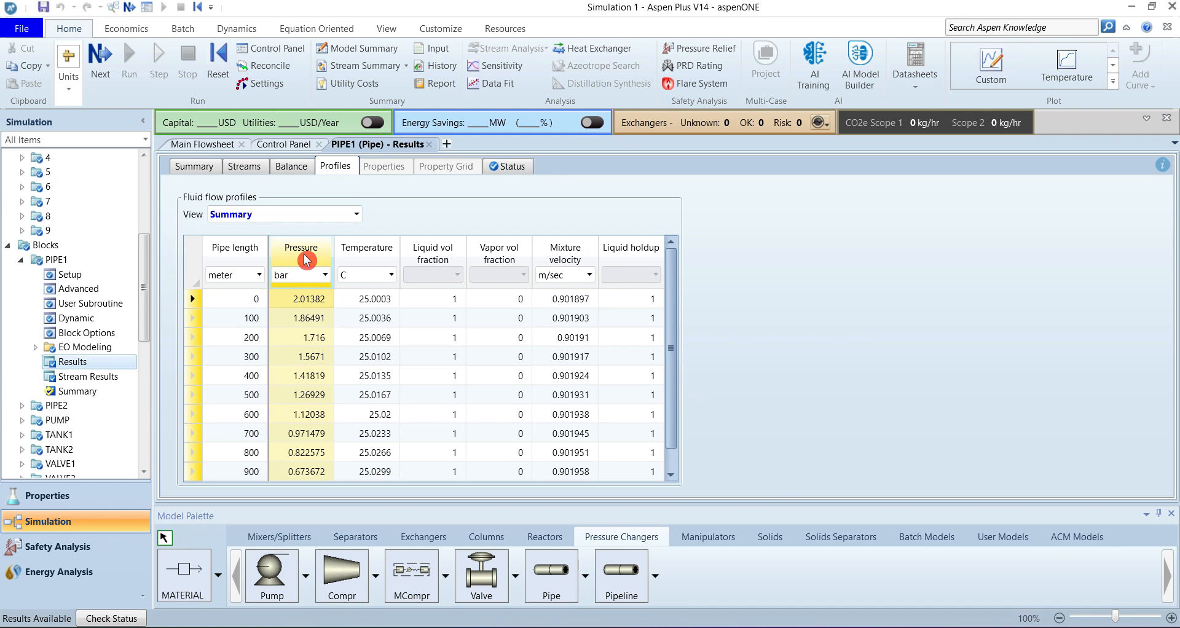
click(249, 258)
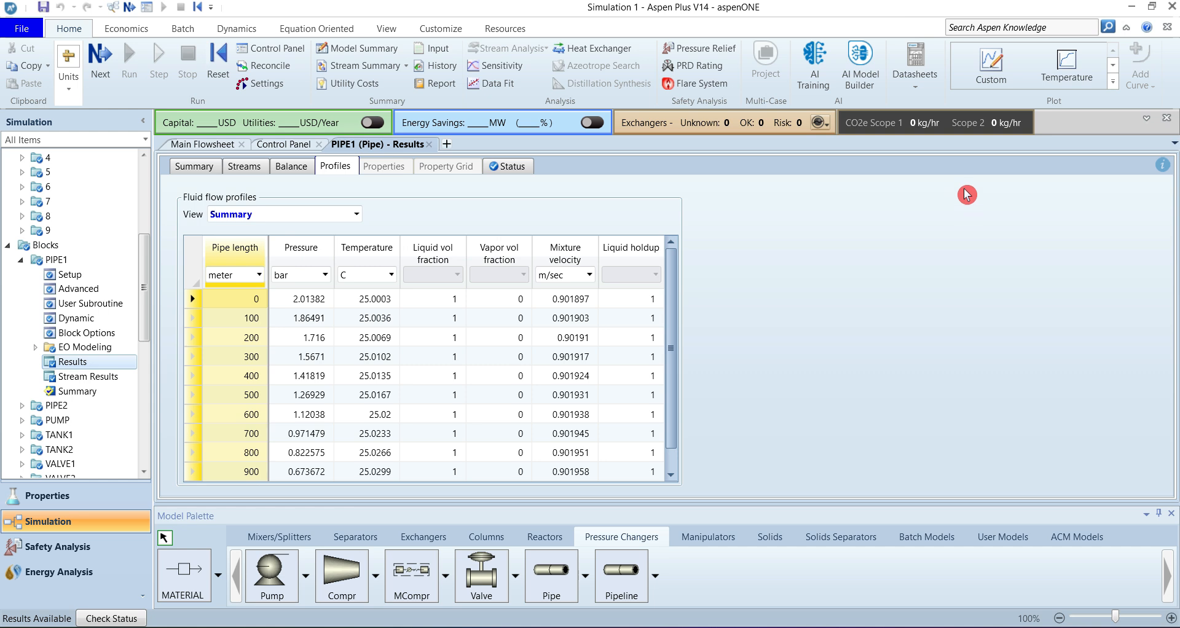
click(1112, 81)
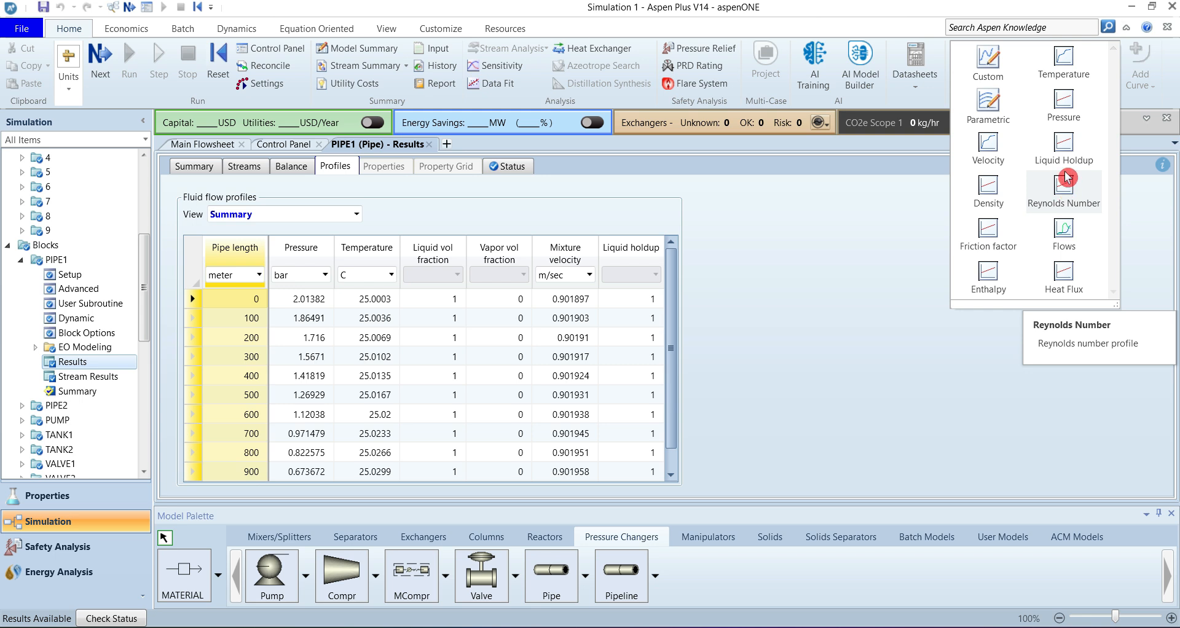
click(1069, 119)
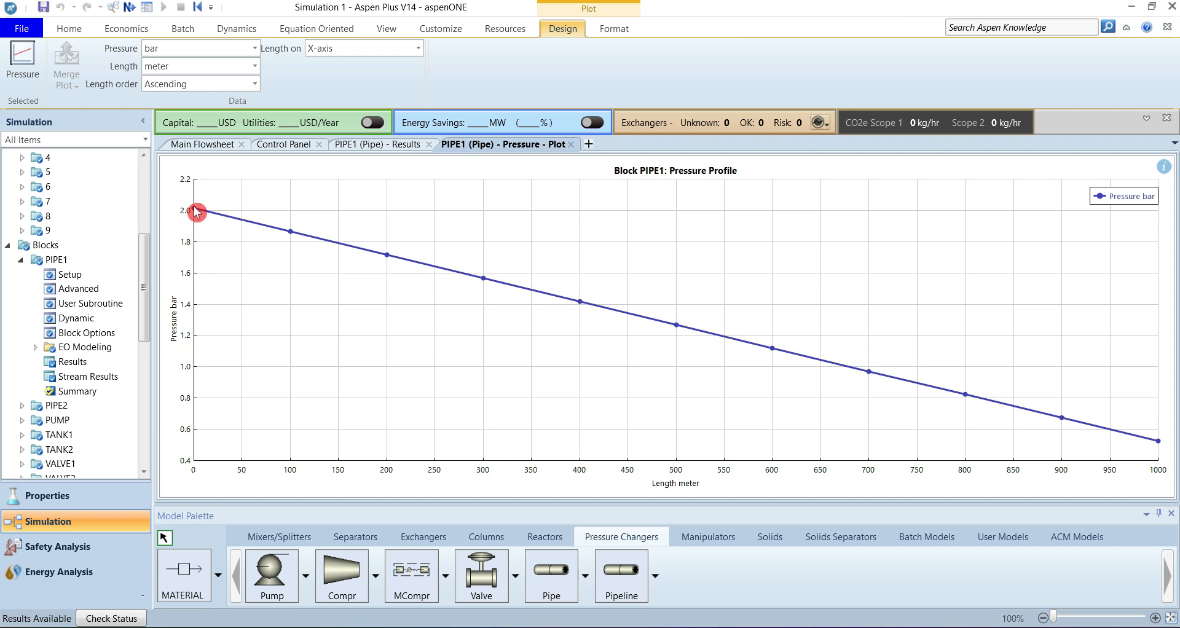
Step: Read the inlet and outlet points of the PIPE1 pressure plot and show the tracker to follow the curve
mouse_move(195, 213)
mouse_move(1162, 445)
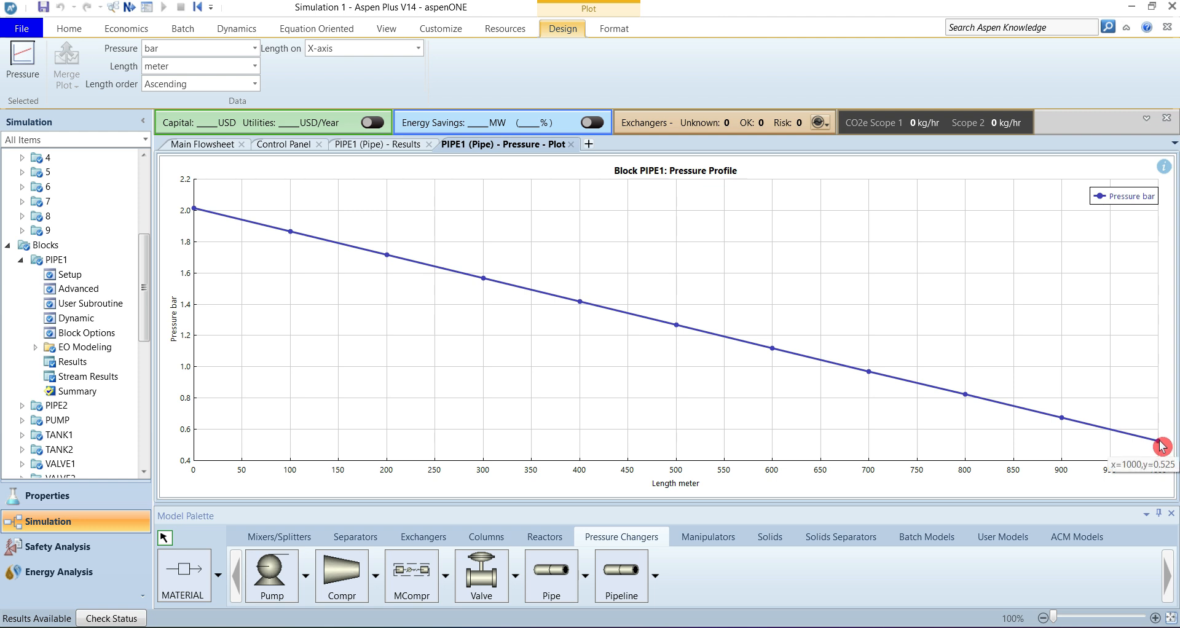
right_click(934, 294)
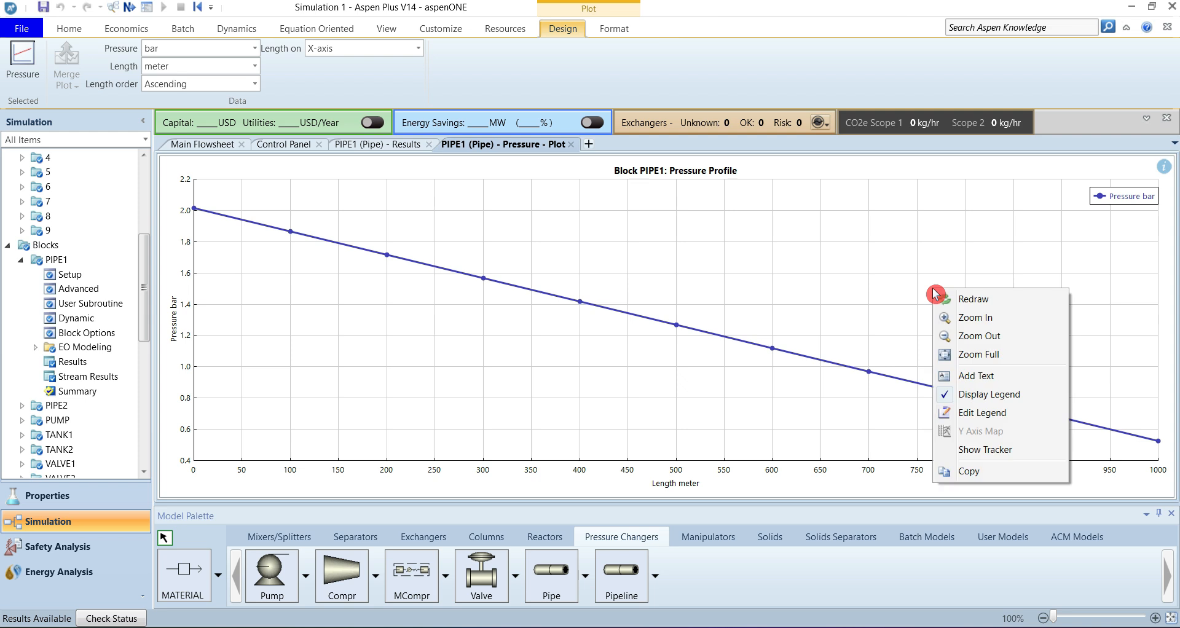
click(977, 449)
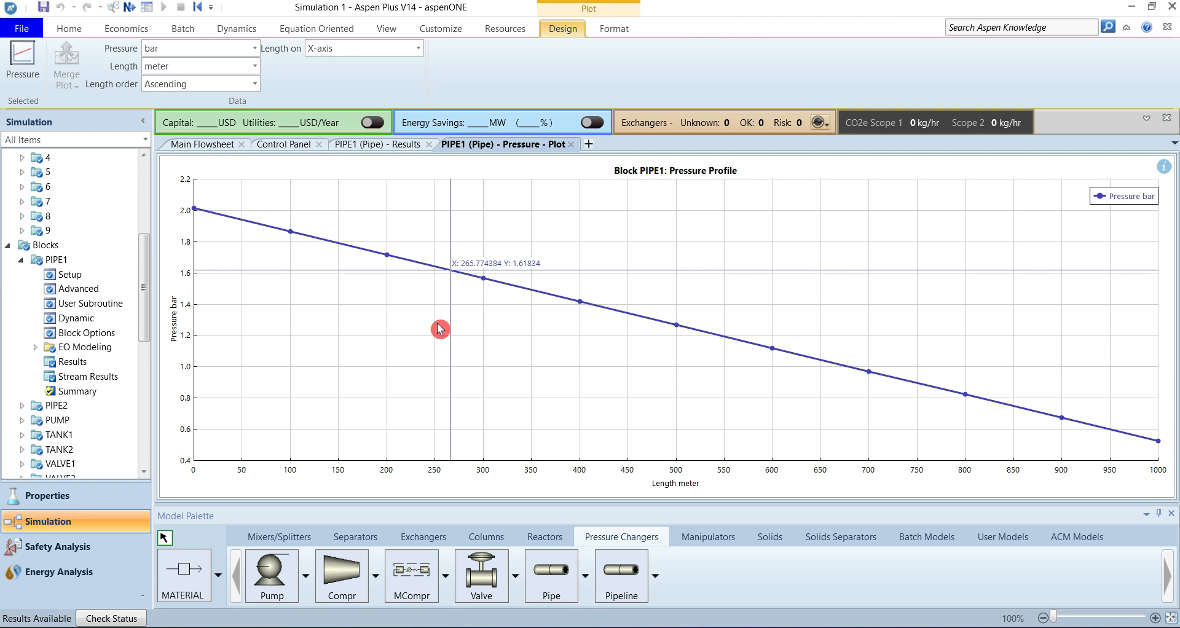
Step: Return to PIPE1's profile table, select the 500 m row and examine the Velocities view along the pipe
click(388, 148)
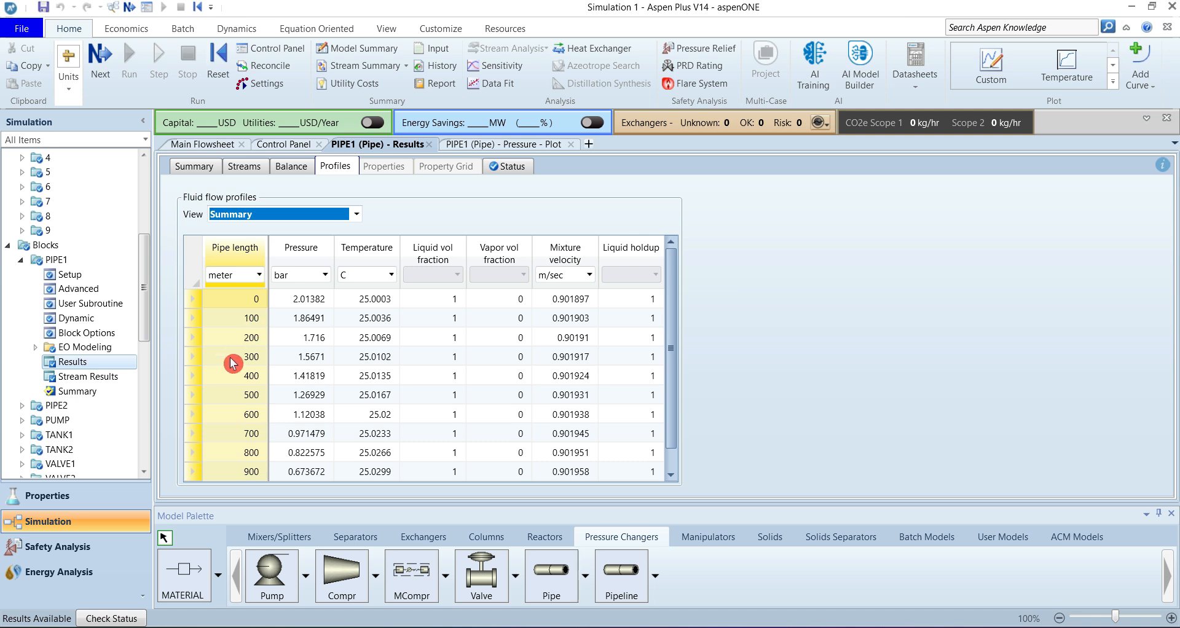
click(192, 397)
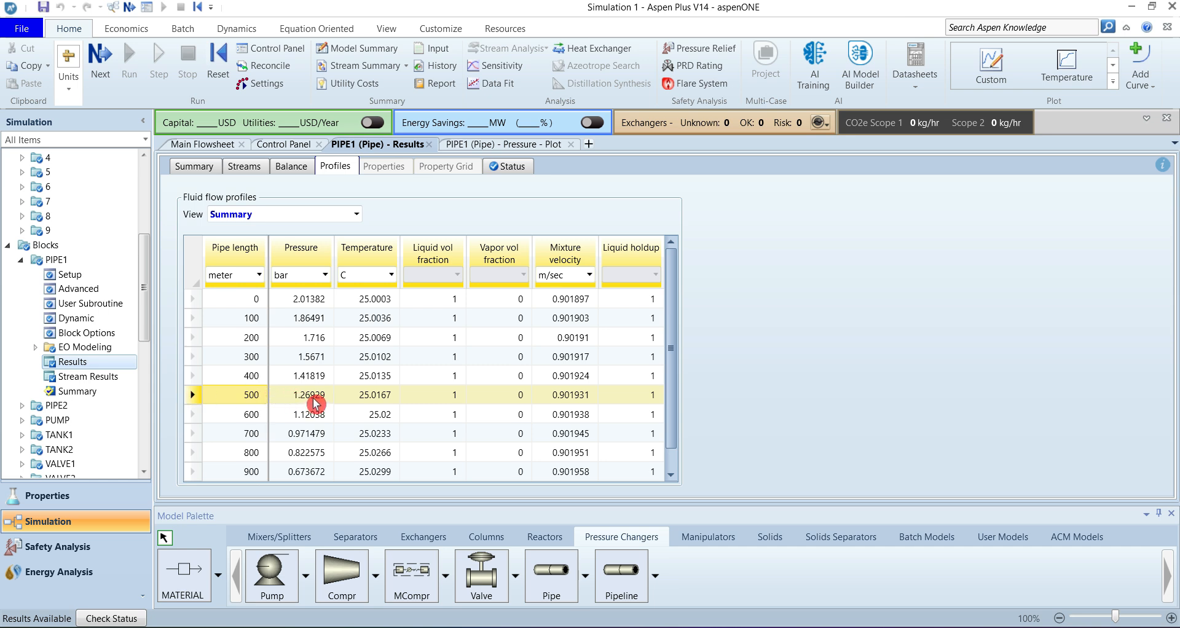
click(356, 214)
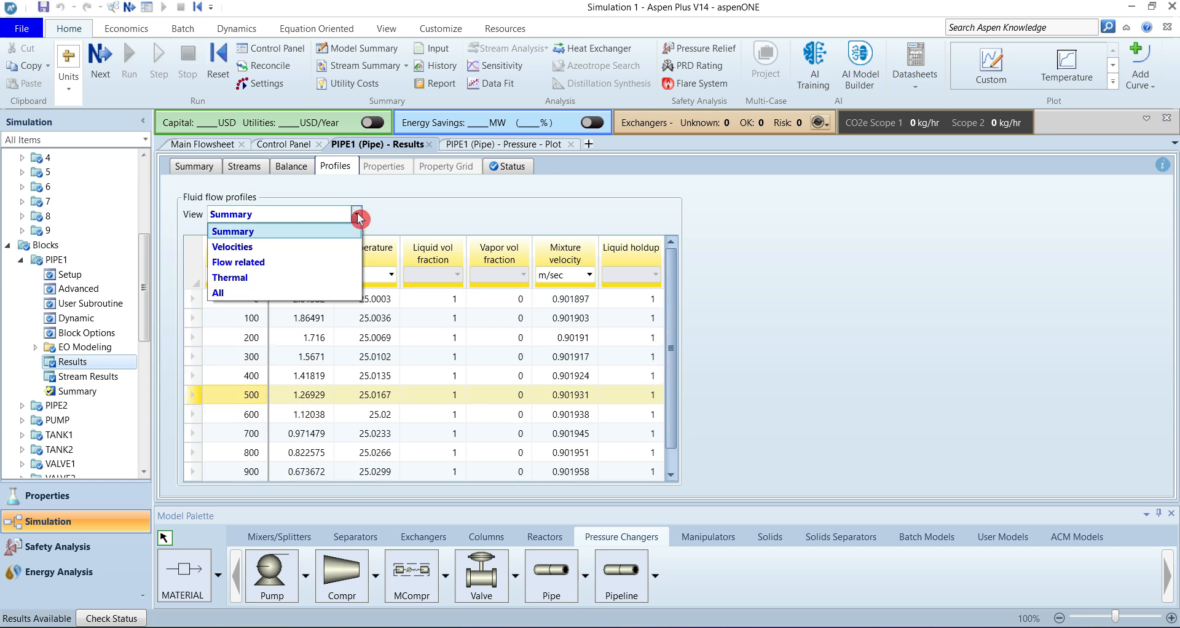
click(261, 248)
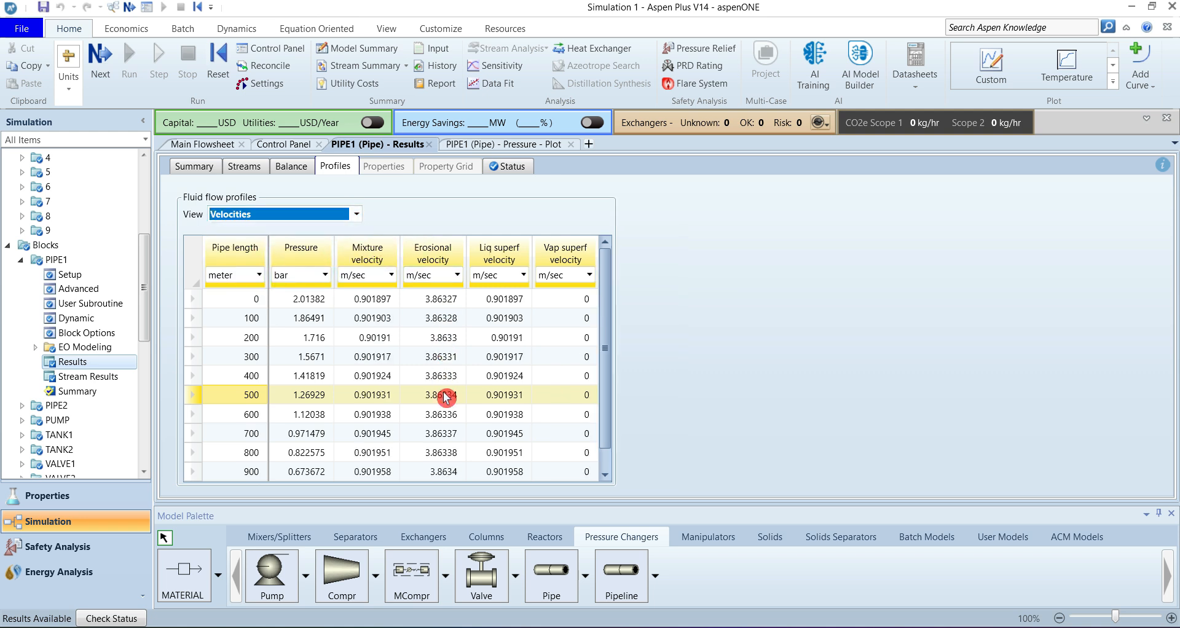
scroll(446, 398, down, 1)
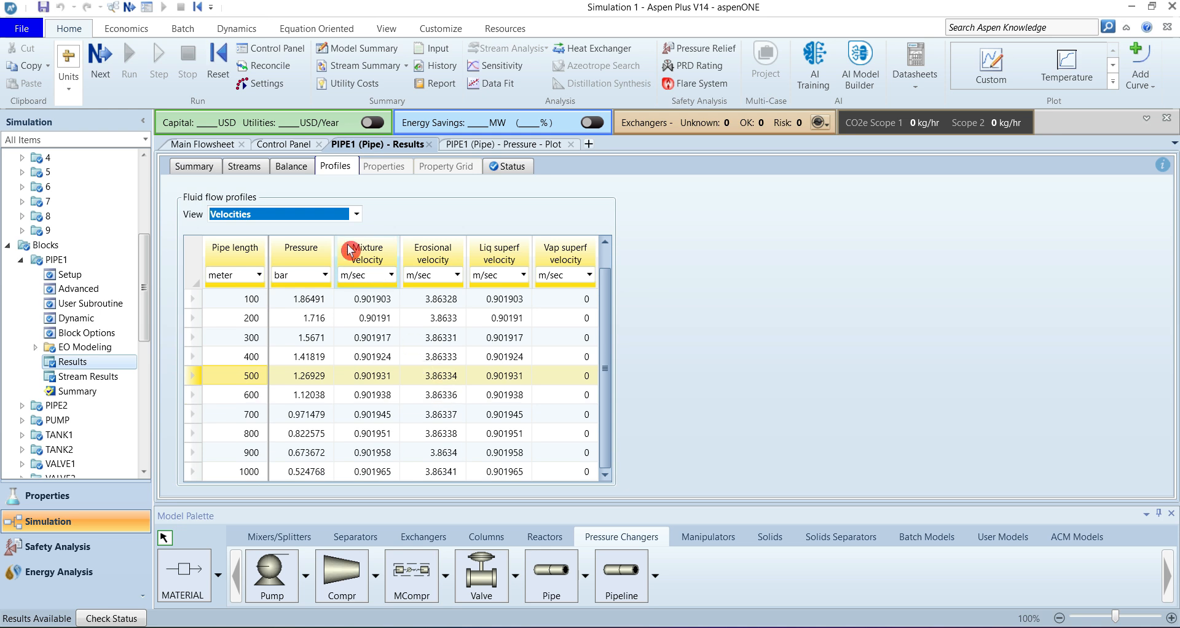
Step: Display All fluid flow profiles for PIPE1 and examine density, Reynolds number, friction factor, liquid superficial velocity and the remaining columns
click(355, 213)
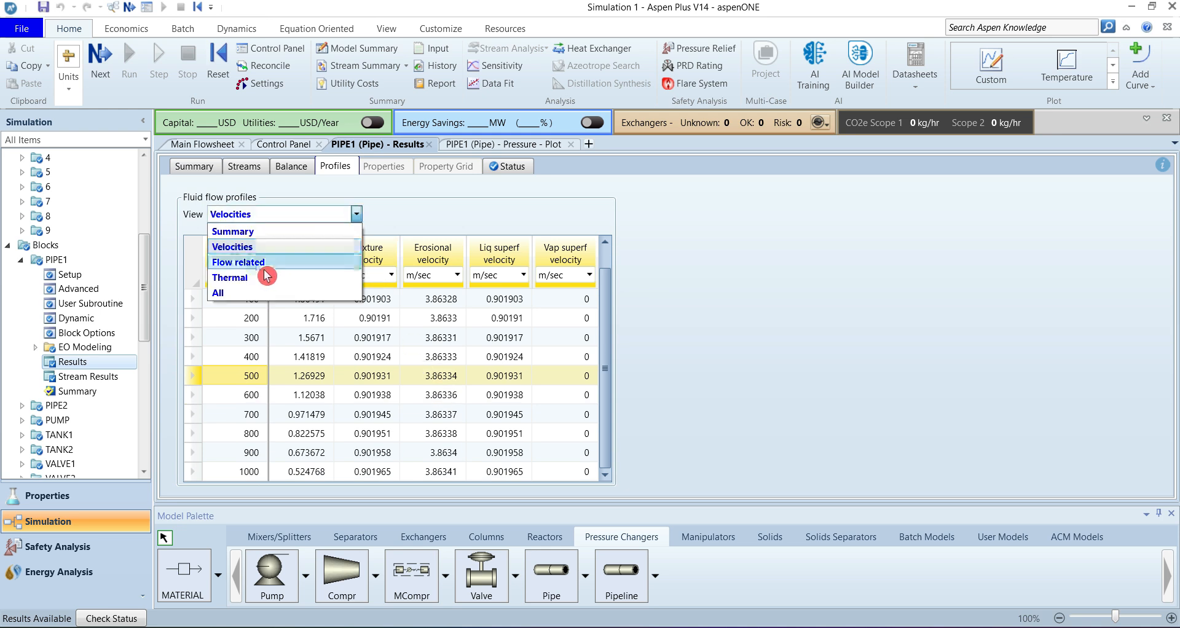
click(223, 293)
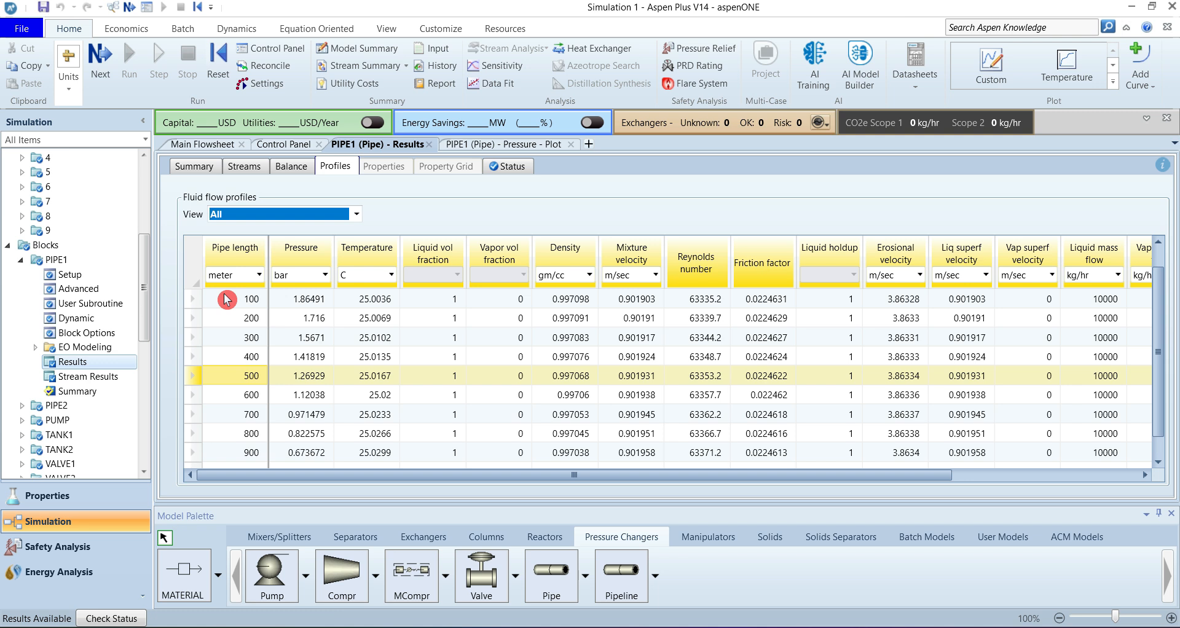
click(572, 262)
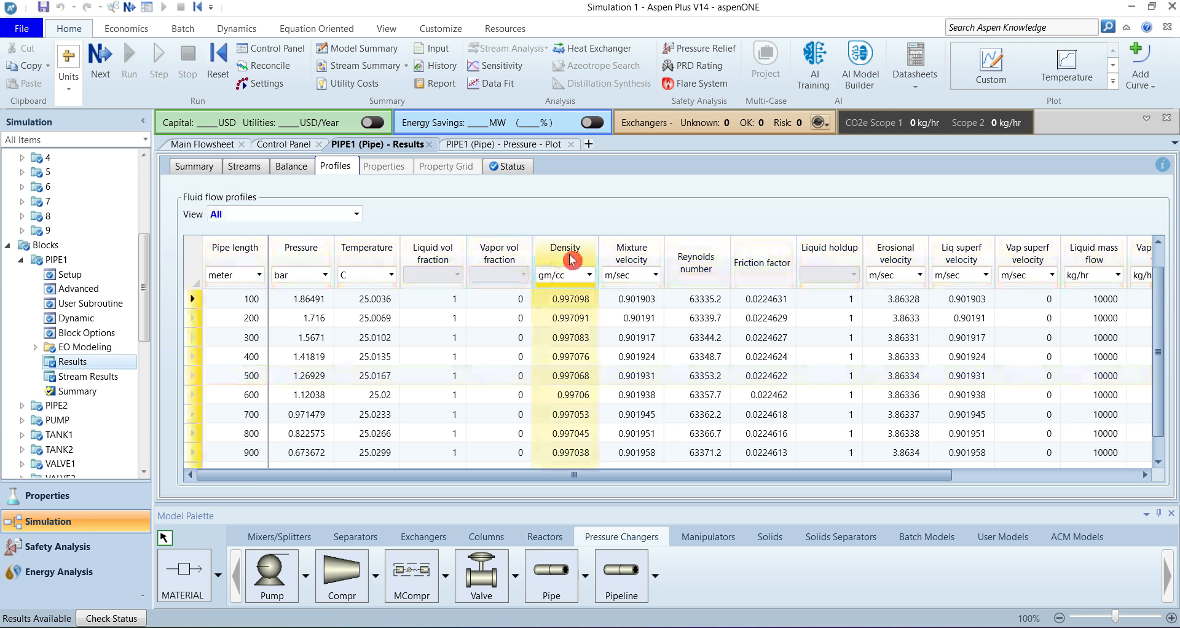
click(695, 260)
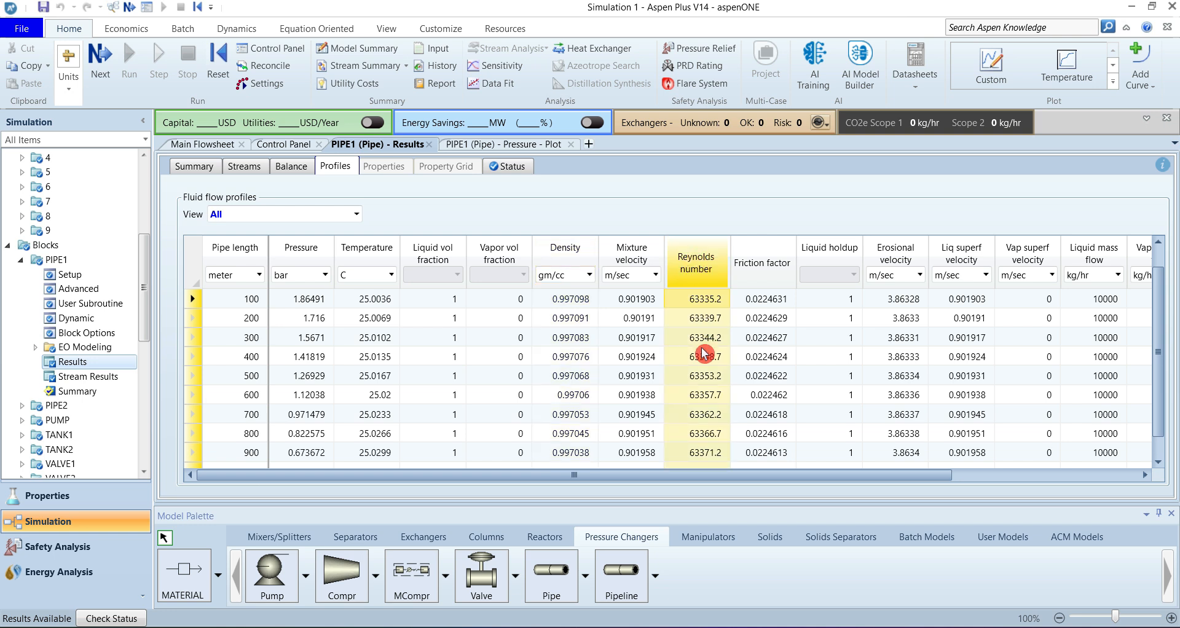
scroll(704, 355, down, 1)
scroll(703, 355, up, 2)
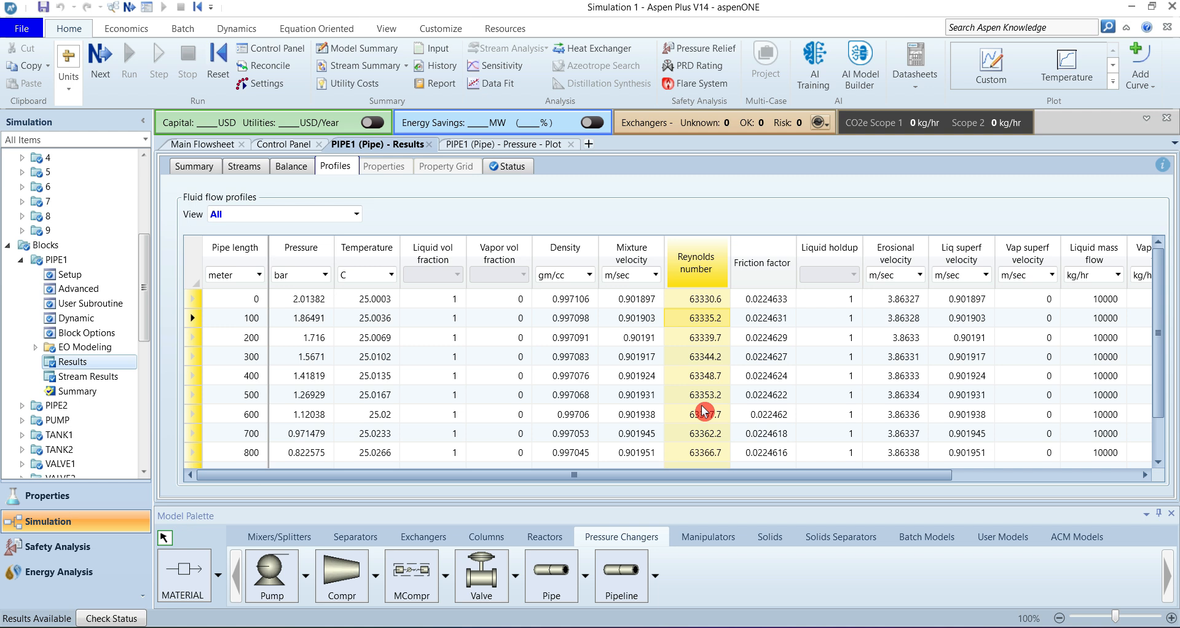
scroll(704, 412, down, 2)
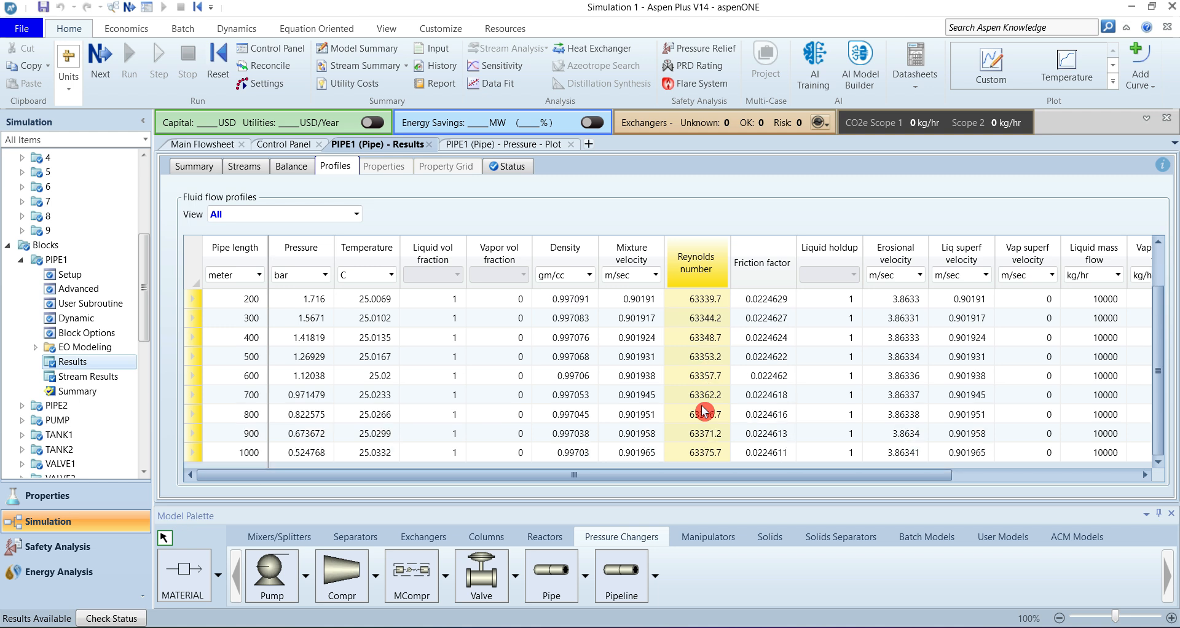
click(768, 275)
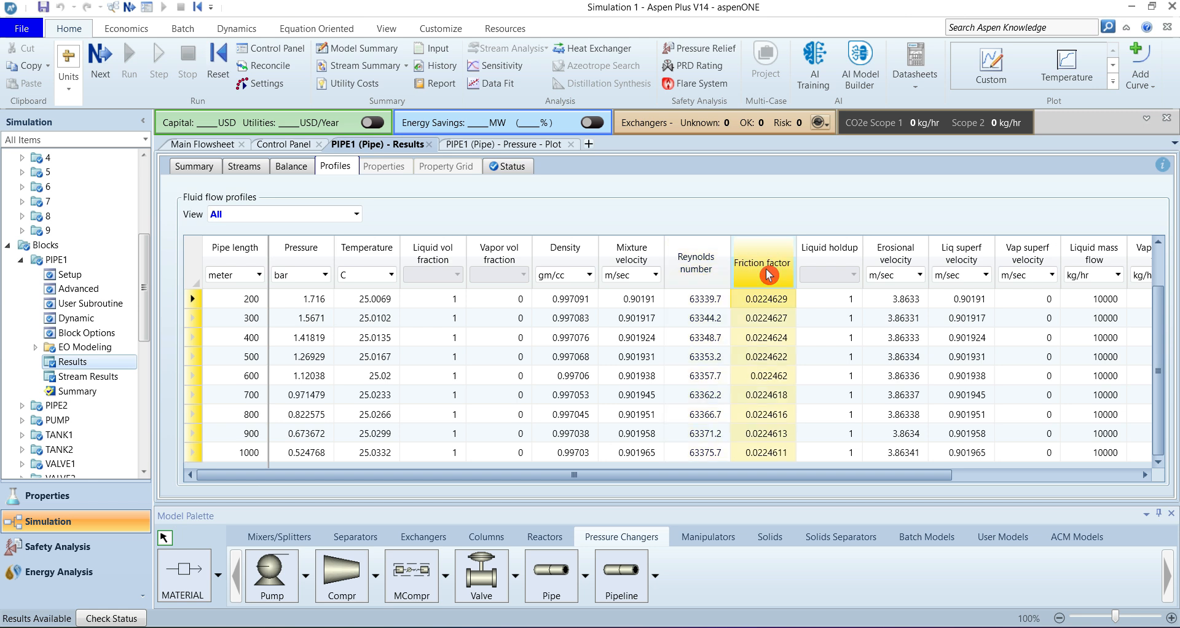
click(965, 255)
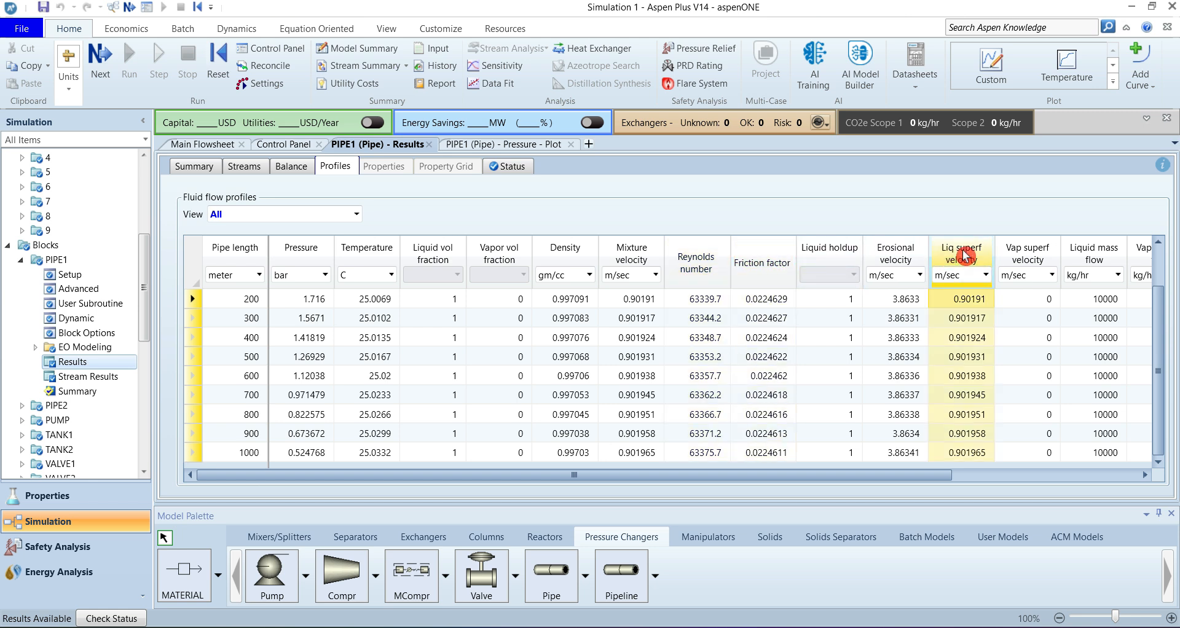
drag(934, 476, 1137, 470)
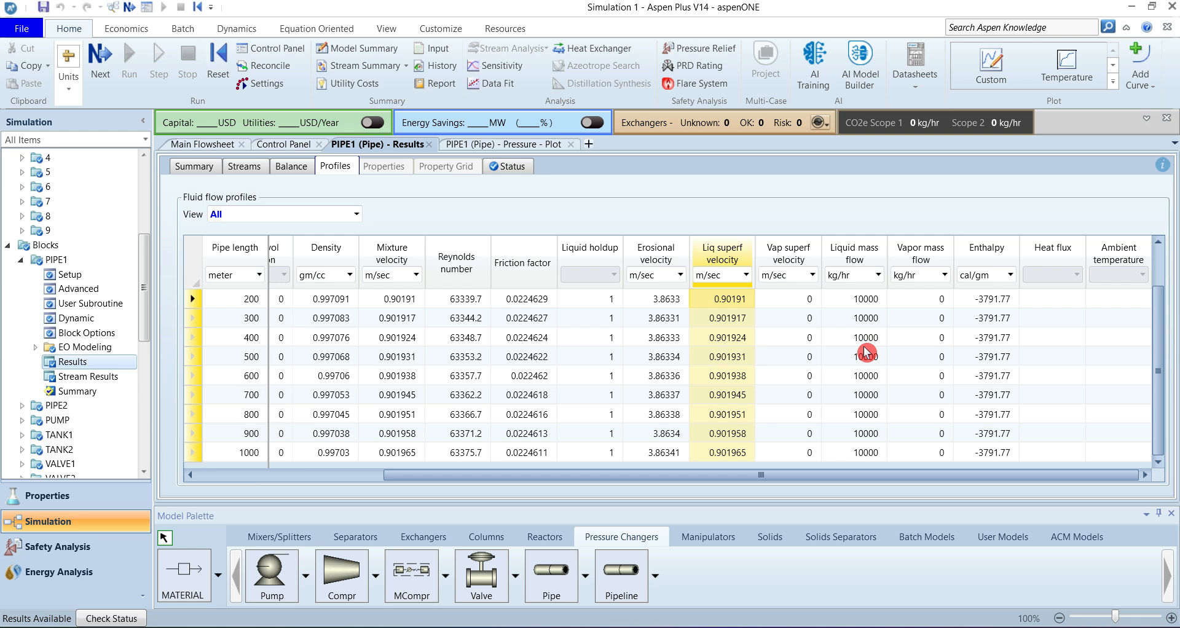
Step: Close the PIPE1 results and pressure plot, and collapse the PIPE1 block
click(429, 145)
click(460, 143)
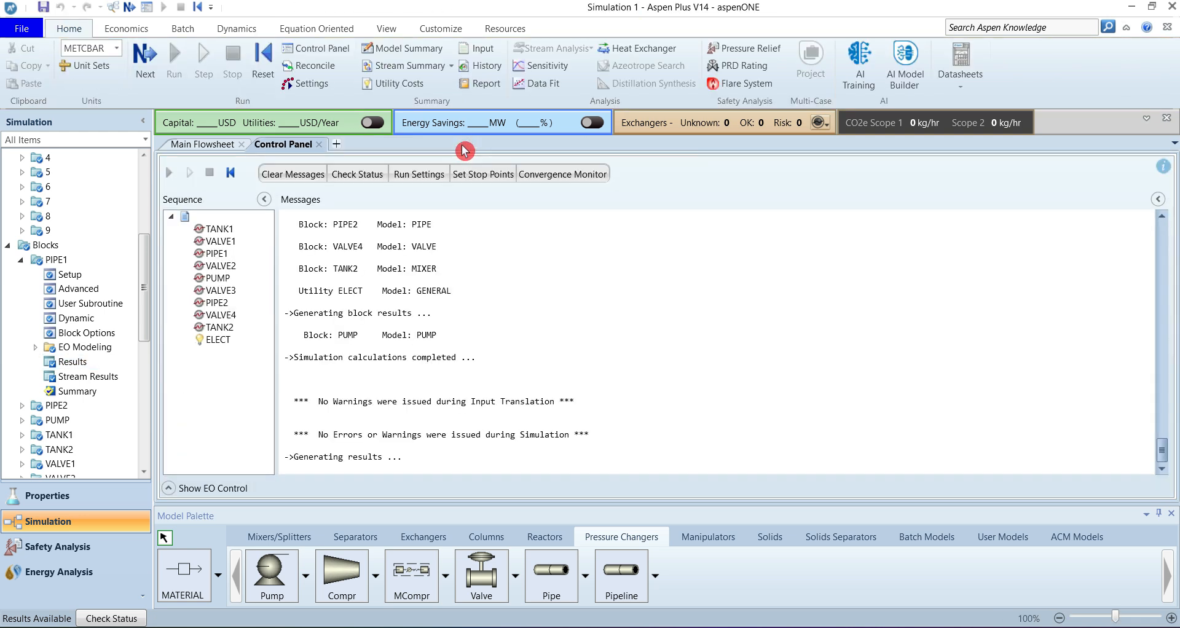
click(22, 259)
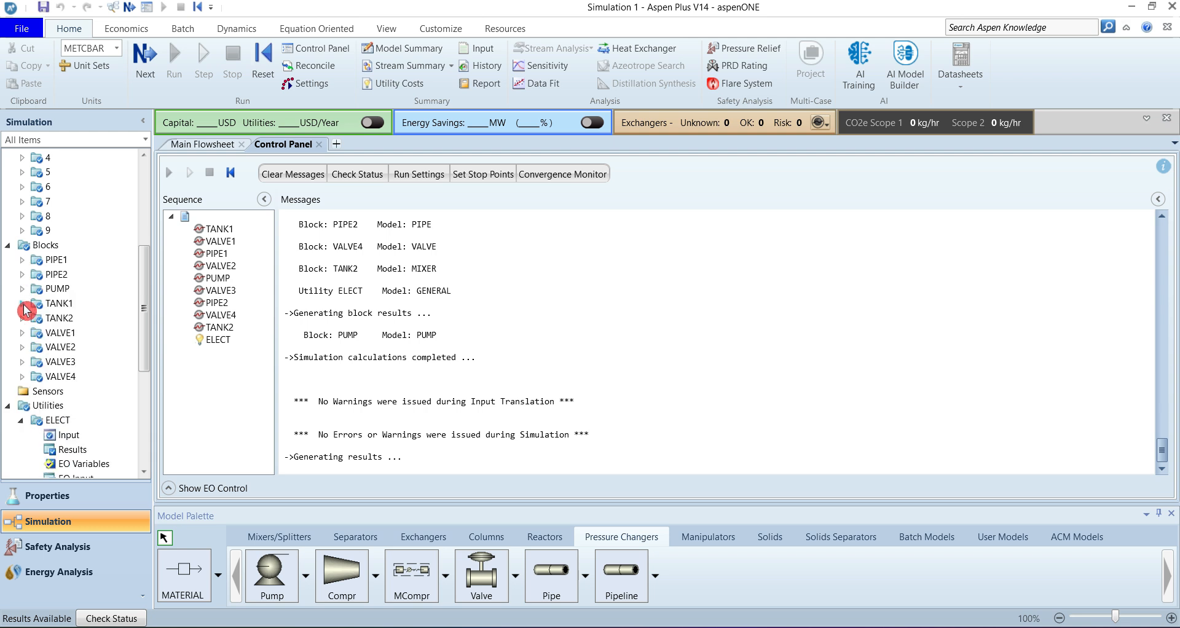
Step: Examine VALVE1's results for pressure drop, choked outlet pressure, percent opening and pressure recovery factor, and collapse the block
click(23, 334)
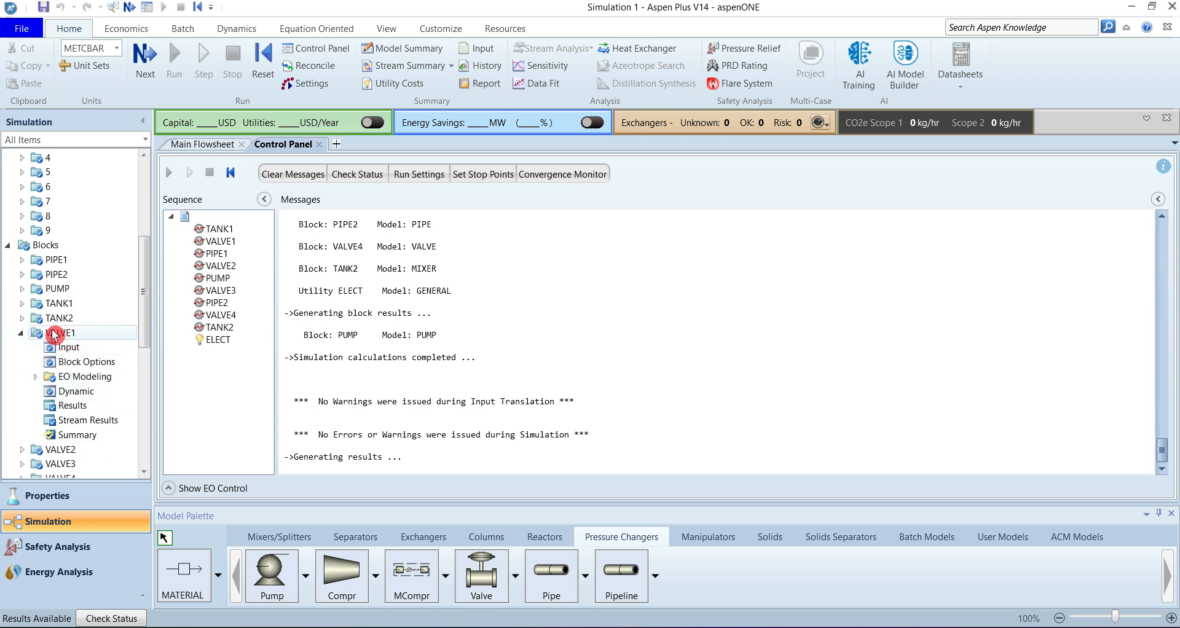
click(83, 407)
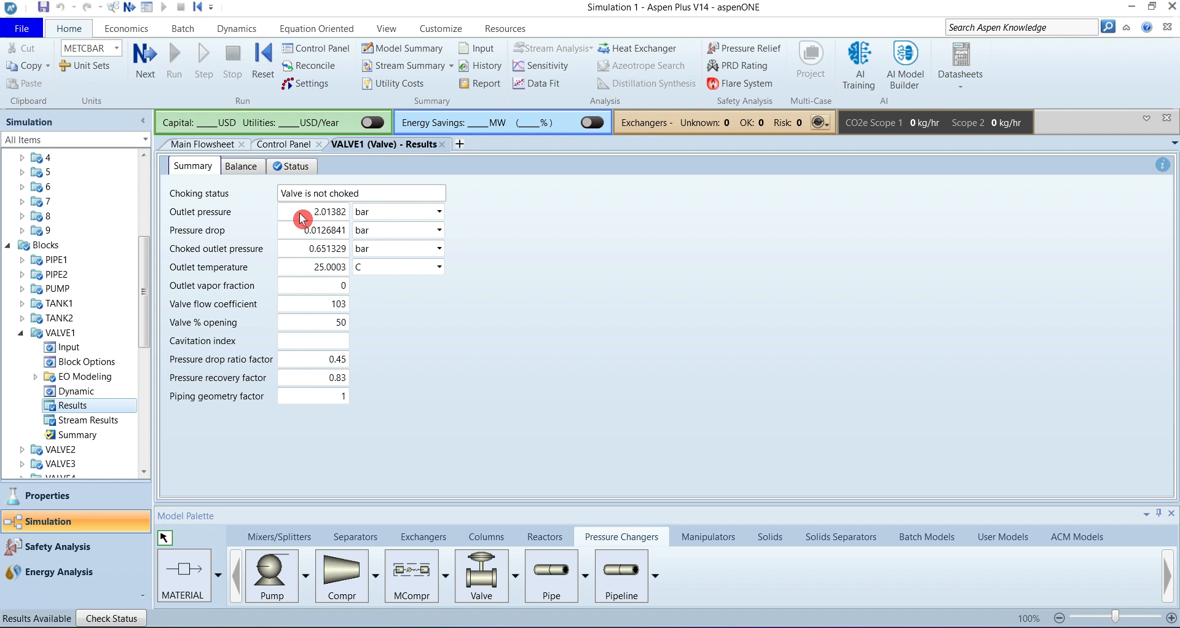
click(291, 230)
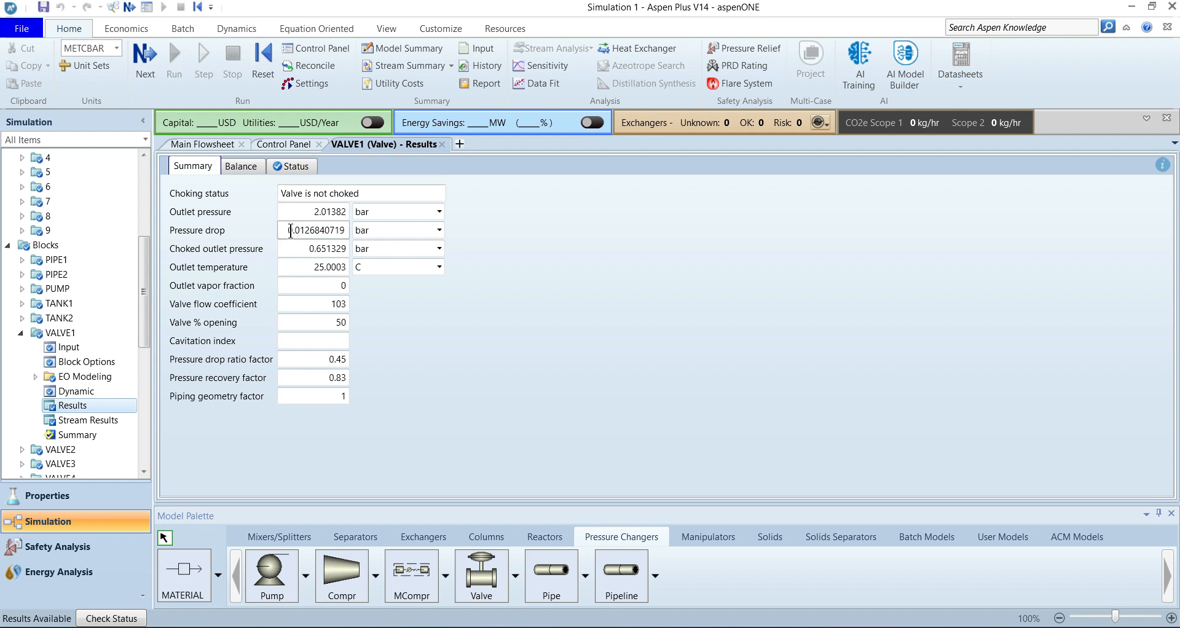
click(297, 249)
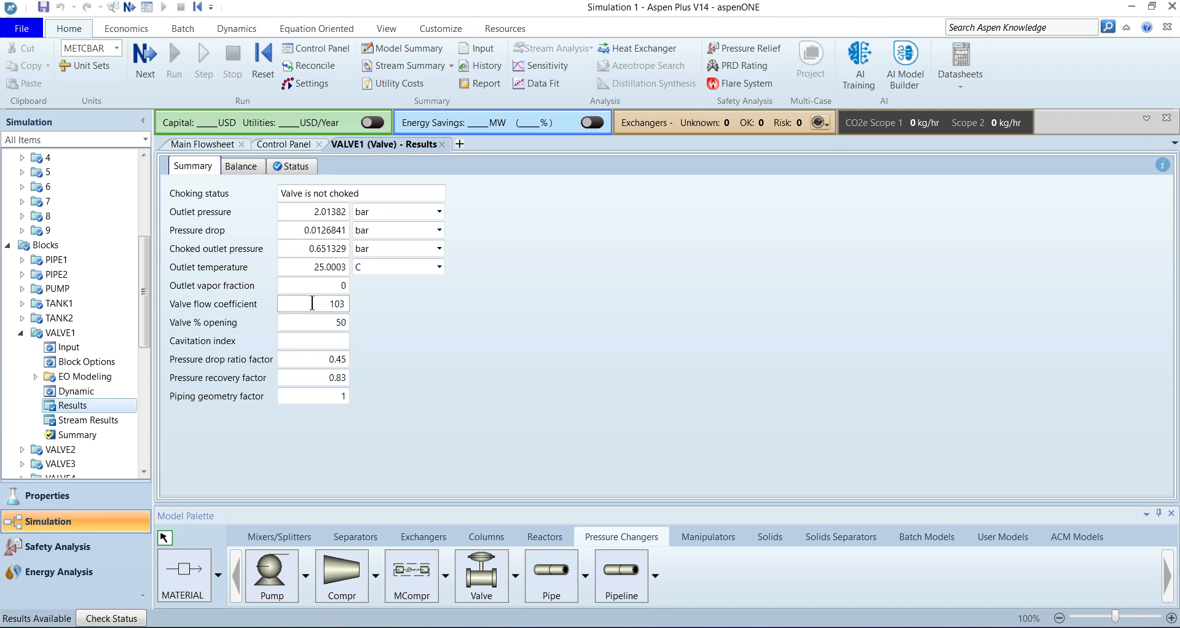
click(332, 325)
click(309, 379)
click(21, 333)
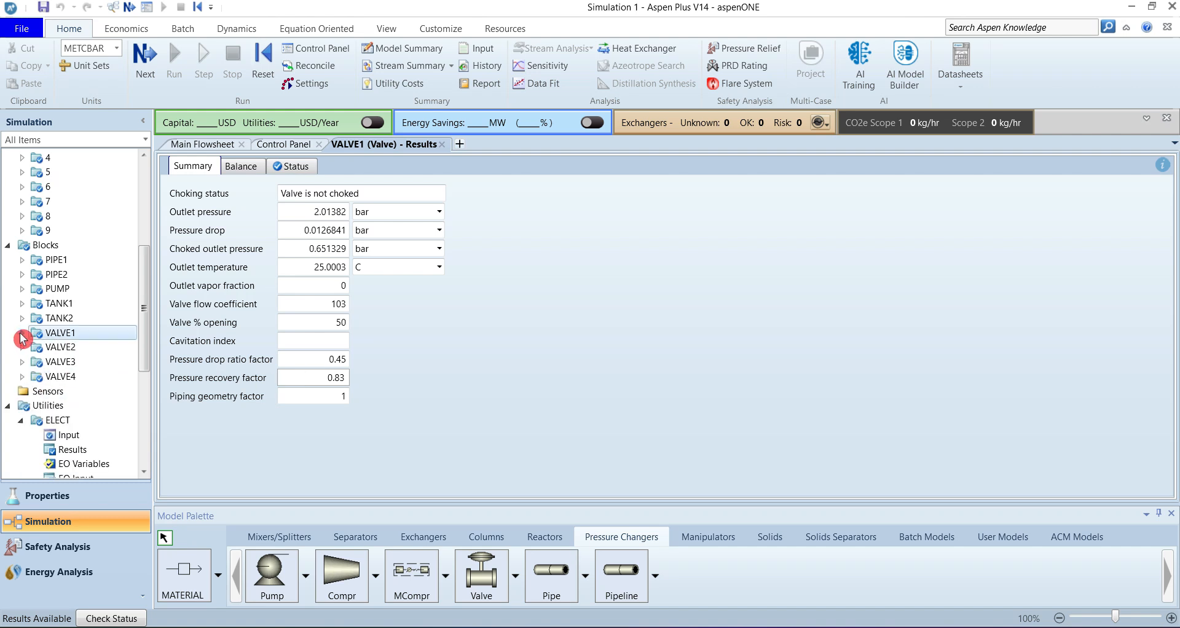
Step: Examine PUMP's results for power, pressure change, NPSH available, head and efficiency, and collapse the block
click(21, 289)
click(85, 409)
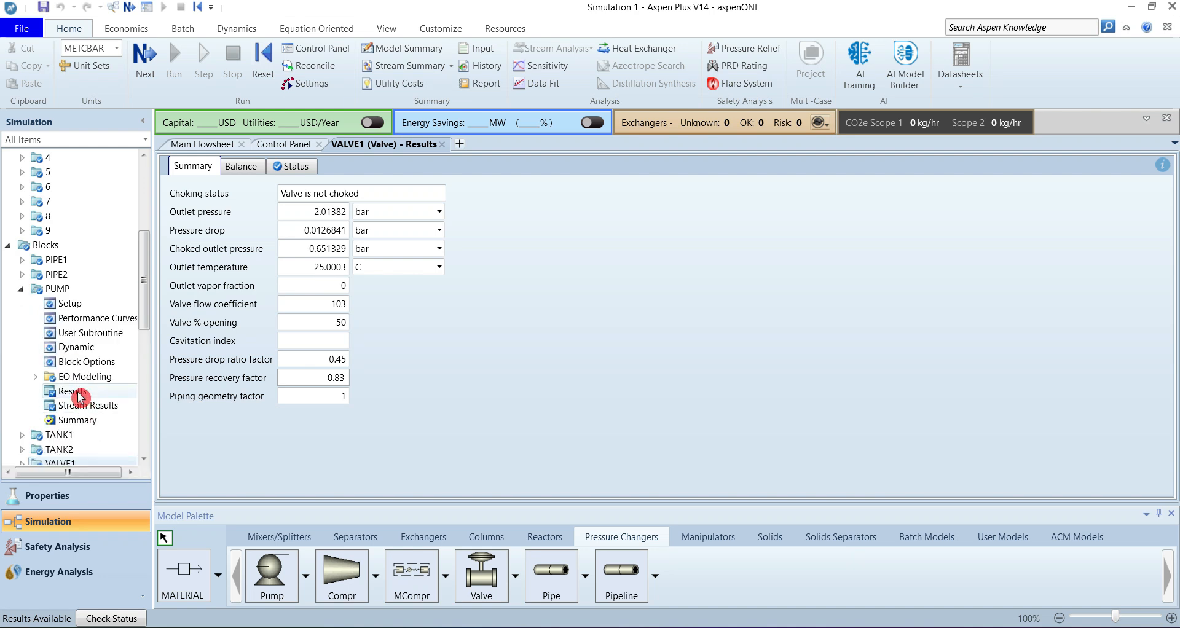
click(80, 395)
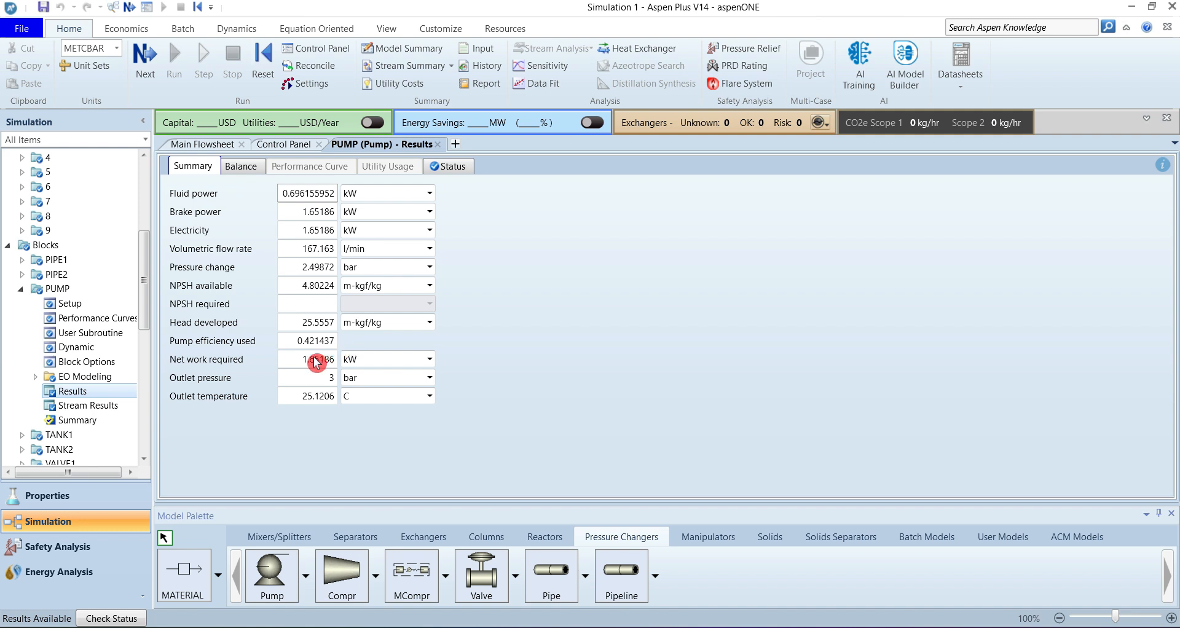
click(22, 289)
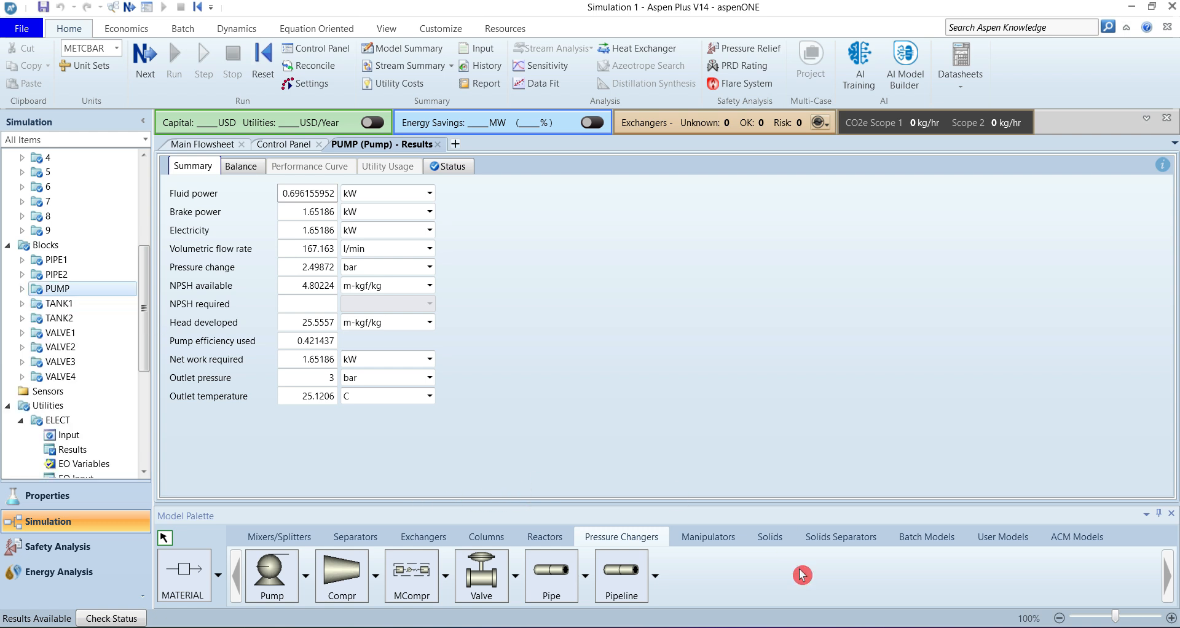
Step: Switch to the Word document and read section 3.5, the compressor exercise with the natural gas composition
click(725, 627)
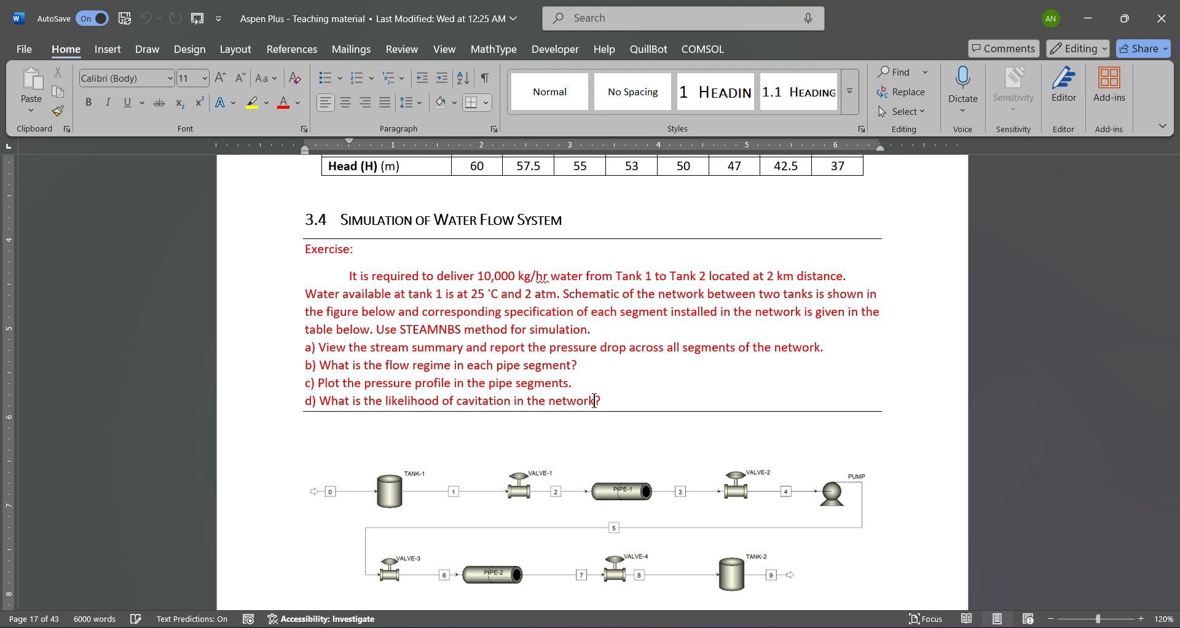
scroll(594, 401, down, 15)
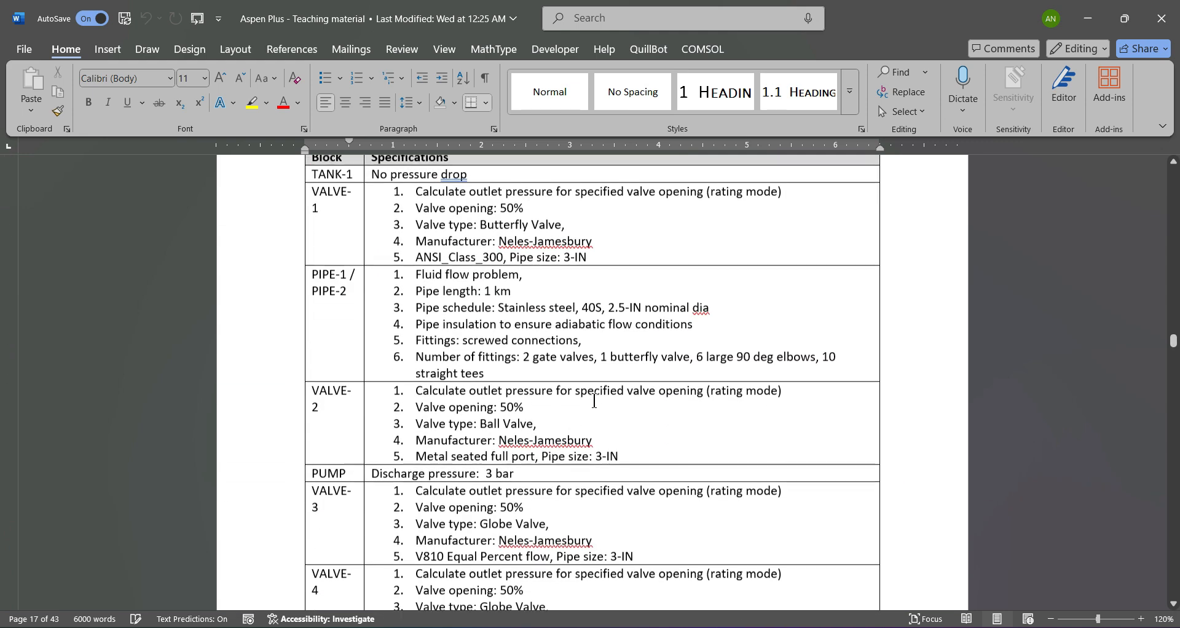
scroll(595, 400, down, 15)
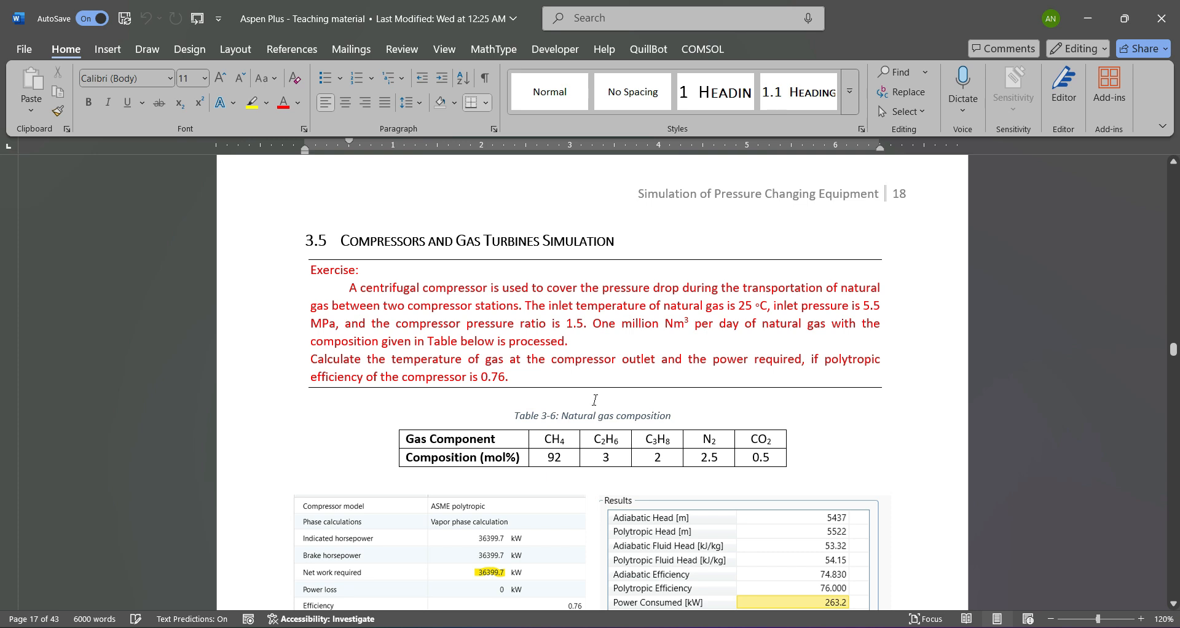
click(381, 303)
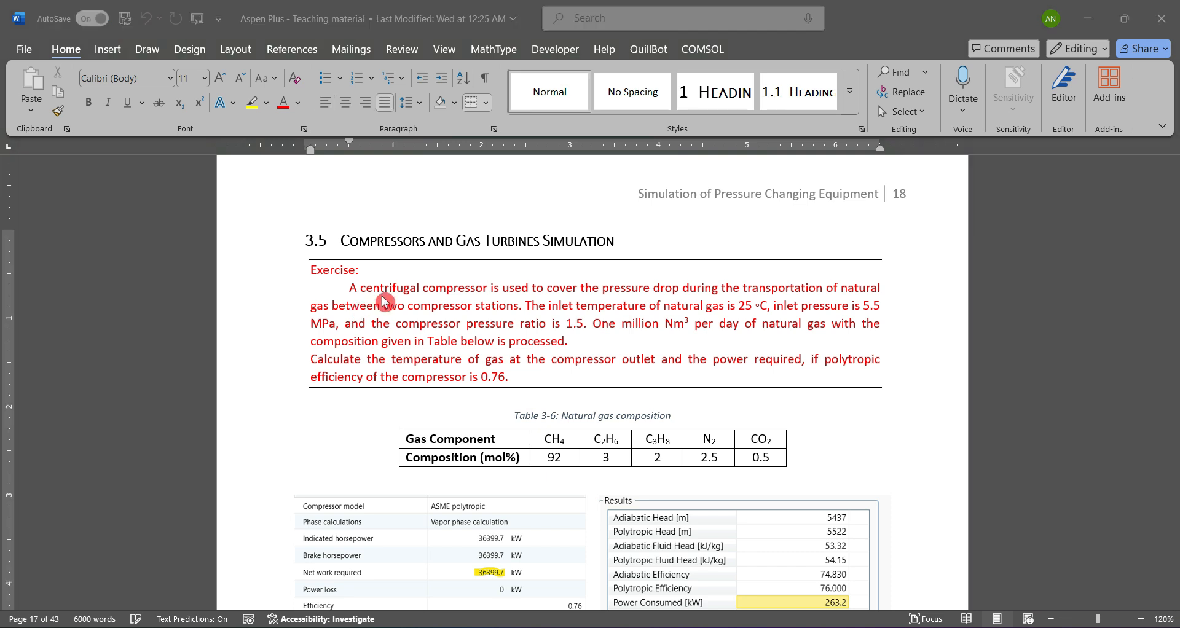
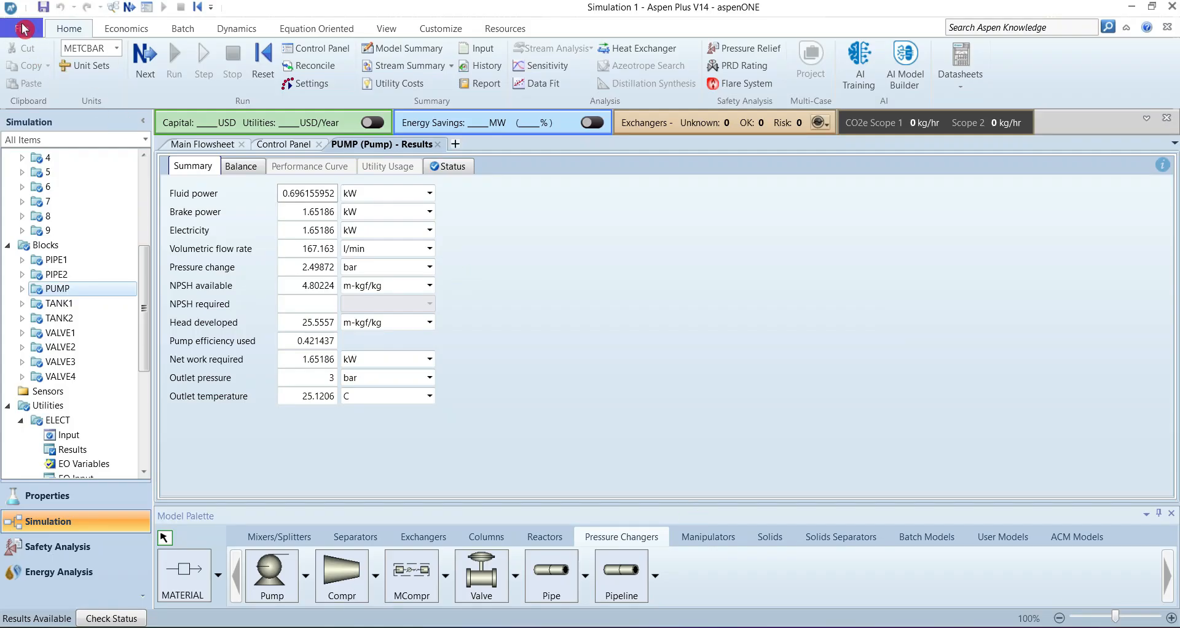
Step: Switch to Aspen Plus and create a new simulation, keeping the current run open
click(23, 28)
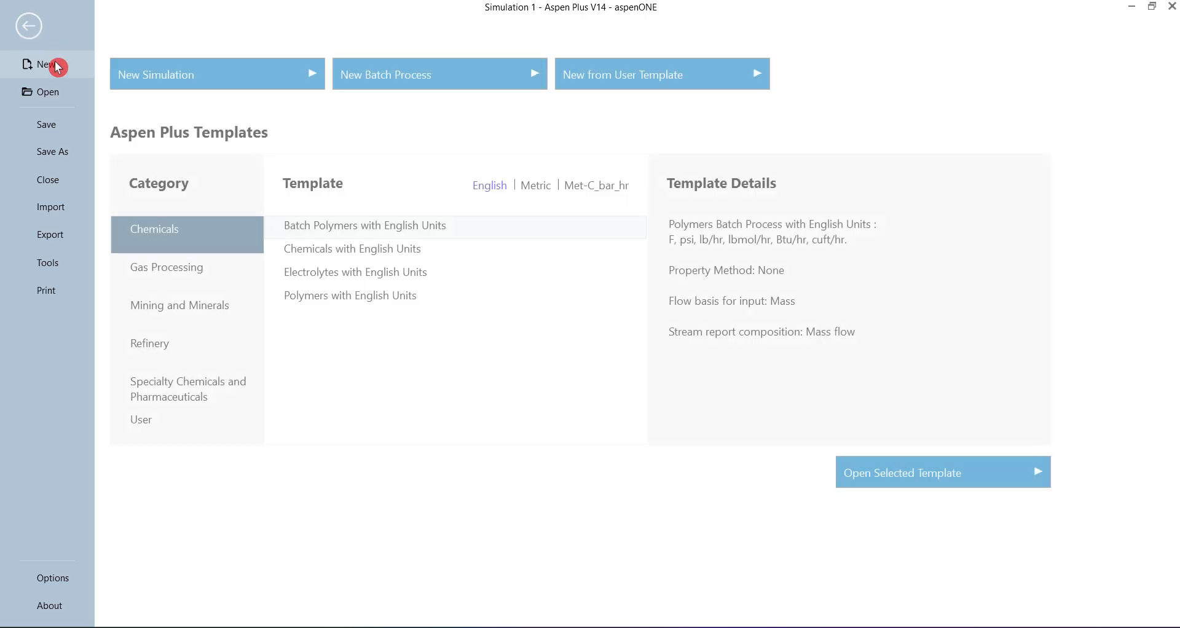
click(193, 77)
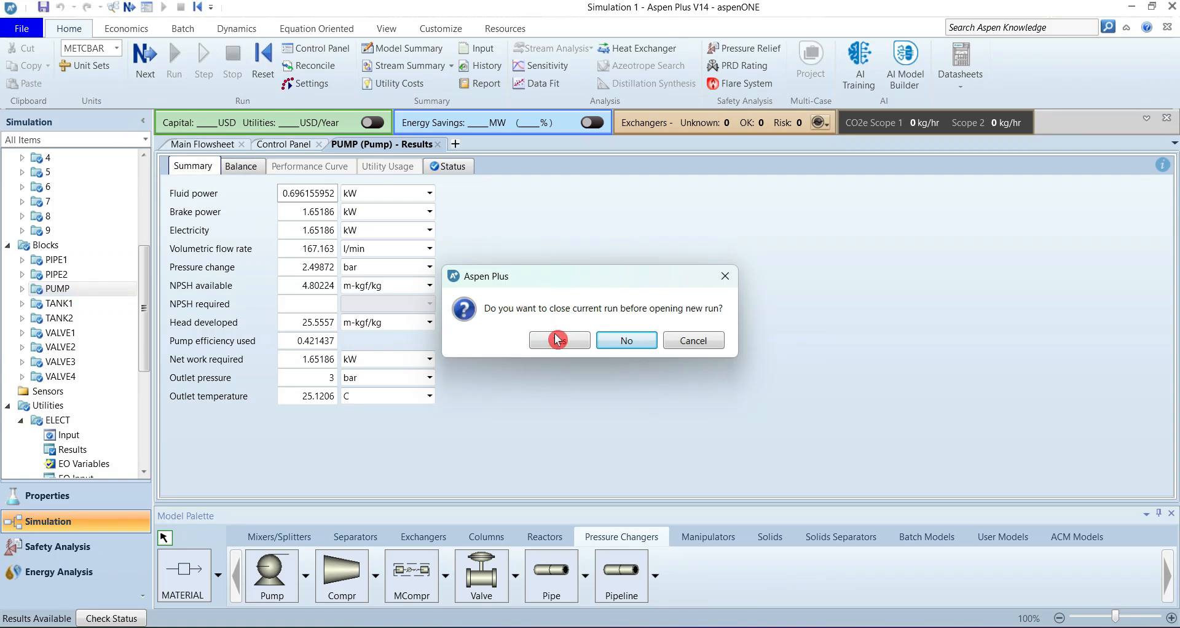
click(624, 339)
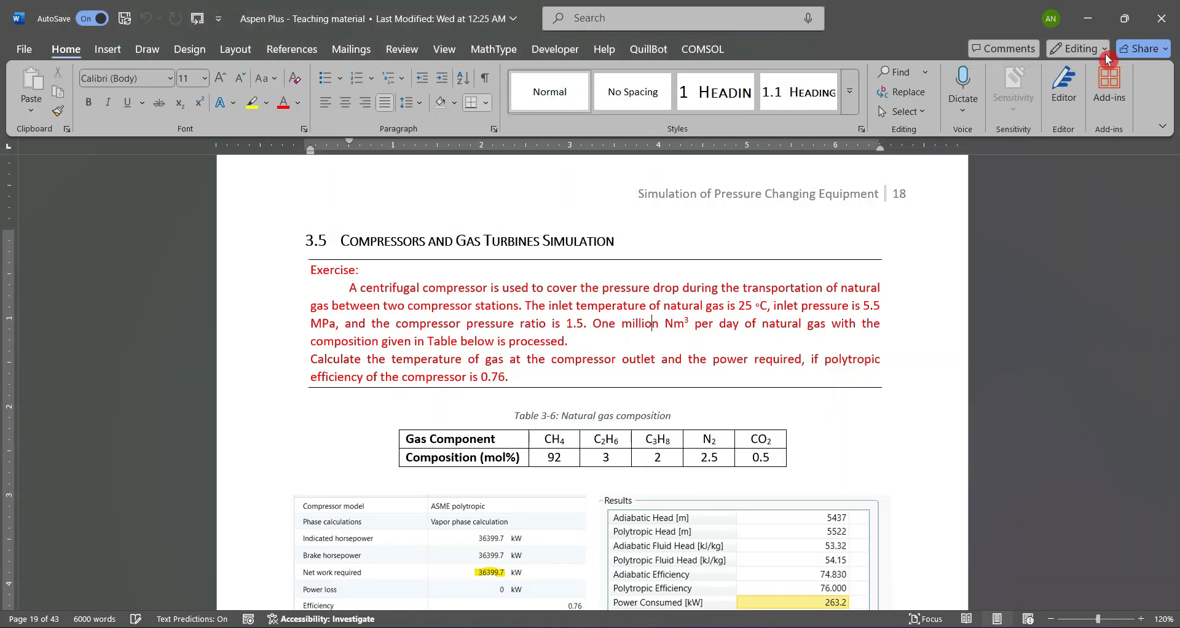
Step: Arrange the Word exercise document and the new Aspen Plus simulation side by side, giving Aspen Plus the wider share
mouse_move(1125, 19)
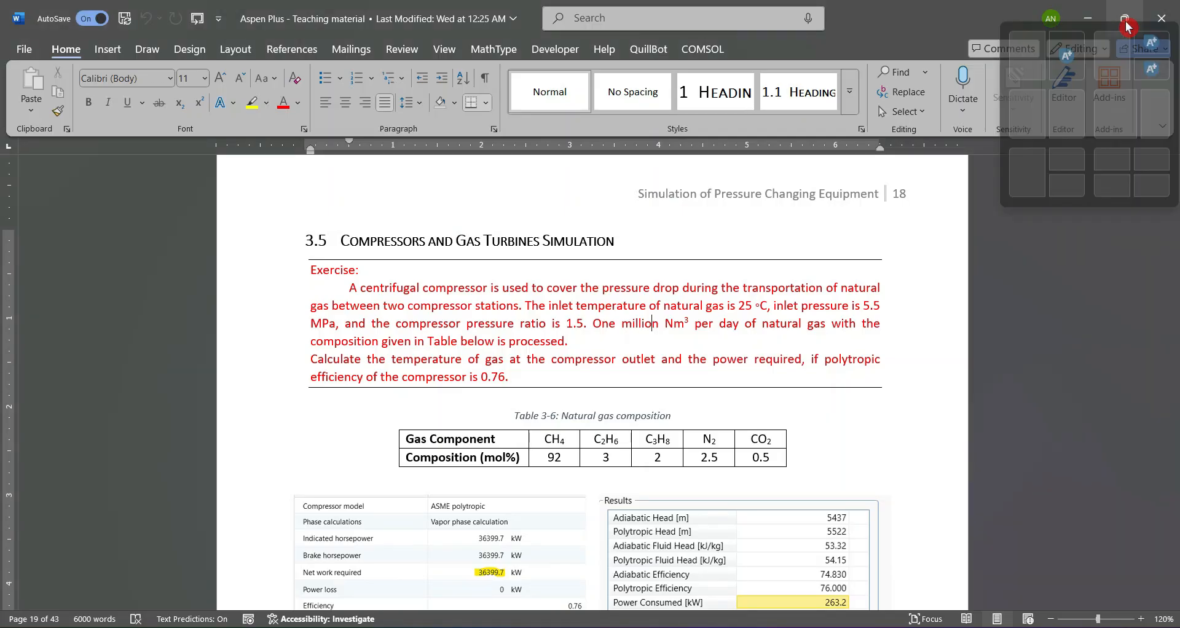
click(1032, 59)
drag(590, 313, 458, 317)
scroll(343, 317, right, 5)
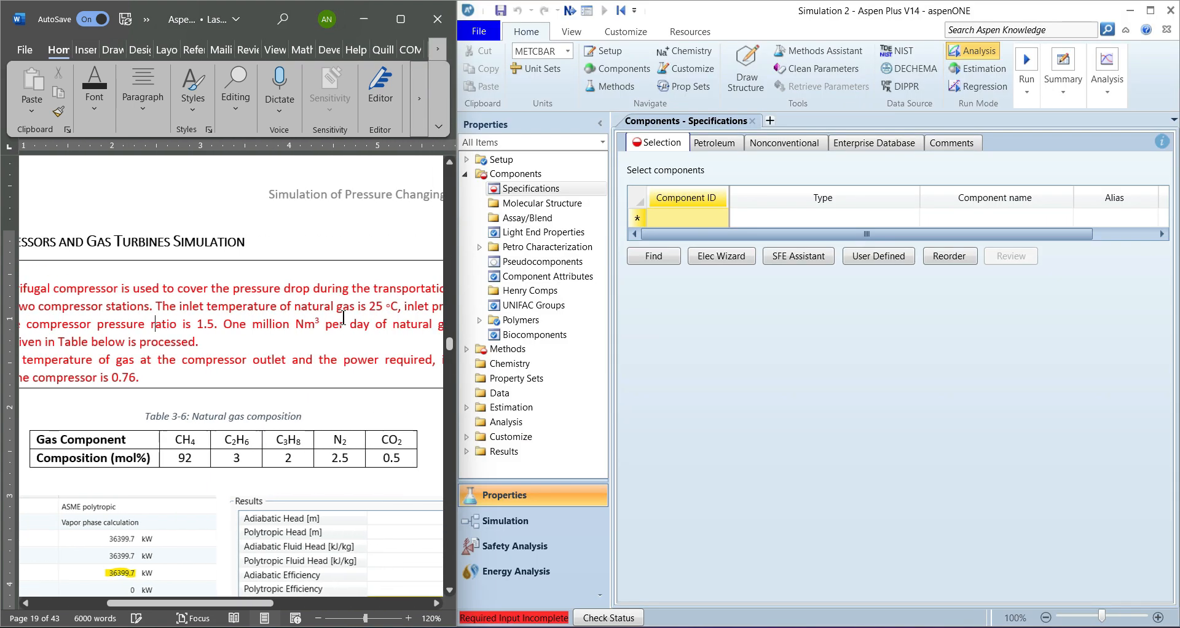
Step: Enter CH4, C2H6, C3H8, N2 and CO2 as the simulation components
click(711, 223)
text(CH4)
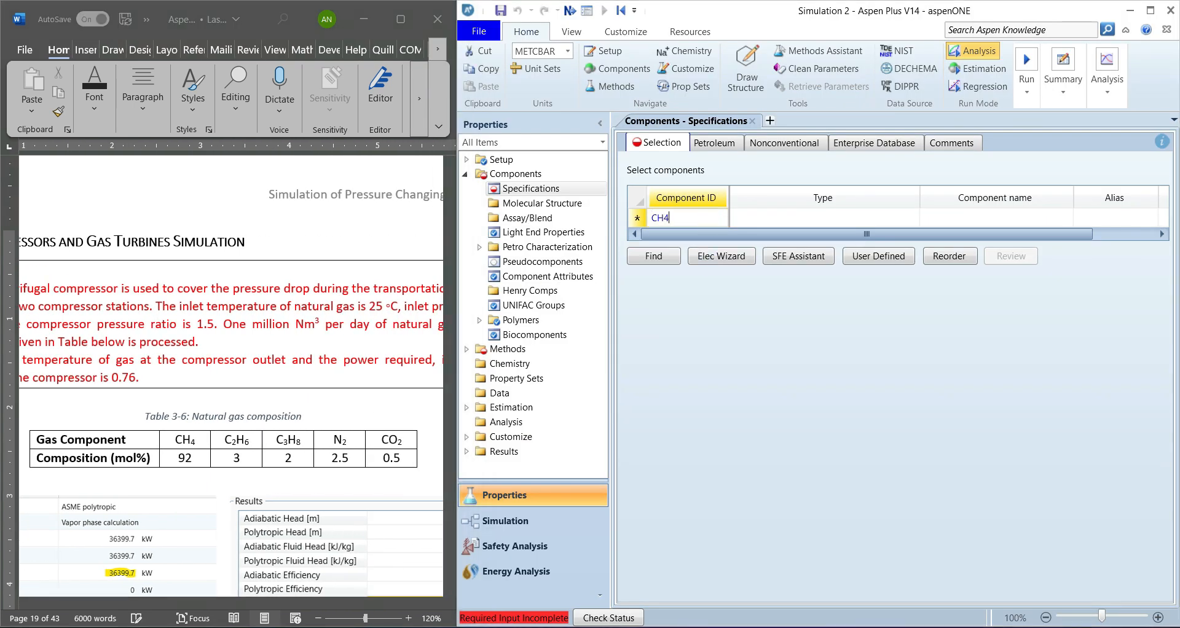
key(Return)
text(2H6)
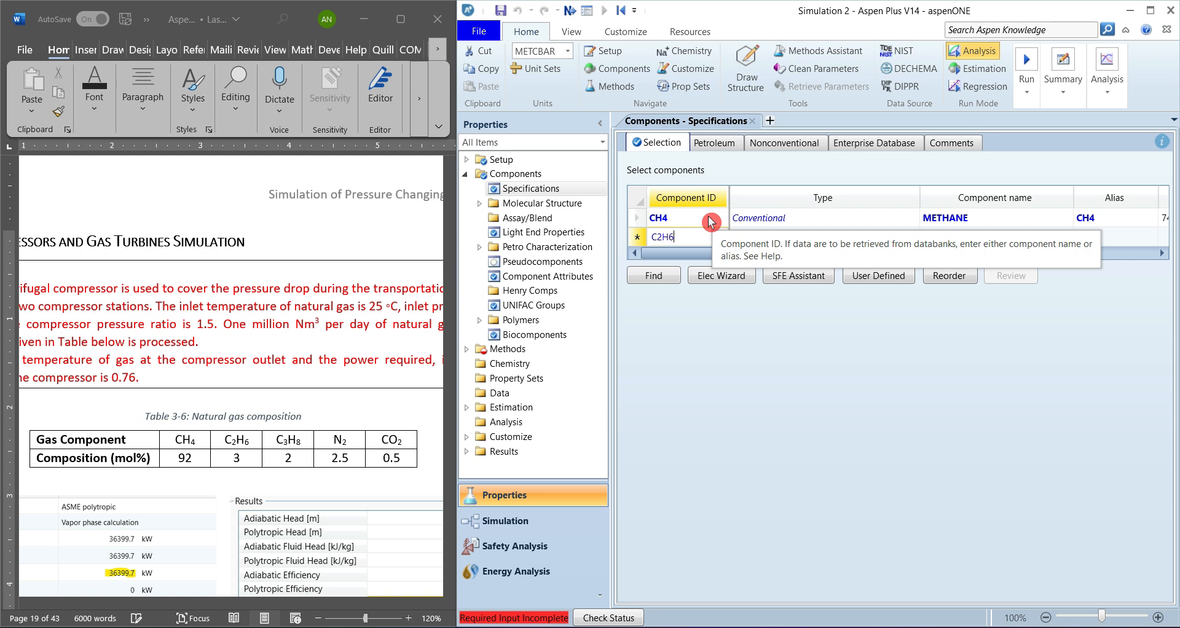
key(Return)
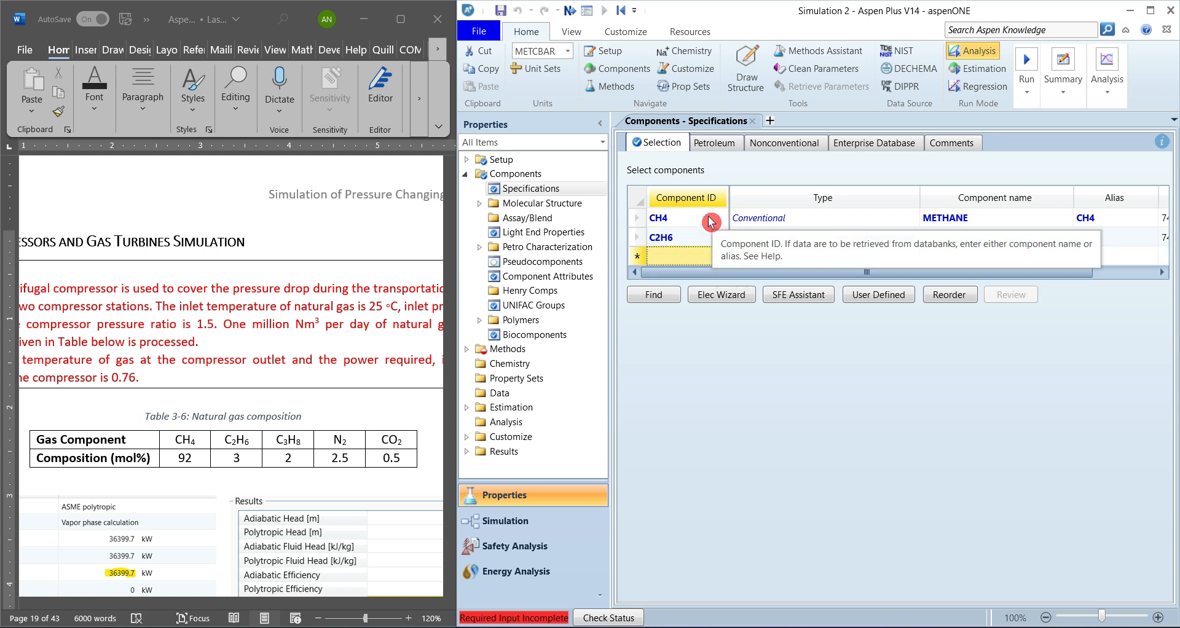
text(C3)
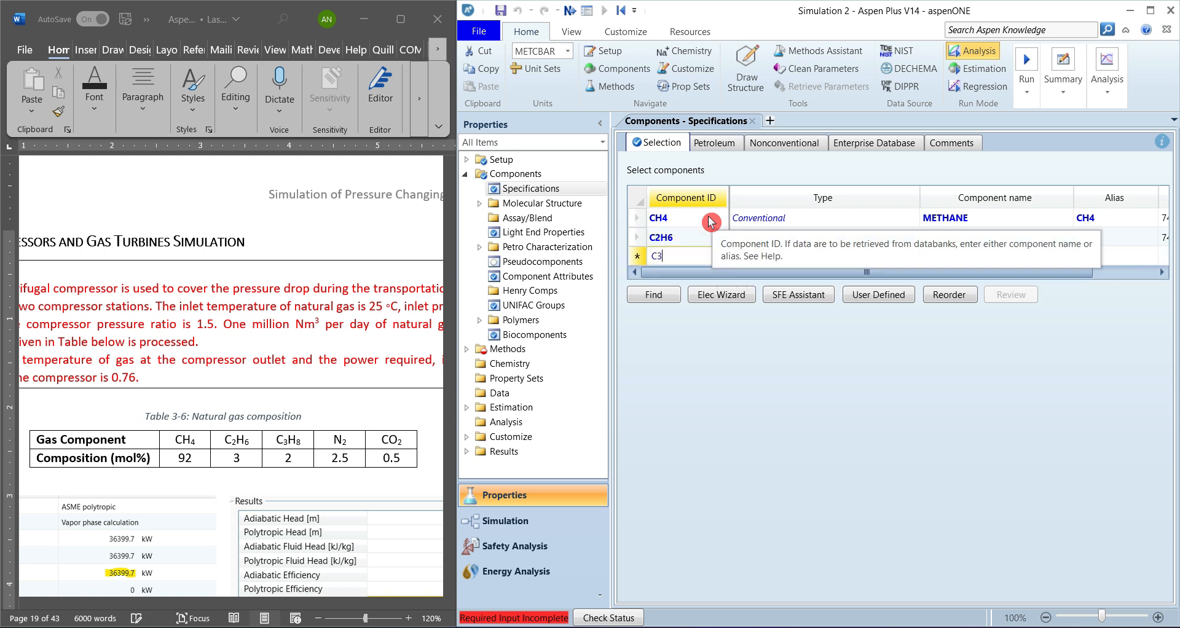
text(H8)
key(Return)
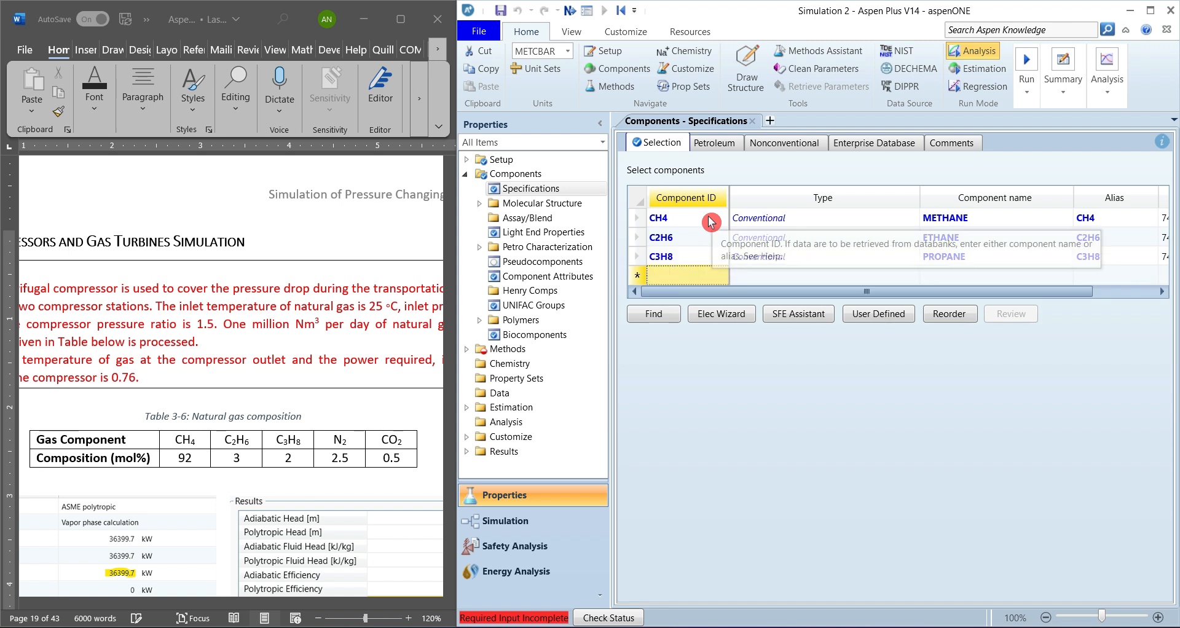
text(N2)
key(Return)
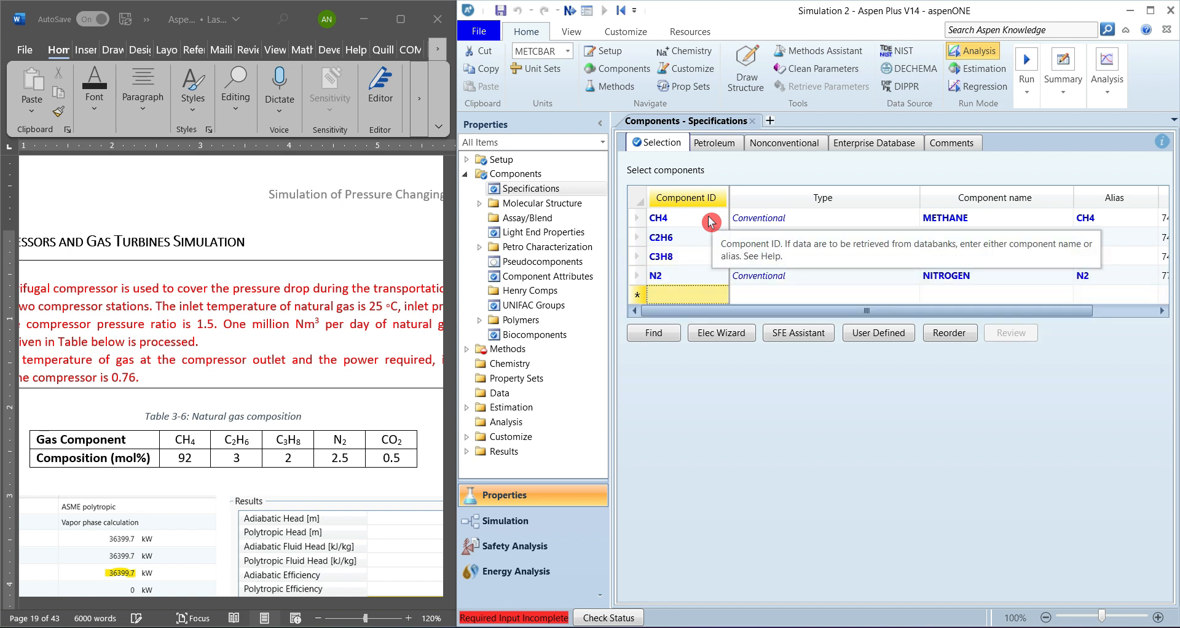
text(CO2)
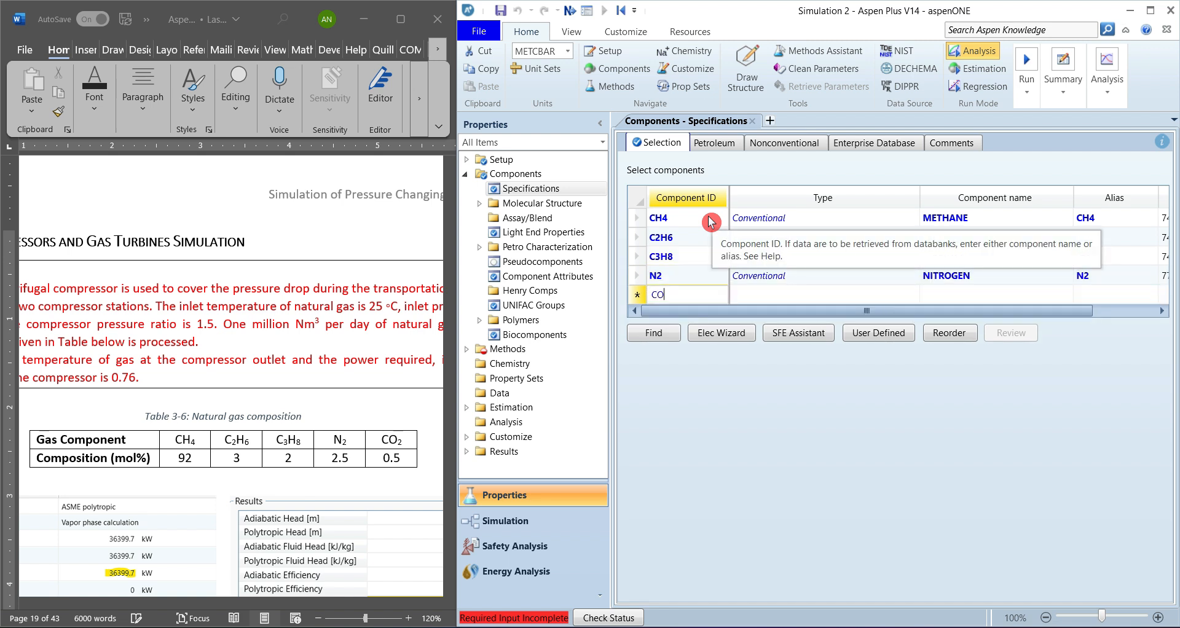
key(Return)
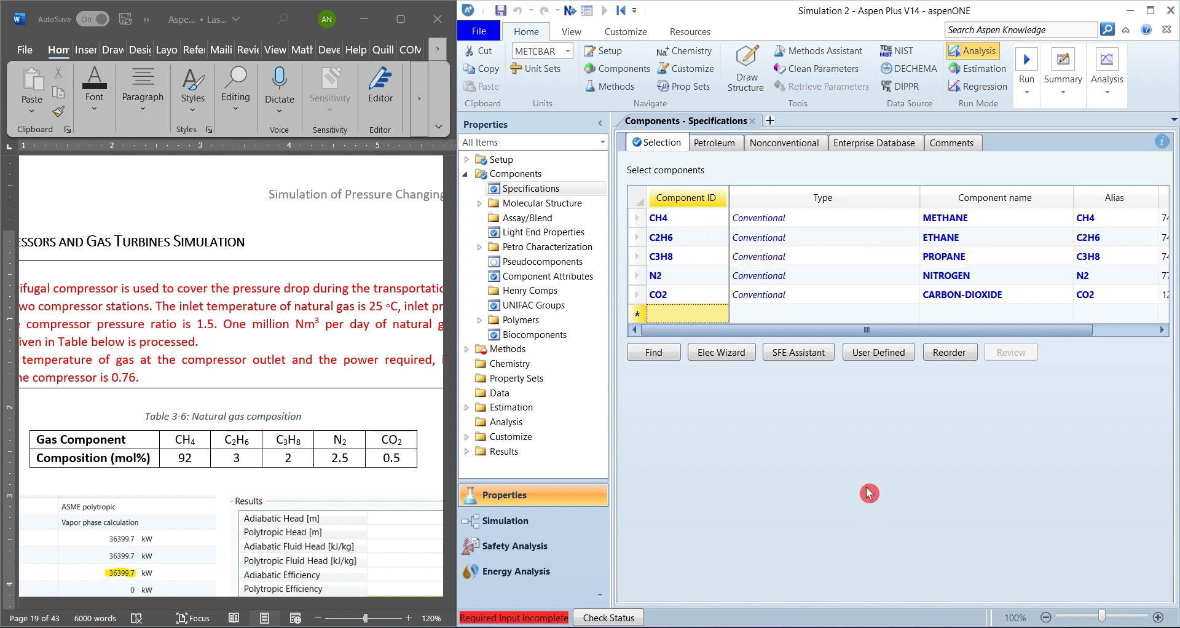
Step: Set the global property method to PENG-ROB in the Methods specifications
click(338, 352)
scroll(337, 351, left, 3)
scroll(338, 351, right, 3)
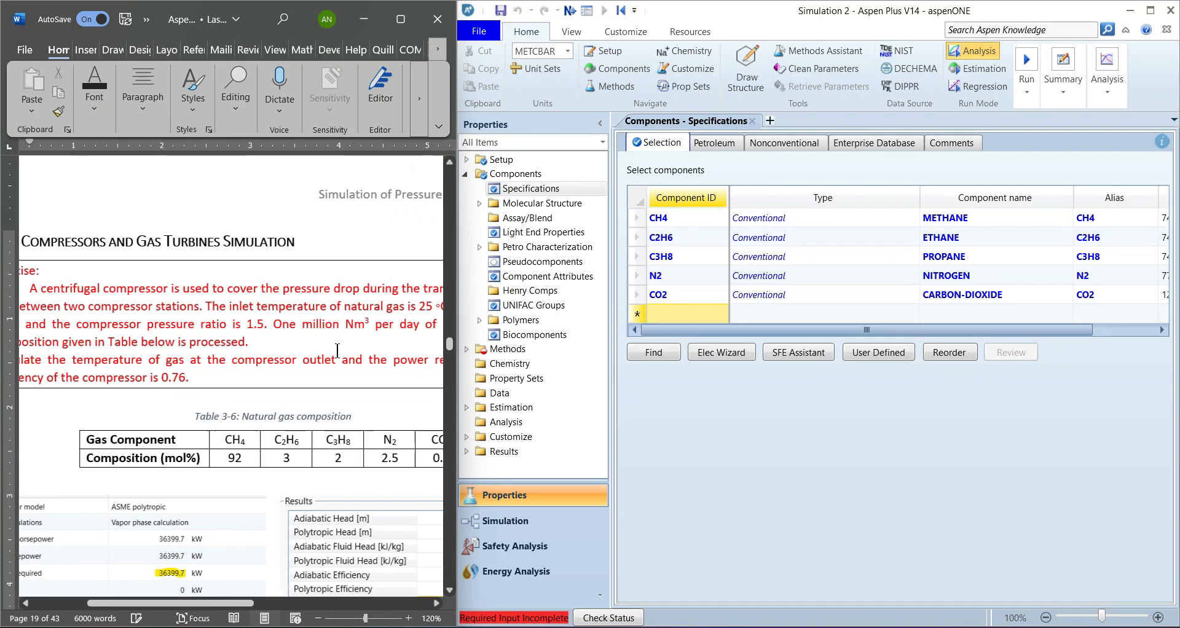
scroll(337, 351, right, 2)
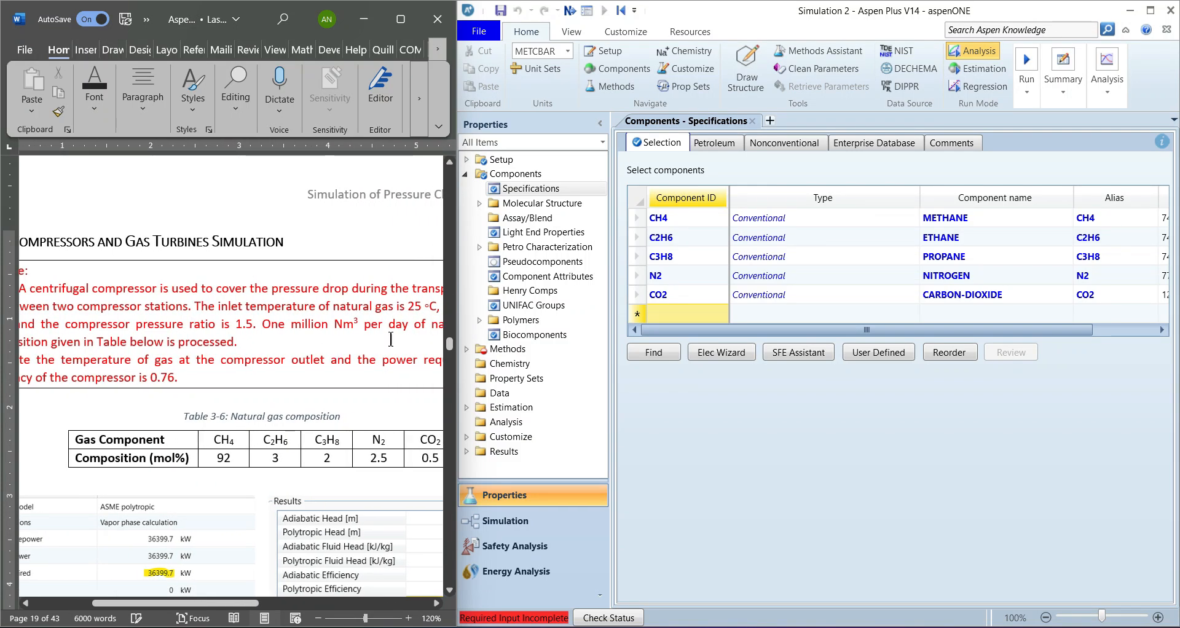
click(469, 354)
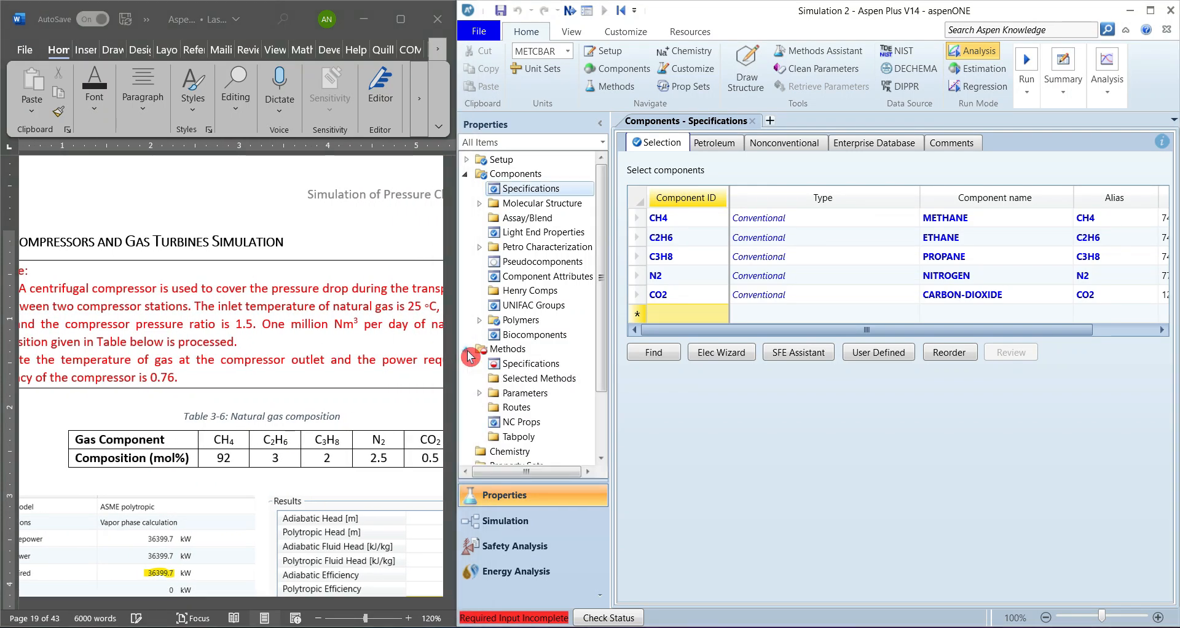
click(548, 363)
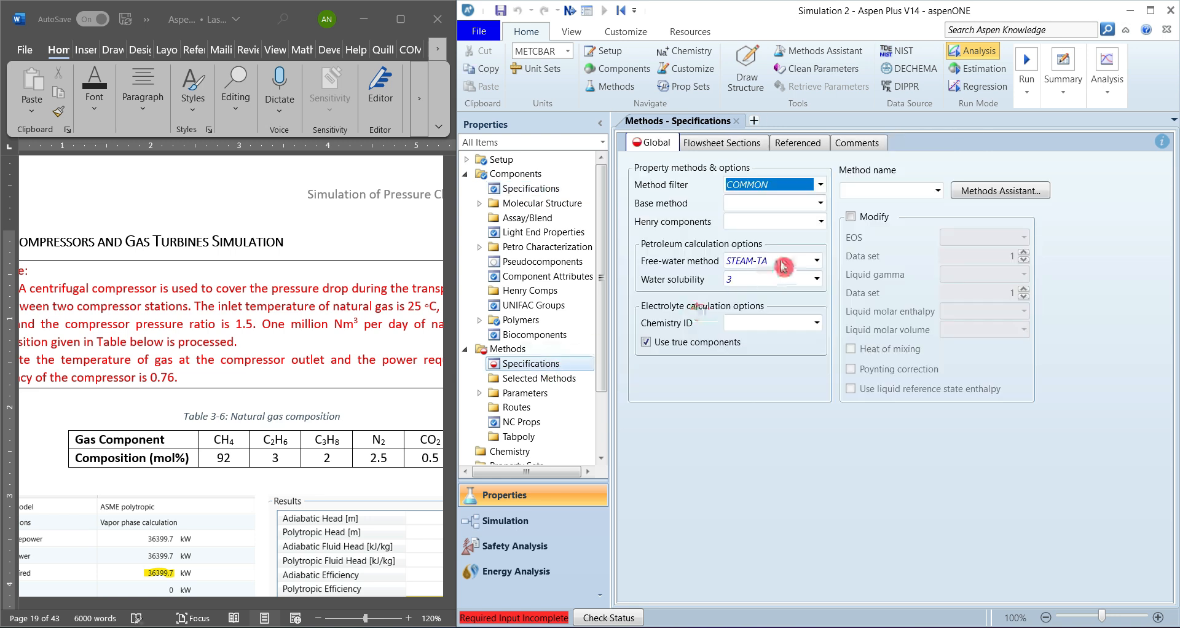
click(892, 193)
key(p)
key(e)
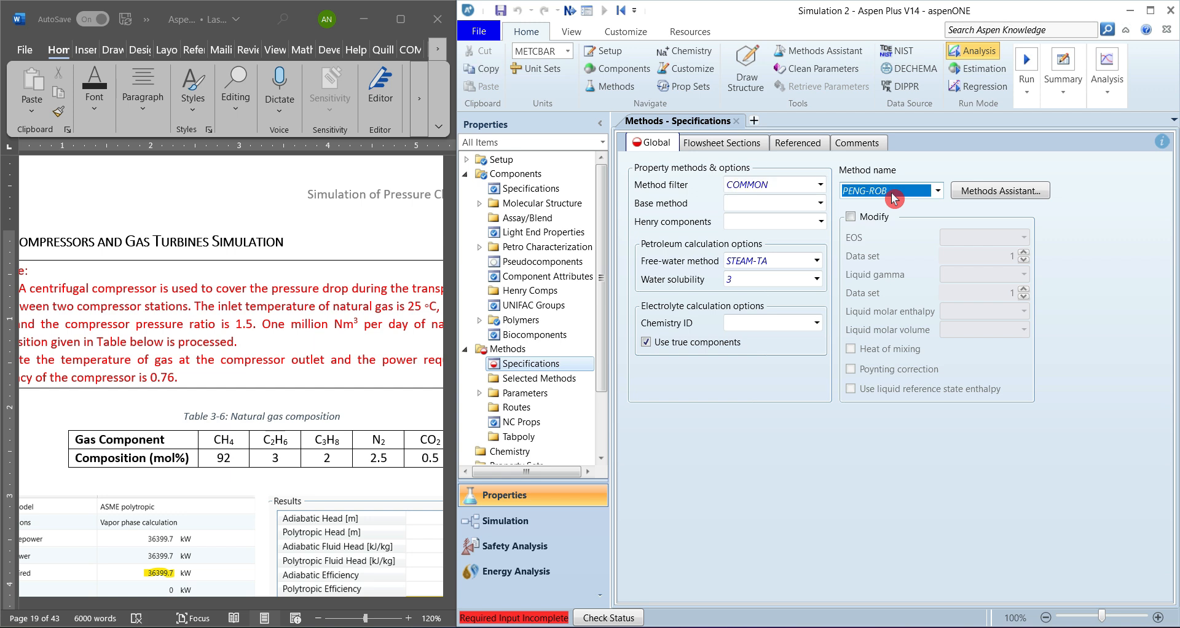
key(Return)
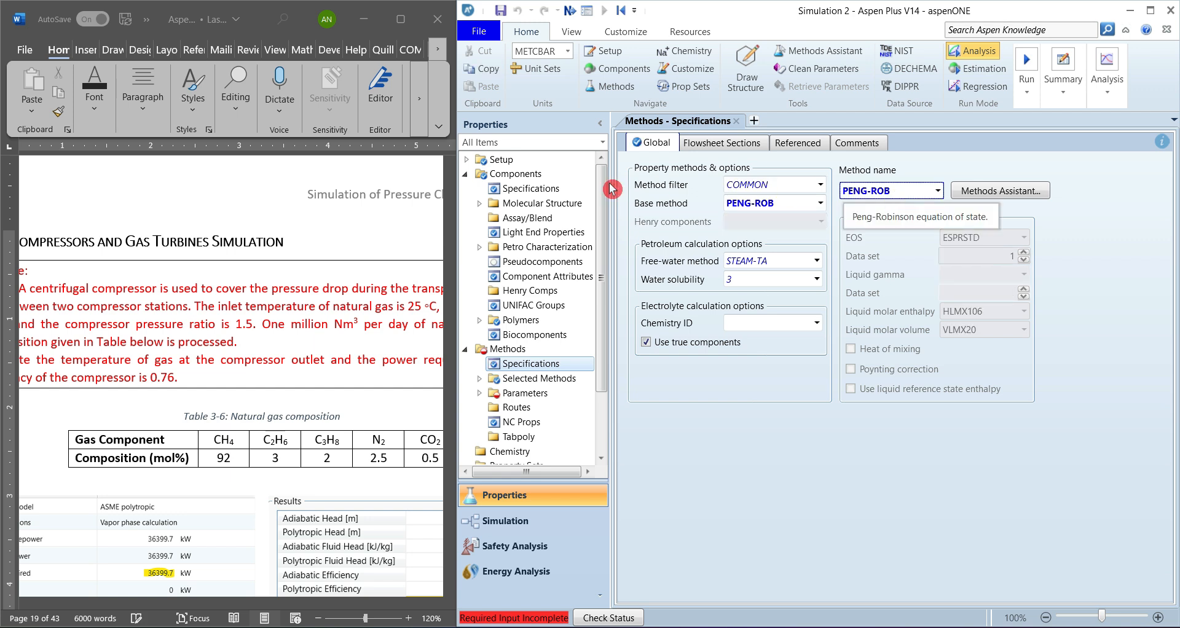
Step: Load the PRKBV-1 binary interaction parameters for the Peng-Robinson method and run the properties calculation
click(479, 393)
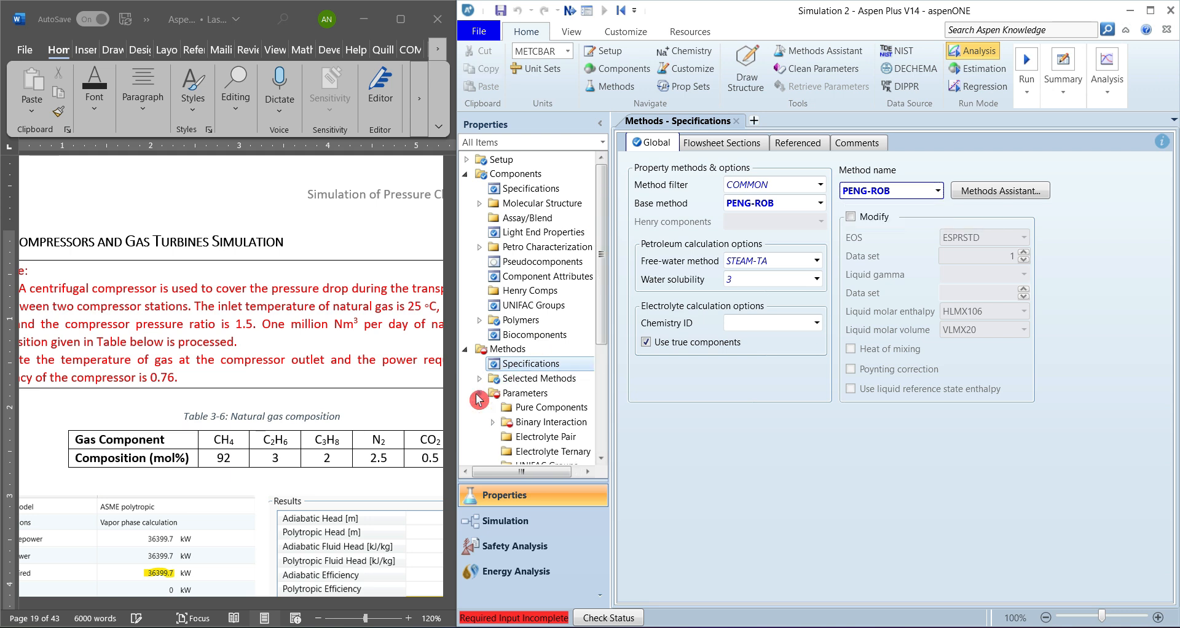
click(493, 423)
scroll(497, 429, down, 5)
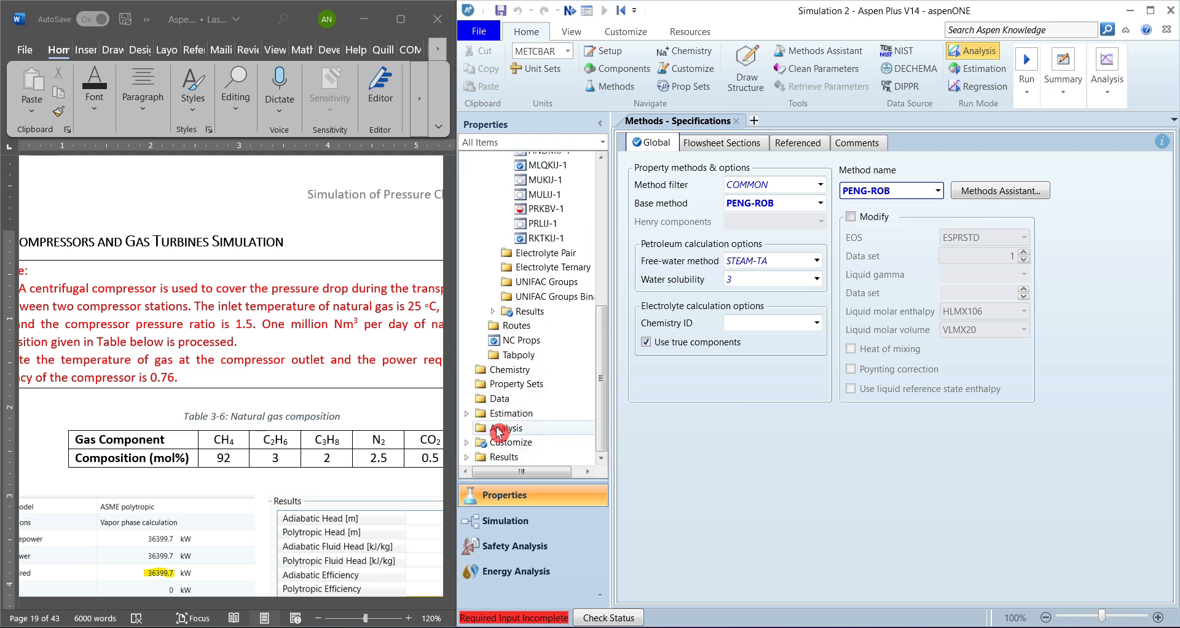
click(553, 210)
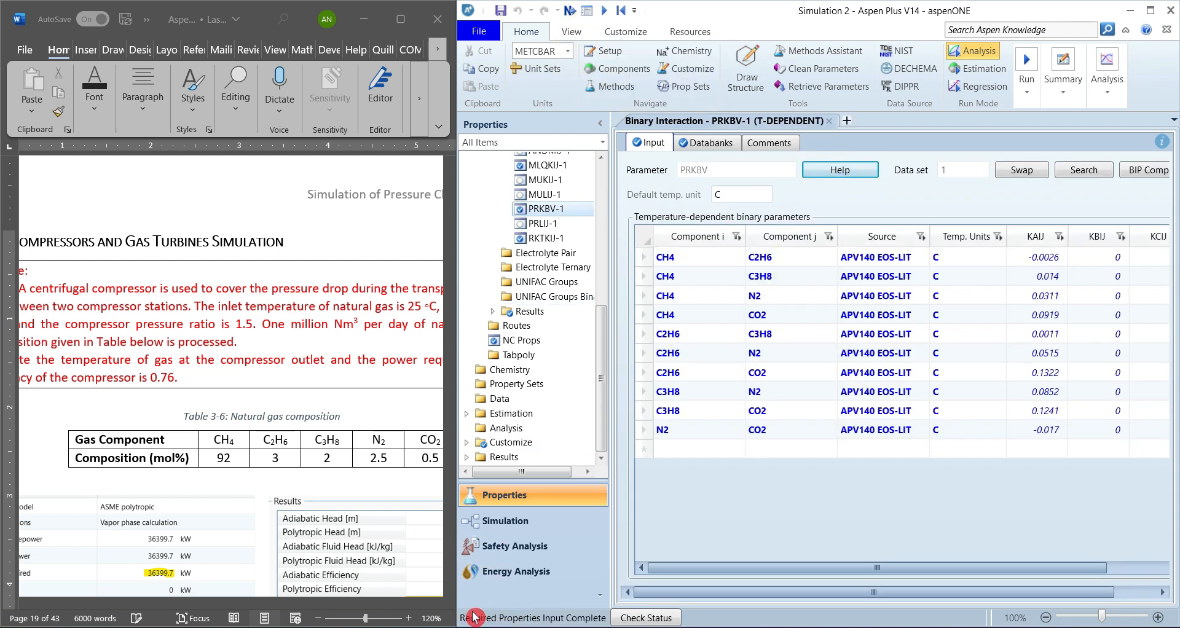
click(605, 12)
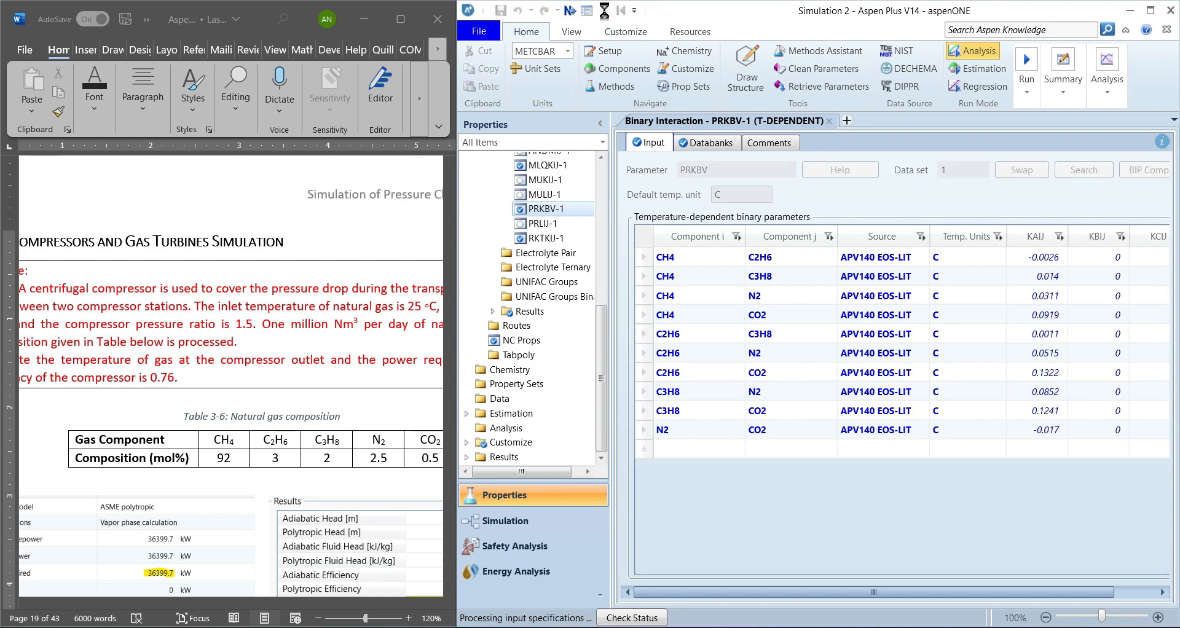
Step: Switch to the simulation environment and place a Compr block with the narrowing compressor icon on the flowsheet, named COMP
click(509, 522)
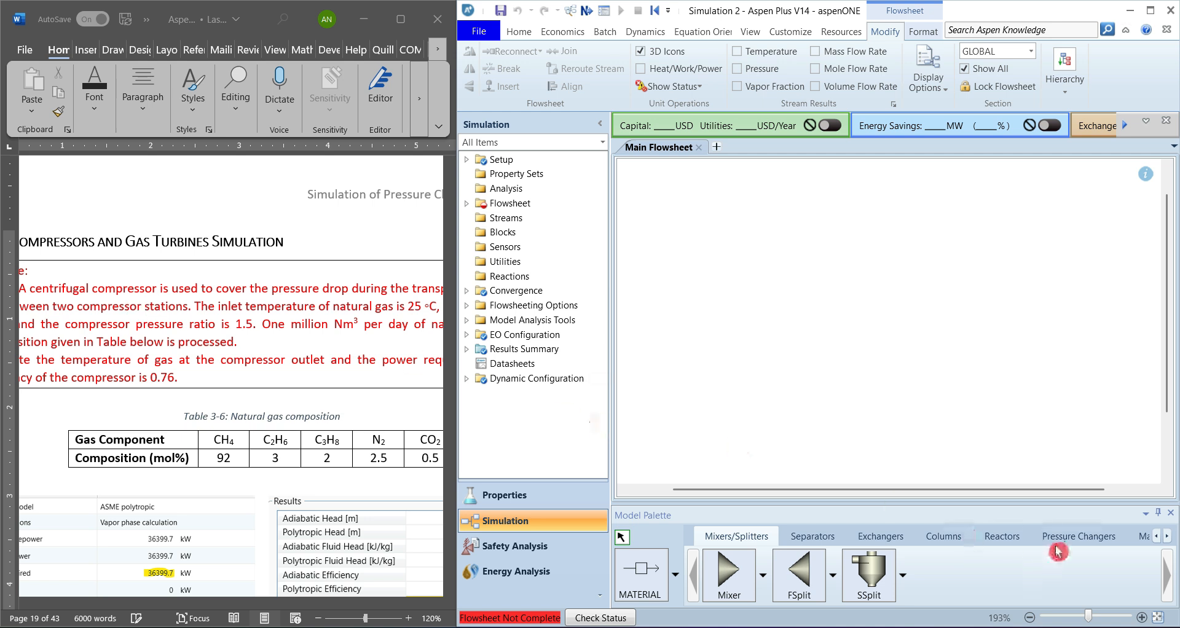
click(1081, 544)
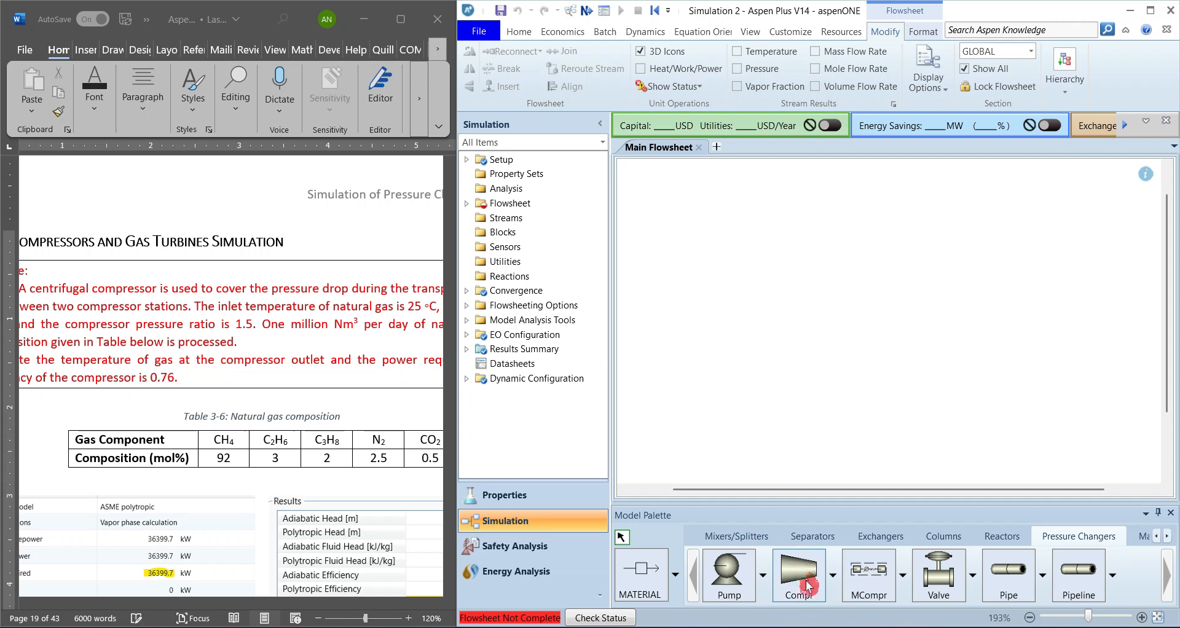
click(833, 574)
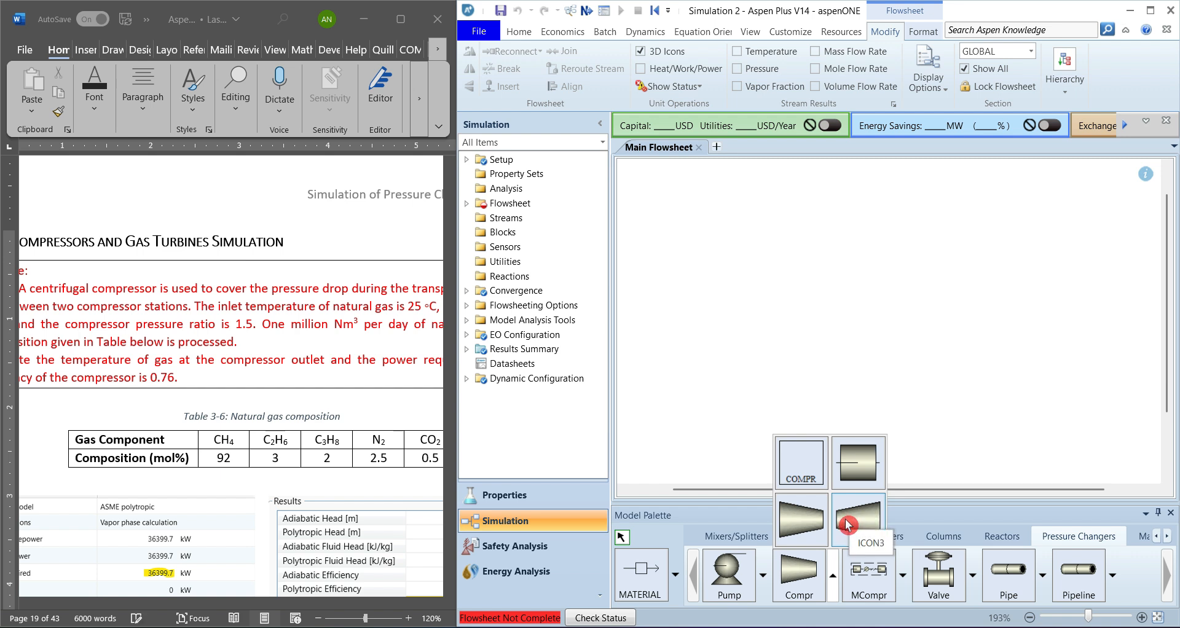
click(802, 534)
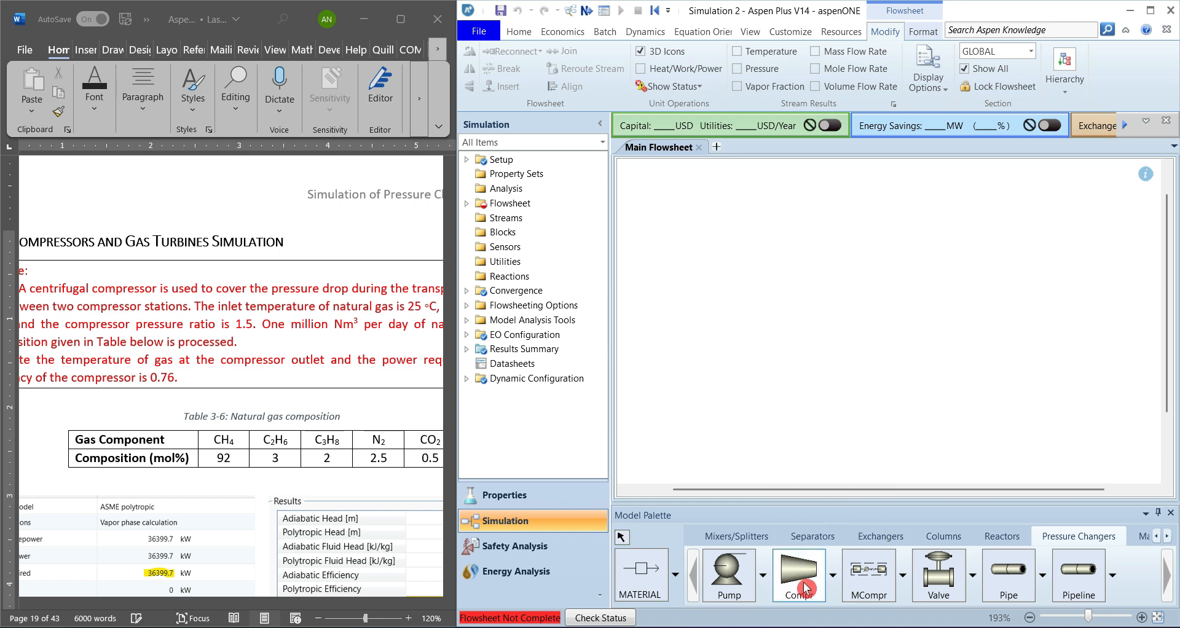
click(792, 283)
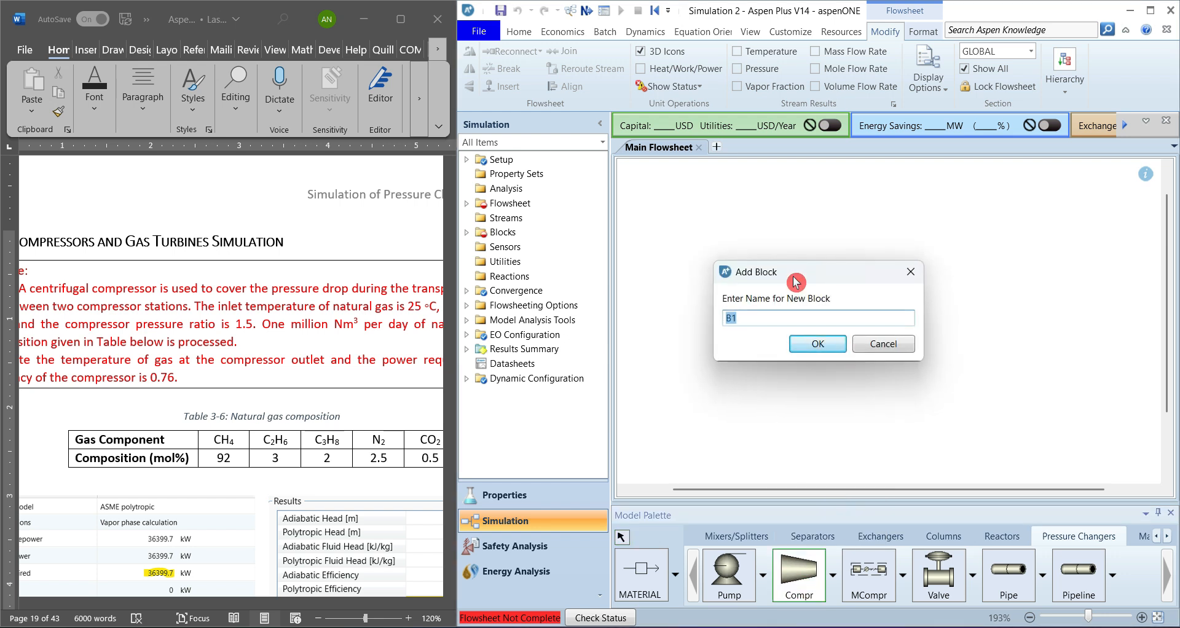
text(COMP)
key(Return)
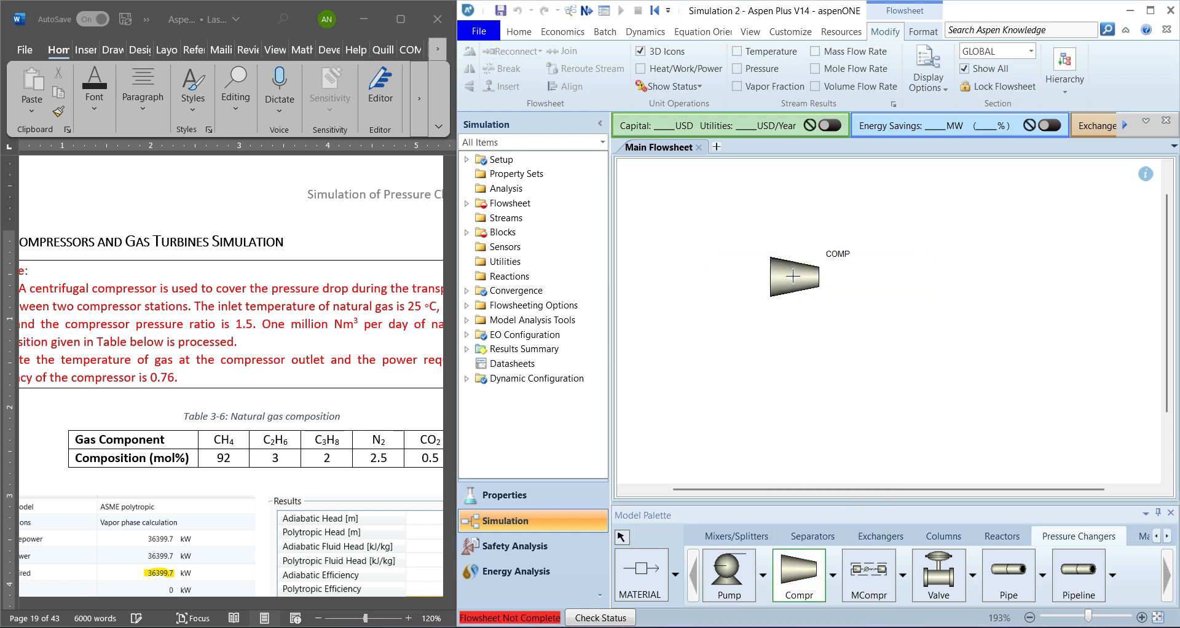
Step: Draw a material feed stream named INLET into the inlet port of the COMP block
click(642, 572)
click(774, 252)
click(658, 242)
text(IN)
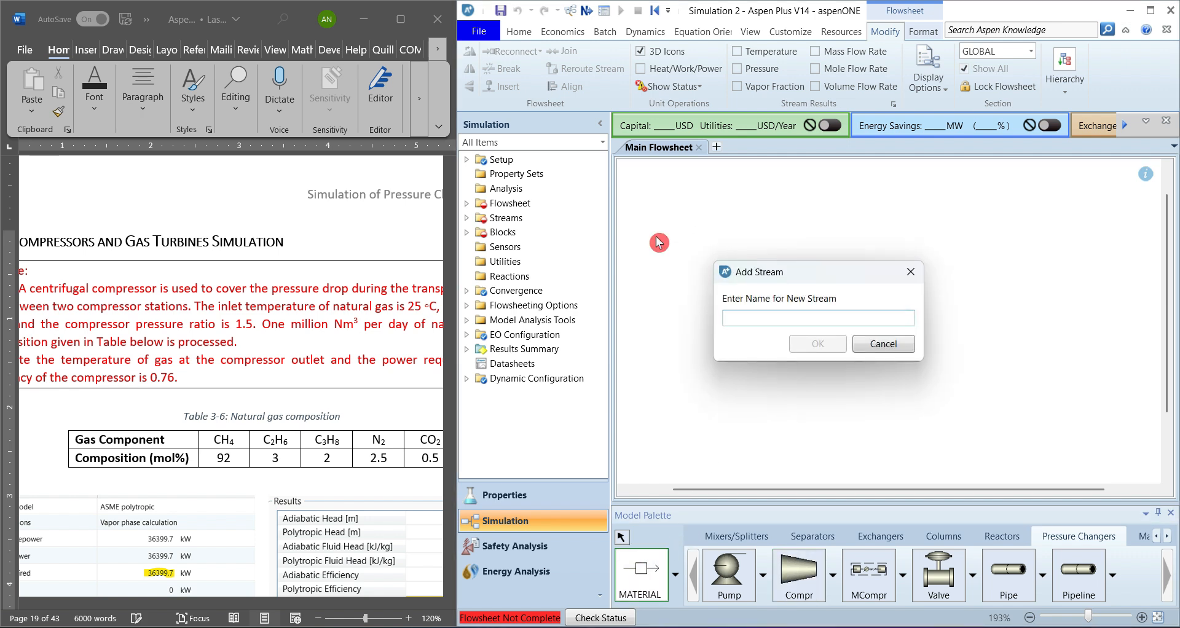
text(LET)
key(Return)
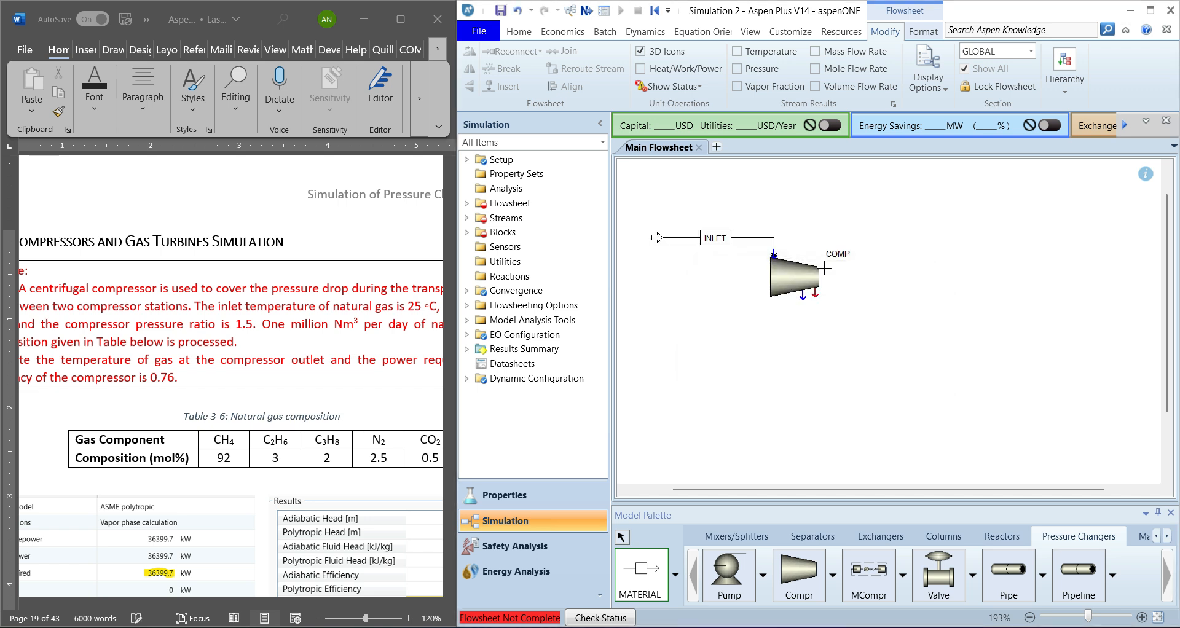
Step: Draw a material product stream named DISCHARG from the outlet port of the COMP block
click(815, 297)
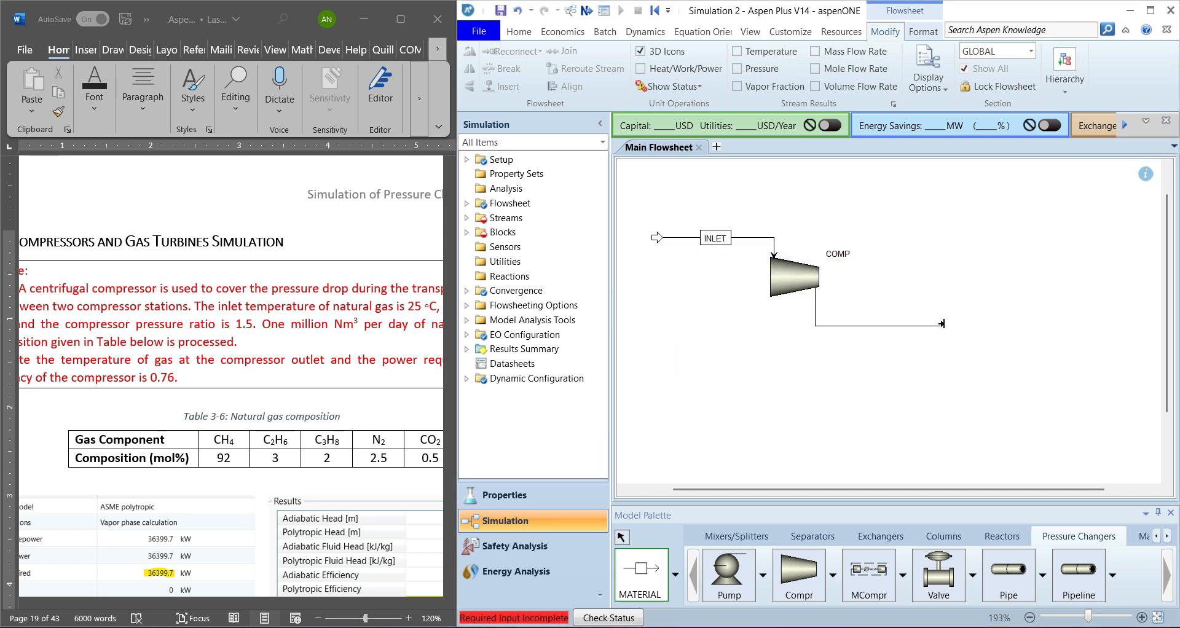
click(957, 322)
text(DIS)
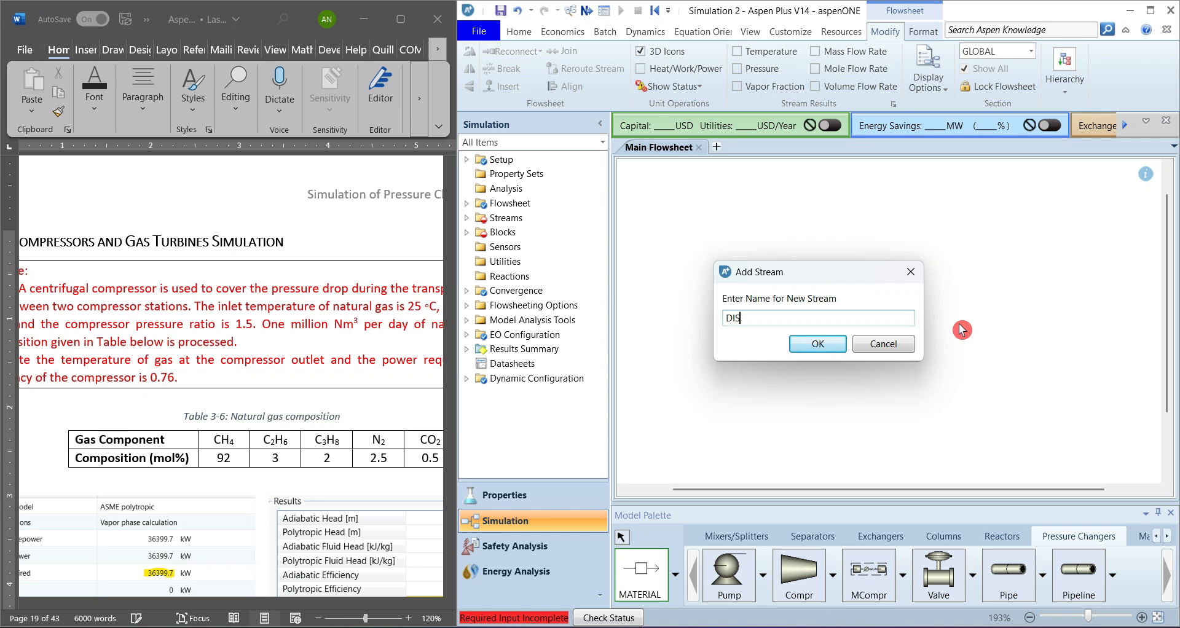
text(CHARG)
key(Return)
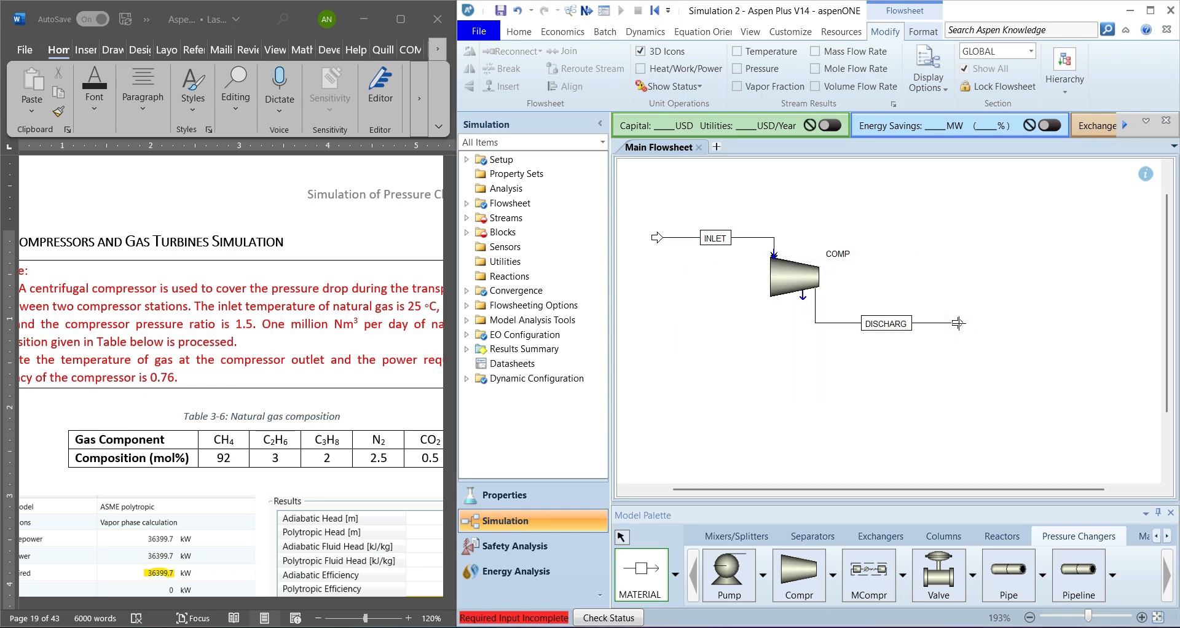
right_click(960, 327)
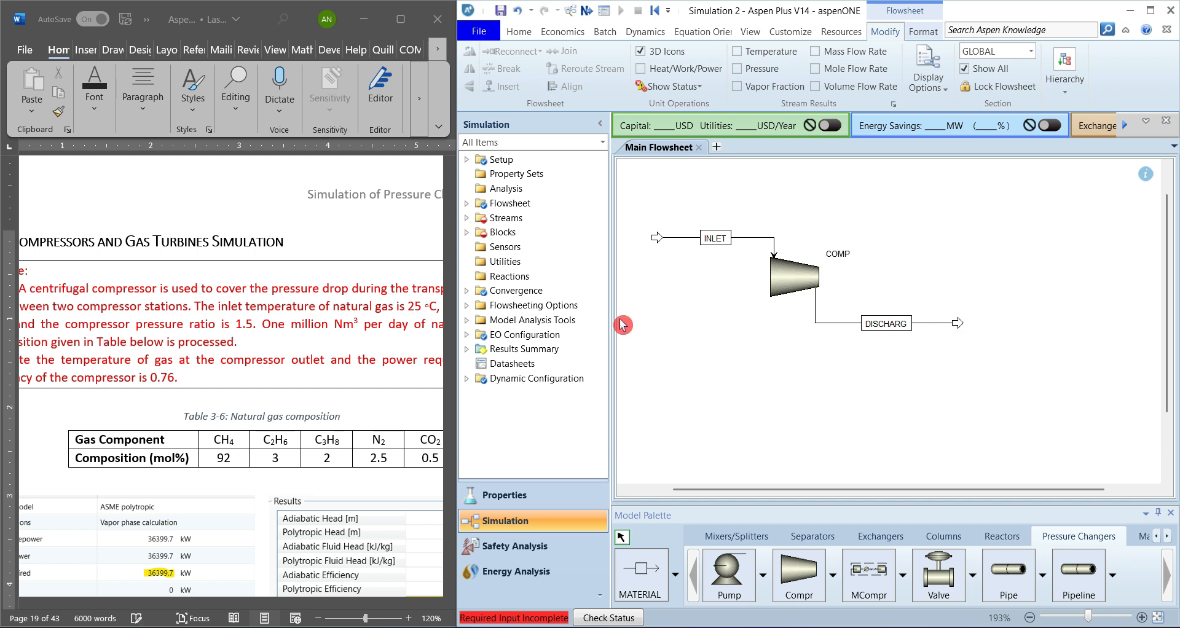
Step: Set the INLET stream's temperature to 25 C and its pressure to 5.5 MPa
double_click(684, 244)
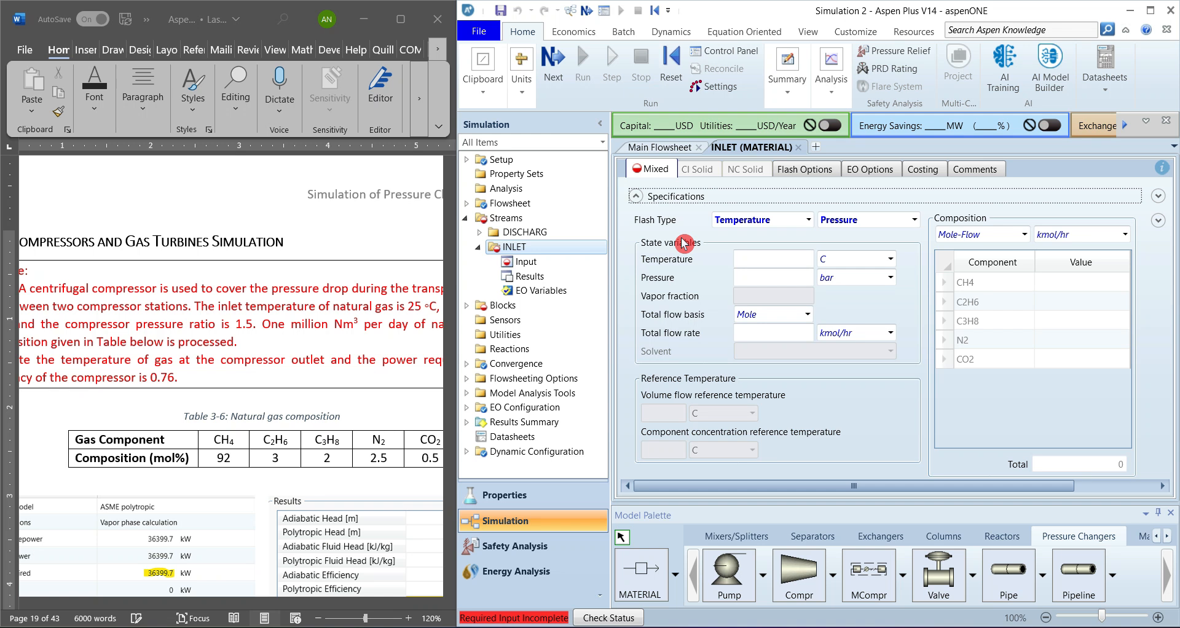
click(799, 258)
text(25)
click(758, 277)
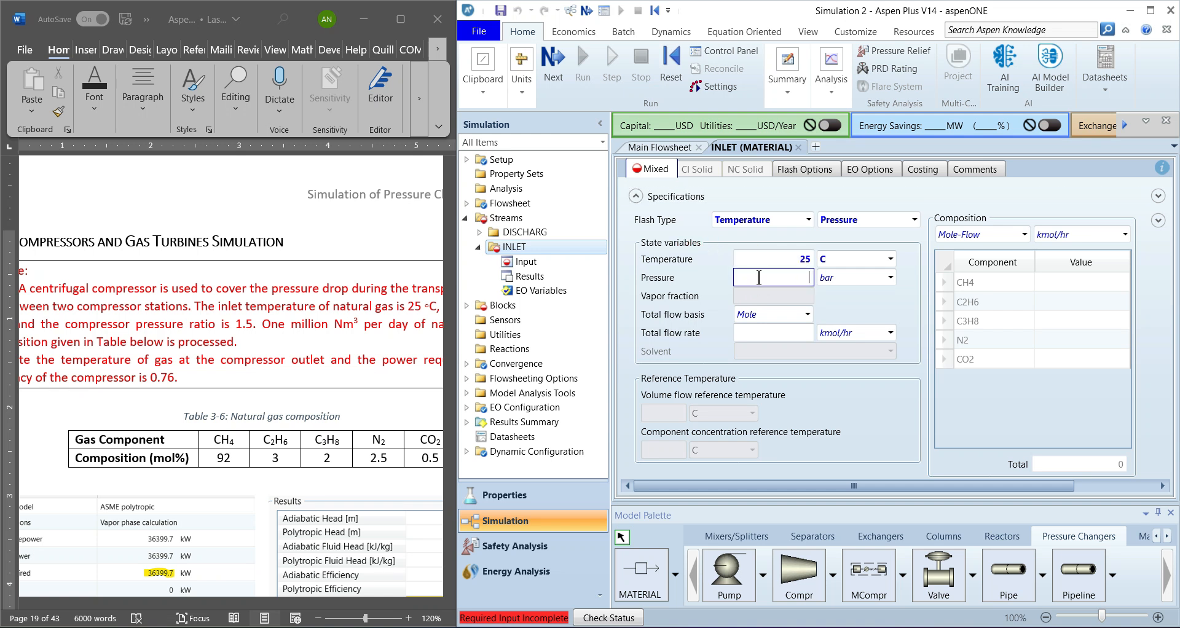
scroll(326, 328, right, 5)
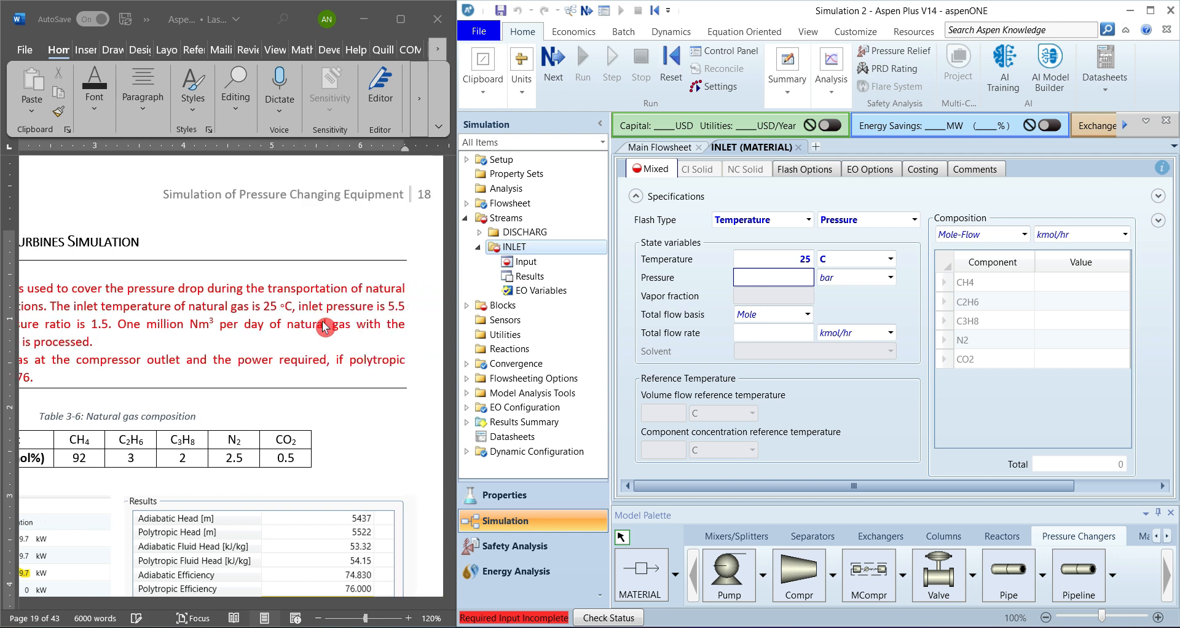
scroll(325, 328, left, 2)
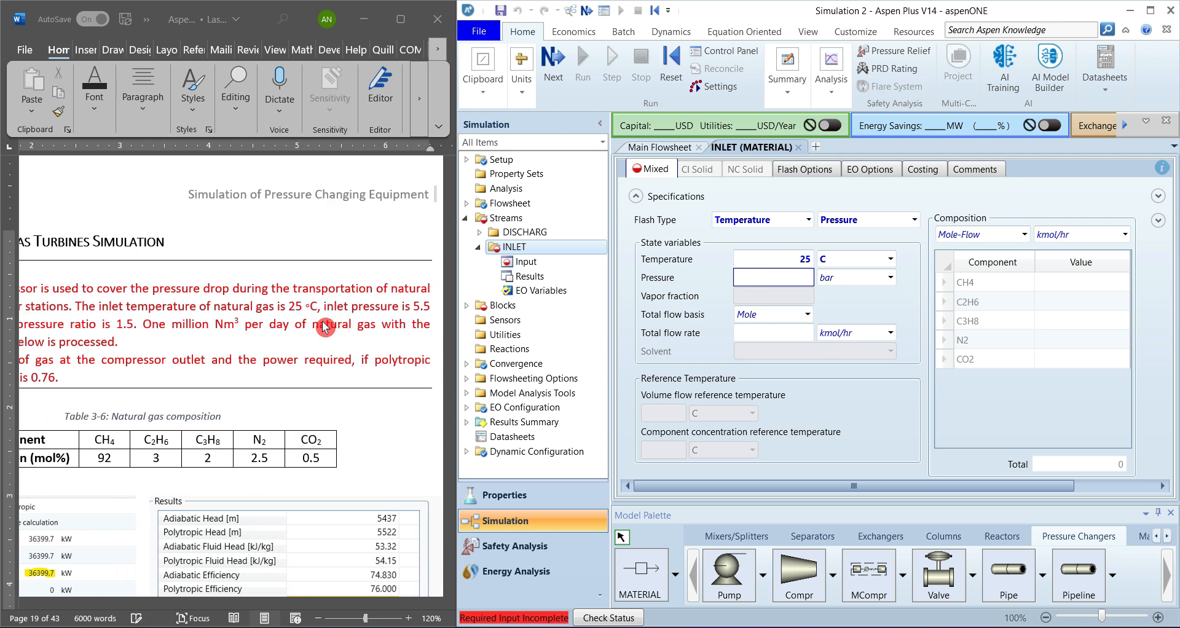
text(5.)
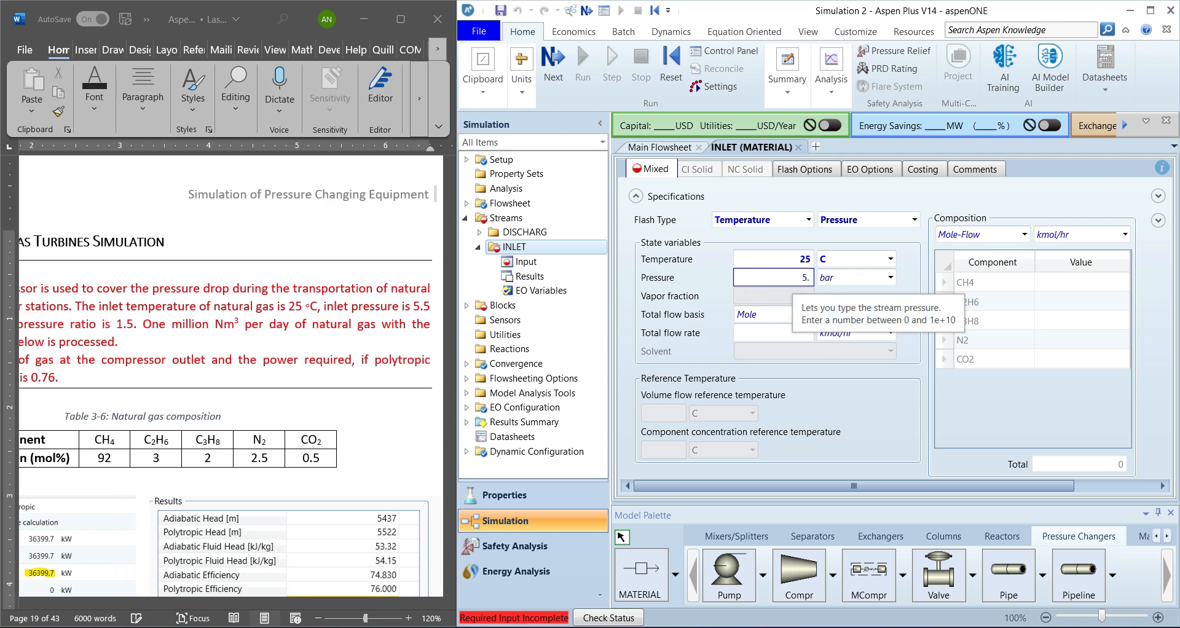
key(Tab)
key(m)
key(m)
key(m)
key(m)
key(m)
key(m)
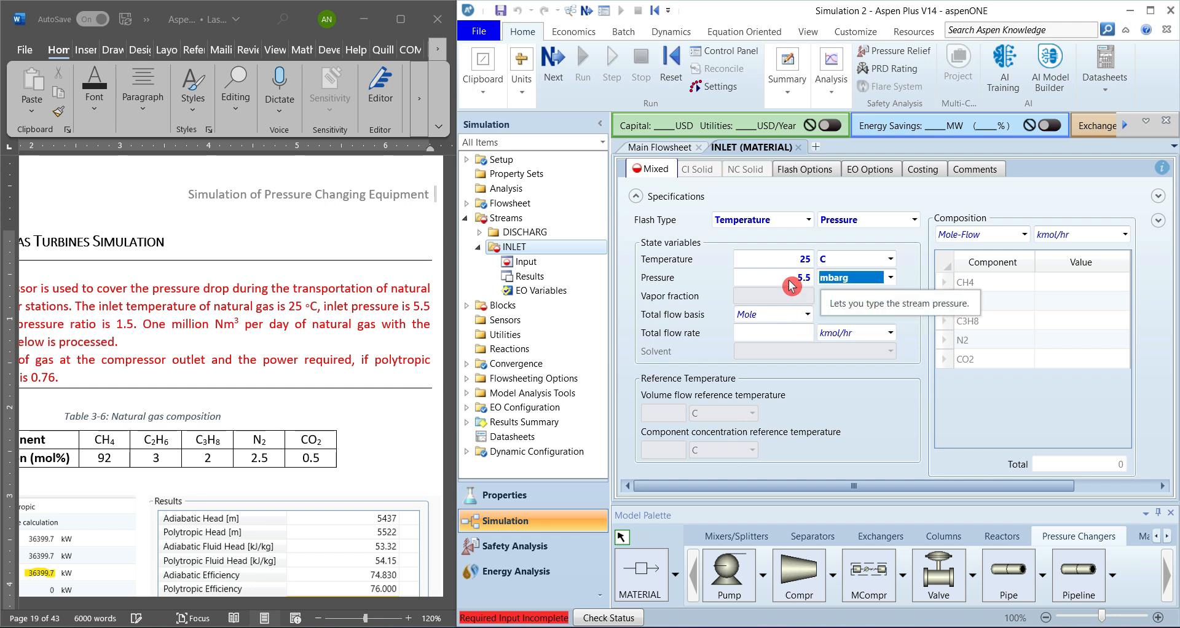
key(m)
key(m)
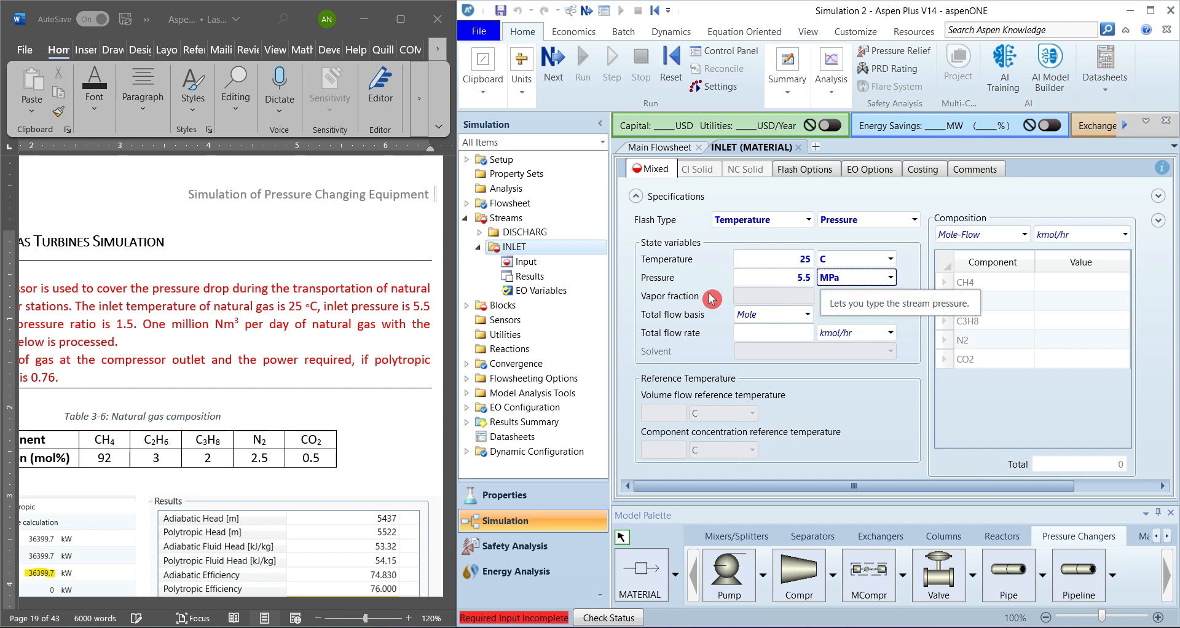
Step: Enter the INLET composition as Mole-Frac: CH4 0.92, C2H6 0.03, C3H8 0.02, N2 0.025 and CO2 0.005
scroll(195, 438, left, 2)
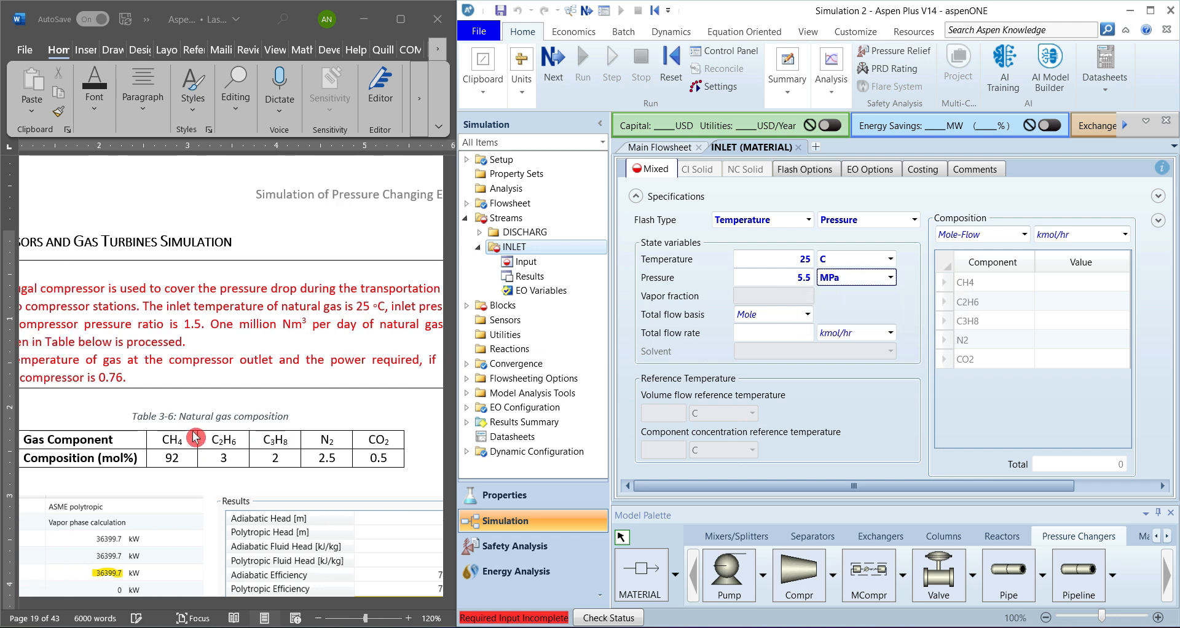
scroll(196, 438, down, 3)
click(1087, 289)
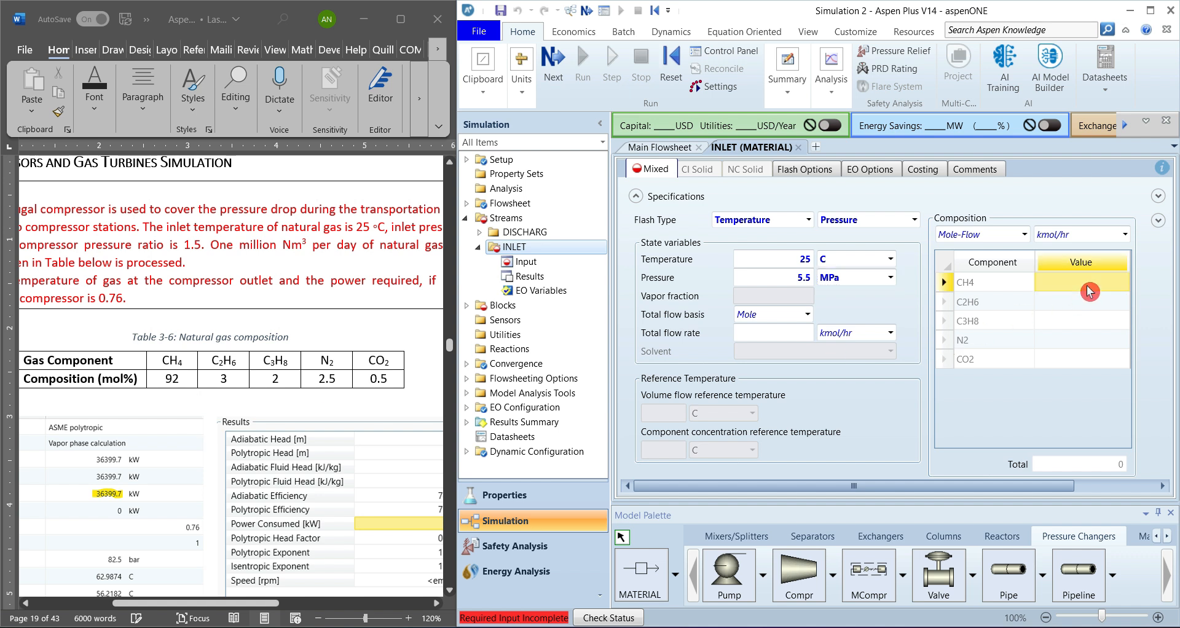
click(1024, 234)
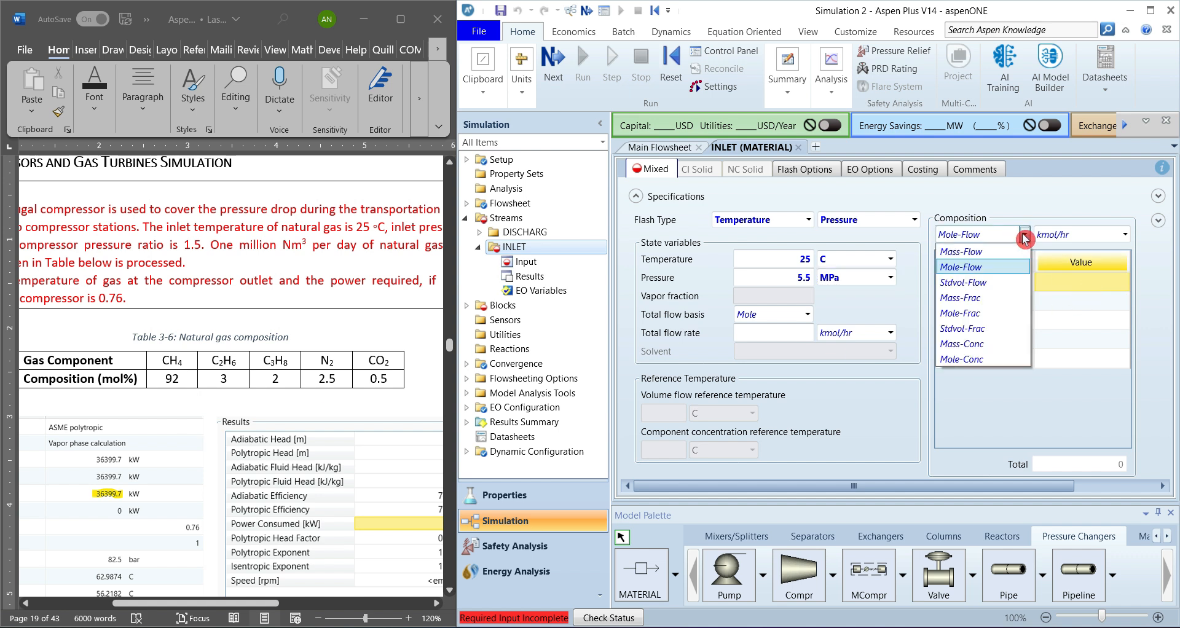
click(978, 314)
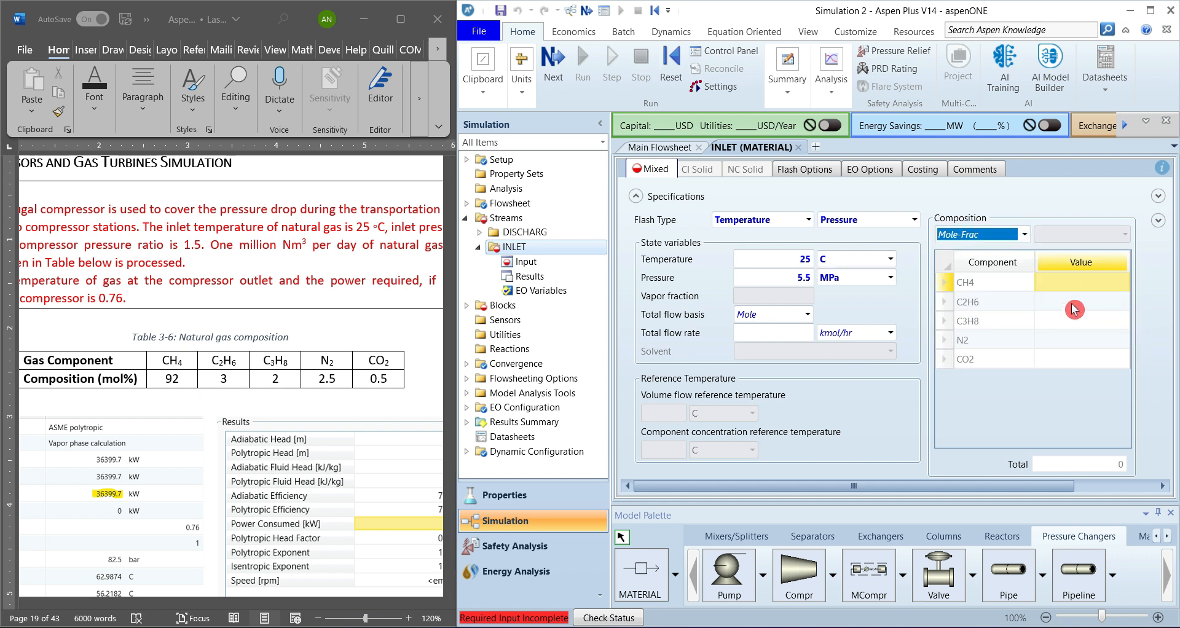
click(1098, 289)
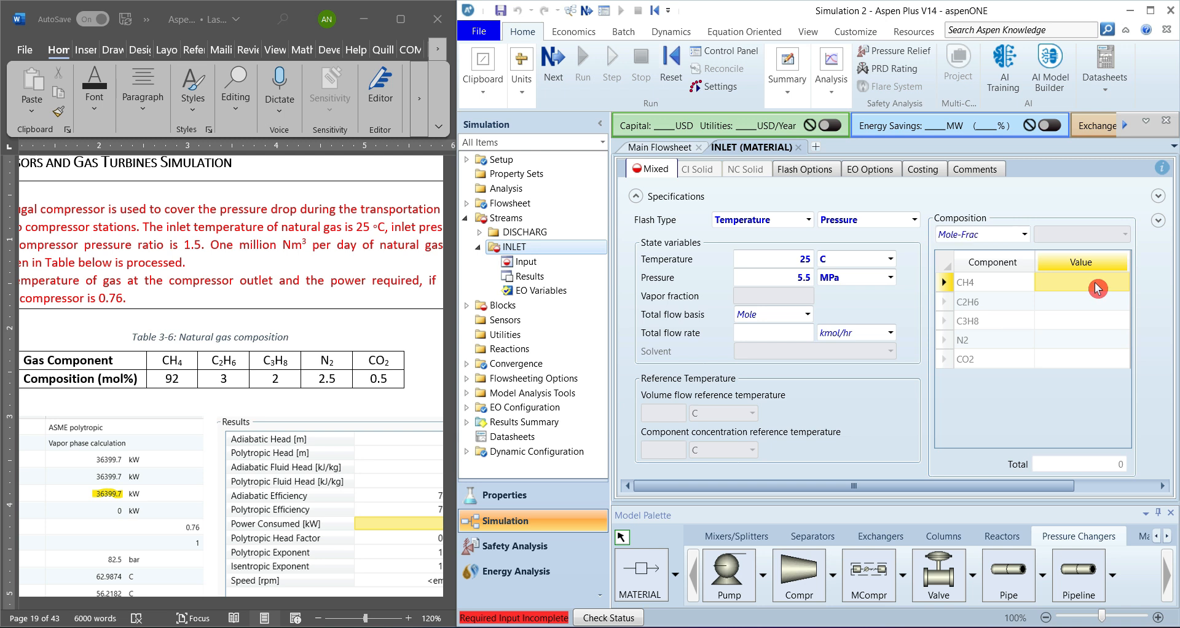
text(0.92)
key(Return)
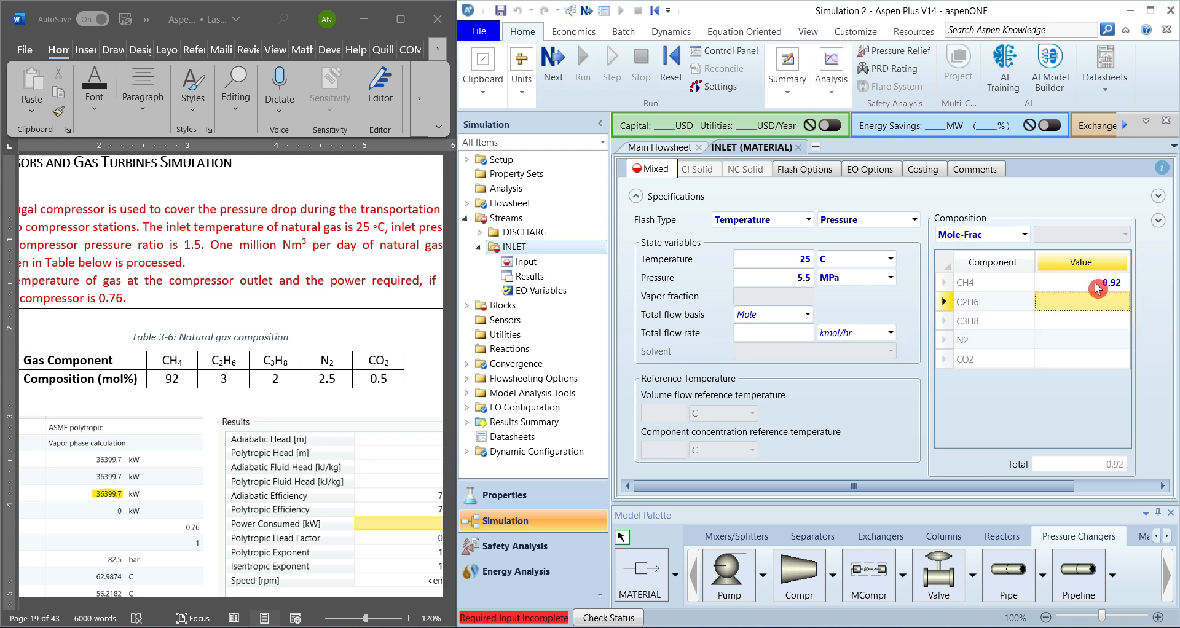
text(0.03)
key(Return)
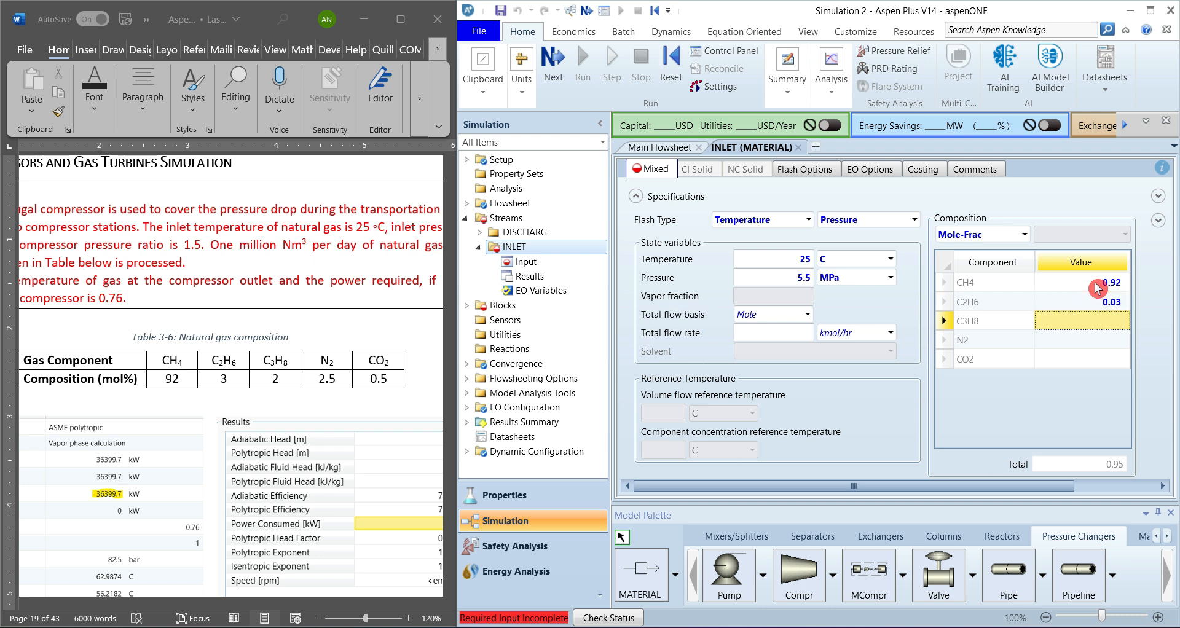
text(0.02)
key(Return)
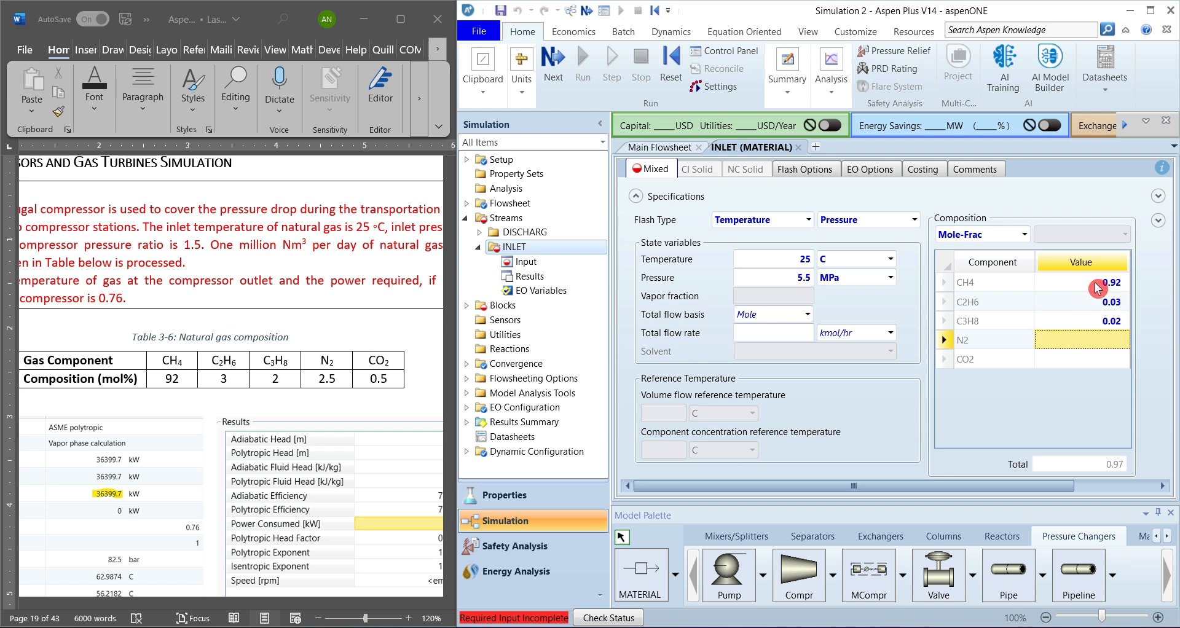
text(0)
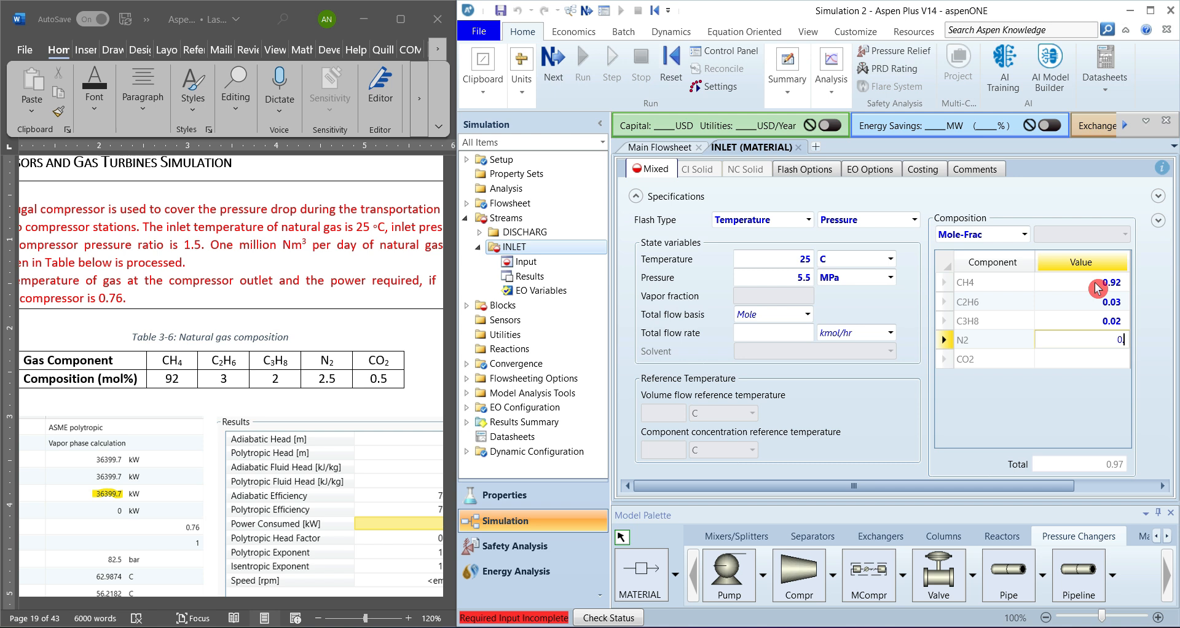
text(.025)
key(Return)
text(0.005)
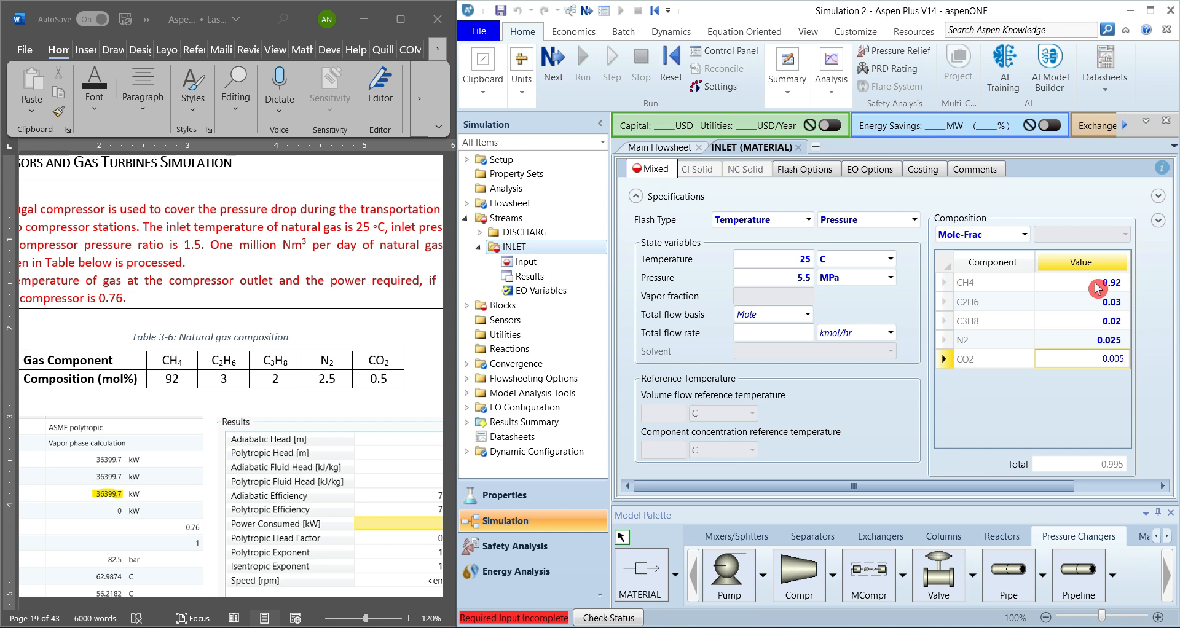
key(Return)
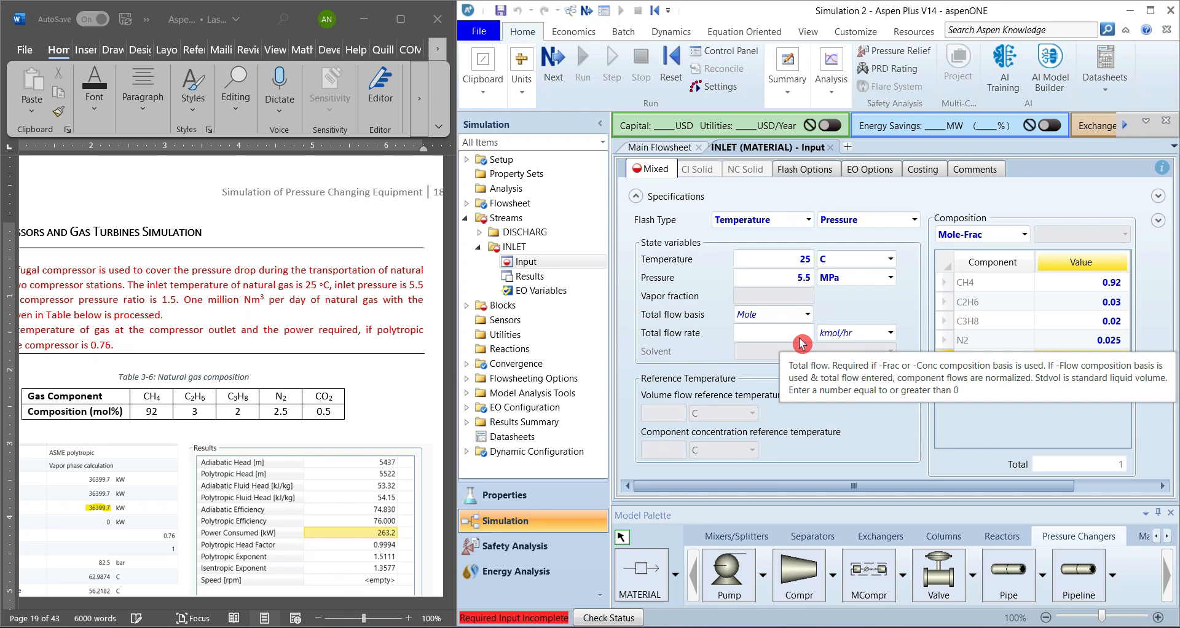
Step: Set the INLET total flow basis to Volume and the total flow rate to 1 Mcum/day
click(806, 314)
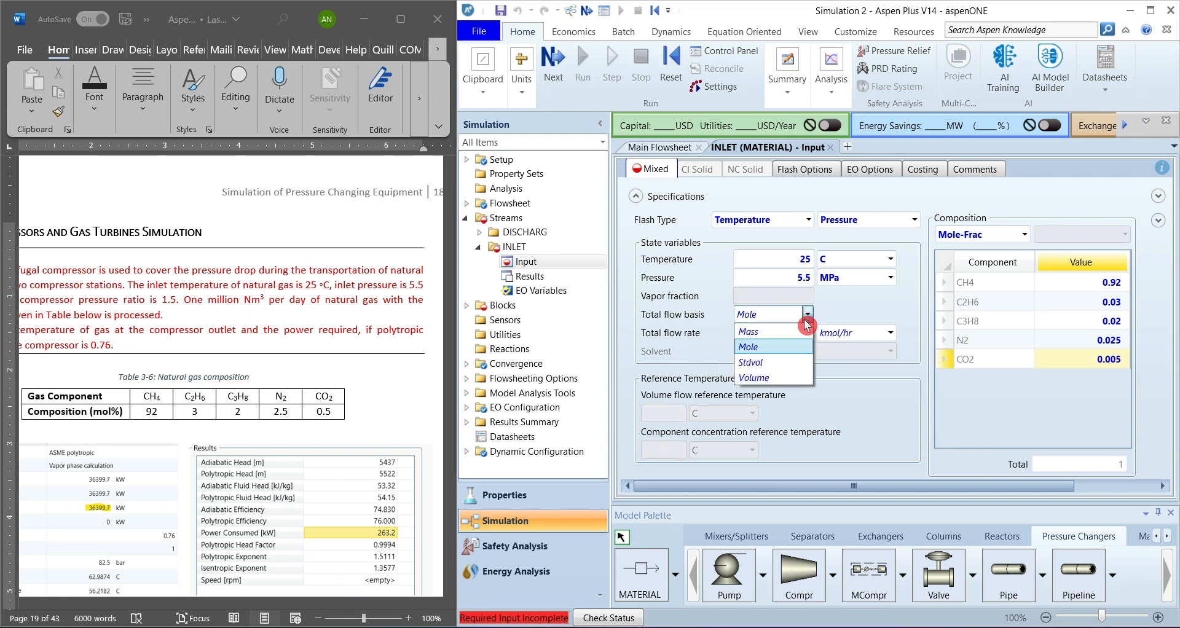
click(776, 378)
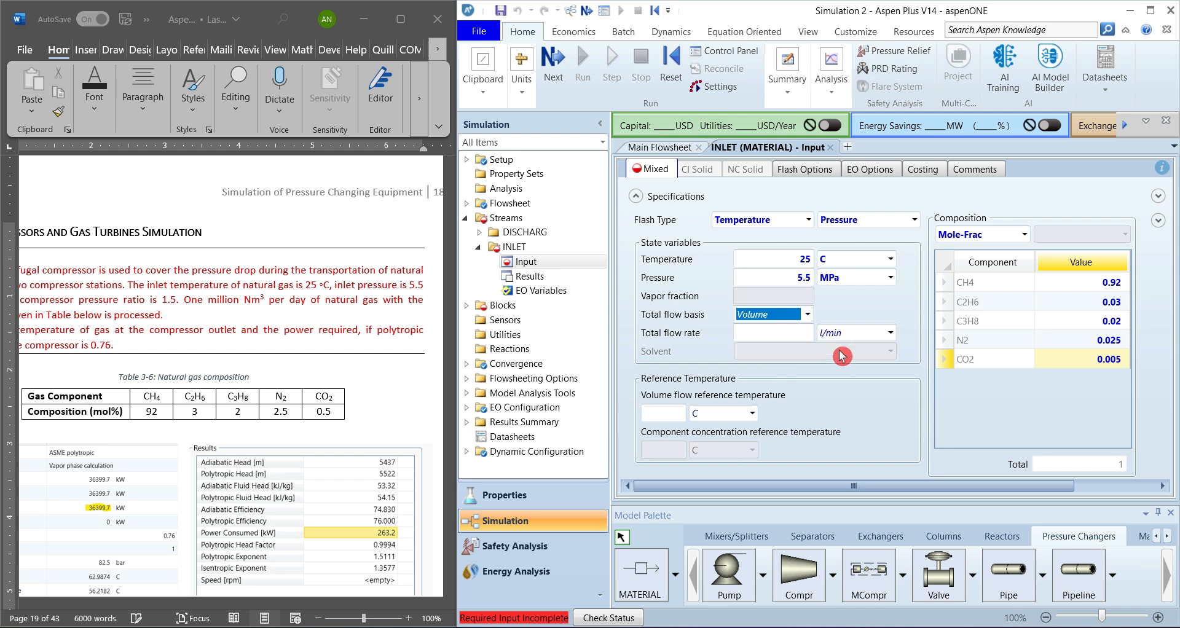
click(888, 335)
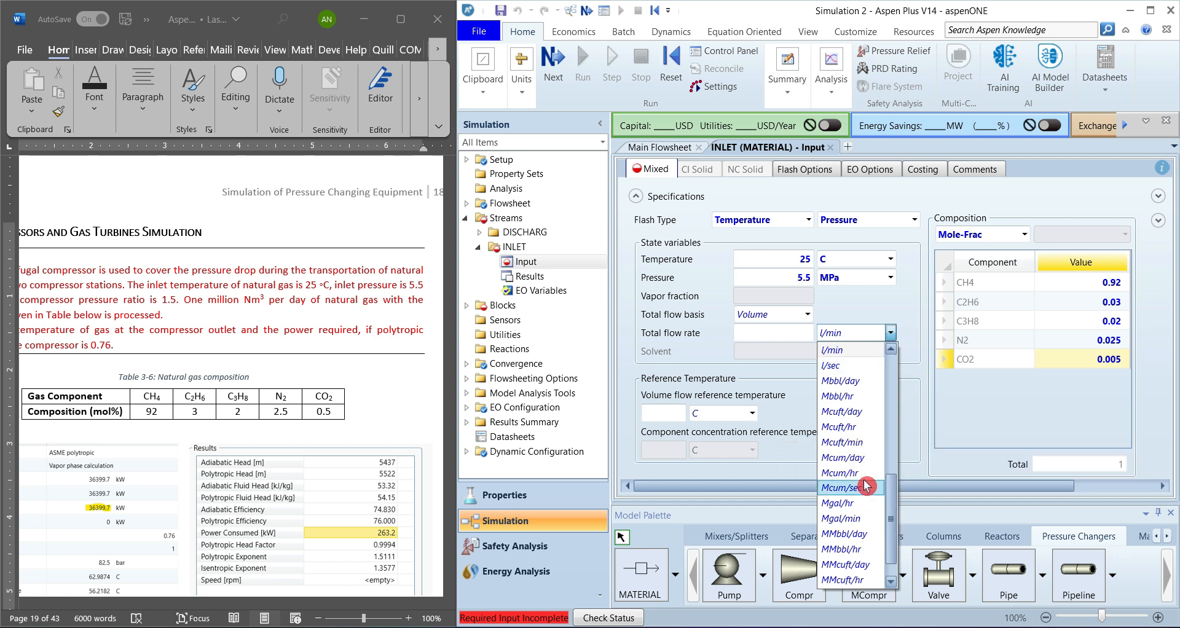
click(848, 458)
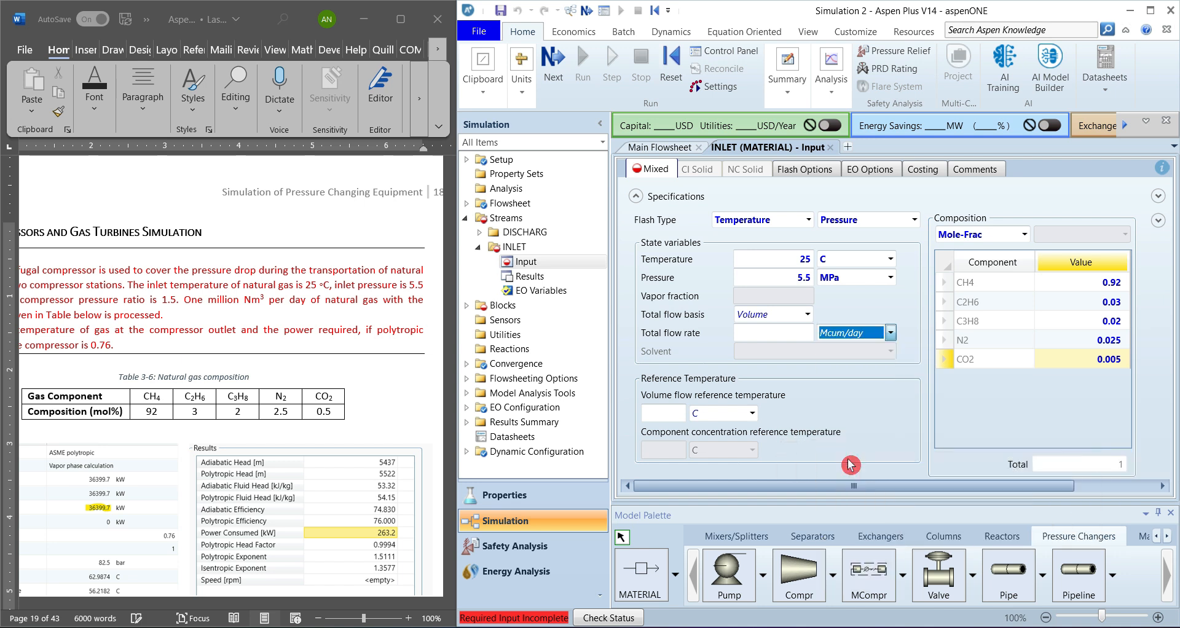
click(757, 332)
click(873, 418)
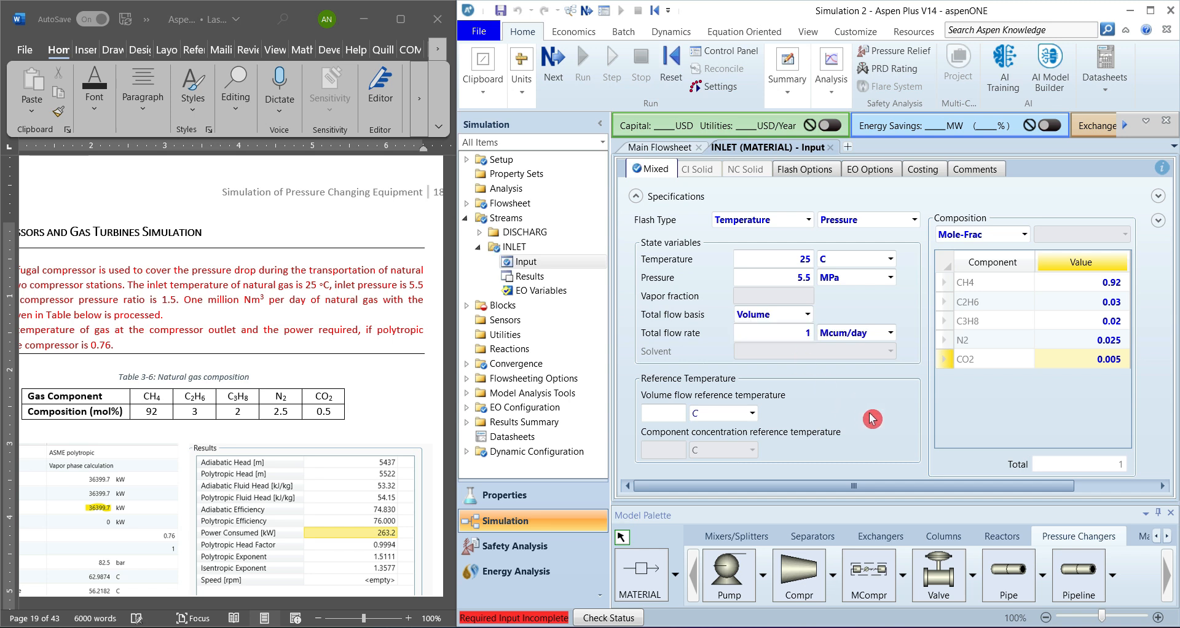
Step: Open the COMP block's setup and set the compressor type to Polytropic using ASME method
click(478, 247)
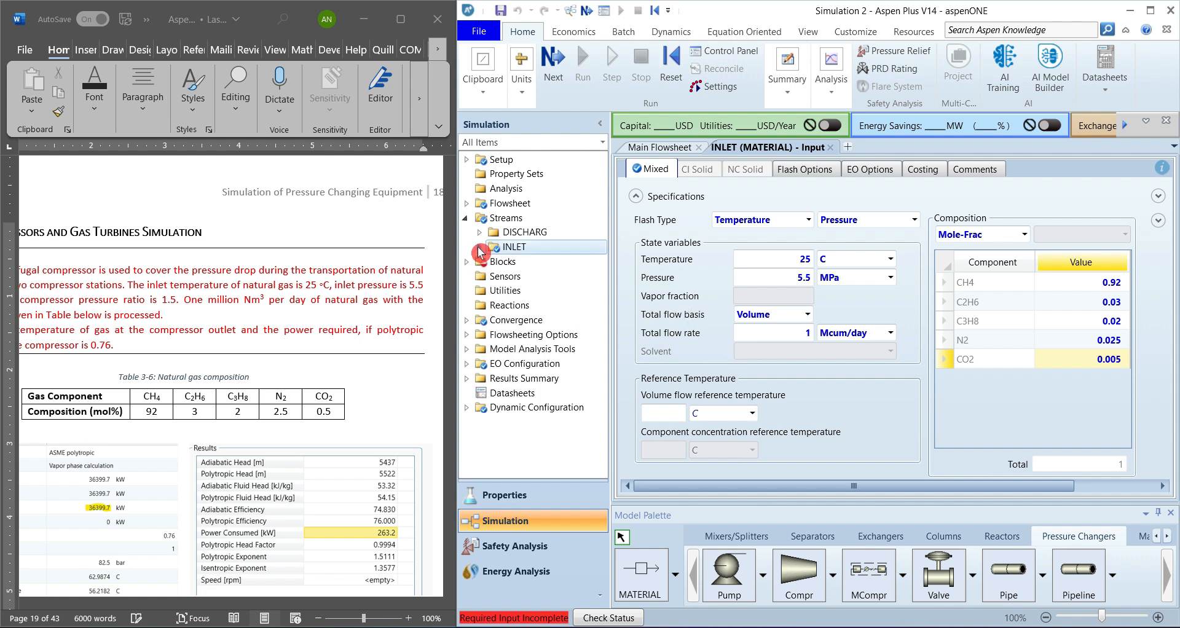
click(477, 263)
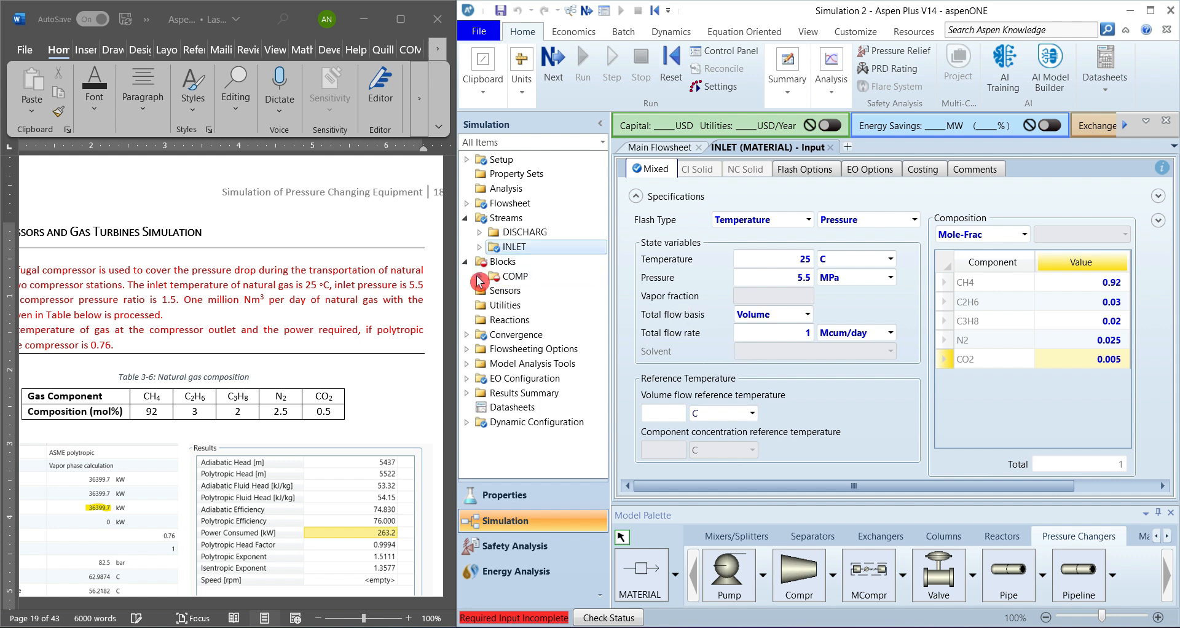
click(478, 277)
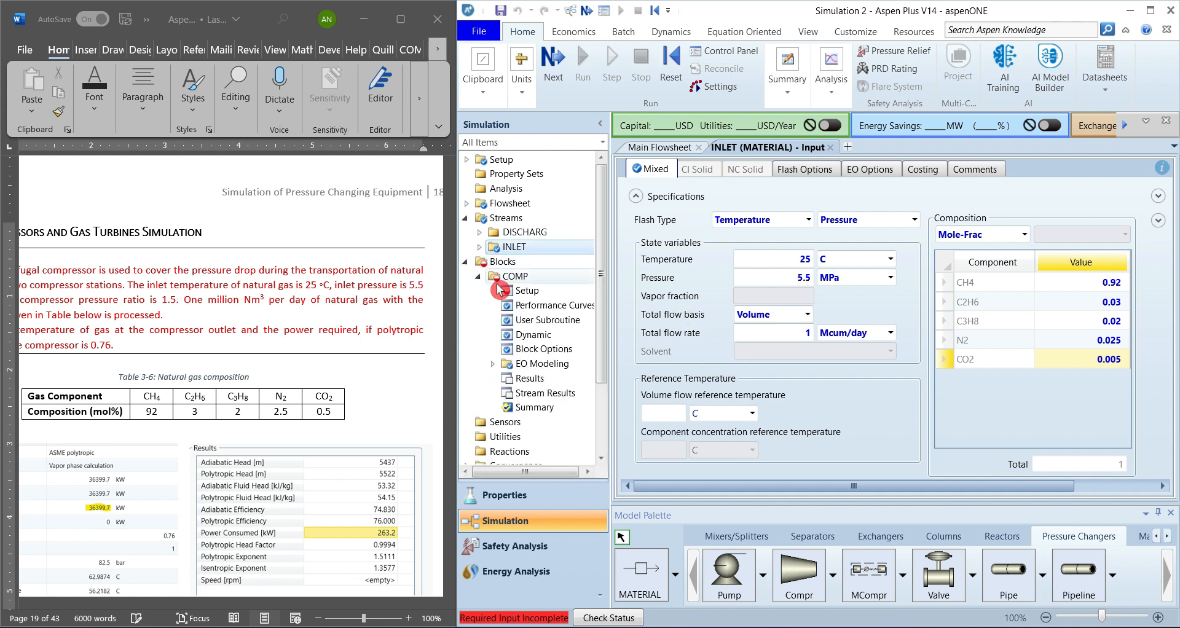
click(532, 293)
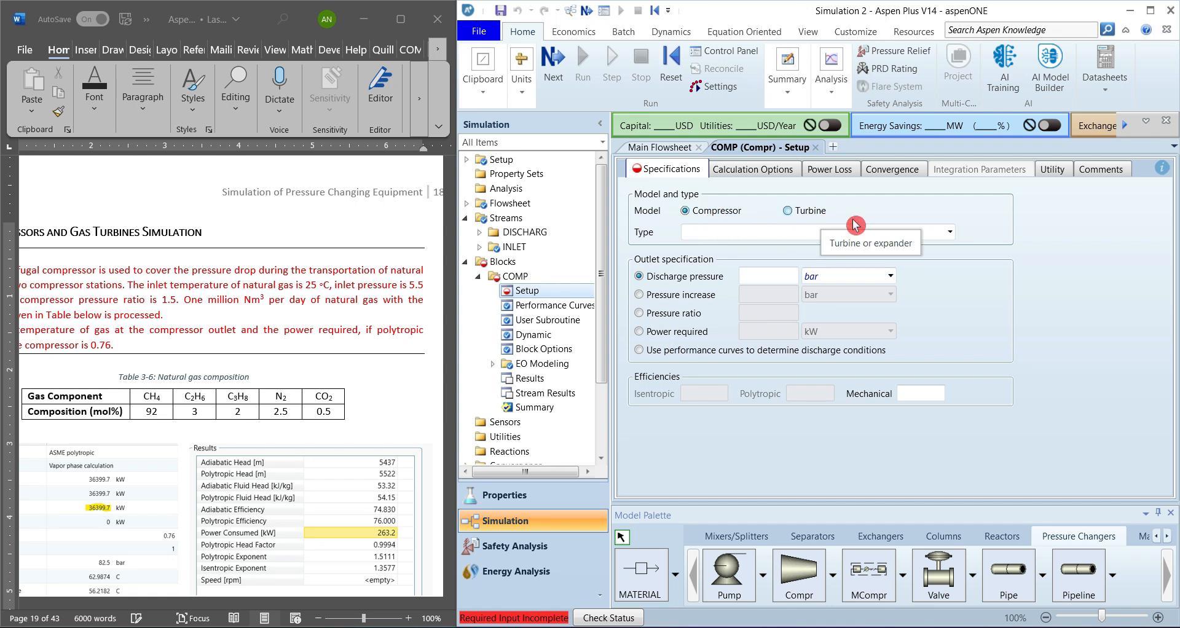
click(950, 232)
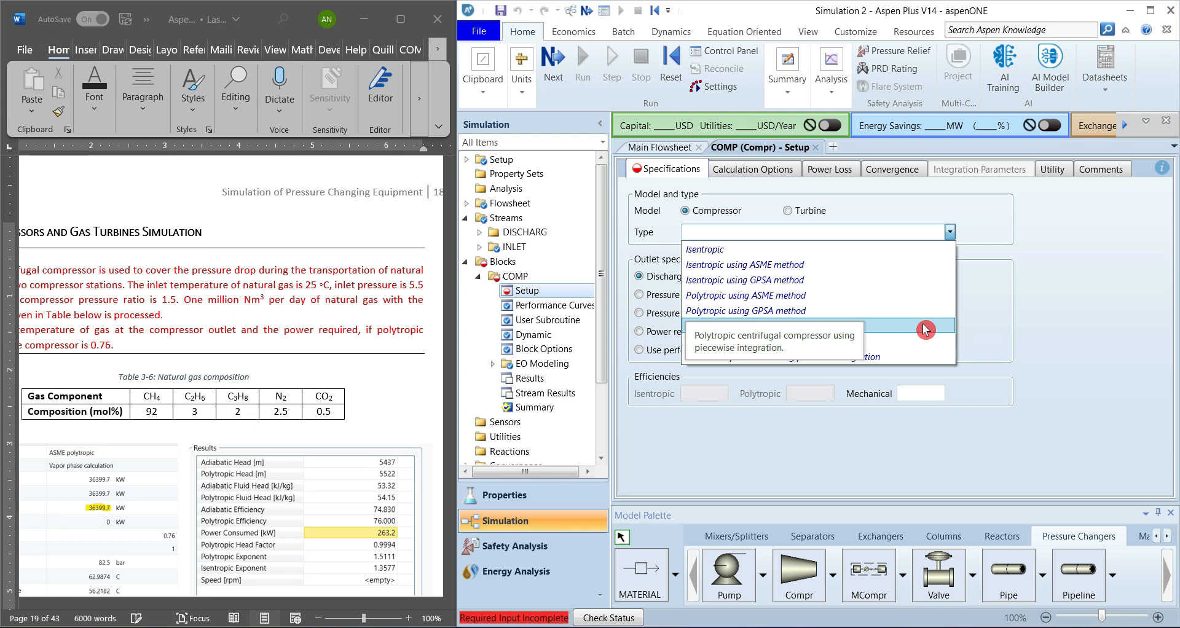
click(822, 298)
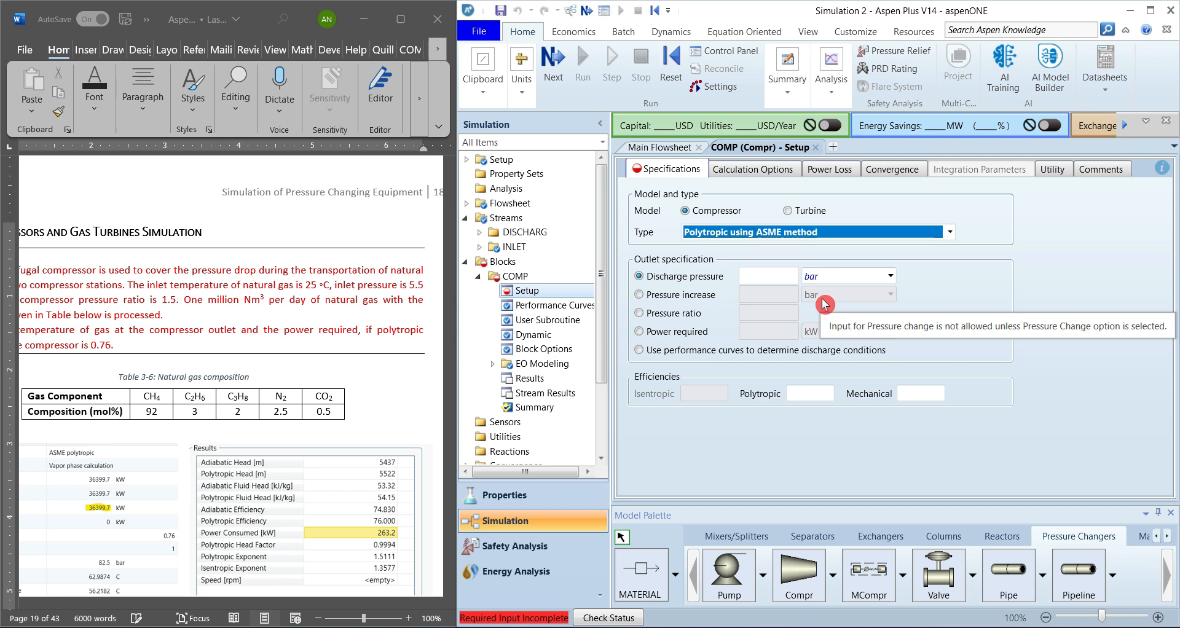
Step: Set the COMP block's polytropic efficiency to 0.76 and specify the outlet by a pressure ratio of 1.5
click(813, 388)
text(0.76)
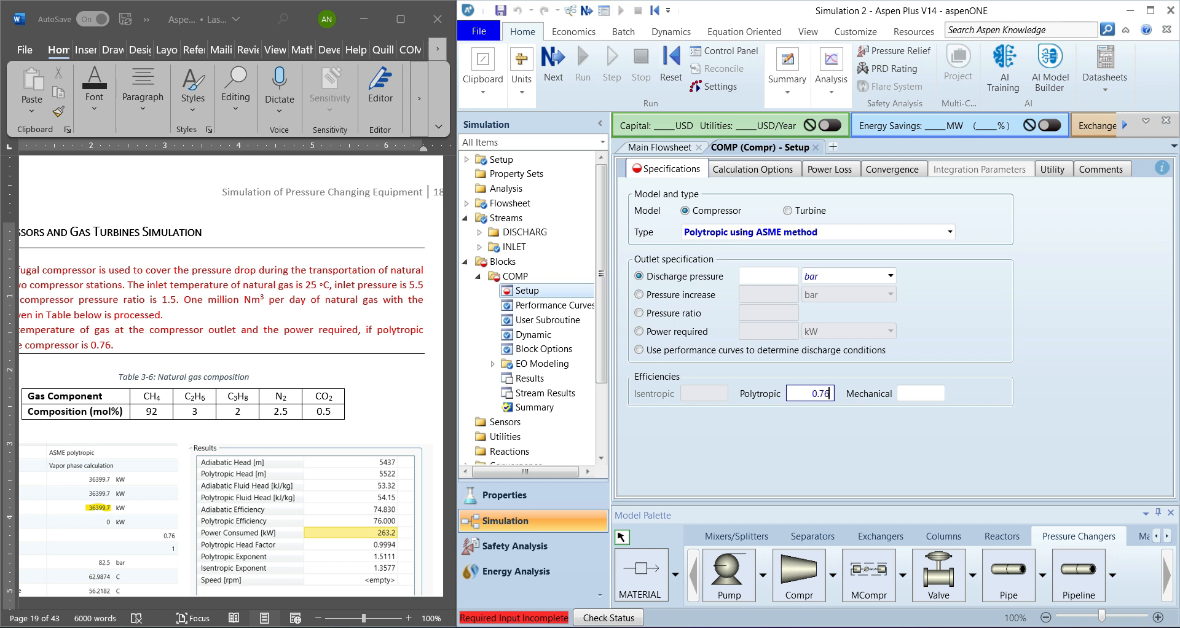
click(861, 433)
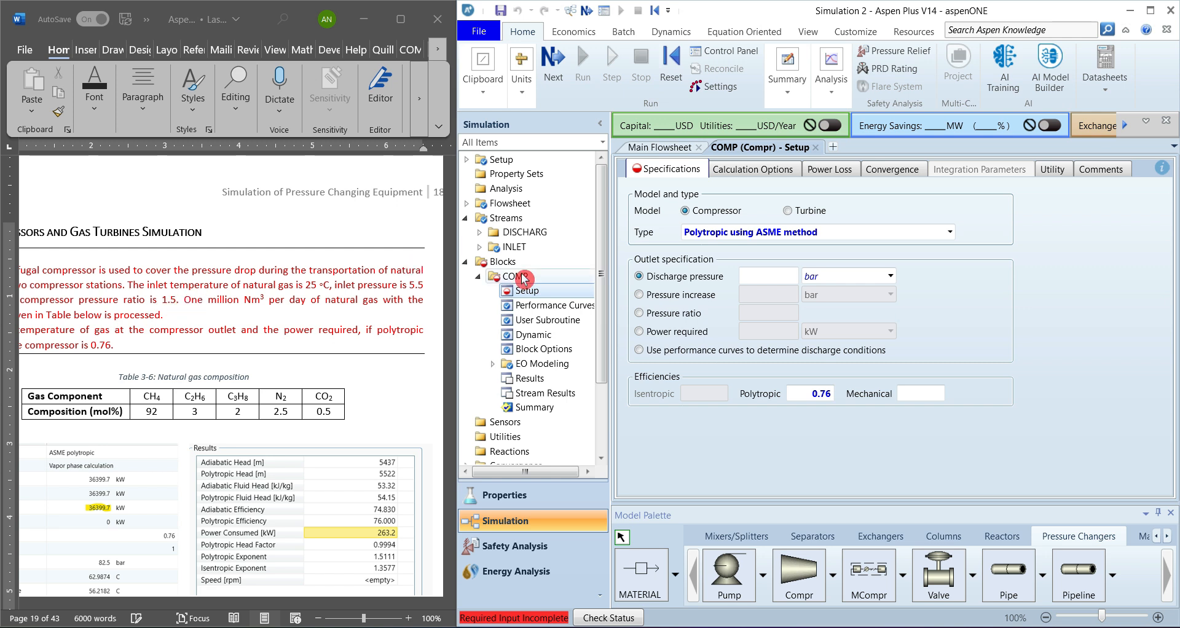
click(640, 312)
click(762, 314)
text(1.5)
click(969, 315)
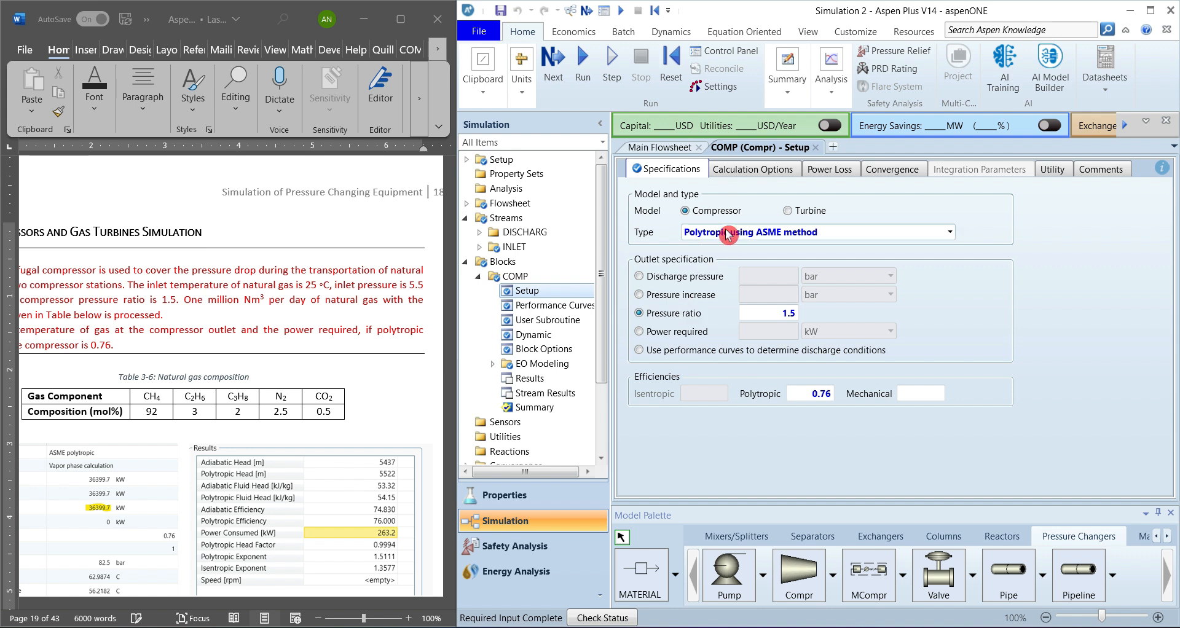
Step: Review the COMP block's calculation options, heat capacity methods, power loss, convergence and utility settings without changing them
click(754, 173)
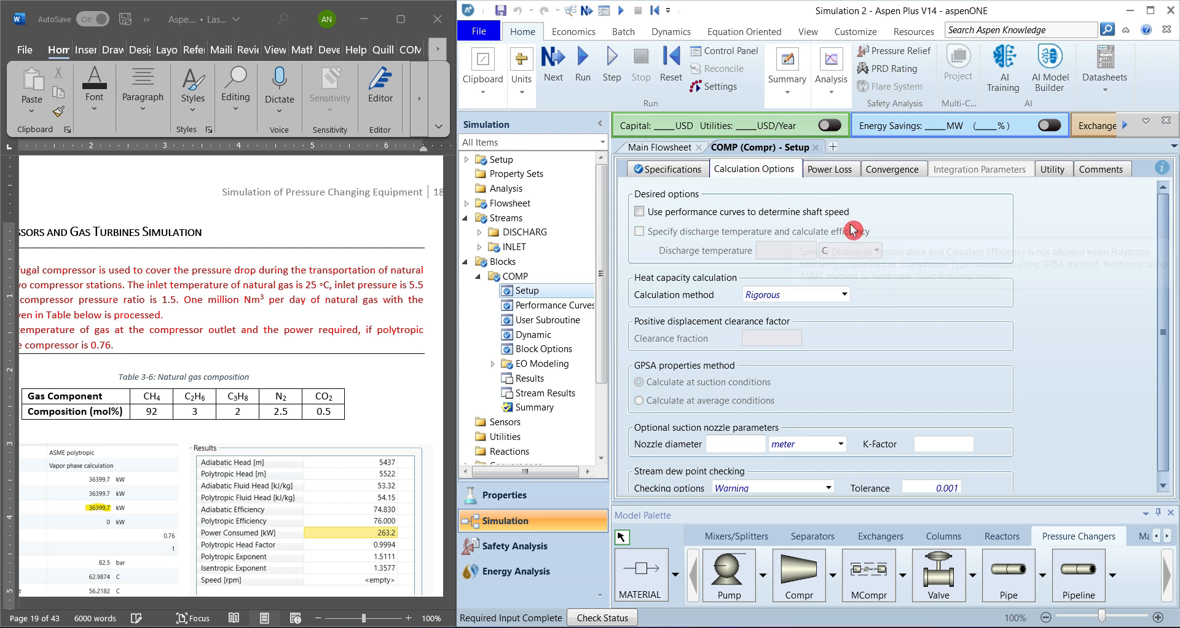
click(845, 299)
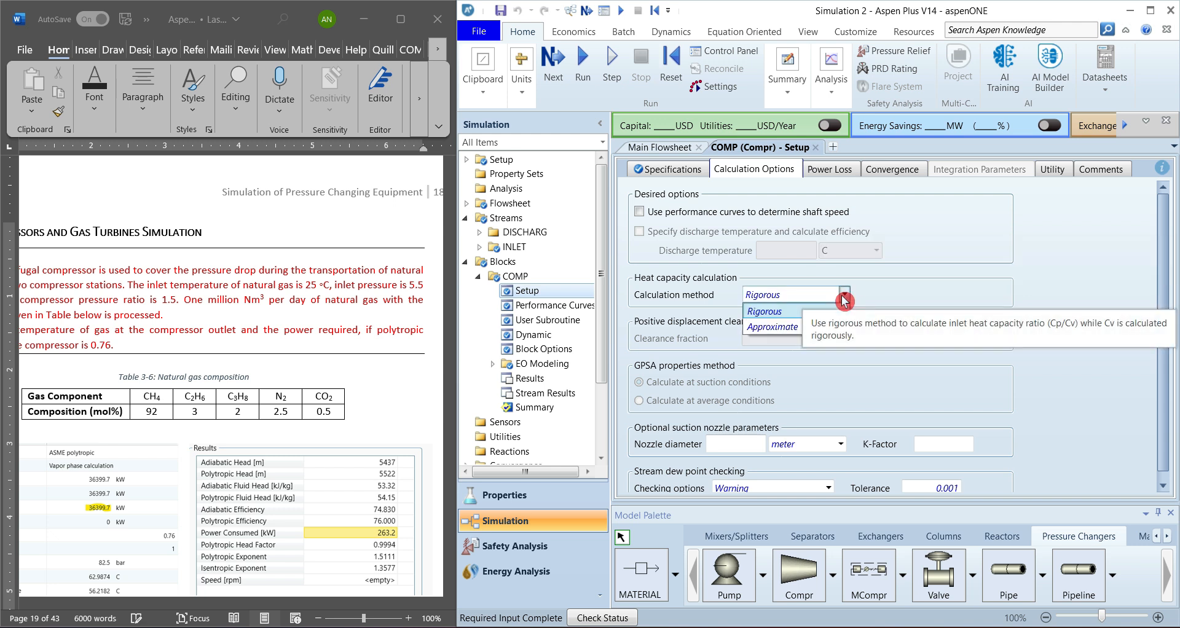
click(895, 300)
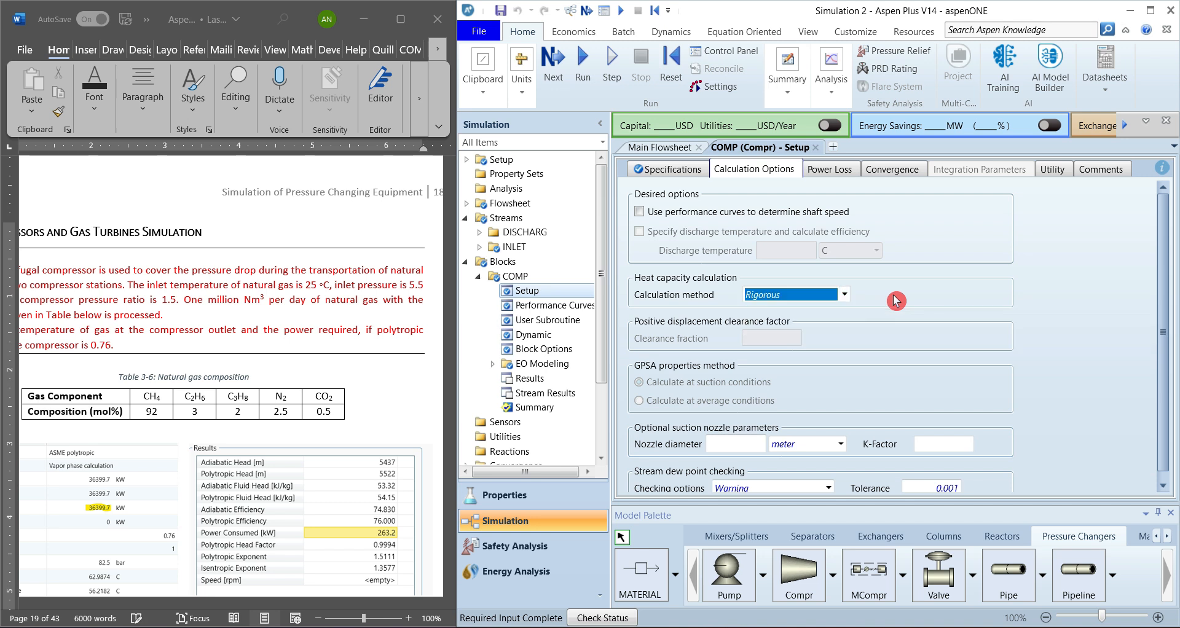
mouse_move(774, 376)
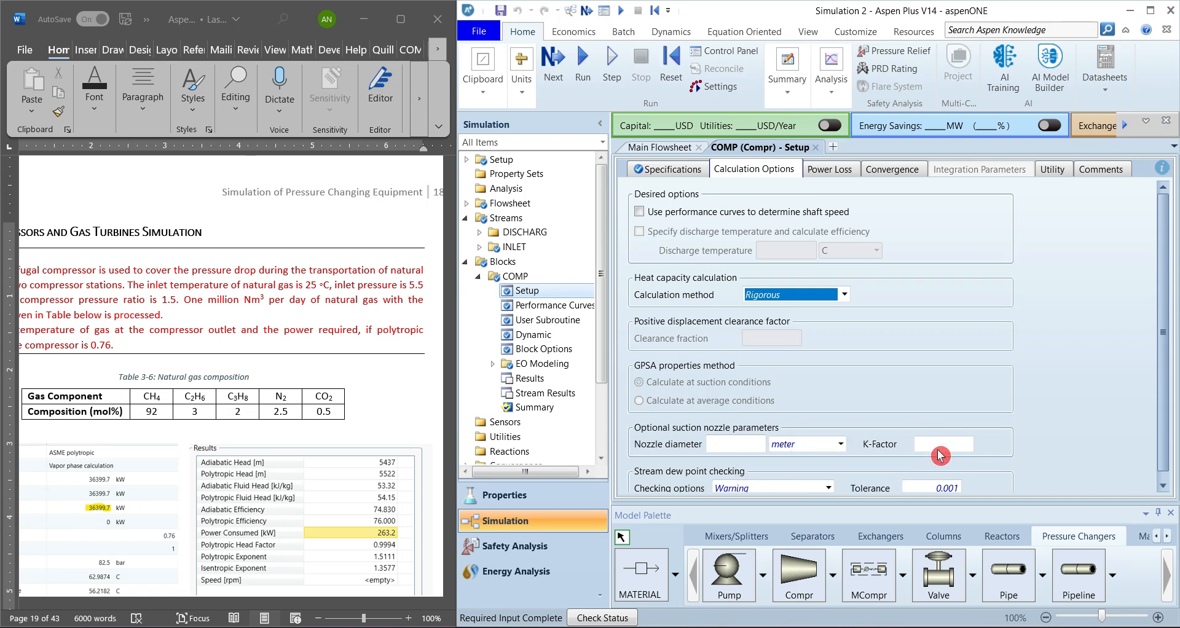
click(832, 175)
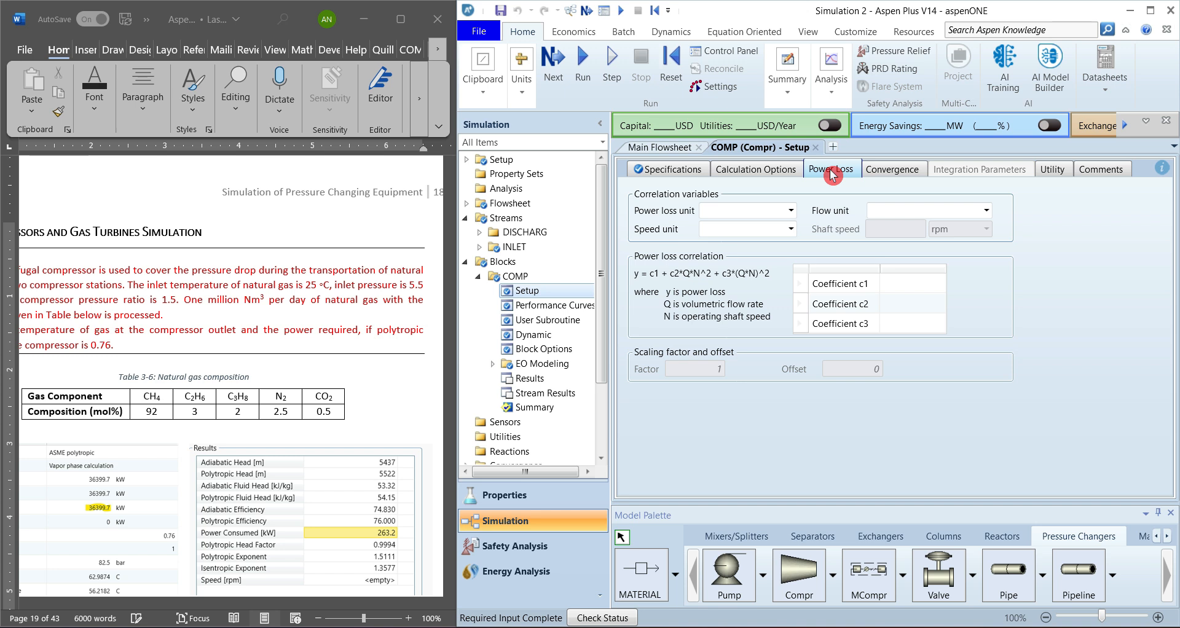
click(891, 174)
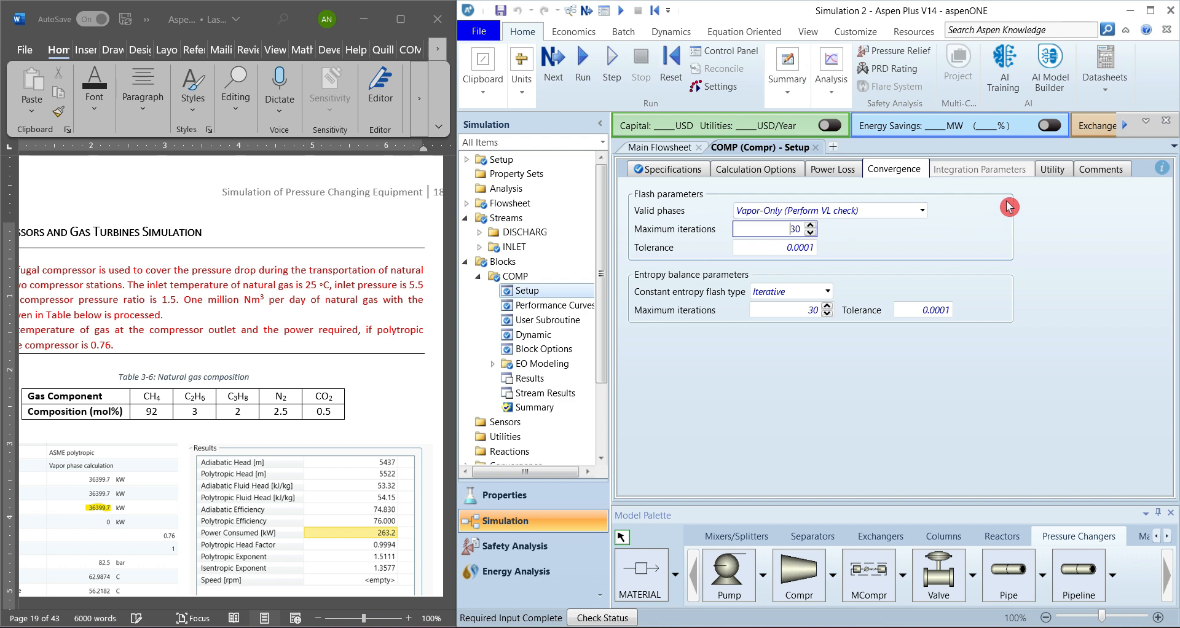
click(1053, 175)
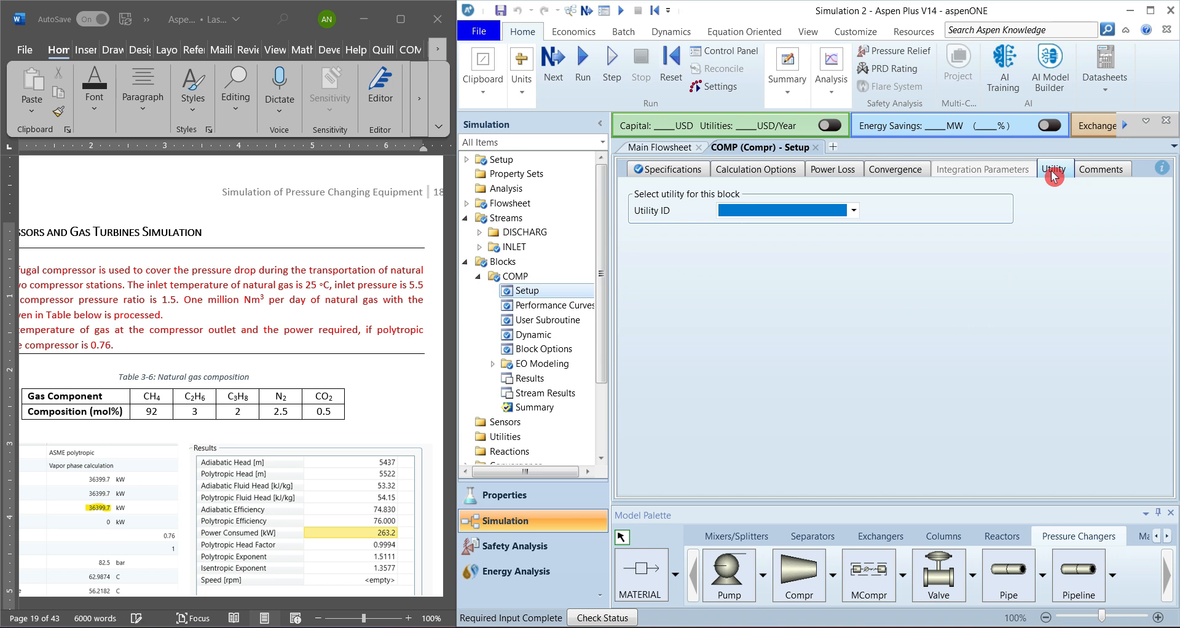
click(853, 212)
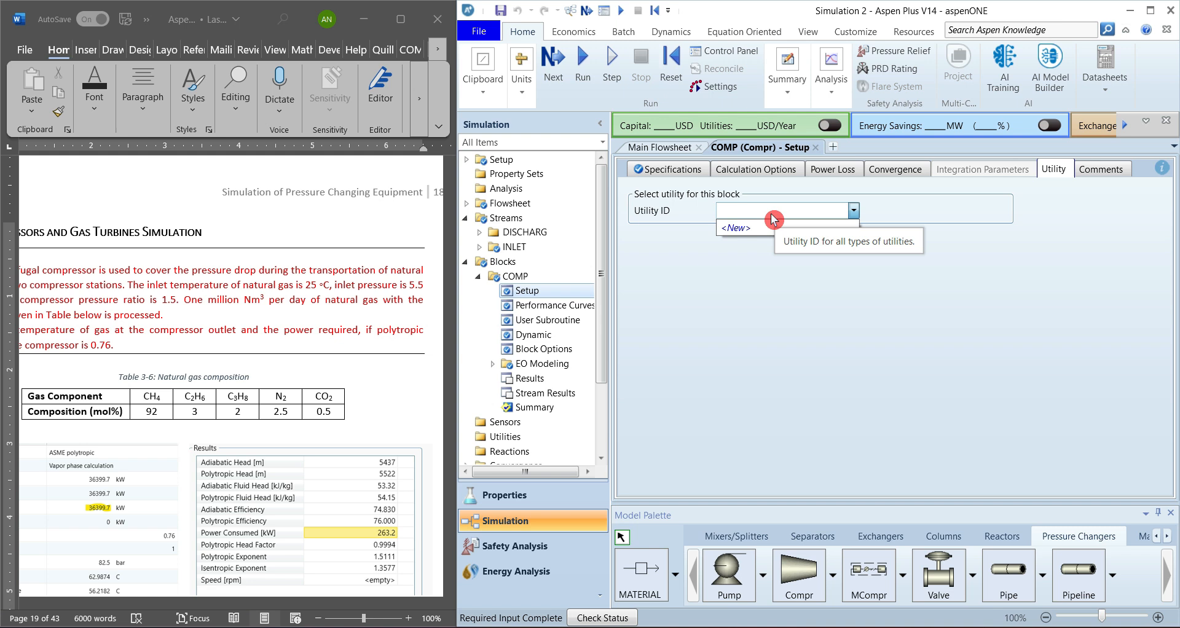
click(773, 318)
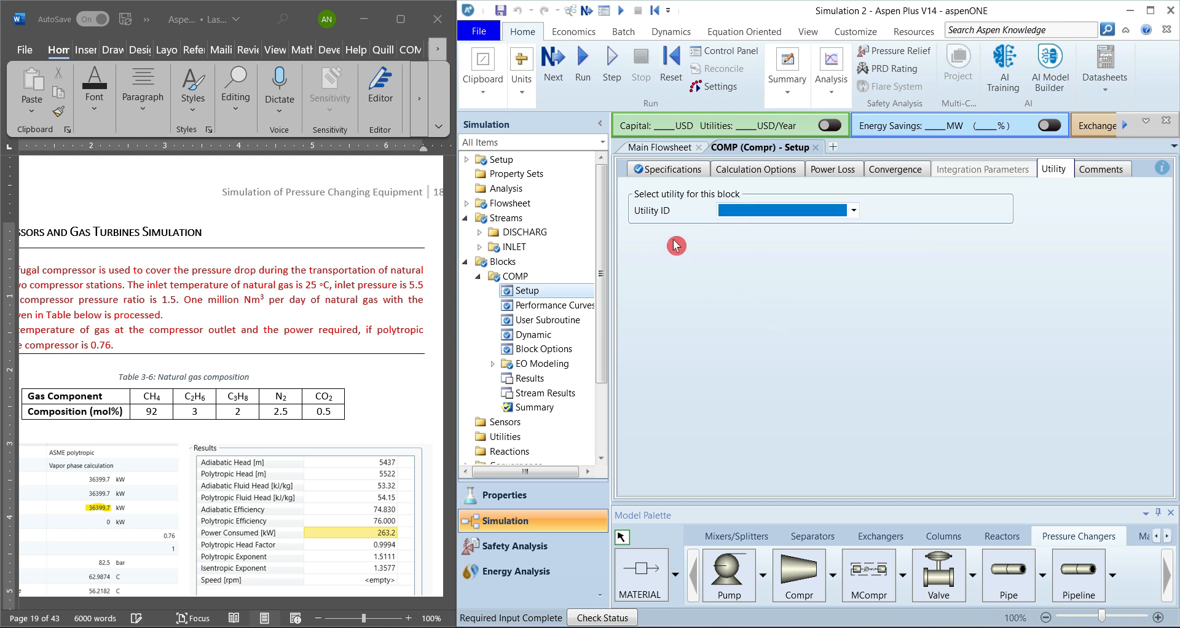
Step: Run the simulation and examine the COMP results for required work, power loss, efficiency, outlet pressure and outlet temperatures
click(583, 72)
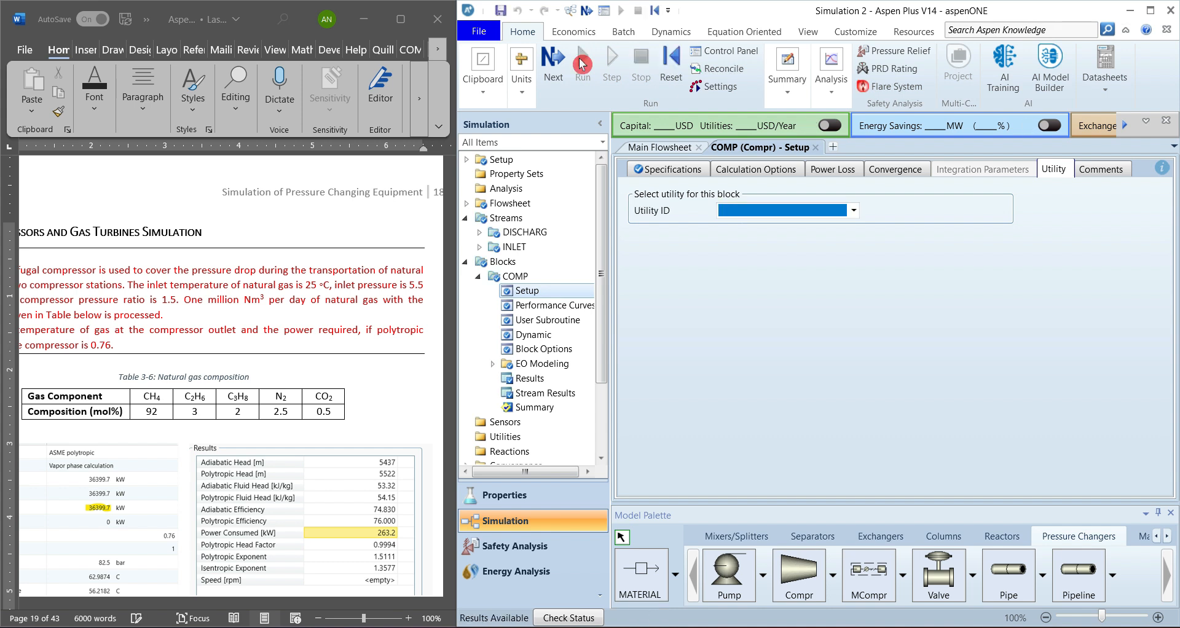
click(538, 385)
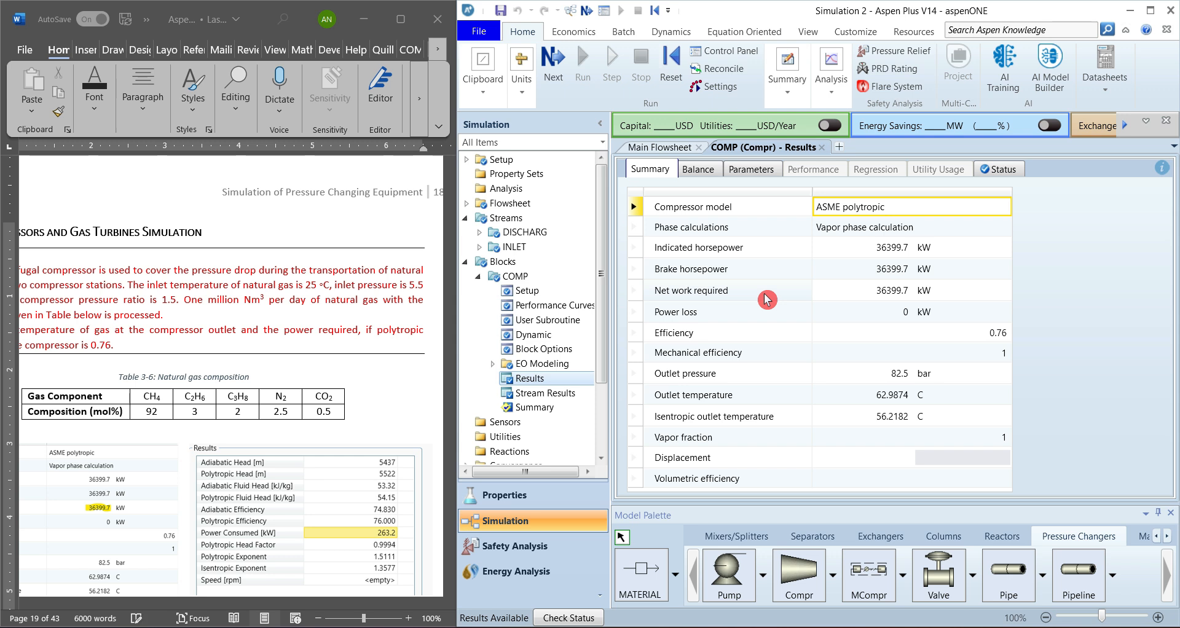
click(883, 319)
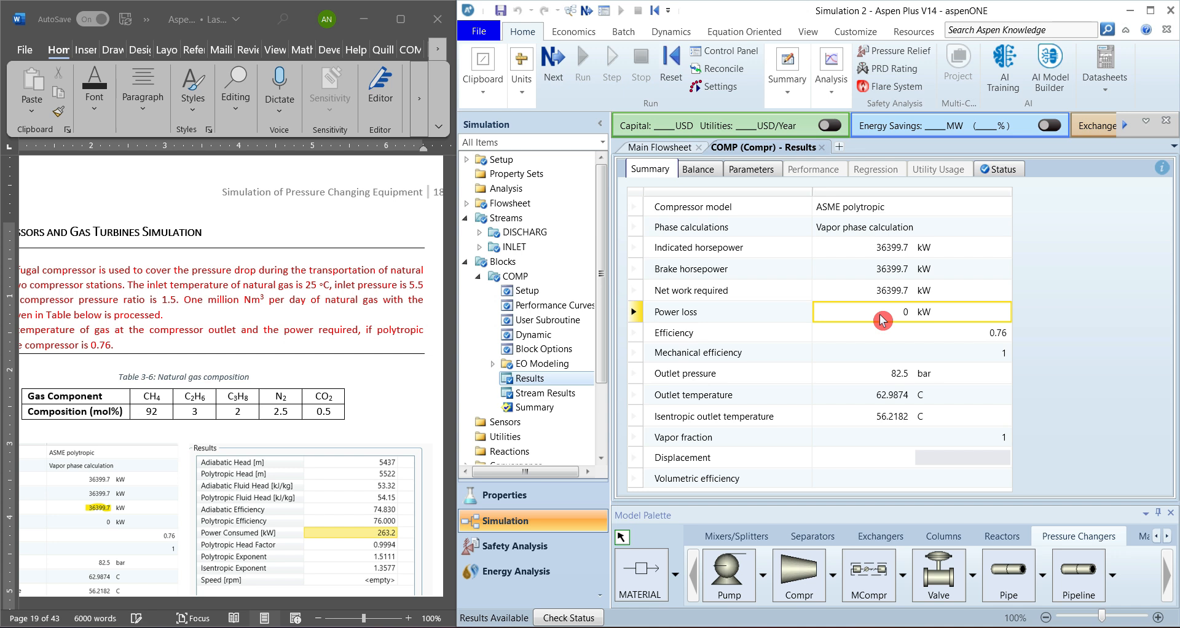
click(973, 335)
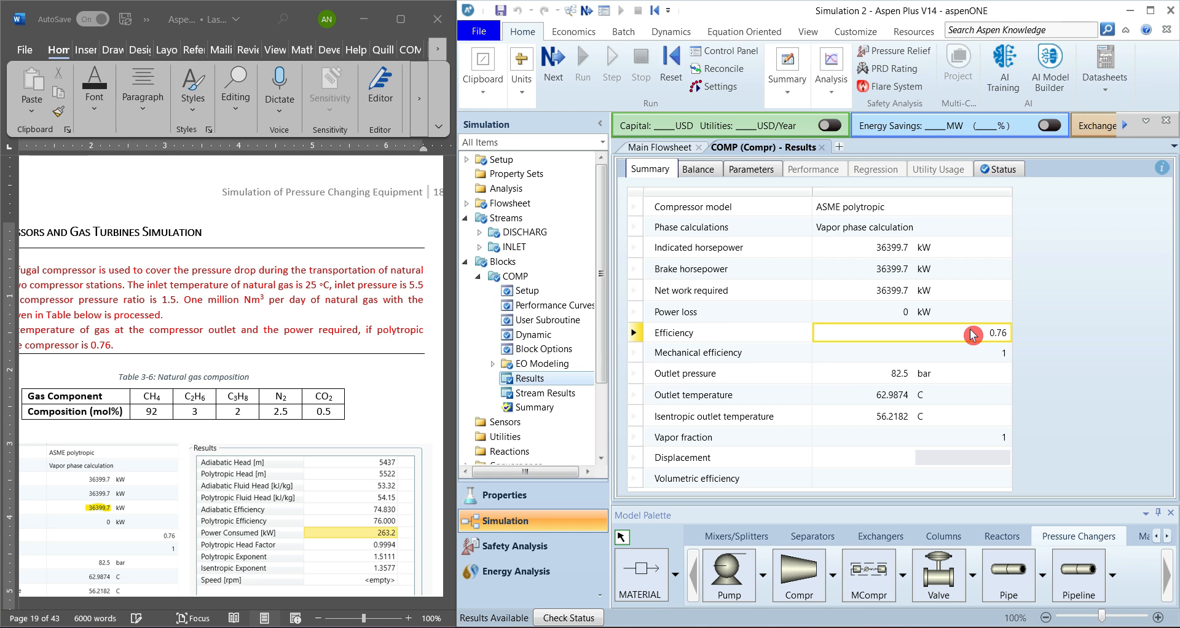
click(857, 373)
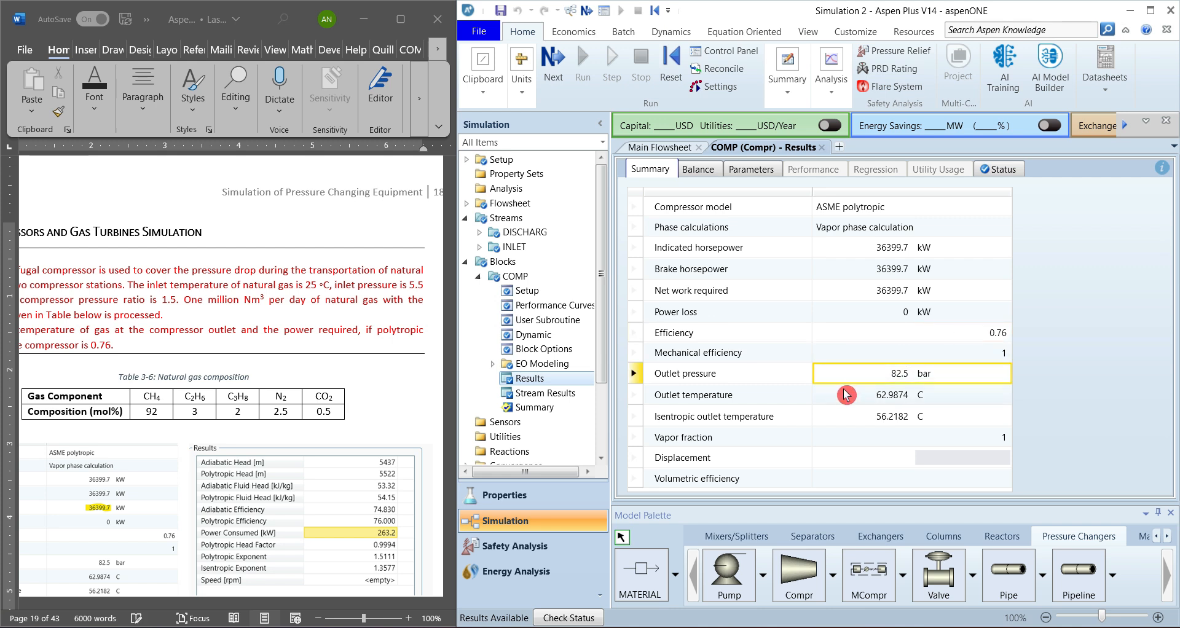
click(845, 396)
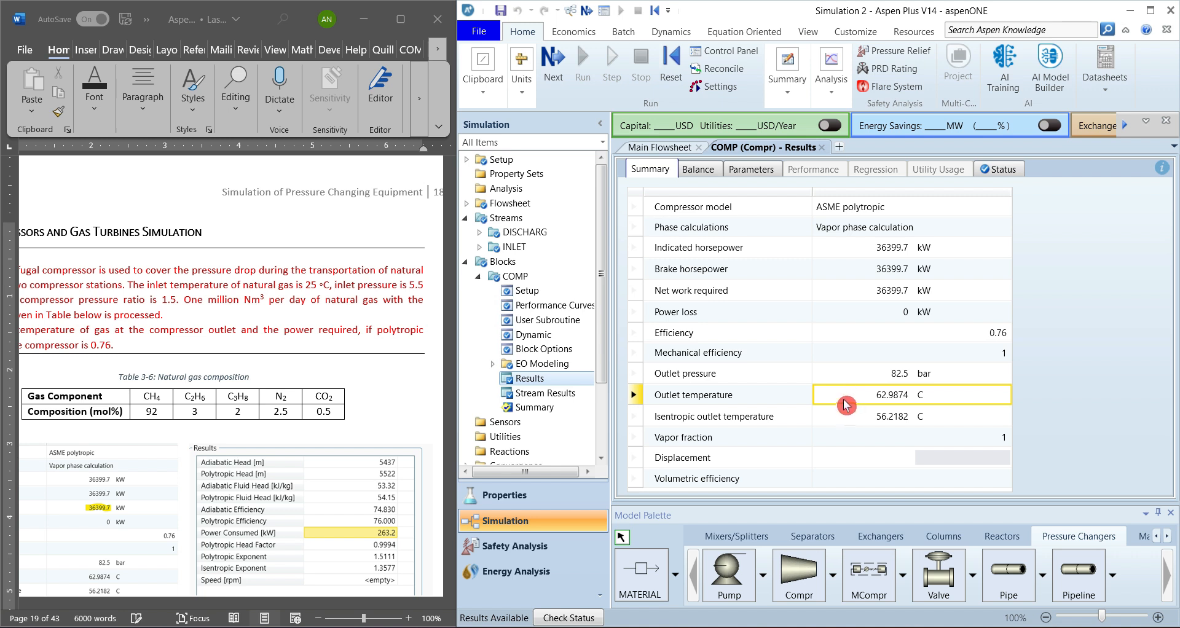
click(846, 419)
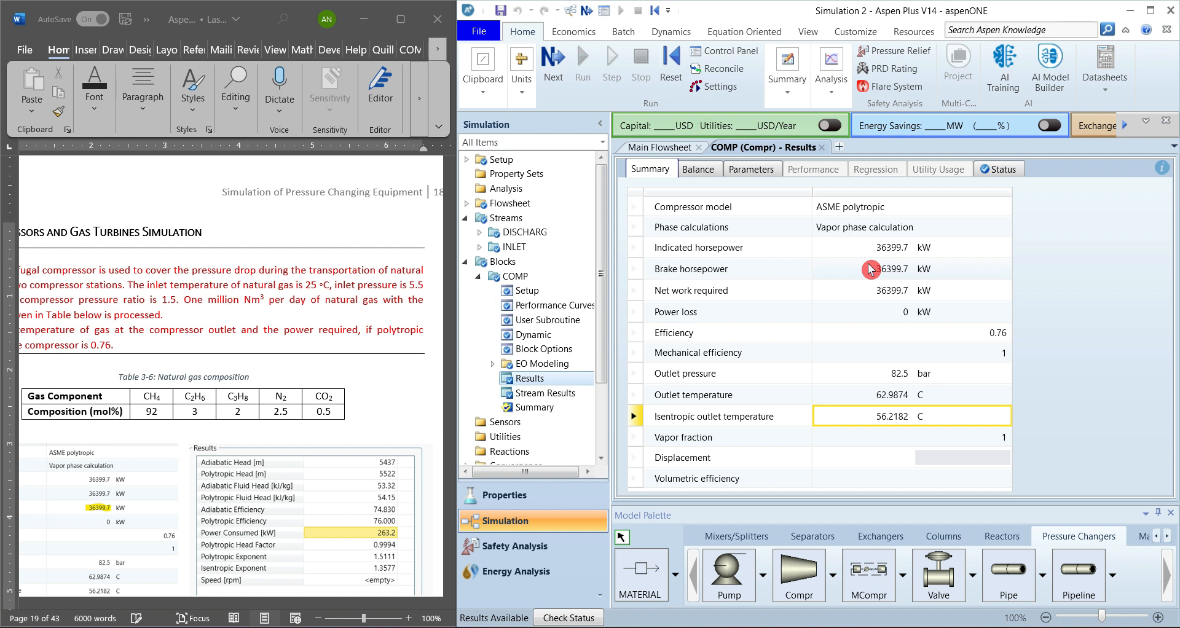
Step: Switch to the Word document, maximize it and read the multistage compressor exercise in section 3.6
click(222, 349)
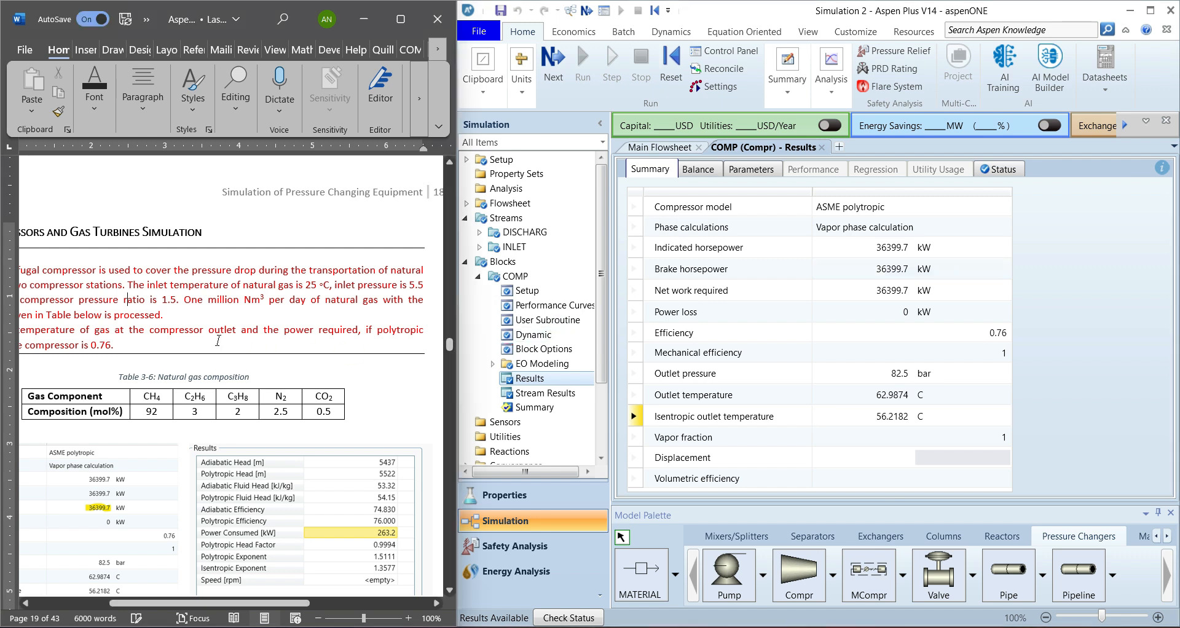
click(391, 23)
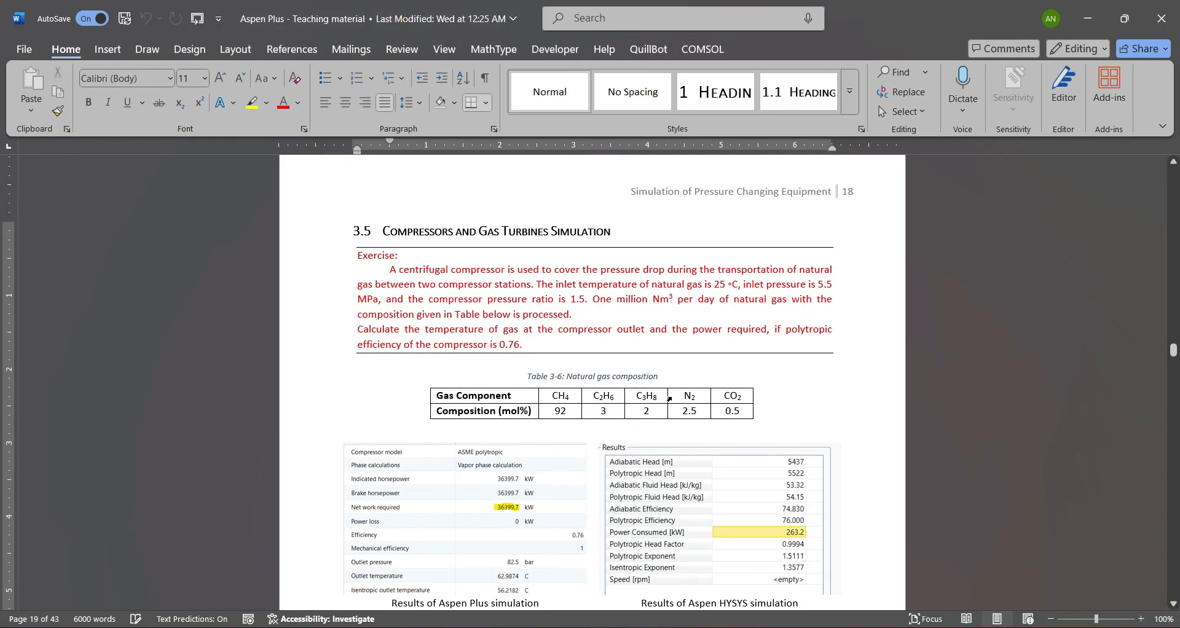
scroll(671, 400, down, 3)
scroll(672, 400, up, 4)
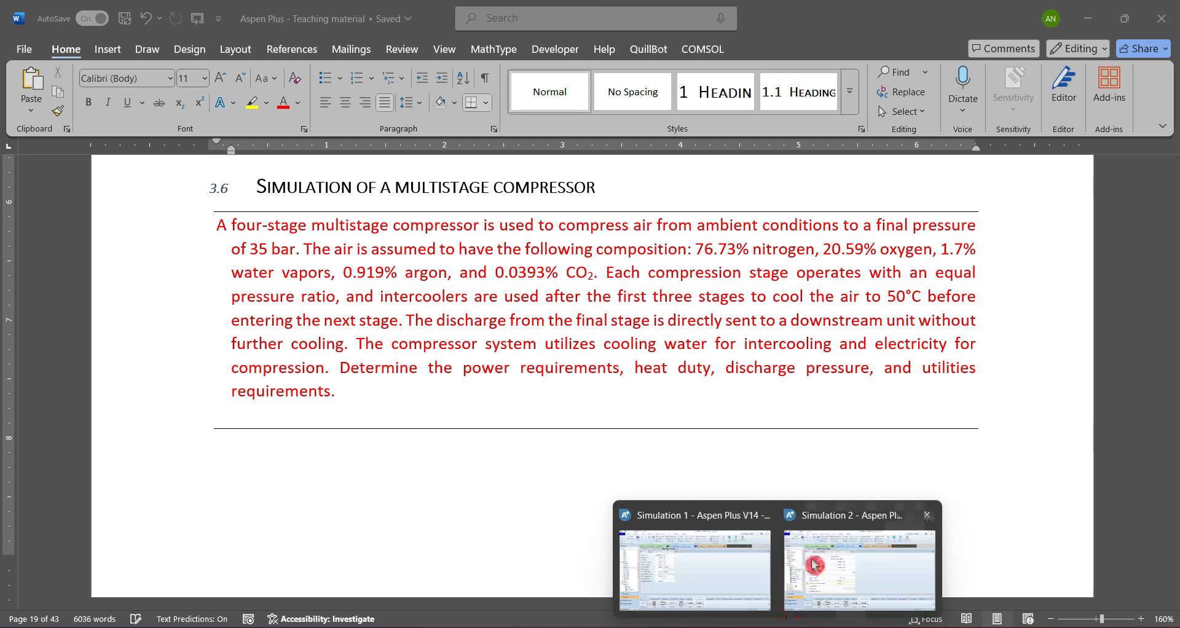
Step: Switch back to Simulation 2 in Aspen Plus and create a new simulation without closing the current run
click(875, 536)
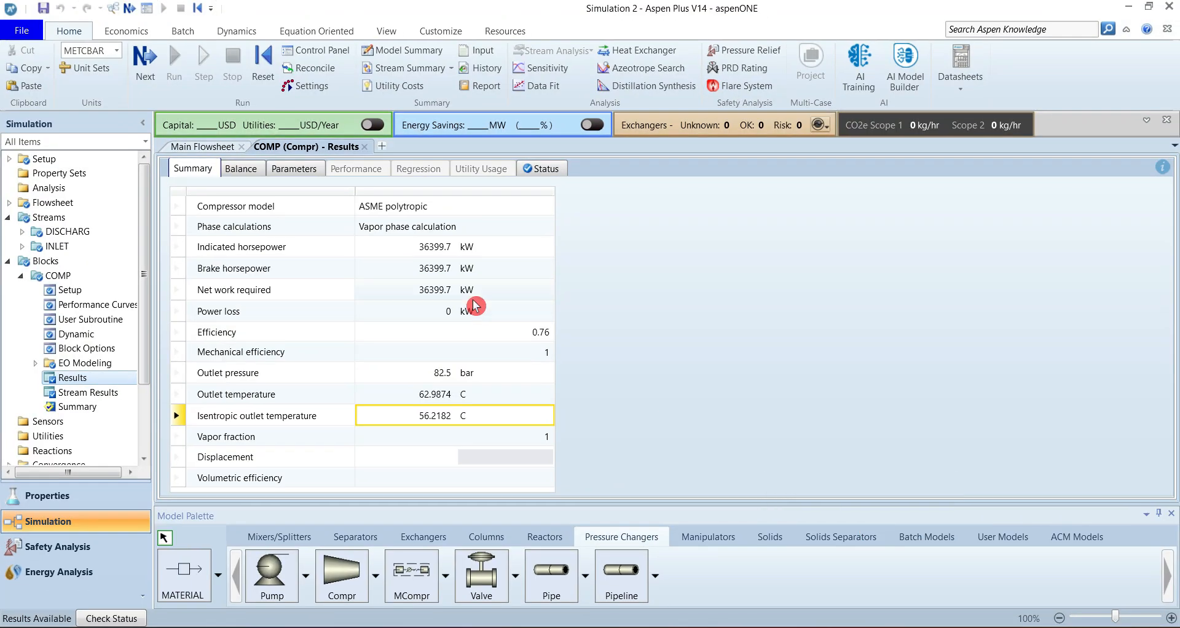
click(22, 38)
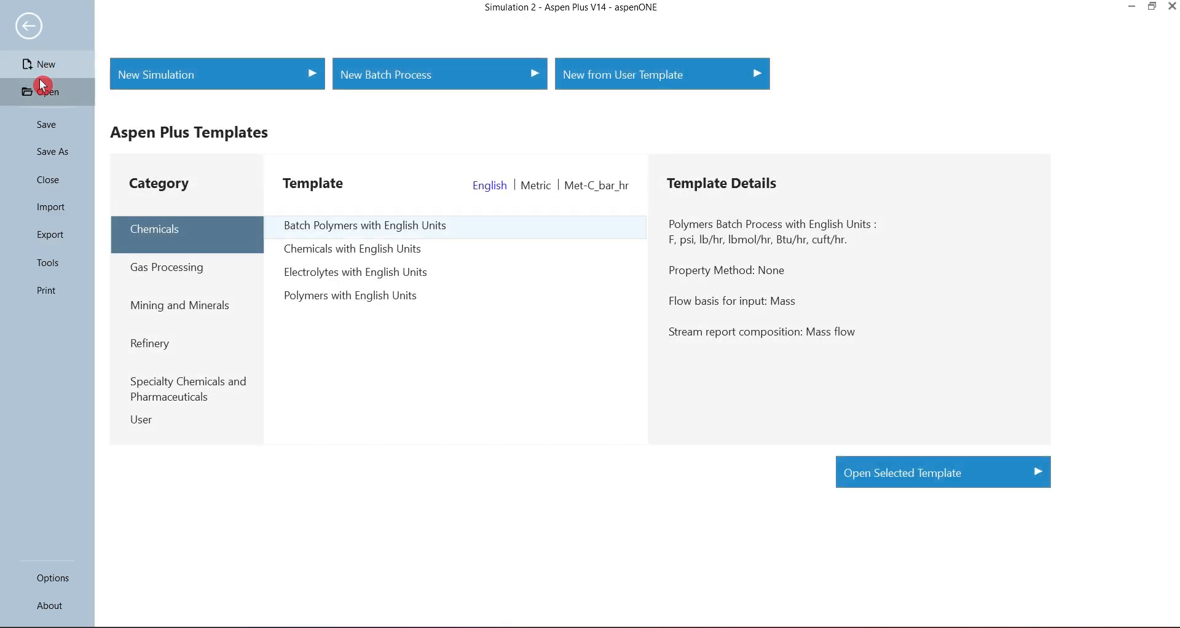
click(173, 77)
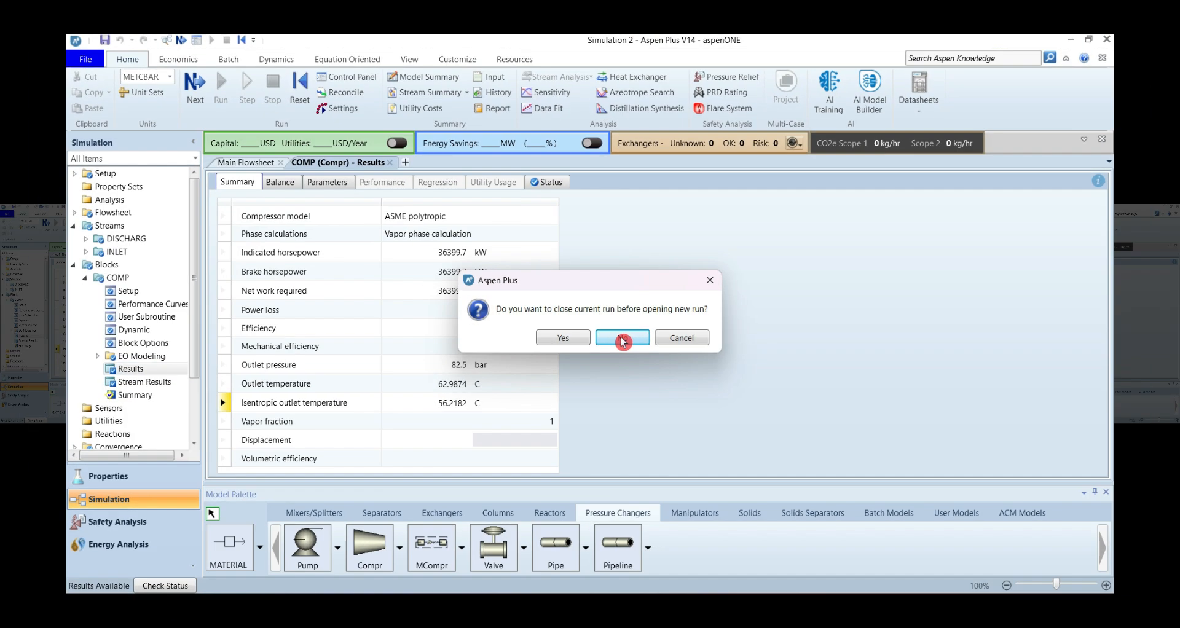
click(622, 342)
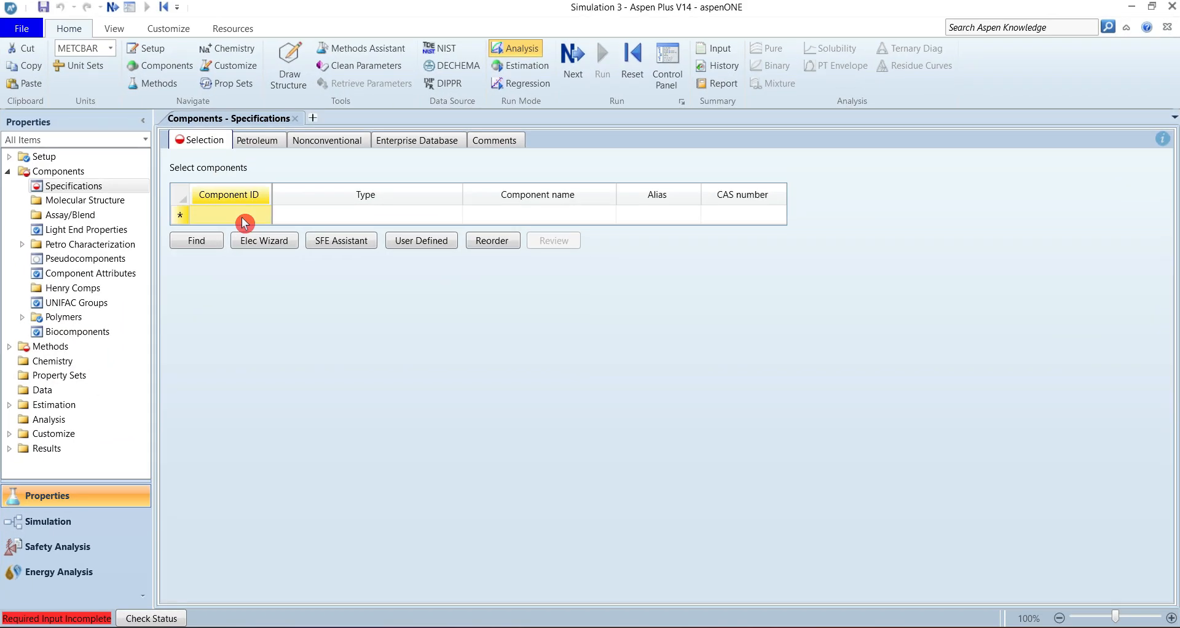
Step: Add NITROGEN, OXYGEN, WATER, ARGON and CO2 to the component list
click(244, 222)
text(NITROGEN)
key(Return)
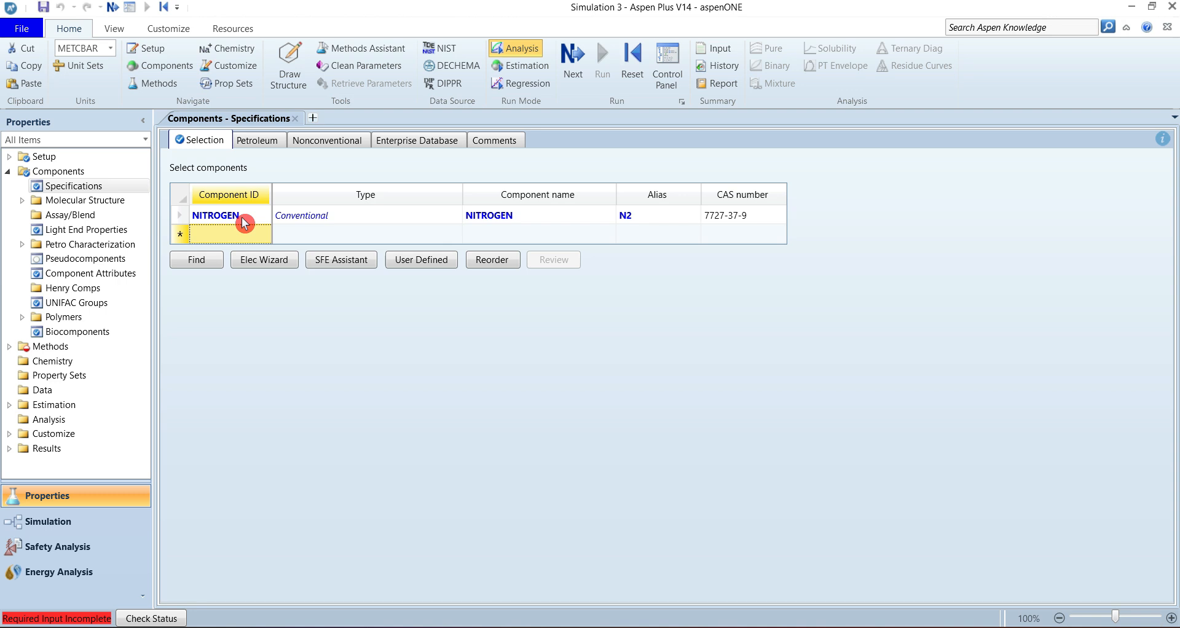
text(OXYGEN)
key(Return)
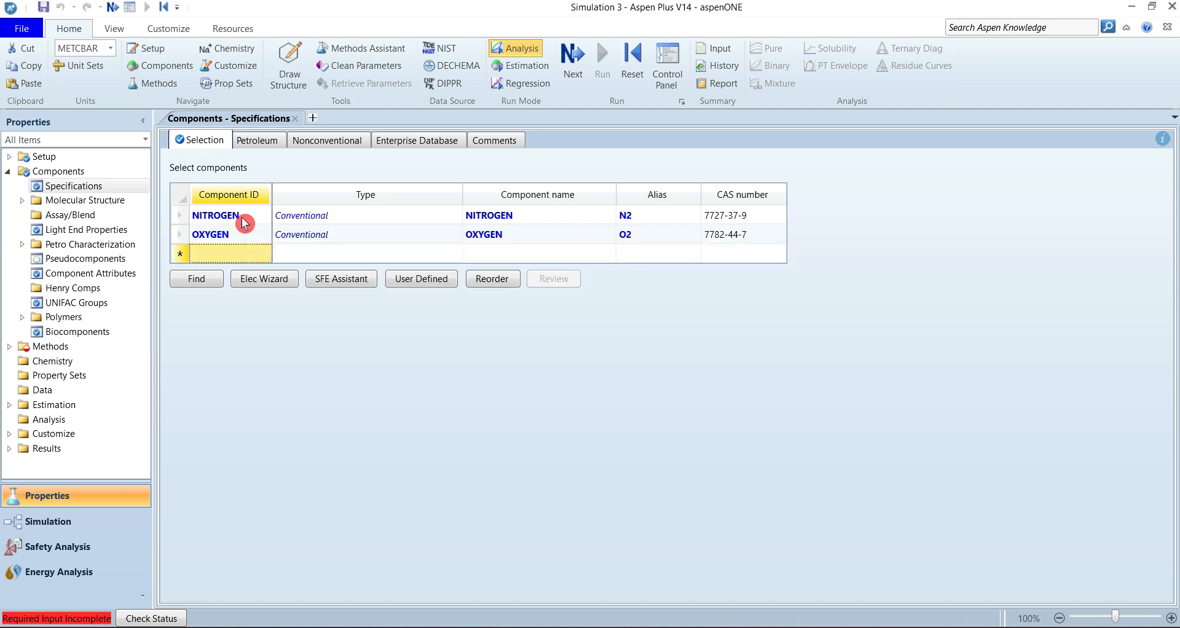
text(water)
key(Return)
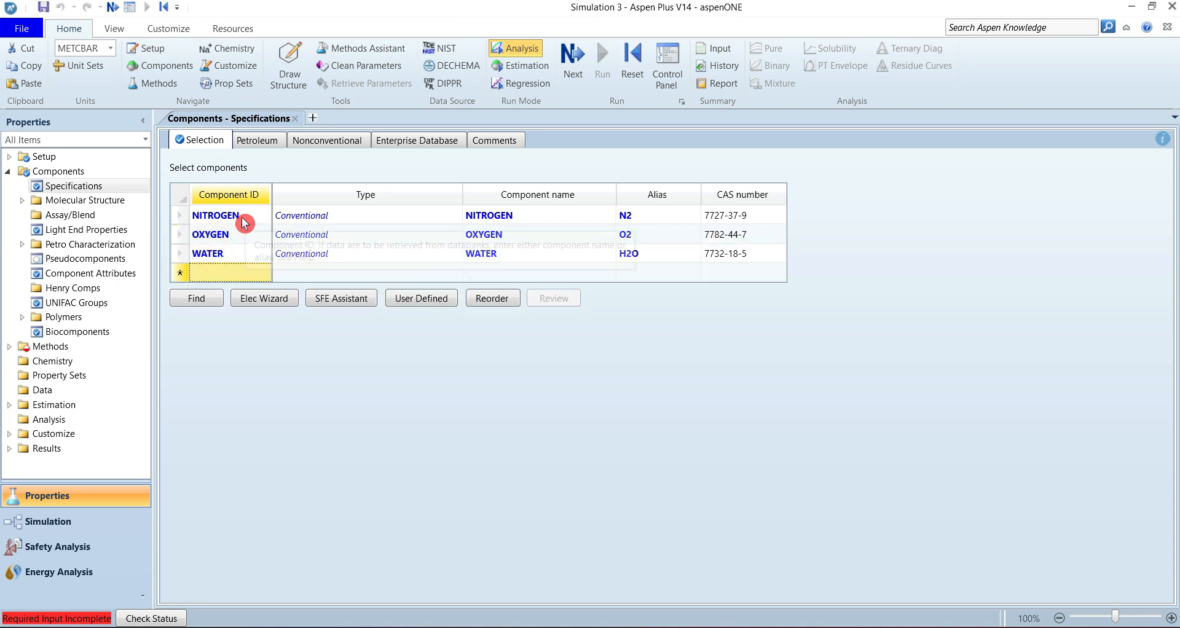
text(ARGON)
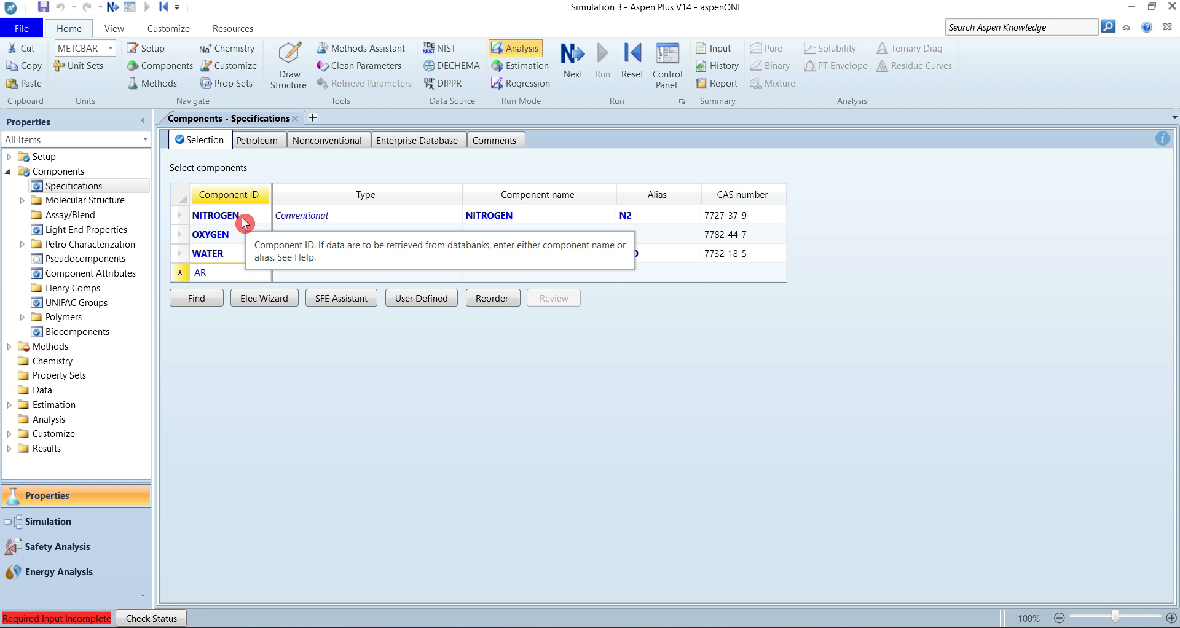
key(Return)
key(Down)
text(CO2)
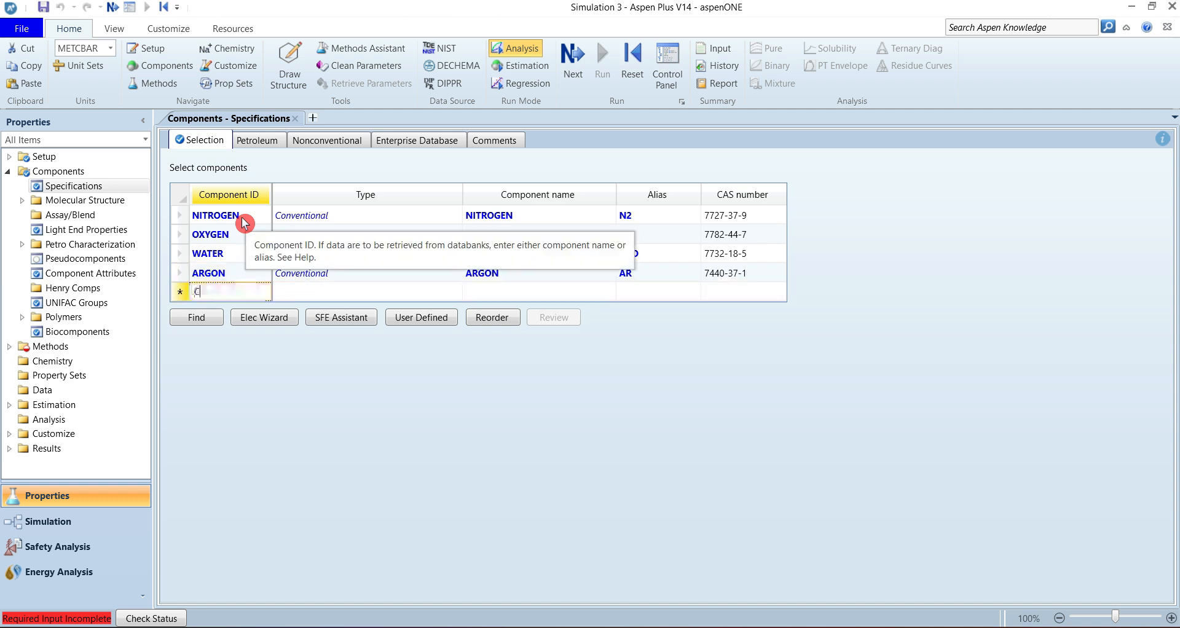
key(Return)
key(Down)
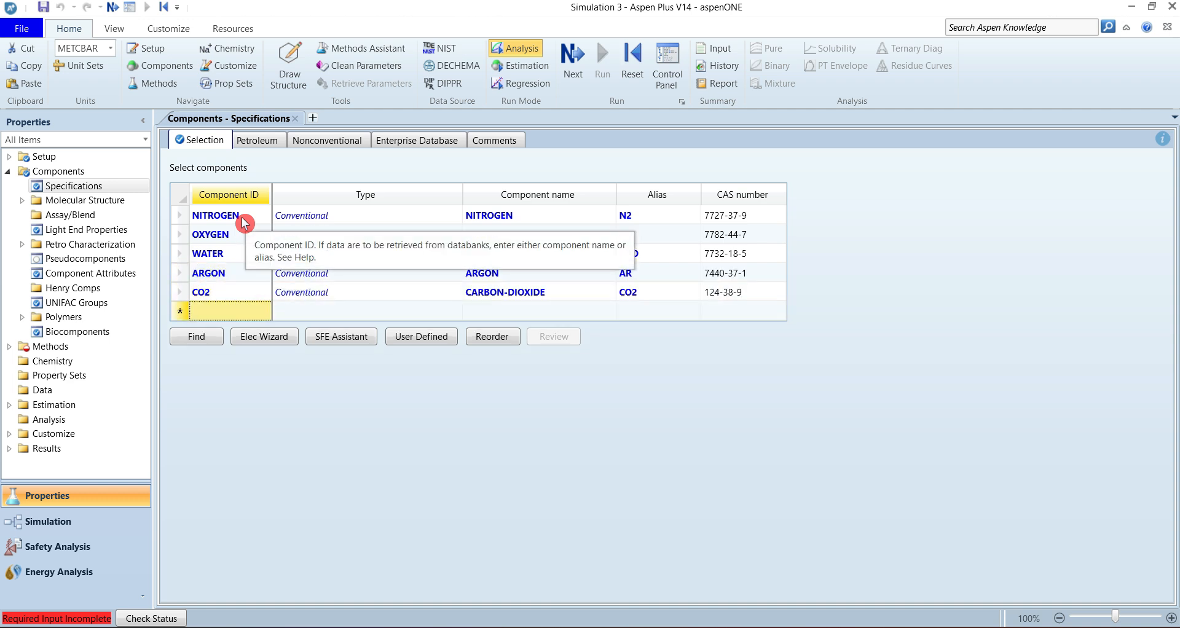
Step: Set the property method to PENG-ROB, accept the PRKBV binary interaction parameters and run the properties calculation
click(112, 10)
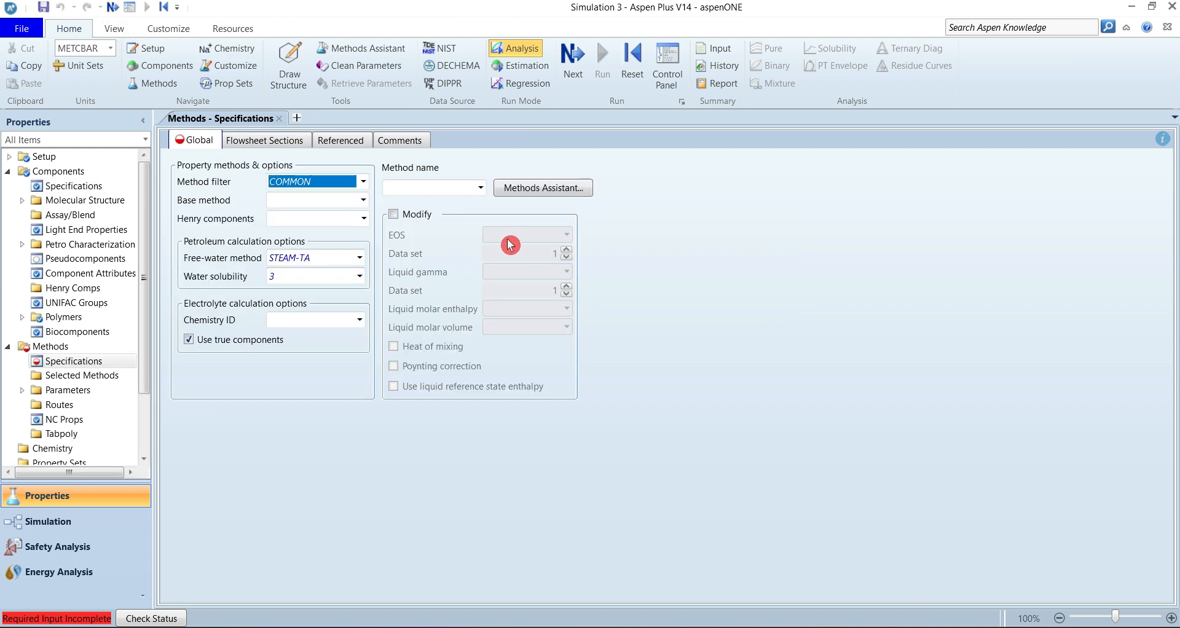
click(440, 191)
text(pe)
key(Return)
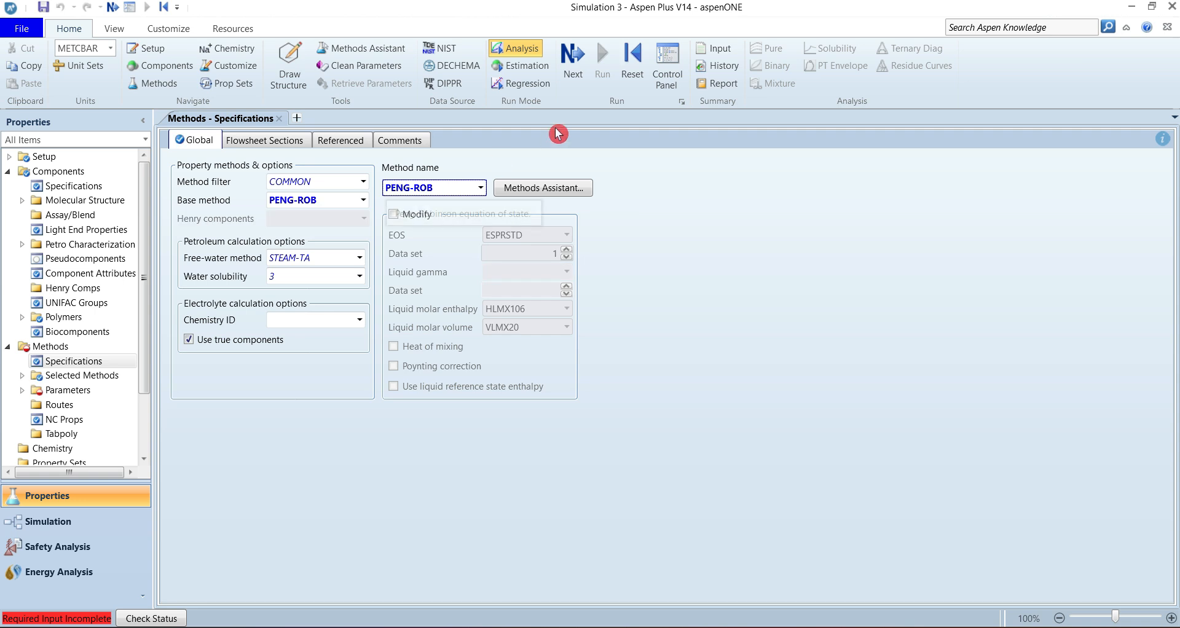
click(570, 73)
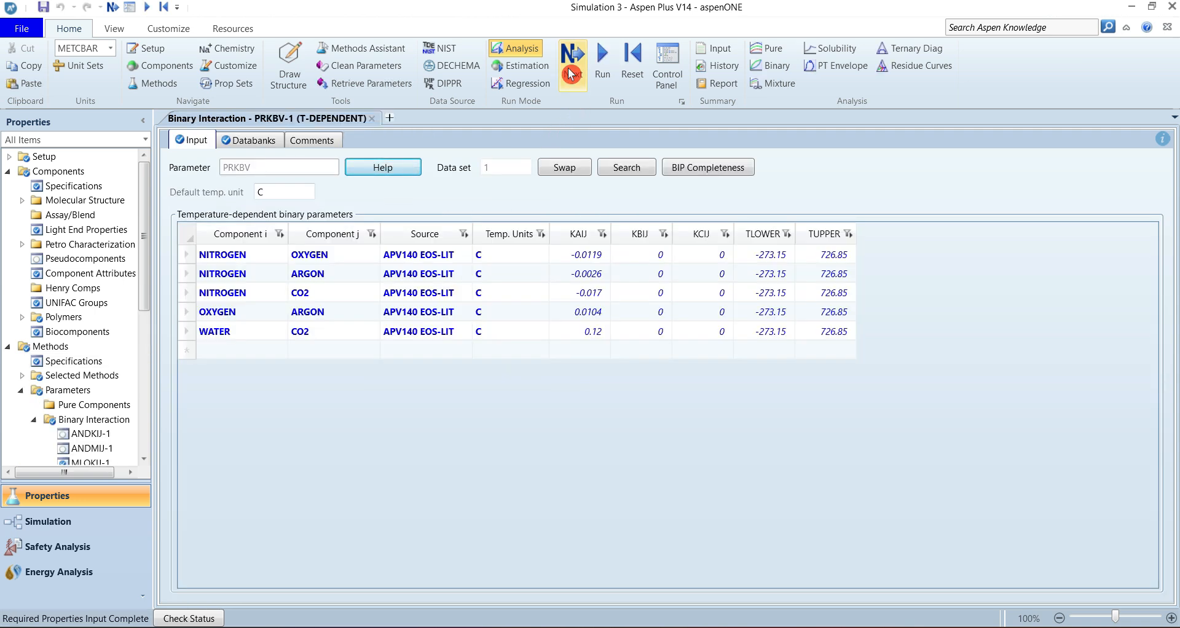
click(601, 67)
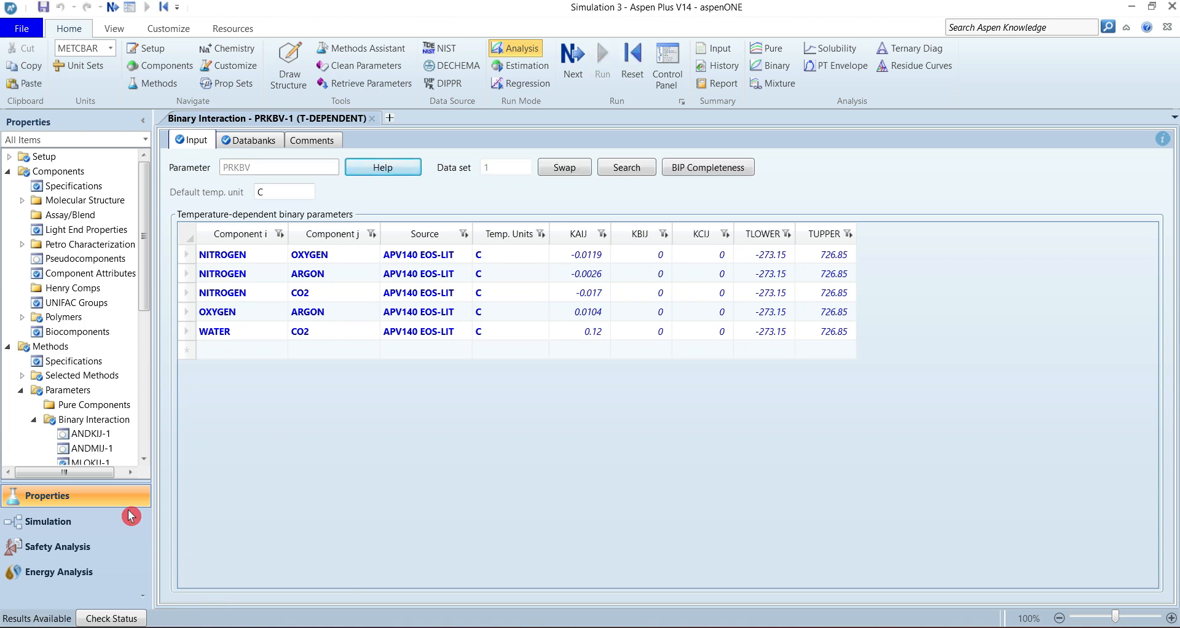
Step: Enter the simulation environment and place an MCompr multistage compressor block named MCOMP on the flowsheet
click(63, 527)
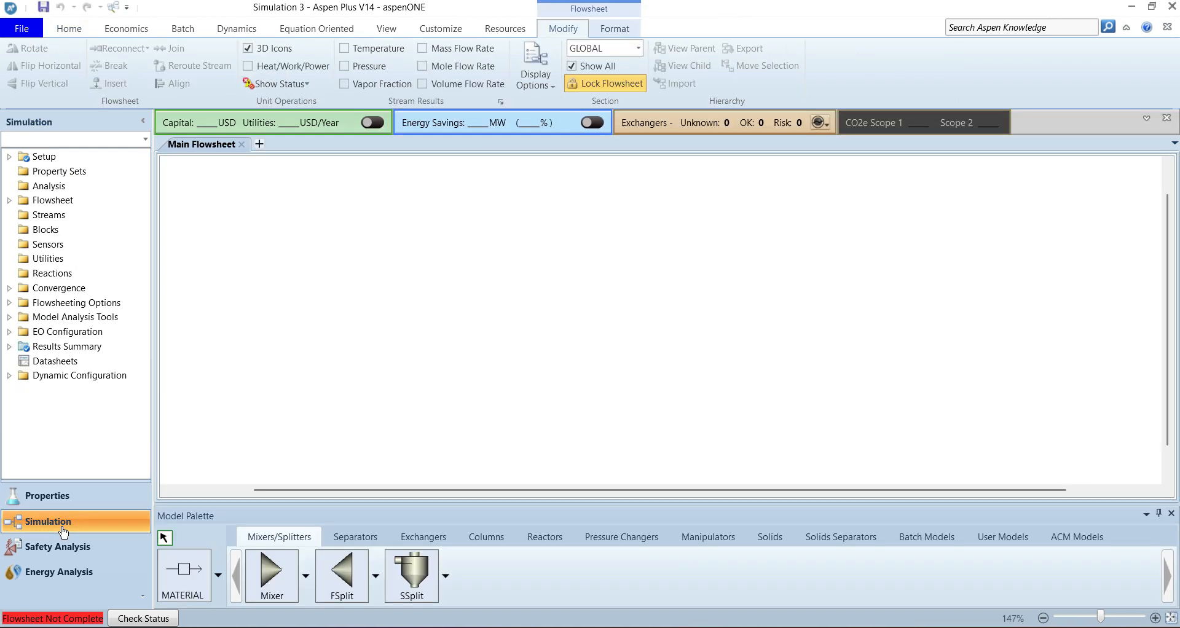
click(428, 400)
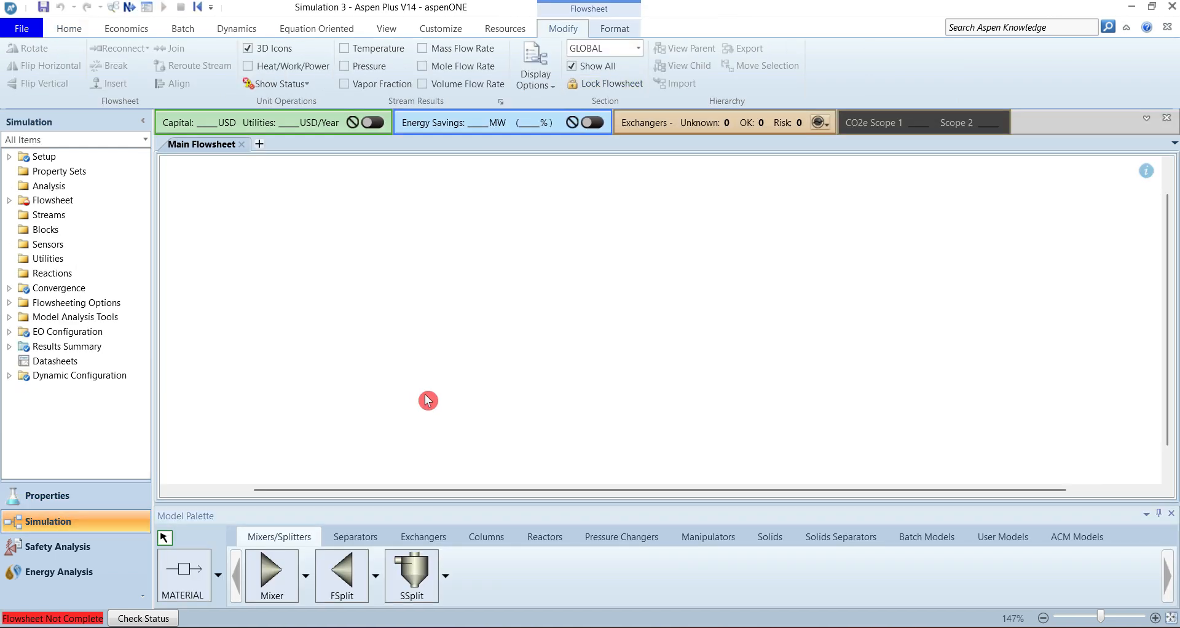
click(622, 540)
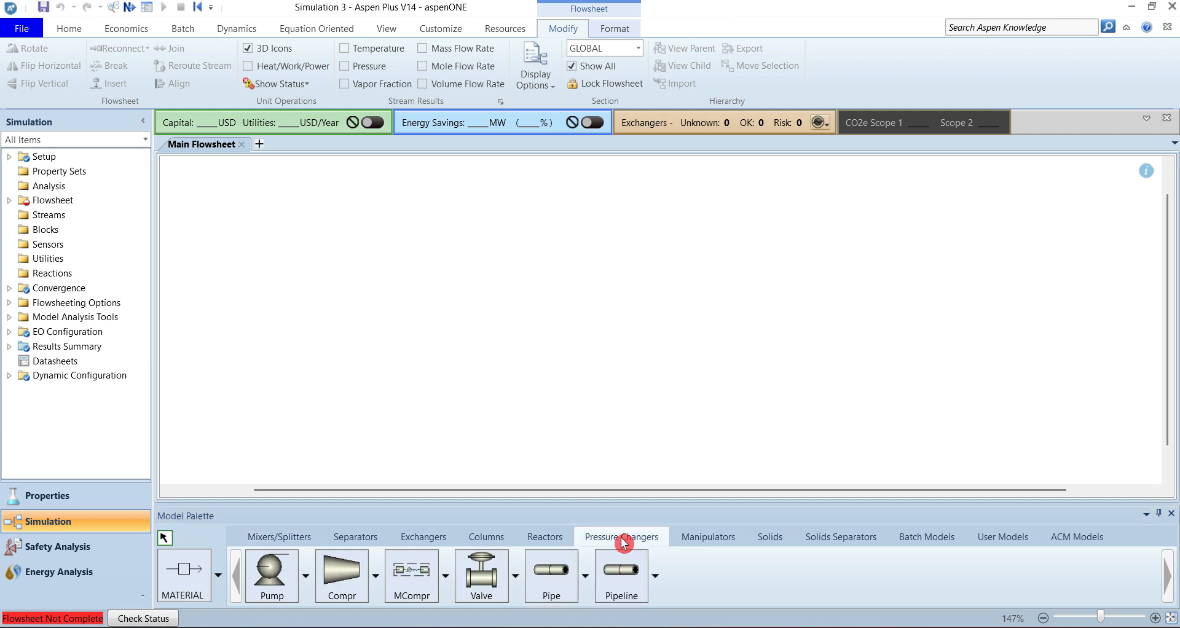
click(415, 580)
click(613, 297)
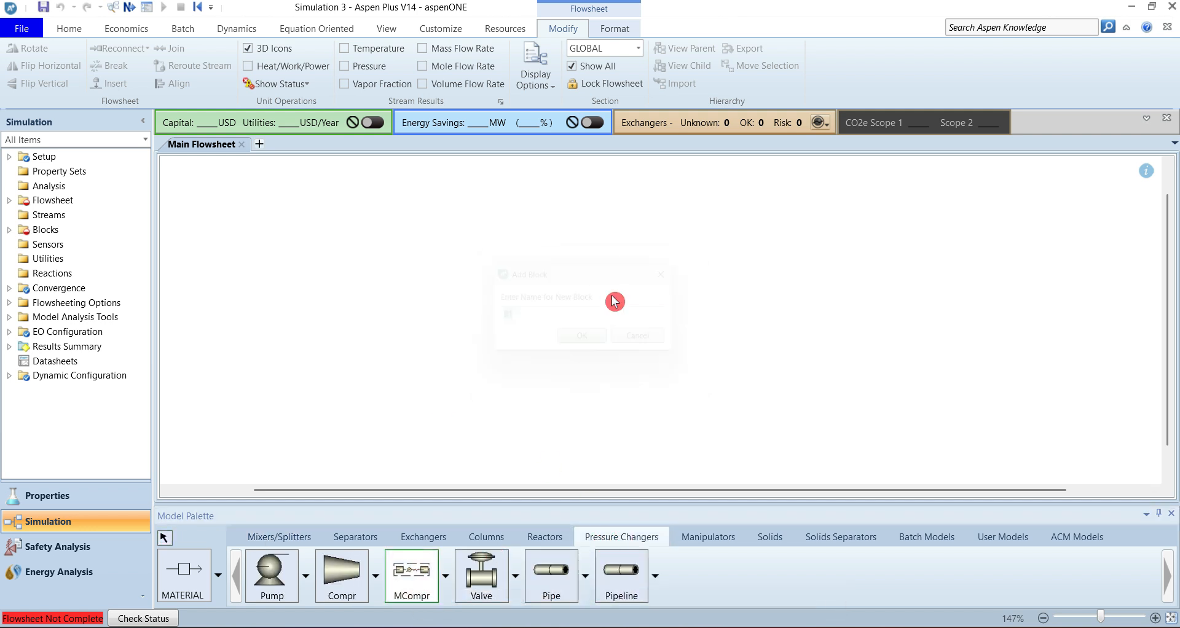
text(MCOMP)
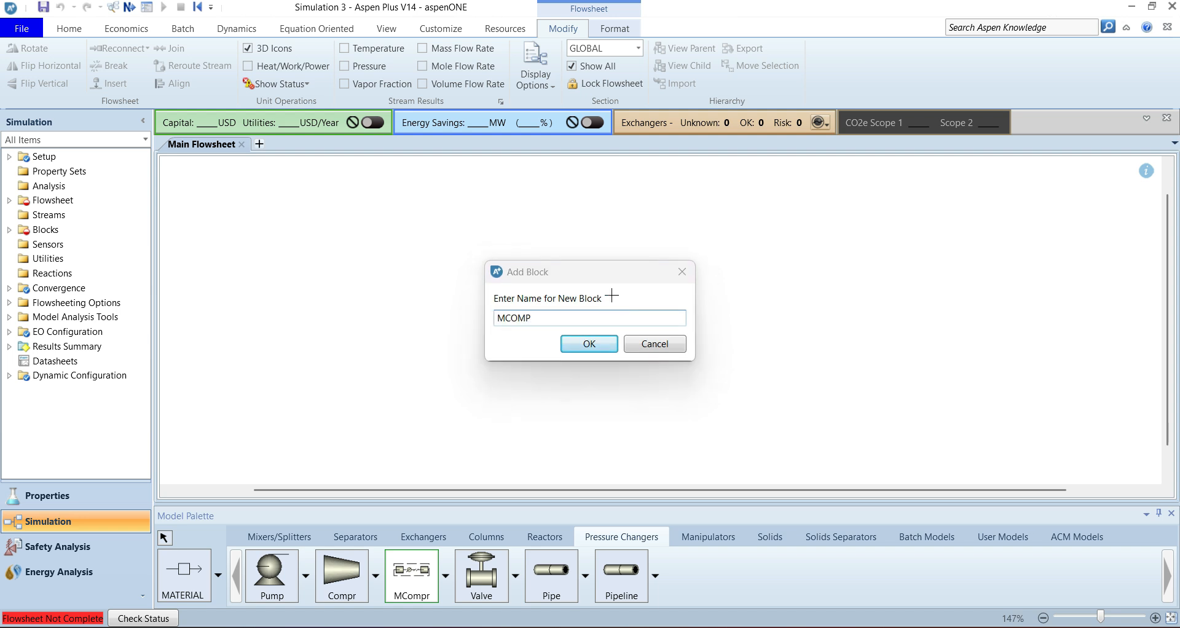
key(Return)
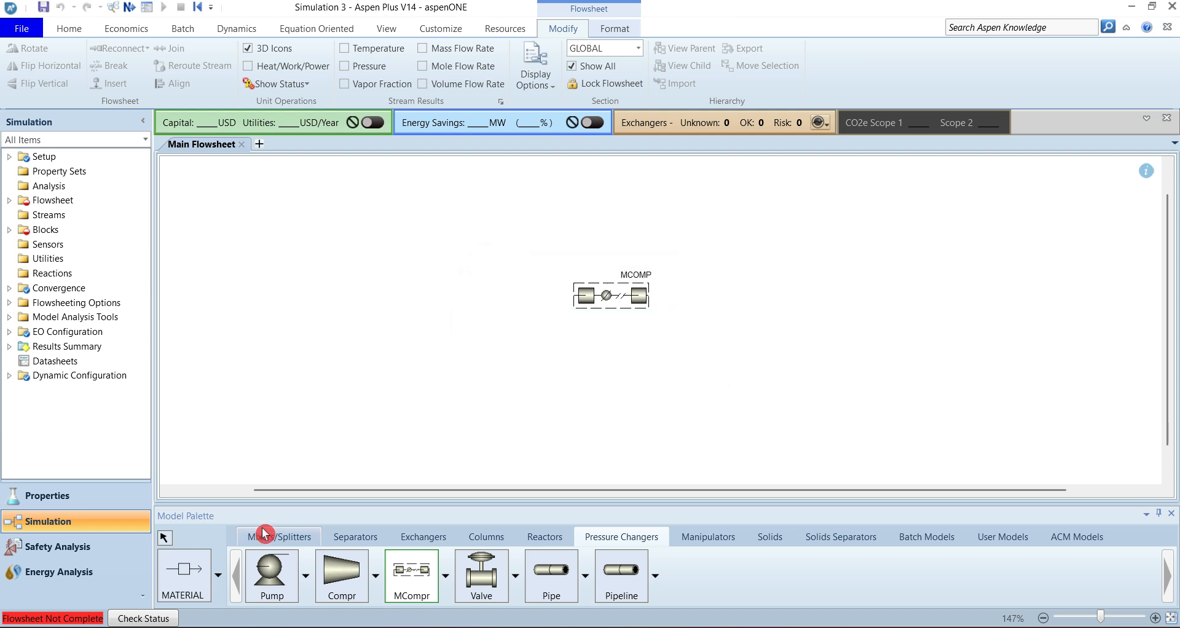
Step: Connect a feed material stream named INLET and a product material stream named DISCHARG to the MCOMP block
click(186, 573)
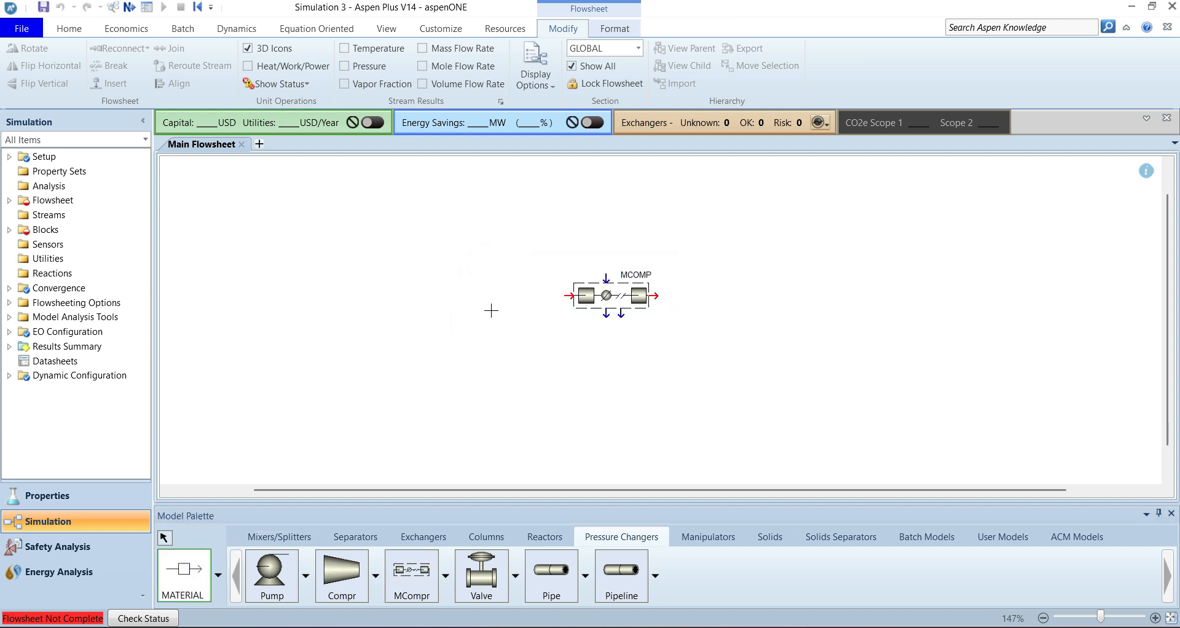
click(568, 296)
click(361, 301)
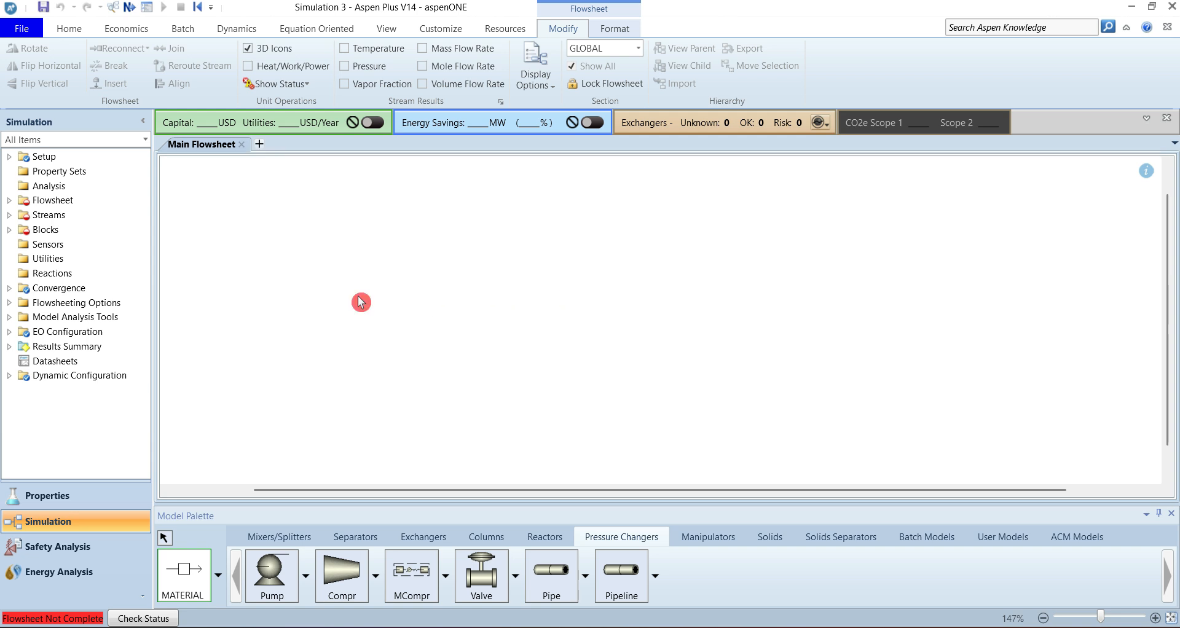
text(INLET)
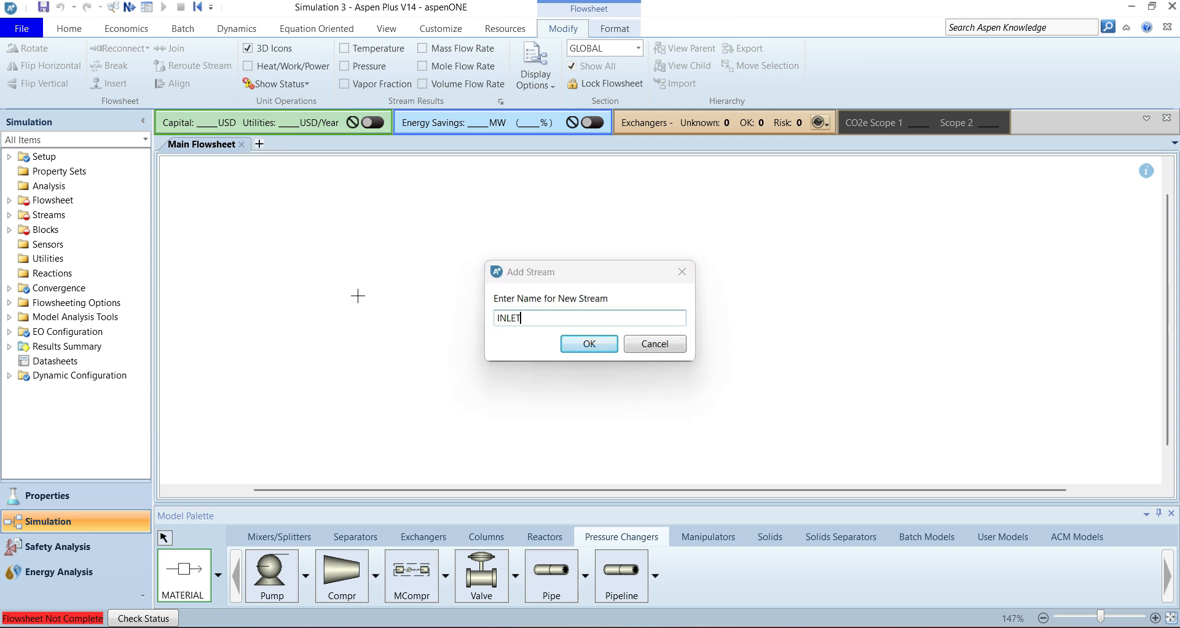
key(Return)
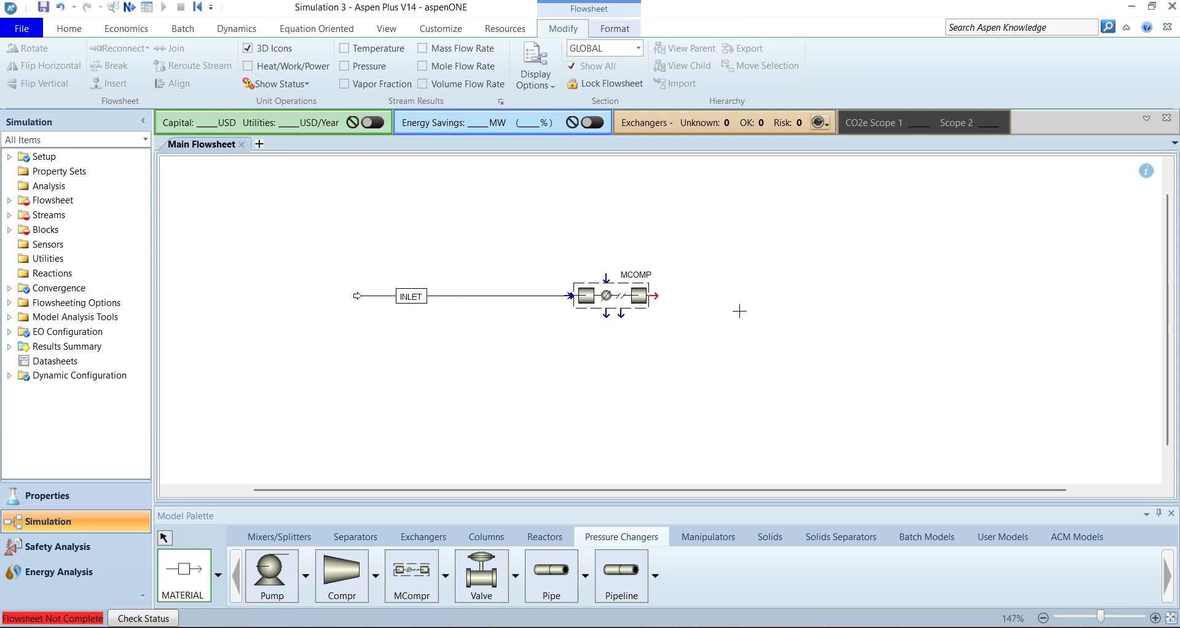
click(655, 296)
click(826, 300)
text(DISCHARG)
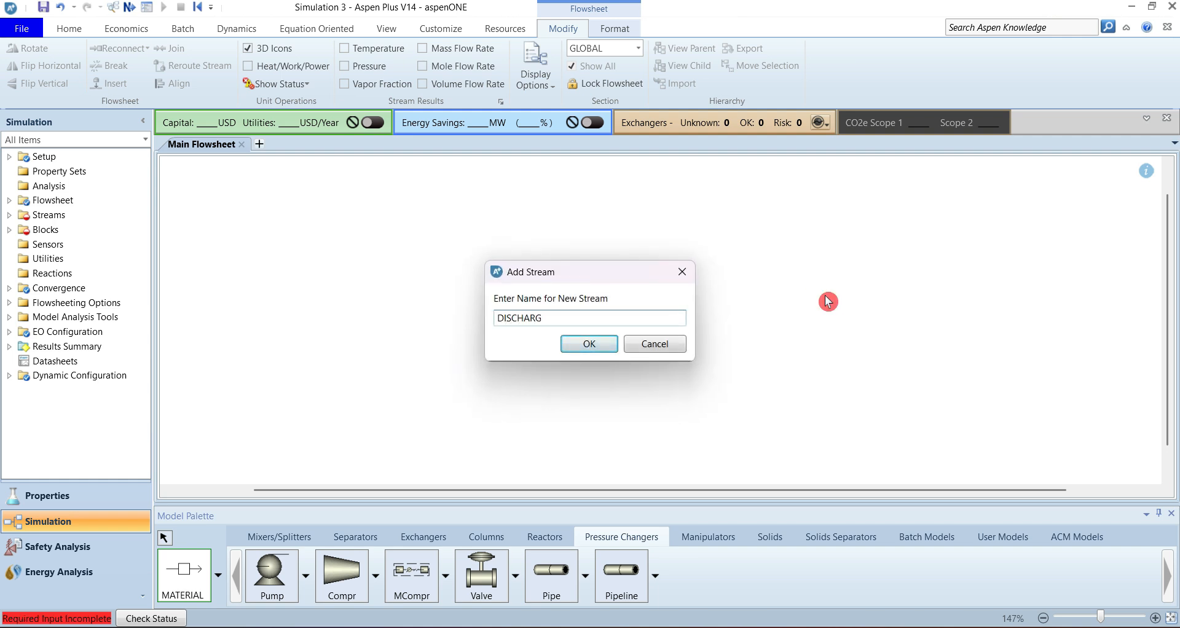
key(Return)
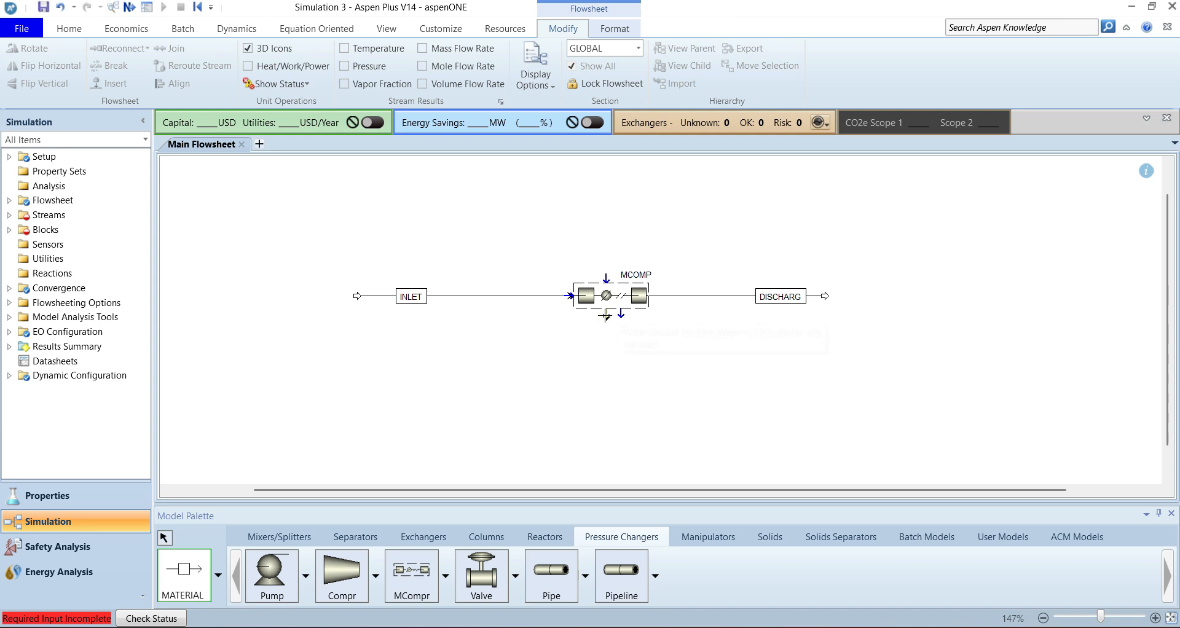
Step: Draw three additional outlet material streams from the underside of the MCOMP block, named KW1, KW2 and KW3
click(605, 315)
click(575, 396)
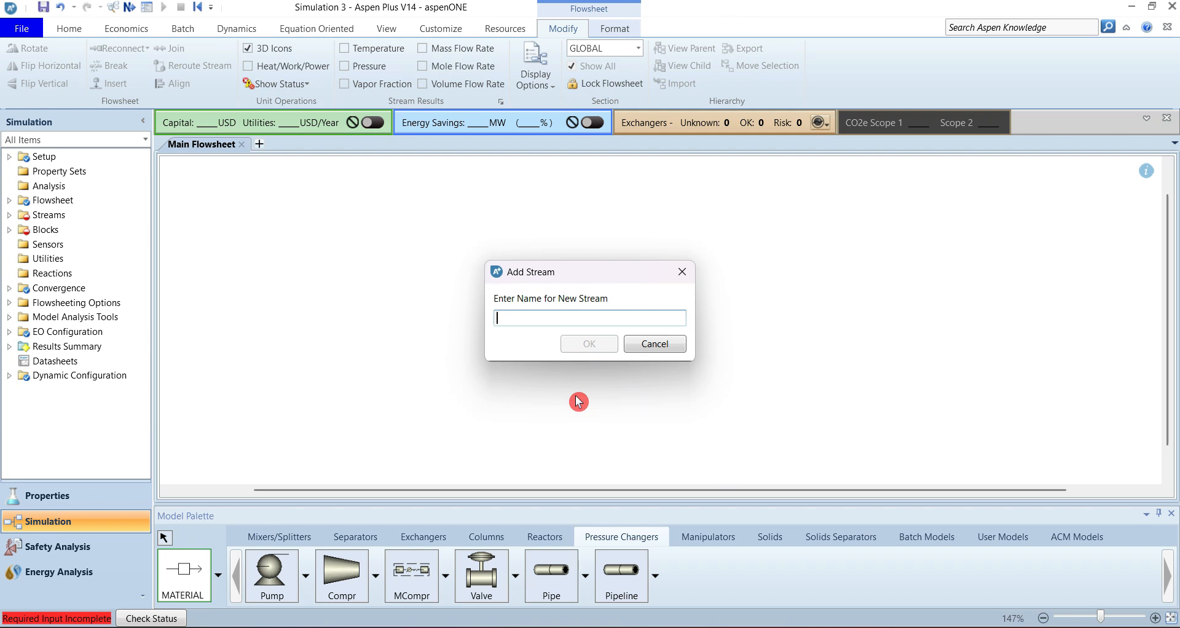
text(KW1)
key(Return)
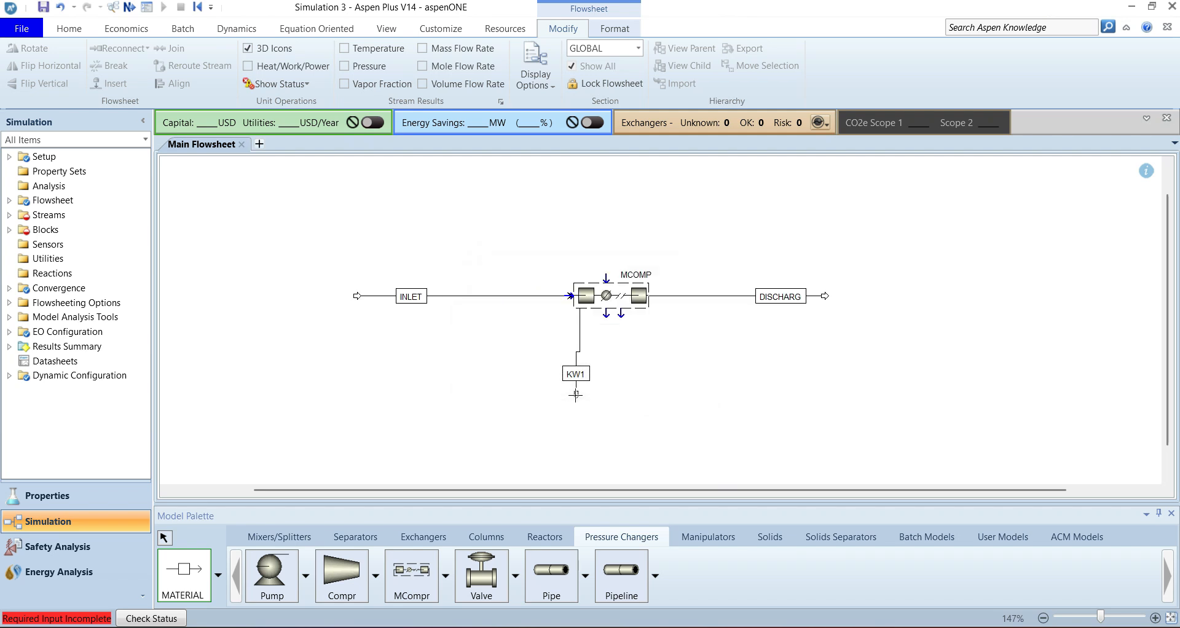
click(606, 316)
click(606, 398)
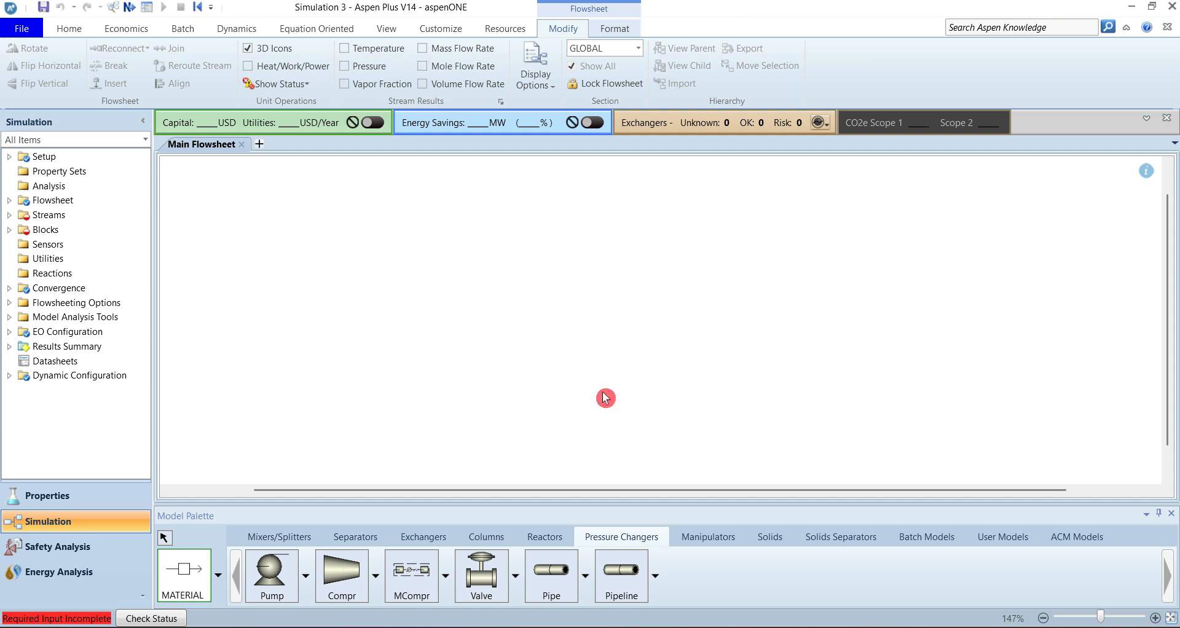
text(KW2)
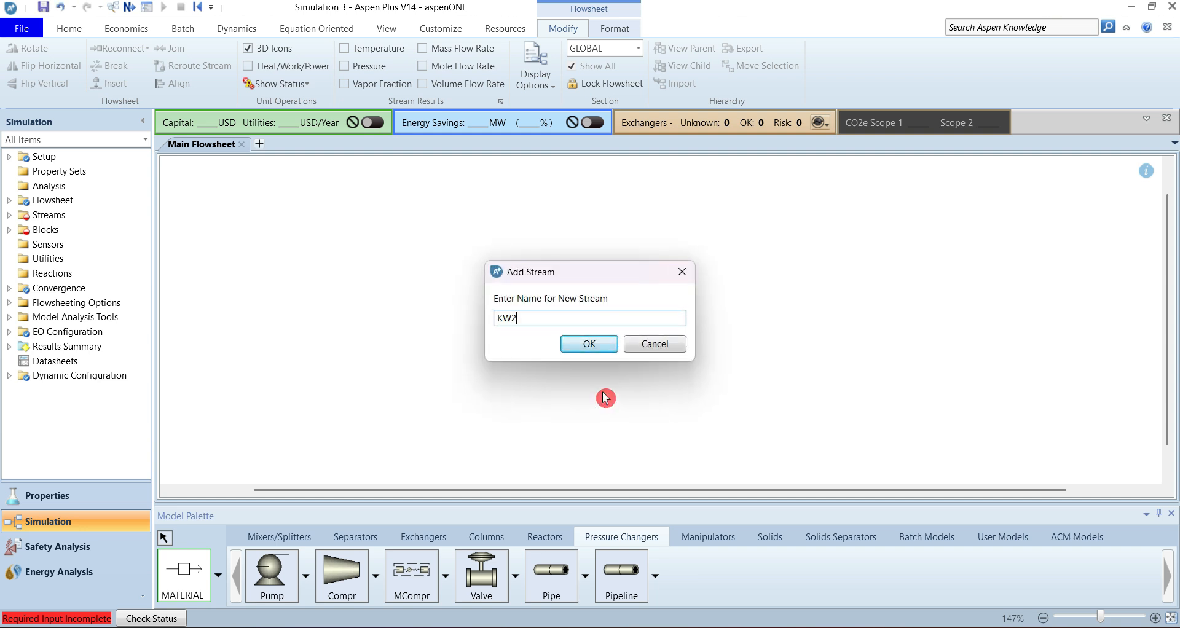
key(Return)
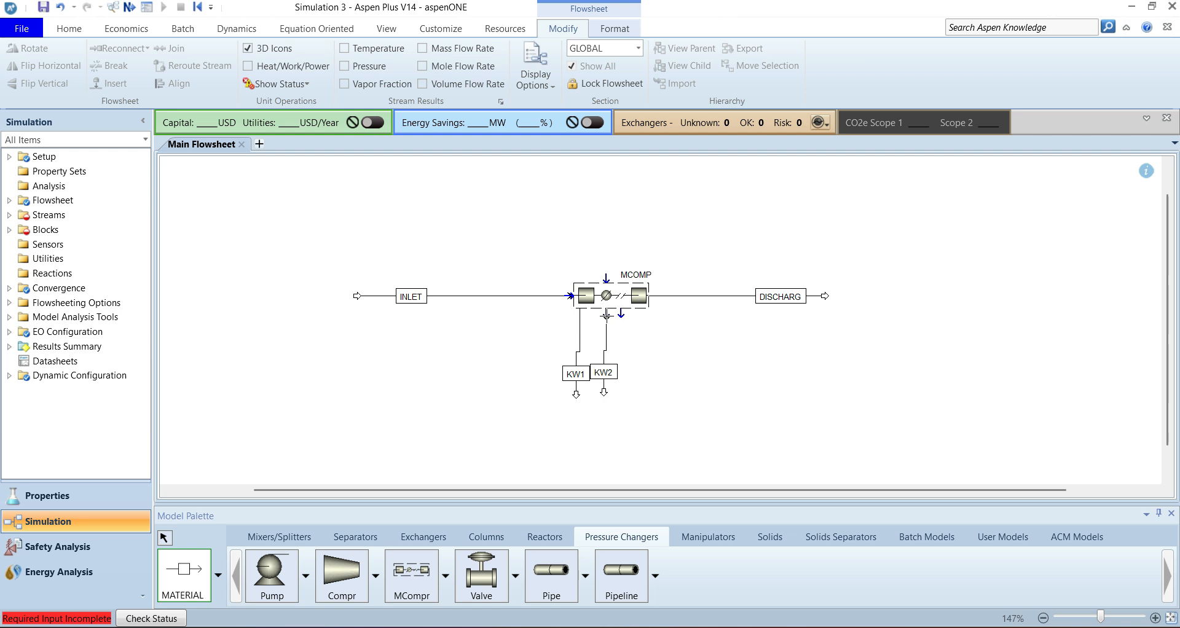
click(643, 317)
click(647, 398)
text(KW3)
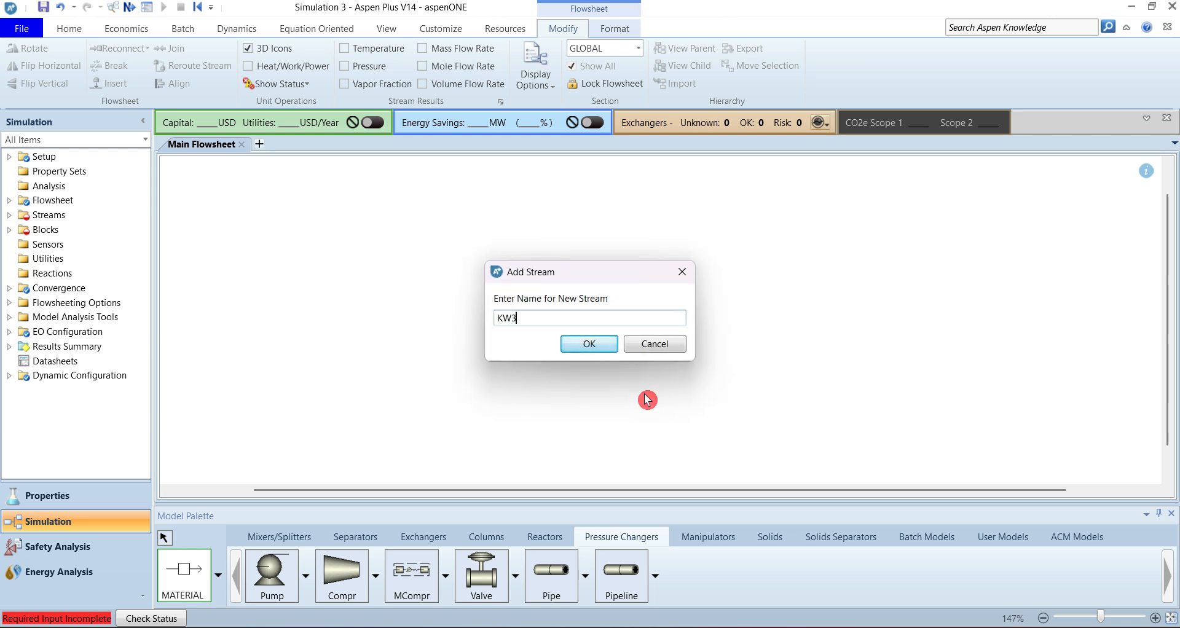
key(Return)
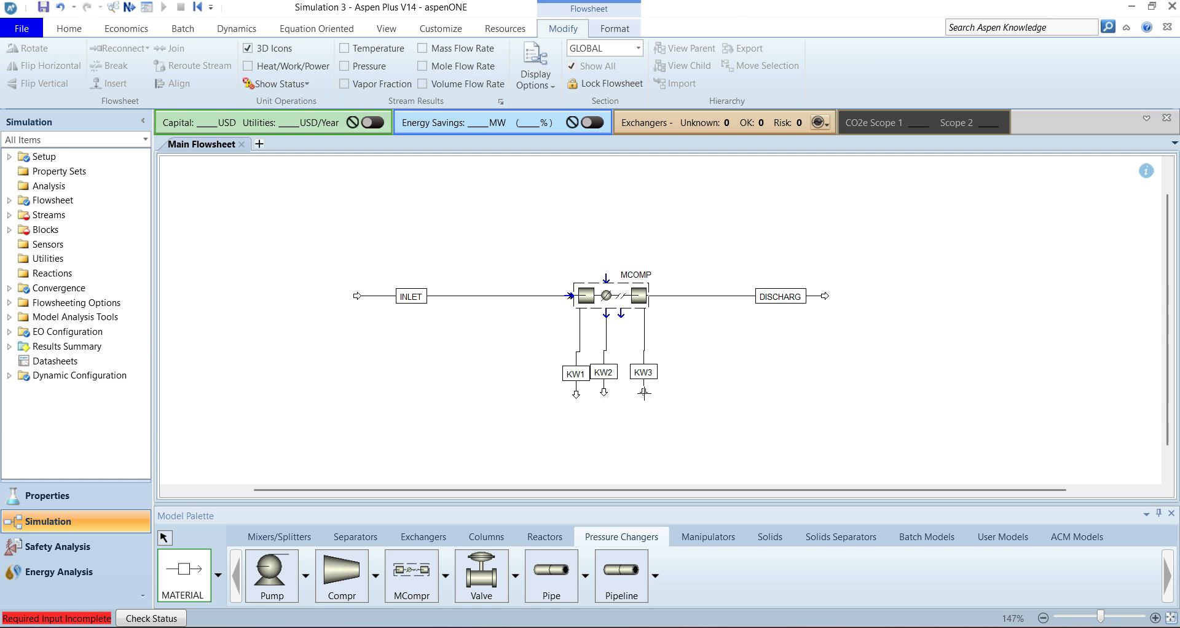
key(Escape)
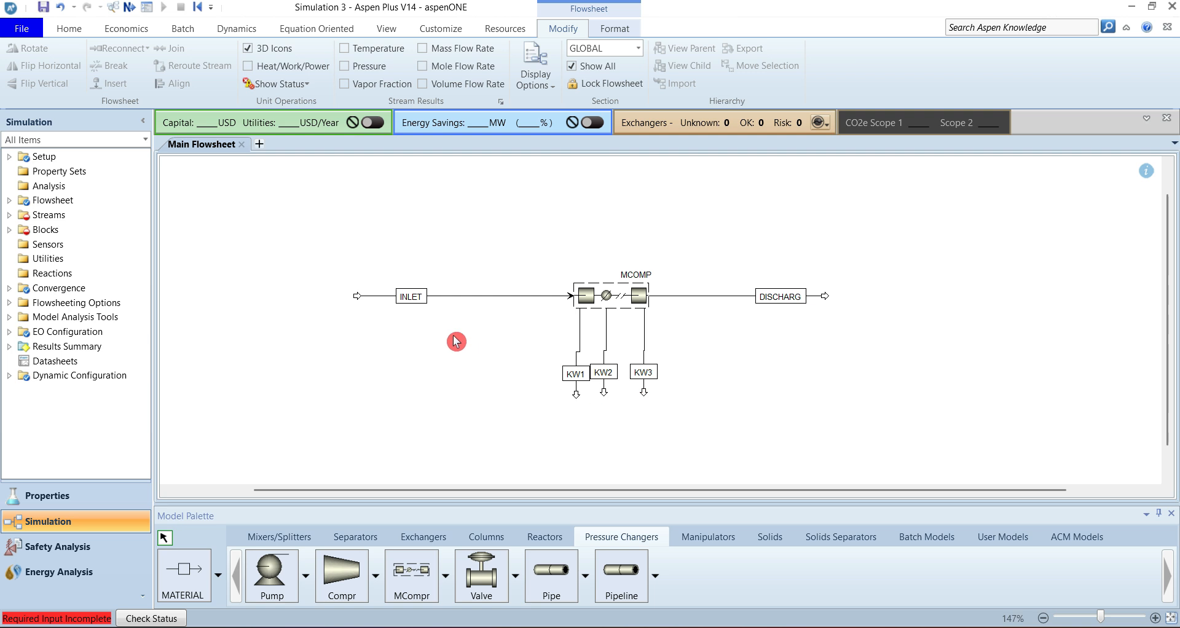
Step: Set the INLET stream's temperature to 25 C and its pressure to 1 bar
click(453, 303)
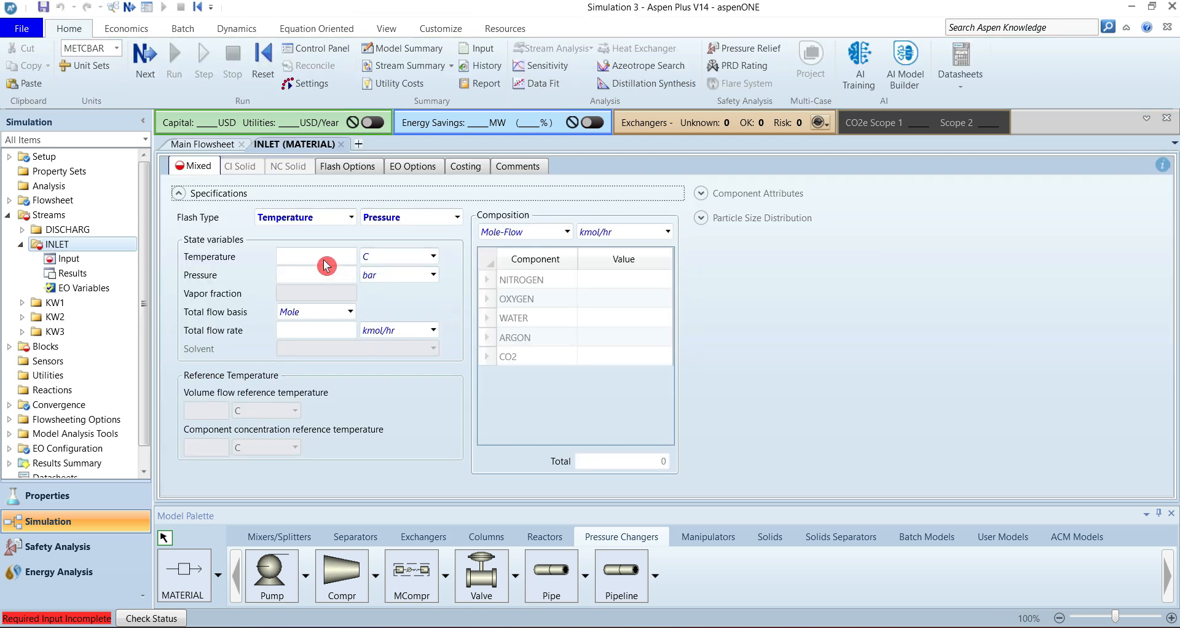
click(324, 258)
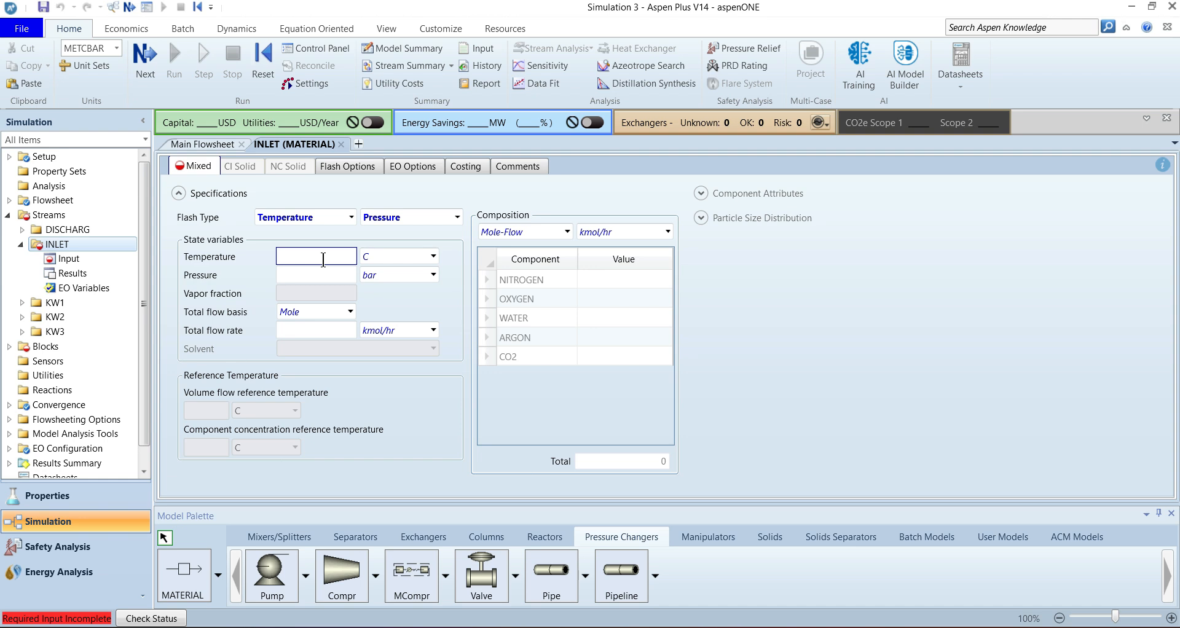
text(25)
click(314, 280)
text(1)
Step: Switch the INLET stream's composition basis to Mole-Frac
click(623, 277)
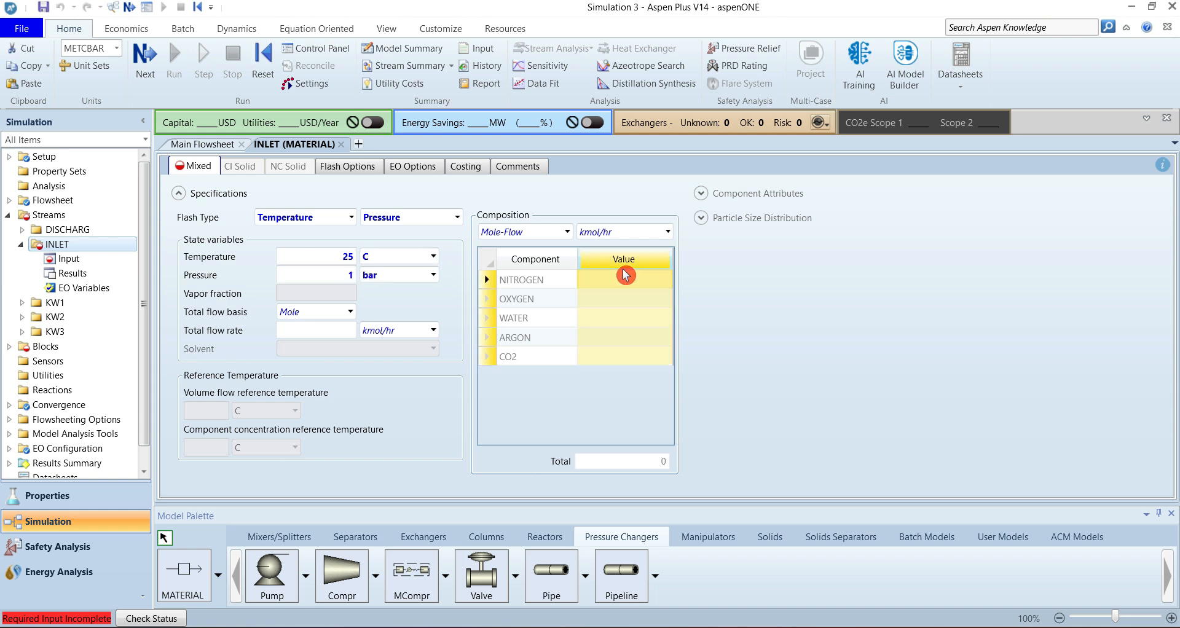
click(566, 232)
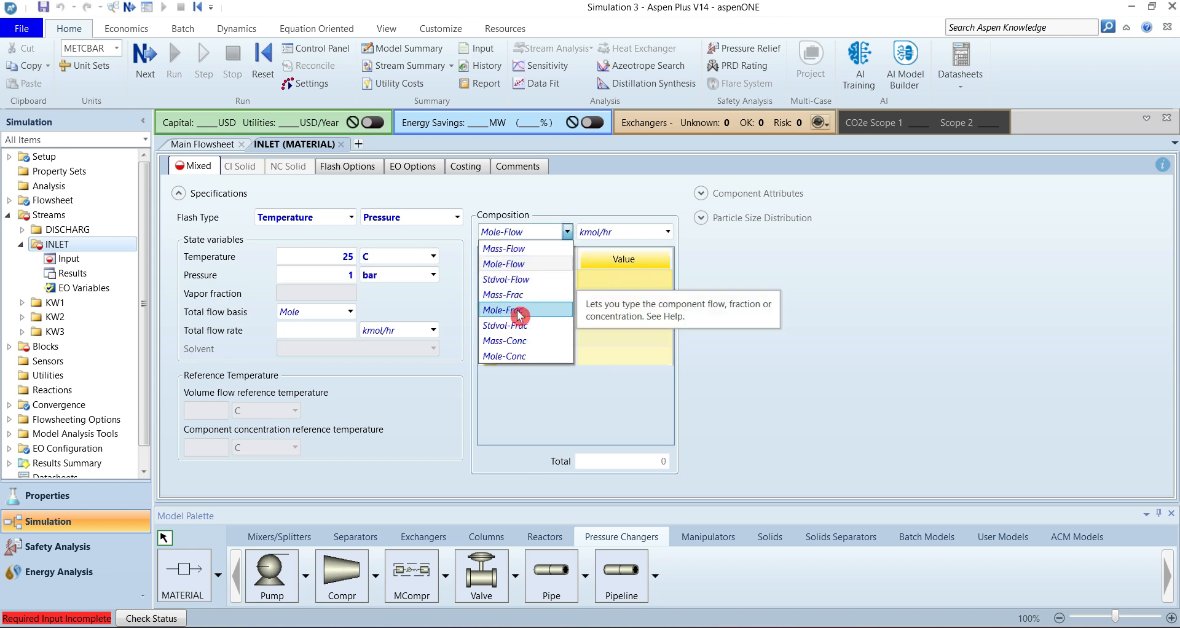
click(518, 310)
click(642, 285)
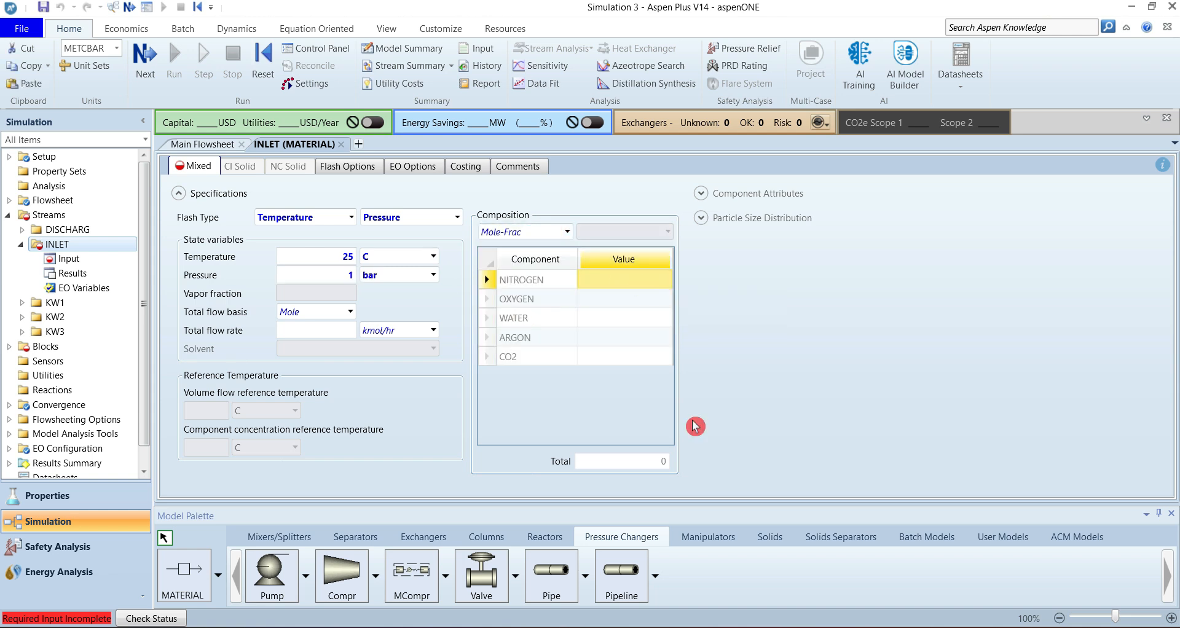
Step: Switch to the Word problem statement and place it side by side with Aspen Plus, showing the air composition
click(792, 588)
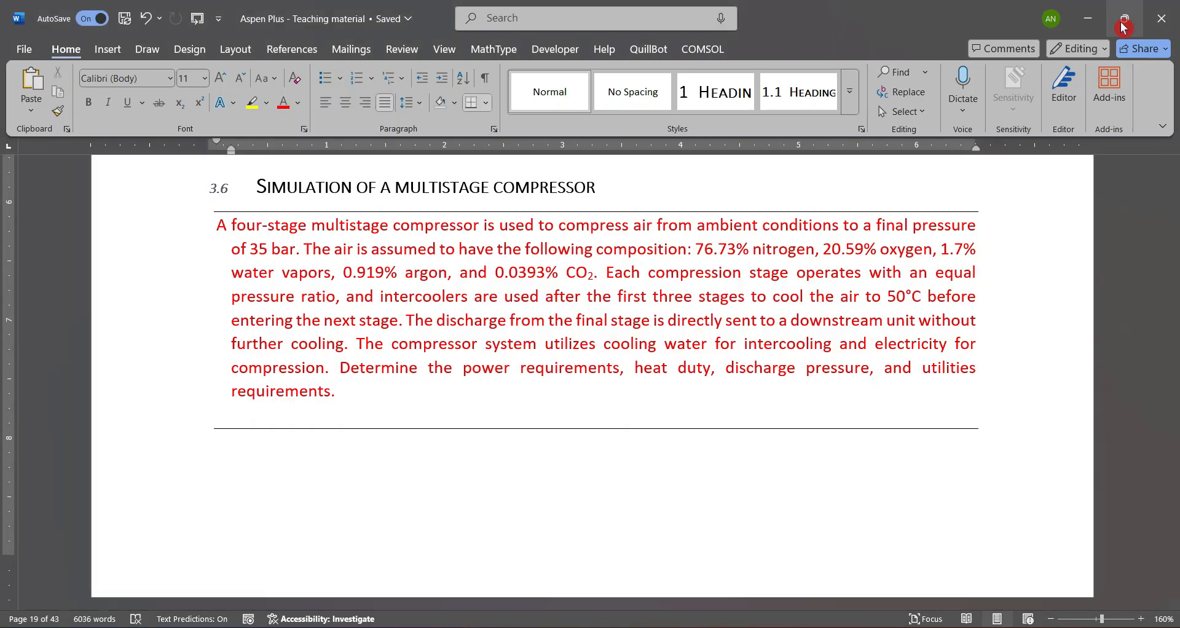
mouse_move(1124, 18)
click(1031, 52)
click(885, 314)
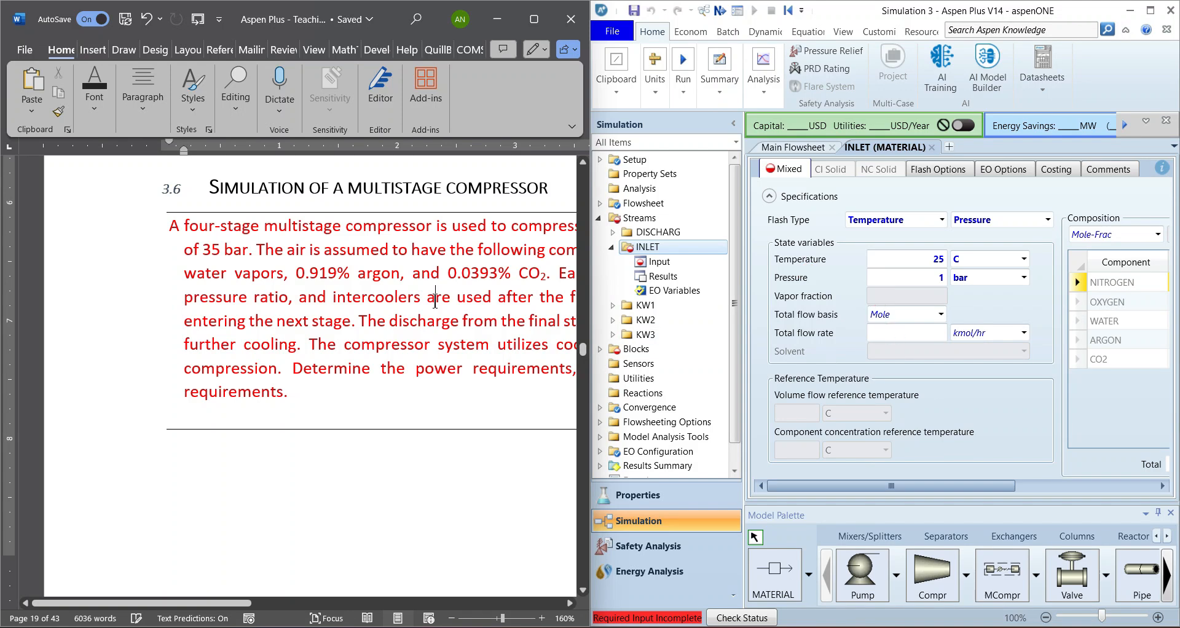
scroll(435, 299, right, 3)
click(853, 319)
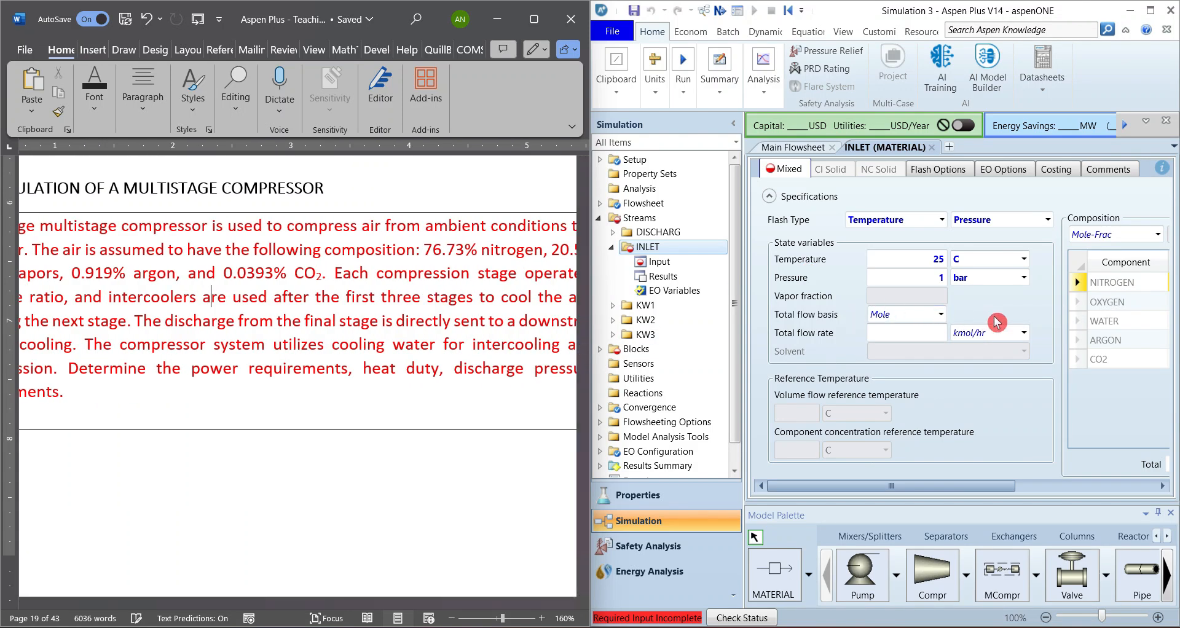
Step: Set the nitrogen mole fraction of the INLET stream to 0.7673
click(998, 501)
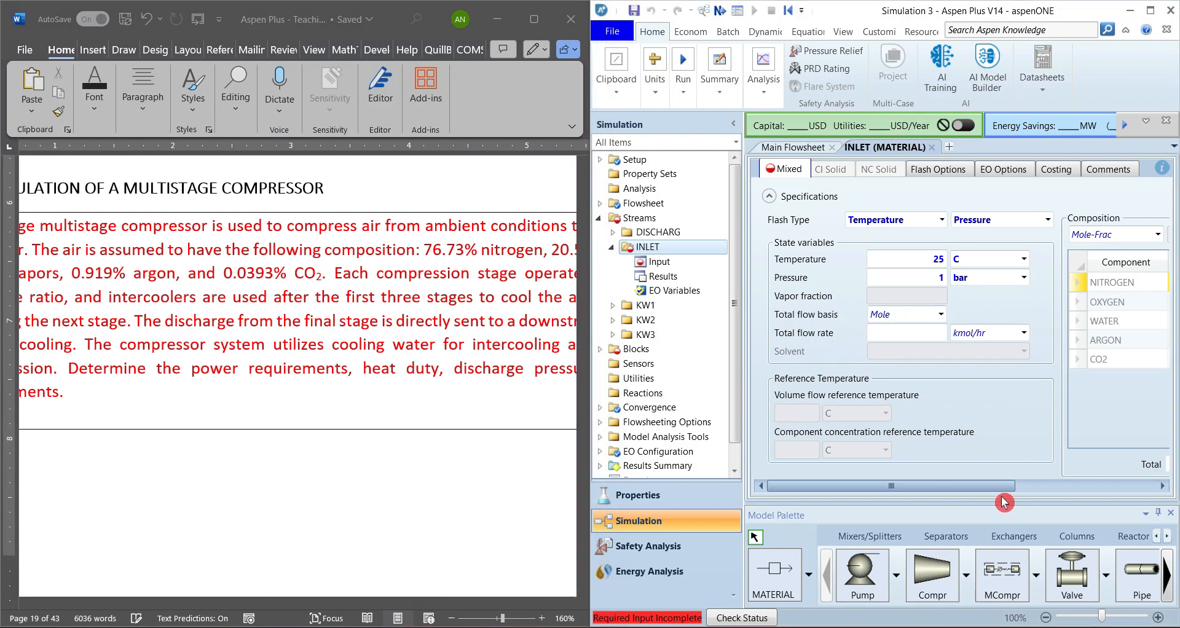
drag(979, 489, 1093, 492)
click(1015, 282)
text(0.)
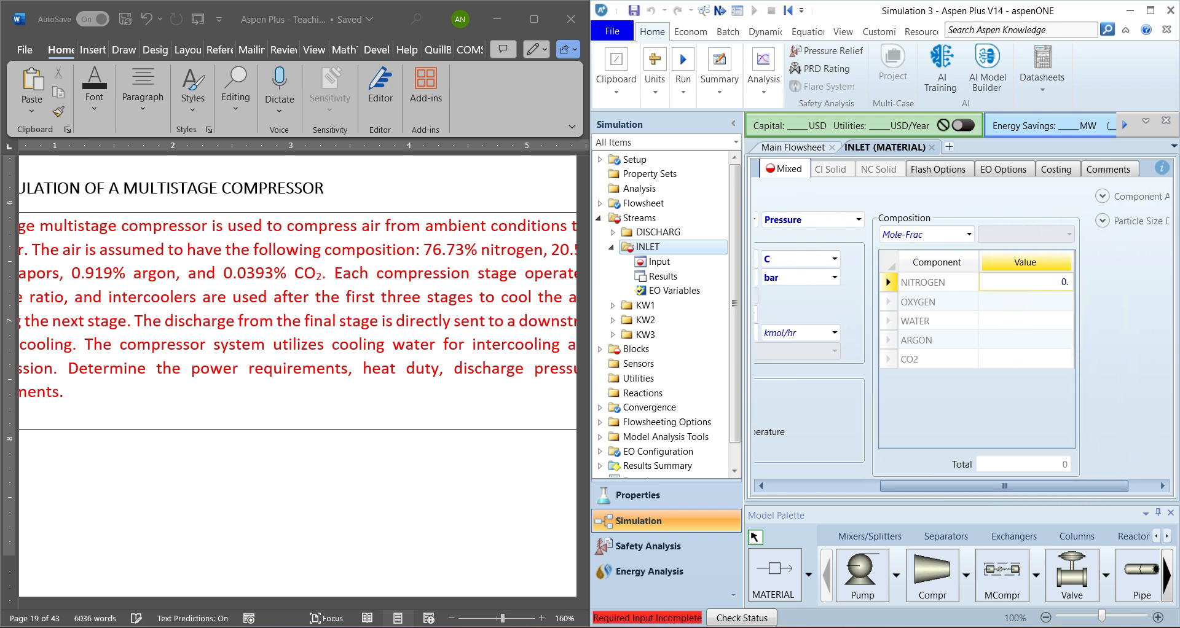
text(7673)
key(Return)
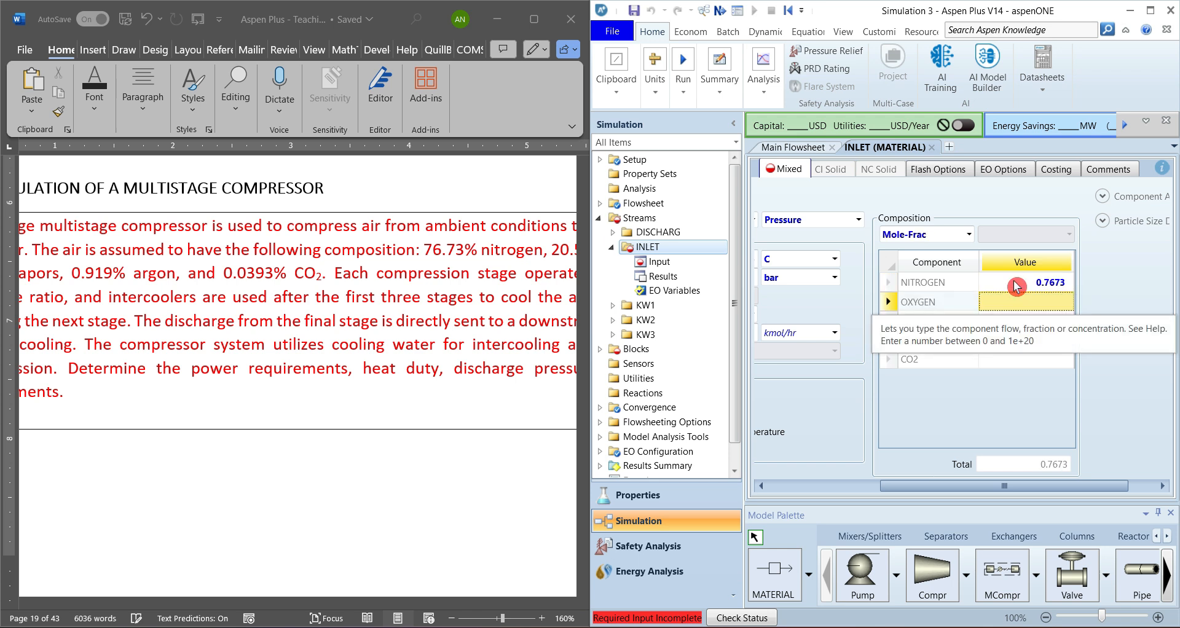
Step: Check the oxygen percentage in the problem statement and set the INLET stream's oxygen mole fraction to 0.2059
click(502, 311)
scroll(511, 312, right, 3)
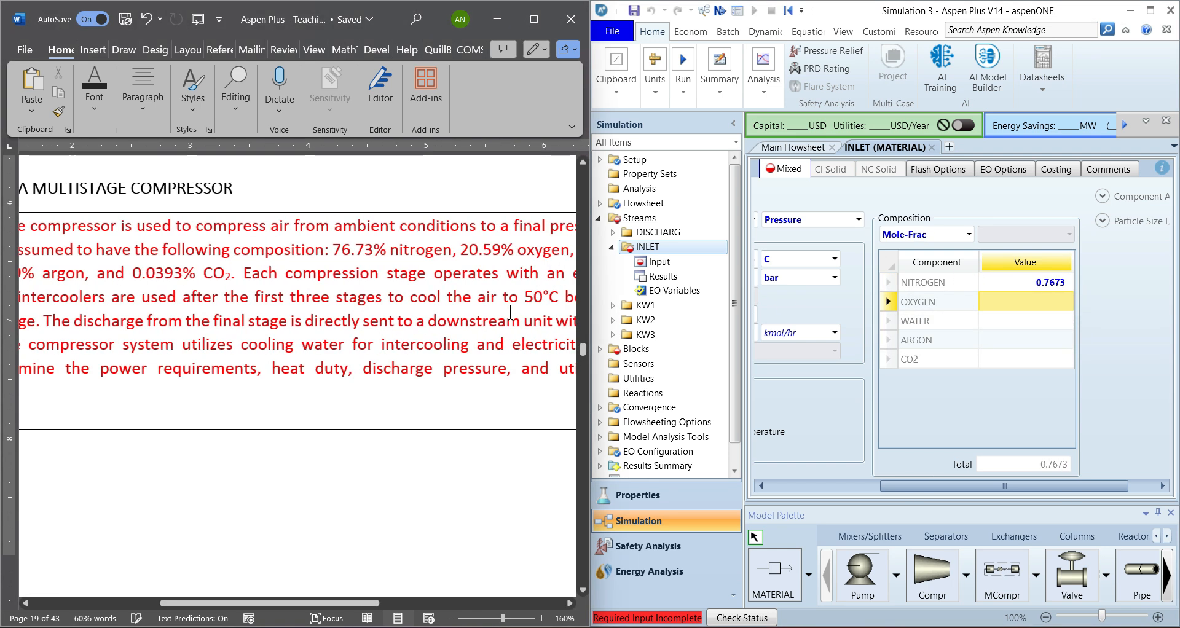
scroll(510, 312, right, 1)
click(1015, 302)
click(1017, 302)
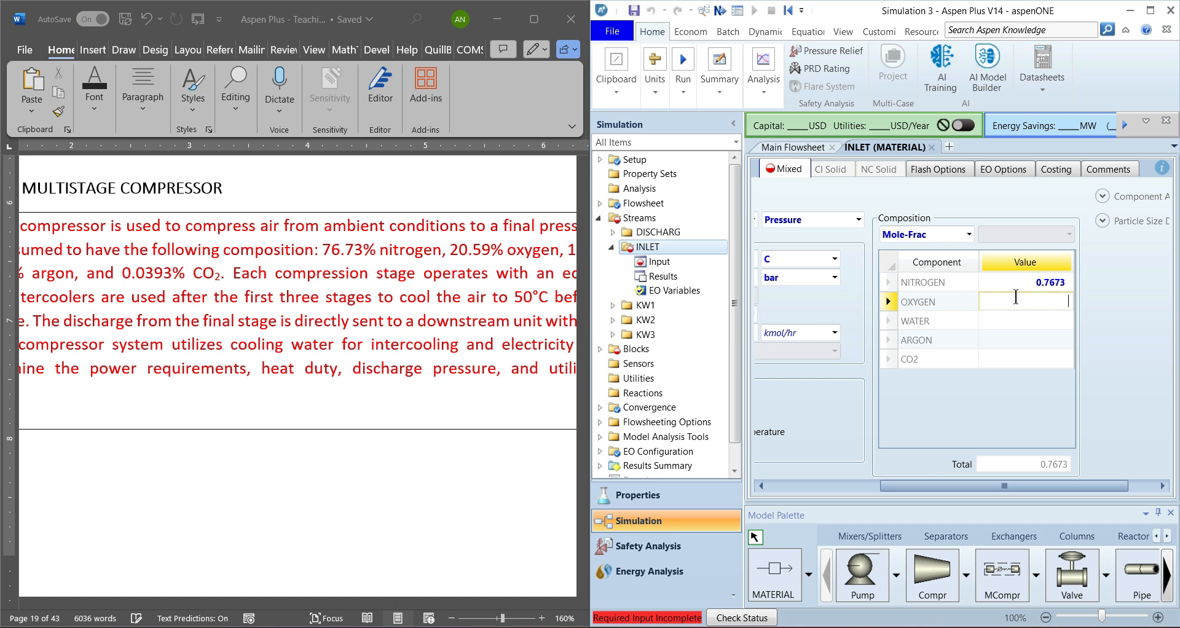
text(0.2059)
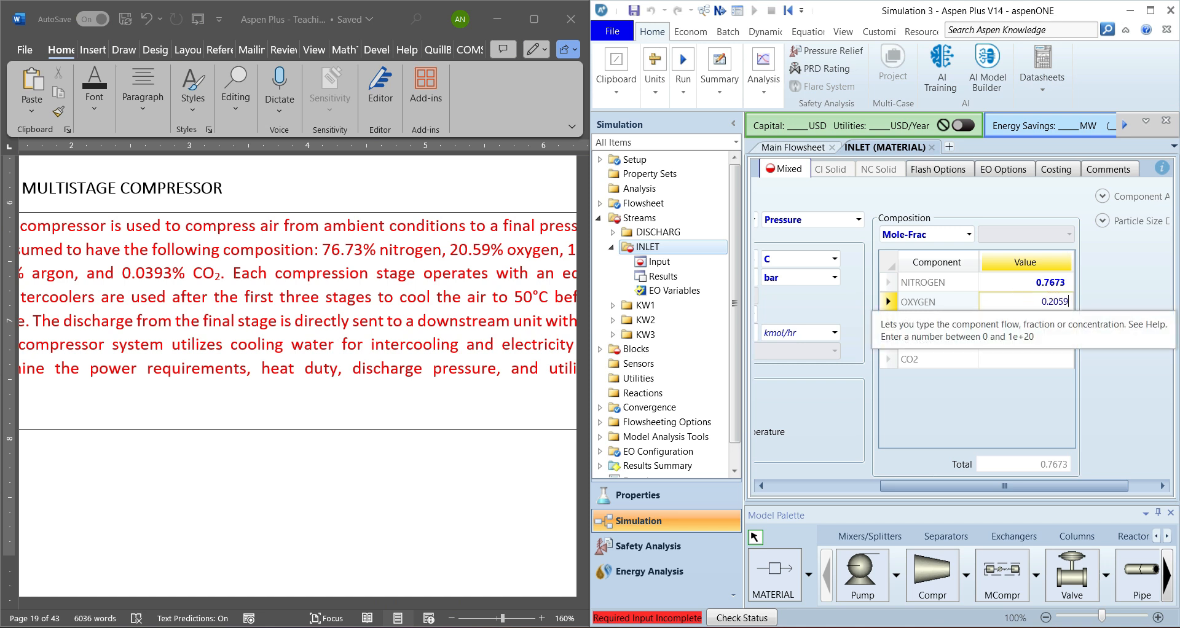
key(Return)
Step: Check the water vapor percentage in the problem statement and set the INLET stream's water mole fraction to 0.017
click(525, 270)
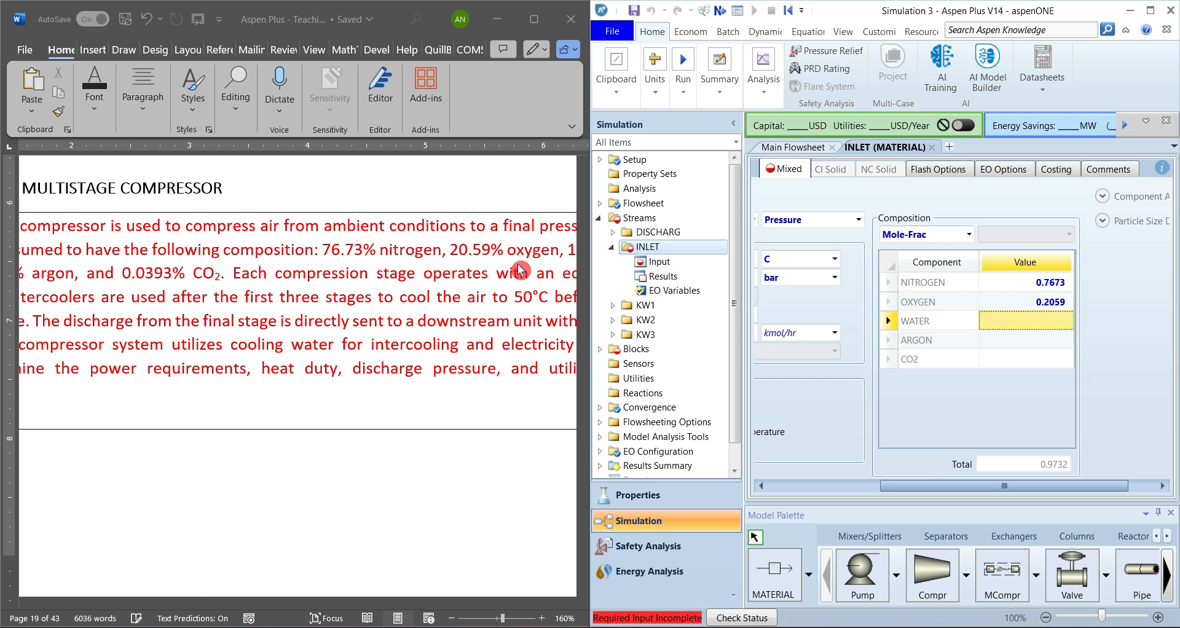
scroll(516, 267, right, 5)
scroll(515, 265, left, 5)
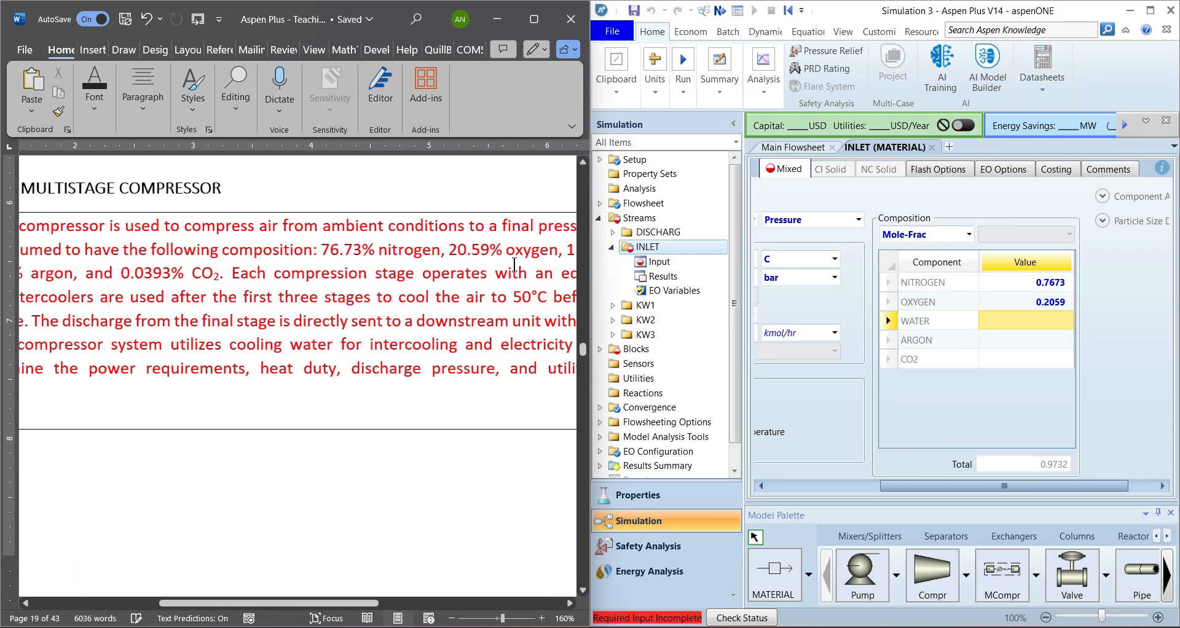
click(1043, 326)
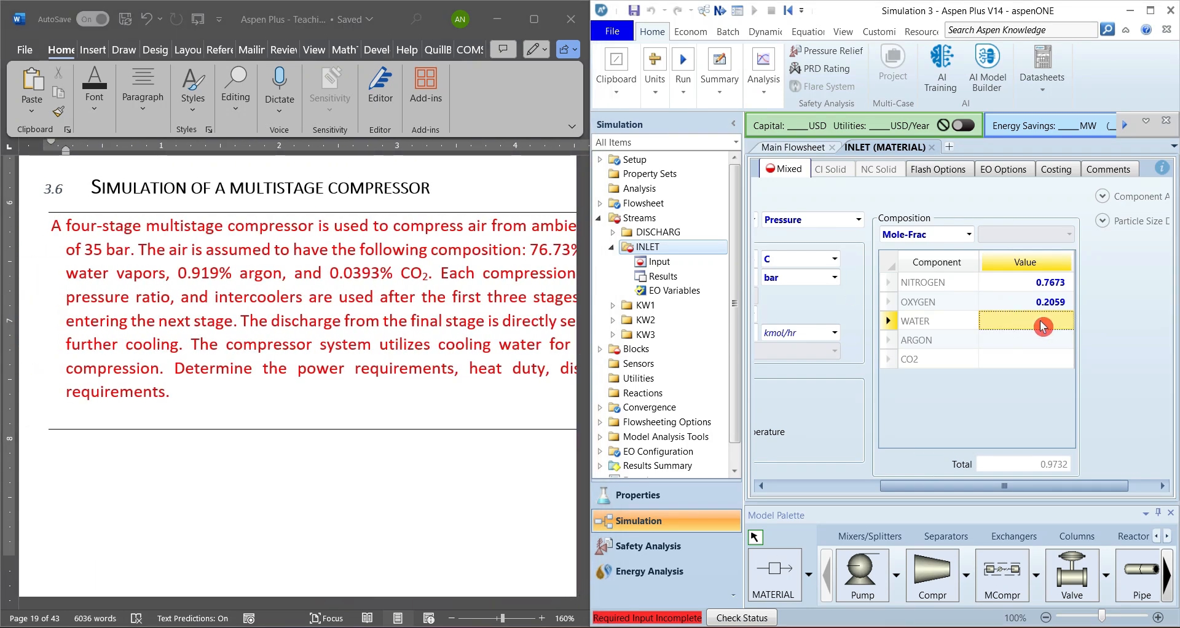
text(0.017)
key(Return)
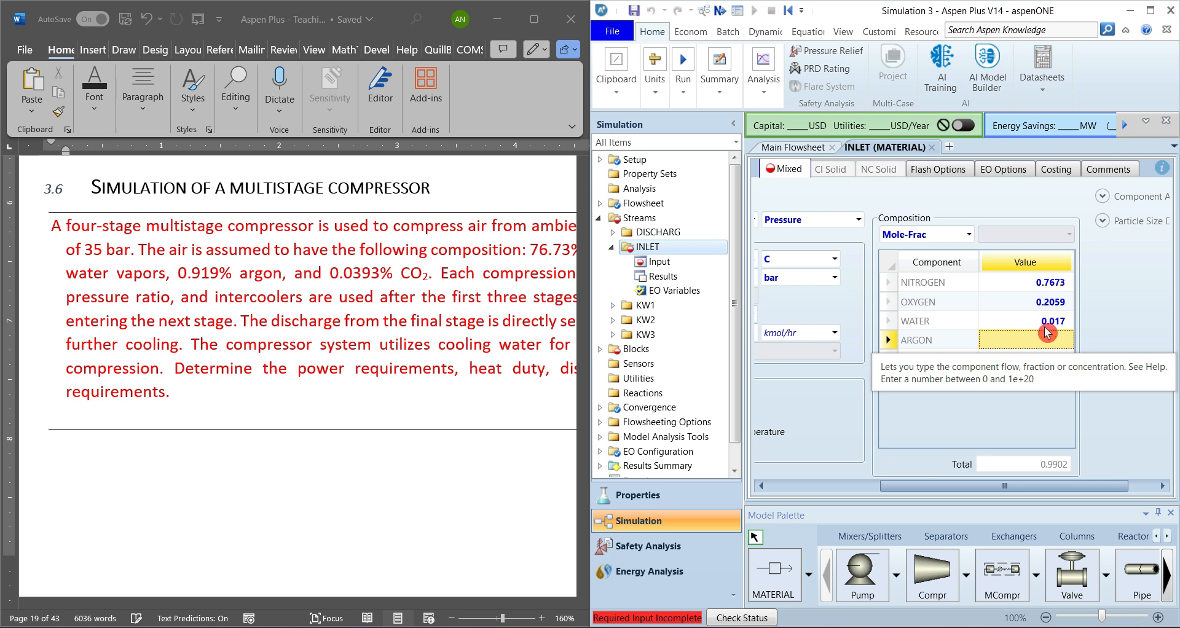
Step: Set the INLET stream's argon mole fraction to 0.00919 and its CO2 mole fraction to 0.000393
text(0.00919)
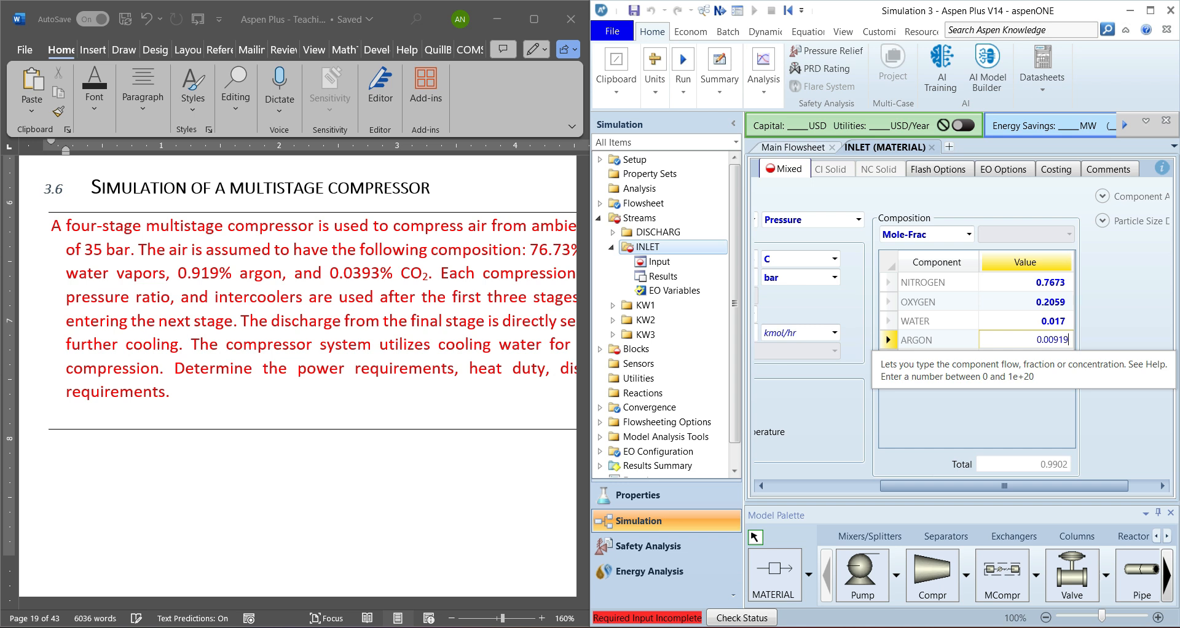
key(Return)
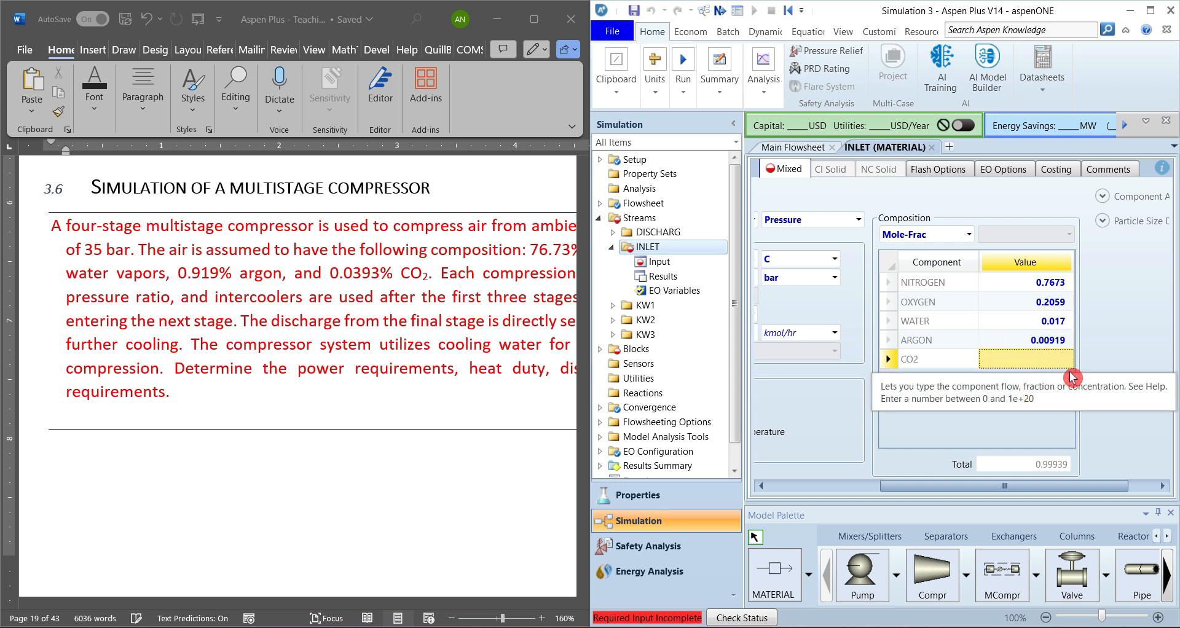
text(0.)
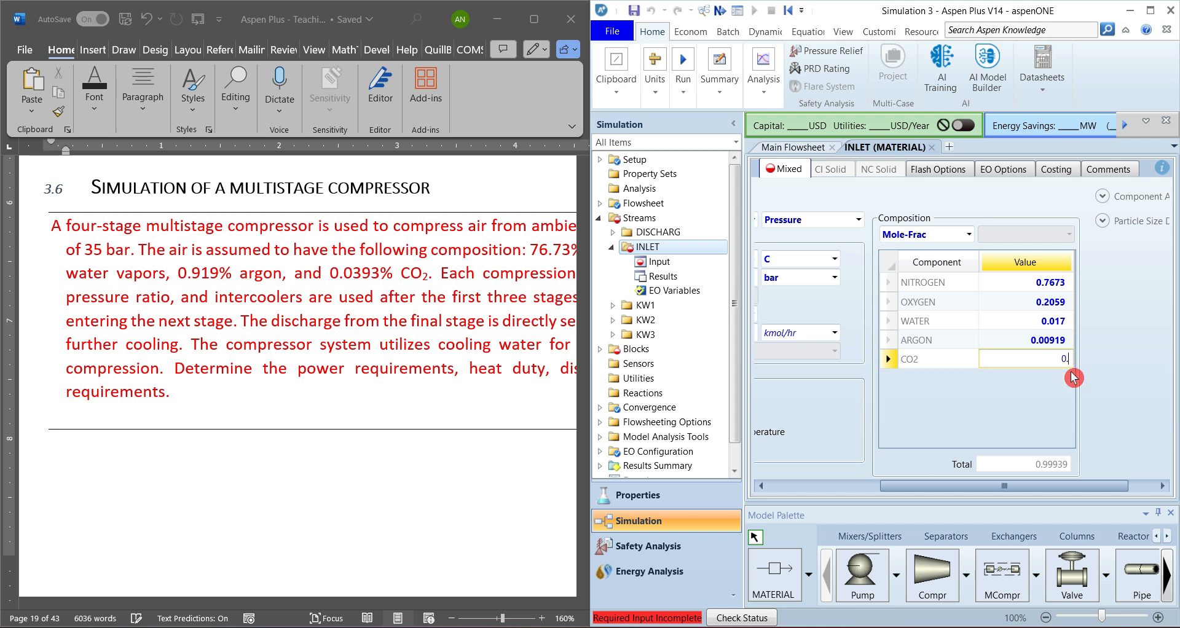
text(000393)
key(Return)
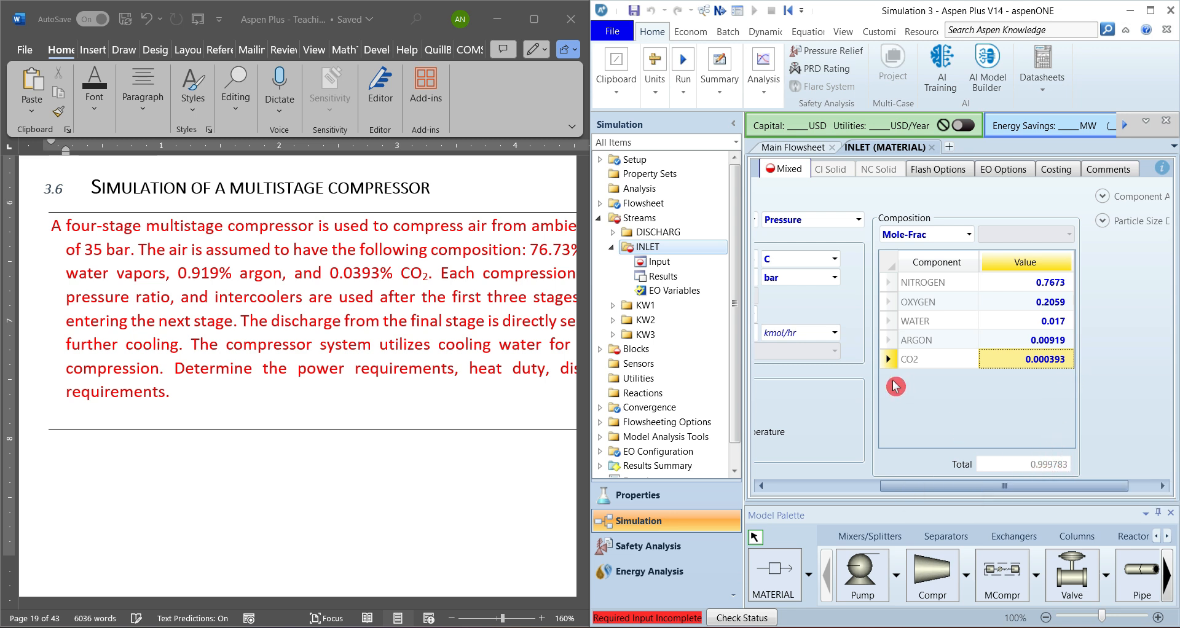
Step: Change the INLET stream's total flow basis to Mass and set its total flow rate to 100000 kg/hr
drag(908, 484, 801, 489)
click(501, 317)
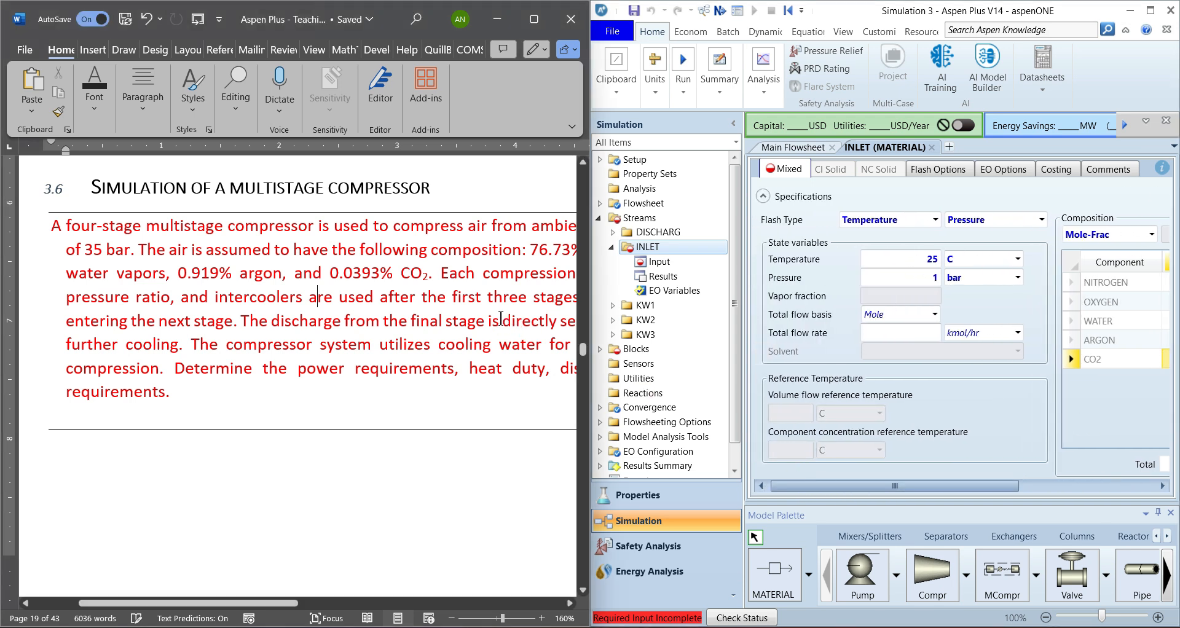
scroll(501, 318, right, 3)
scroll(500, 318, right, 6)
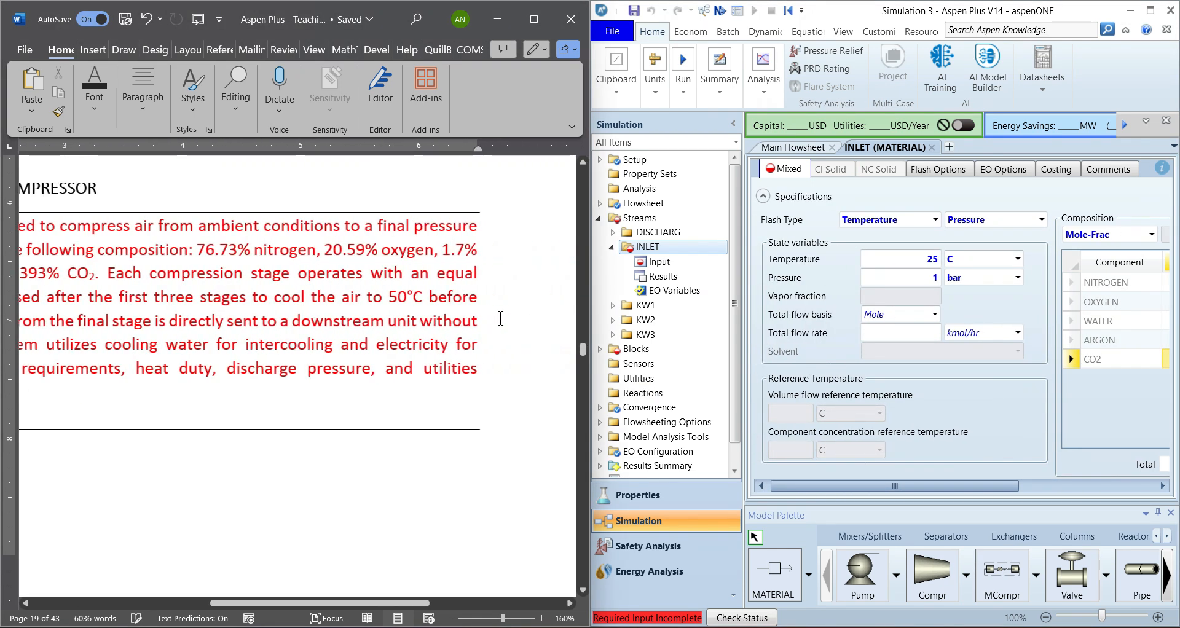
scroll(500, 318, left, 4)
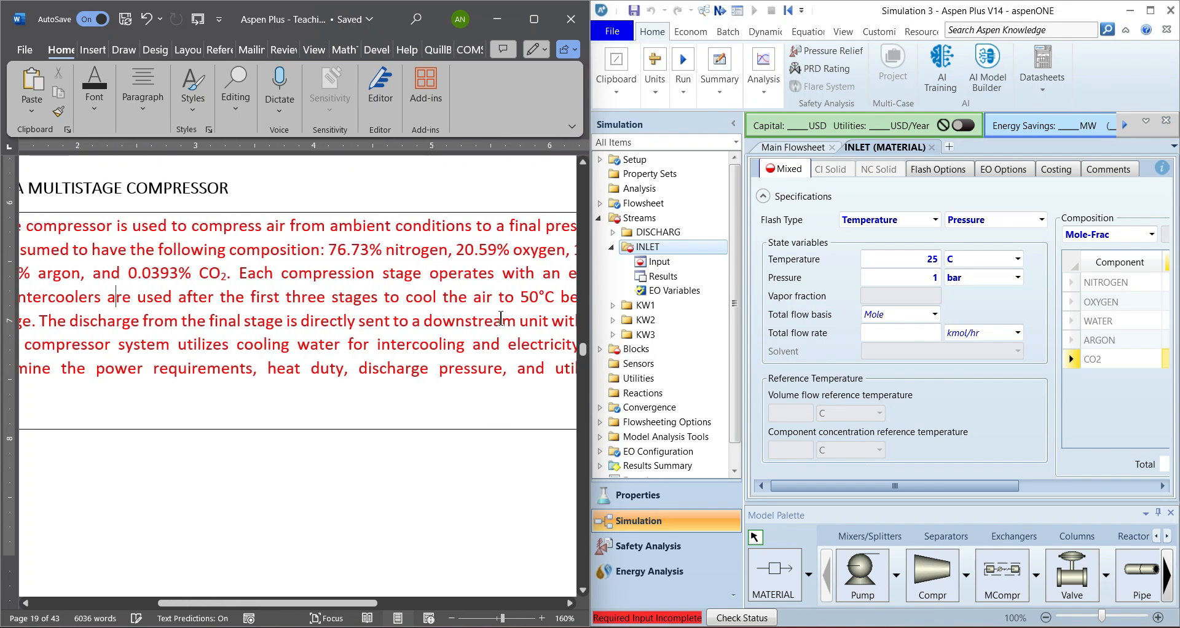
click(903, 331)
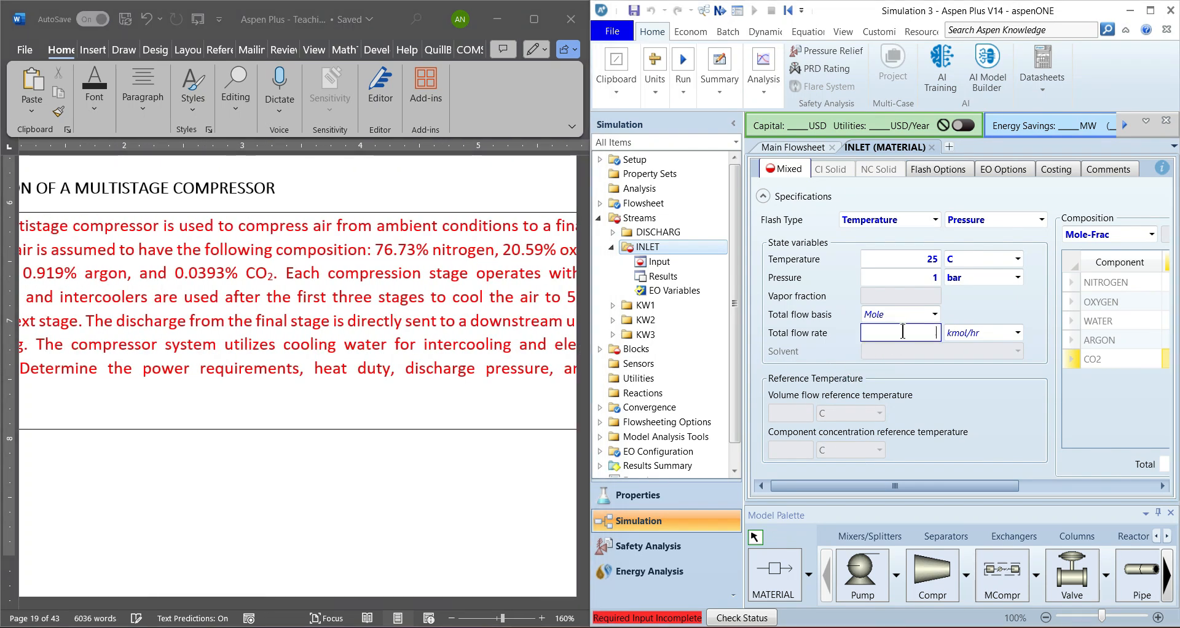
click(934, 314)
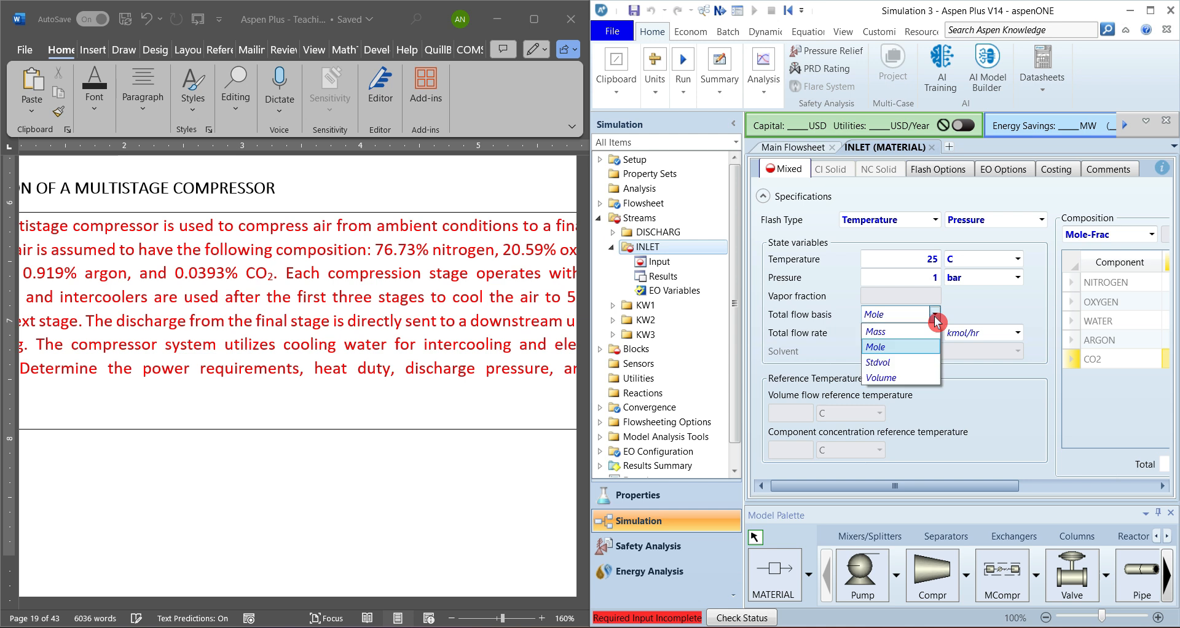
click(894, 335)
click(921, 335)
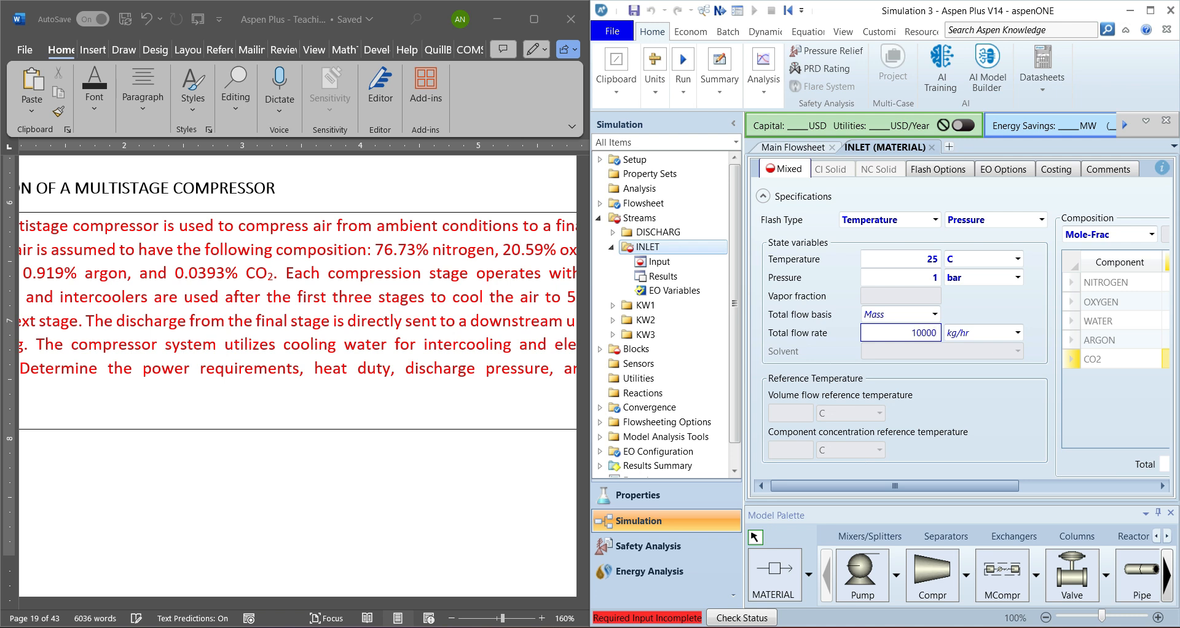
click(925, 343)
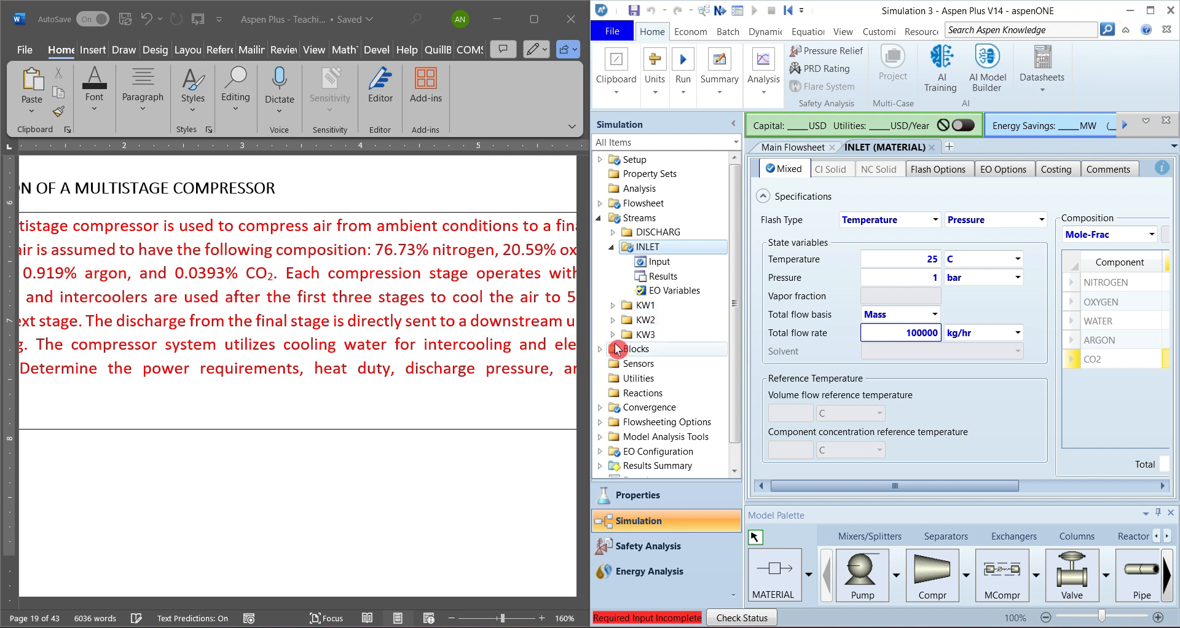
Step: Open the MCOMP block's setup, maximize the Aspen Plus window and set the number of stages to 4
click(600, 349)
click(611, 366)
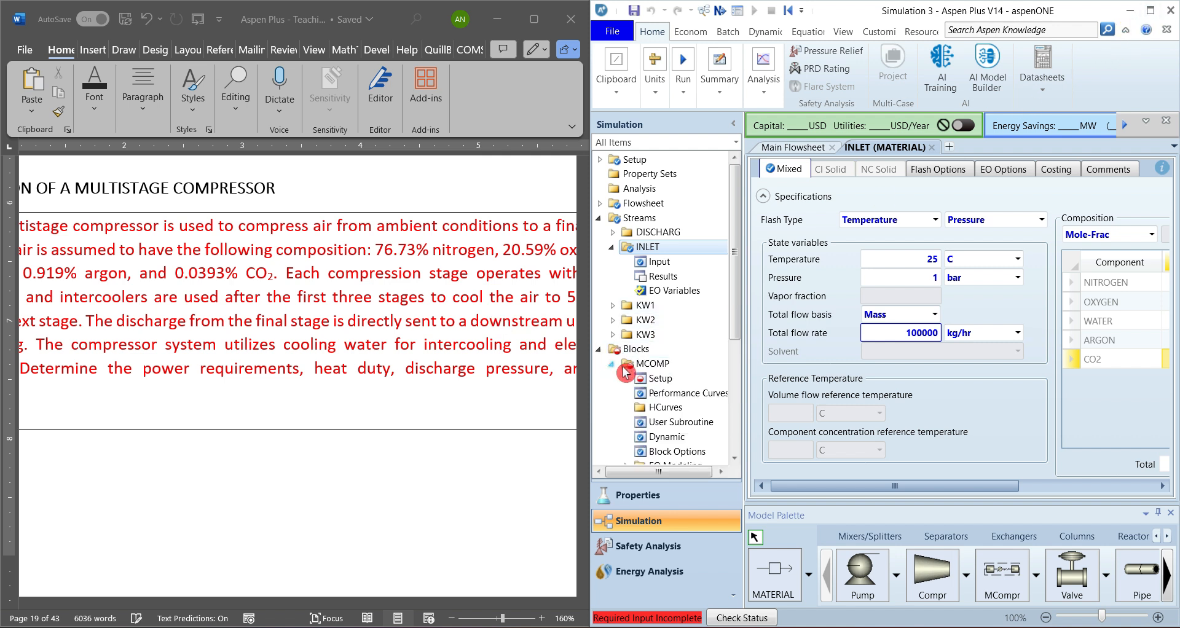
click(657, 378)
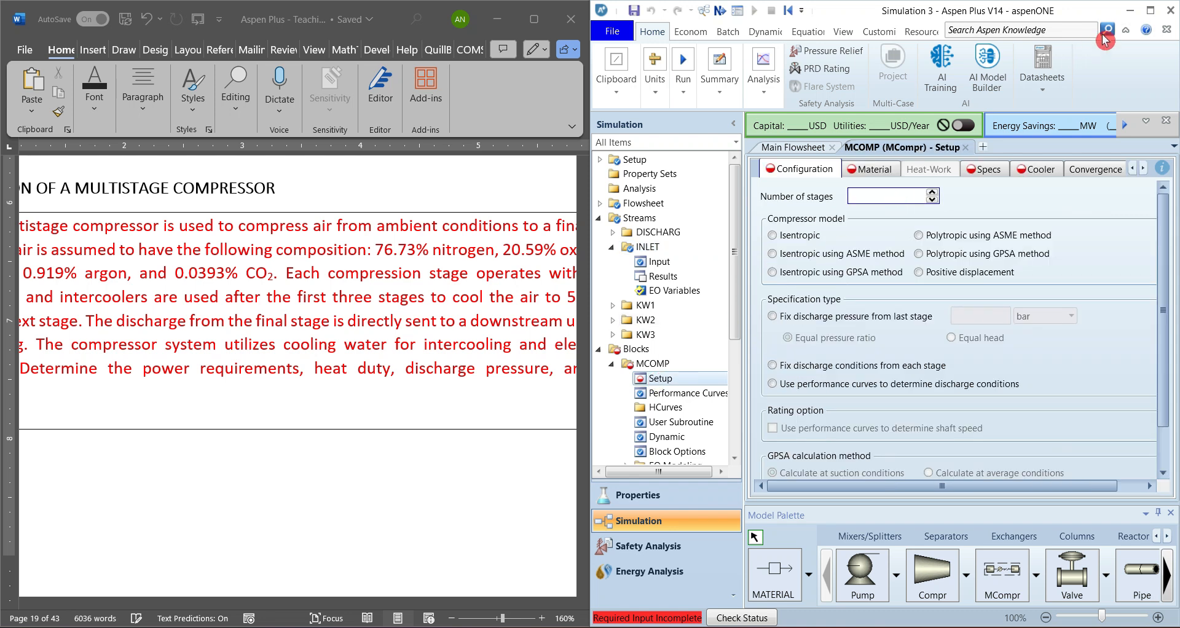
click(1150, 11)
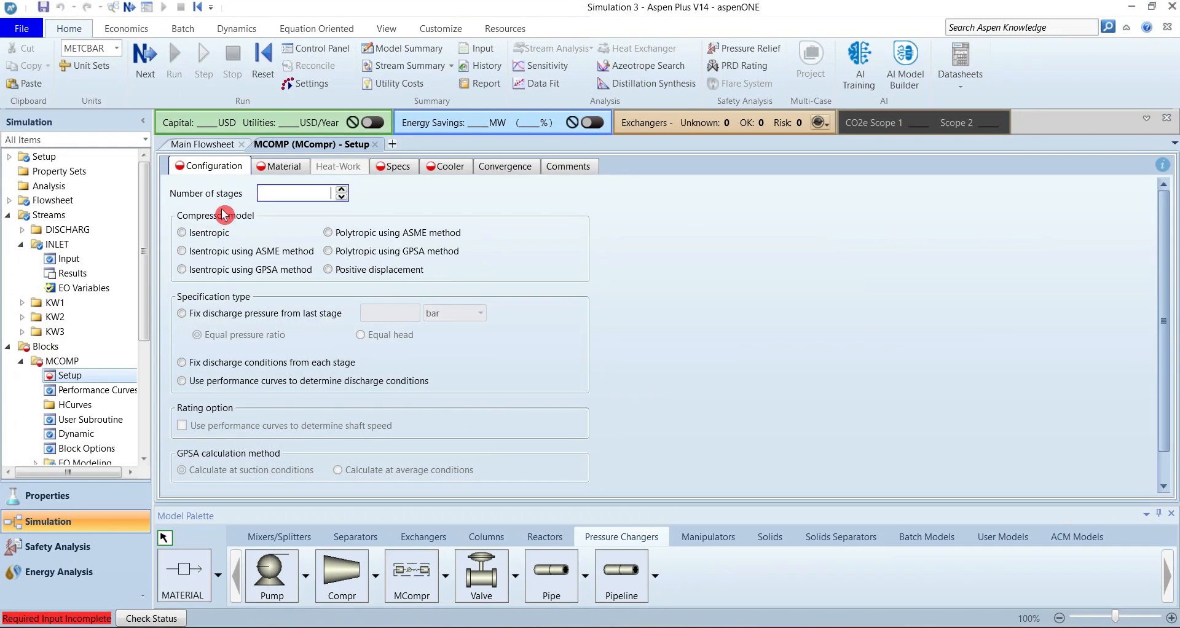
text(4)
key(Return)
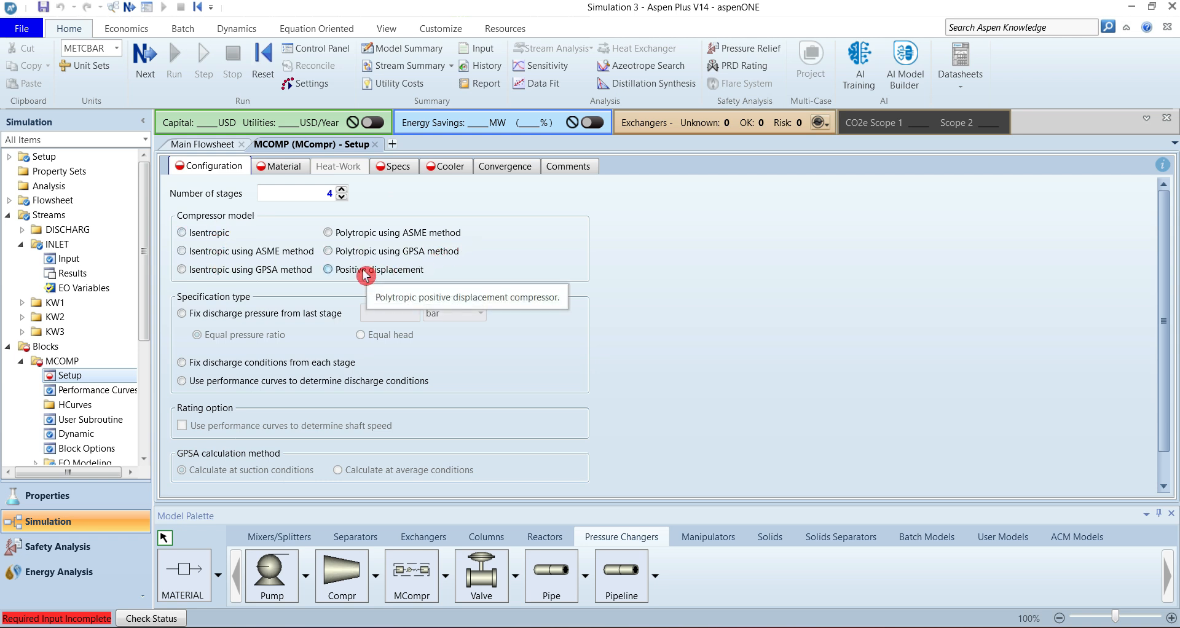
Step: Choose the Isentropic compressor model for MCOMP and fix the discharge pressure from the last stage at 35 bar
click(182, 234)
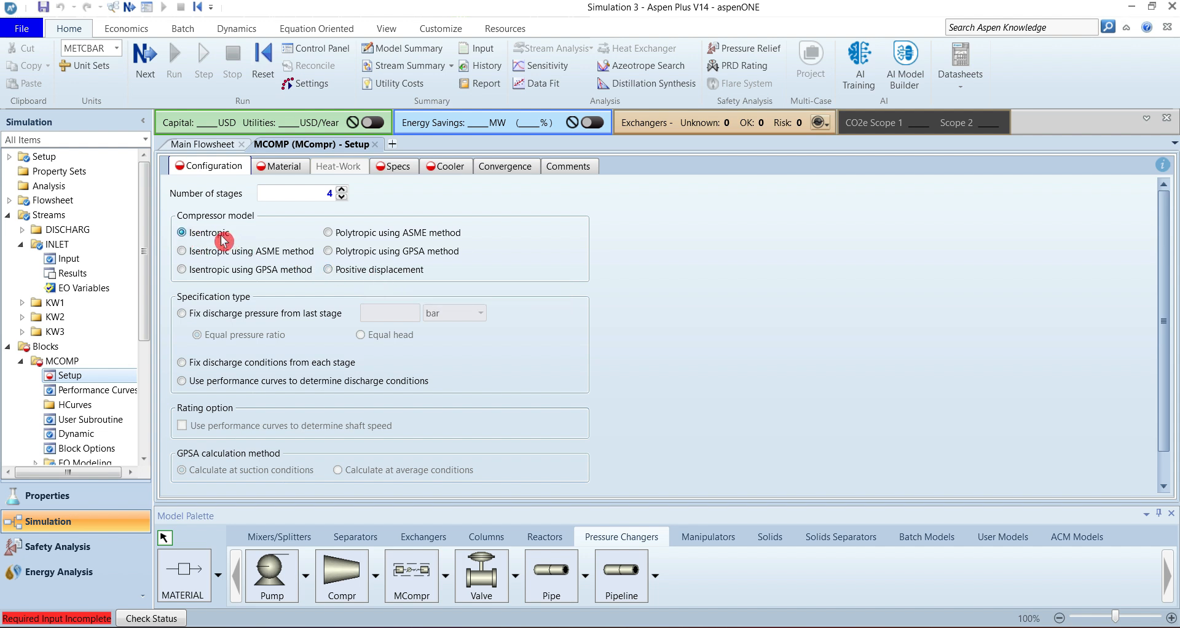
click(182, 314)
click(385, 313)
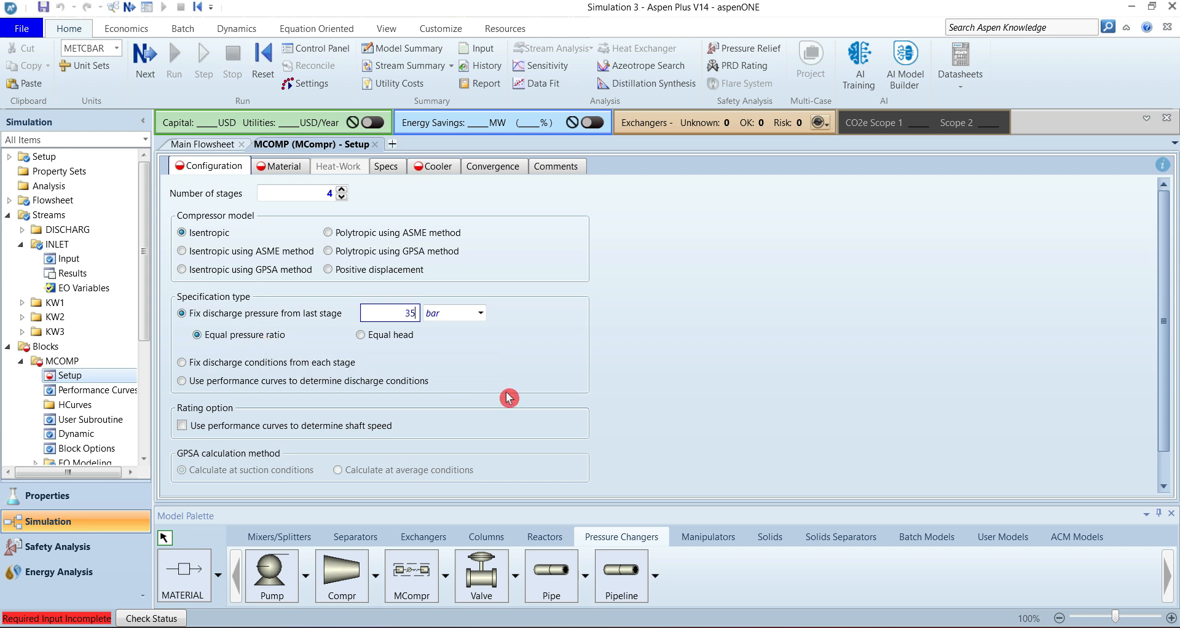
click(544, 367)
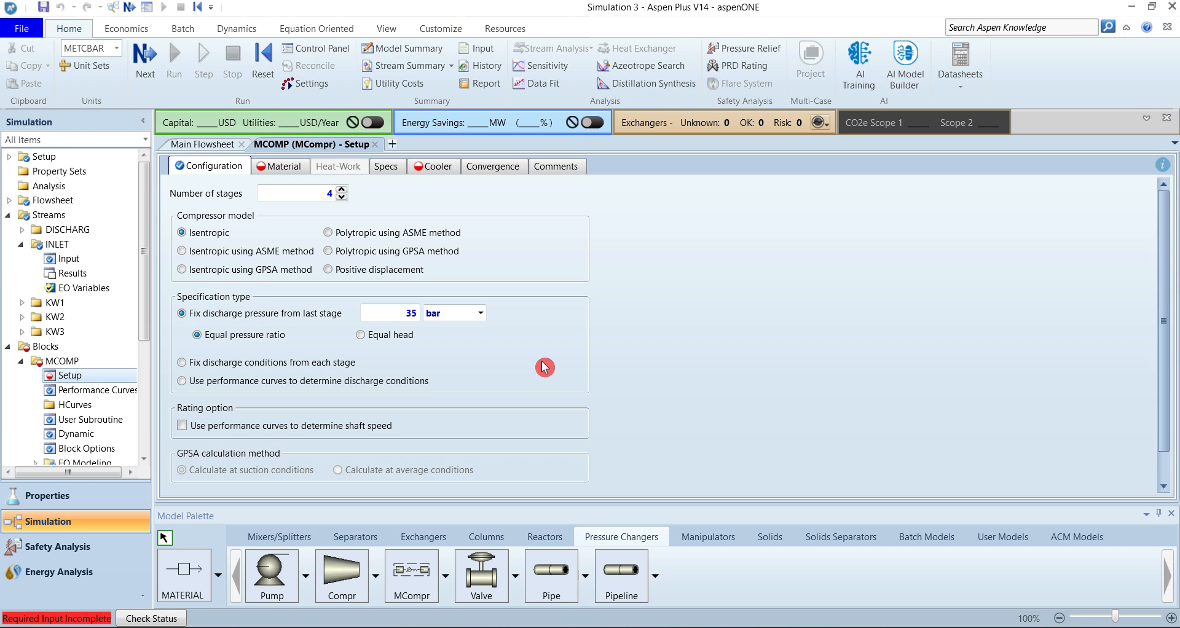
scroll(545, 366, down, 1)
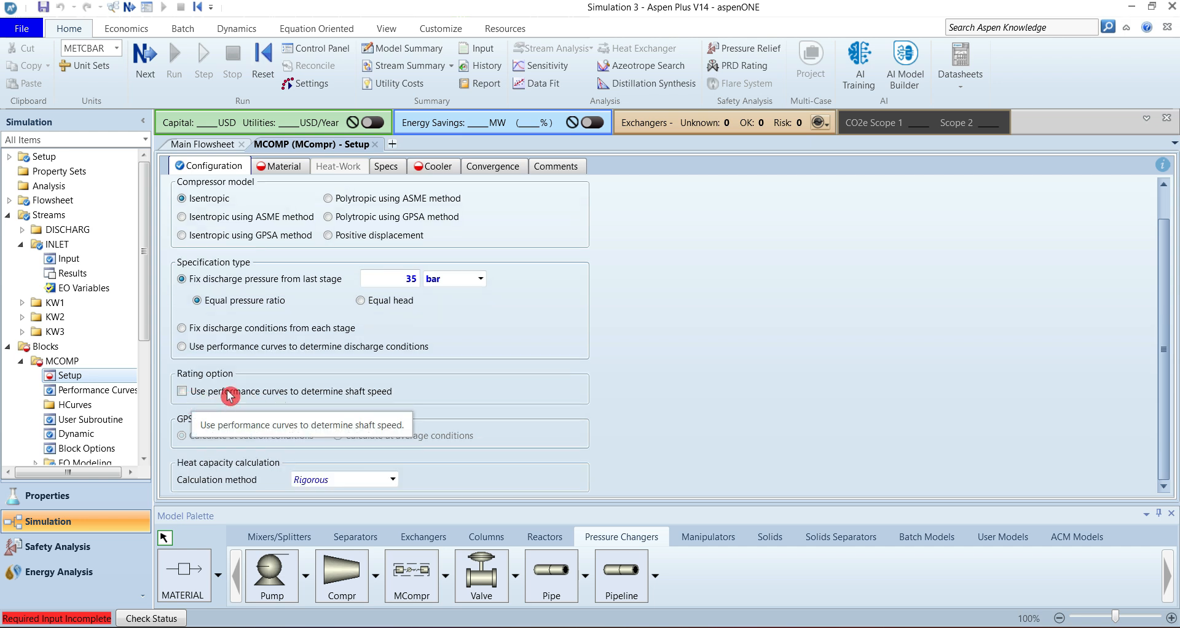
Step: In MCOMP's material specifications, assign product stream KW1 to stage 1 with its Global option set to No
scroll(228, 395, up, 1)
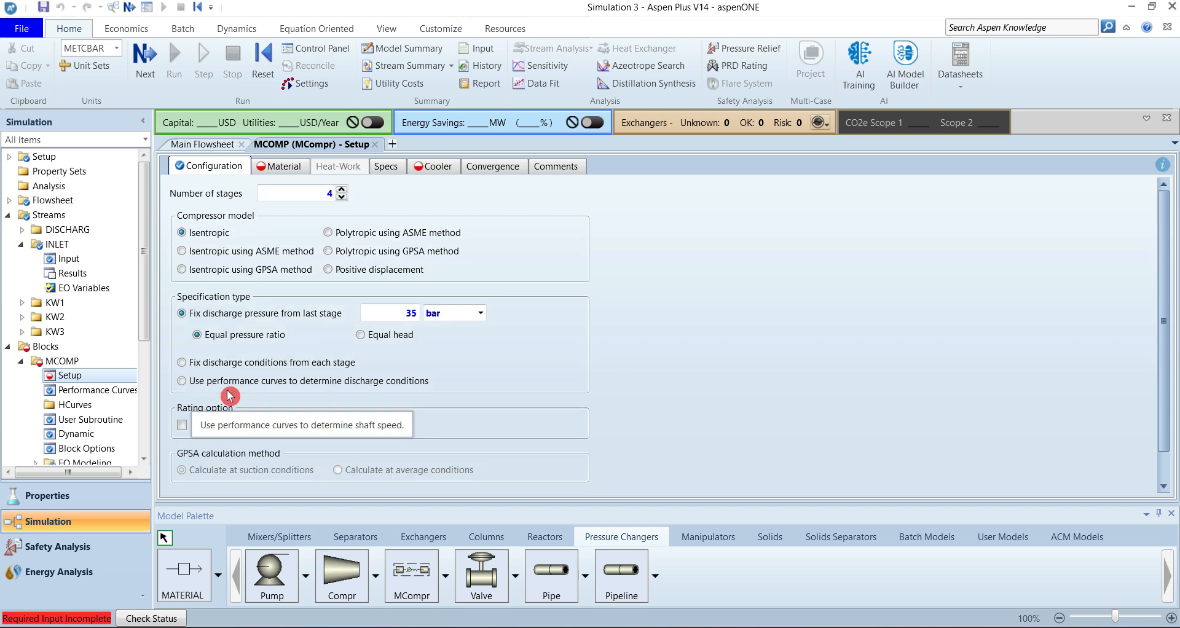
click(283, 171)
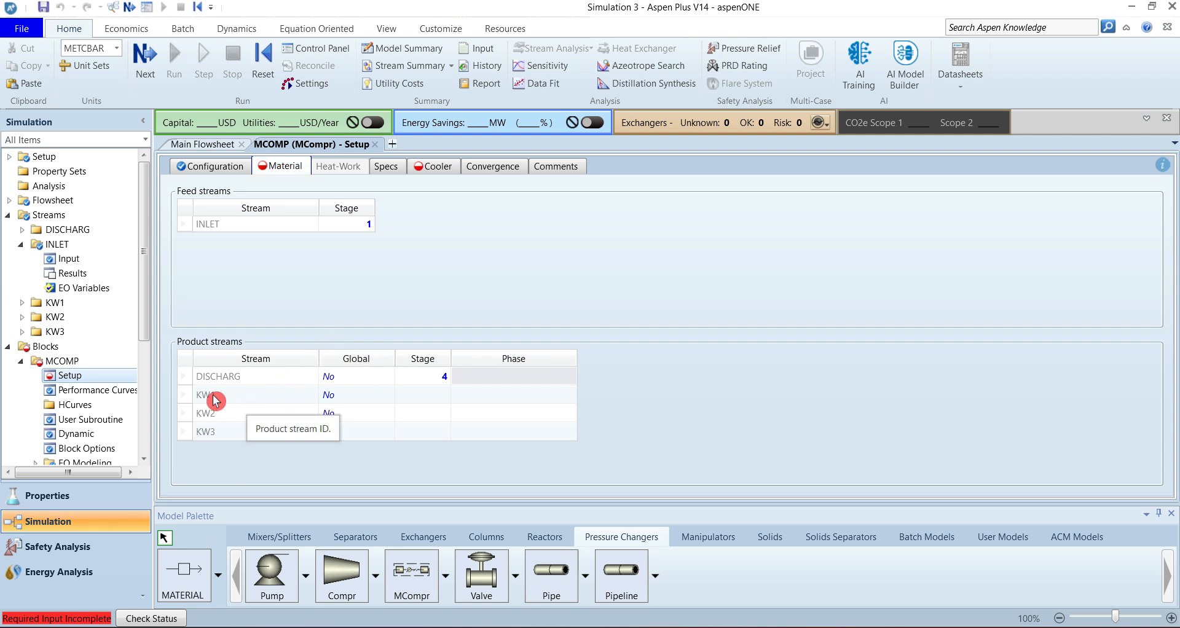
click(386, 400)
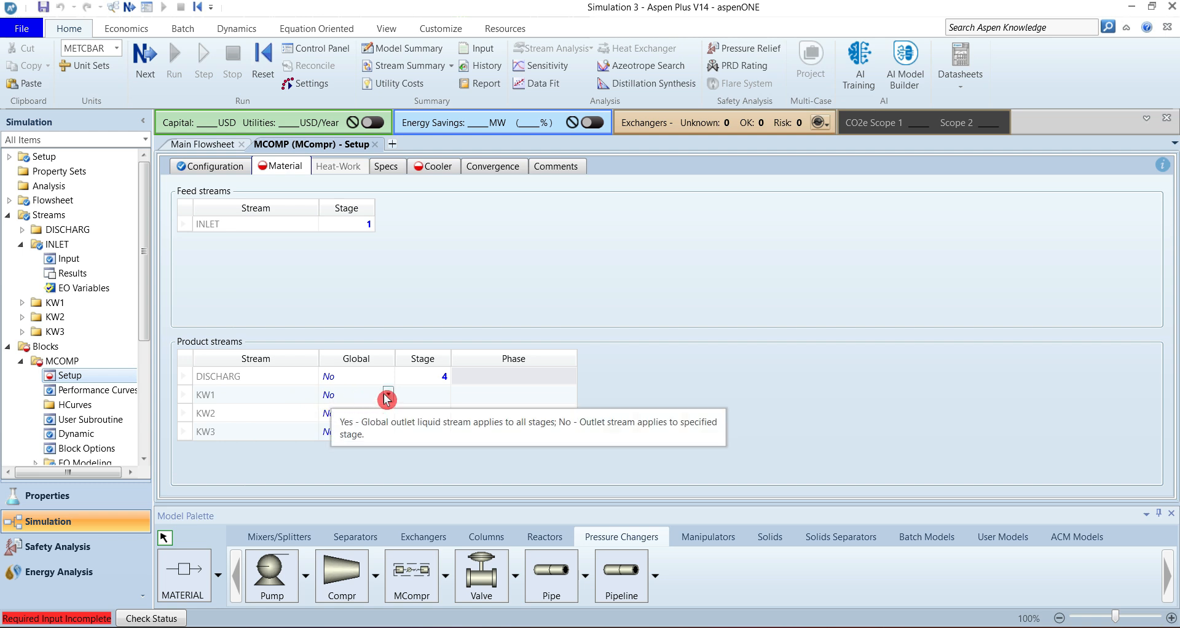
click(386, 397)
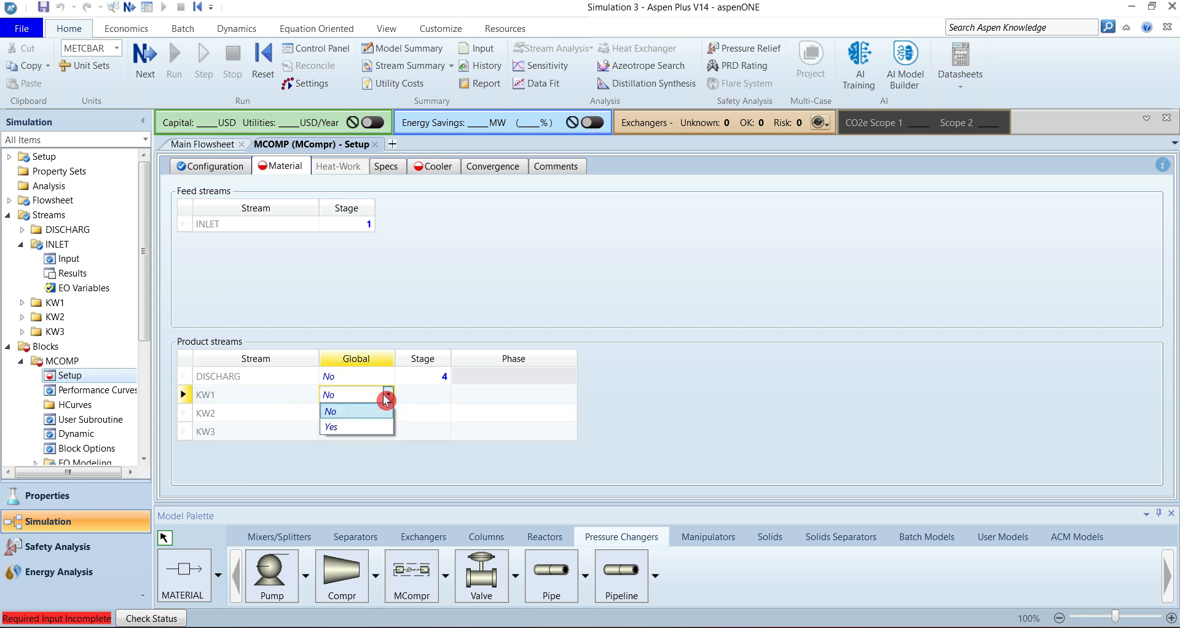
click(442, 399)
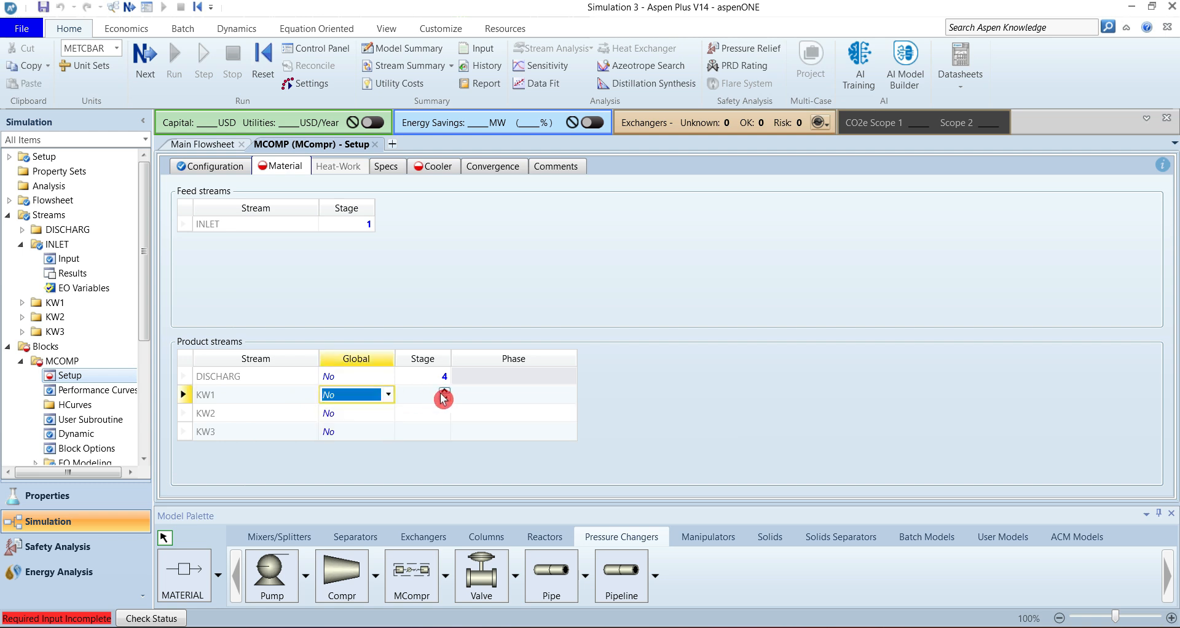
click(420, 397)
text(1)
key(Return)
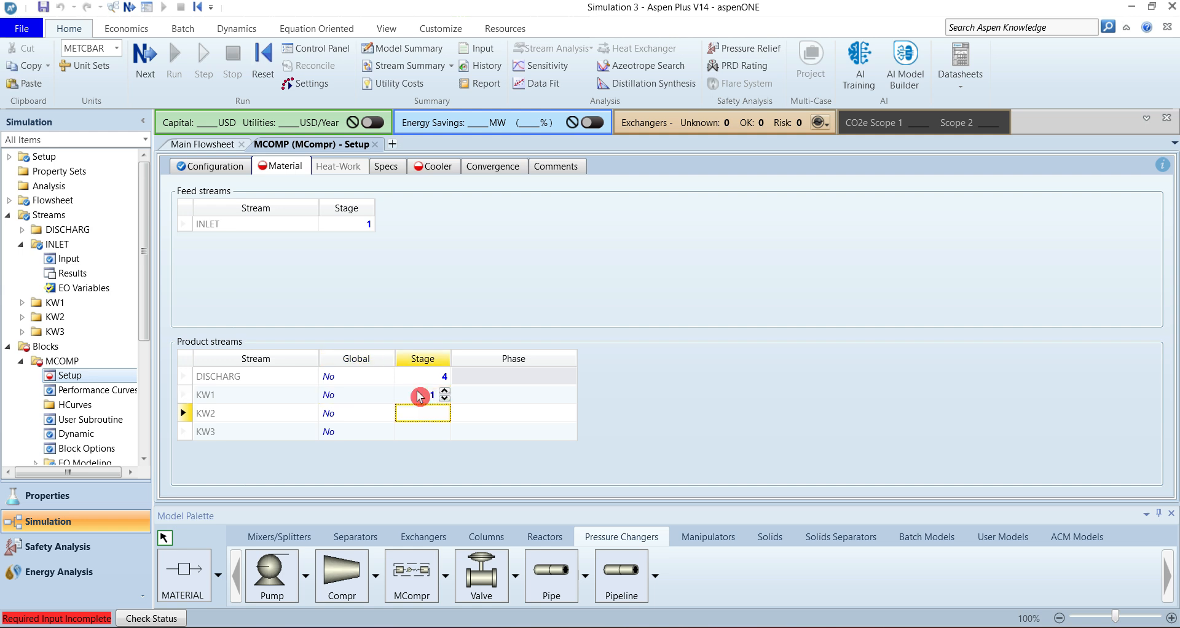
Step: Assign product stream KW2 to stage 2, KW3 to stage 3 and DISCHARG to stage 4 of MCOMP
text(2)
key(Return)
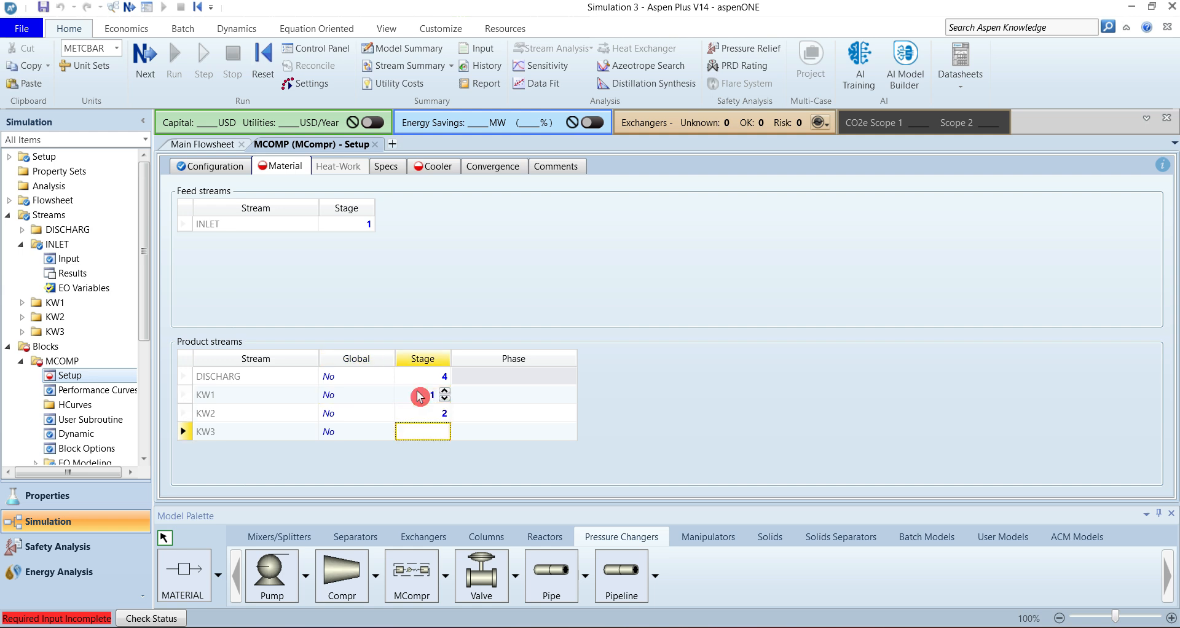
text(3)
key(Return)
click(432, 373)
text(4)
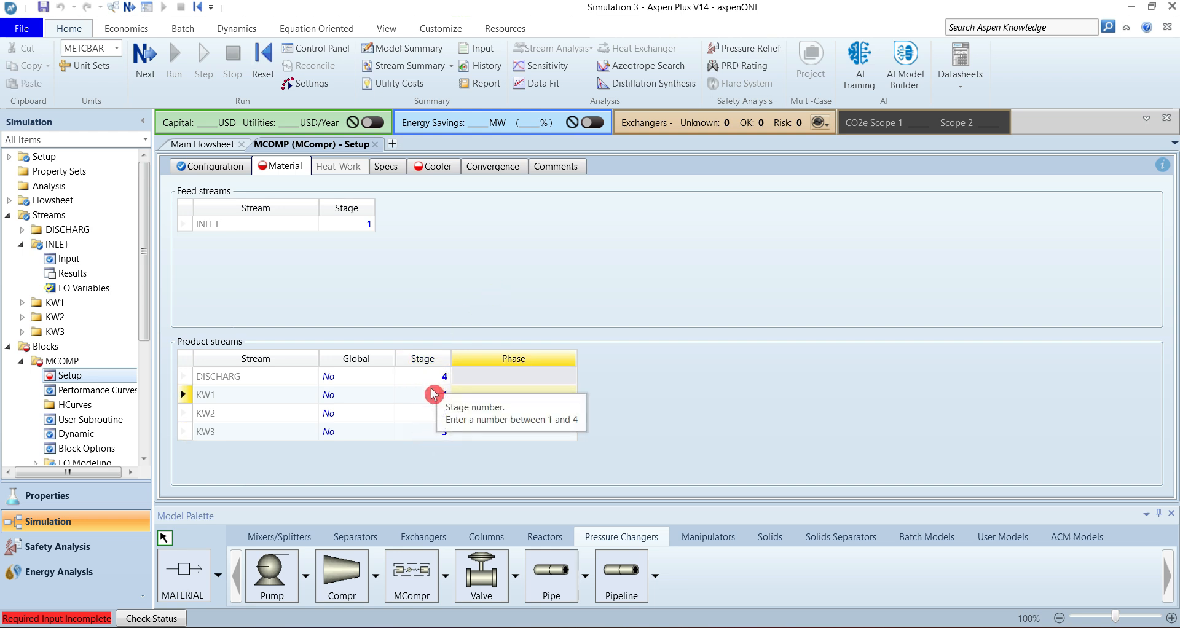
click(429, 418)
click(425, 383)
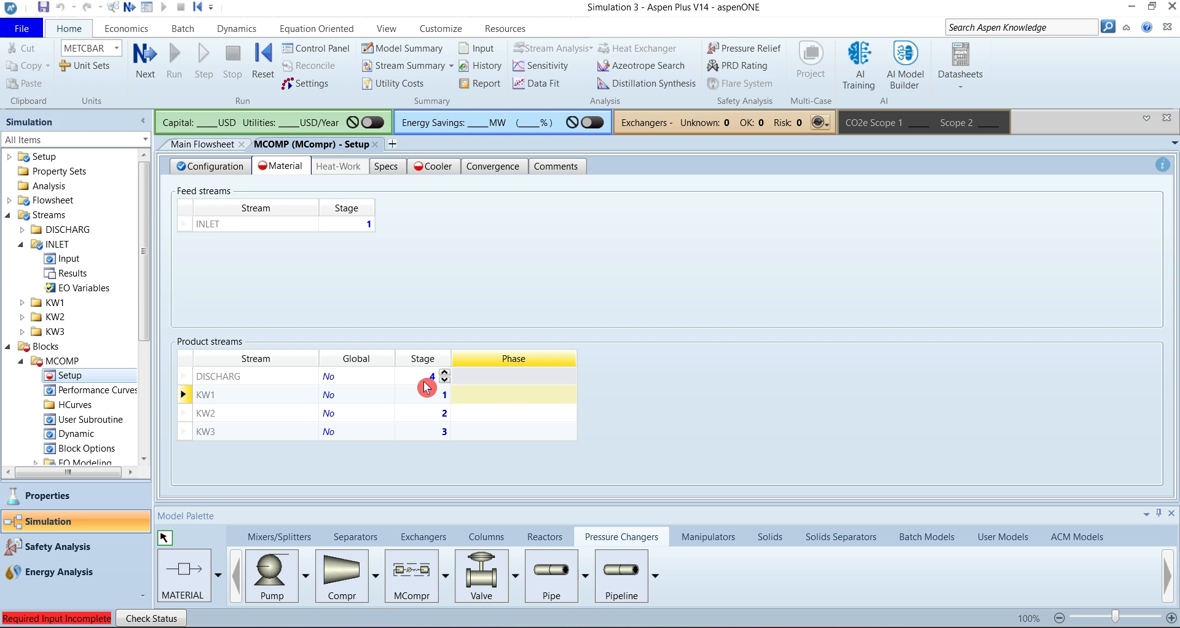
Step: Set the phase of MCOMP's product stream KW1 to Total liquid
click(553, 396)
click(570, 395)
click(571, 394)
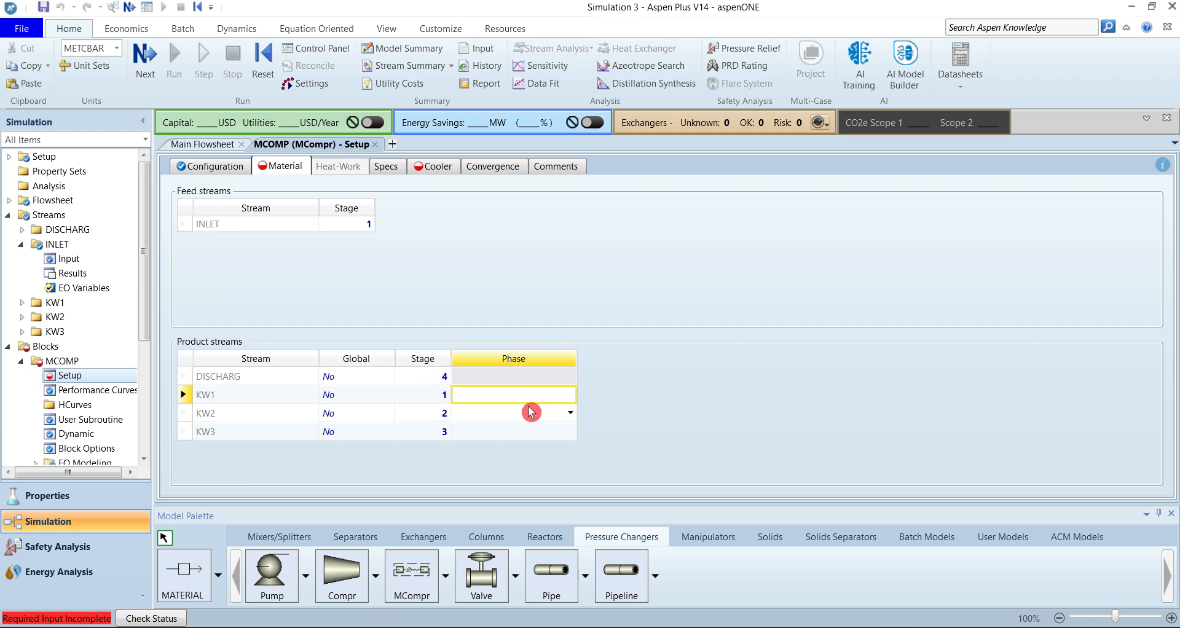
click(571, 395)
click(530, 412)
click(571, 397)
click(519, 412)
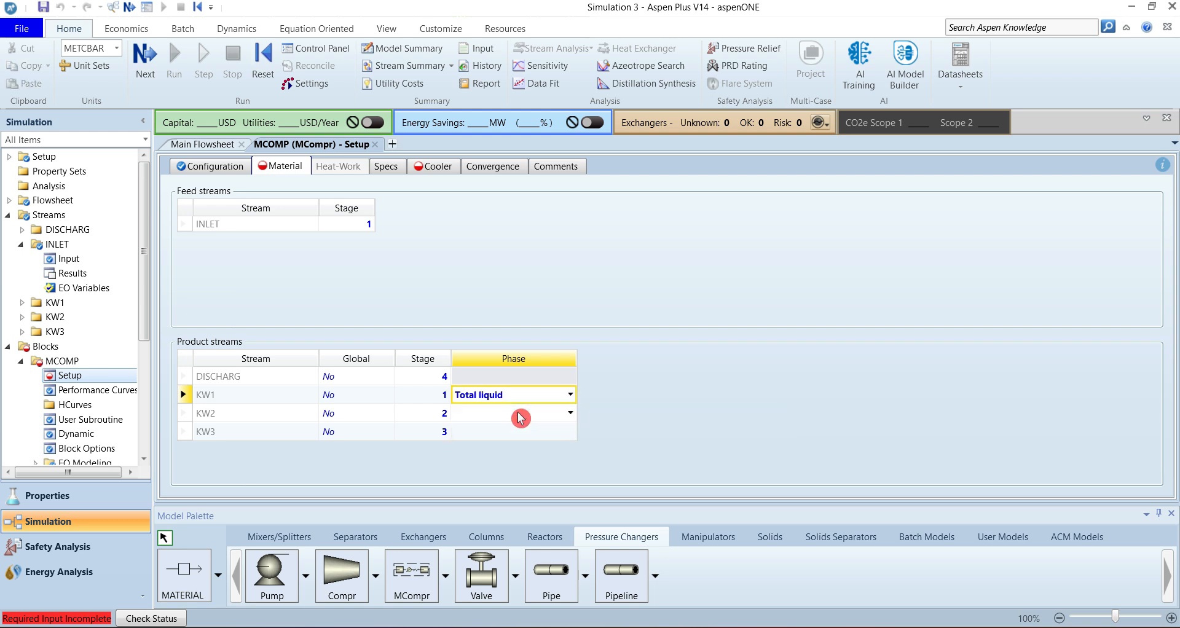
Step: Set the phase of product streams KW2 and KW3 to Total liquid
click(568, 415)
click(520, 431)
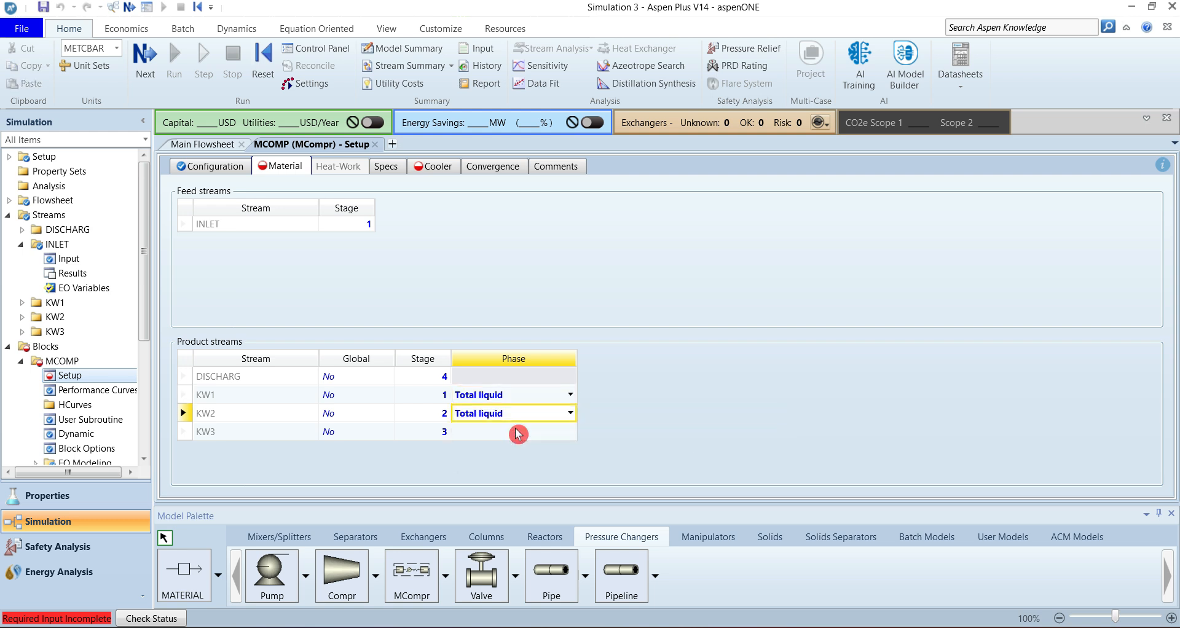
click(566, 436)
click(522, 449)
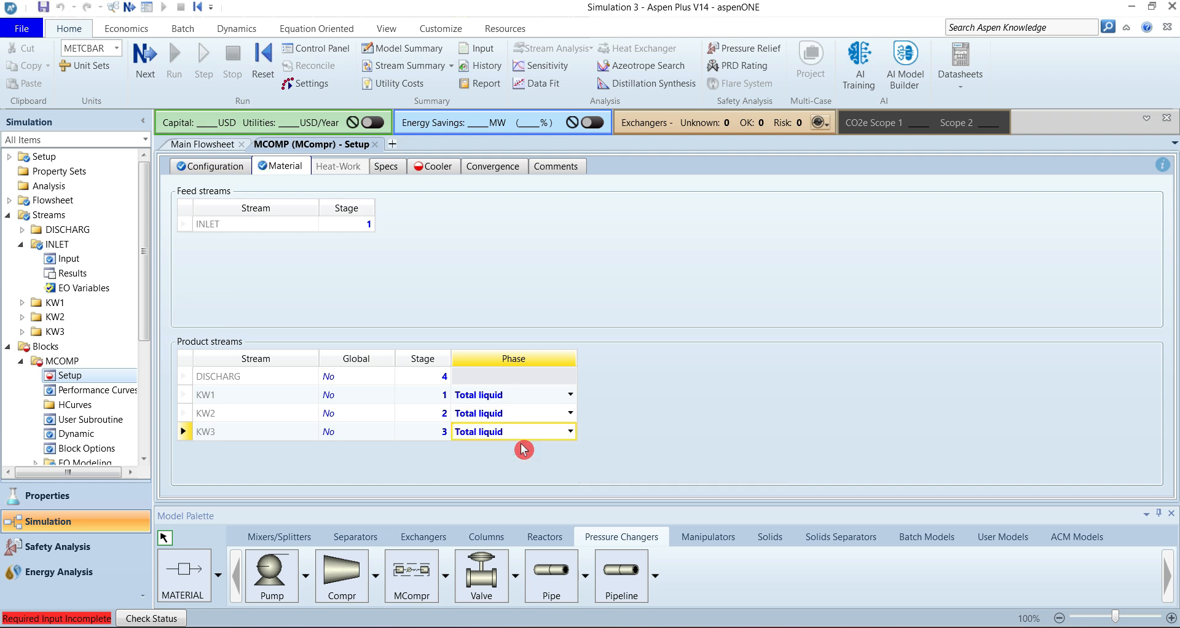
click(504, 320)
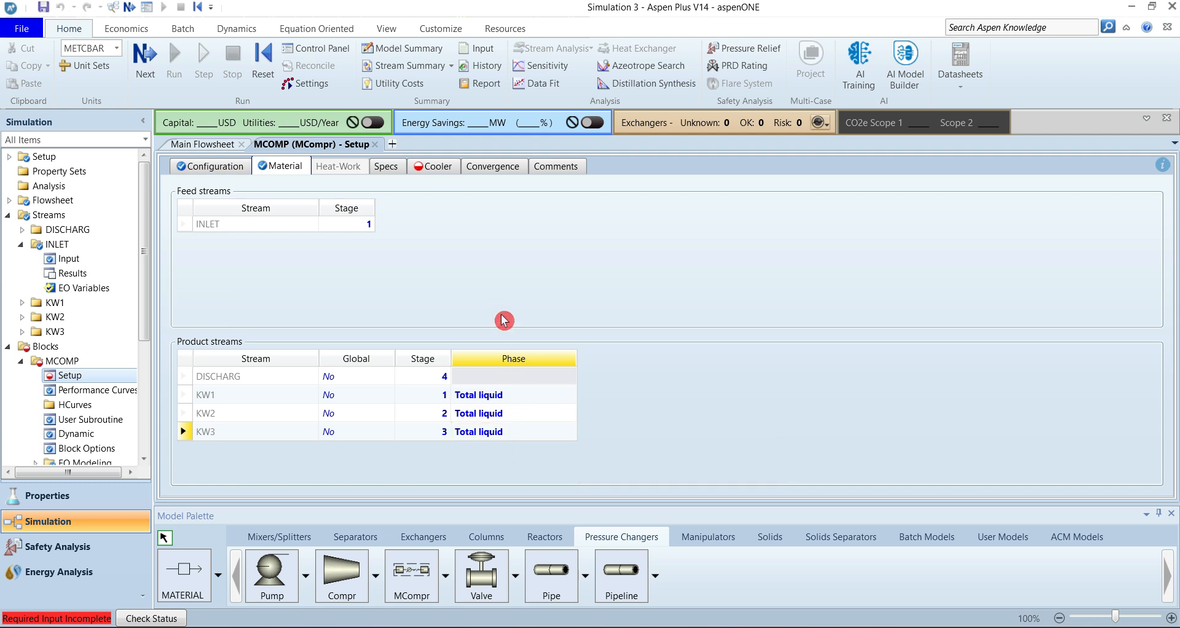
Step: Specify MCOMP's stage 1 cooler by outlet temperature with a value of 50 C
click(440, 171)
click(410, 223)
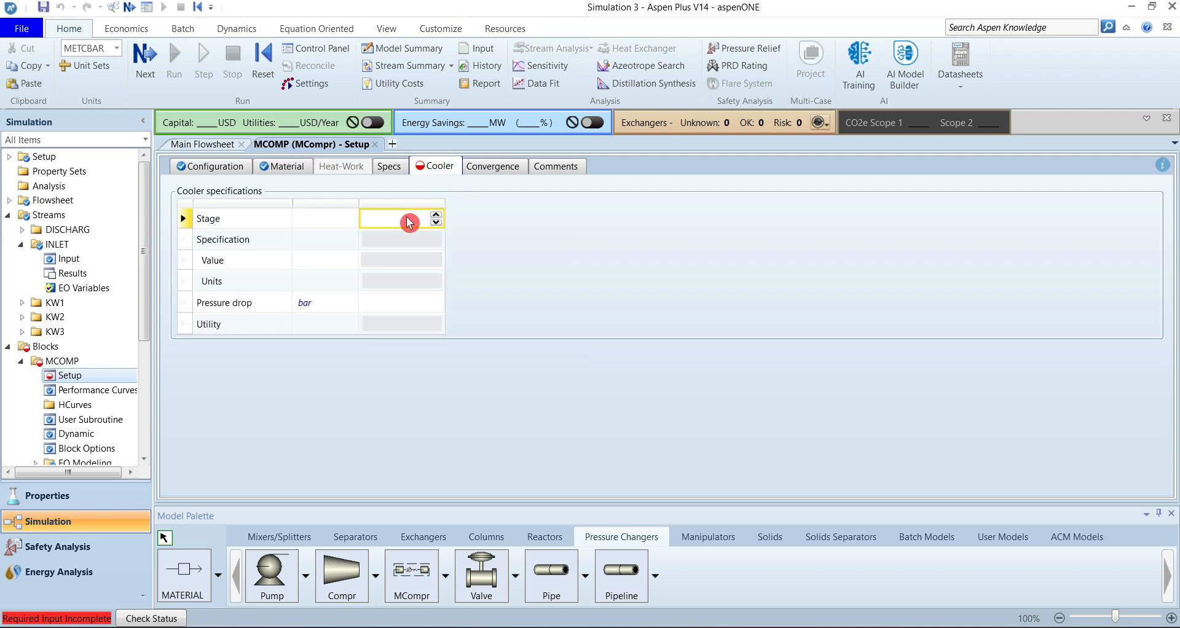
text(1)
key(Return)
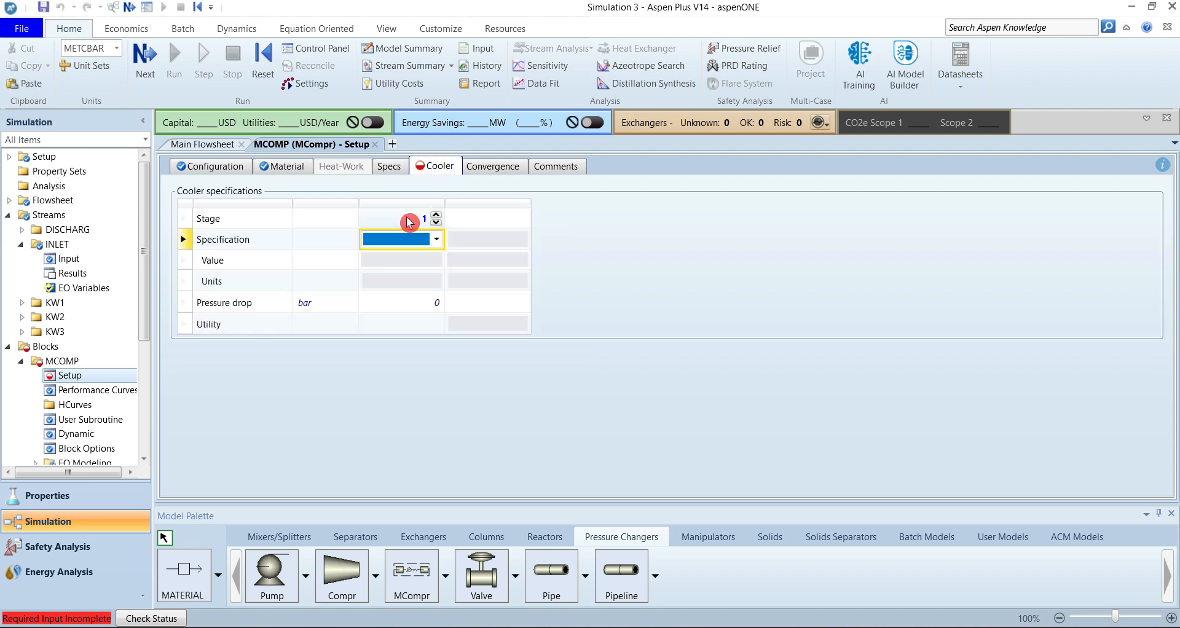
click(438, 241)
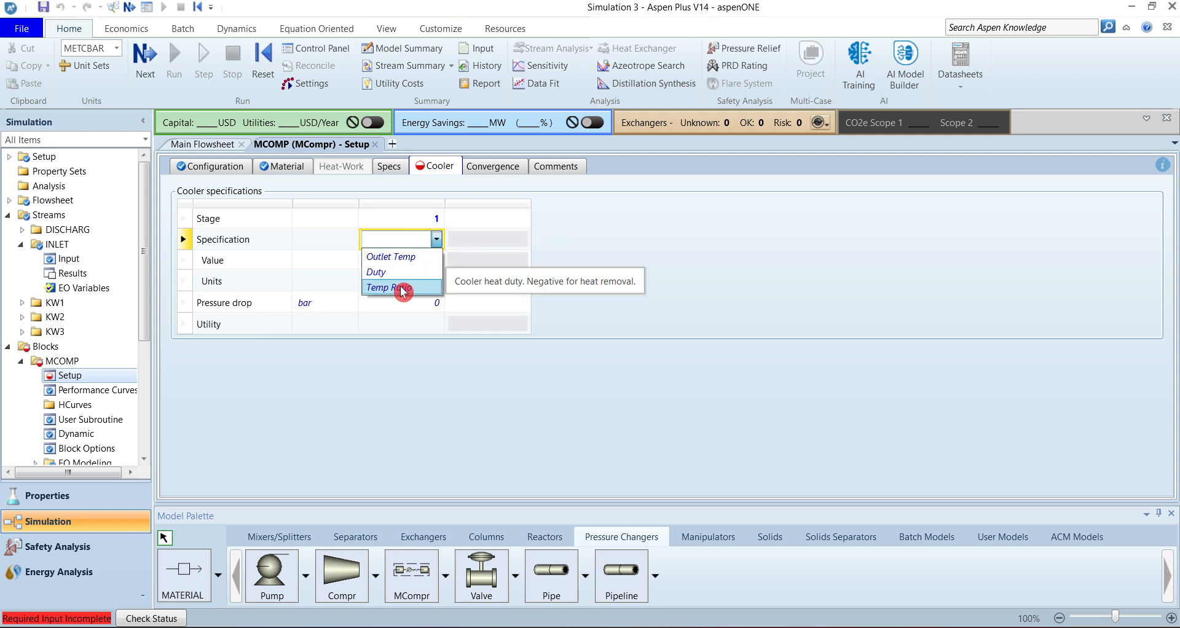
click(417, 261)
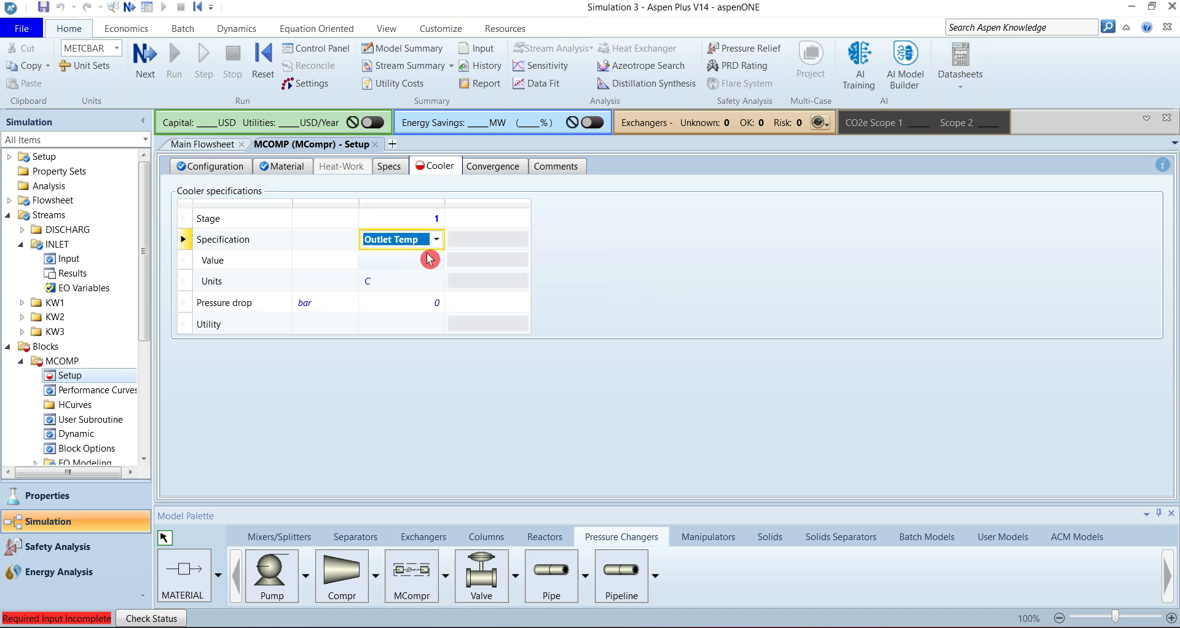
click(420, 268)
text(50)
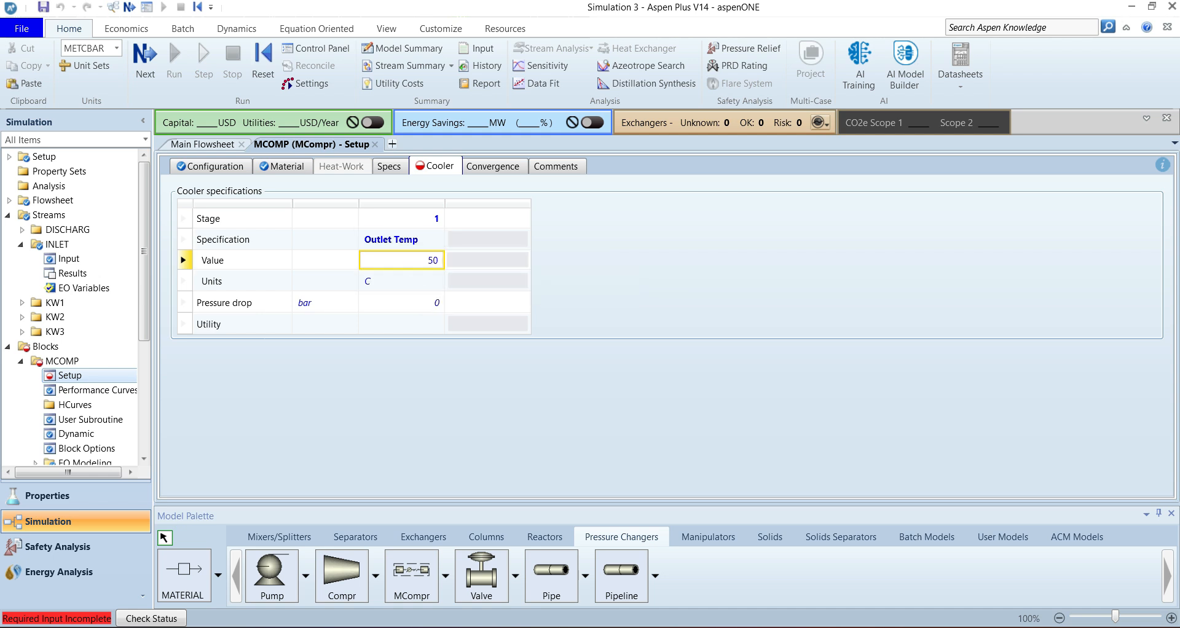
Step: Create a new utility named CW copied from Cooling Water and assign it to the stage 1 cooler
click(419, 324)
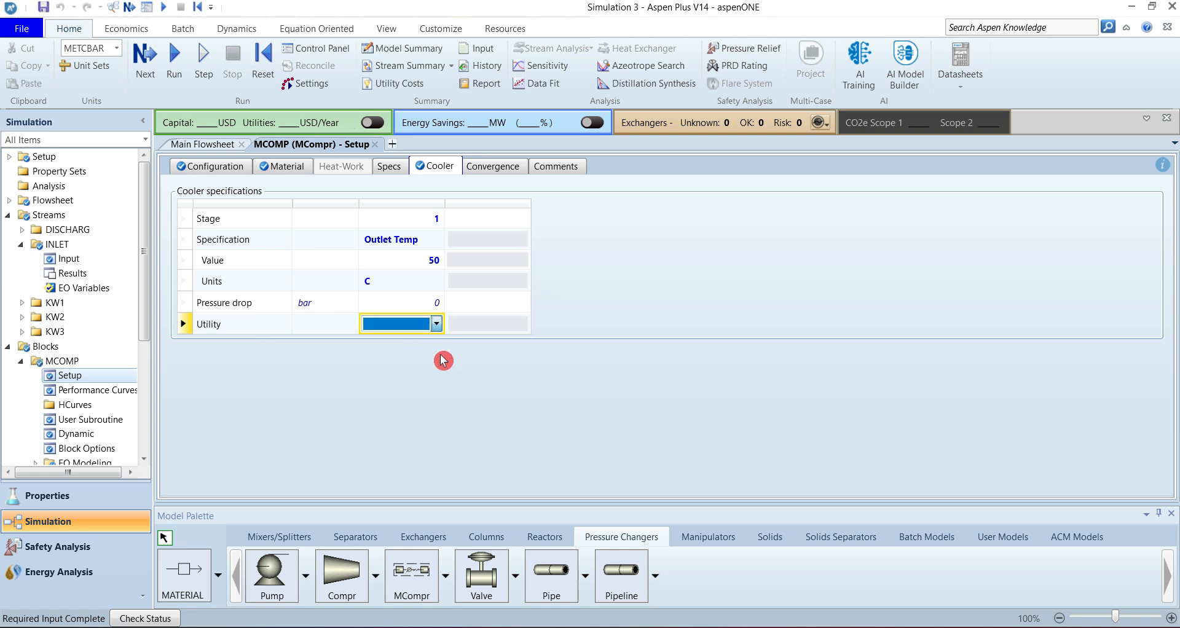
click(437, 325)
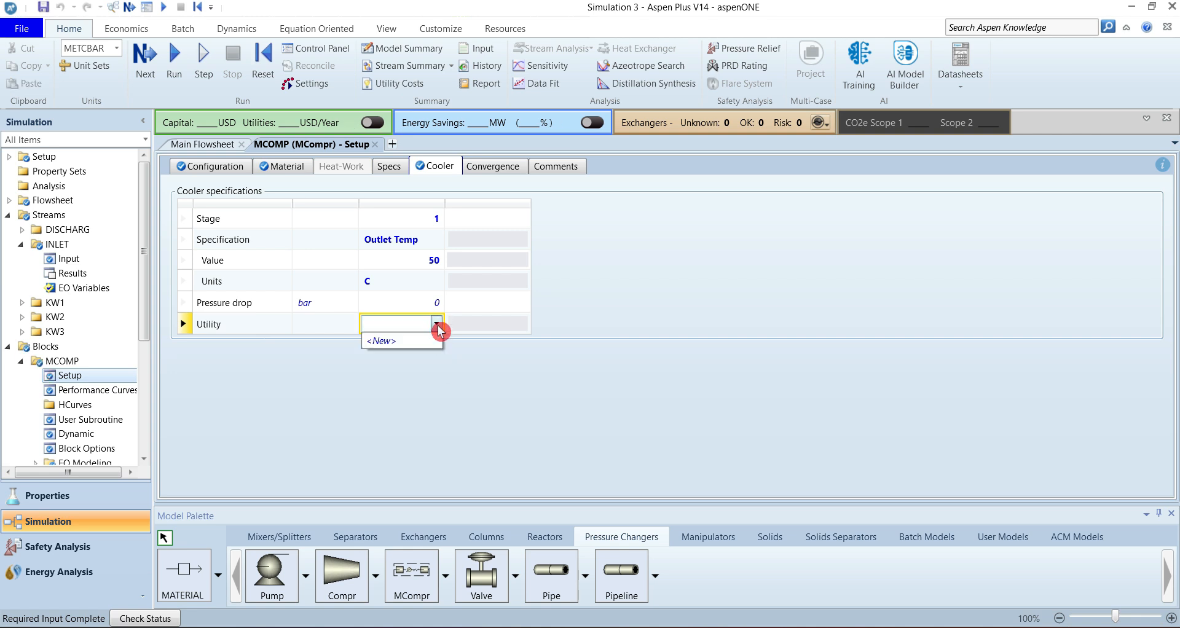
click(393, 342)
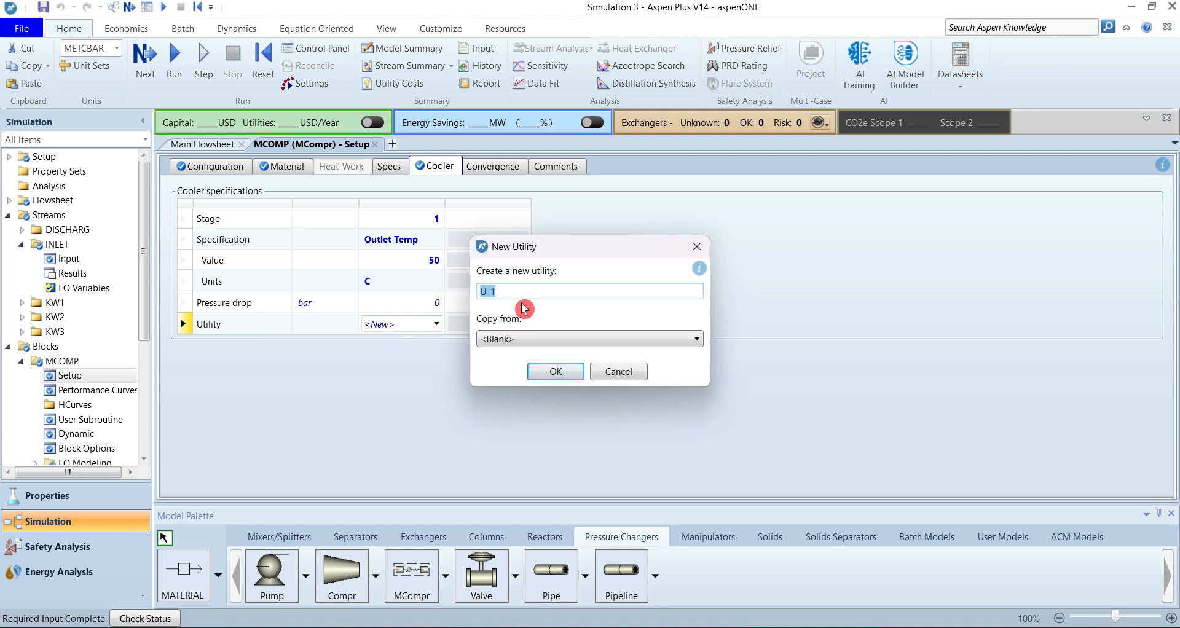
text(CW)
click(569, 340)
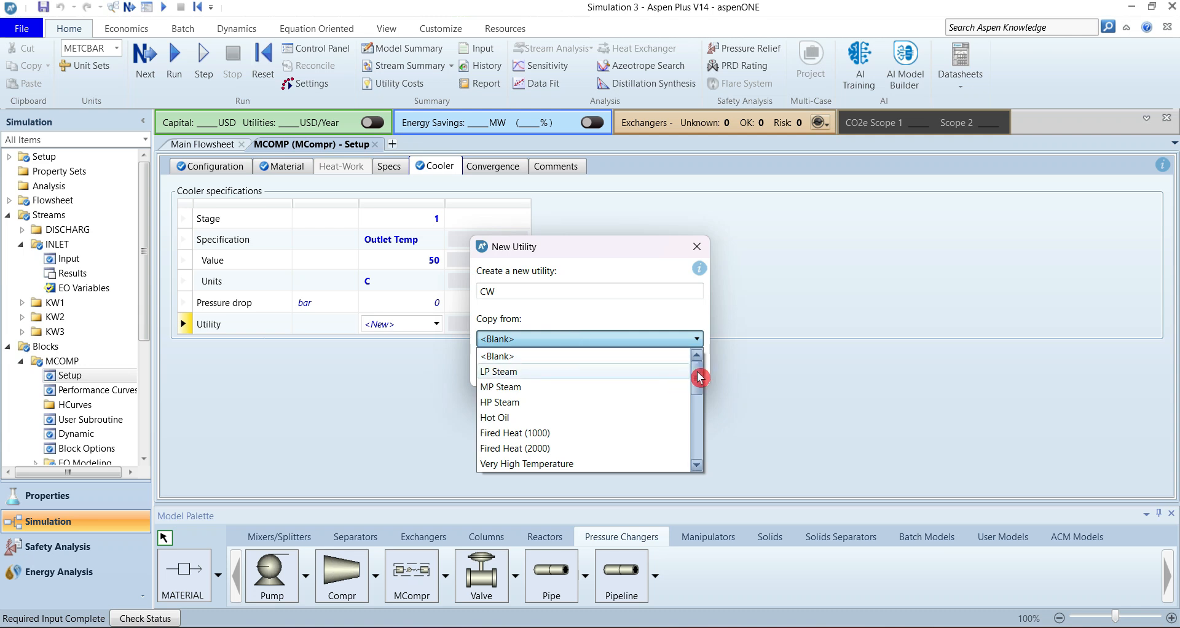
drag(699, 376, 702, 412)
click(556, 418)
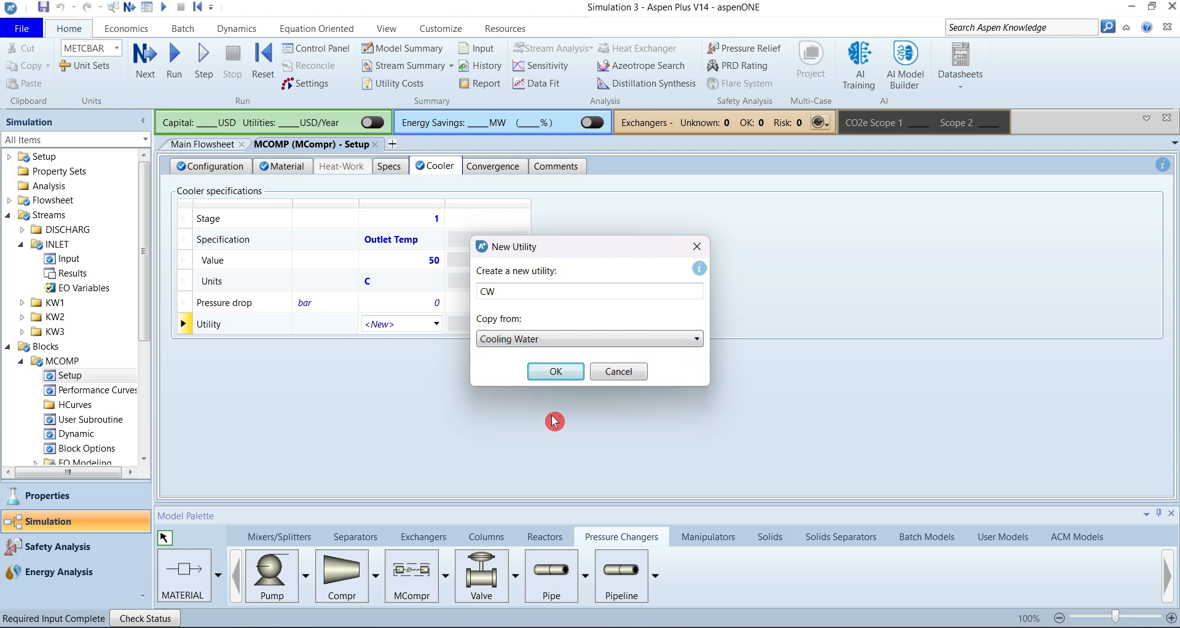
click(556, 373)
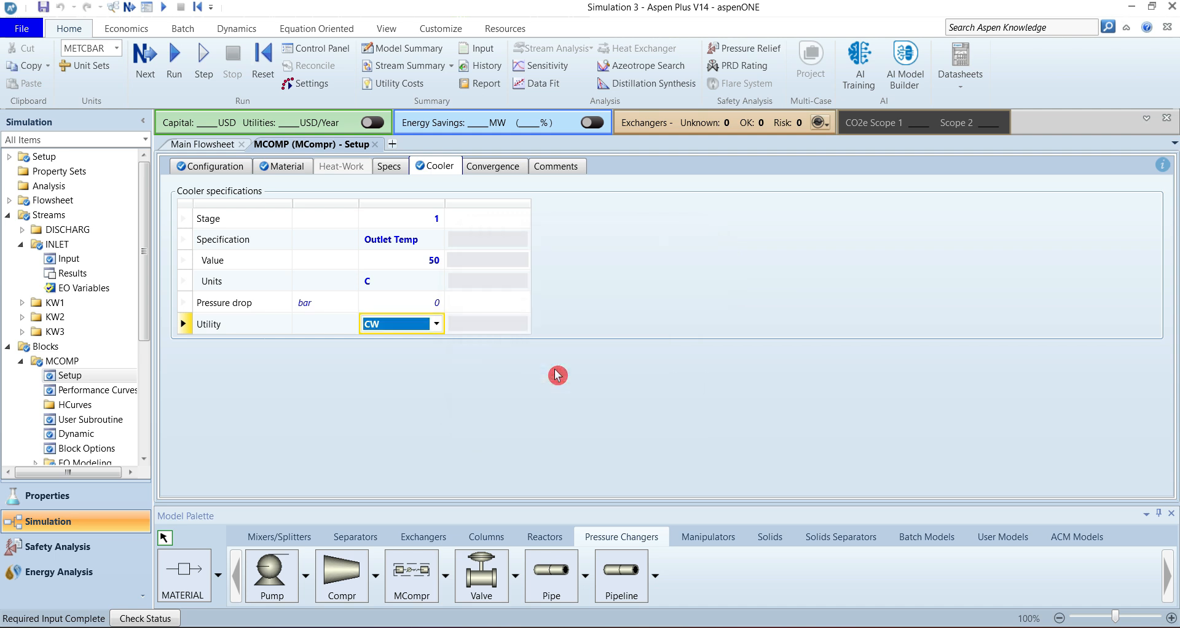
Step: Add a stage 2 cooler with an outlet temperature of 50 C and the CW utility
click(490, 223)
text(2)
key(Return)
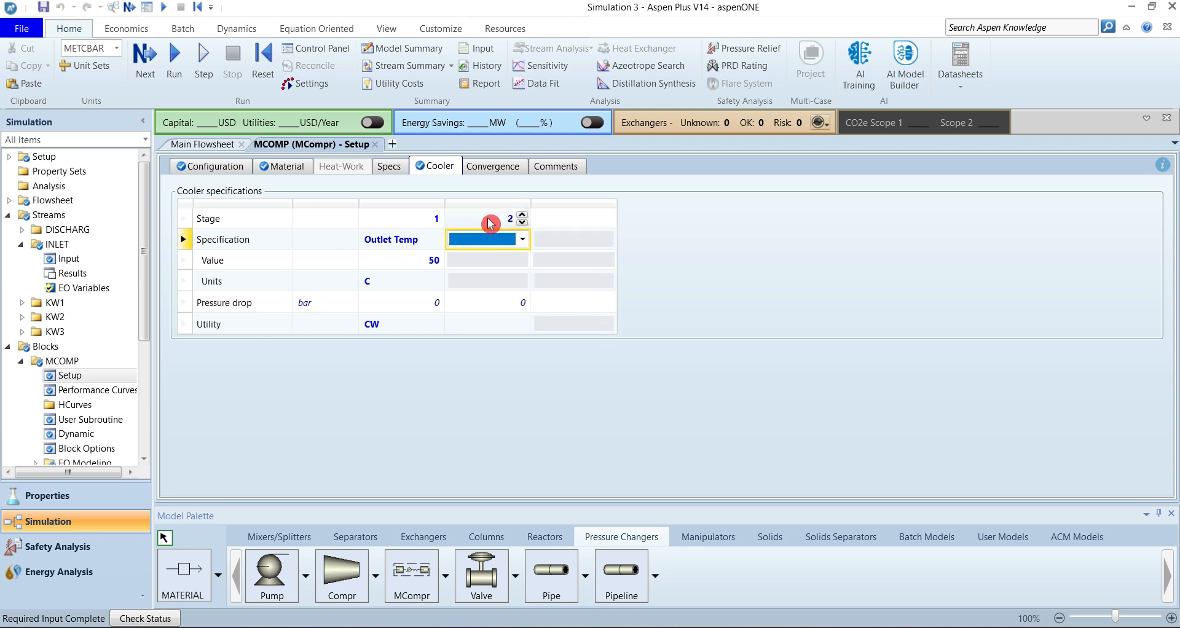
click(524, 239)
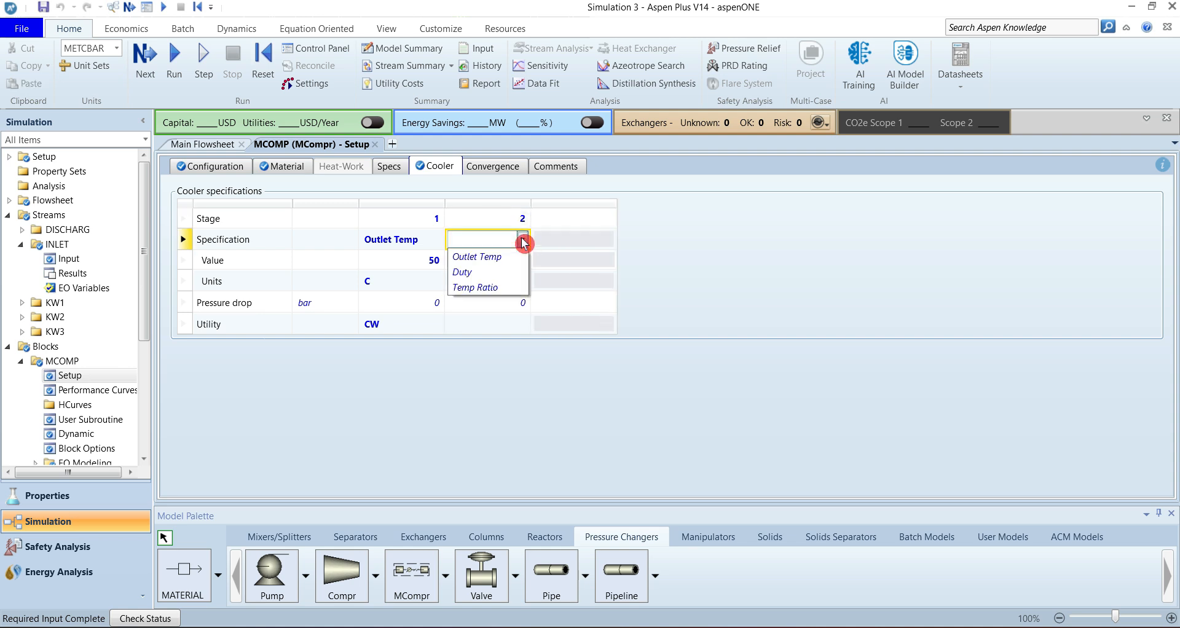
click(492, 256)
text(50)
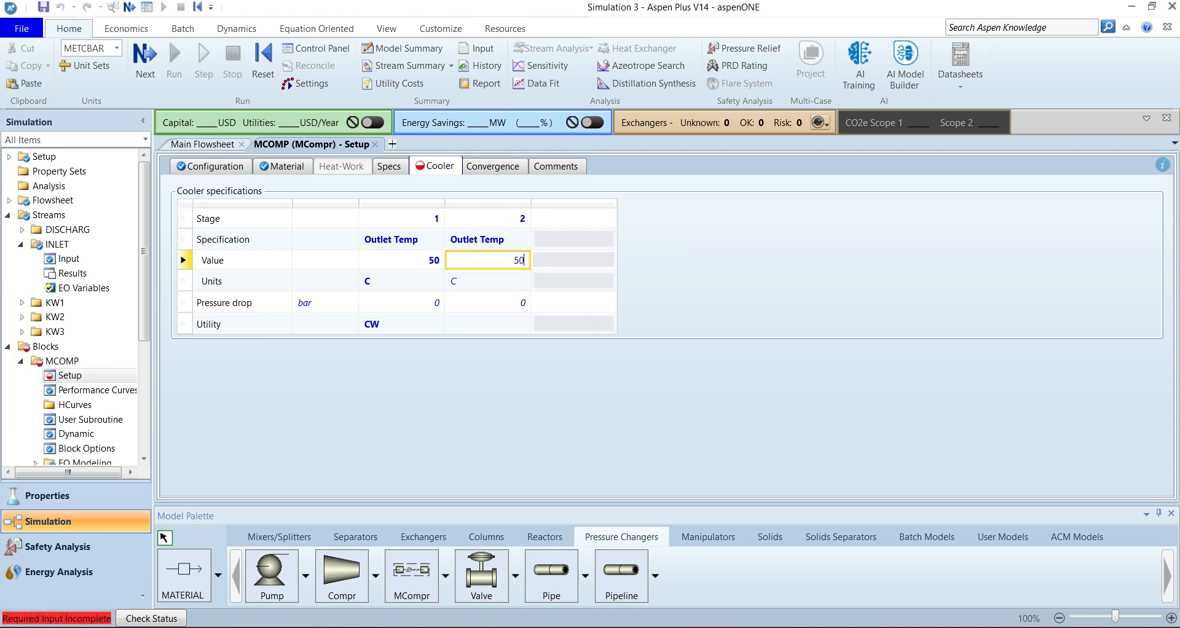
key(Return)
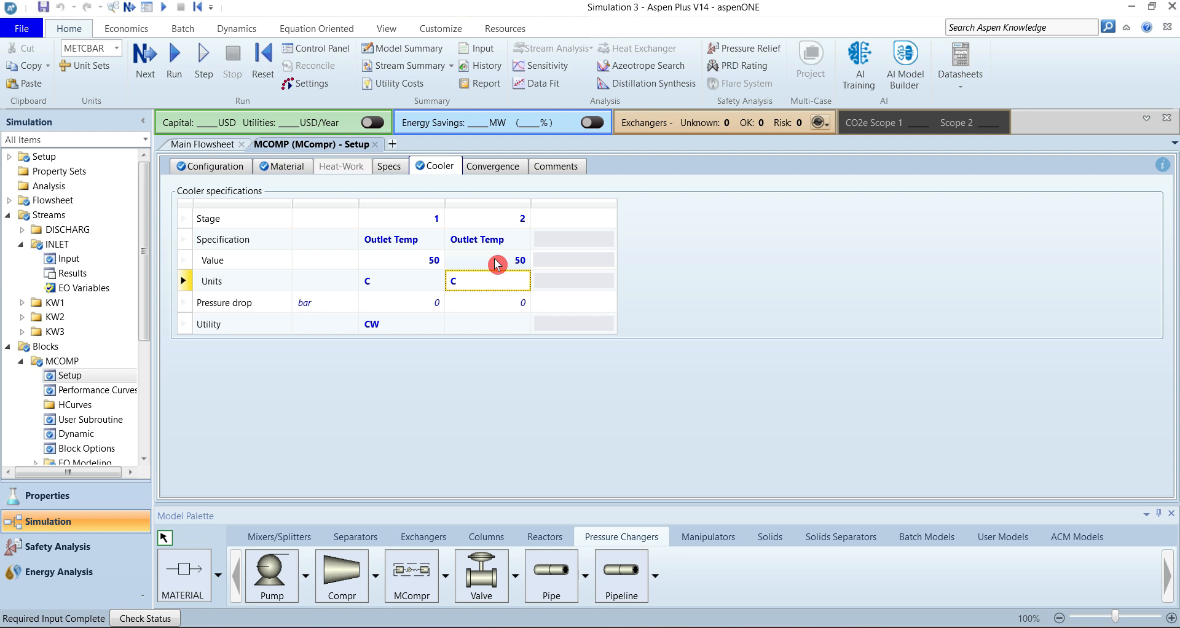
click(519, 323)
click(493, 343)
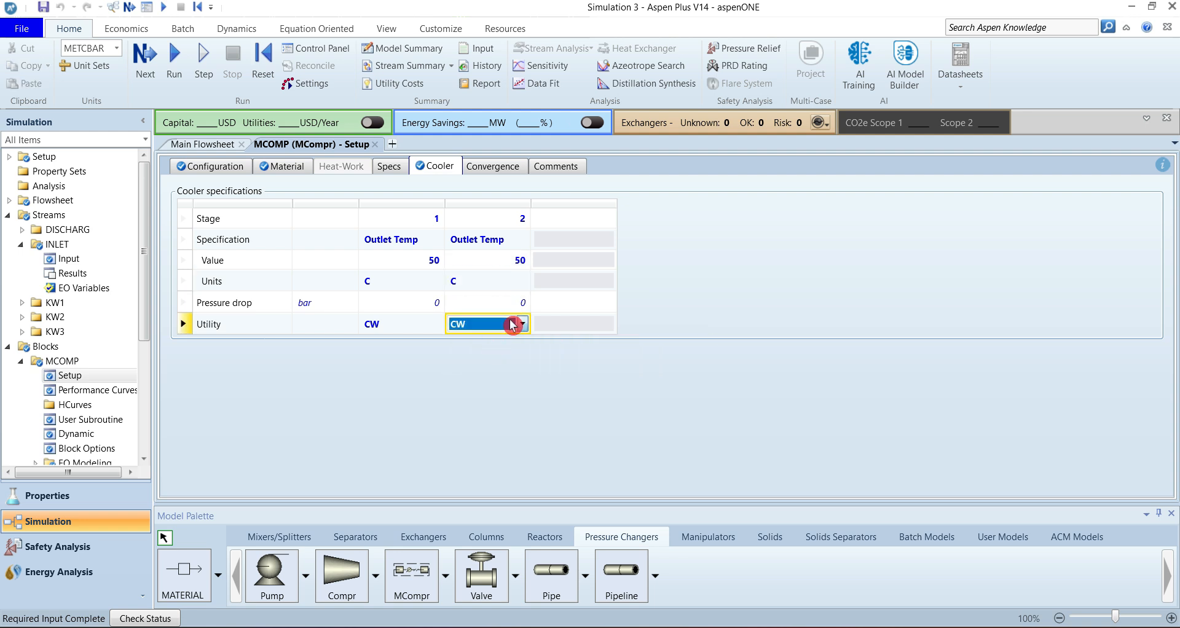
Step: Add a stage 3 cooler with an outlet temperature of 50 C and the CW utility
click(575, 222)
text(3)
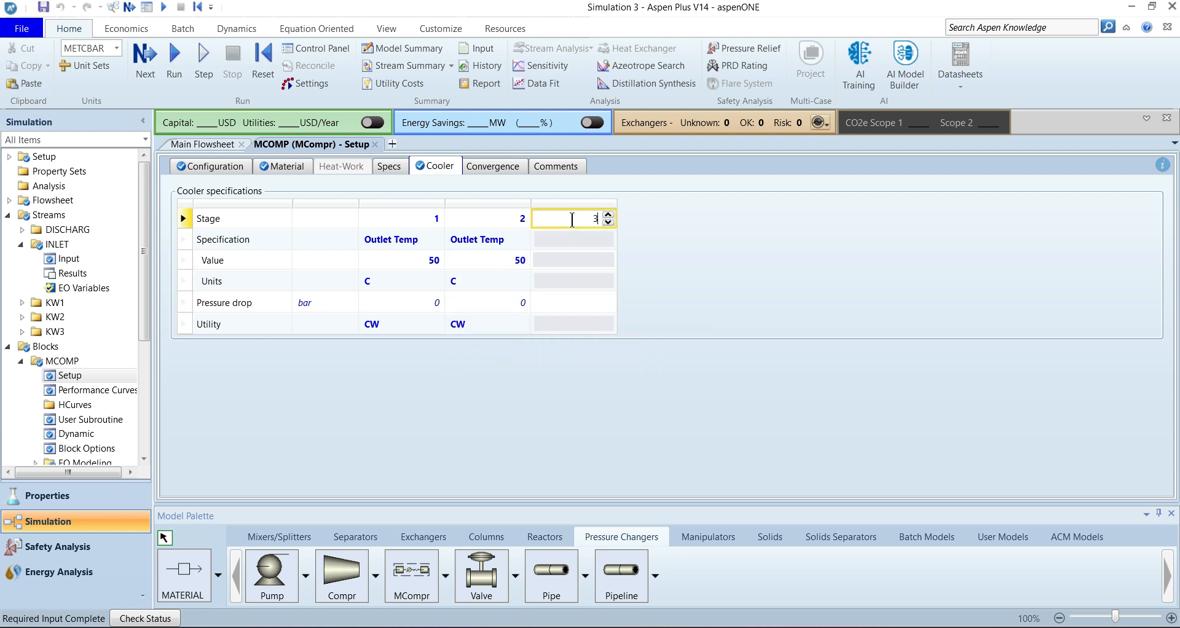
key(Return)
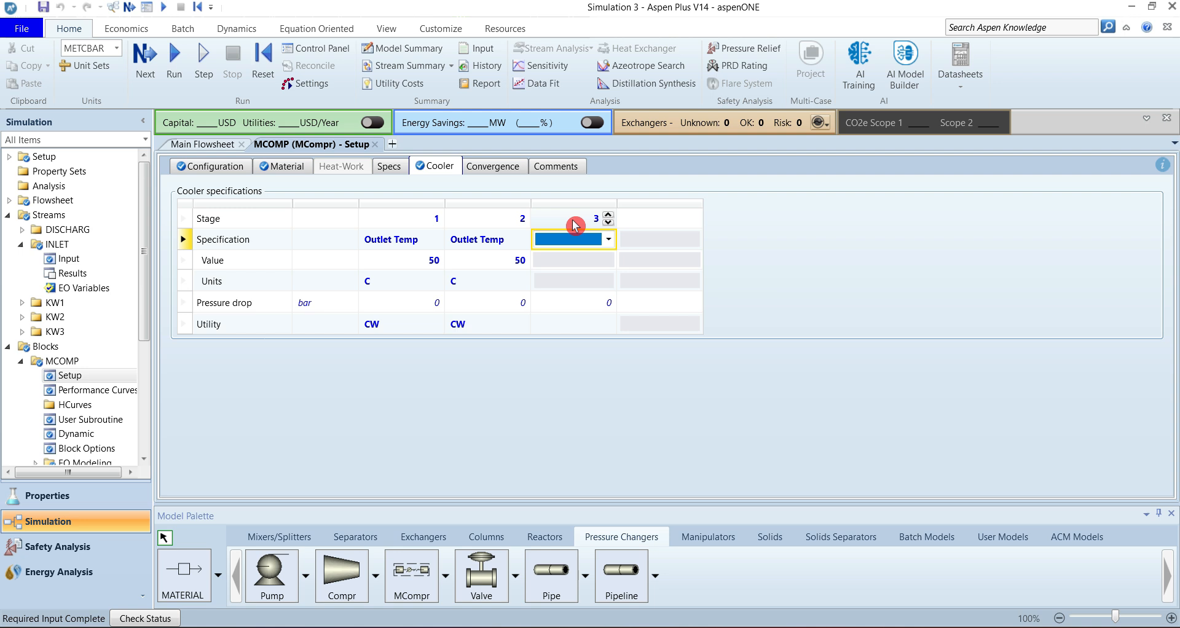
click(609, 239)
click(596, 256)
click(575, 265)
text(50)
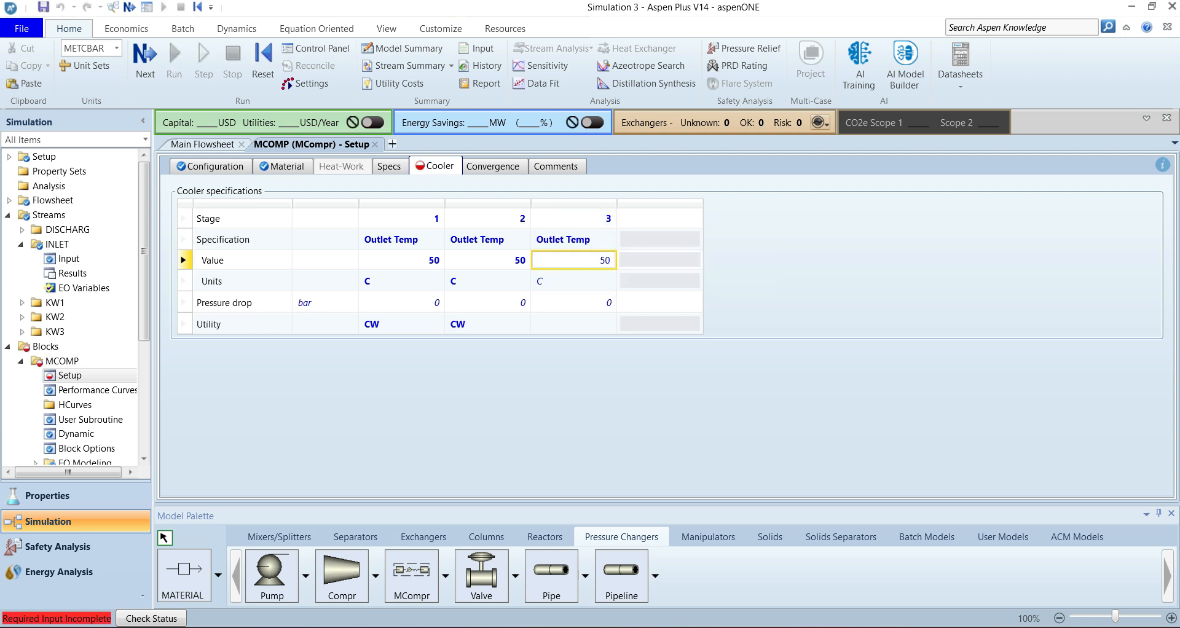
click(582, 286)
click(610, 326)
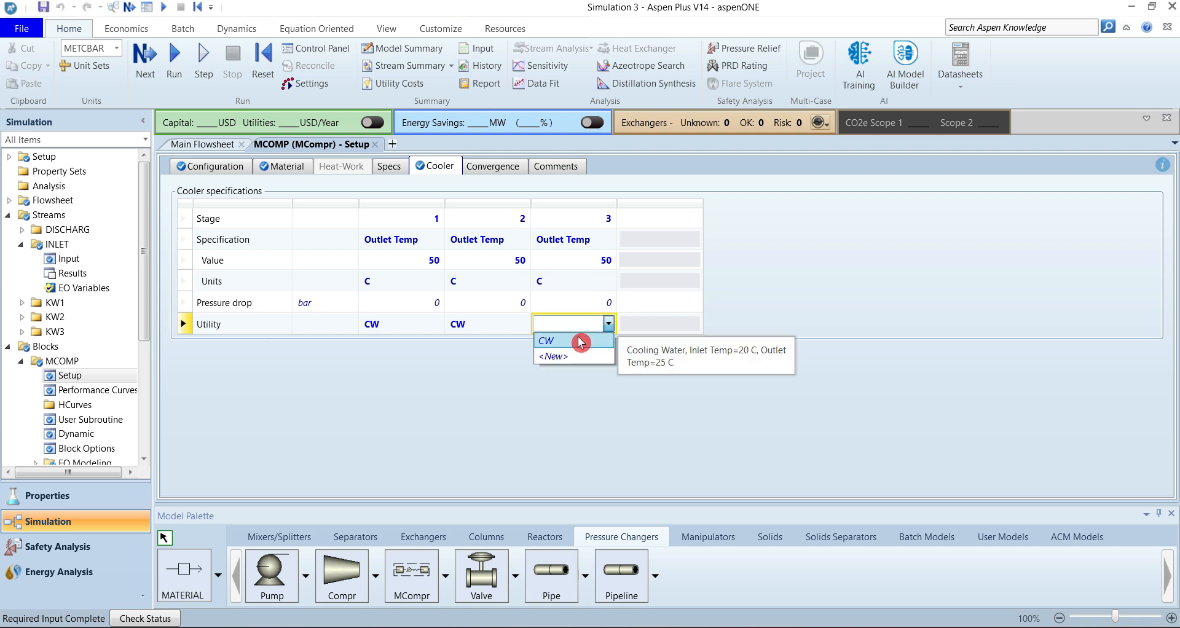
click(582, 337)
Step: Add a stage 4 cooler specified by duty with a value of 0 cal/sec
click(681, 230)
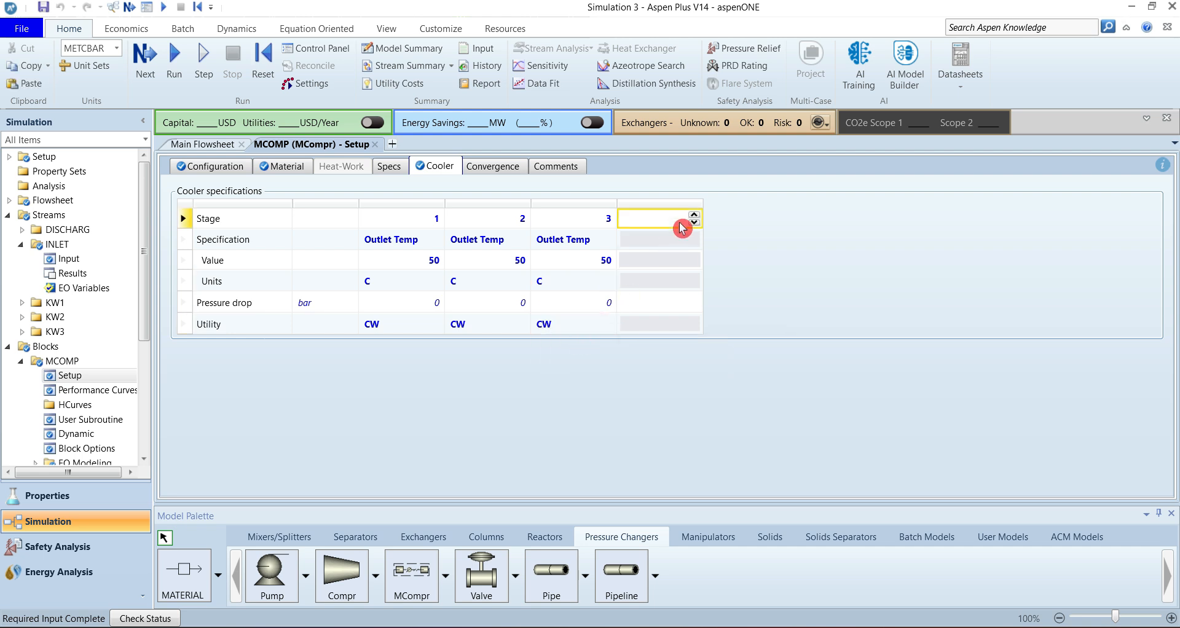
text(4)
click(686, 240)
click(694, 240)
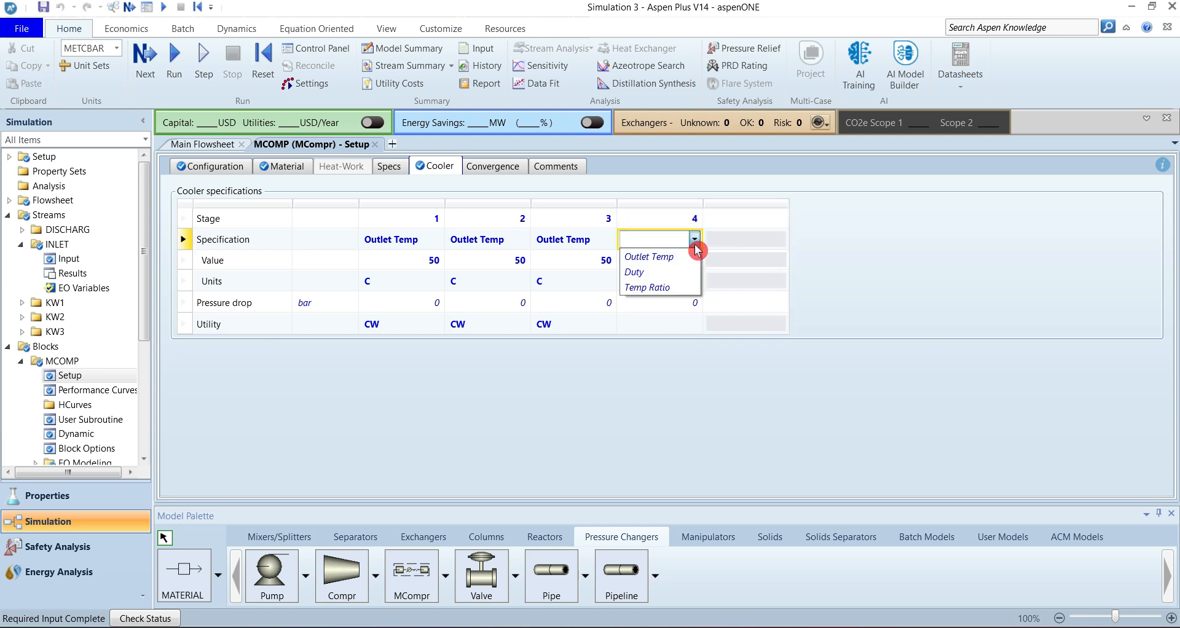
click(661, 273)
click(679, 263)
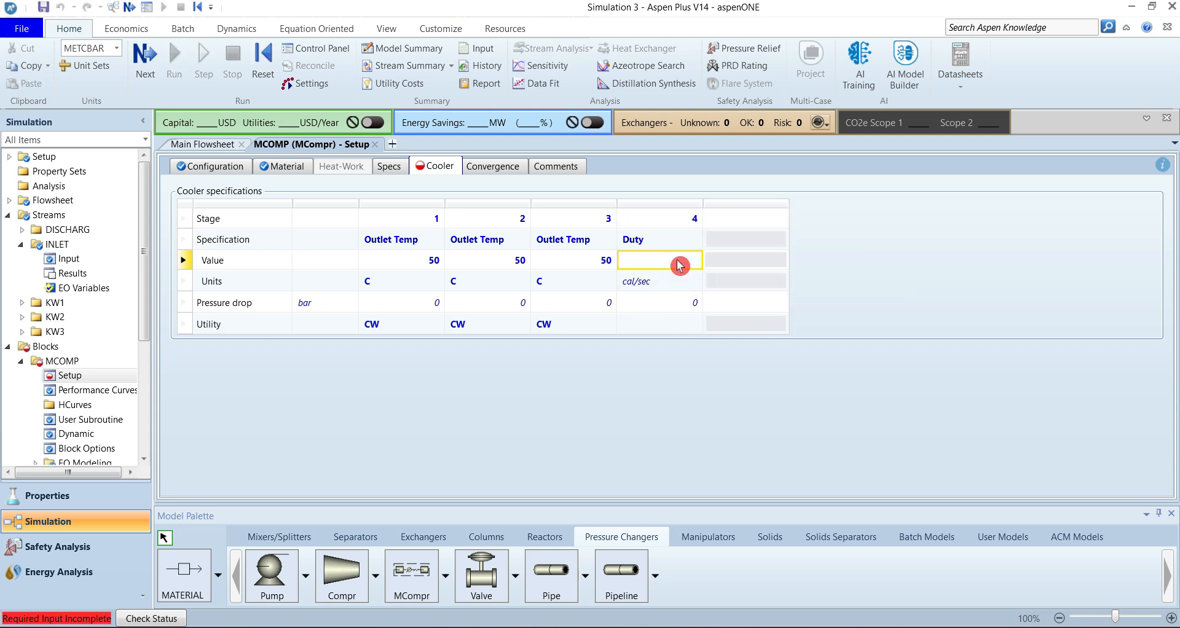
text(0)
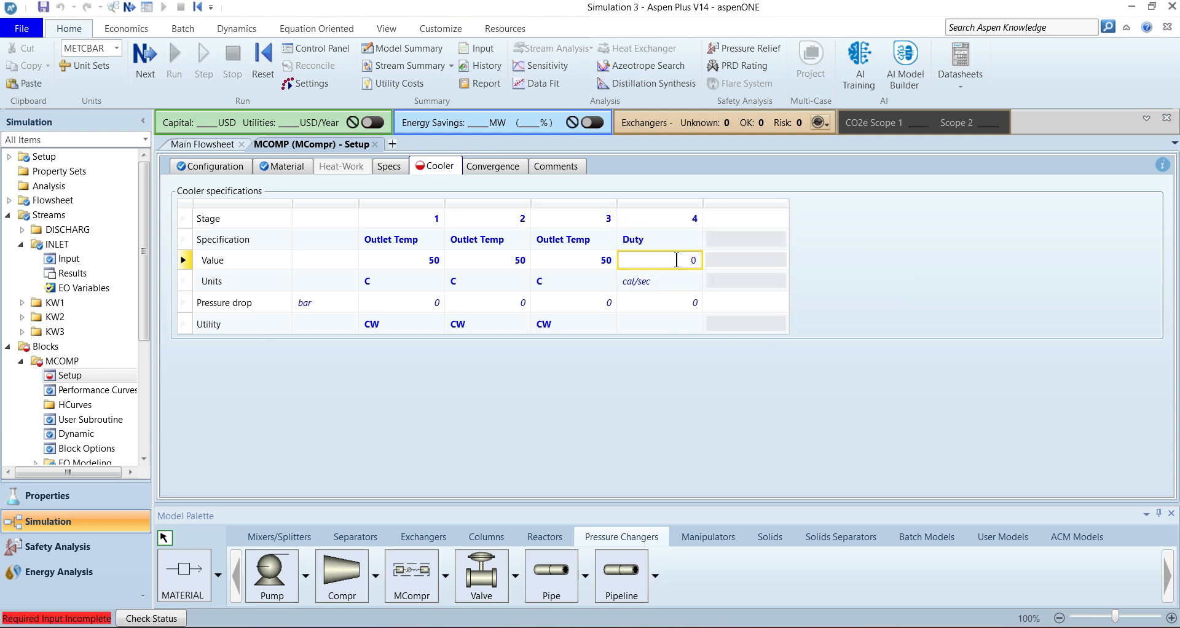
key(Return)
click(702, 365)
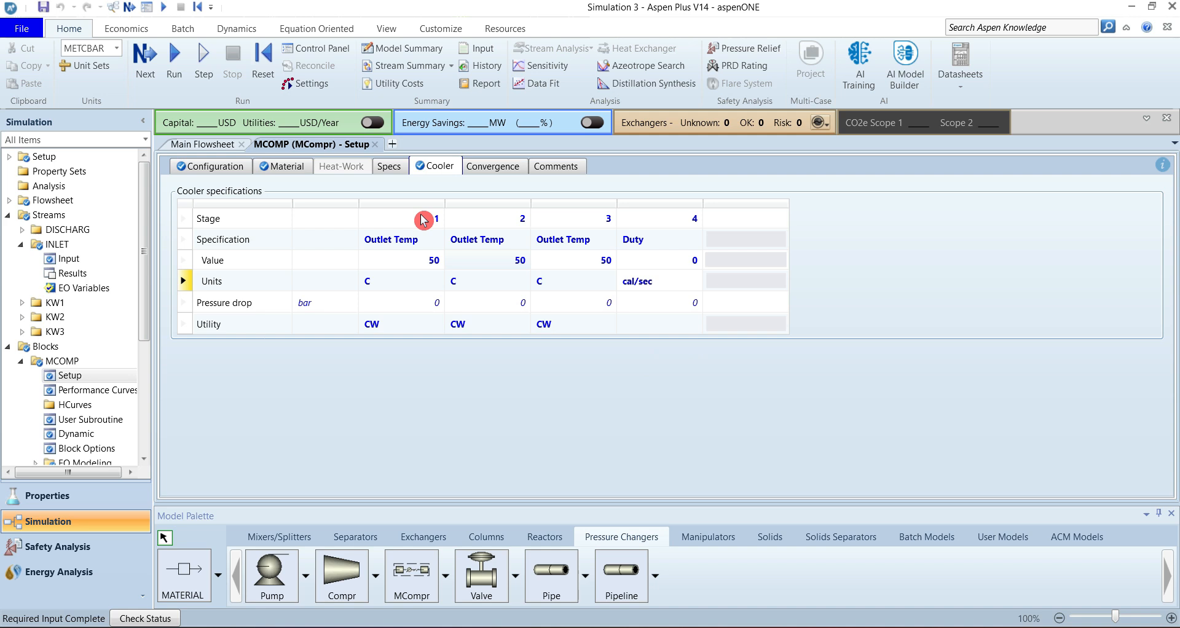
Step: Create a new utility named ELEC copied from Electricity and assign it to compressor stage 1 in MCOMP's outlet specifications
click(390, 168)
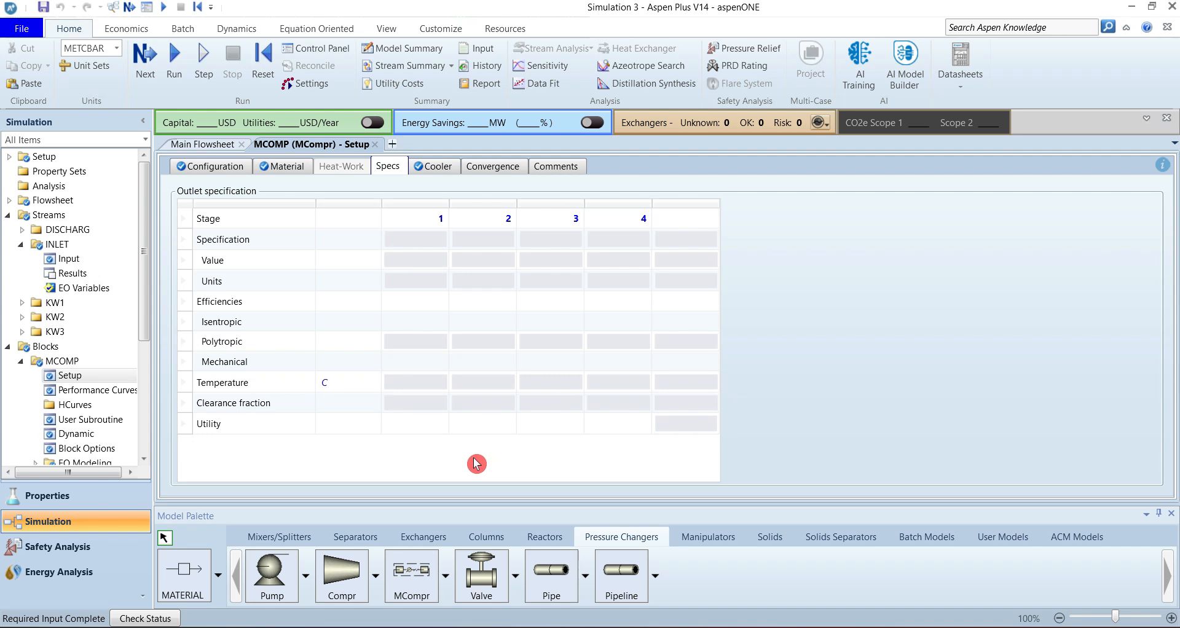
click(442, 424)
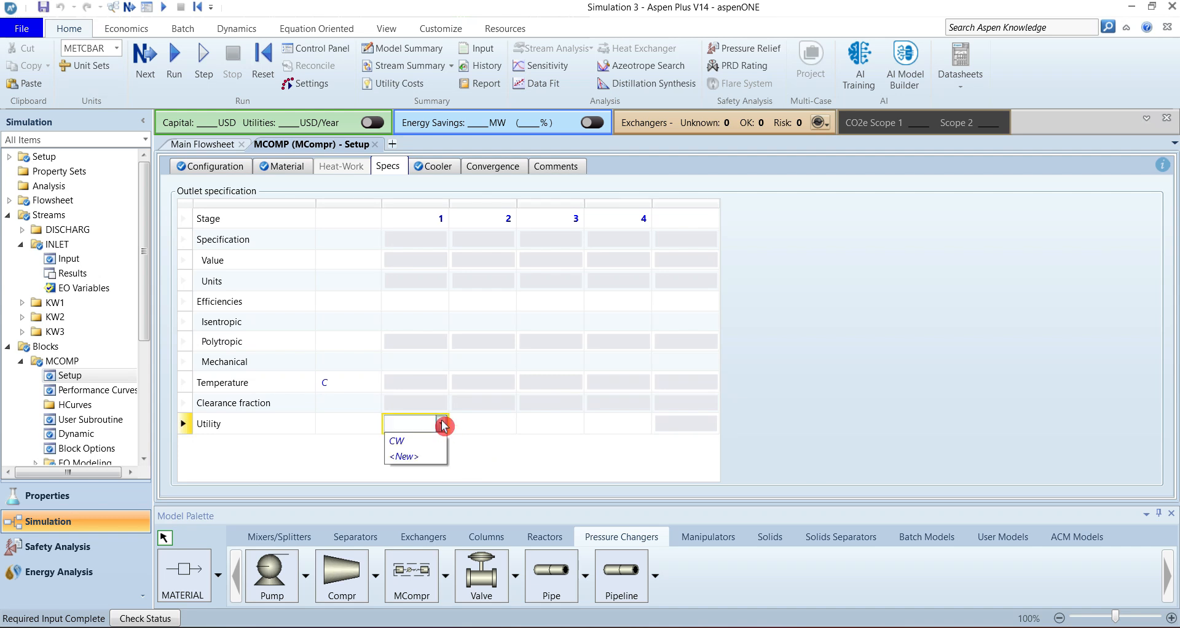
click(410, 456)
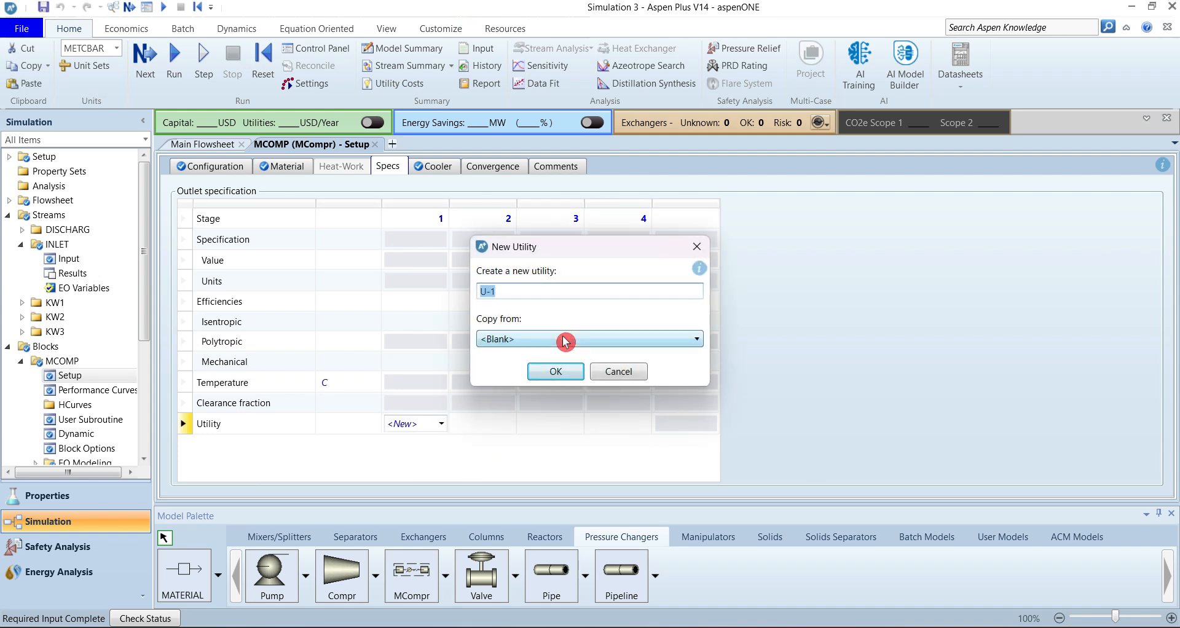
text(ELEC)
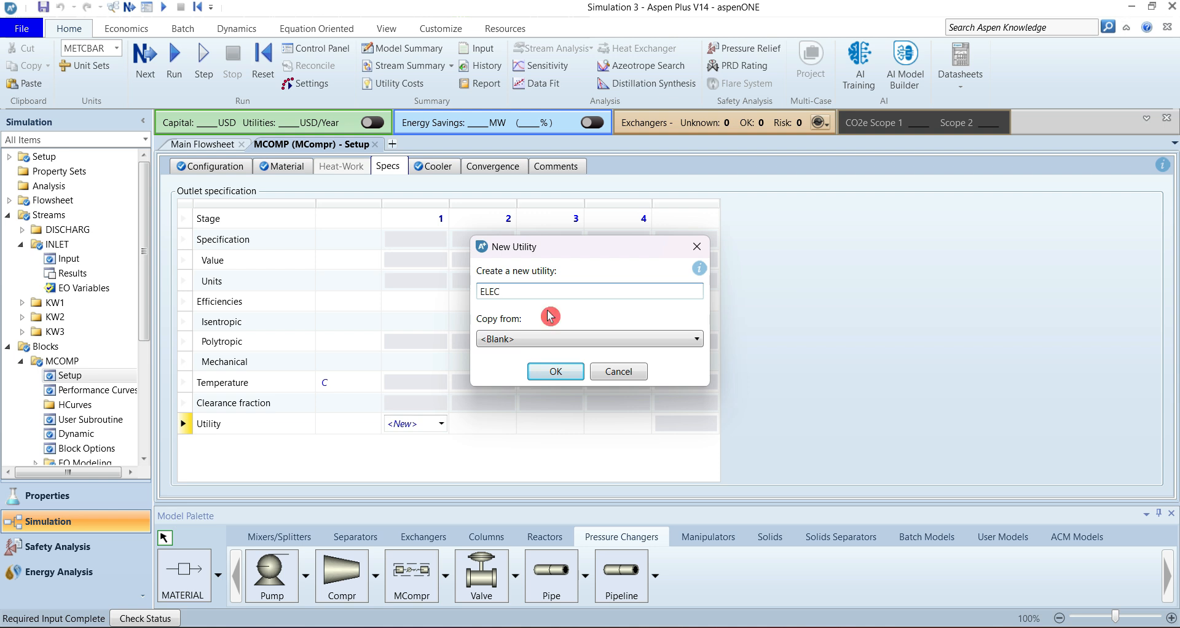
click(571, 346)
click(521, 371)
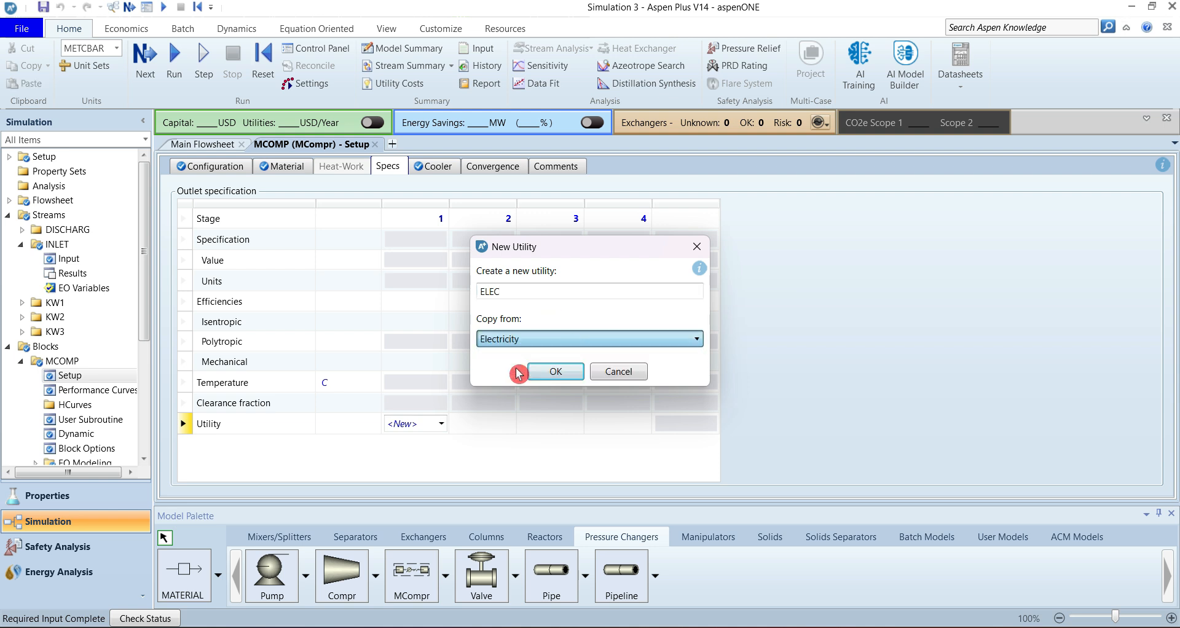
click(553, 375)
Step: Assign the ELEC utility to compressor stages 2, 3 and 4
click(500, 424)
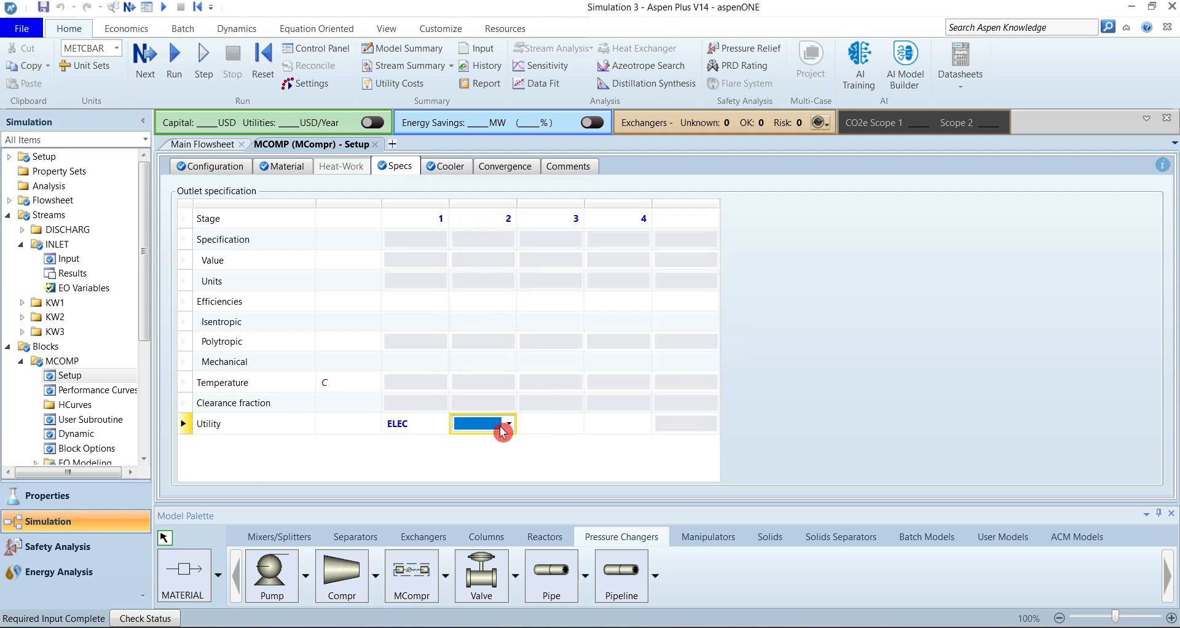
click(508, 423)
click(475, 454)
click(570, 425)
click(572, 425)
click(573, 426)
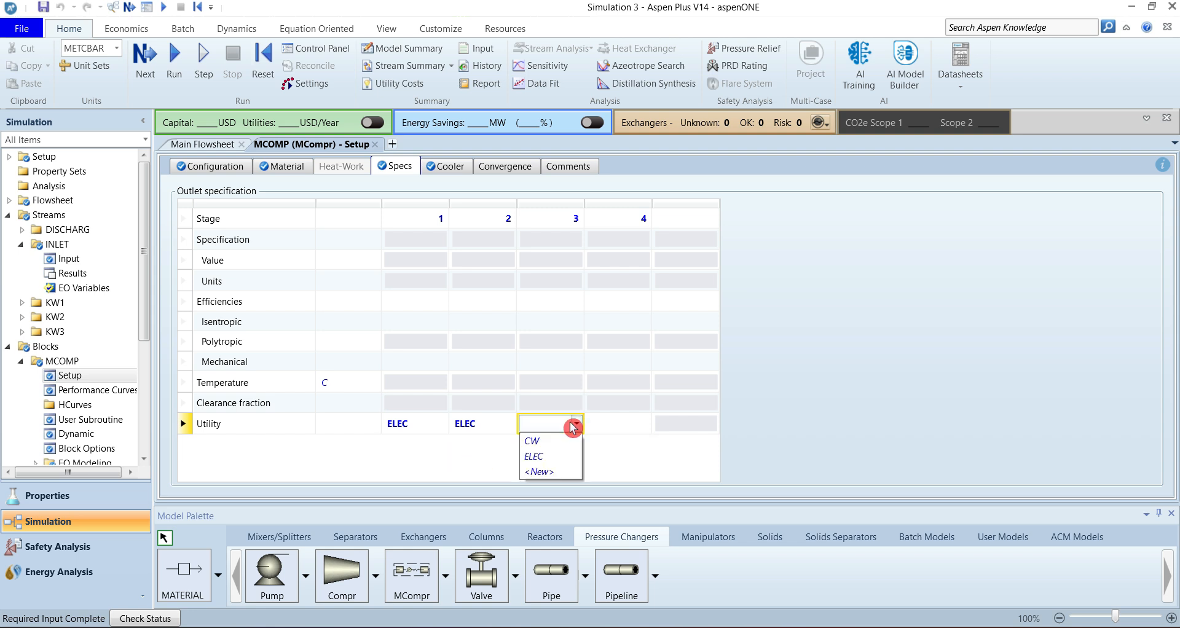
click(541, 455)
click(634, 425)
click(634, 426)
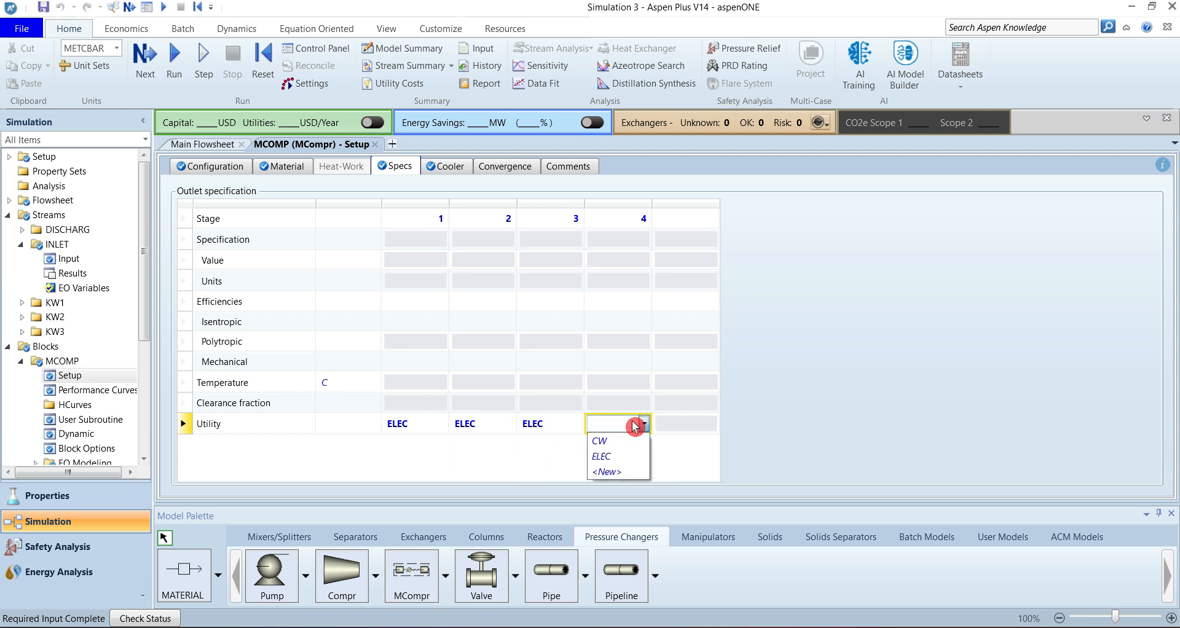
click(609, 455)
Step: Check MCOMP's stage efficiency fields and convergence options, and run the simulation
click(610, 328)
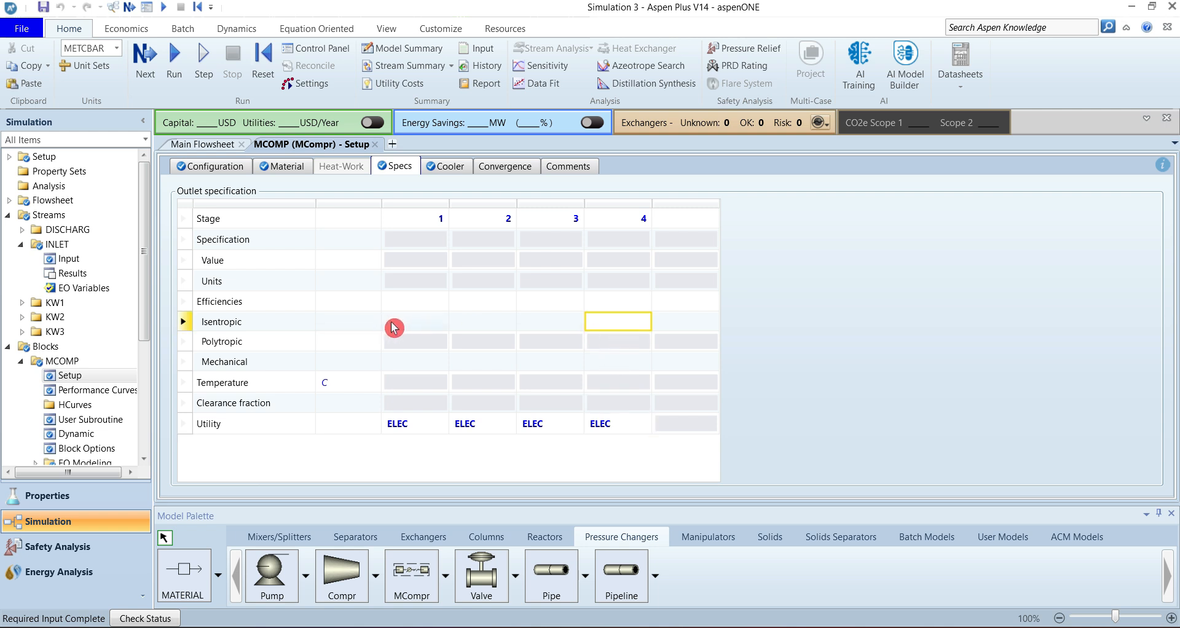
click(421, 365)
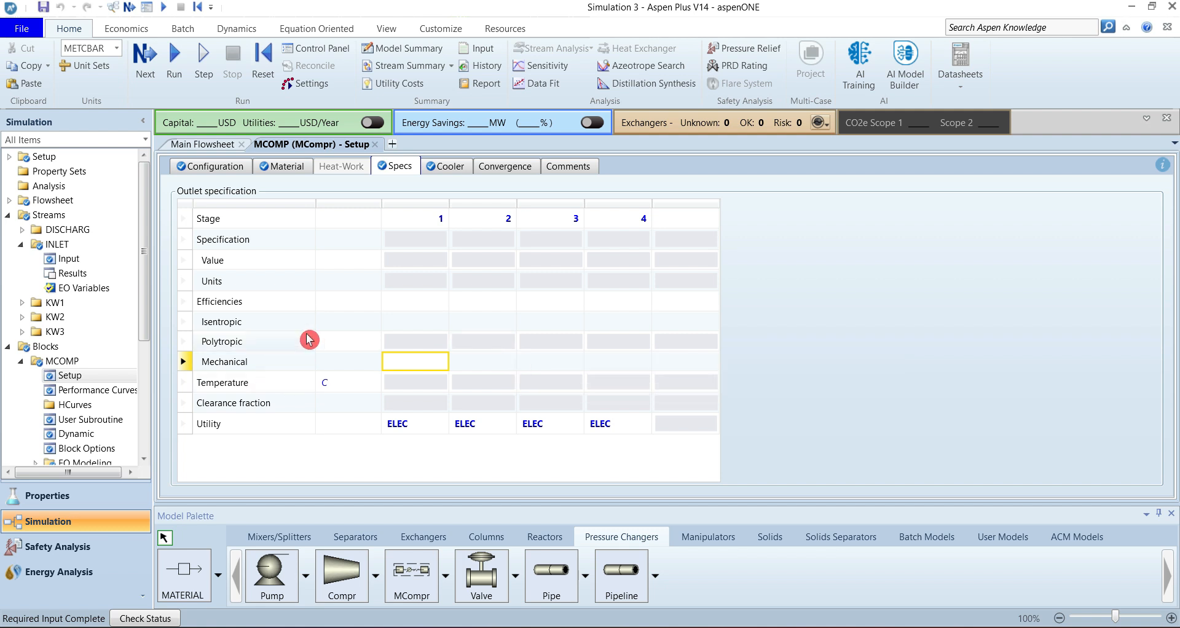
click(514, 171)
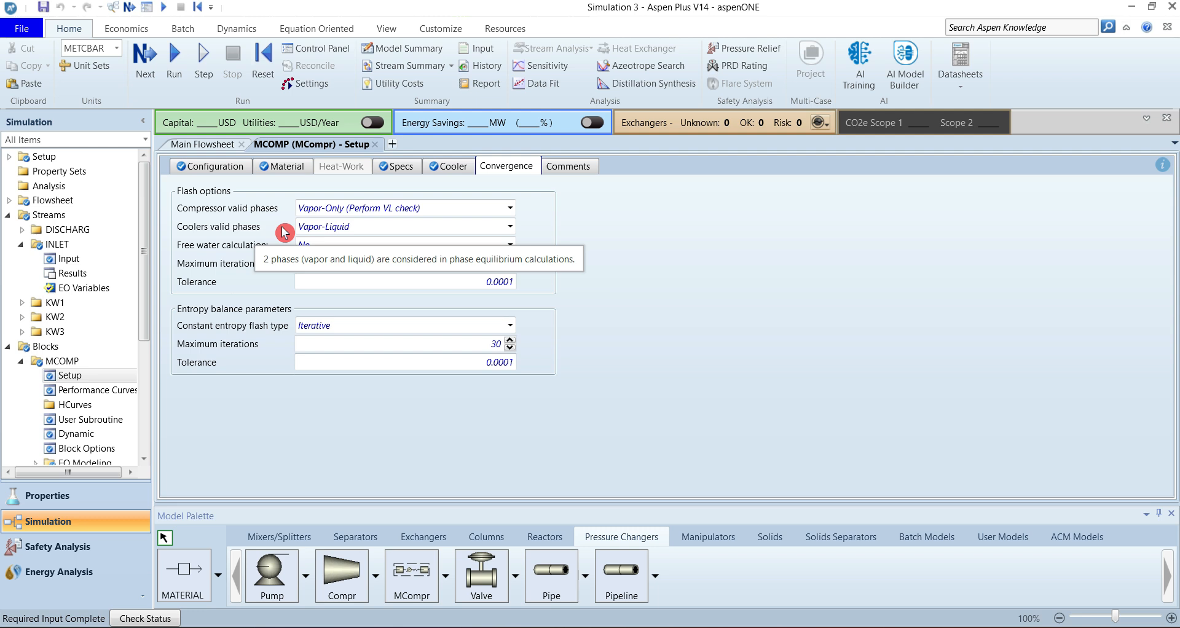
click(171, 59)
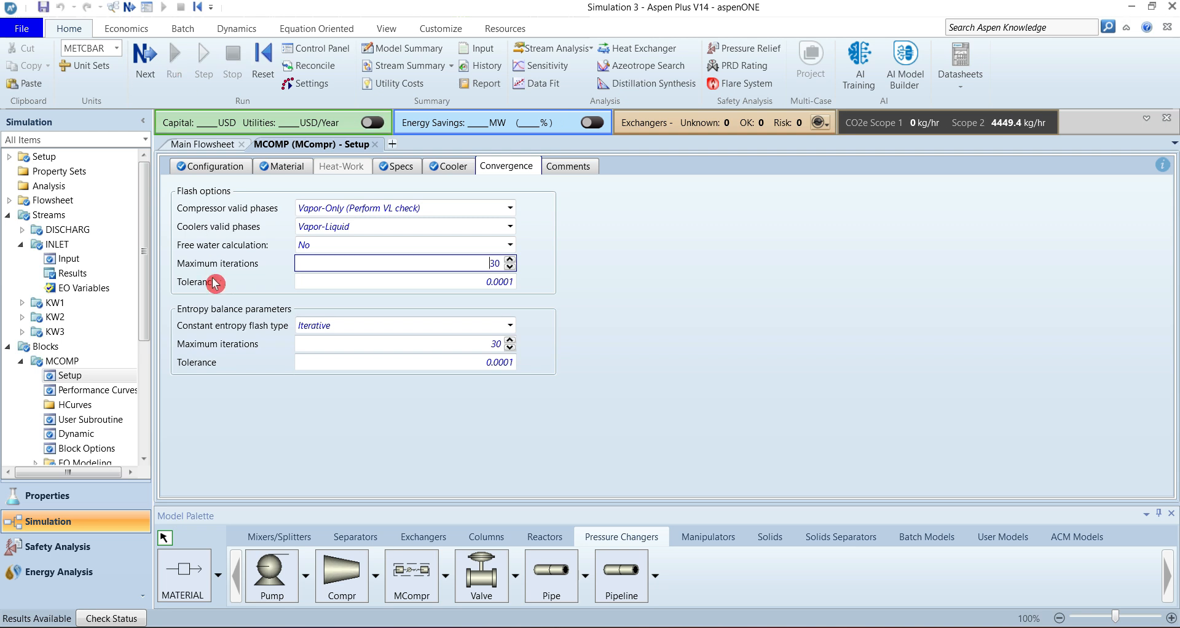
Step: Open MCOMP's results summary and show the total cooling duty in kW
drag(146, 286, 145, 341)
click(77, 371)
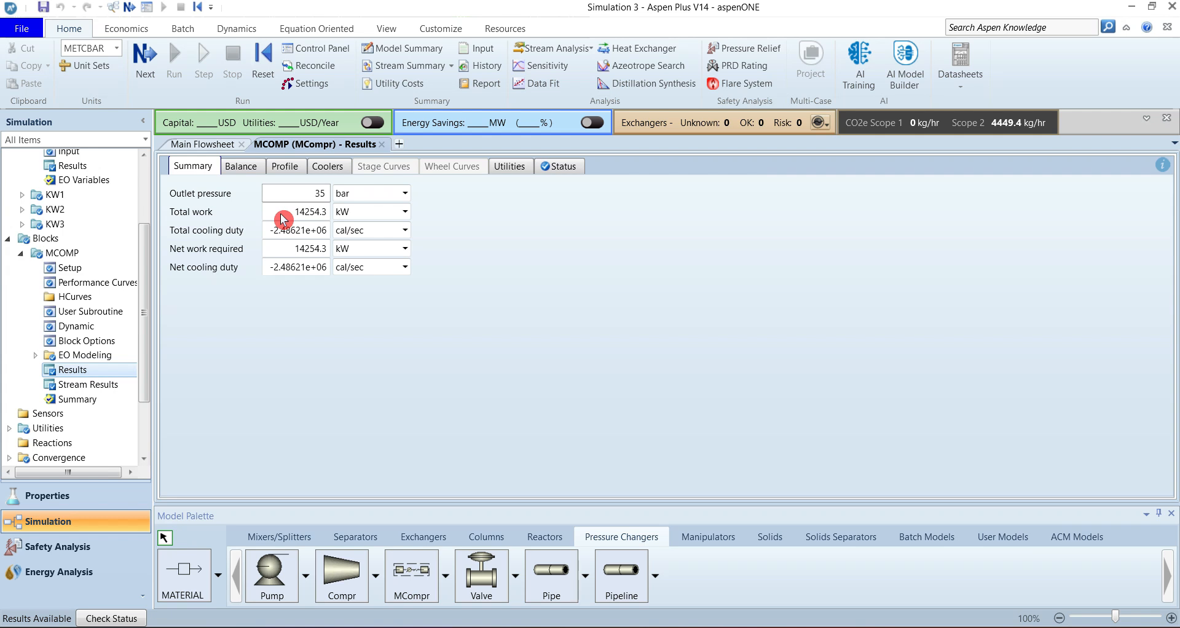
click(381, 232)
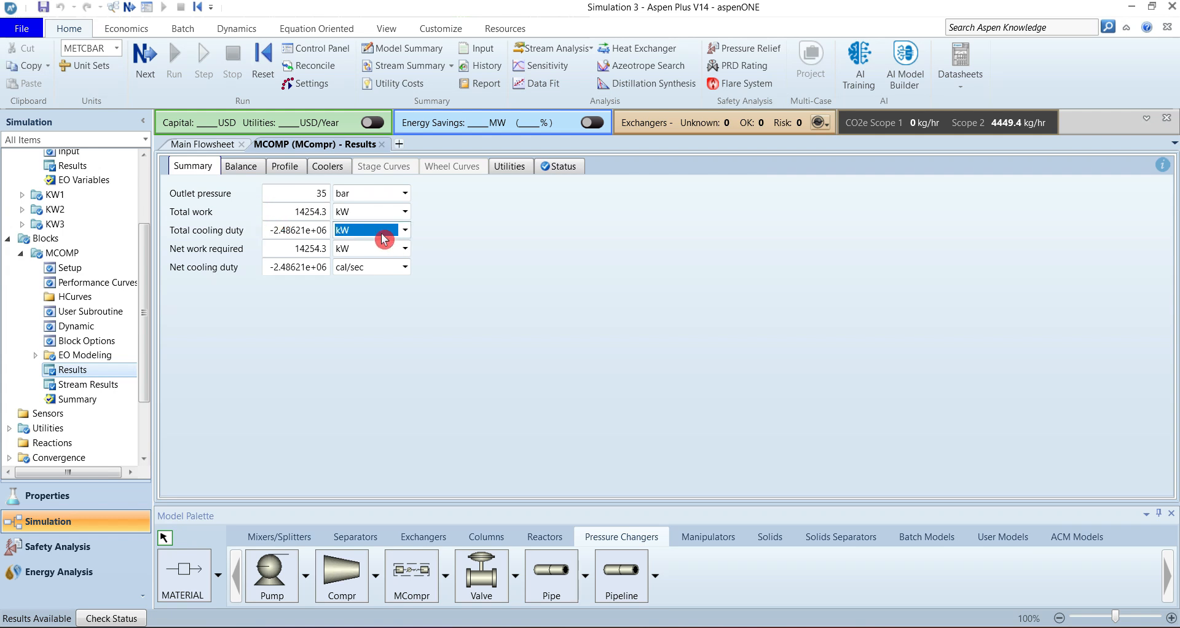
key(Return)
click(481, 307)
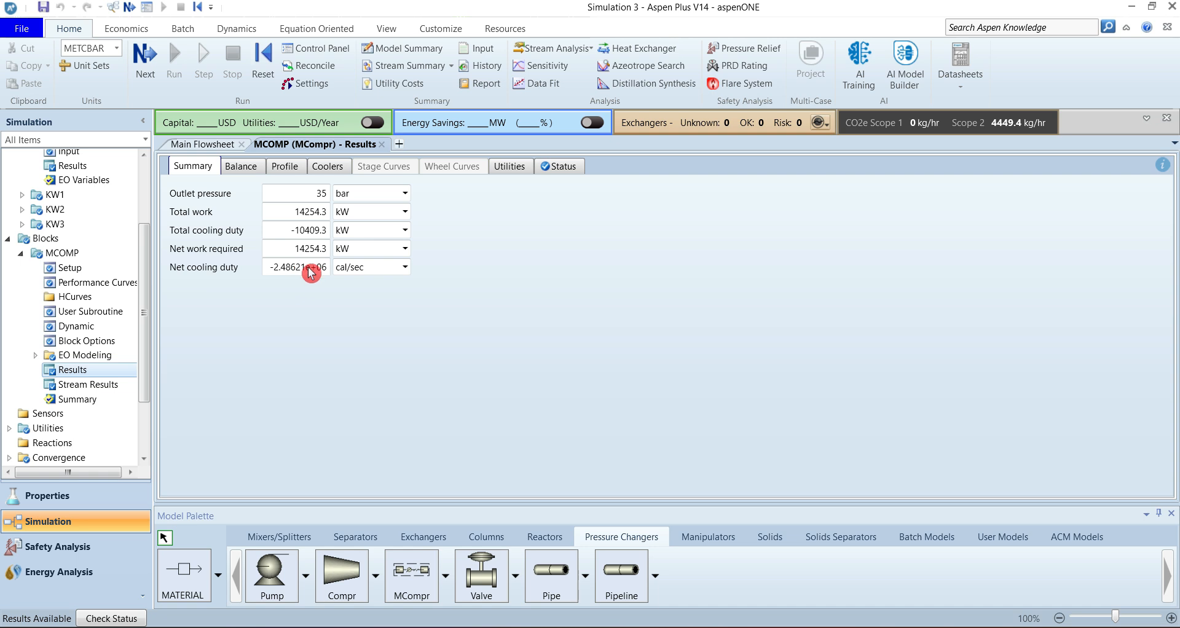
Step: Examine MCOMP's stage profile, cooler results and utility usage
click(285, 176)
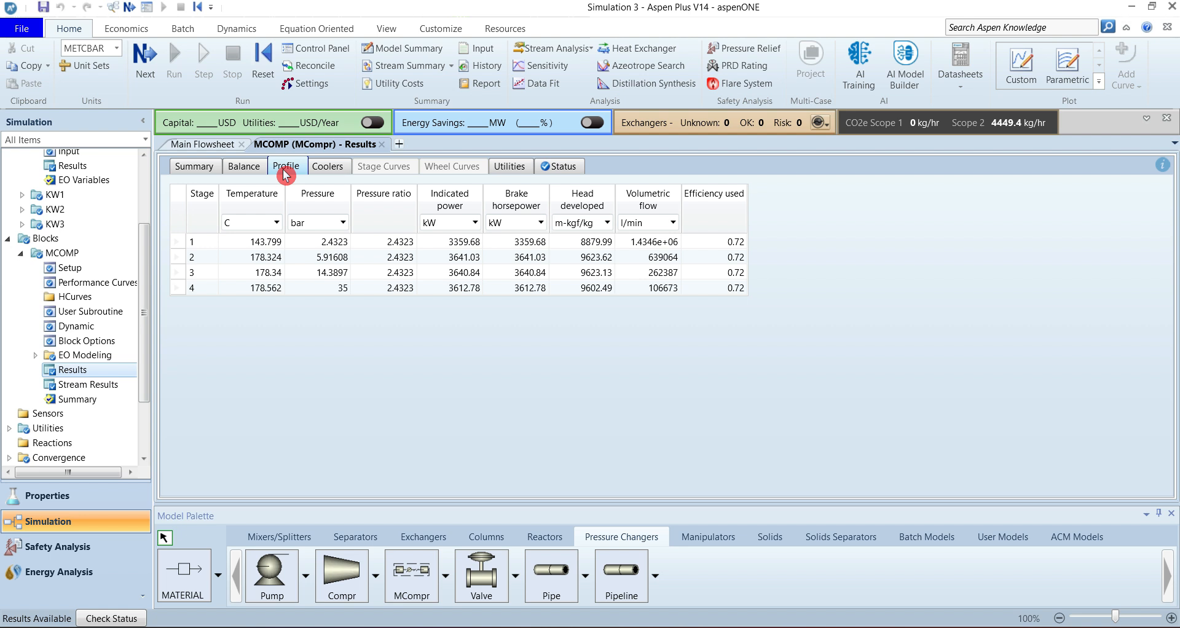
click(184, 248)
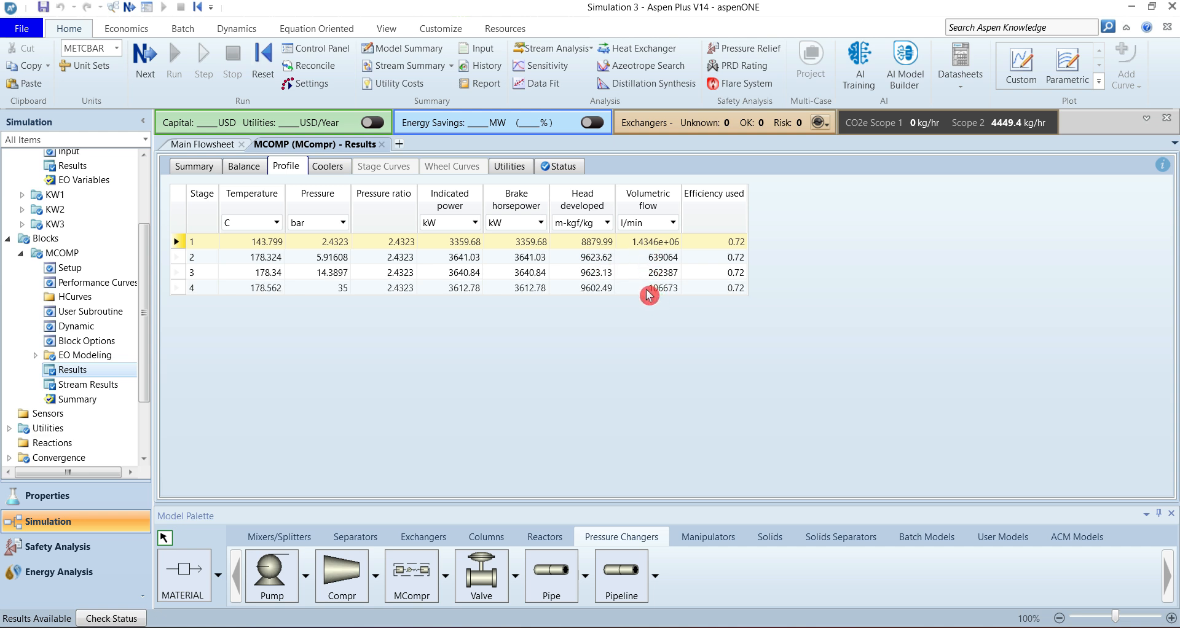
click(326, 174)
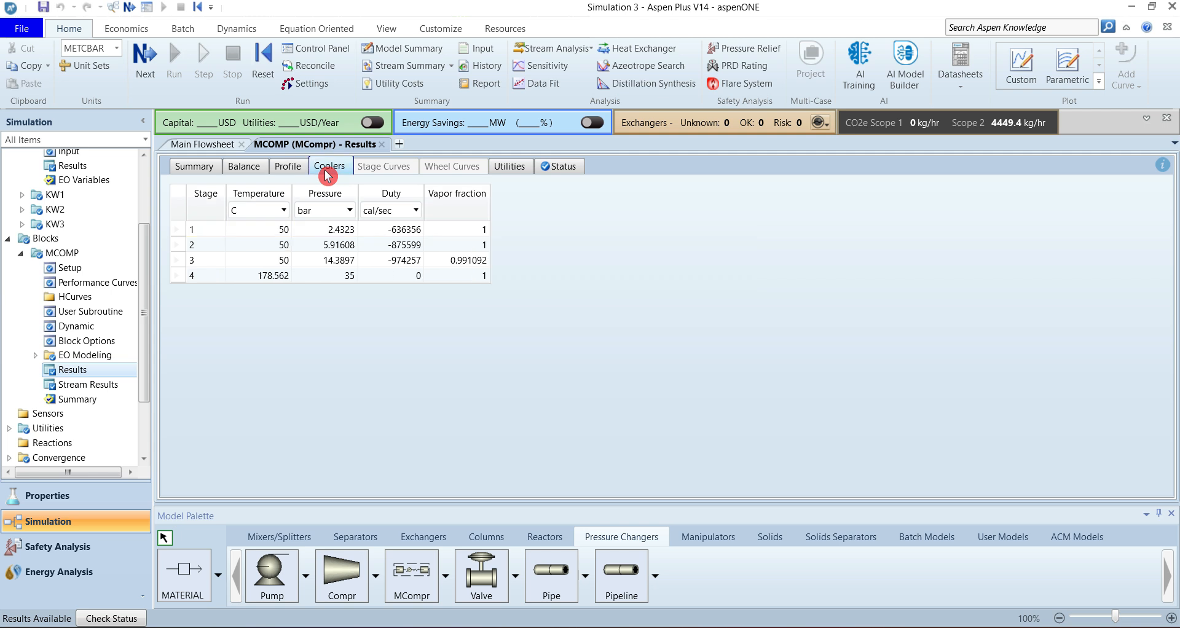
click(392, 232)
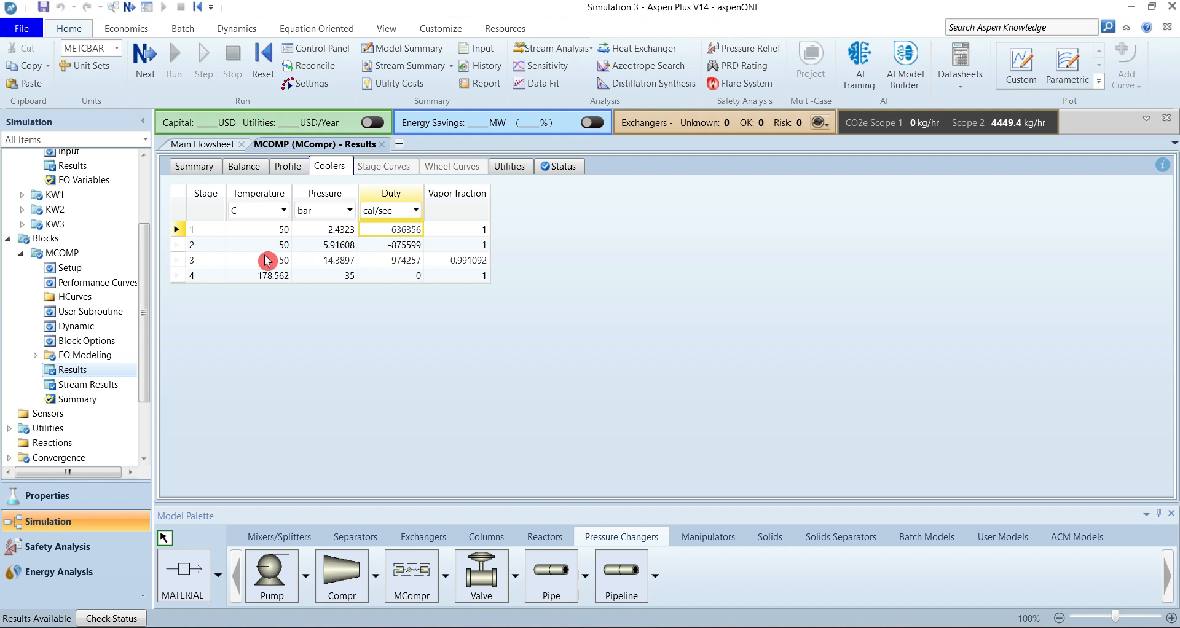
click(406, 277)
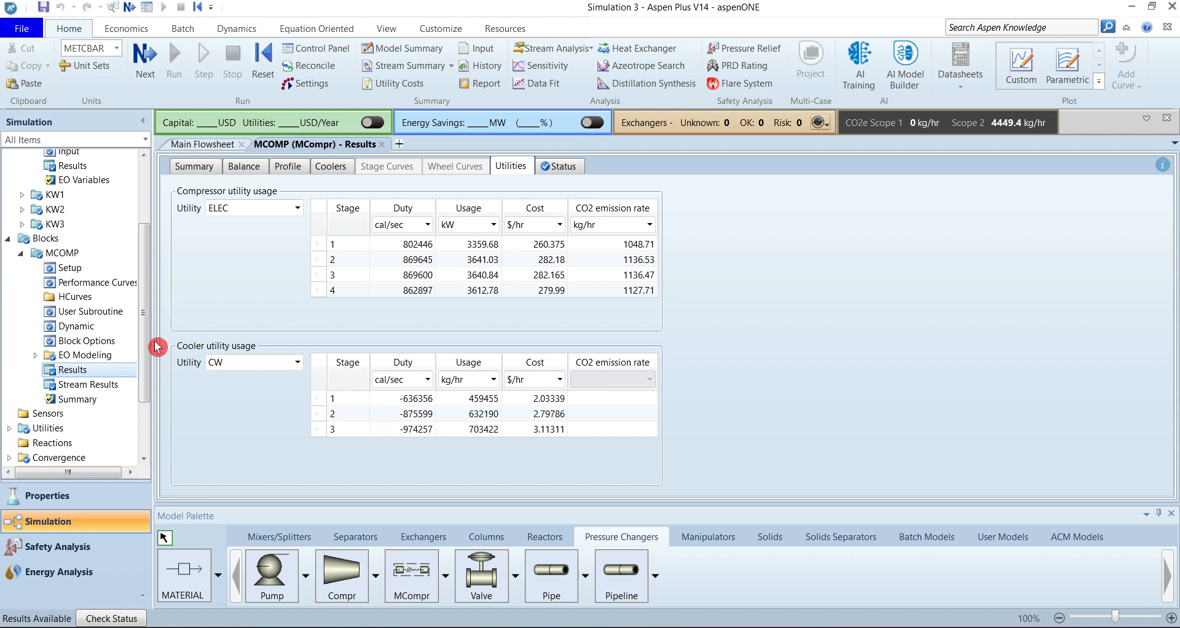
Step: Open the results of the CW utility
scroll(147, 407, down, 2)
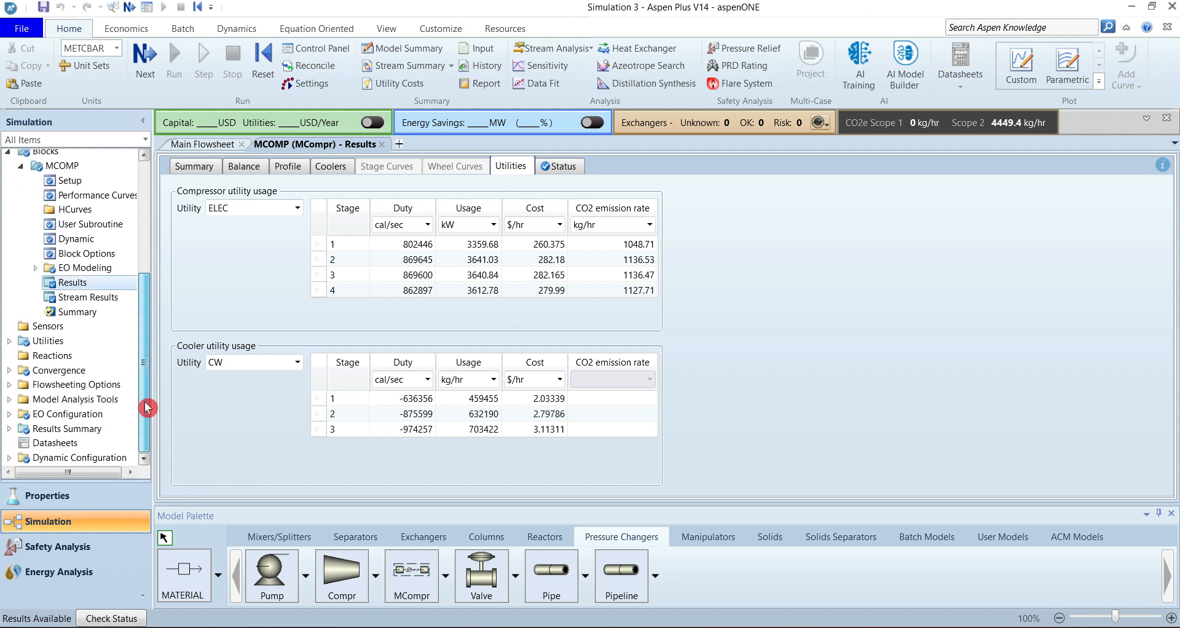
click(9, 340)
click(21, 358)
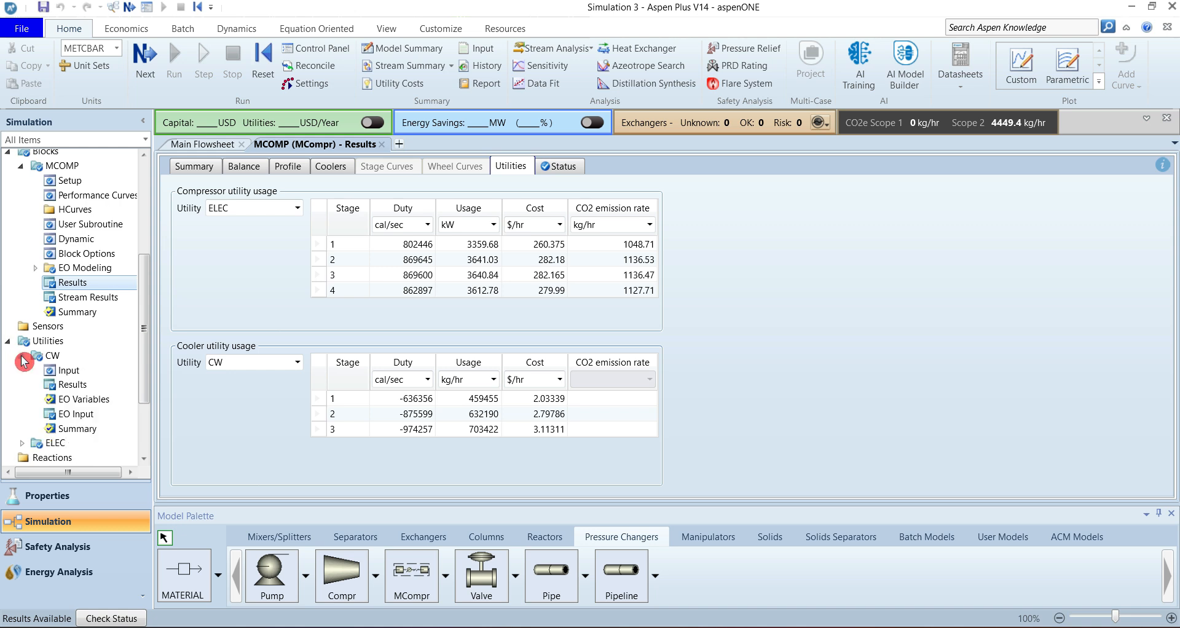
click(73, 388)
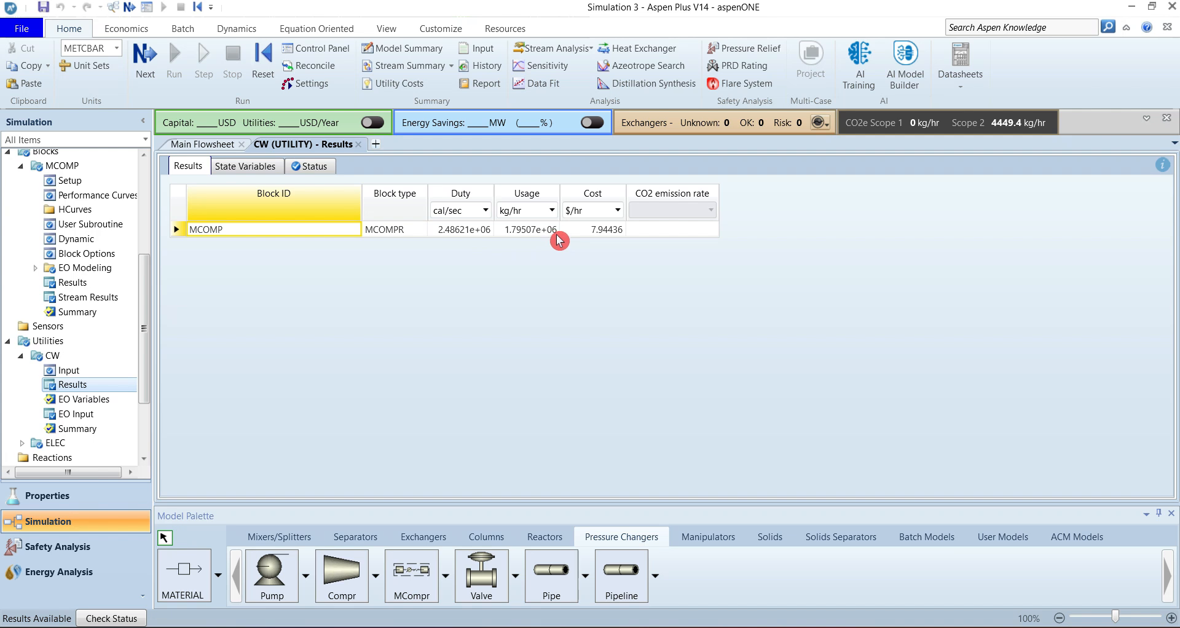
Step: Show the CW utility's usage for MCOMP in tons/hr
click(541, 229)
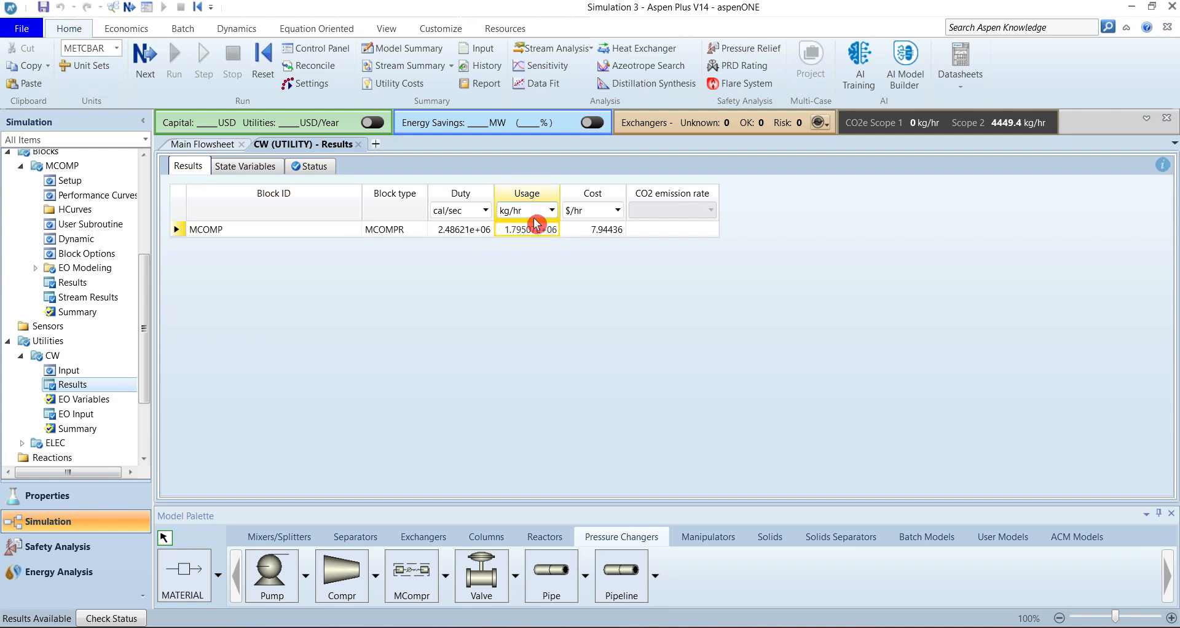
click(531, 215)
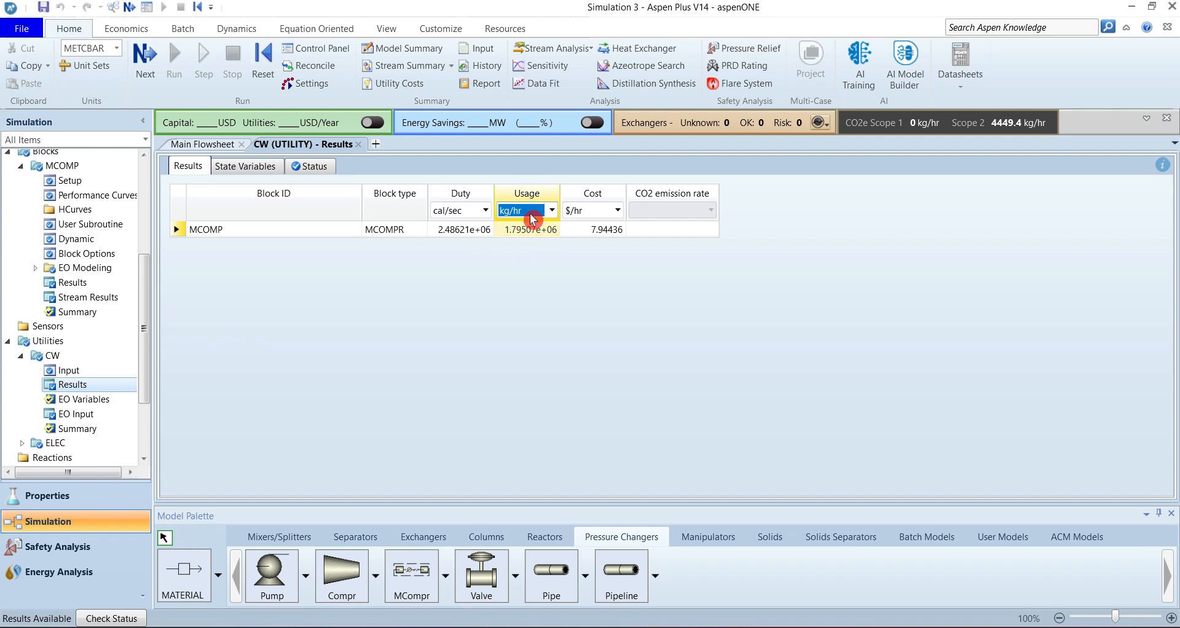
click(531, 217)
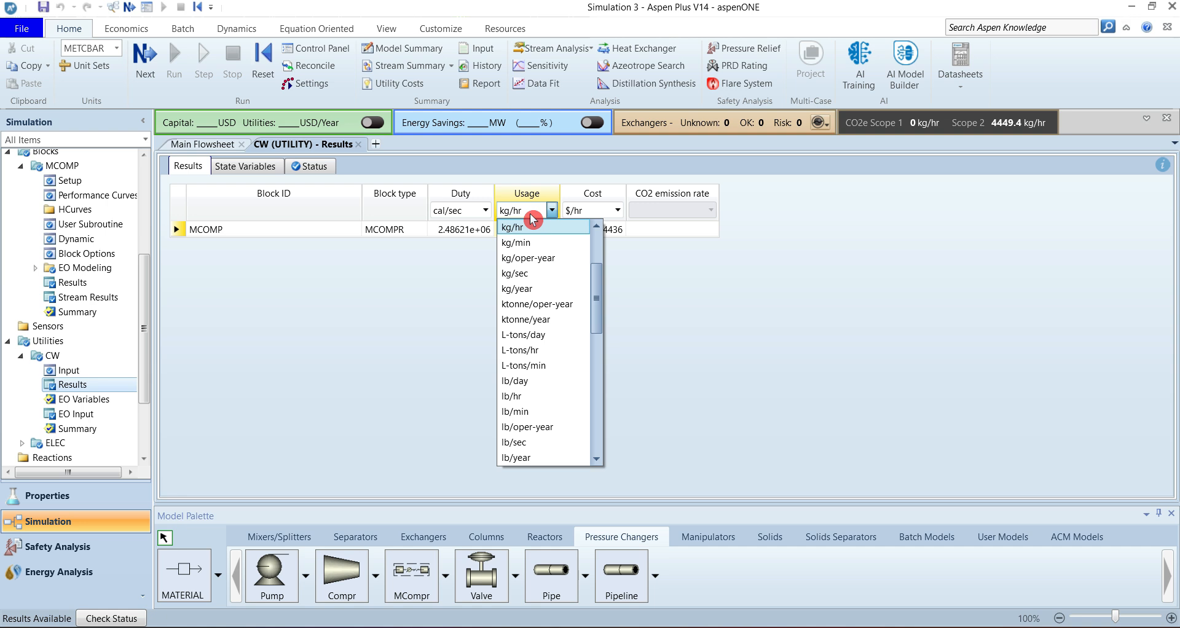
key(t)
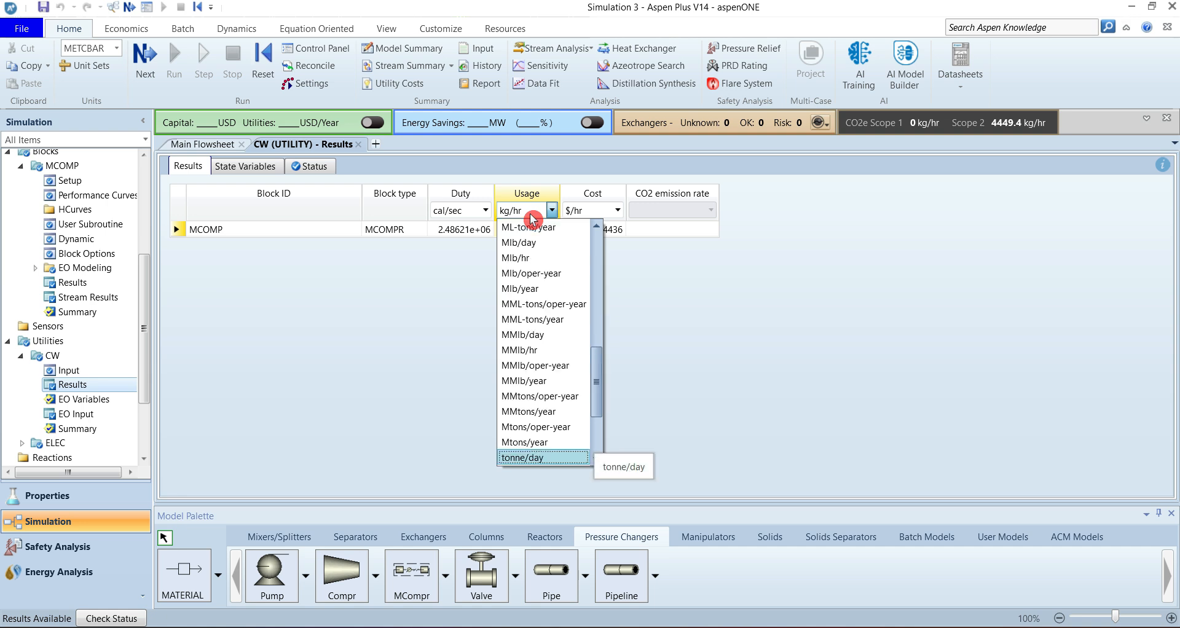
key(Down)
key(Down)
key(Down)
key(Down)
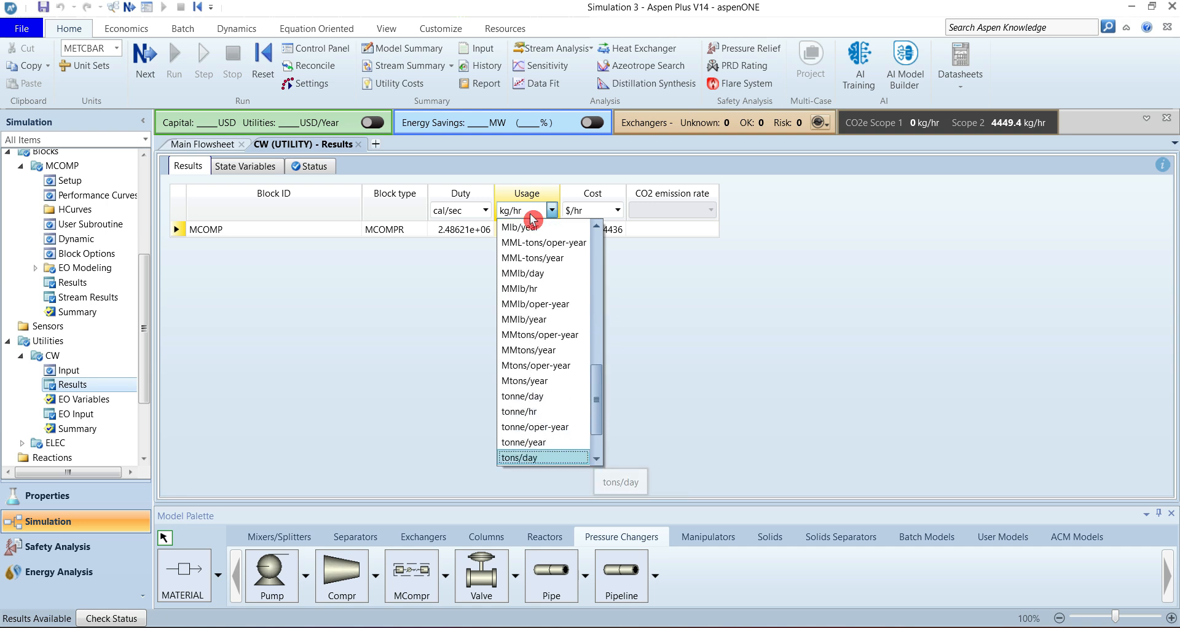
key(Down)
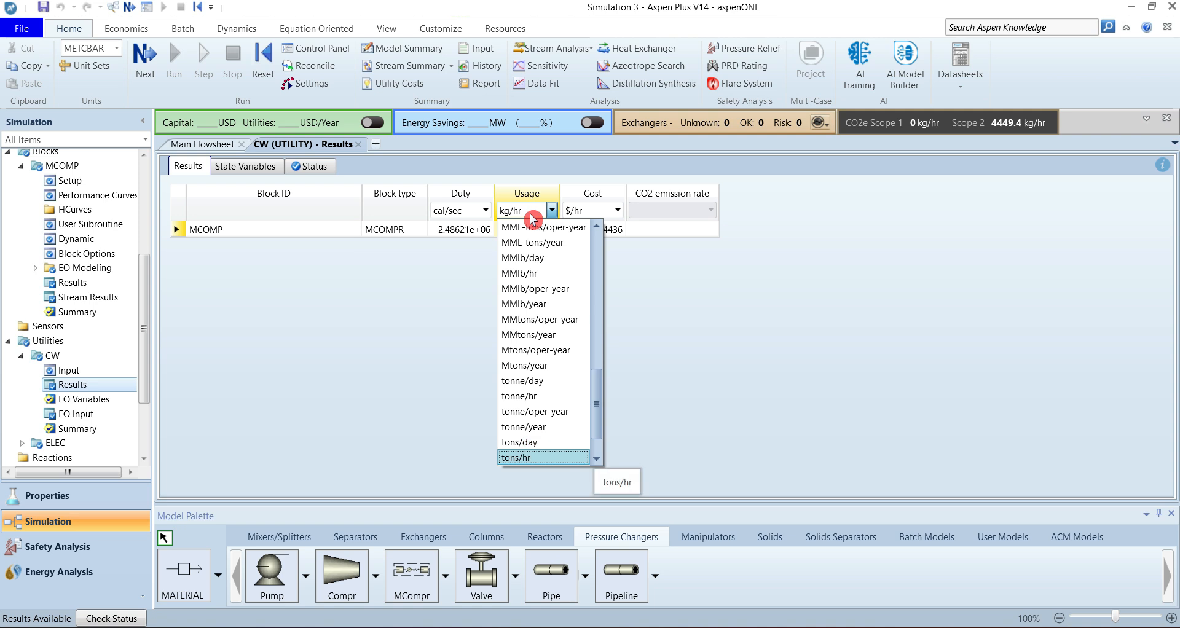
key(Return)
click(521, 261)
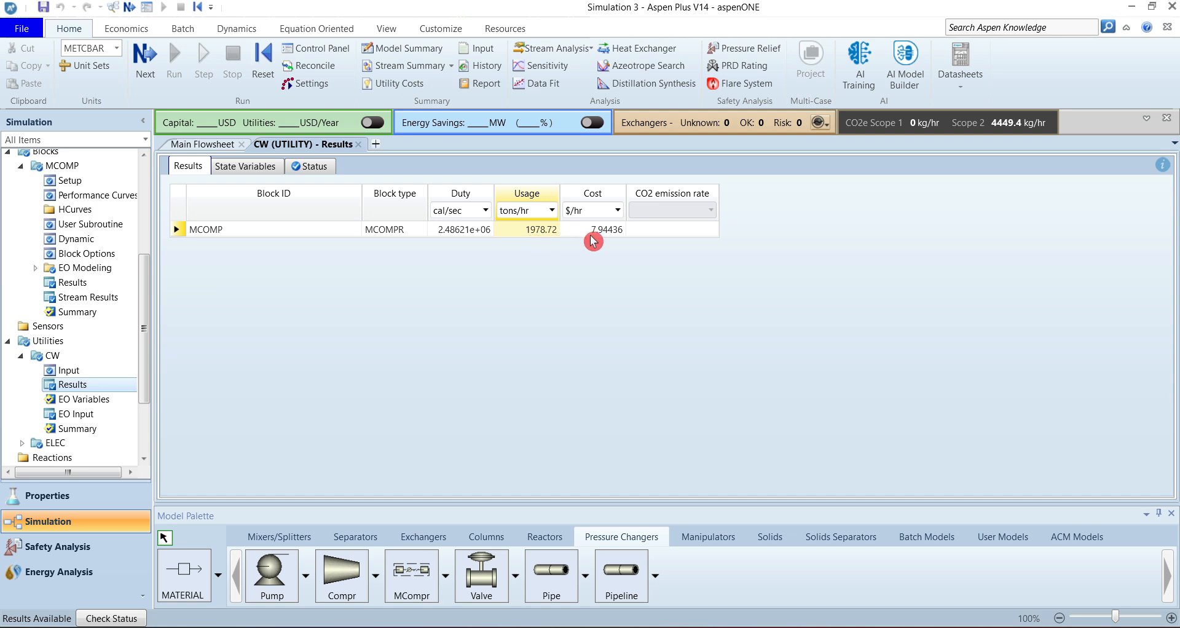
Step: Check the energy price in the CW utility's input and the purchase price in the ELEC utility's input
click(75, 370)
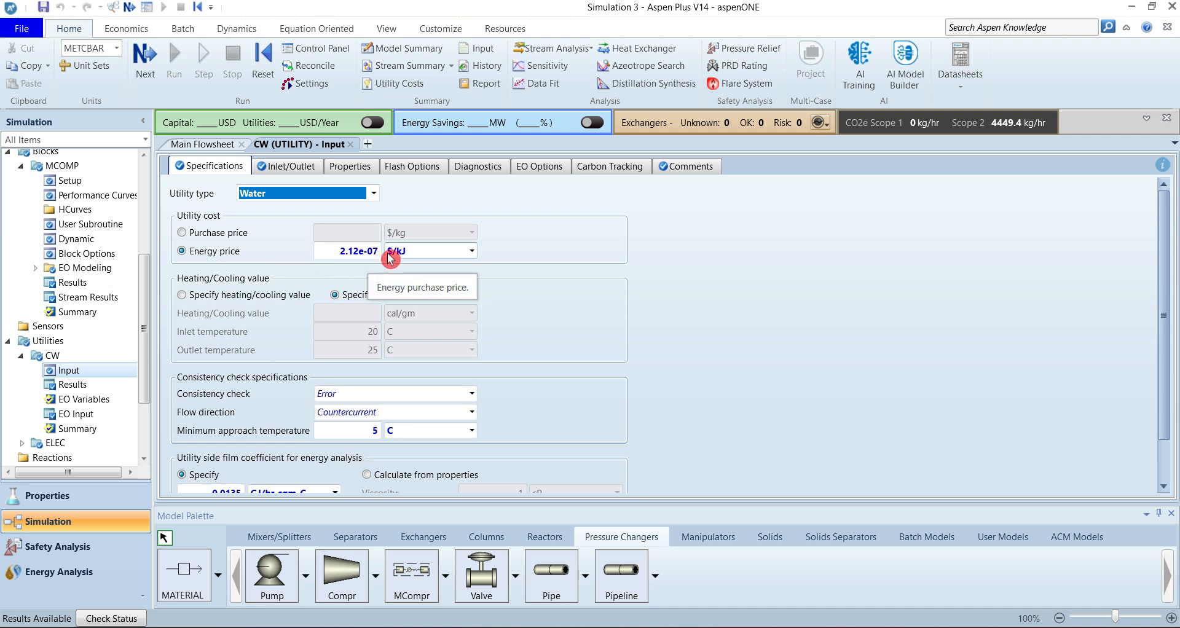
click(87, 381)
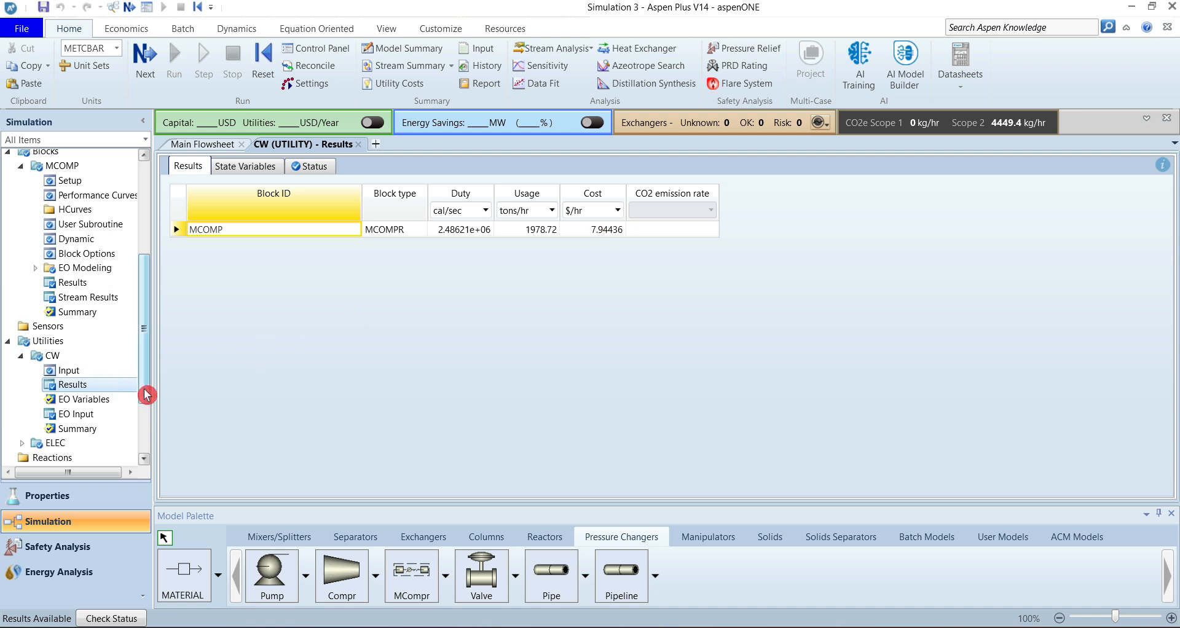
drag(145, 390, 147, 412)
click(22, 383)
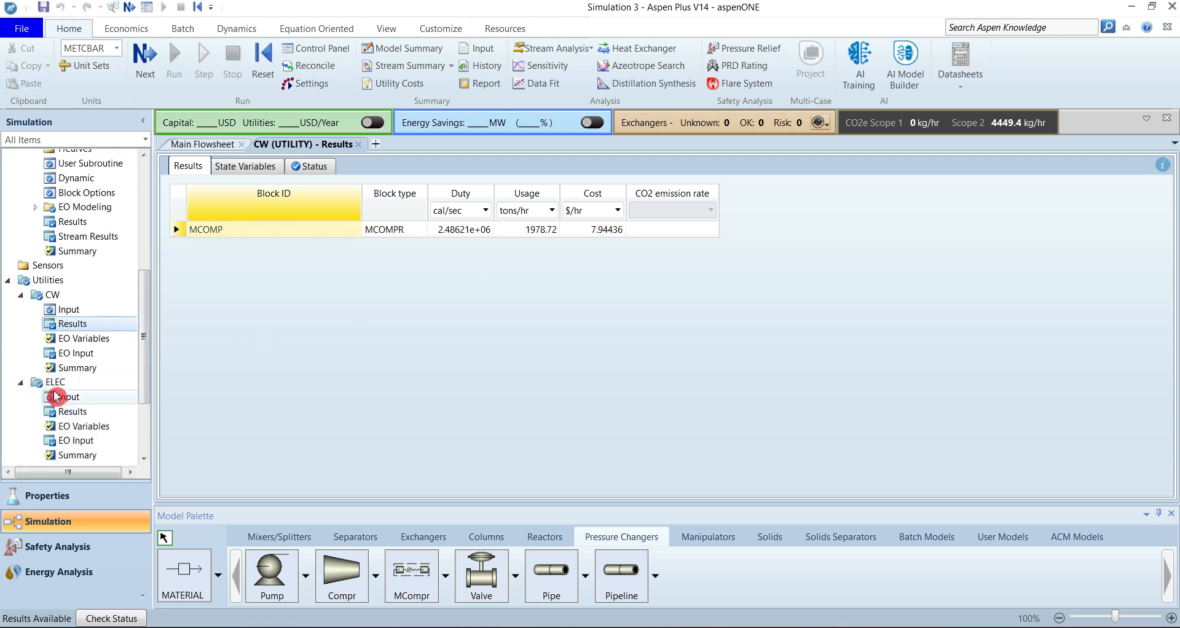
click(68, 397)
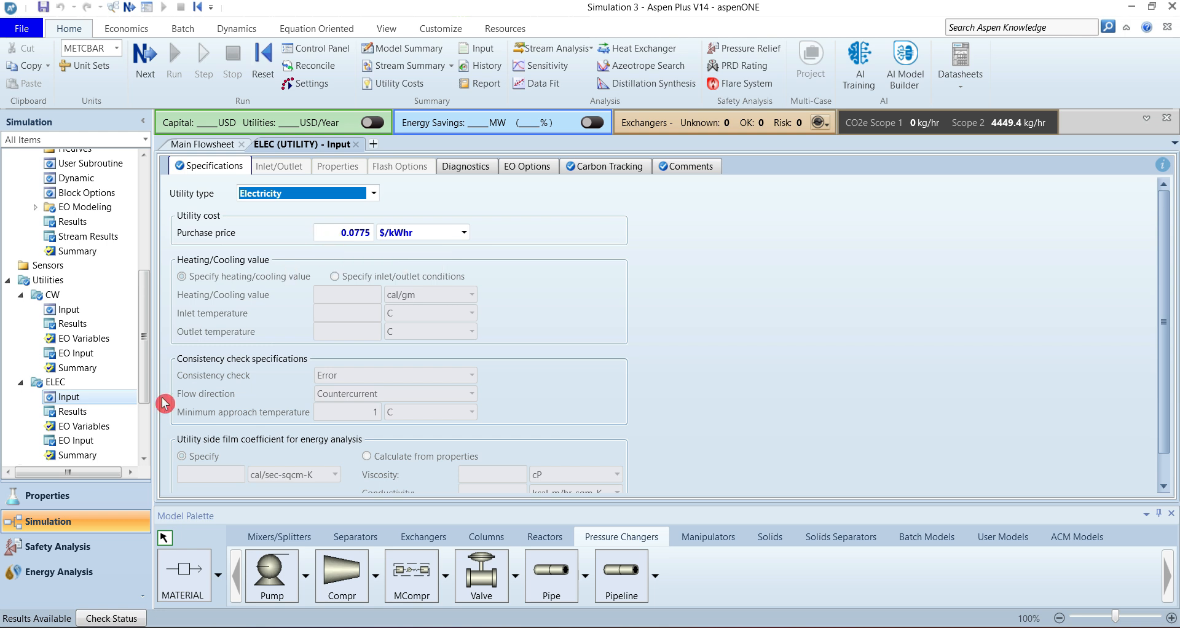
Step: Open the ELEC utility's results and examine MCOMP's electricity usage, hourly cost and CO2 emission rate
click(85, 411)
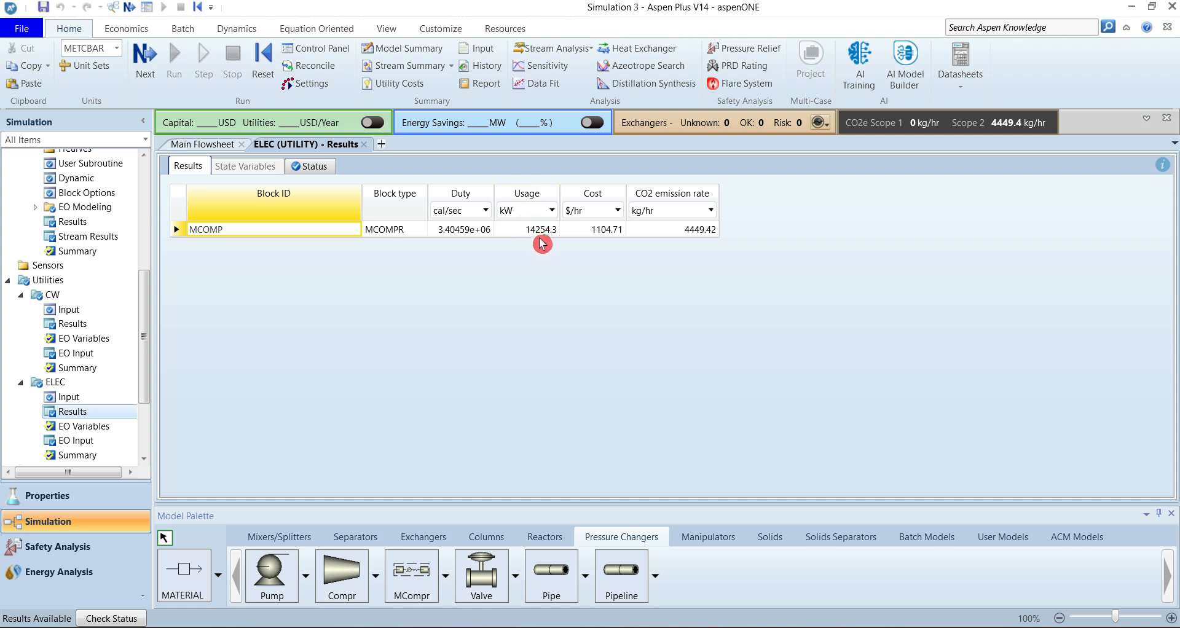
click(522, 232)
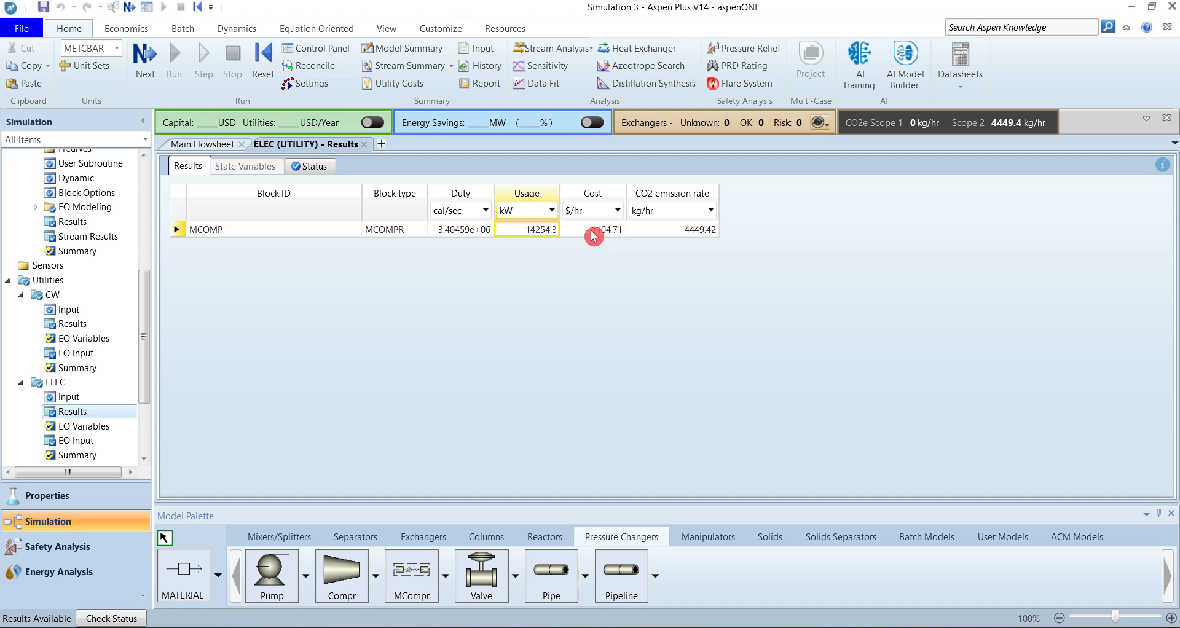
click(677, 231)
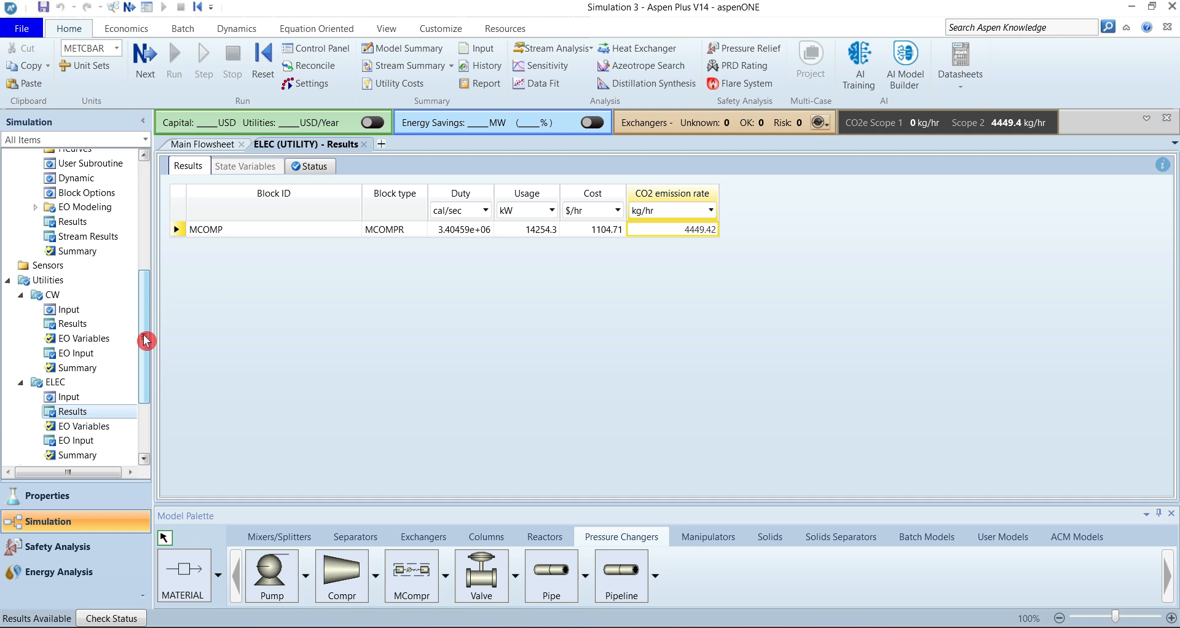
Step: Open MCOMP's stream results and compare the temperature, pressure and mass flow of the INLET, DISCHARG and KW3 streams
drag(145, 340, 145, 300)
click(92, 331)
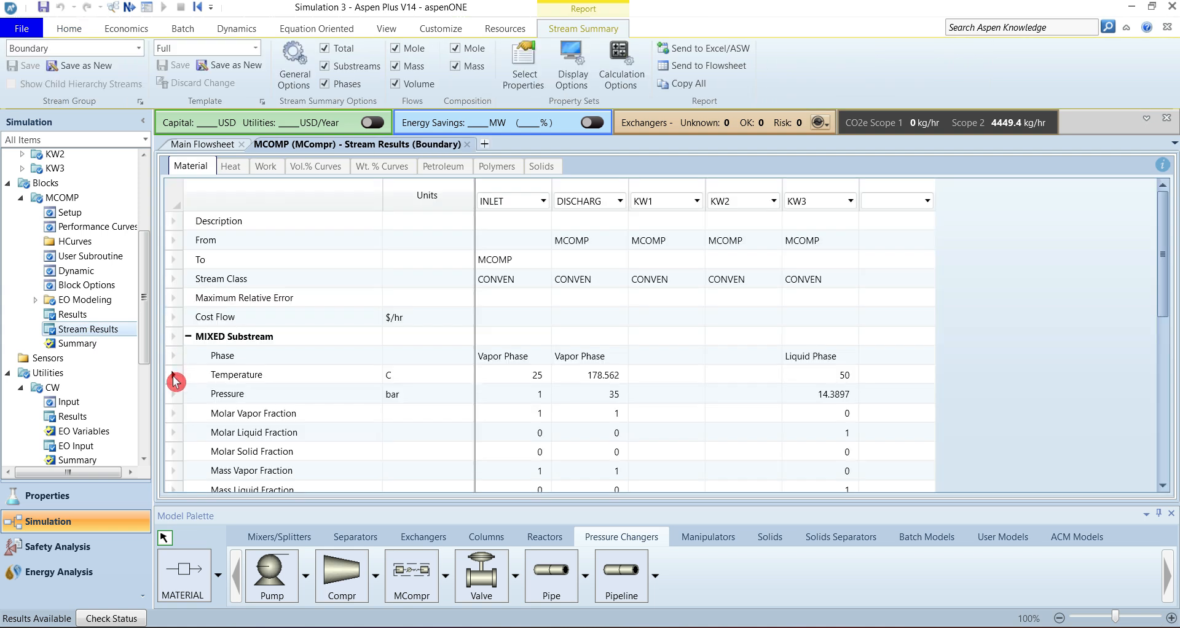
click(175, 381)
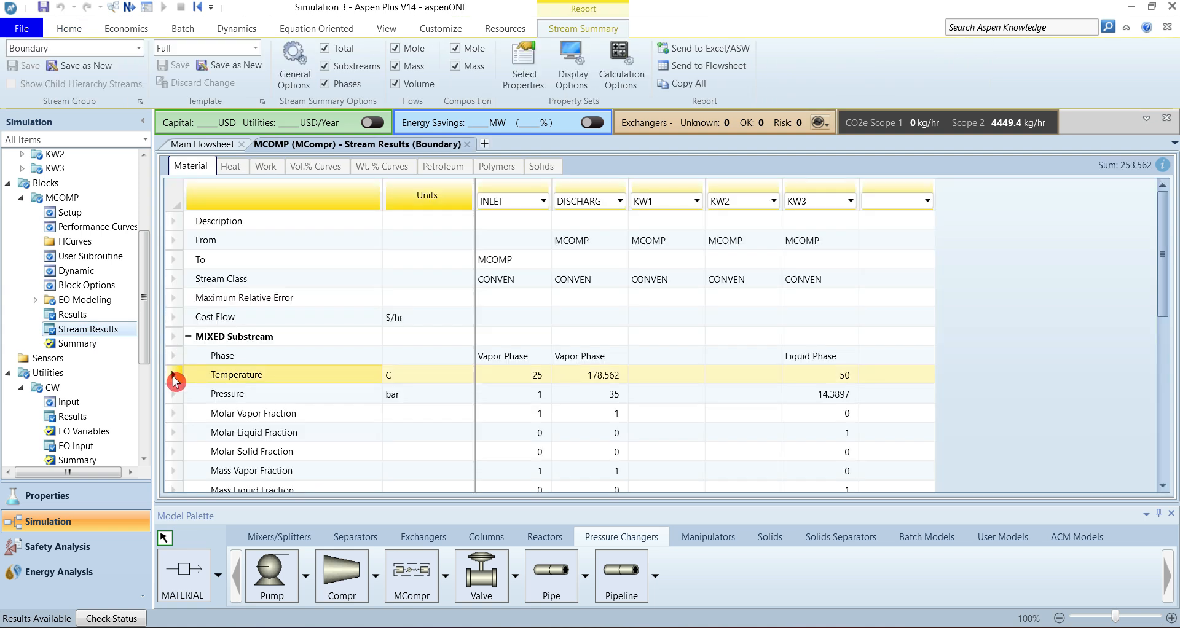
click(512, 197)
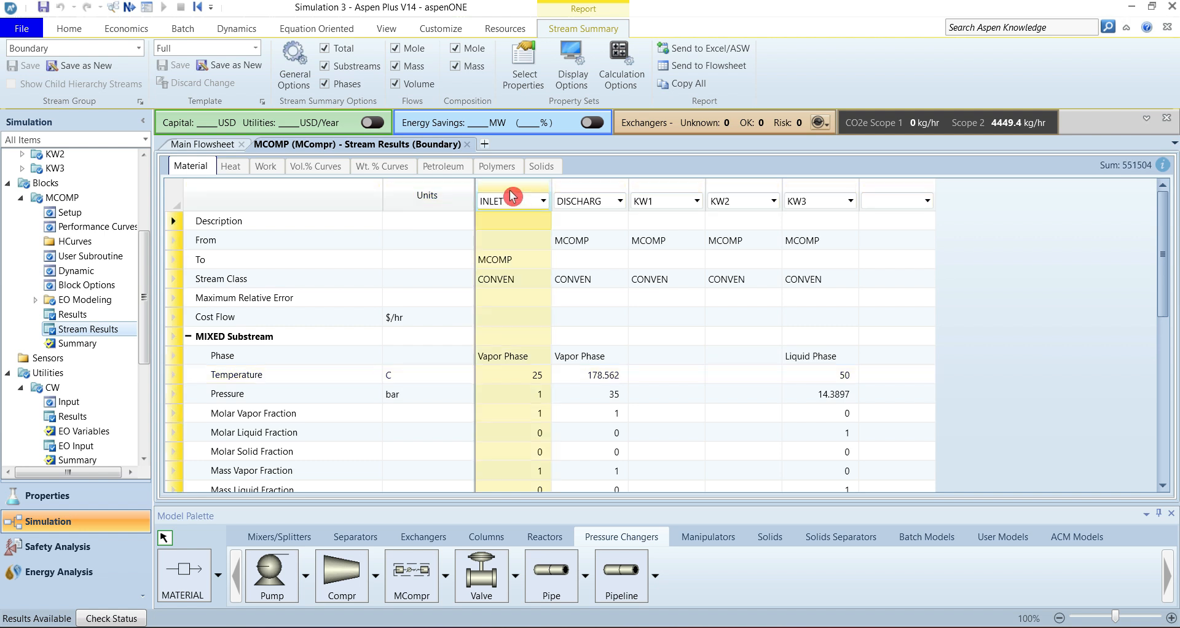
click(591, 191)
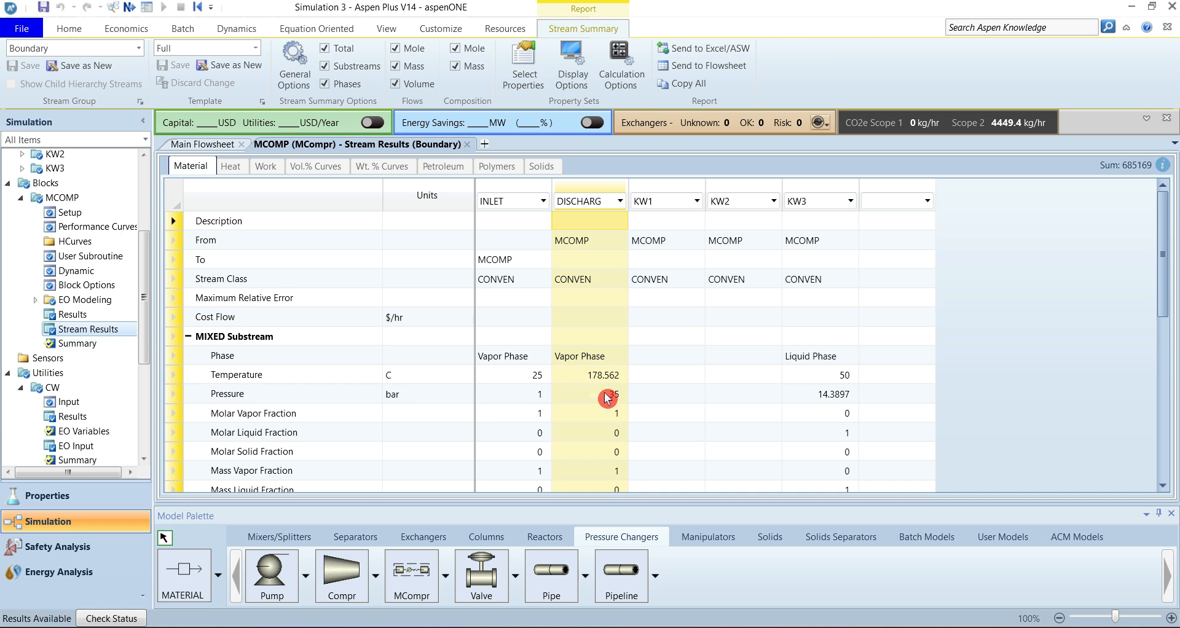
scroll(606, 431, down, 5)
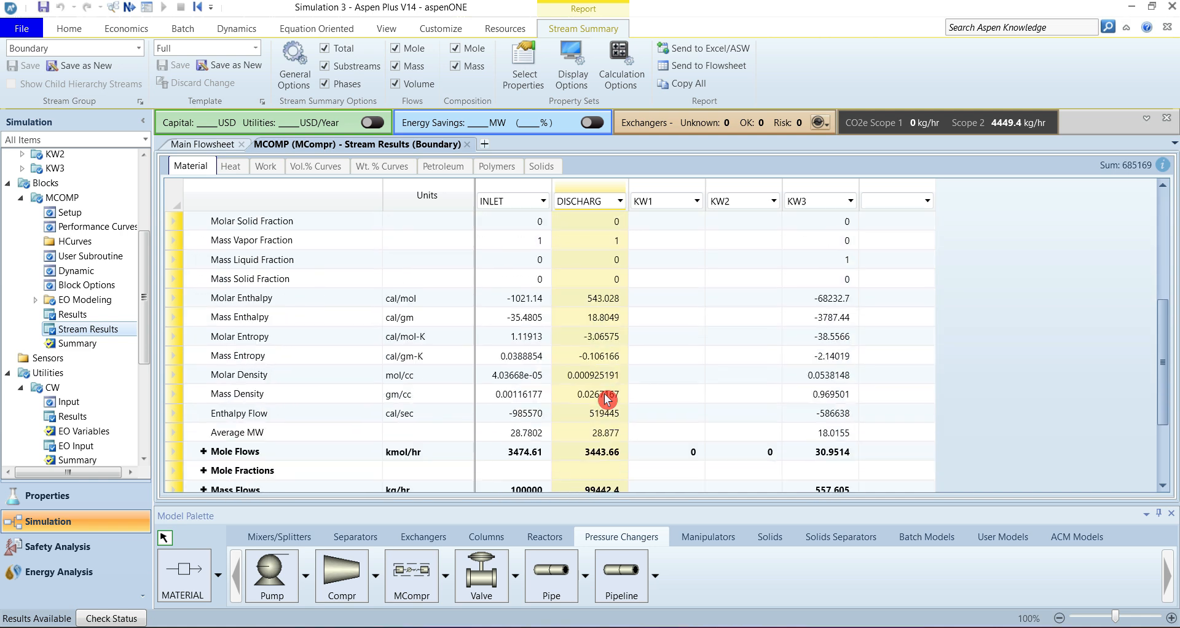
scroll(827, 292, up, 4)
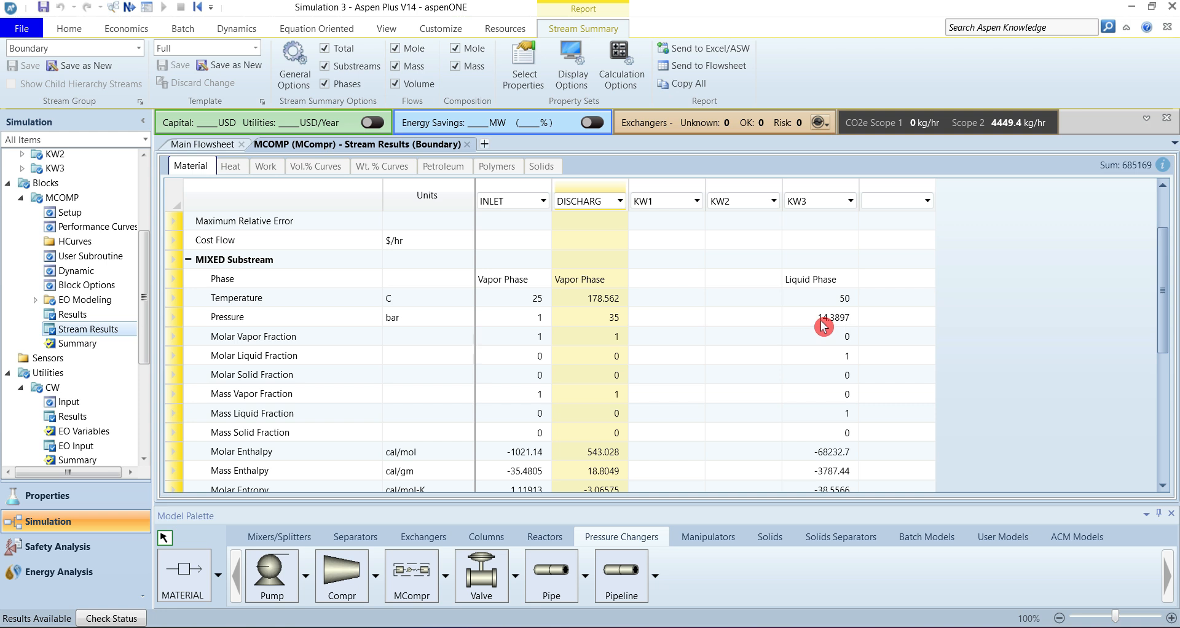
scroll(824, 327, down, 4)
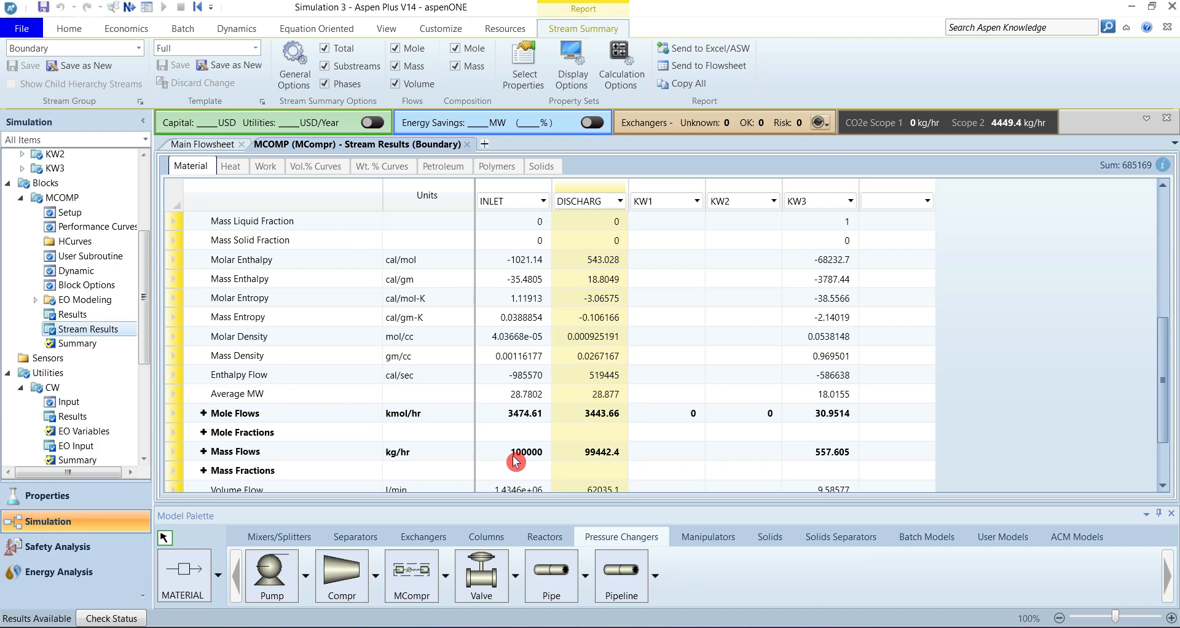
scroll(515, 462, down, 2)
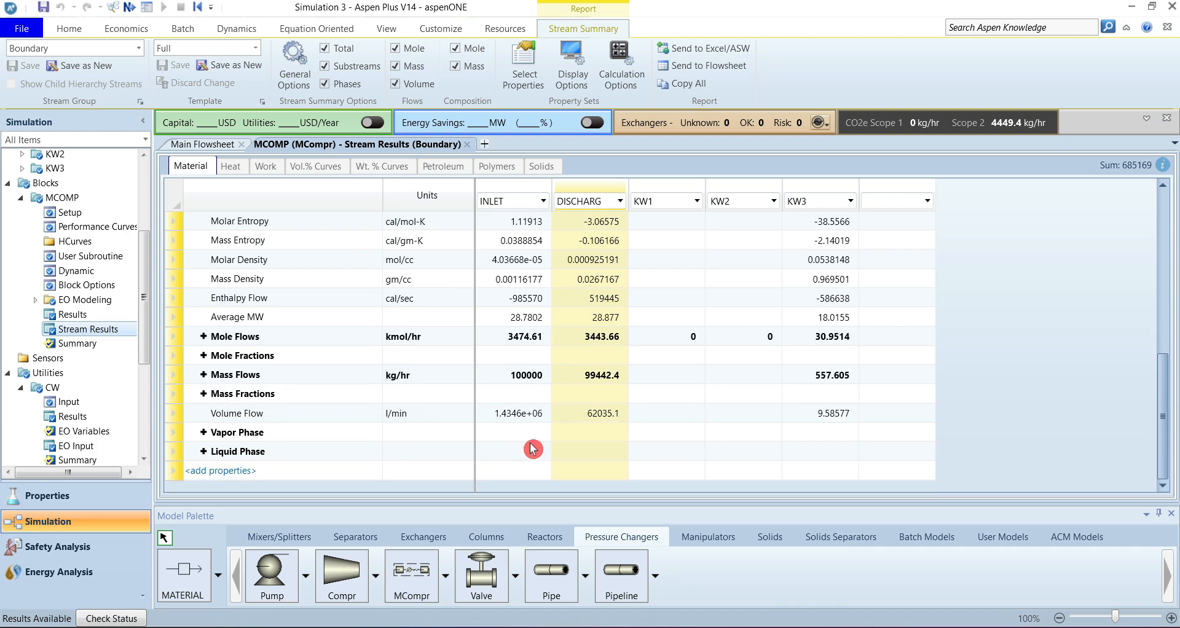
Step: Expand the Vapor Phase and Liquid Phase property groups in MCOMP's stream results and examine their values
click(203, 433)
scroll(319, 467, down, 5)
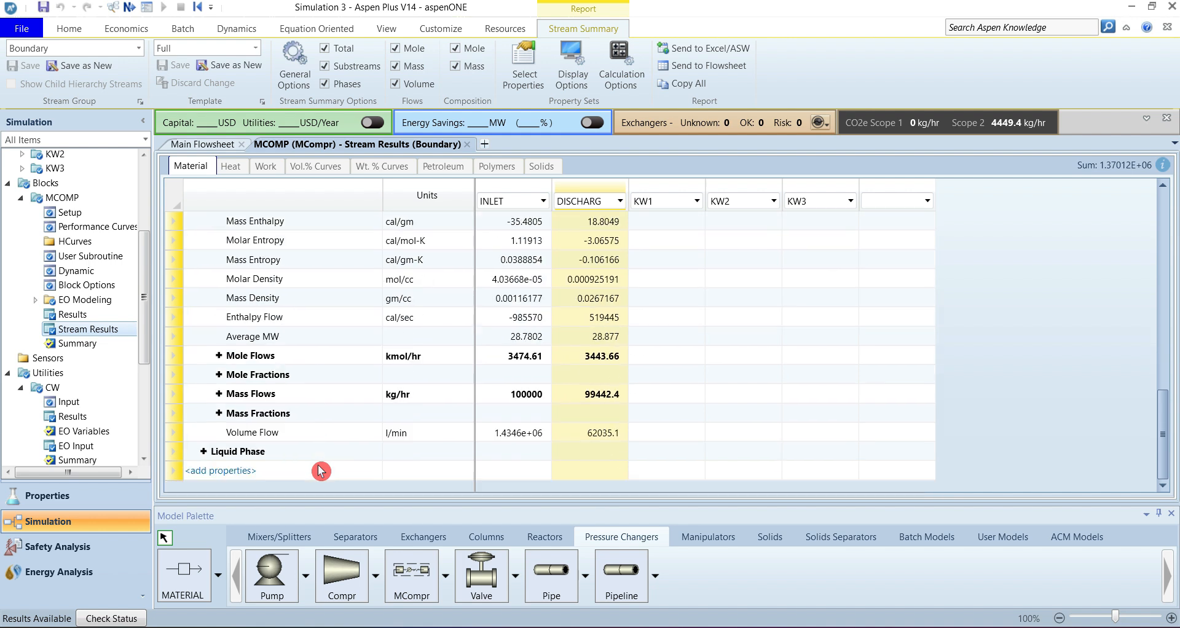
click(203, 451)
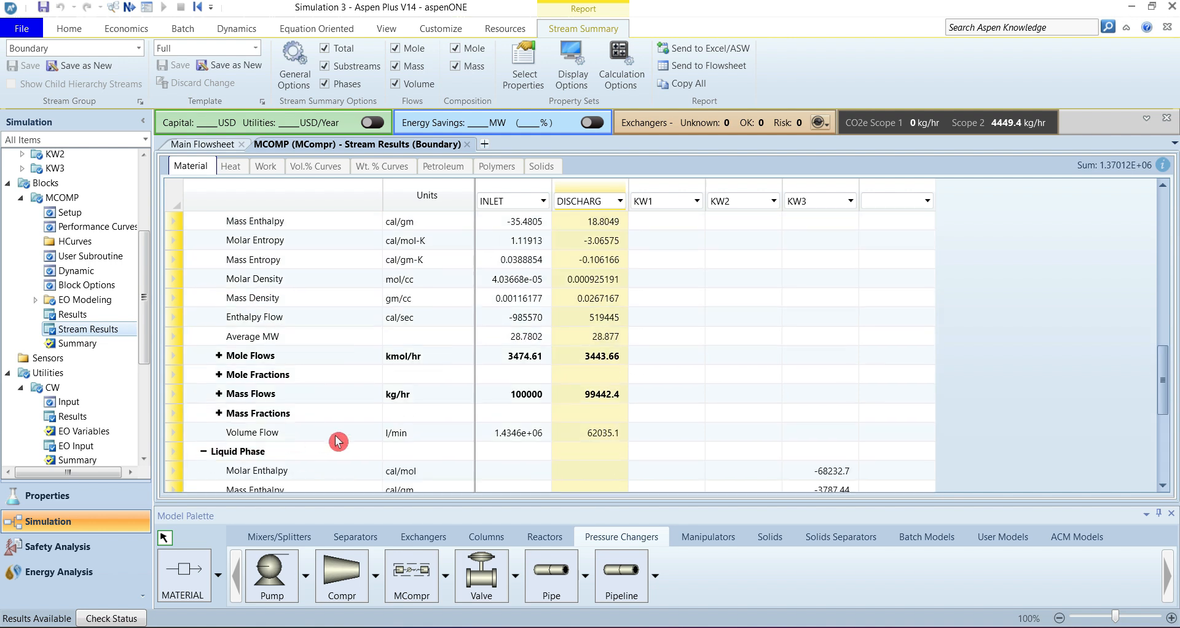
scroll(338, 441, down, 4)
scroll(338, 442, up, 10)
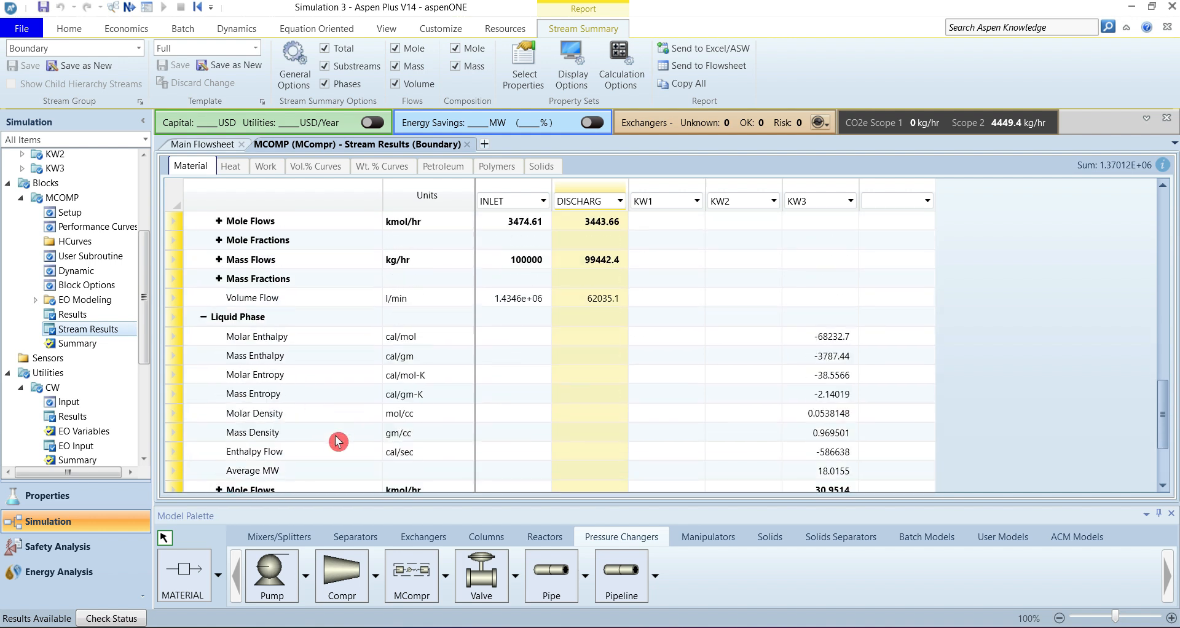
scroll(338, 441, up, 2)
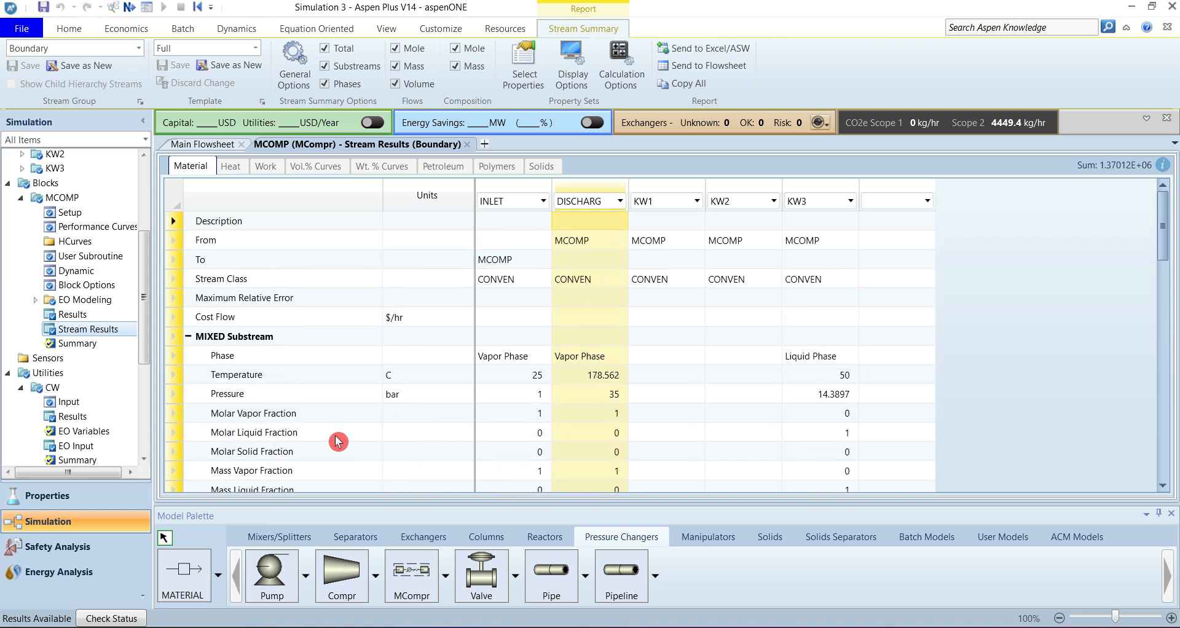
Step: Compare the molar vapor and molar liquid fractions across MCOMP's streams and check KW3's flow rates
click(173, 413)
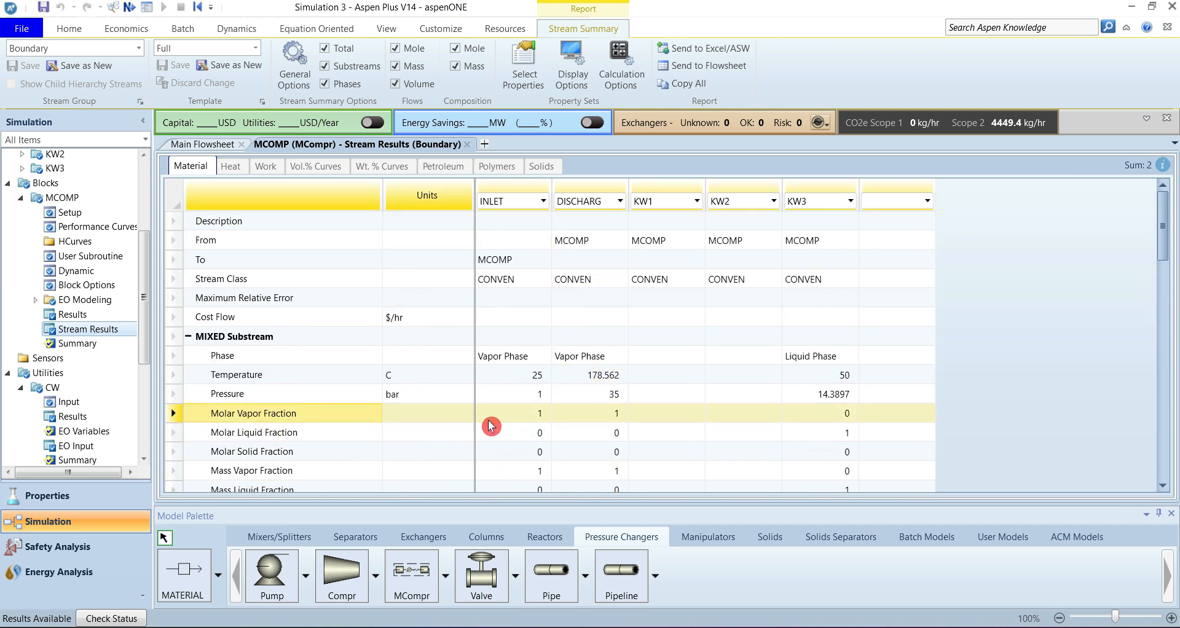
click(175, 435)
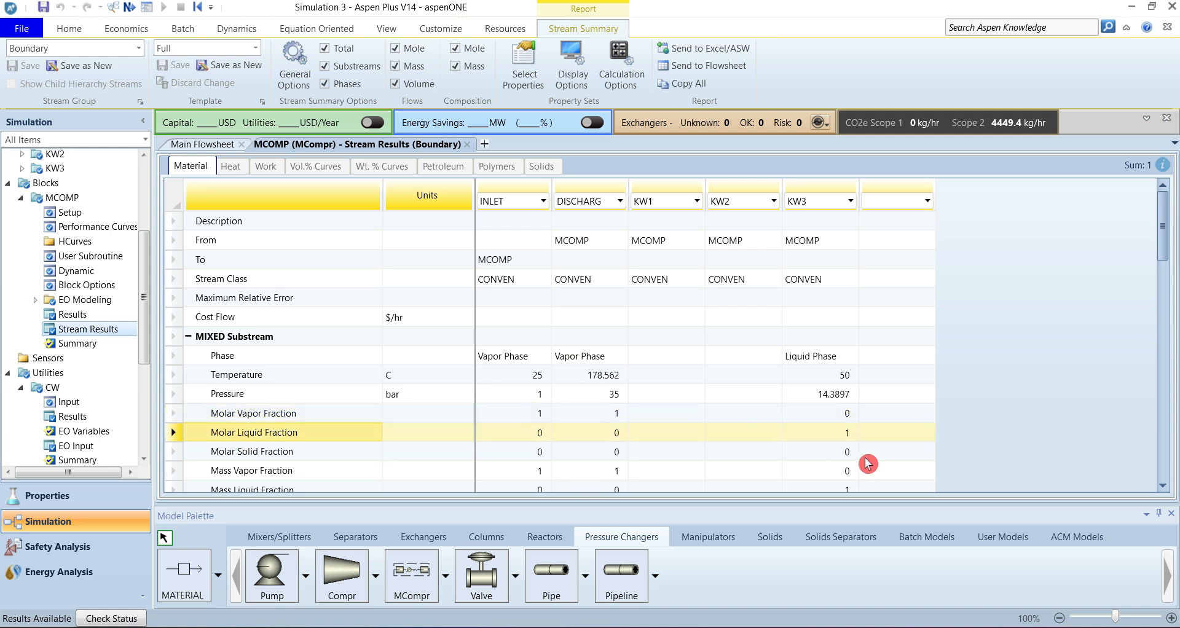
scroll(831, 431, down, 15)
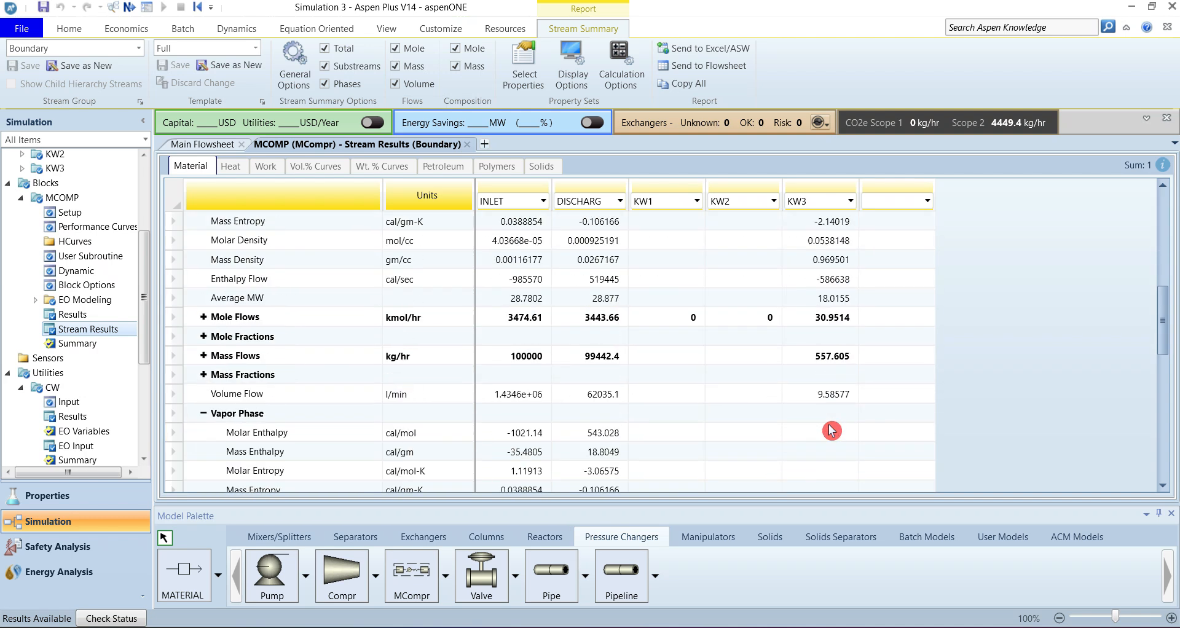